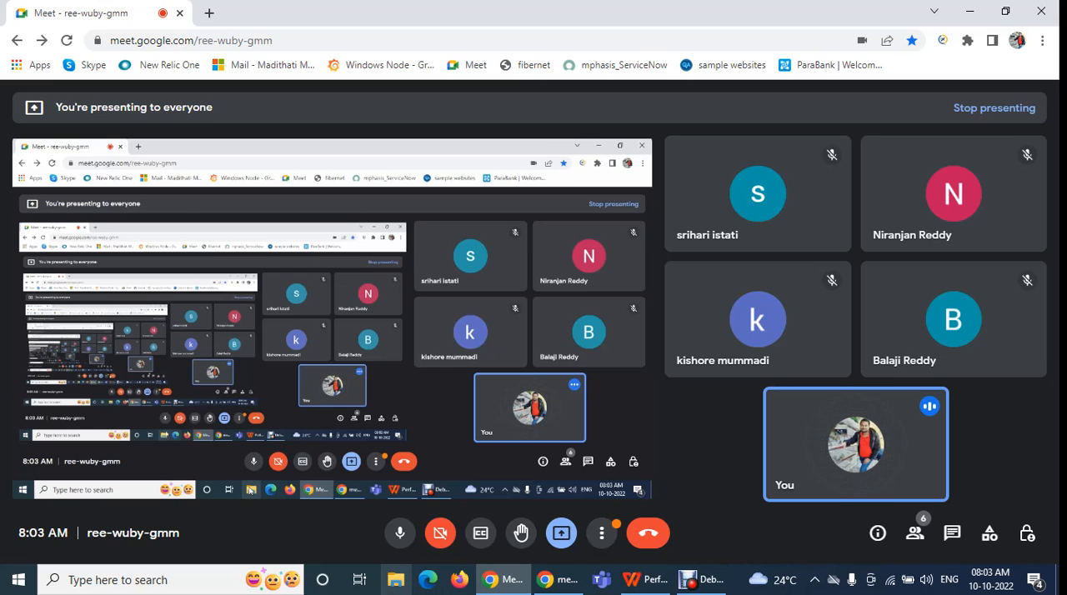
Open the bin folder inside apache-jmeter-5.4.3 on New Volume (E:) in File Explorer
{"action": "left_click", "coordinate": [397, 581]}
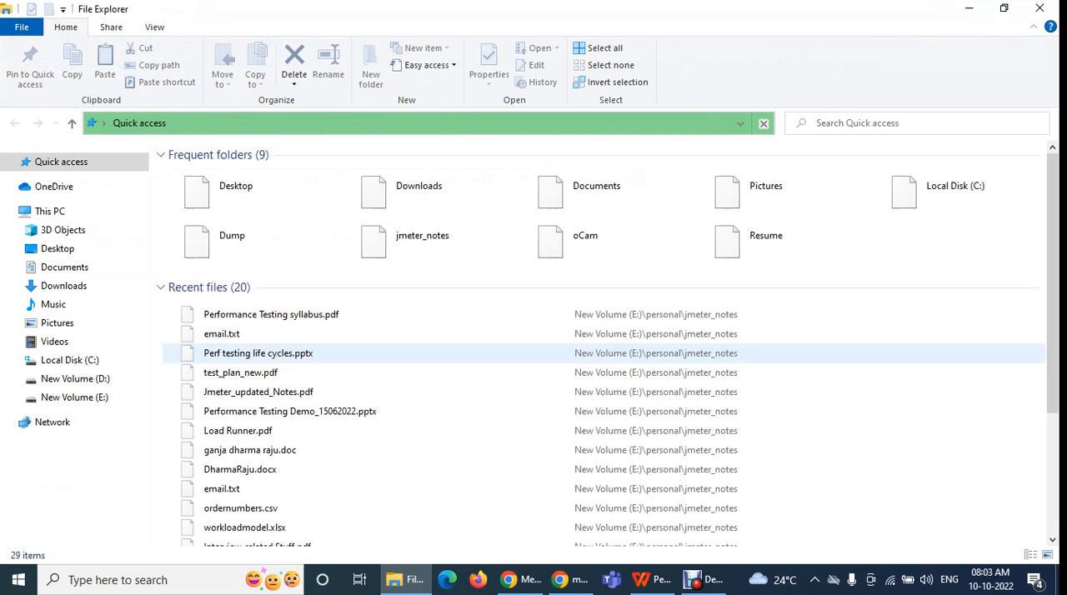
{"action": "left_click", "coordinate": [74, 396]}
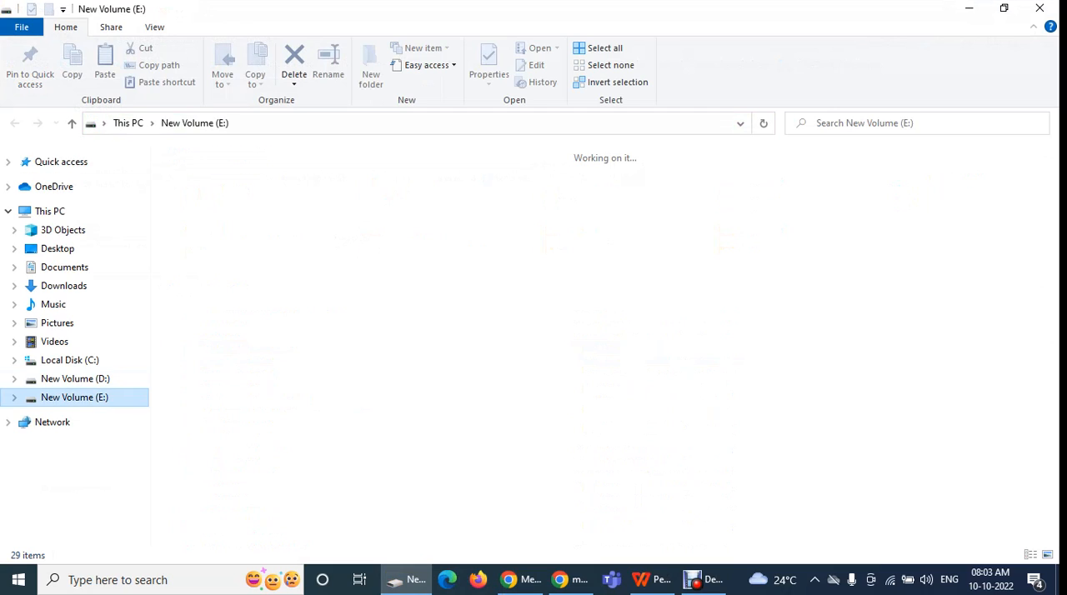
{"action": "left_click", "coordinate": [348, 208]}
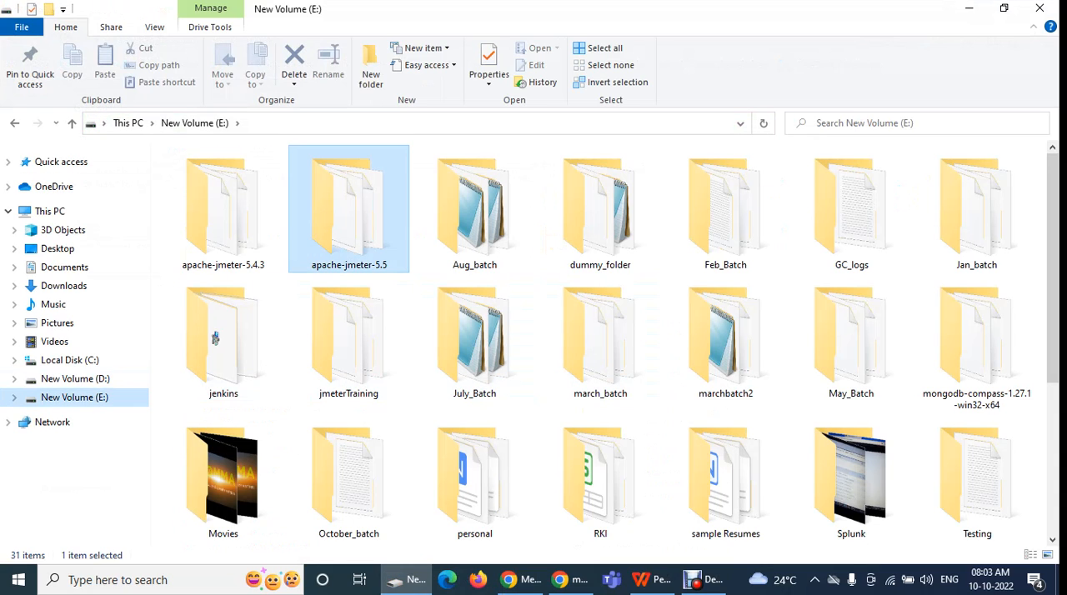
{"action": "left_click", "coordinate": [224, 209]}
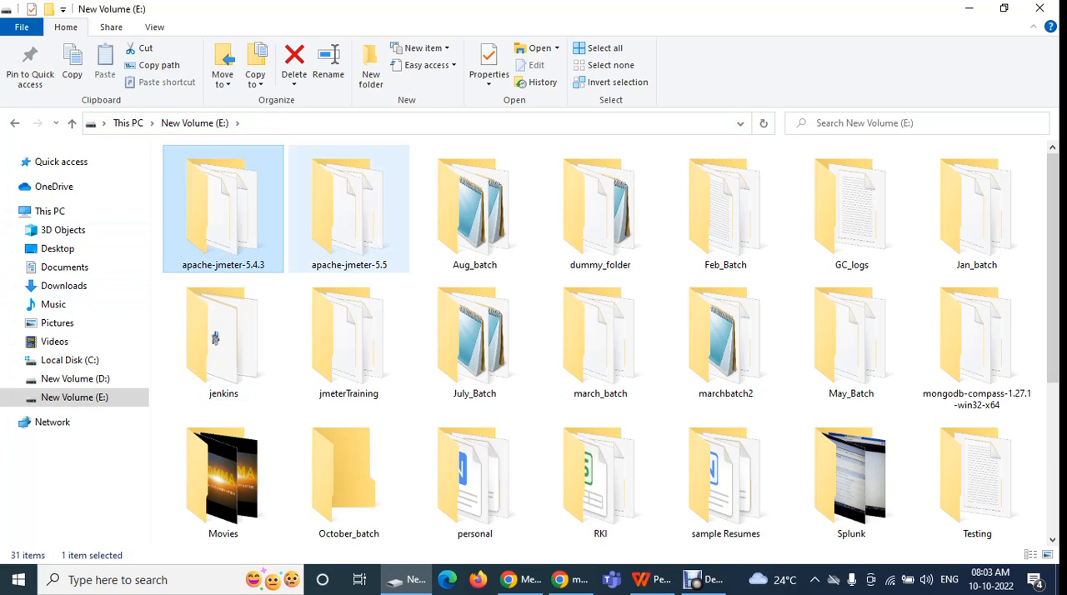
{"action": "double_click", "coordinate": [224, 208]}
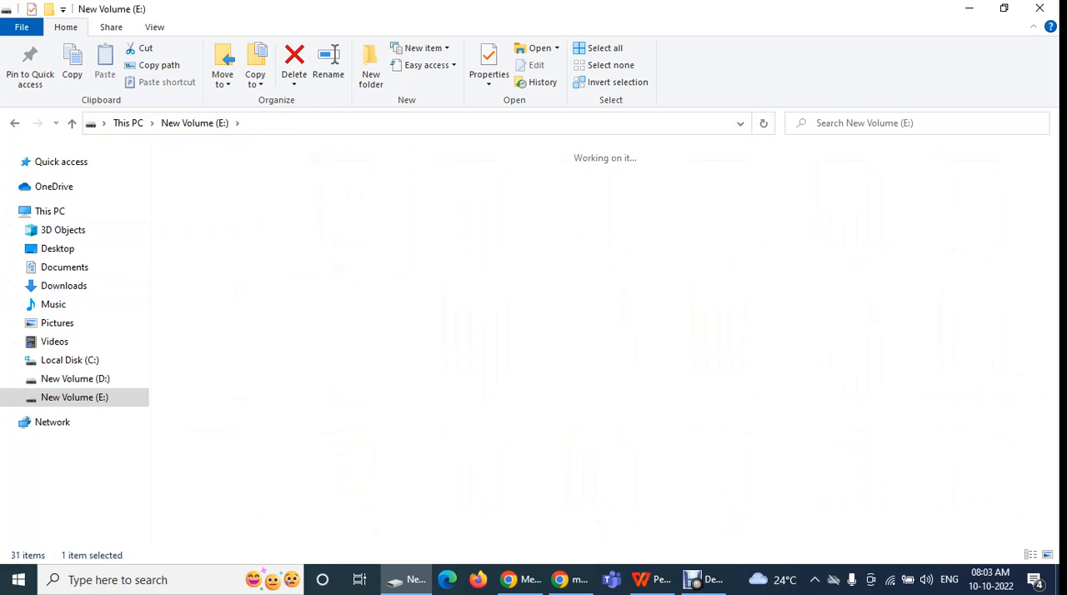
{"action": "double_click", "coordinate": [334, 202]}
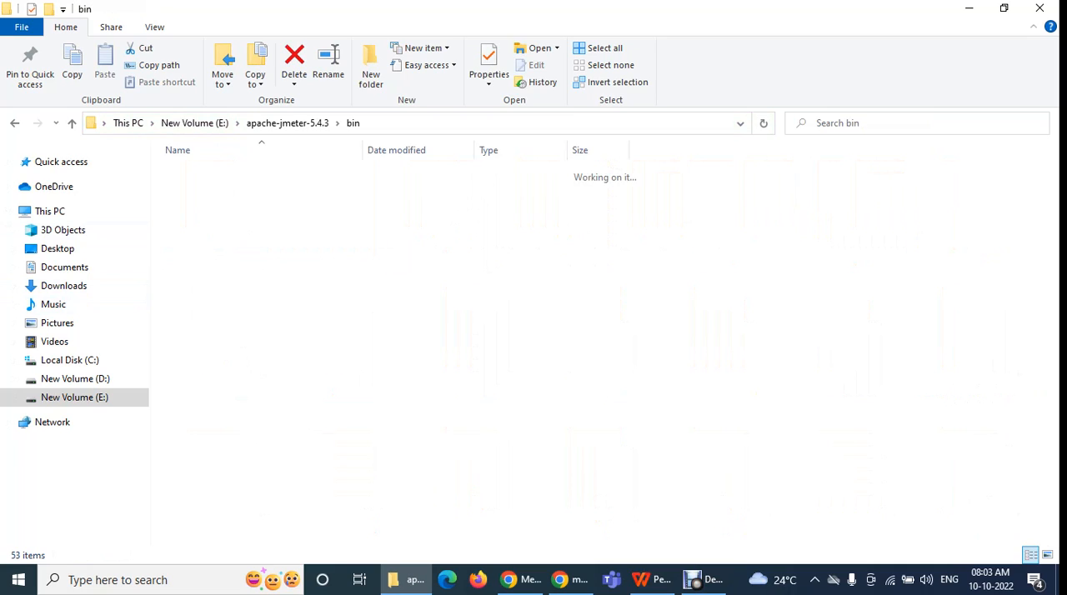
Start JMeter by running jmeter.bat from the 5.4.3 bin folder
{"action": "left_click", "coordinate": [283, 221]}
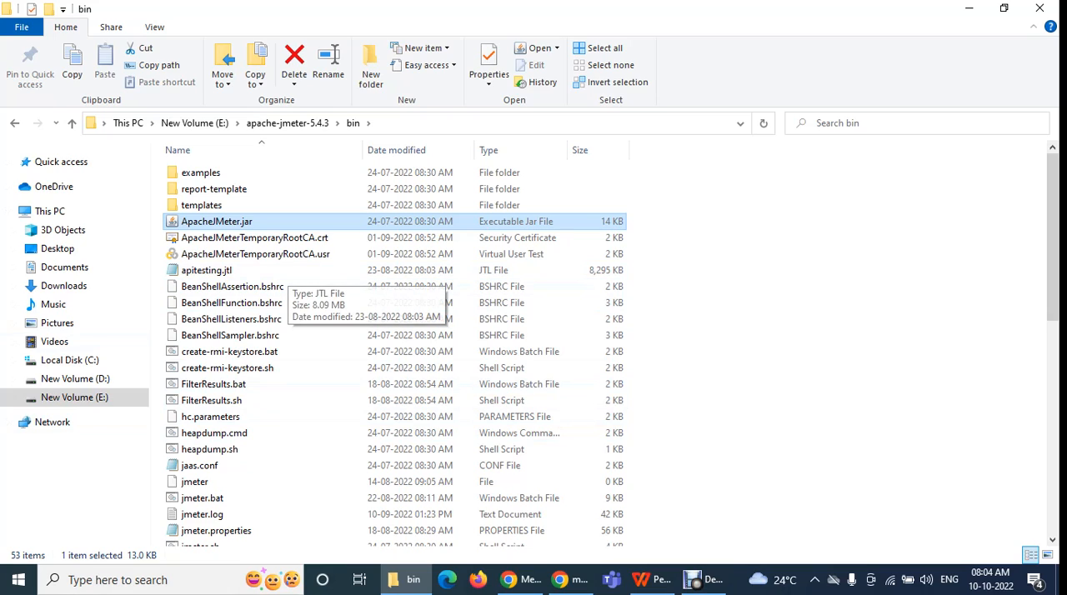
{"action": "left_click", "coordinate": [750, 325]}
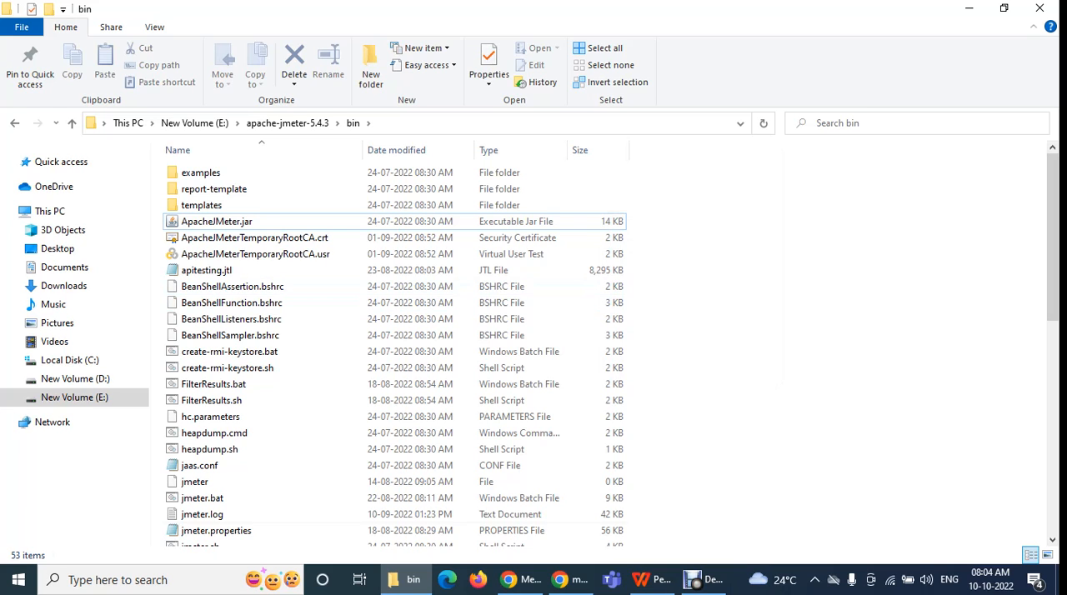
{"action": "scroll", "coordinate": [395, 525], "scroll_direction": "down", "scroll_amount": 9}
{"action": "scroll", "coordinate": [395, 526], "scroll_direction": "up", "scroll_amount": 8}
{"action": "scroll", "coordinate": [395, 528], "scroll_direction": "up", "scroll_amount": 1}
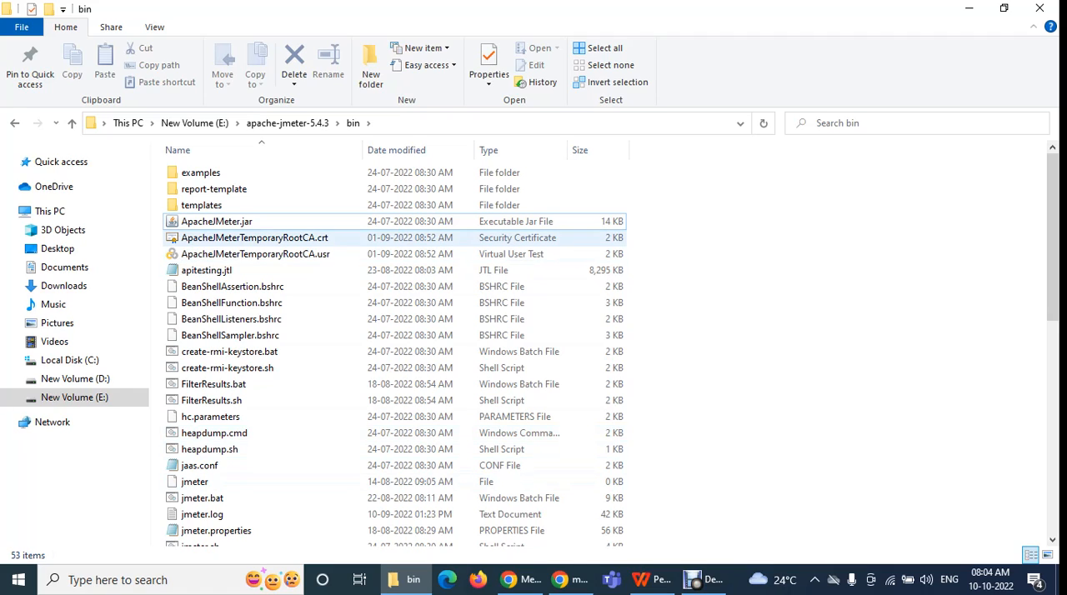
{"action": "scroll", "coordinate": [391, 417], "scroll_direction": "down", "scroll_amount": 1}
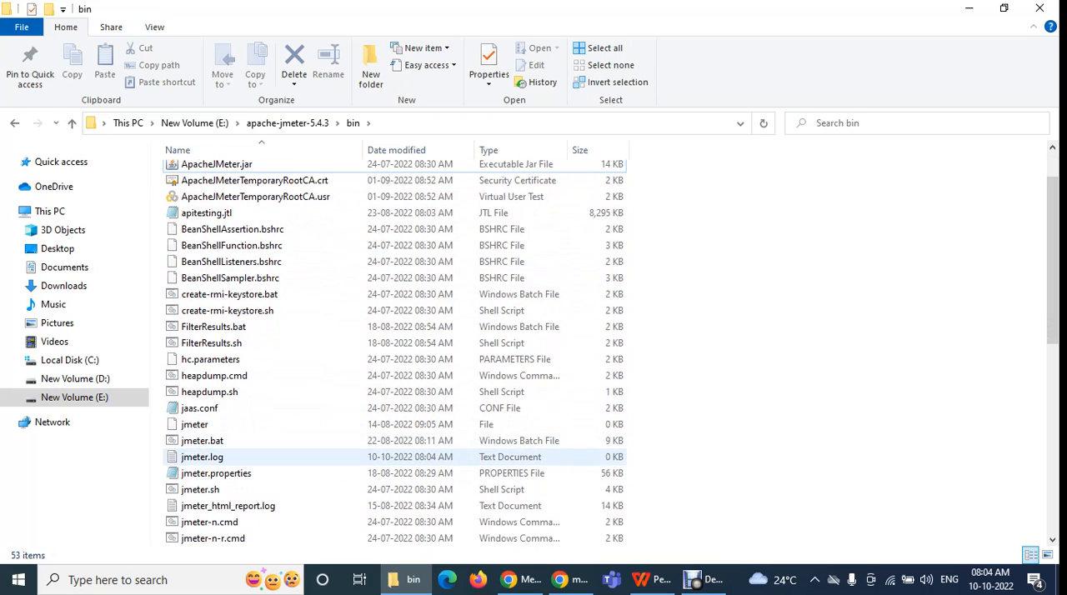
{"action": "double_click", "coordinate": [202, 441]}
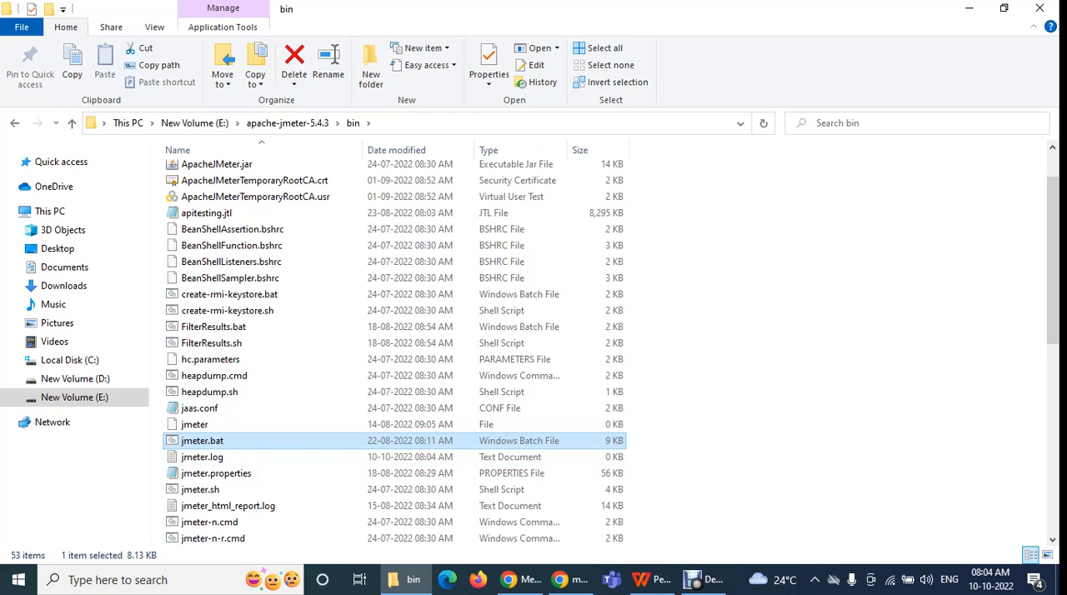
{"action": "key", "text": "Return"}
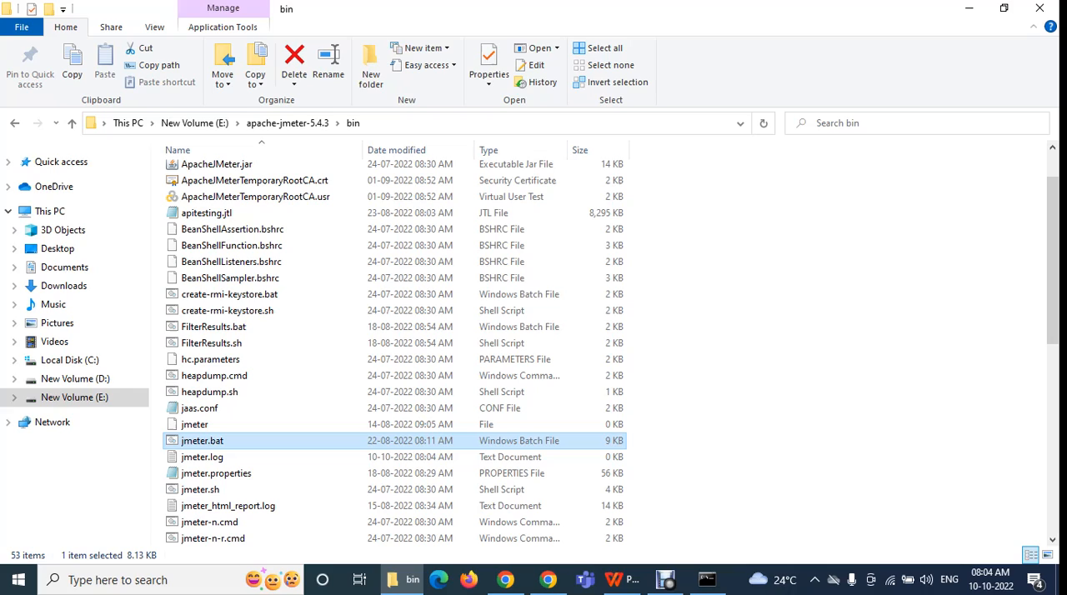
Search Windows for jmeter and return to the JMeter window without opening a result
{"action": "left_click", "coordinate": [118, 580]}
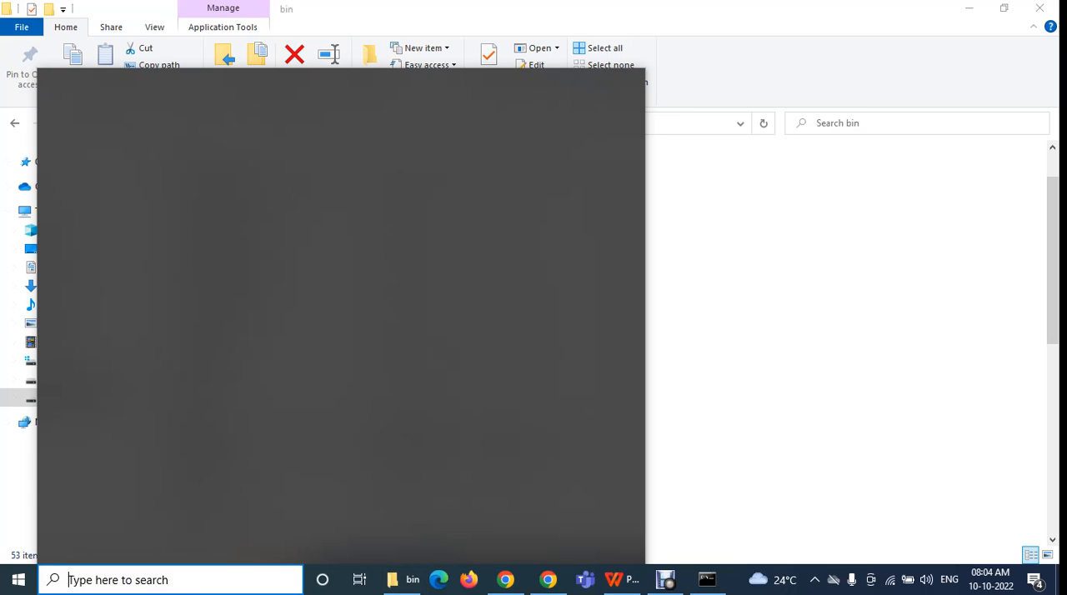
{"action": "type", "text": "jm"}
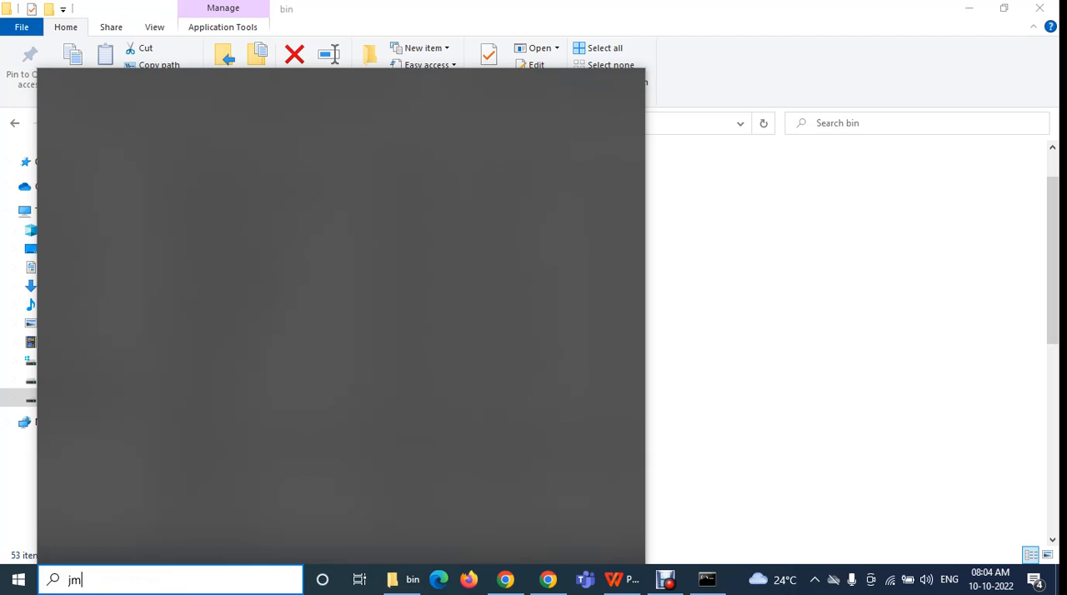
{"action": "type", "text": "eter"}
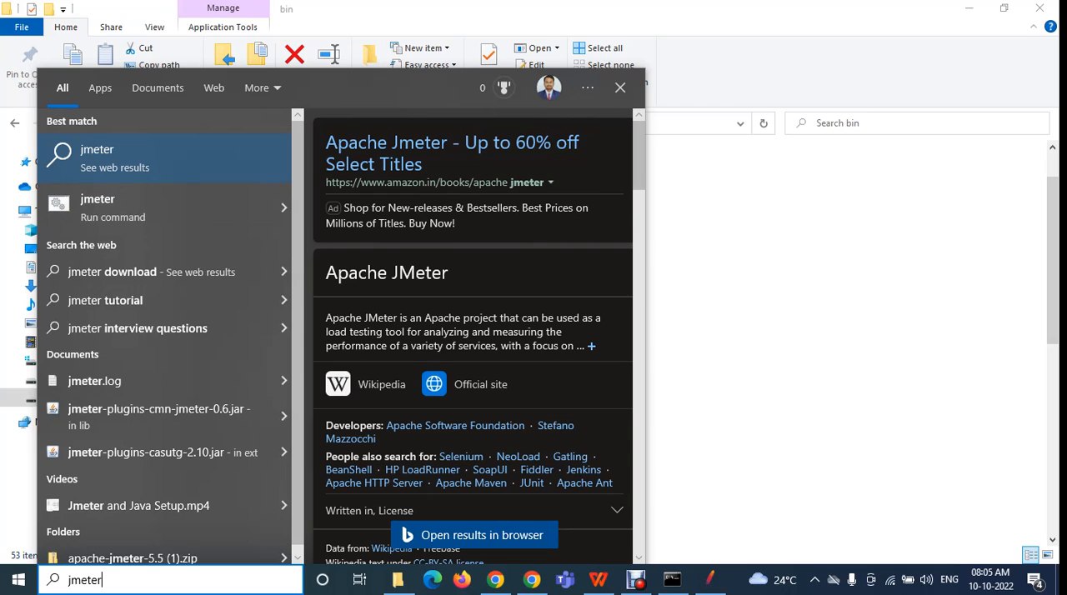
{"action": "left_click", "coordinate": [775, 334]}
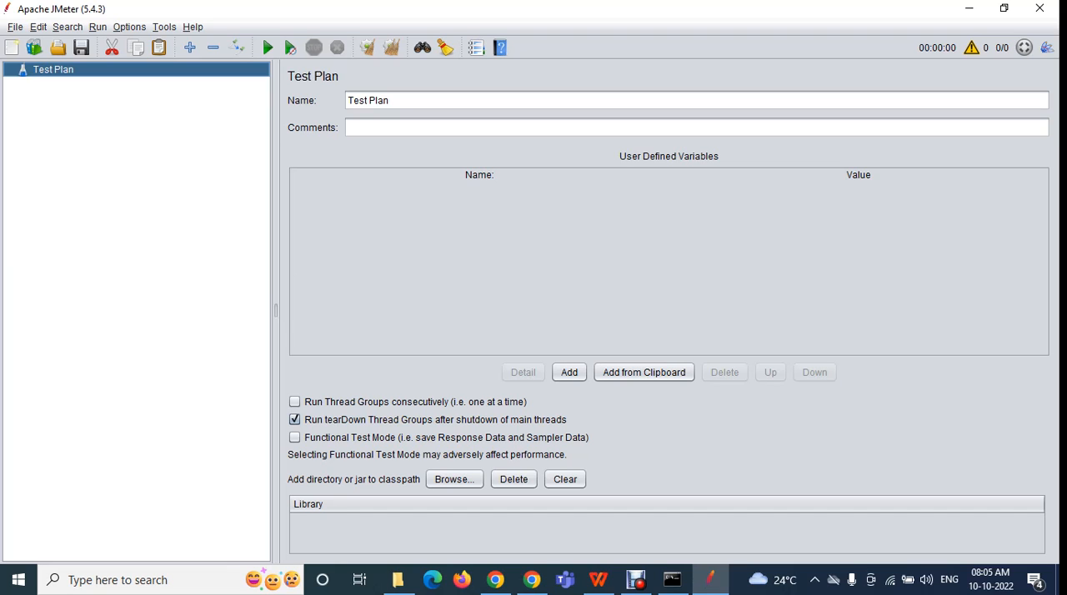
Switch to File Explorer and open the bin folder inside apache-jmeter-5.5 on New Volume (E:)
{"action": "left_click", "coordinate": [399, 579]}
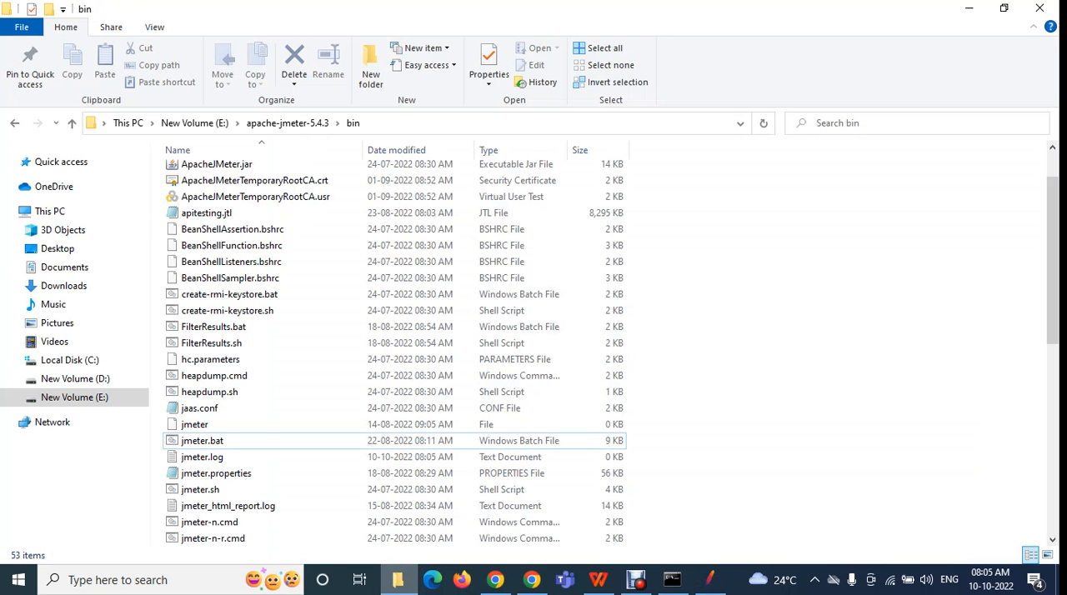
{"action": "left_click", "coordinate": [74, 396]}
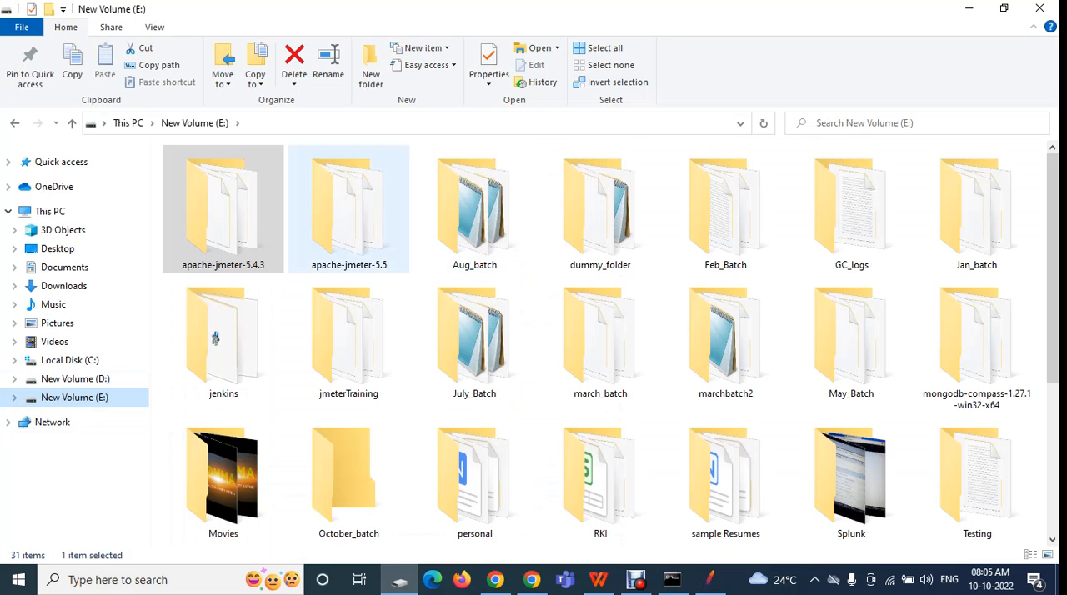
{"action": "double_click", "coordinate": [349, 212]}
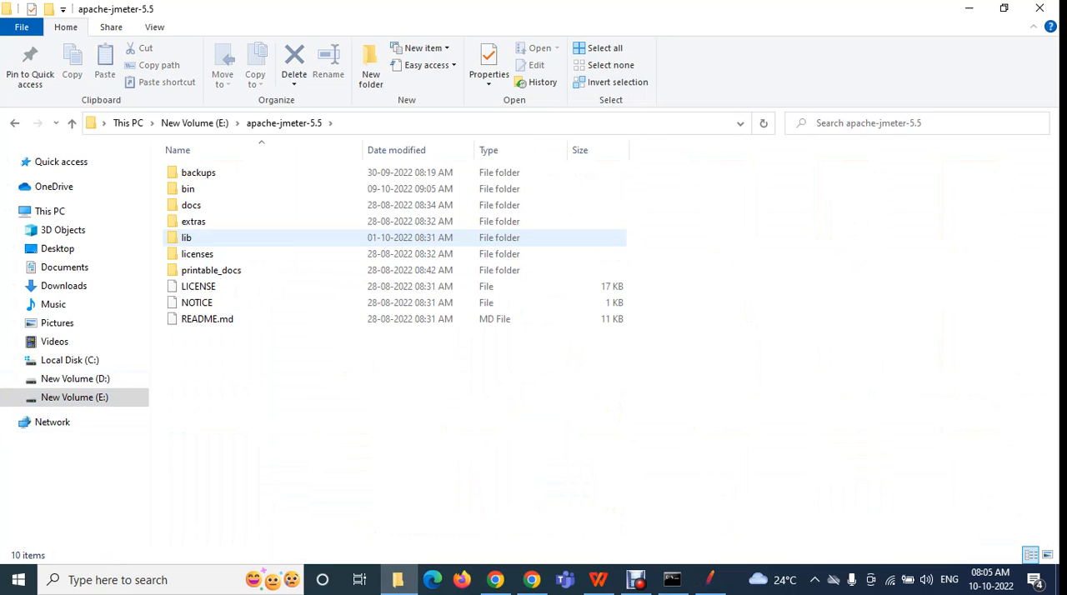
{"action": "double_click", "coordinate": [189, 189]}
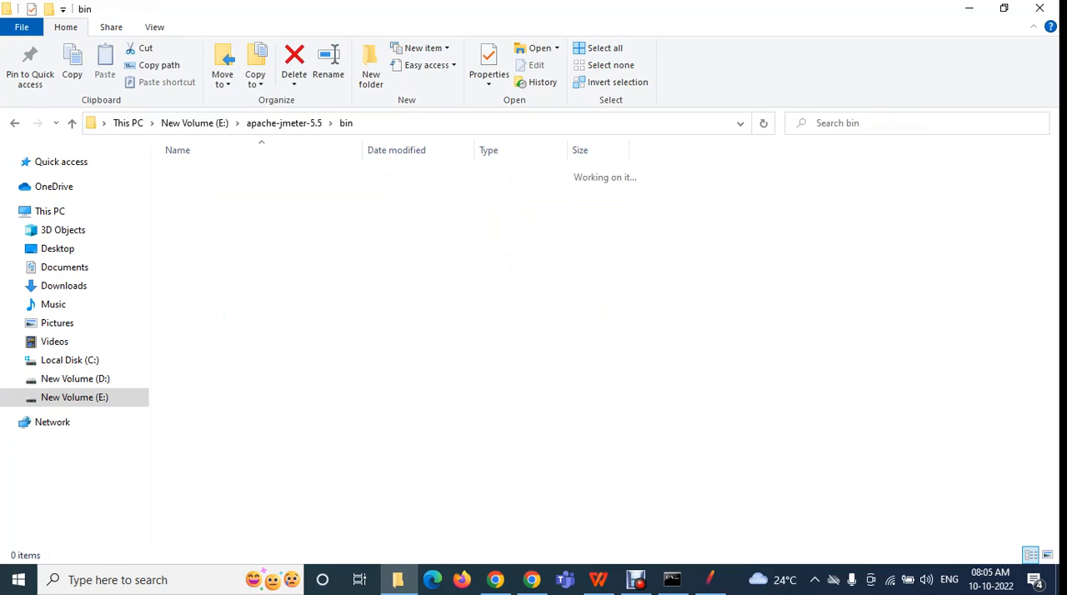
Run ApacheJMeter.jar from the apache-jmeter-5.5 bin folder
{"action": "scroll", "coordinate": [250, 350], "scroll_direction": "down", "scroll_amount": 20}
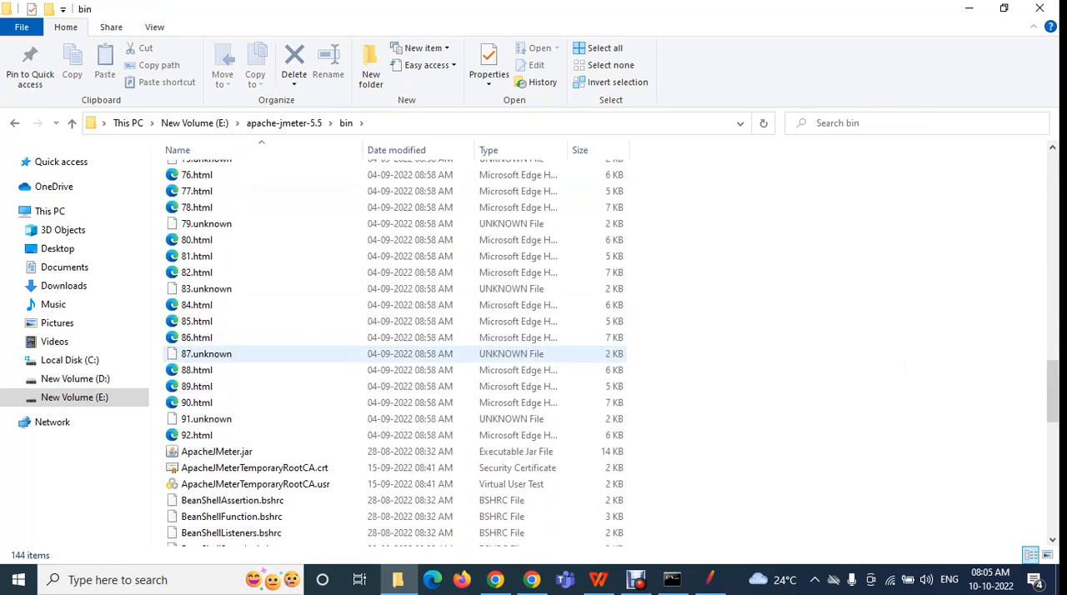
{"action": "scroll", "coordinate": [250, 346], "scroll_direction": "up", "scroll_amount": 10}
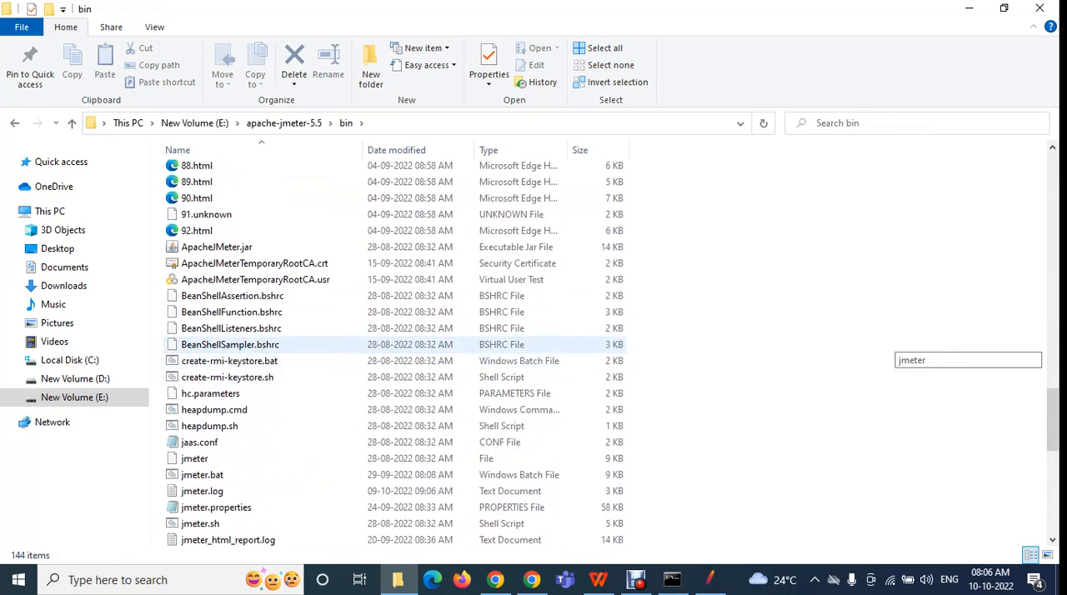
{"action": "left_click", "coordinate": [250, 297]}
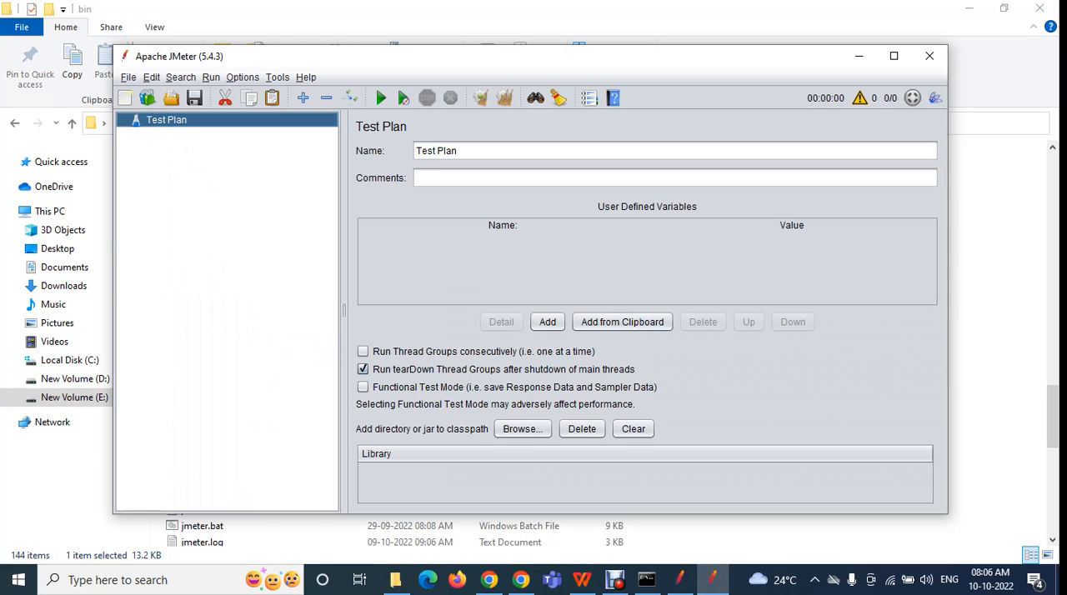
Compare the two open JMeter windows and close the smaller one
{"action": "left_click", "coordinate": [680, 579]}
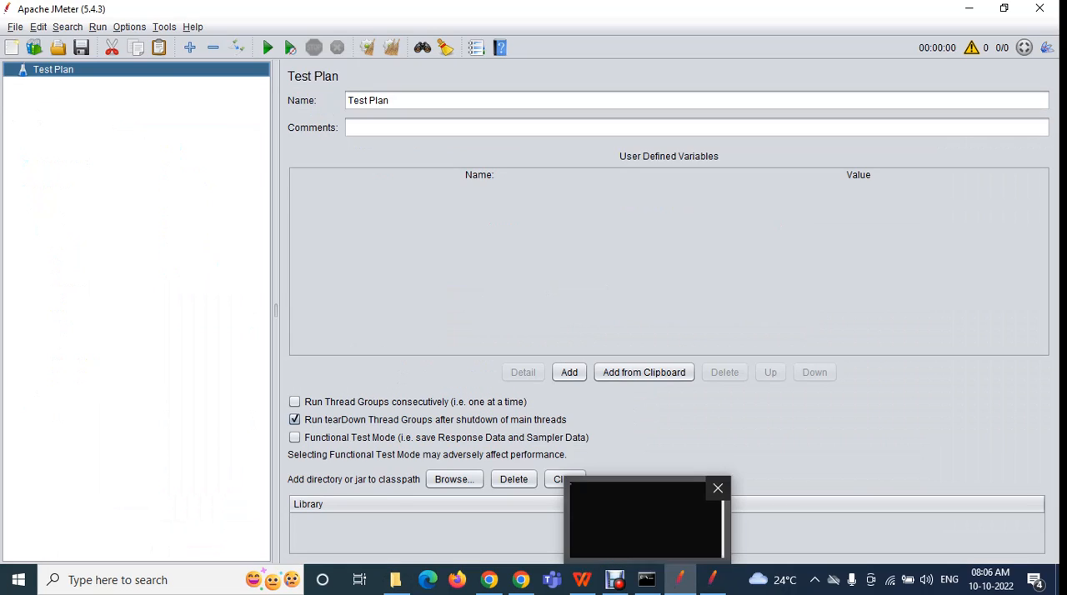
{"action": "left_click", "coordinate": [712, 580]}
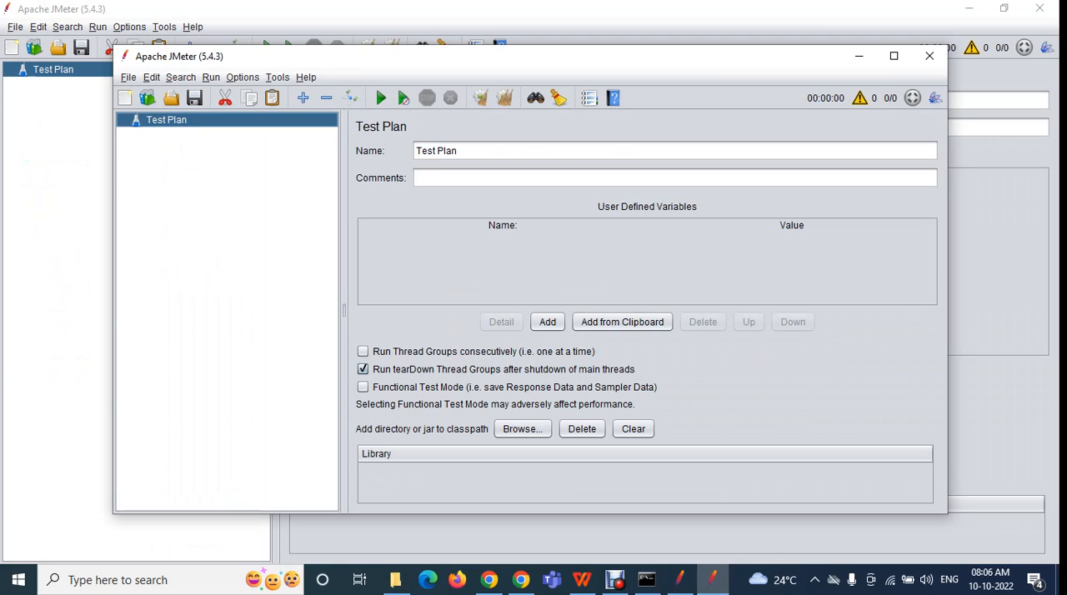
{"action": "left_click", "coordinate": [930, 56]}
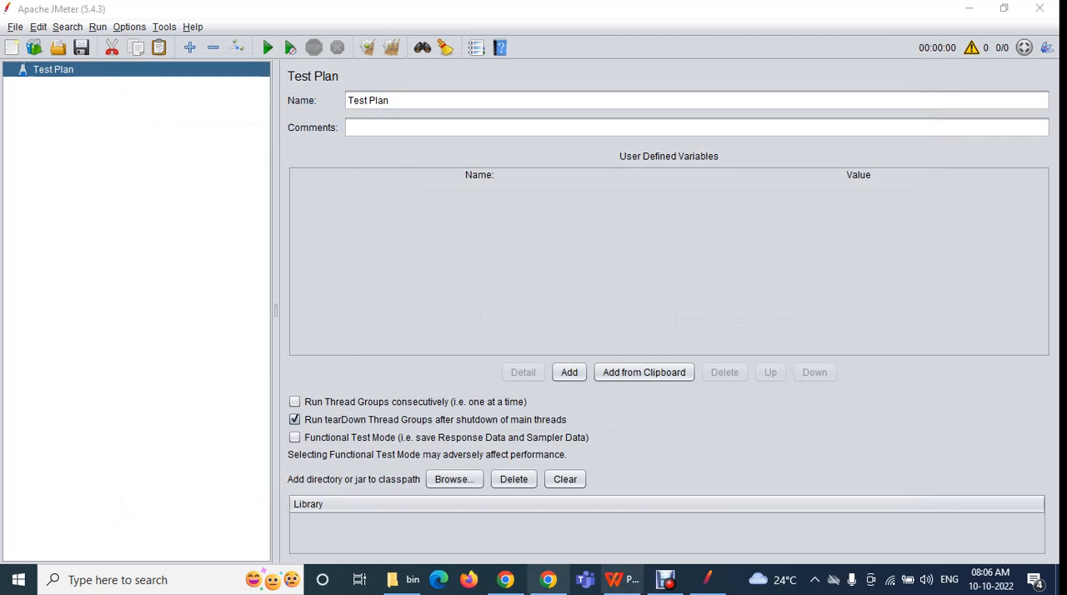
Examine ApacheJMeter.jar and the other JMeter launch files in the apache-jmeter-5.5 bin folder
{"action": "left_click", "coordinate": [403, 579]}
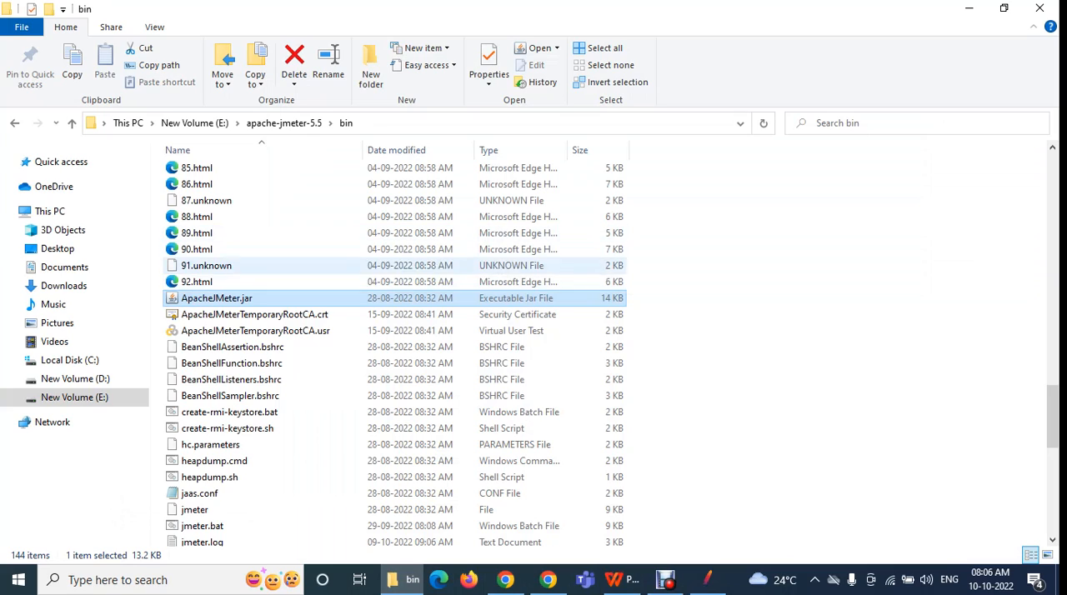
{"action": "key", "text": "F2"}
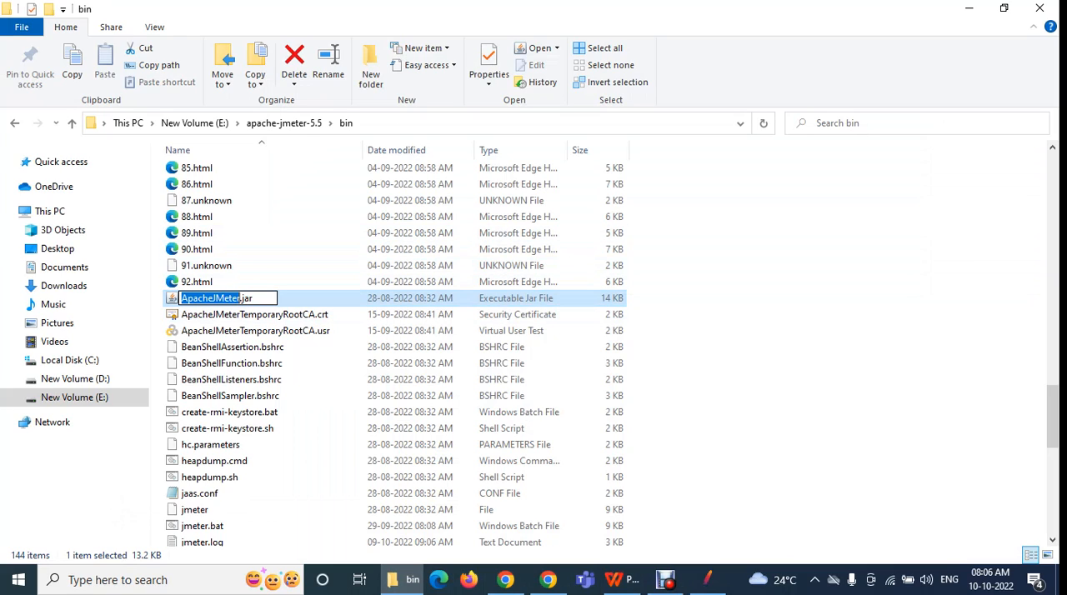
{"action": "key", "text": "Escape"}
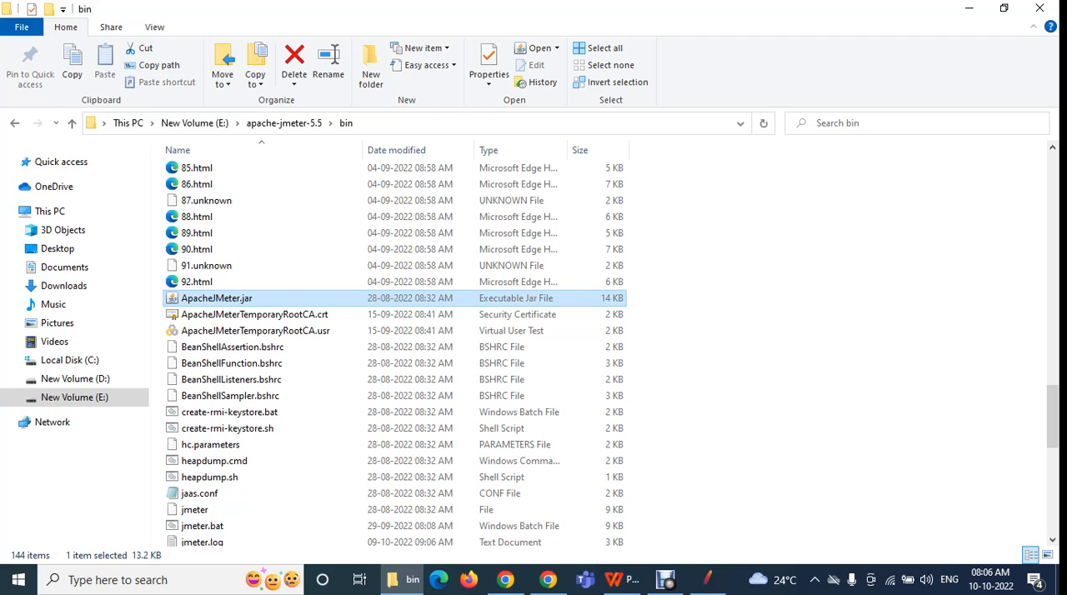
{"action": "left_click", "coordinate": [707, 579]}
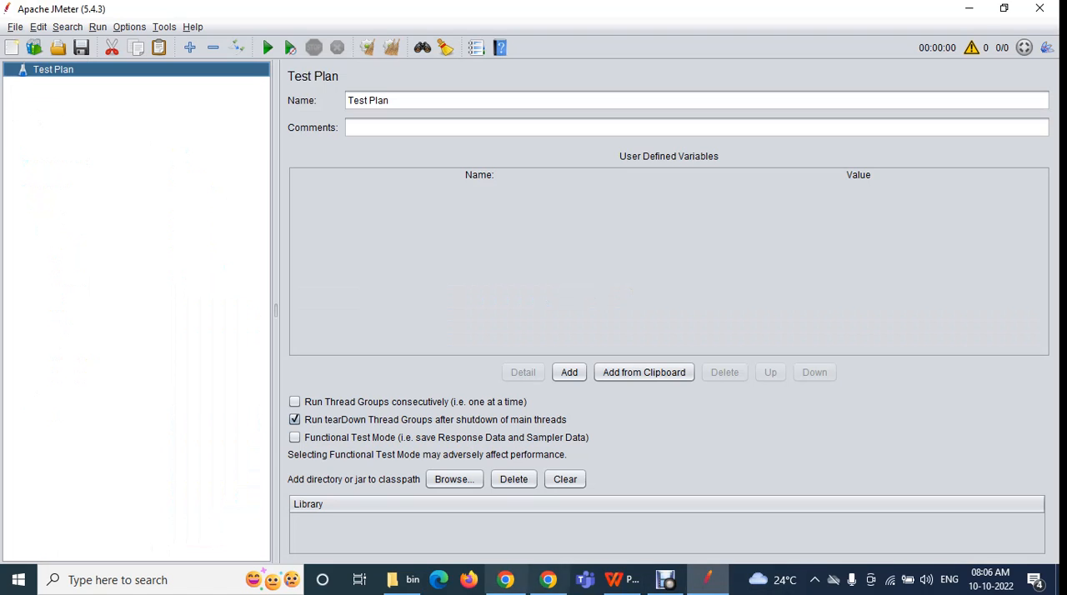
{"action": "left_click", "coordinate": [506, 580]}
{"action": "left_click", "coordinate": [404, 579]}
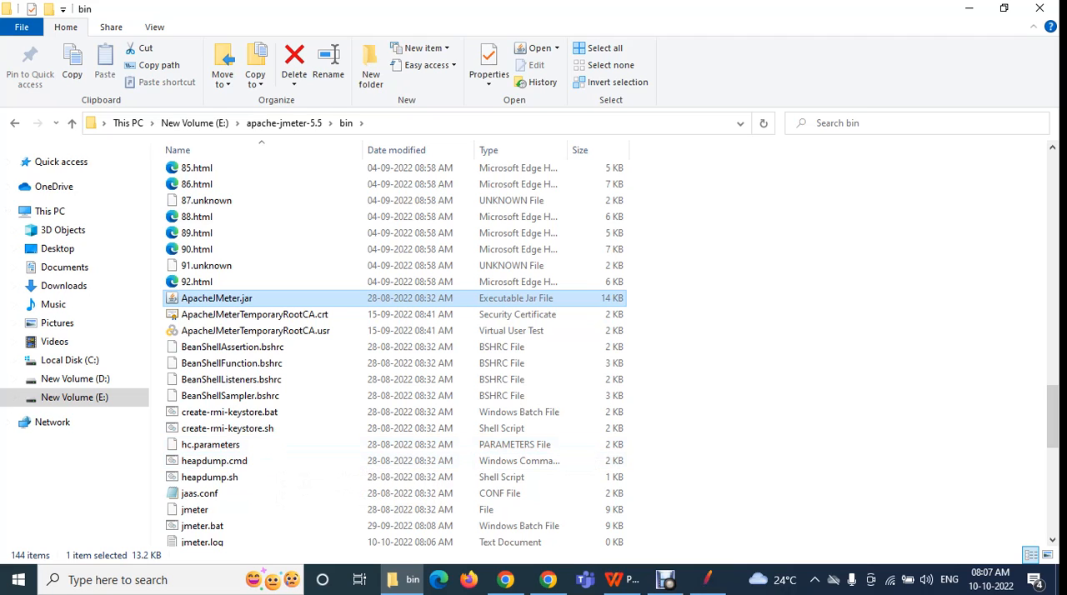
{"action": "scroll", "coordinate": [508, 460], "scroll_direction": "down", "scroll_amount": 3}
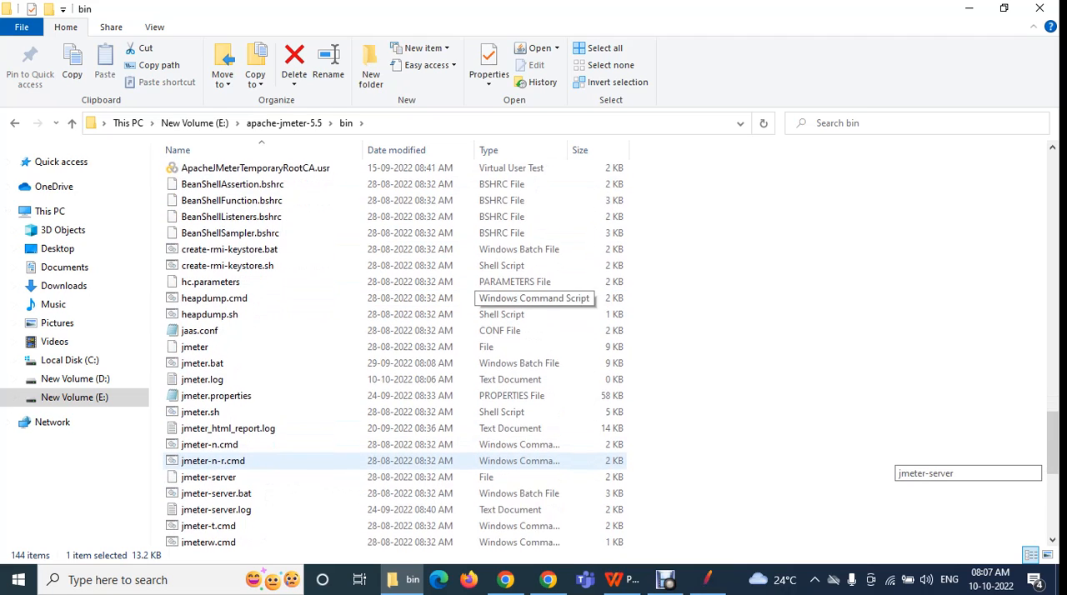
{"action": "scroll", "coordinate": [500, 284], "scroll_direction": "up", "scroll_amount": 5}
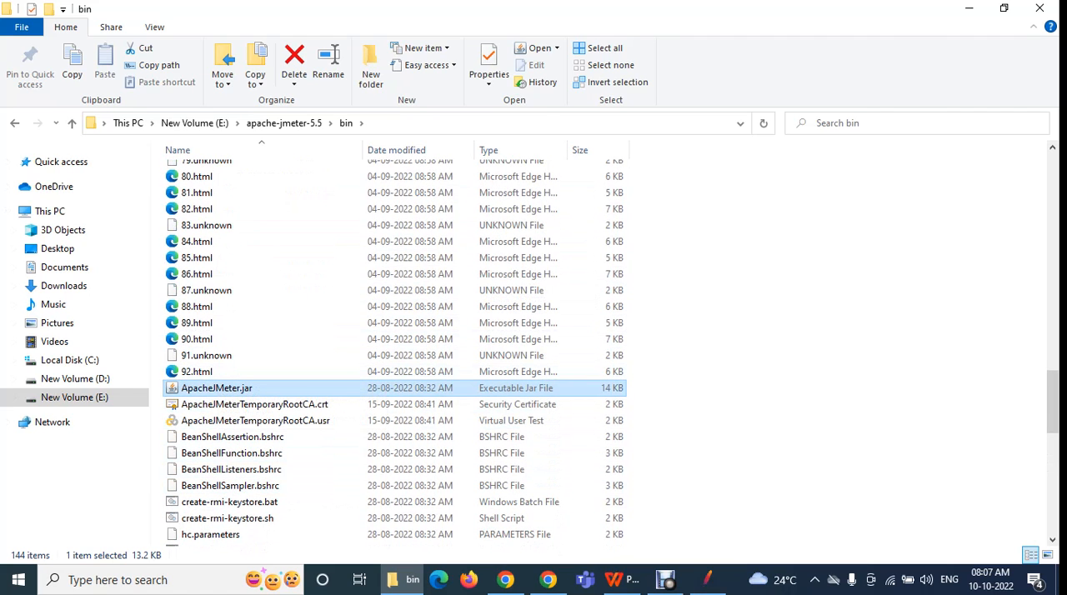
{"action": "key", "text": "F2"}
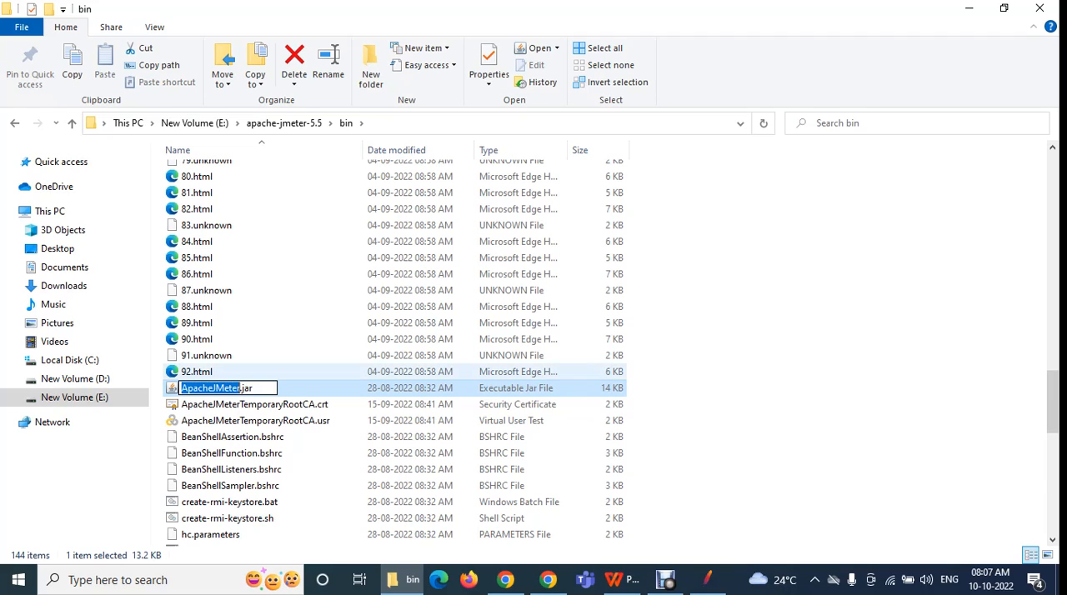
{"action": "left_click", "coordinate": [254, 404]}
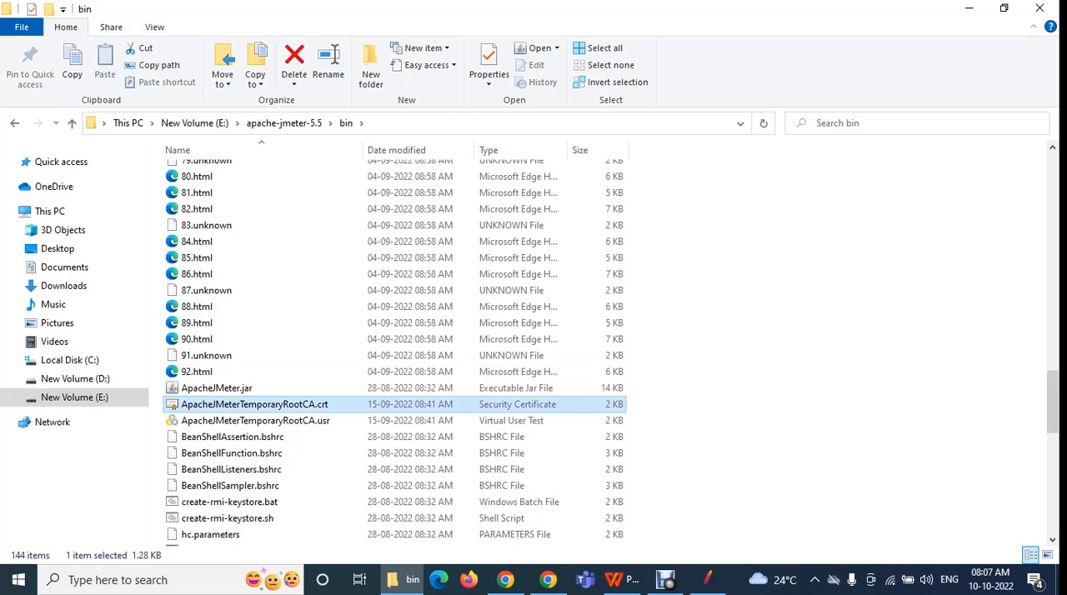
Switch from File Explorer to JMeter, close the extra JMeter 5.5 window and maximize the remaining 5.5 window
{"action": "left_click", "coordinate": [217, 389]}
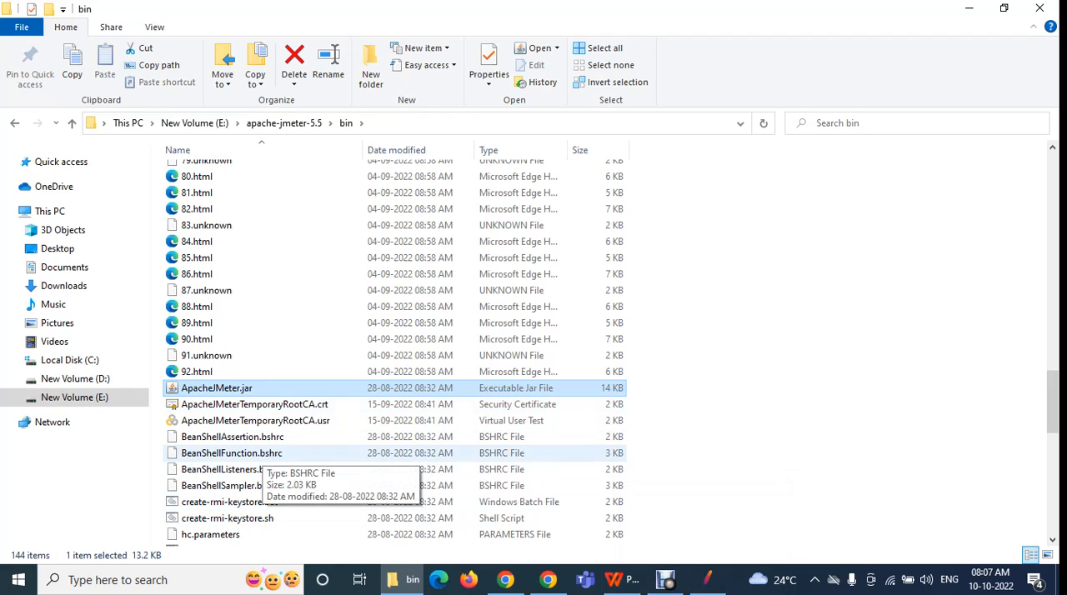
{"action": "left_click", "coordinate": [707, 579]}
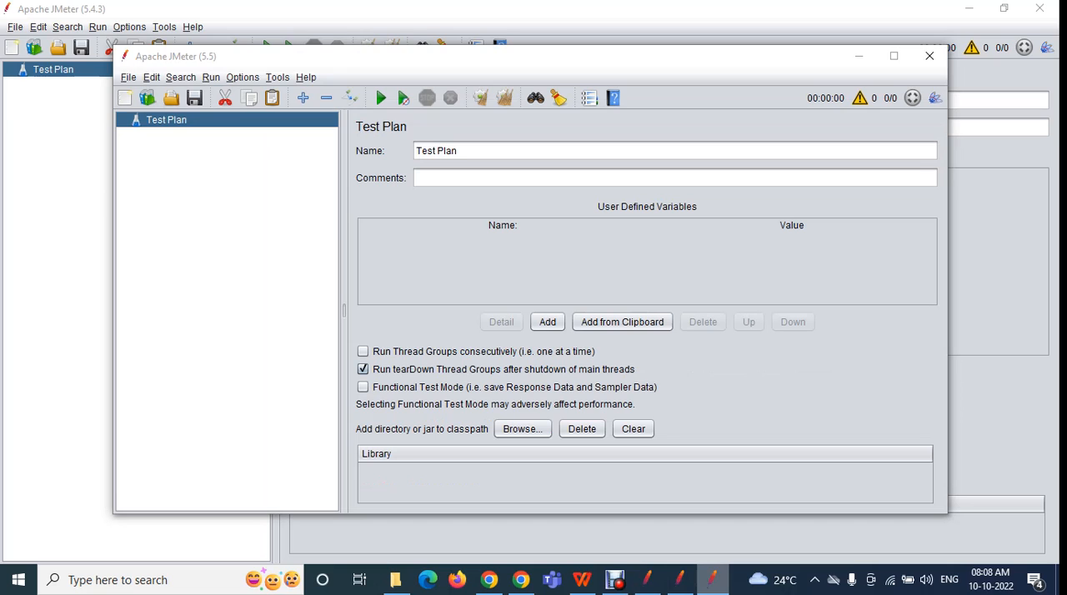
{"action": "left_click", "coordinate": [929, 56]}
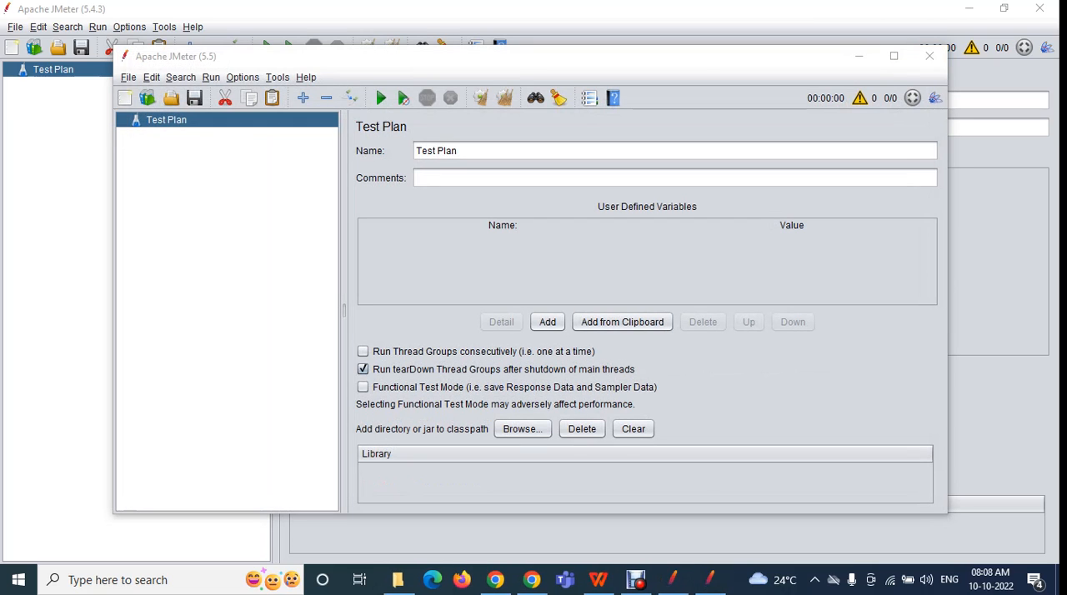
{"action": "left_click", "coordinate": [894, 56]}
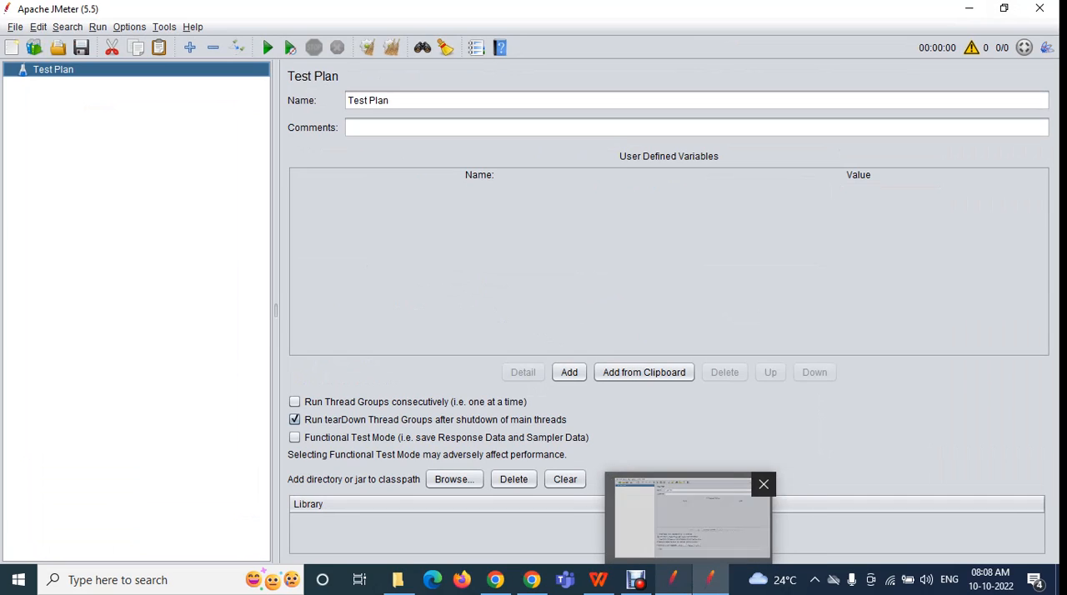
Switch to the JMeter 5.4.3 window and examine the commands offered under File, Edit and Tools
{"action": "left_click", "coordinate": [673, 579]}
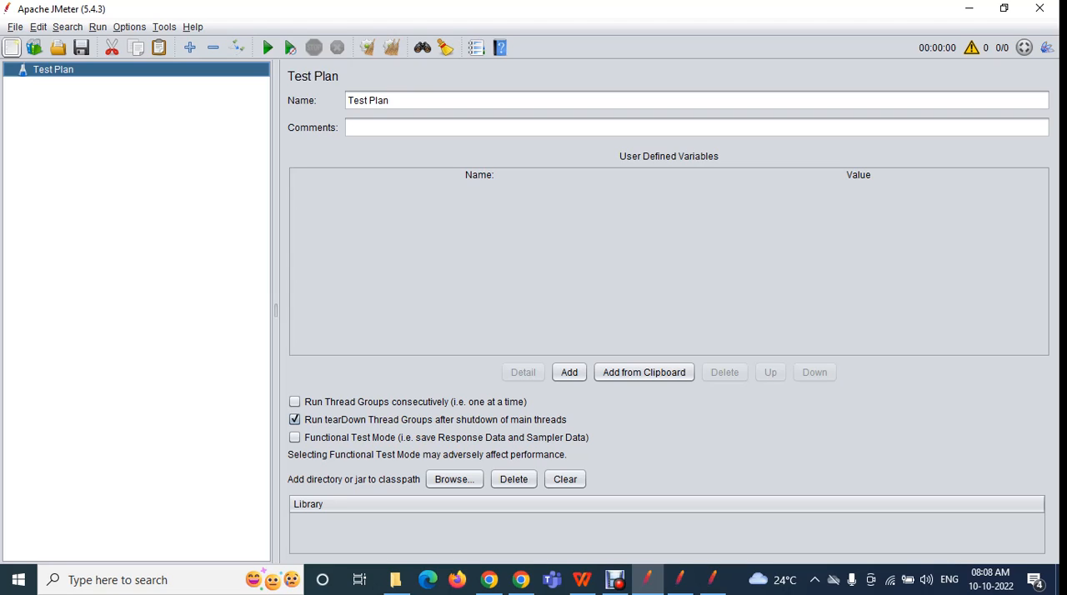
{"action": "key", "text": "alt+f"}
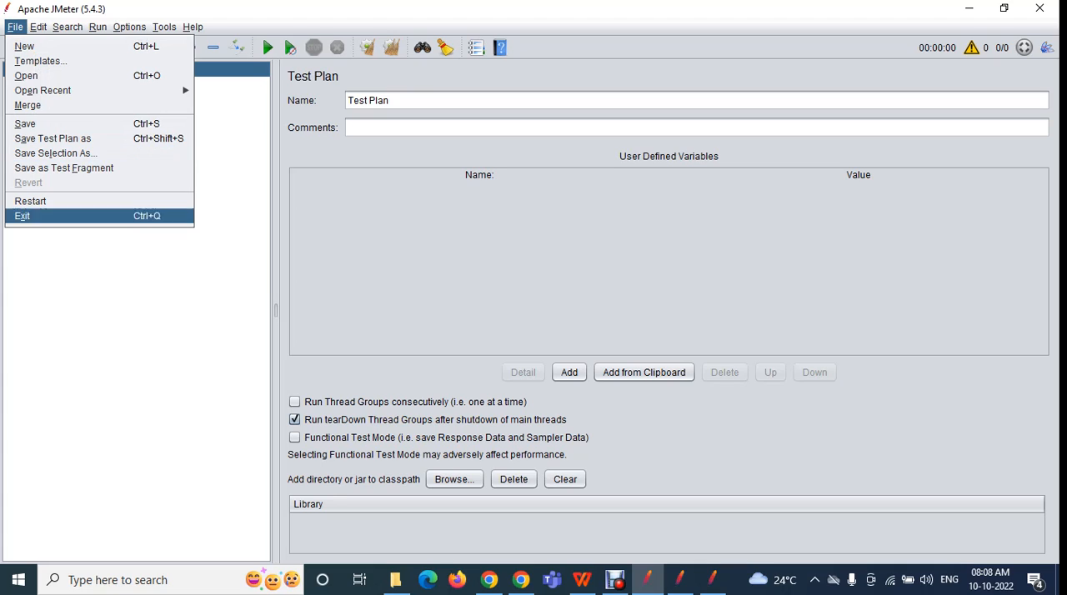
{"action": "mouse_move", "coordinate": [38, 27]}
{"action": "key", "text": "Up"}
{"action": "key", "text": "Up"}
{"action": "key", "text": "Up"}
{"action": "key", "text": "Up"}
{"action": "key", "text": "Up"}
{"action": "key", "text": "Up"}
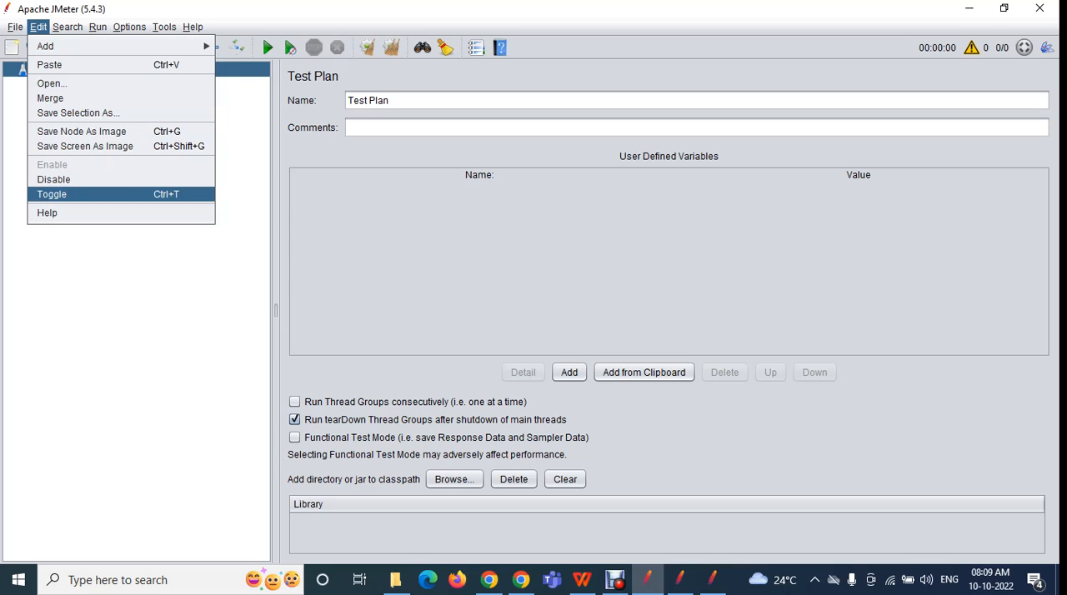
{"action": "key", "text": "Right"}
{"action": "key", "text": "Right"}
{"action": "key", "text": "Right"}
{"action": "key", "text": "Right"}
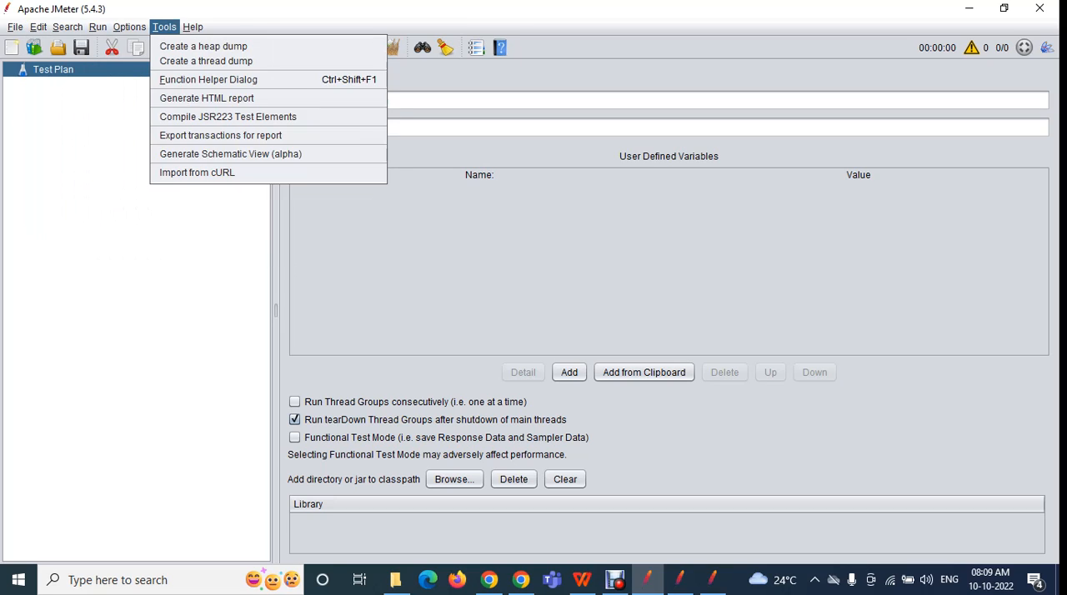
{"action": "key", "text": "Left"}
{"action": "key", "text": "Left"}
{"action": "key", "text": "Left"}
{"action": "key", "text": "Left"}
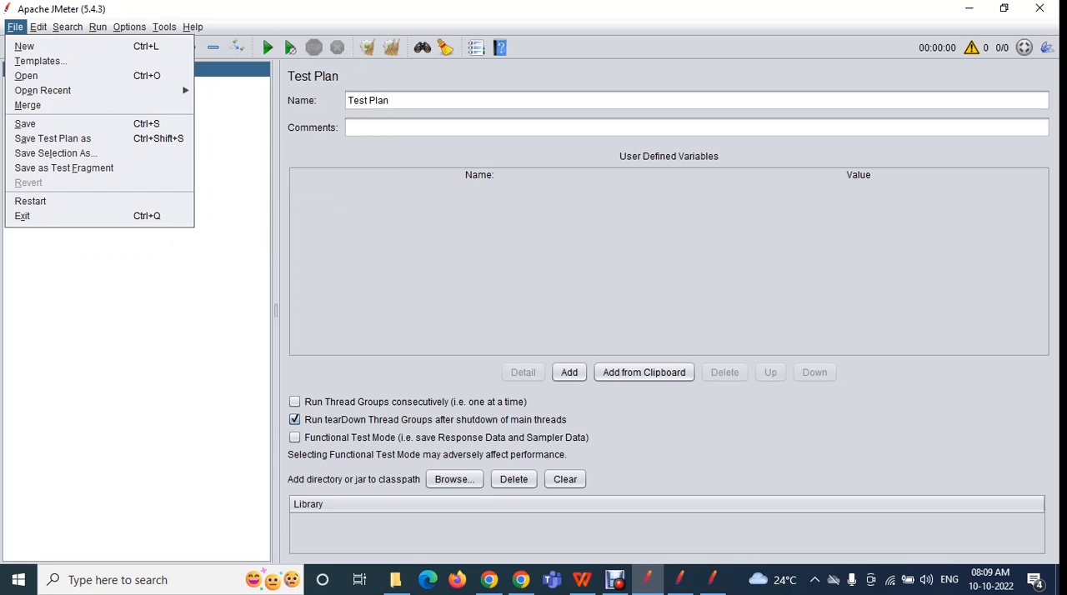
{"action": "key", "text": "Escape"}
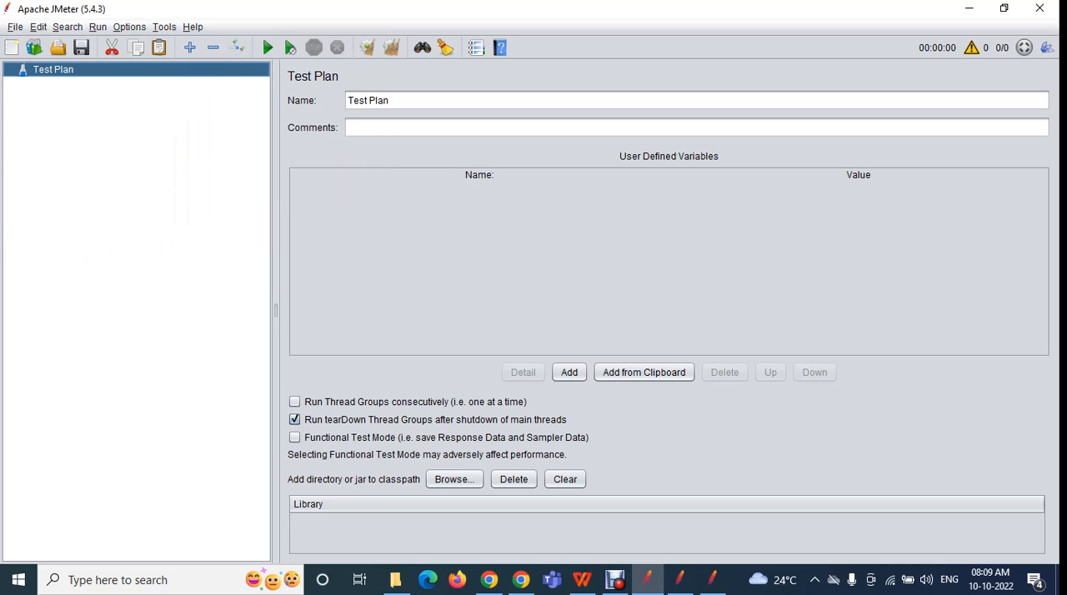
Create a new blank test plan in JMeter 5.4.3
{"action": "key", "text": "alt+f"}
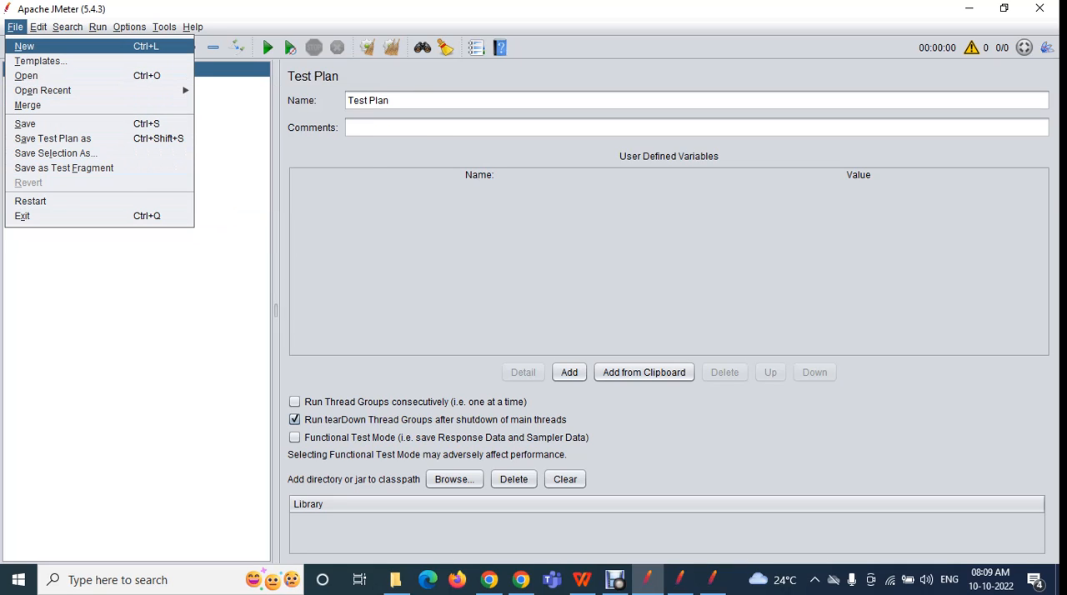
{"action": "left_click", "coordinate": [25, 47]}
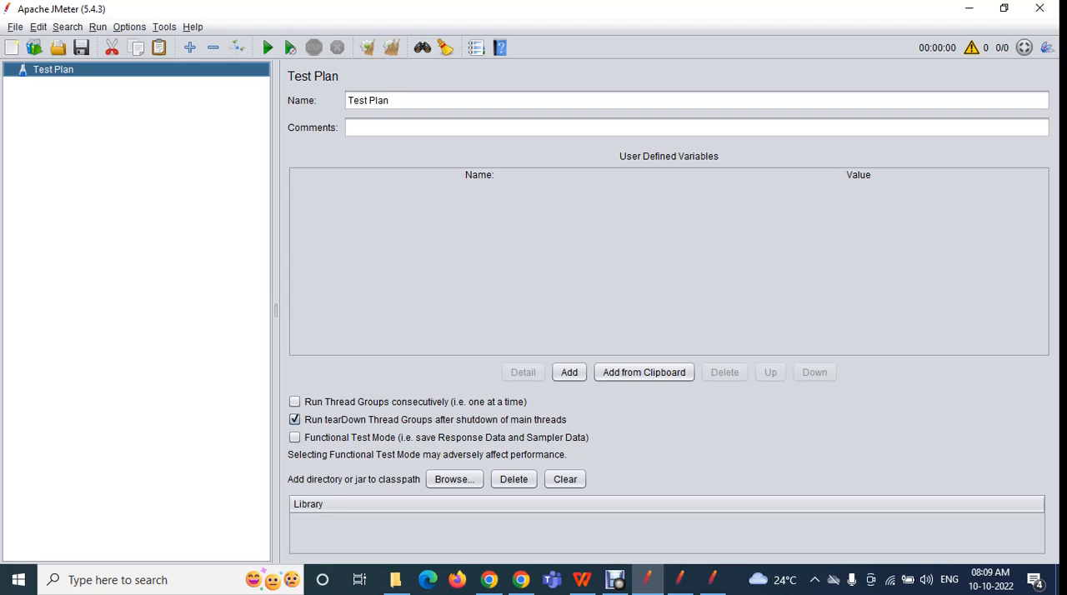
{"action": "left_click", "coordinate": [15, 28]}
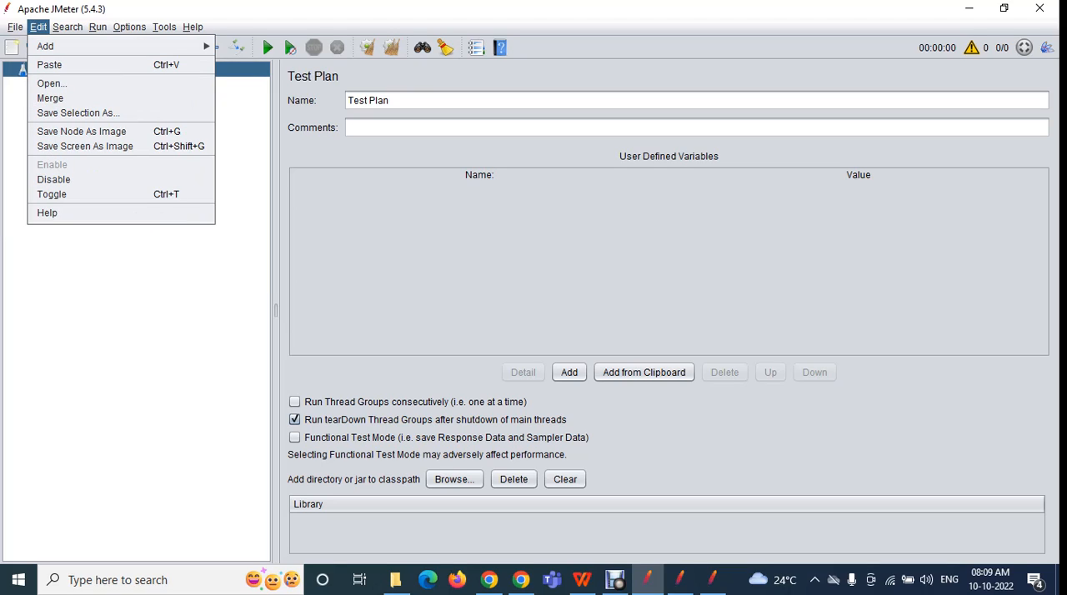
{"action": "key", "text": "Escape"}
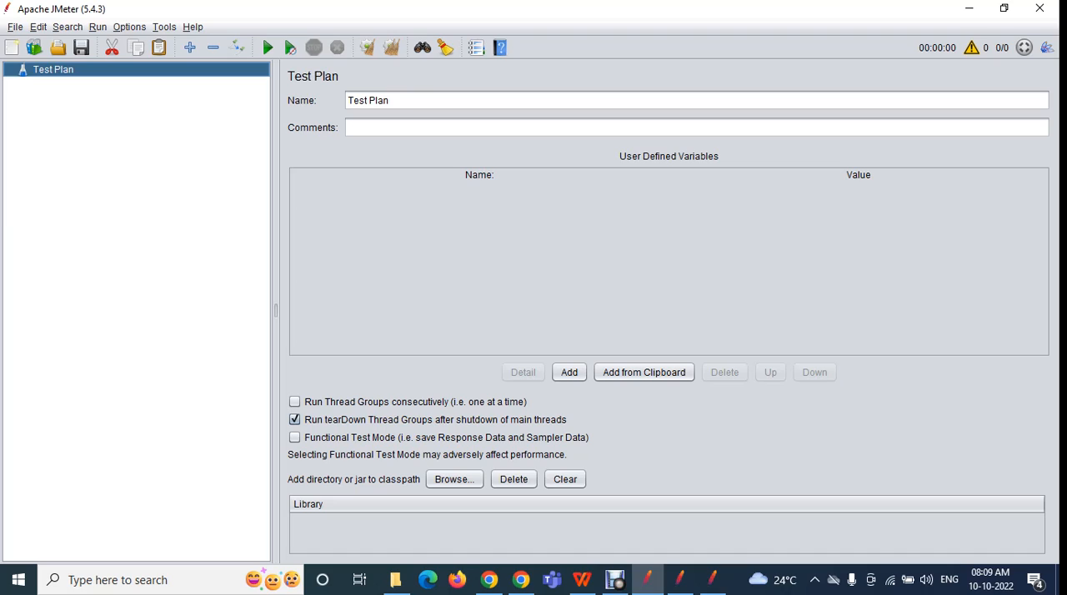
Open the recent test plan parameterization_1.jmx and expand Thread Group_1 to show its elements and settings
{"action": "key", "text": "alt+f"}
{"action": "key", "text": "Down"}
{"action": "key", "text": "Escape"}
{"action": "key", "text": "alt+f"}
{"action": "key", "text": "Down"}
{"action": "key", "text": "Down"}
{"action": "key", "text": "Down"}
{"action": "key", "text": "Right"}
{"action": "key", "text": "Return"}
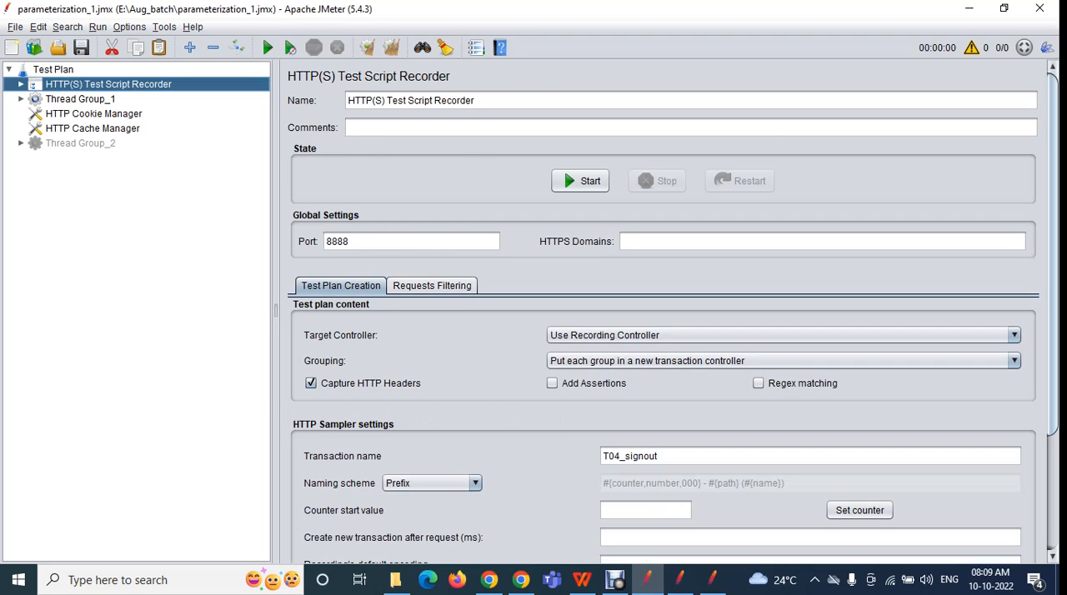
{"action": "double_click", "coordinate": [80, 99]}
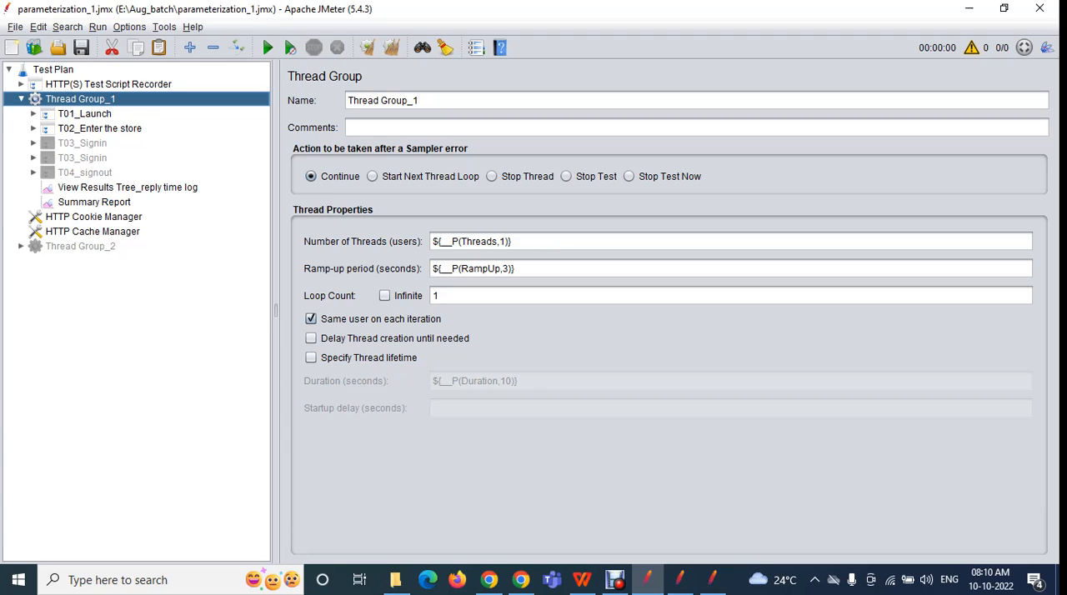
Replace the open parameterization_1.jmx with a new blank test plan
{"action": "key", "text": "alt+f"}
{"action": "key", "text": "Down"}
{"action": "key", "text": "Down"}
{"action": "key", "text": "Up"}
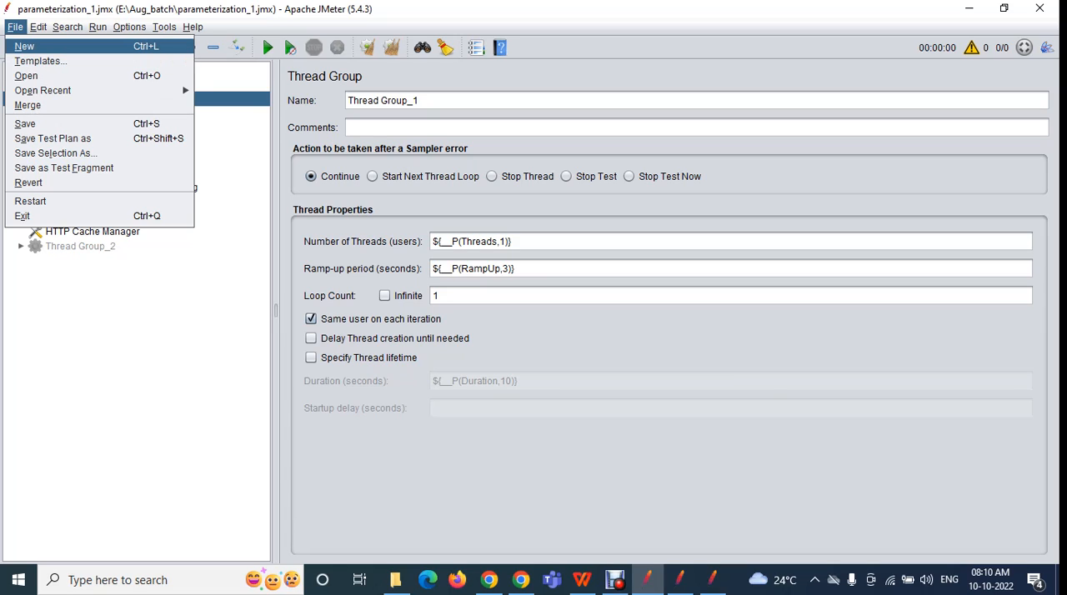
{"action": "key", "text": "Return"}
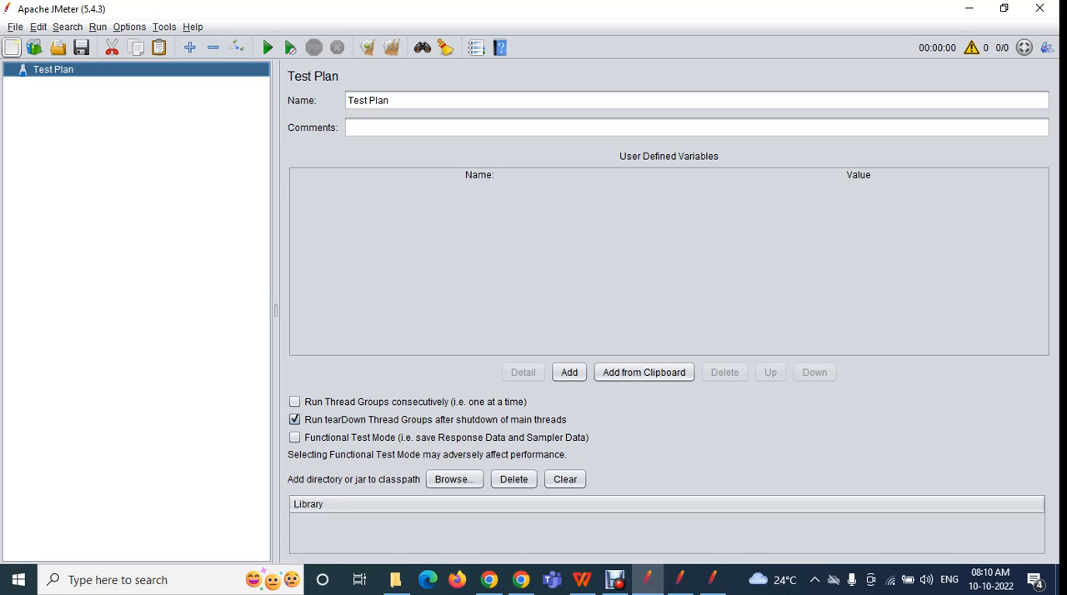
Reopen parameterization_1.jmx from the recent files and expand Thread Group_1 in its tree
{"action": "left_click", "coordinate": [15, 27]}
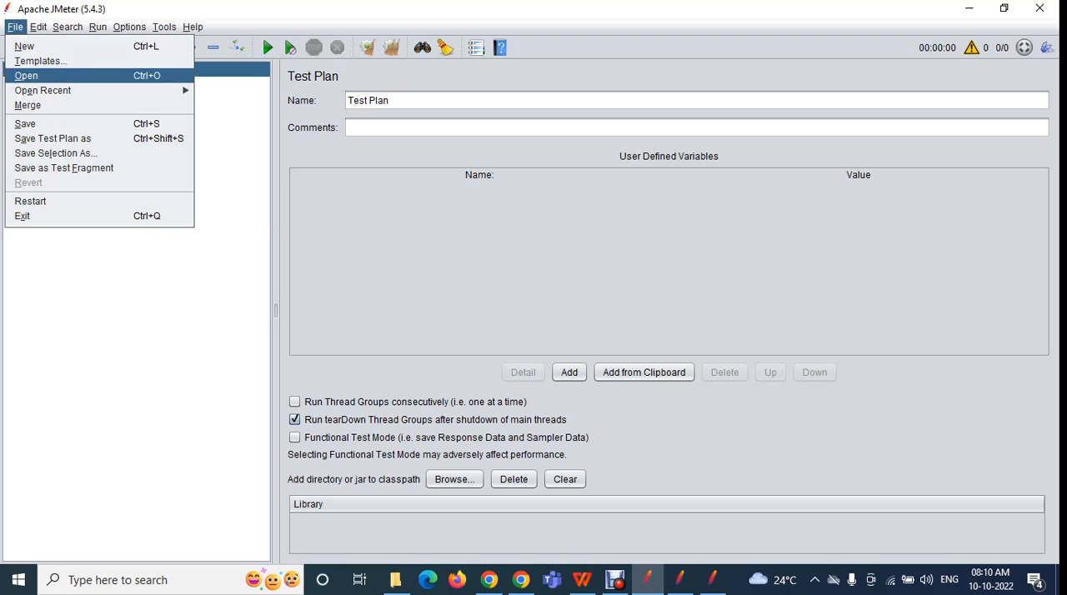
{"action": "mouse_move", "coordinate": [44, 90]}
{"action": "key", "text": "Return"}
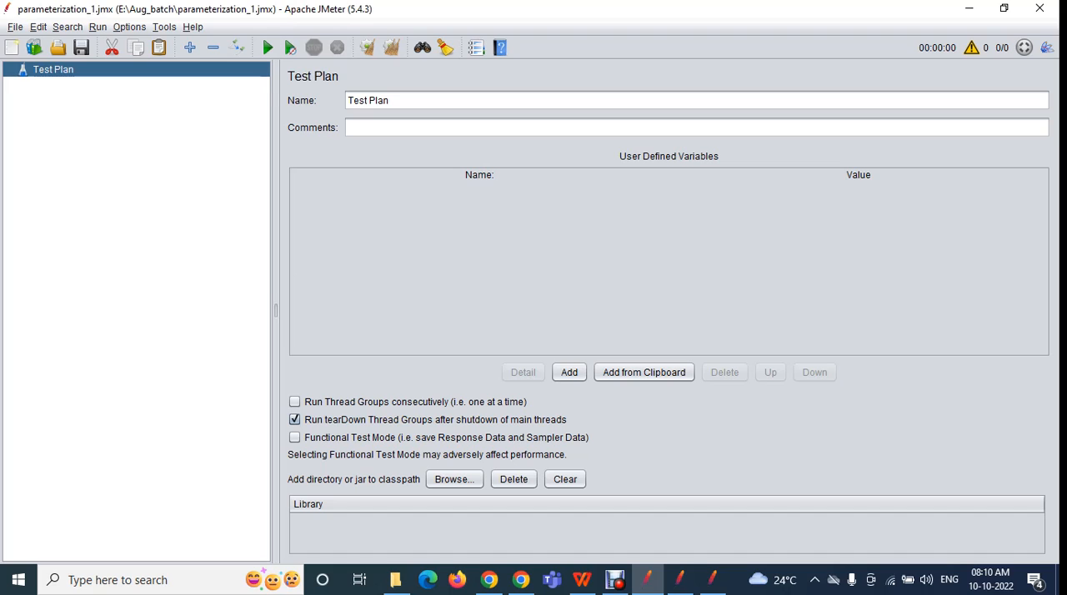
{"action": "key", "text": "Down"}
{"action": "key", "text": "Right"}
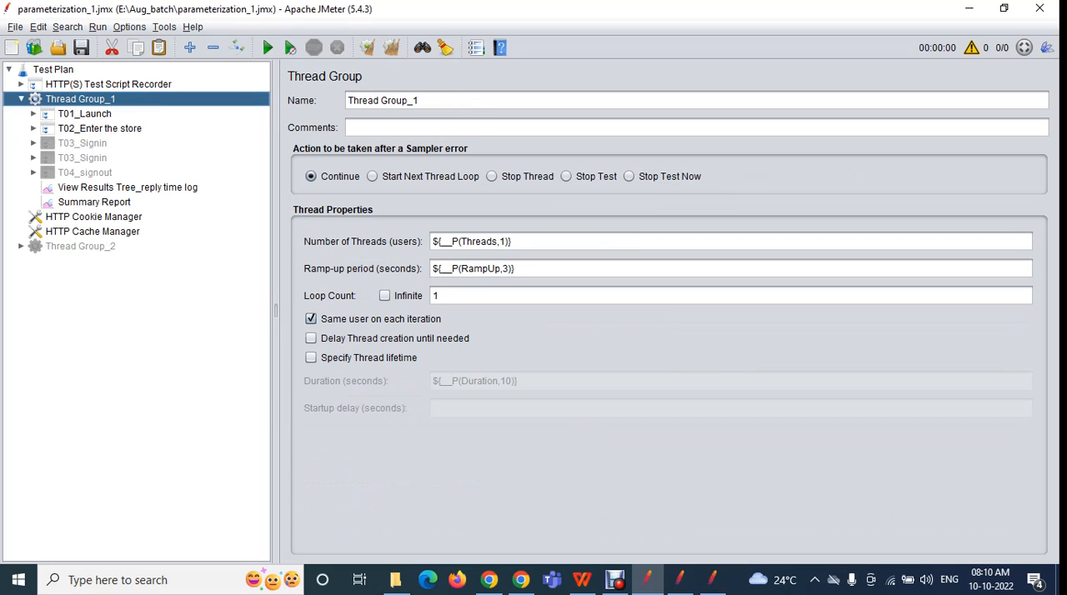
Start a new blank test plan again in place of parameterization_1.jmx
{"action": "key", "text": "alt+f"}
{"action": "key", "text": "Down"}
{"action": "key", "text": "Return"}
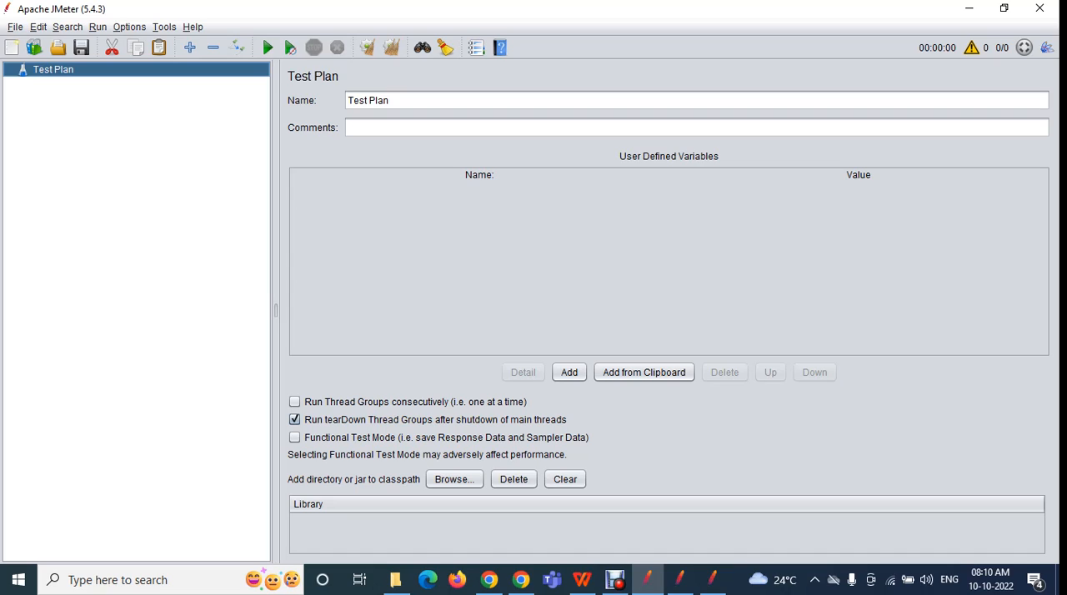
Bring up the Open dialog to view the .jmx files in Aug_batch, and dismiss it without choosing a file
{"action": "key", "text": "alt+f"}
{"action": "key", "text": "Down"}
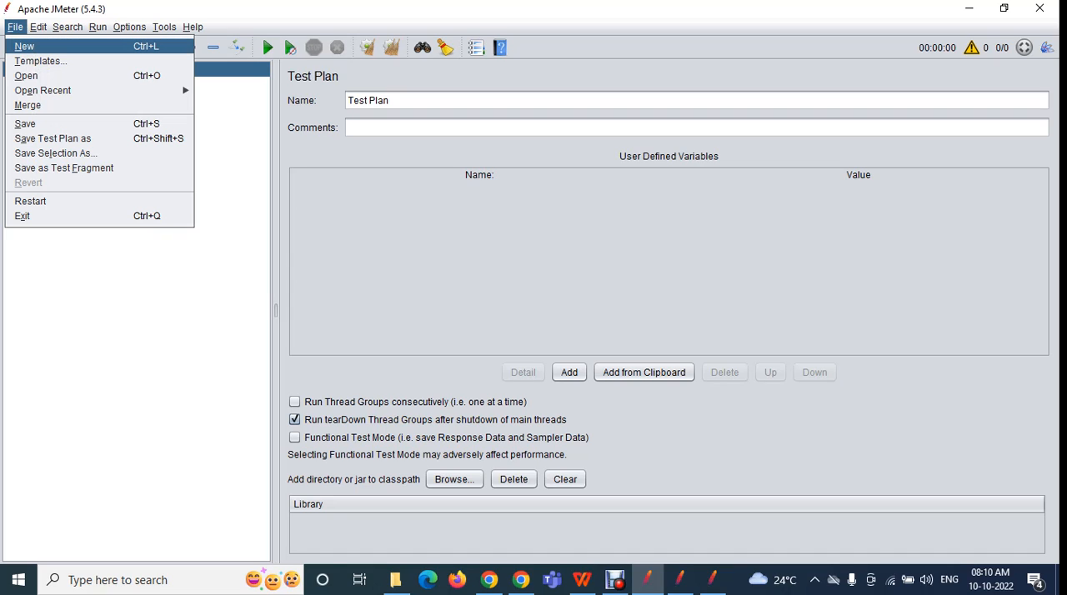
{"action": "key", "text": "Down"}
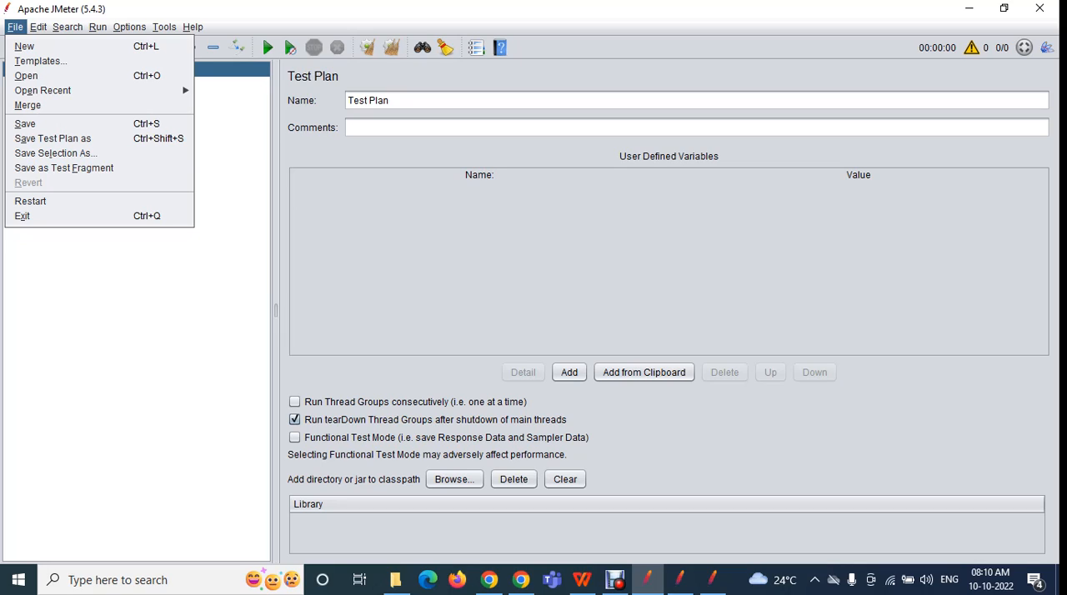
{"action": "key", "text": "Down"}
{"action": "key", "text": "Return"}
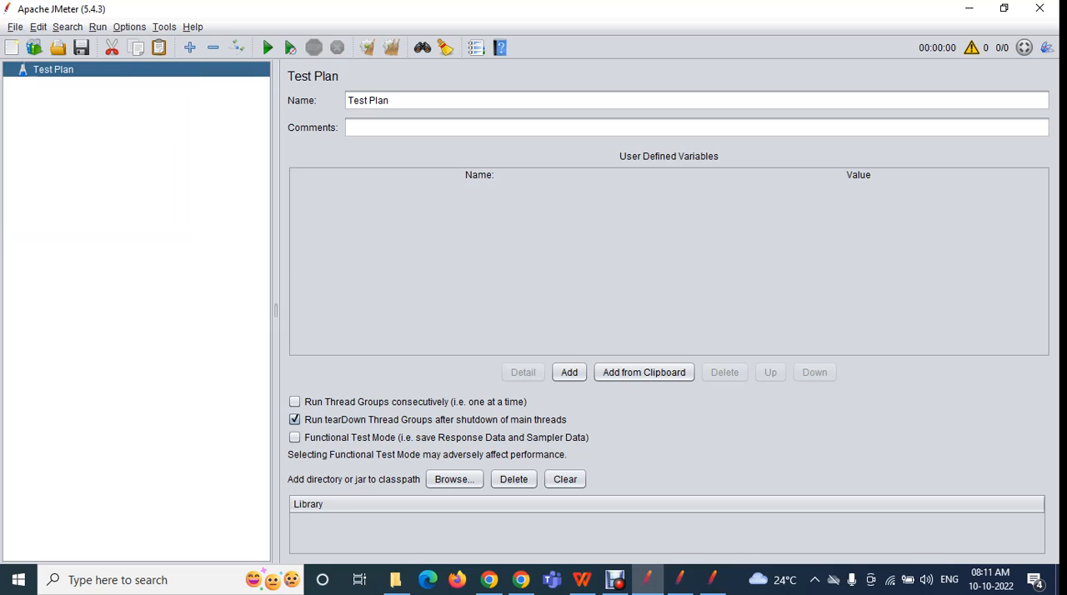
{"action": "left_click", "coordinate": [725, 160]}
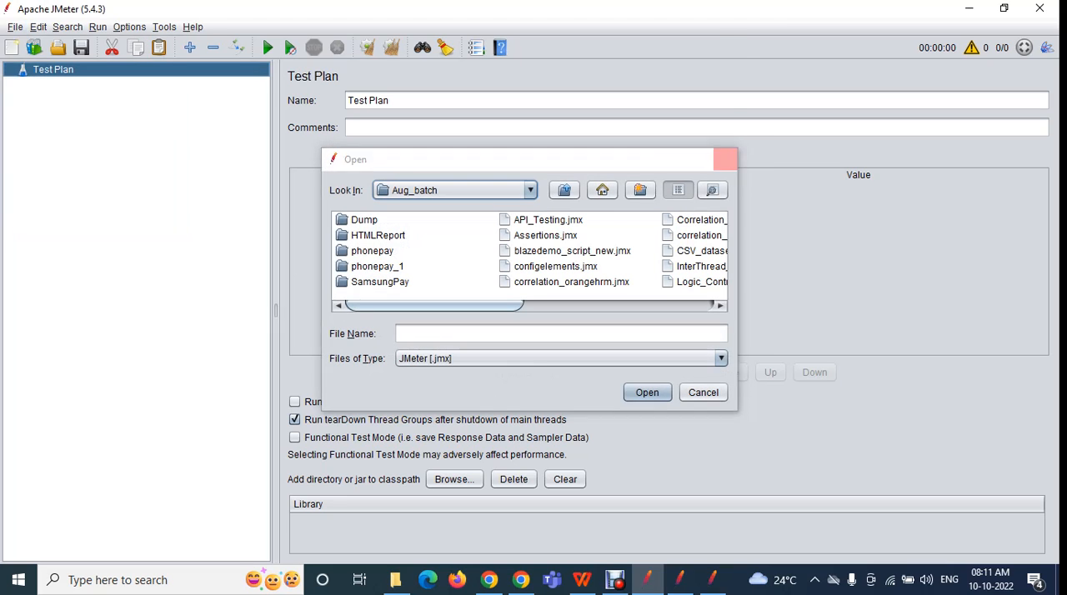
Browse the list of available test plan templates from BeanShell Sampler to Think Time at a point, and close Templates without merging
{"action": "left_click", "coordinate": [15, 26]}
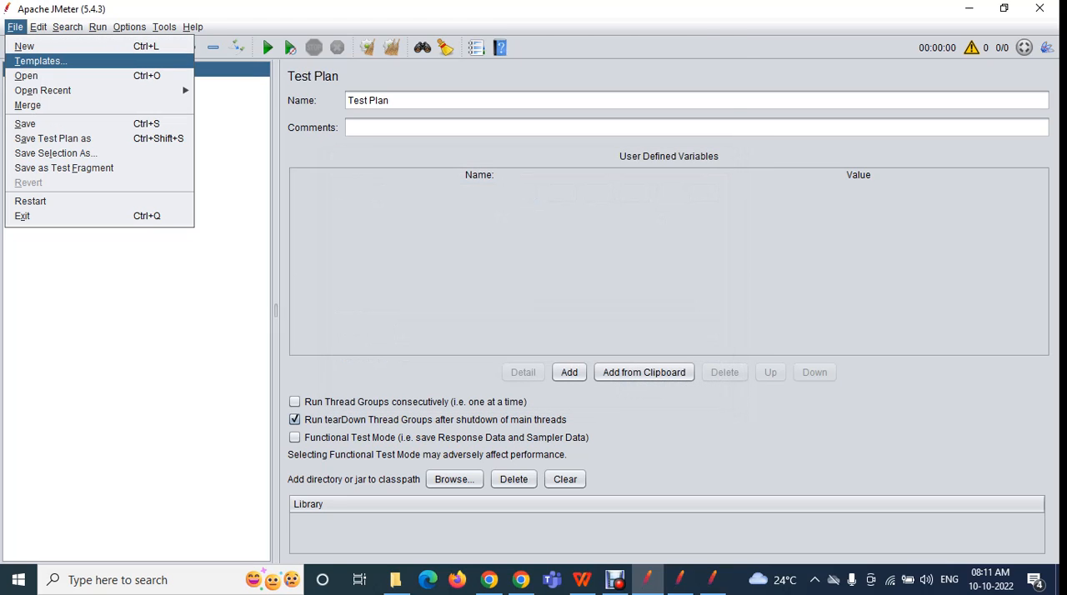
{"action": "left_click", "coordinate": [41, 61]}
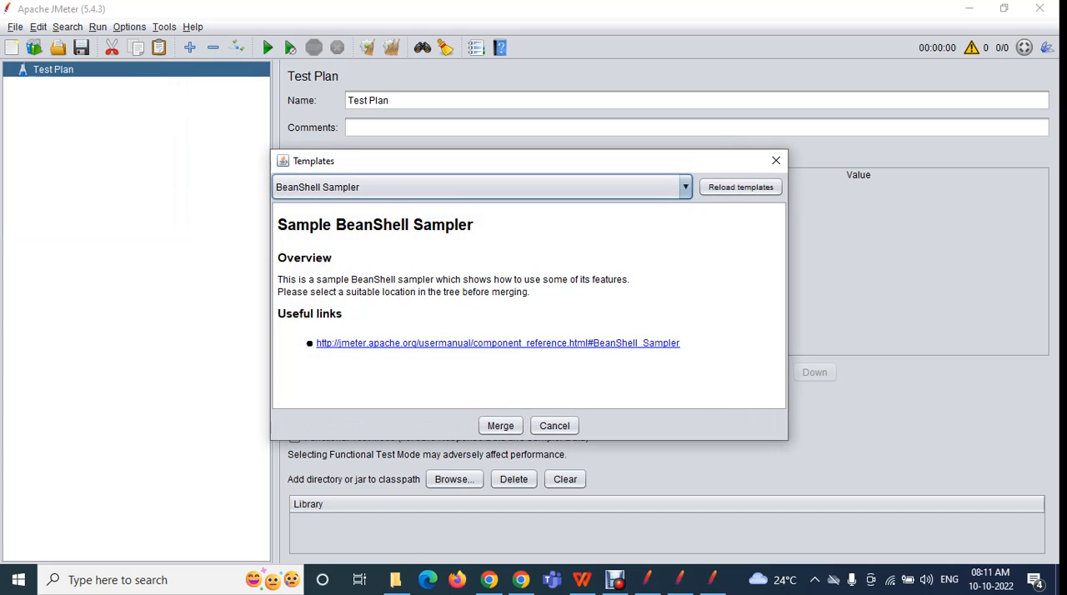
{"action": "left_click", "coordinate": [685, 186]}
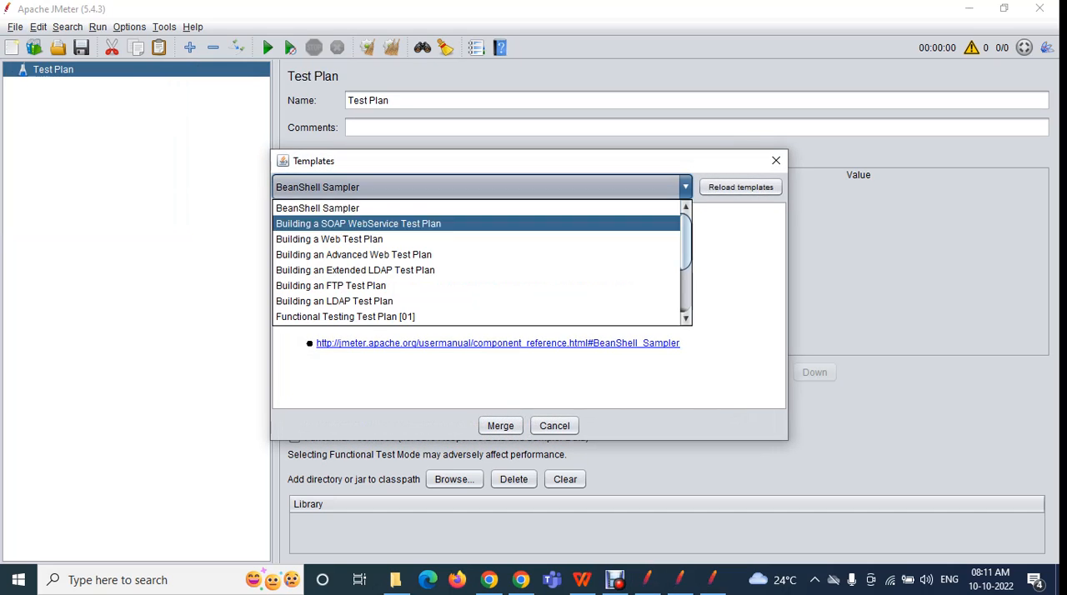
{"action": "scroll", "coordinate": [476, 262], "scroll_direction": "down", "scroll_amount": 2}
{"action": "scroll", "coordinate": [477, 263], "scroll_direction": "up", "scroll_amount": 2}
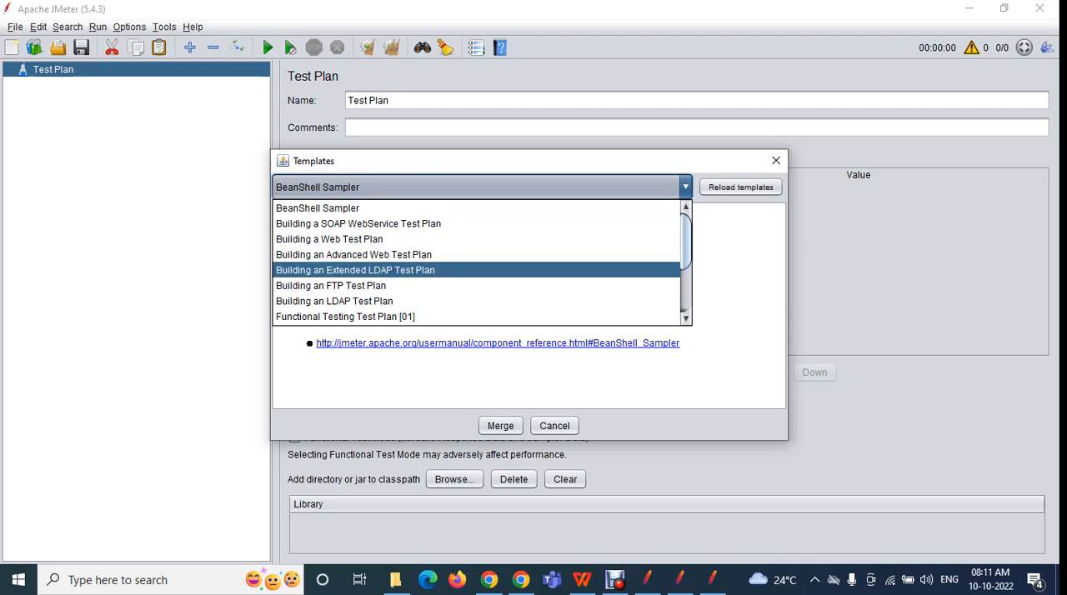
{"action": "scroll", "coordinate": [477, 300], "scroll_direction": "down", "scroll_amount": 2}
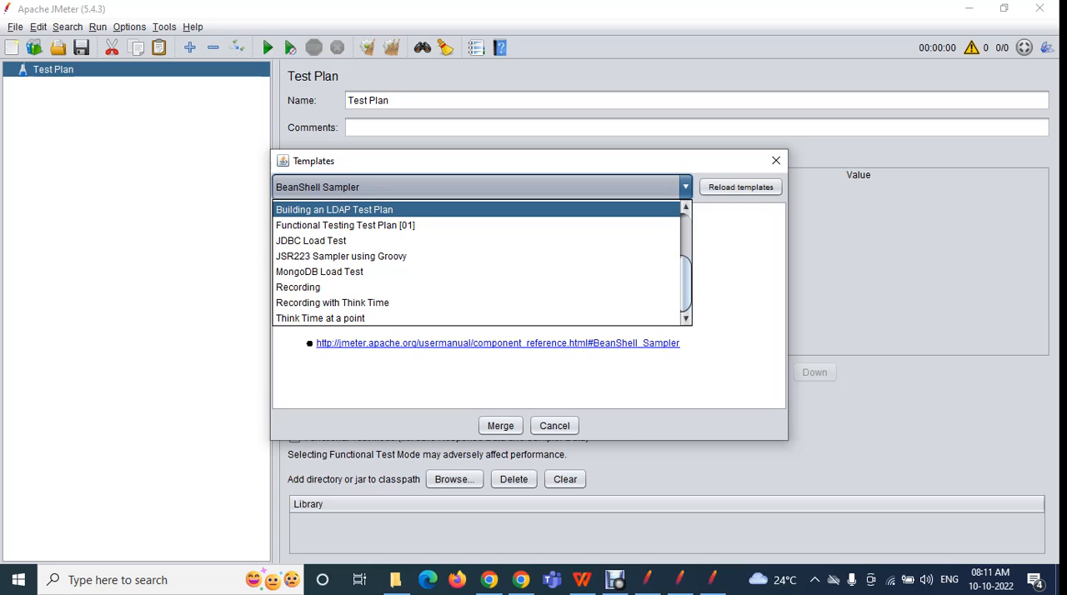
{"action": "scroll", "coordinate": [480, 263], "scroll_direction": "up", "scroll_amount": 2}
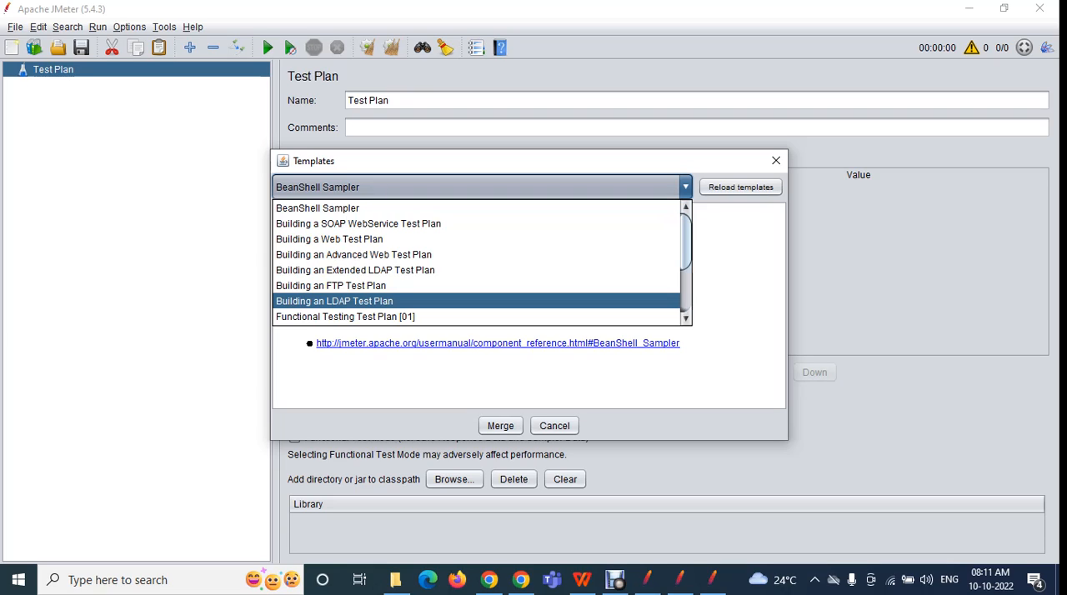
{"action": "scroll", "coordinate": [479, 263], "scroll_direction": "down", "scroll_amount": 2}
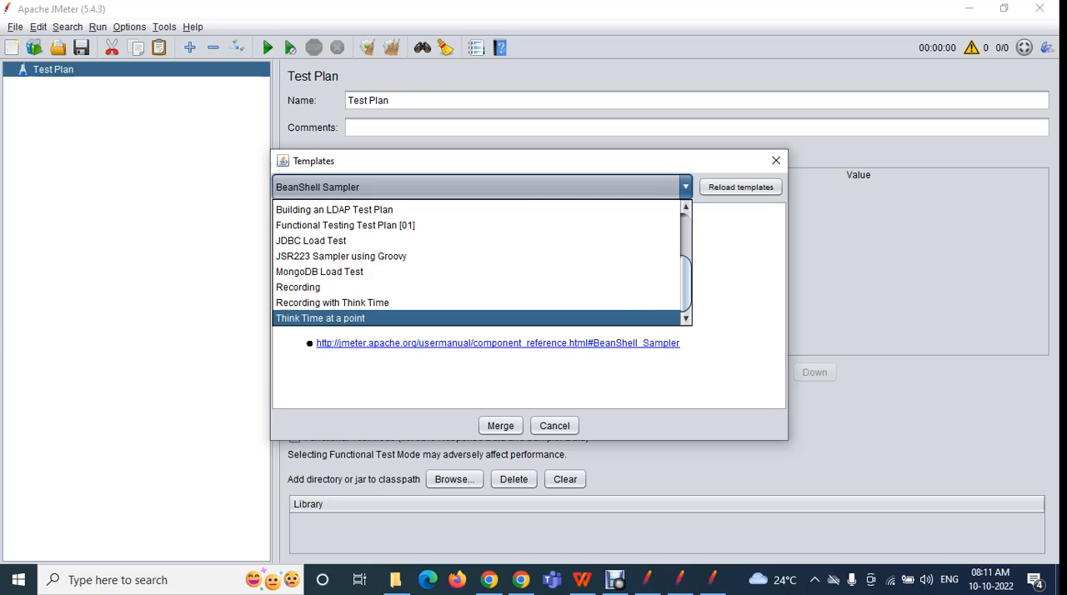
{"action": "left_click", "coordinate": [717, 350]}
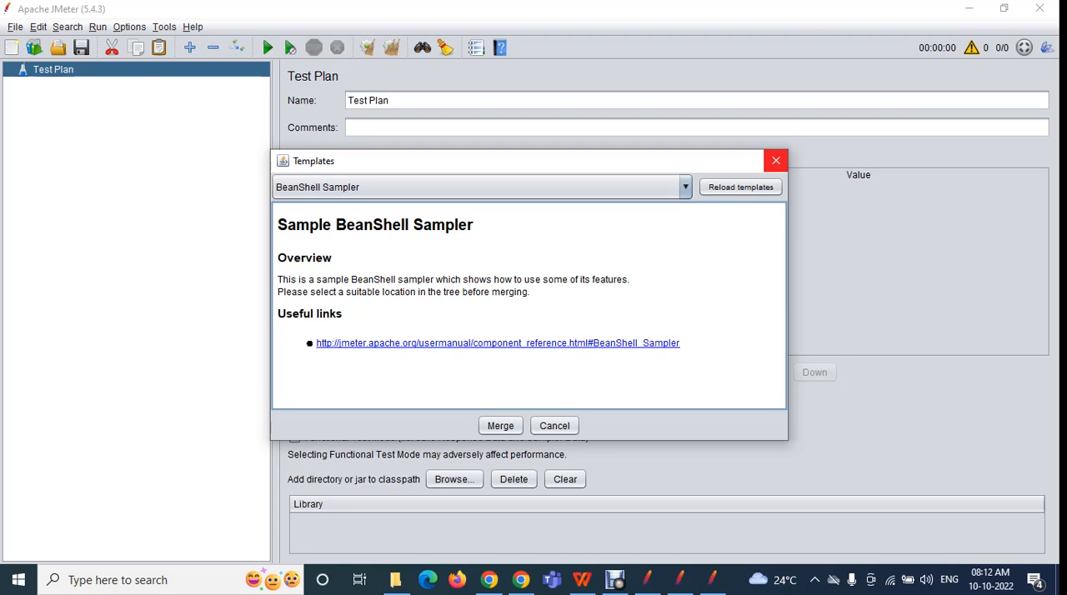
{"action": "left_click", "coordinate": [776, 160]}
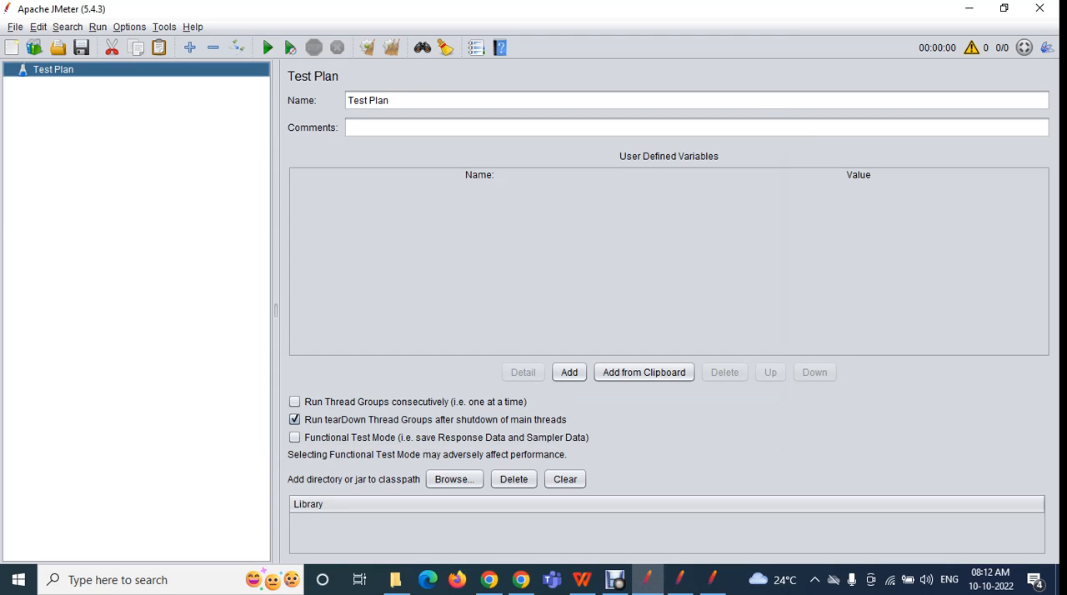
Browse the available test plan templates once more and close Templates without merging any of them
{"action": "left_click", "coordinate": [15, 28]}
{"action": "left_click", "coordinate": [40, 61]}
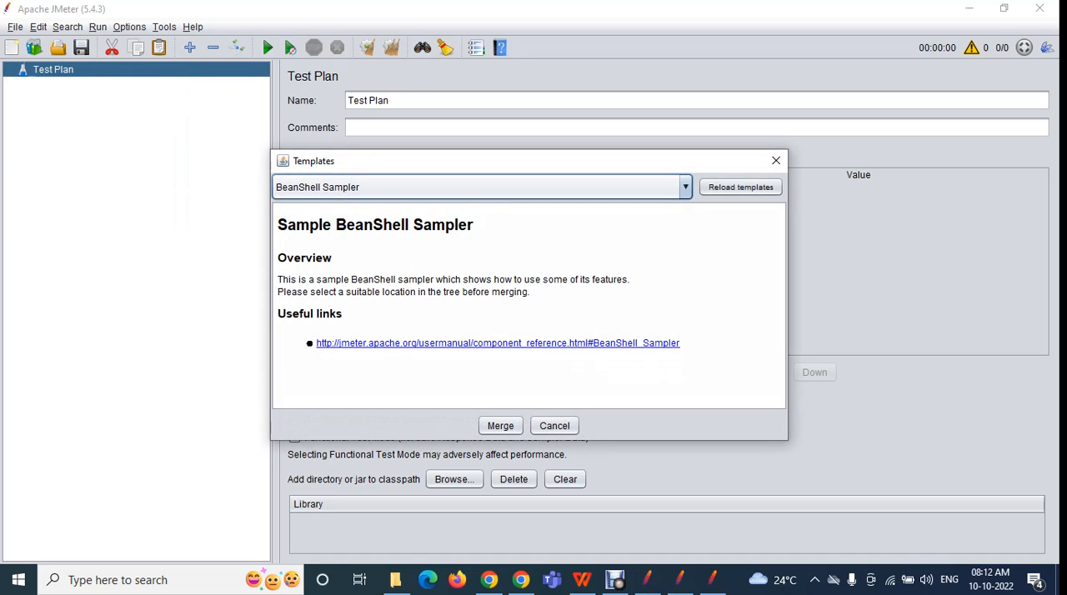
{"action": "left_click", "coordinate": [685, 188]}
{"action": "scroll", "coordinate": [533, 269], "scroll_direction": "down", "scroll_amount": 3}
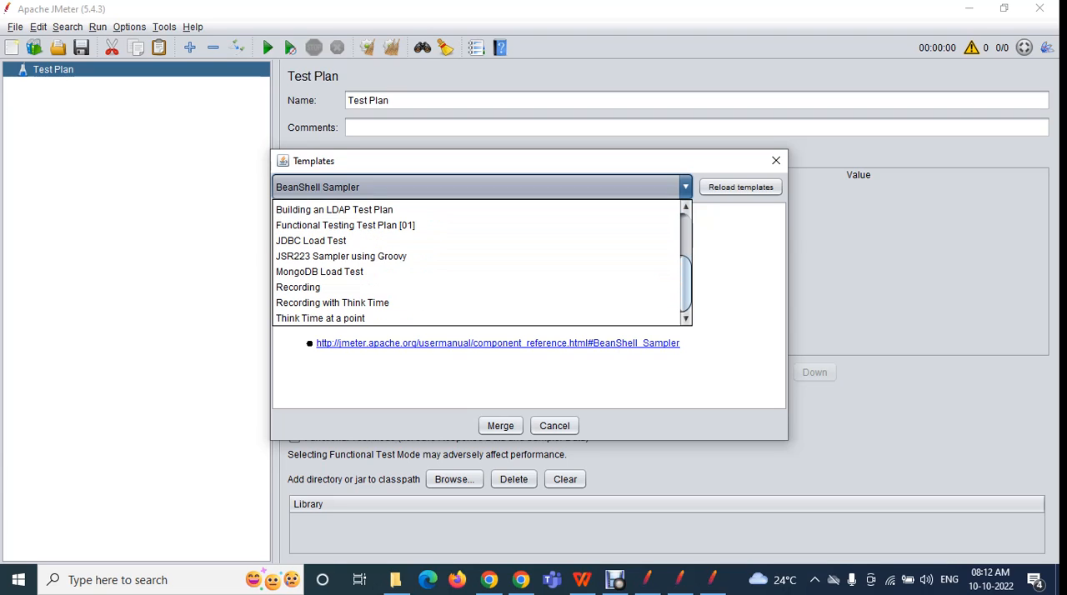
{"action": "scroll", "coordinate": [478, 263], "scroll_direction": "up", "scroll_amount": 2}
{"action": "scroll", "coordinate": [478, 263], "scroll_direction": "down", "scroll_amount": 2}
{"action": "scroll", "coordinate": [477, 263], "scroll_direction": "up", "scroll_amount": 2}
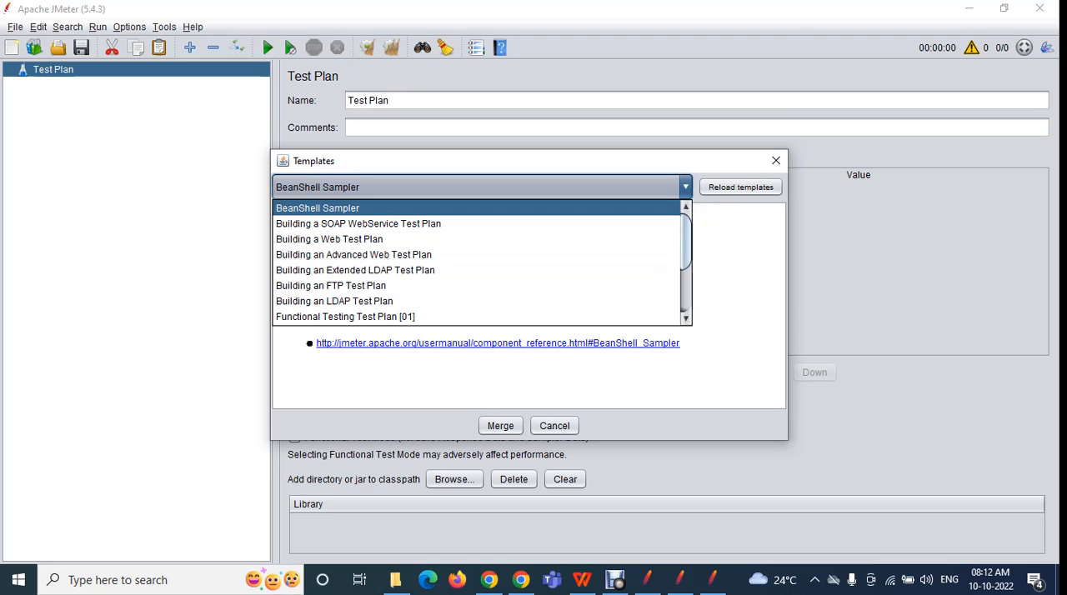
{"action": "left_click", "coordinate": [776, 161]}
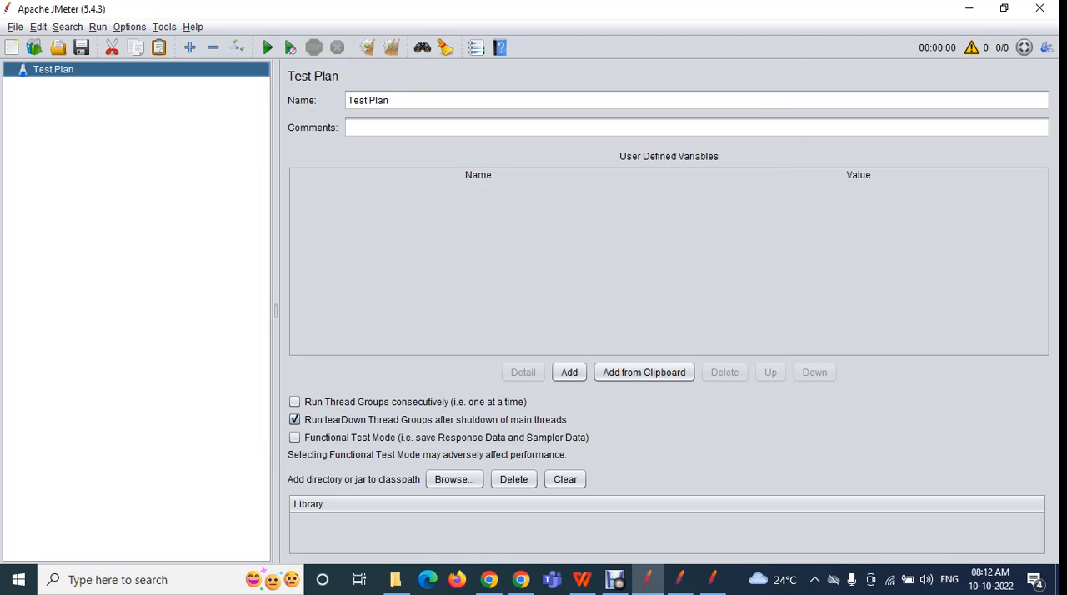
{"action": "left_click", "coordinate": [15, 26]}
{"action": "mouse_move", "coordinate": [38, 27]}
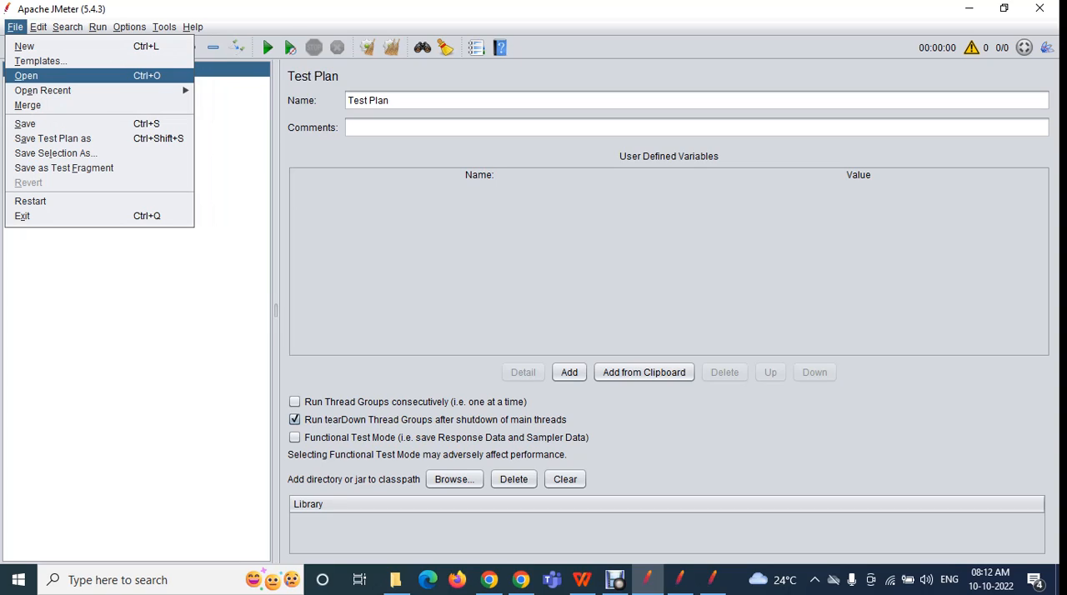
{"action": "key", "text": "Escape"}
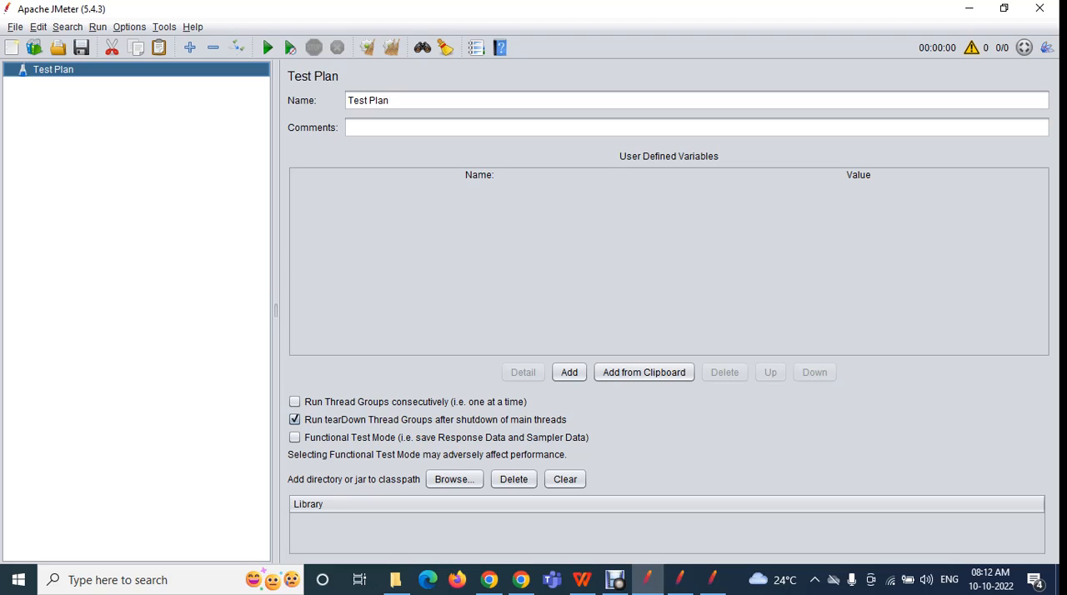
Open Assertions.jmx from the Aug_batch folder, and replace it with a new blank test plan
{"action": "left_click", "coordinate": [15, 27]}
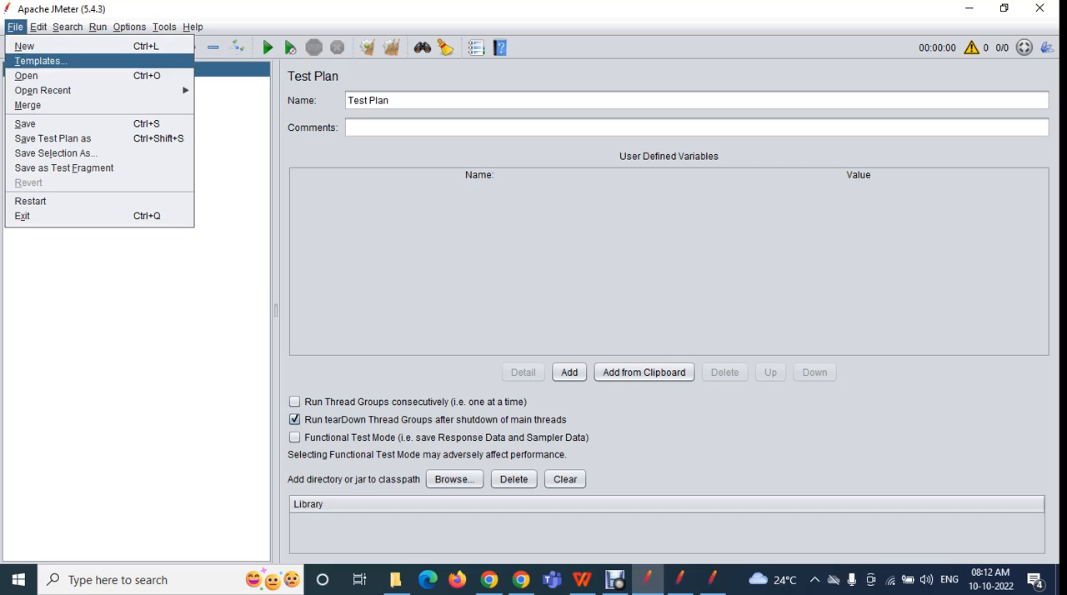
{"action": "key", "text": "Return"}
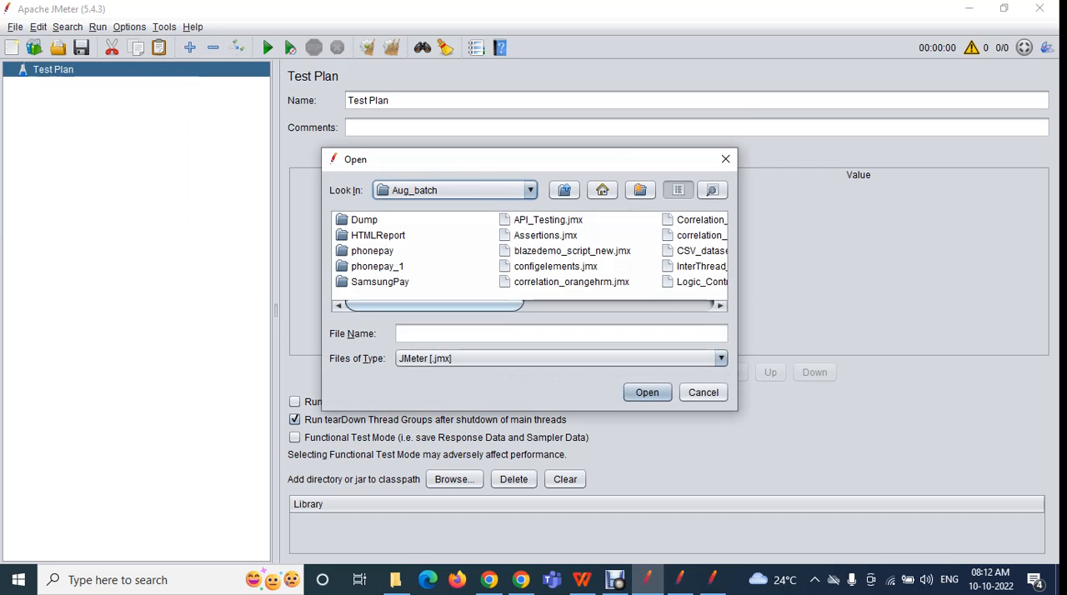
{"action": "left_click_drag", "start_coordinate": [530, 163], "coordinate": [389, 132]}
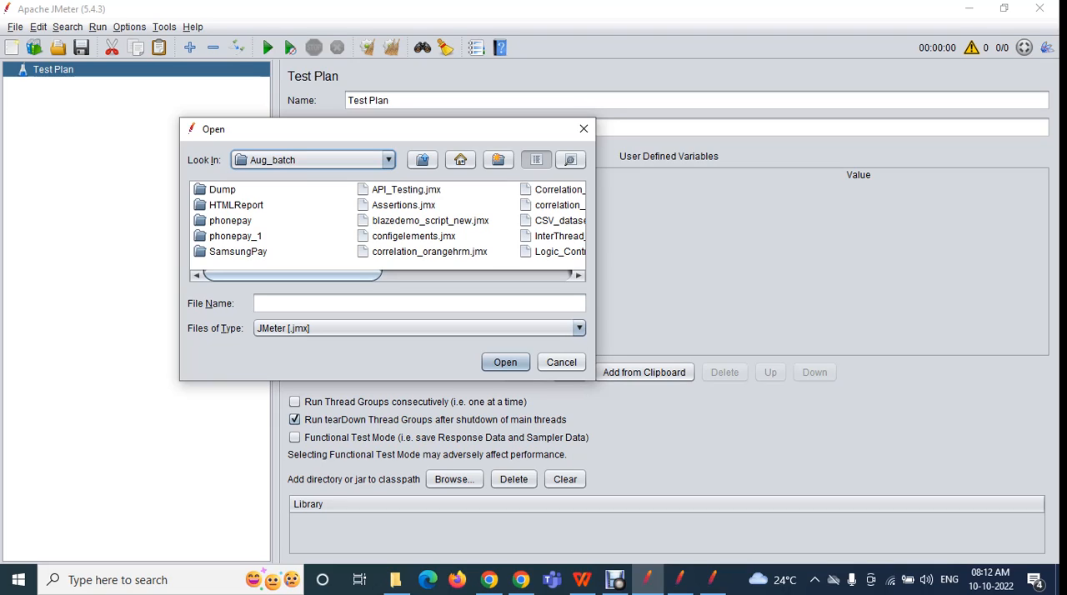
{"action": "left_click", "coordinate": [403, 205]}
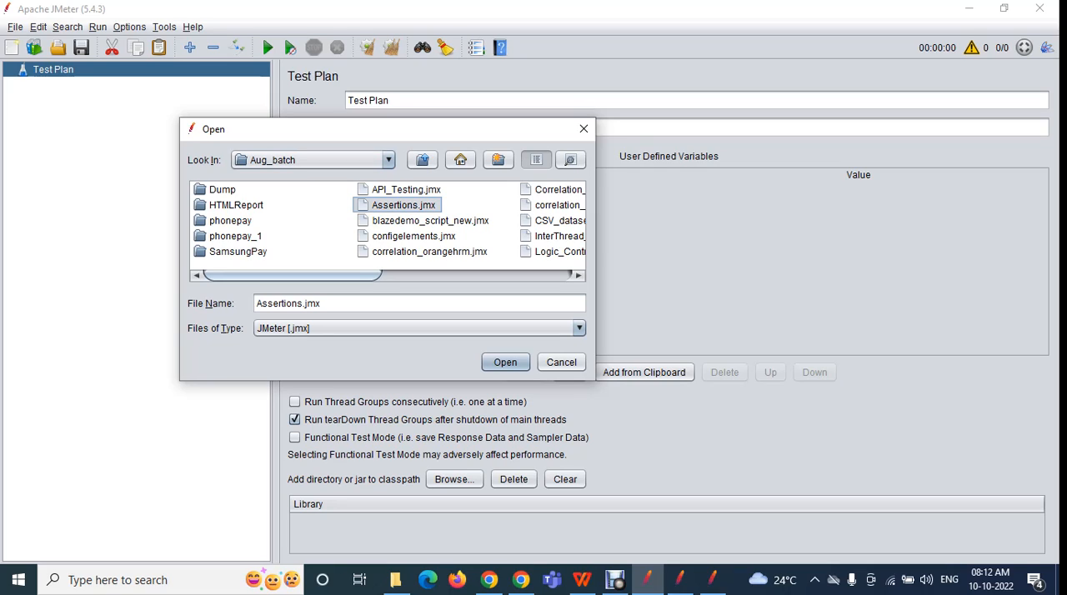
{"action": "key", "text": "Return"}
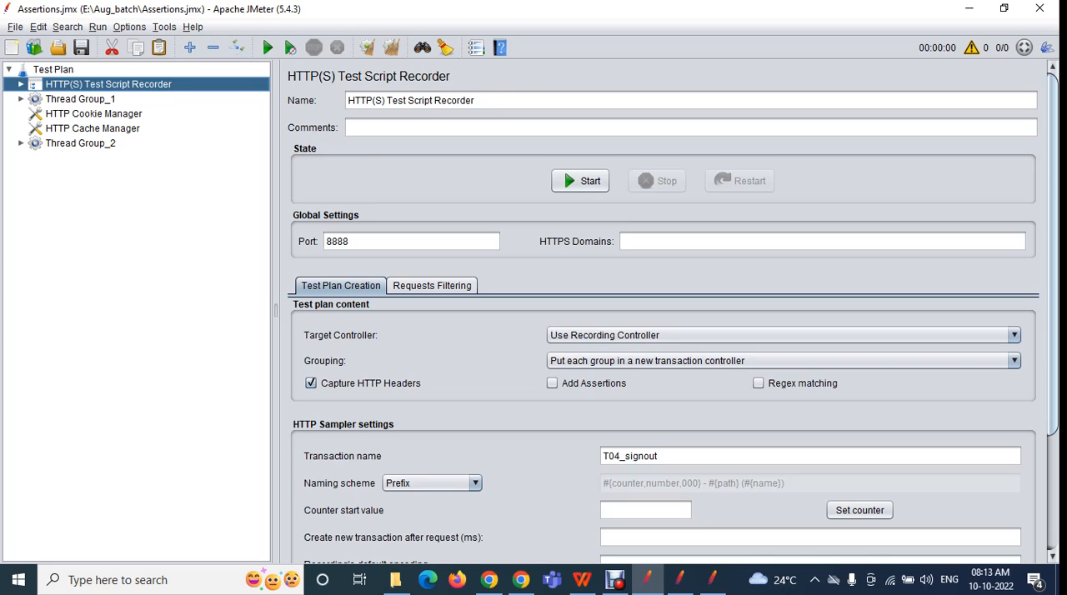
{"action": "left_click", "coordinate": [15, 26]}
{"action": "left_click", "coordinate": [17, 46]}
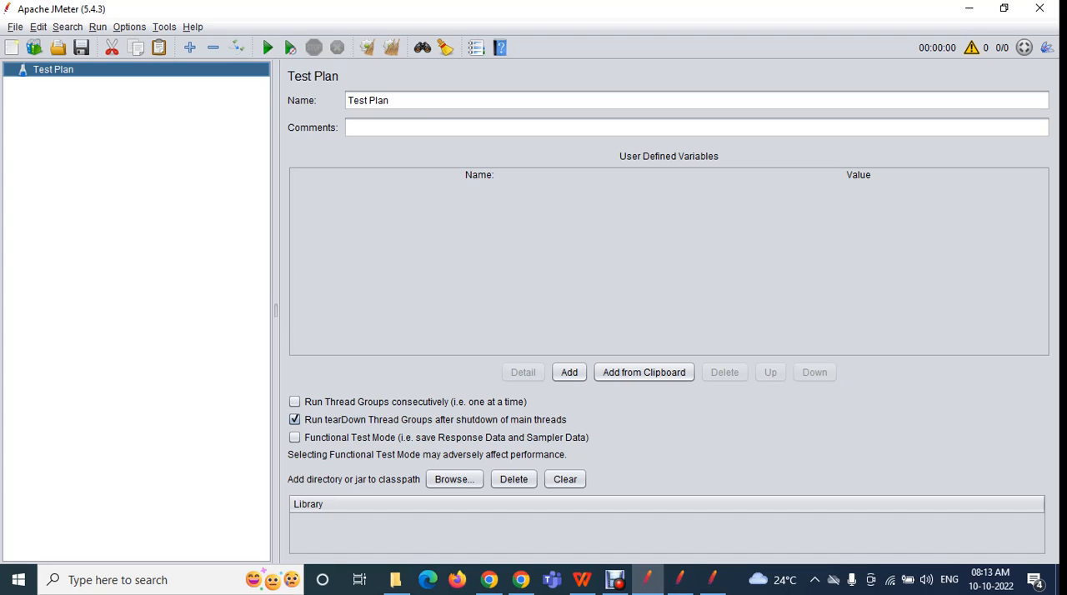
Open API_practice.jmx from the Desktop folder, navigating up from Aug_batch through This PC
{"action": "key", "text": "alt+f"}
{"action": "key", "text": "Down"}
{"action": "key", "text": "Down"}
{"action": "key", "text": "Down"}
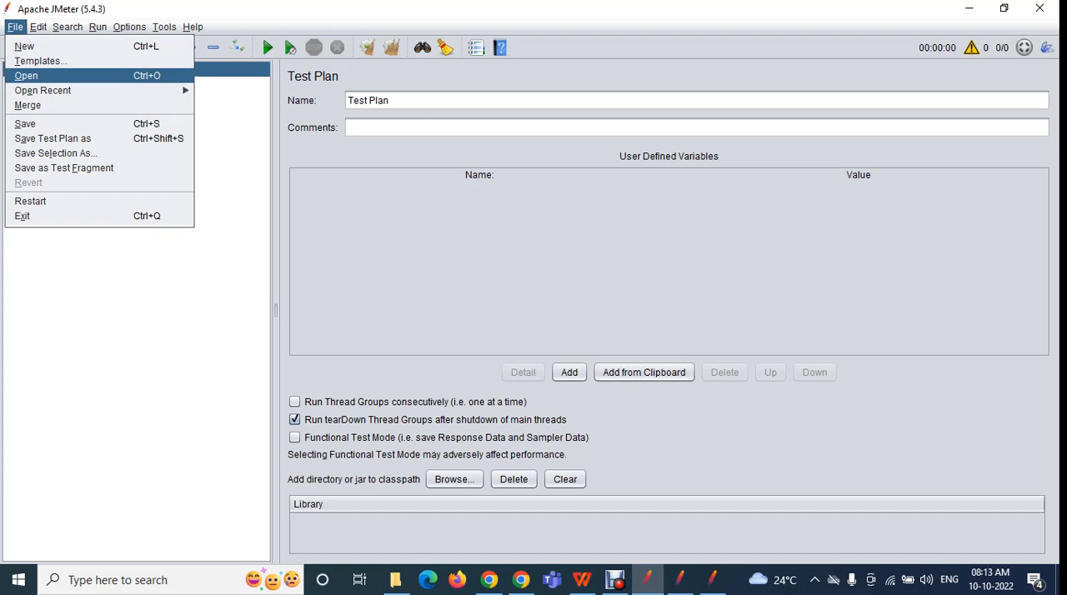
{"action": "key", "text": "Return"}
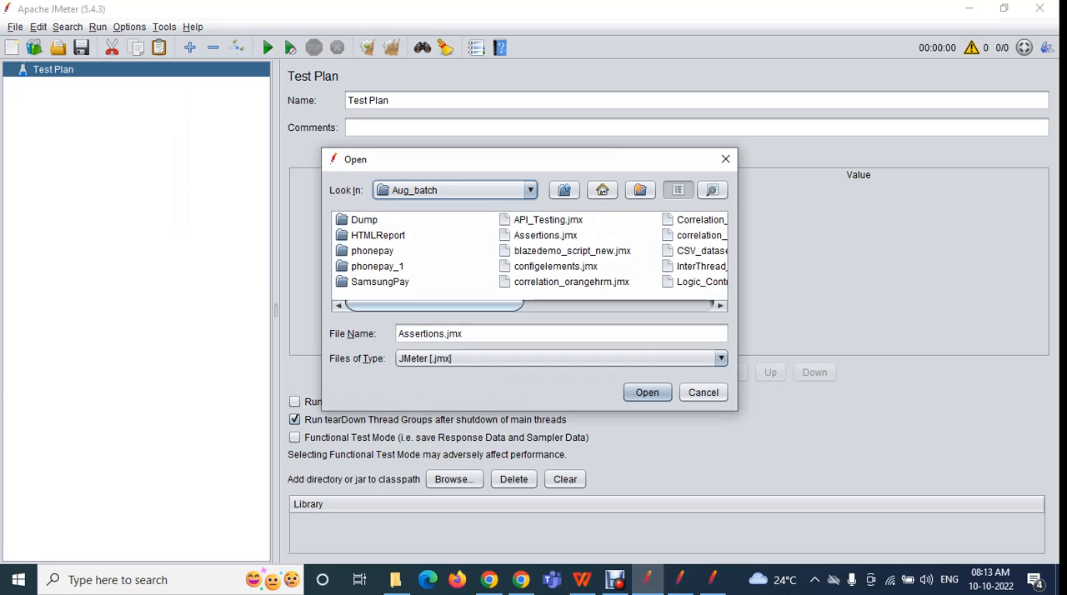
{"action": "left_click", "coordinate": [564, 190]}
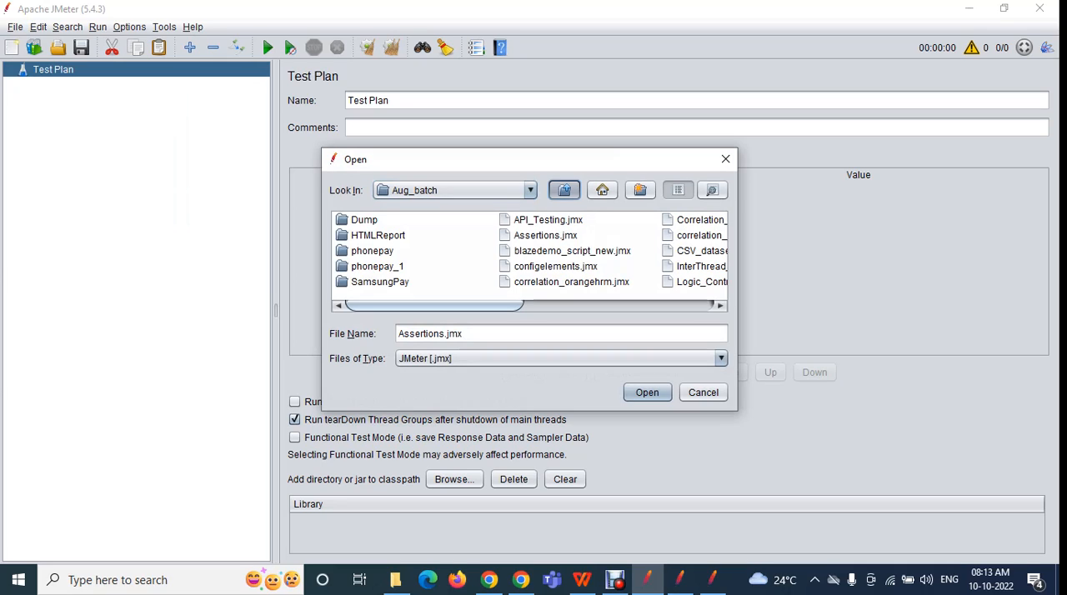
{"action": "left_click", "coordinate": [564, 190]}
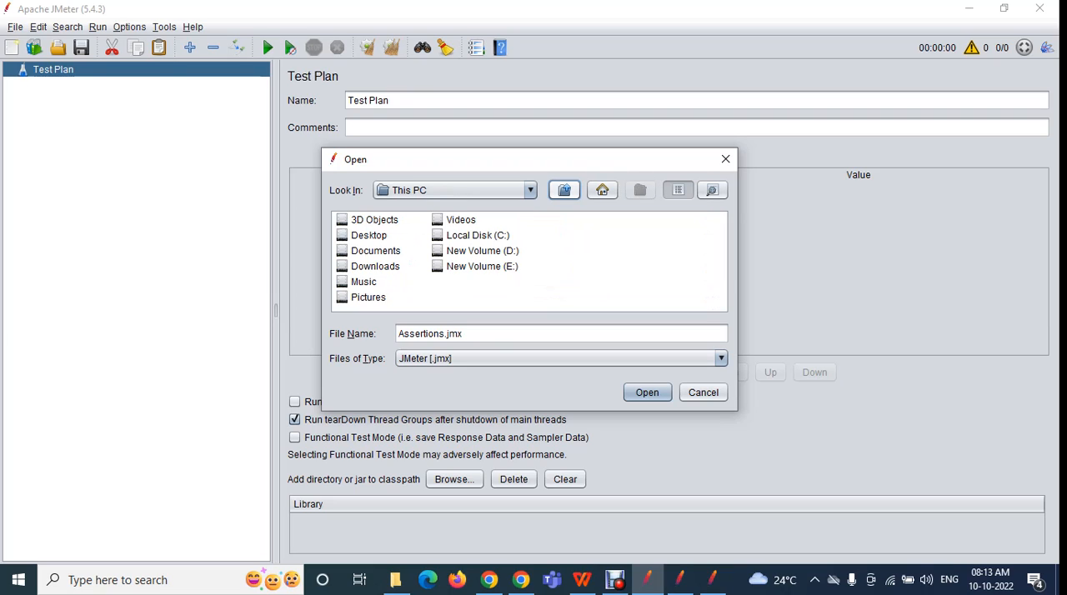
{"action": "left_click", "coordinate": [369, 235]}
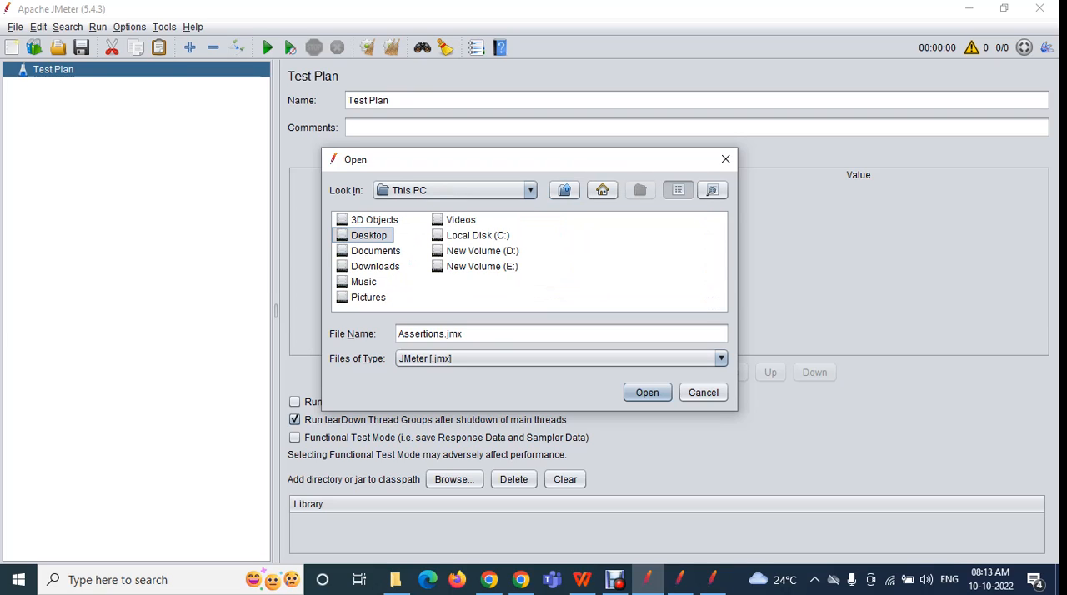
{"action": "double_click", "coordinate": [369, 235]}
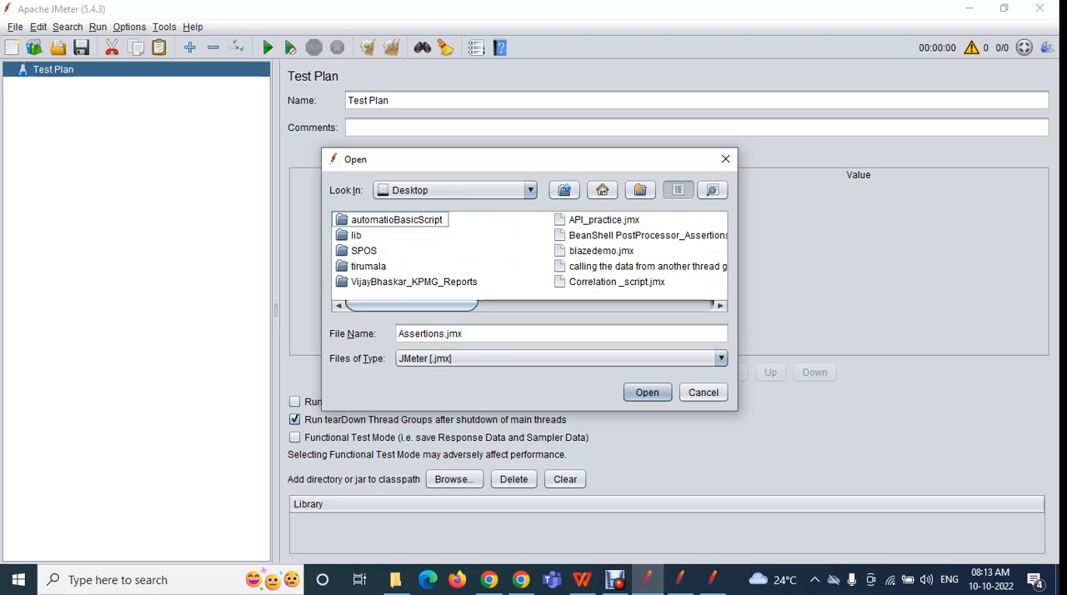
{"action": "left_click", "coordinate": [604, 220]}
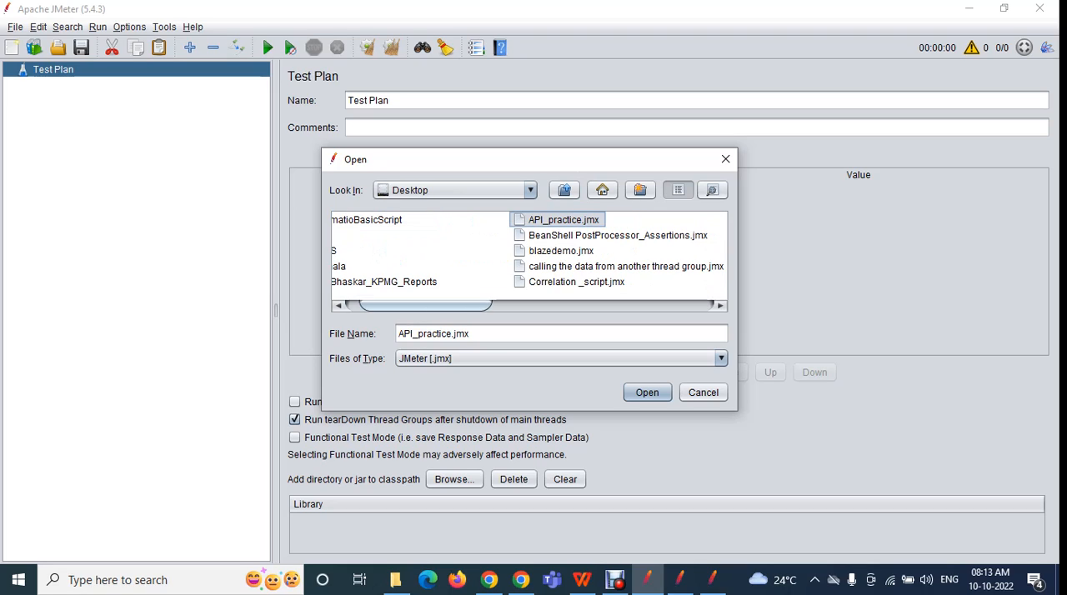
{"action": "left_click", "coordinate": [648, 392]}
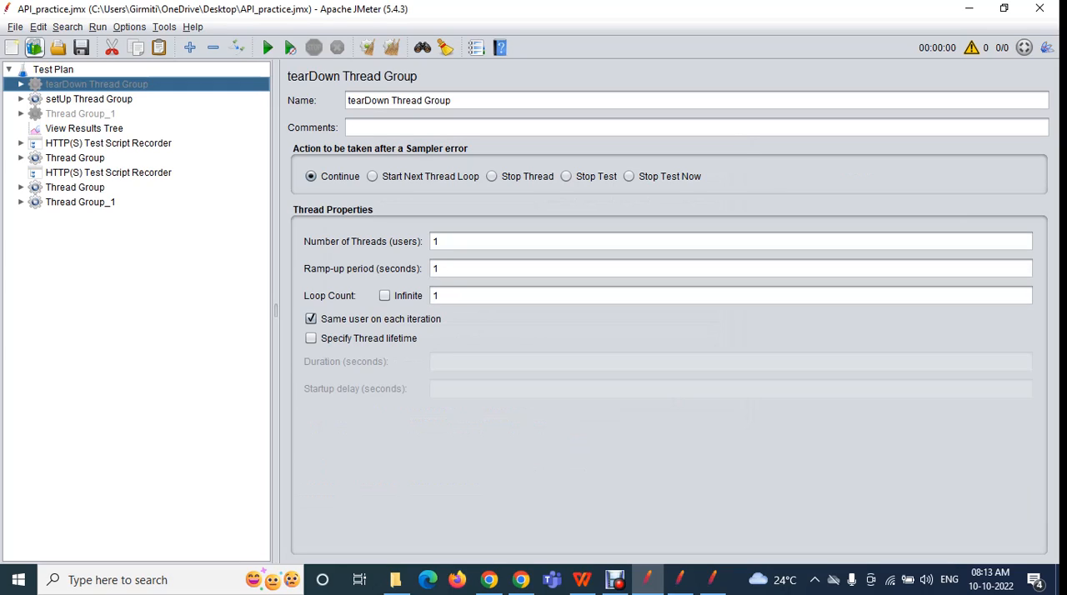
Start a new blank test plan and load Timers.jmx from the recent files
{"action": "left_click", "coordinate": [15, 26]}
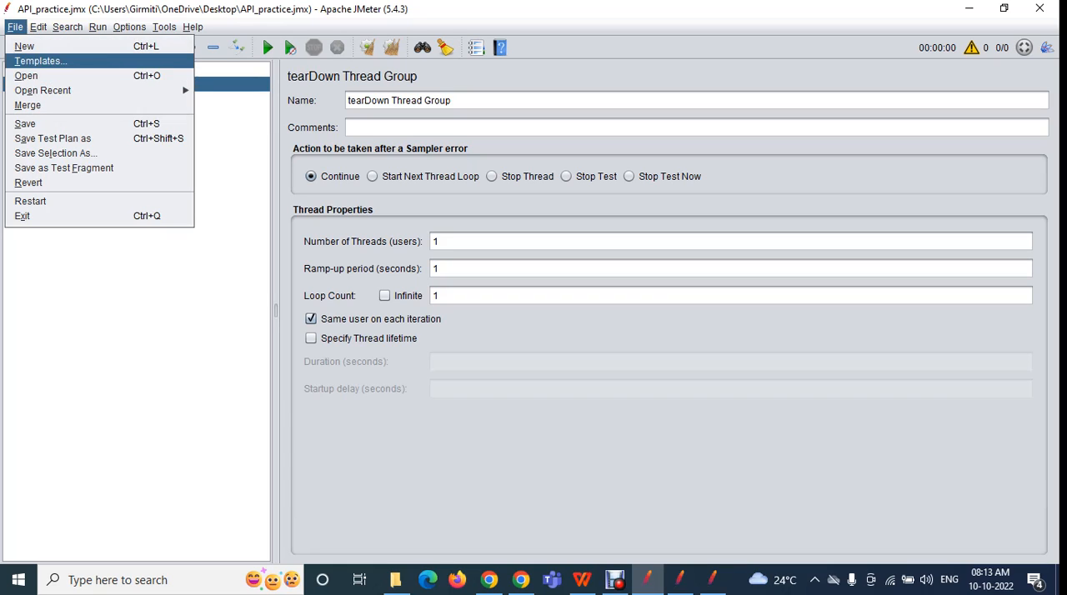
{"action": "left_click", "coordinate": [25, 47]}
{"action": "left_click", "coordinate": [15, 27]}
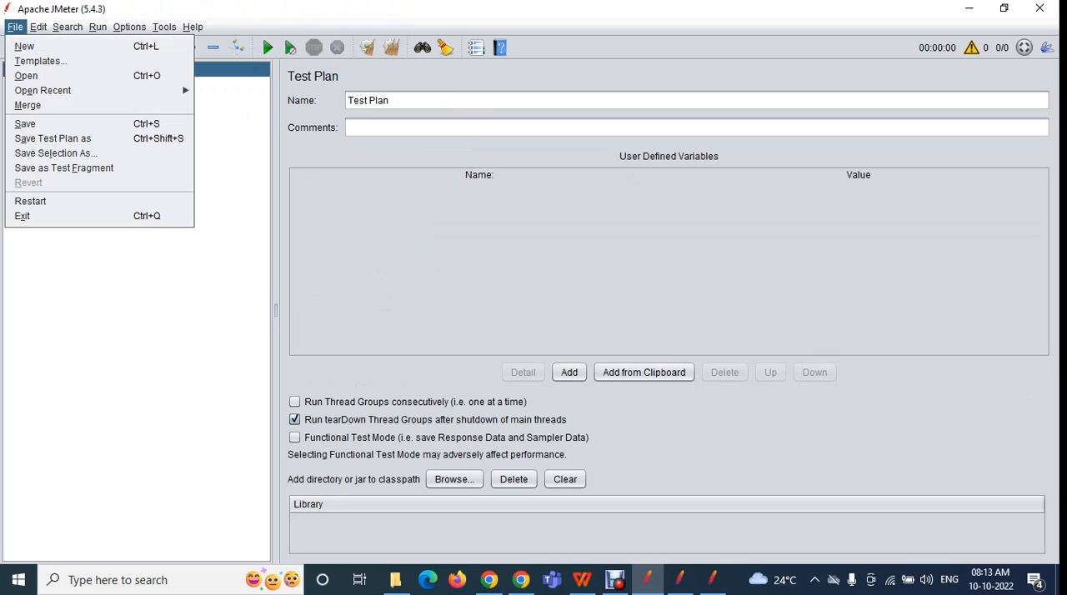
{"action": "mouse_move", "coordinate": [42, 90]}
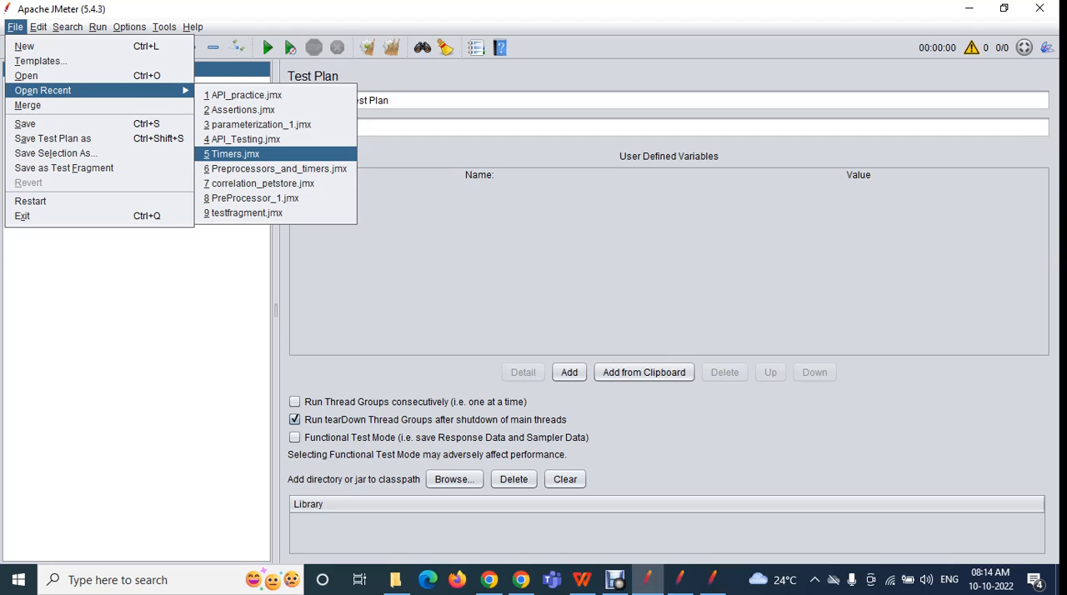
{"action": "left_click", "coordinate": [236, 154]}
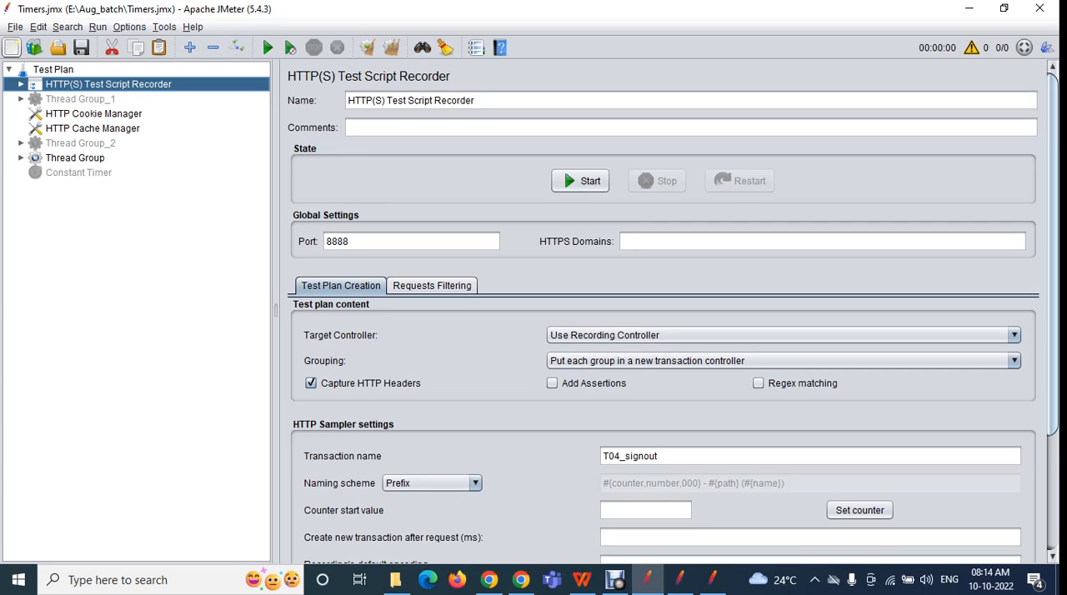
Load API_practice.jmx from the recent files in place of Timers.jmx
{"action": "left_click", "coordinate": [15, 27]}
{"action": "mouse_move", "coordinate": [83, 90]}
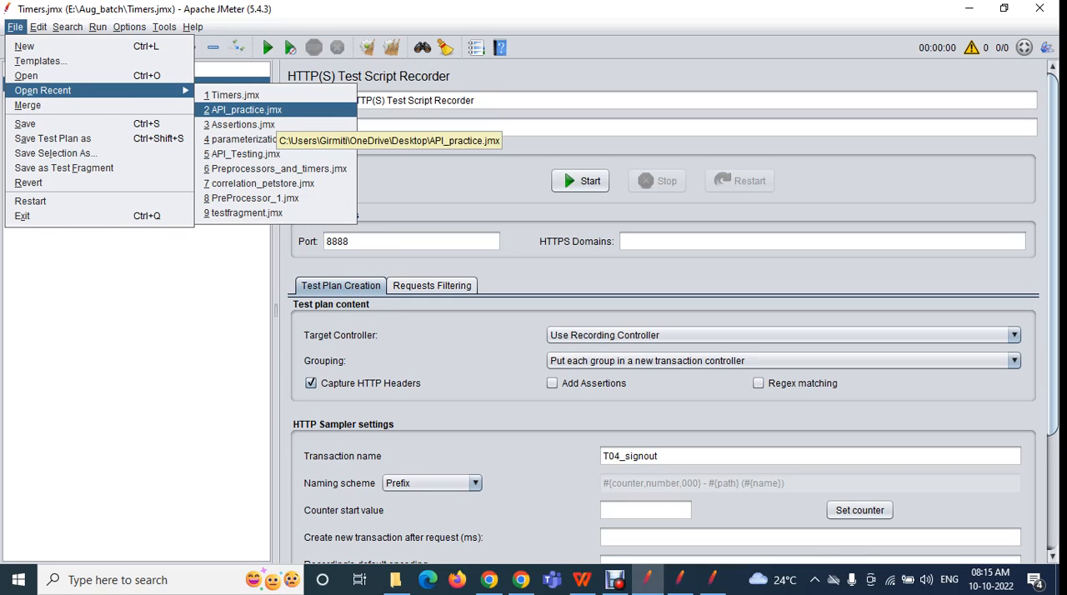
{"action": "left_click", "coordinate": [247, 110]}
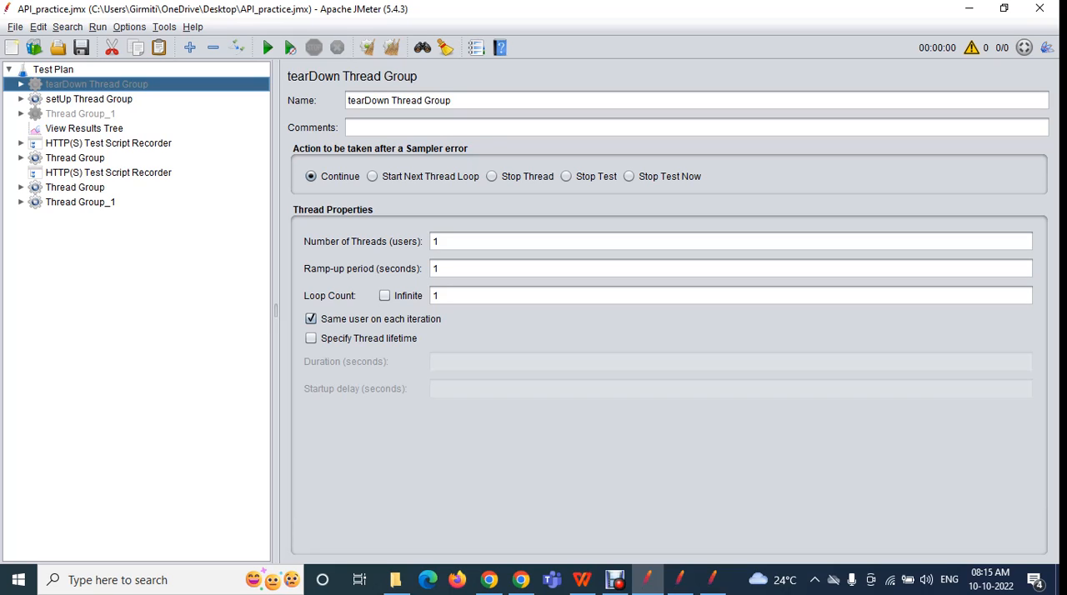
Close both extra Apache JMeter 5.5 windows, leaving the 5.4.3 window with API_practice.jmx open
{"action": "left_click", "coordinate": [680, 579]}
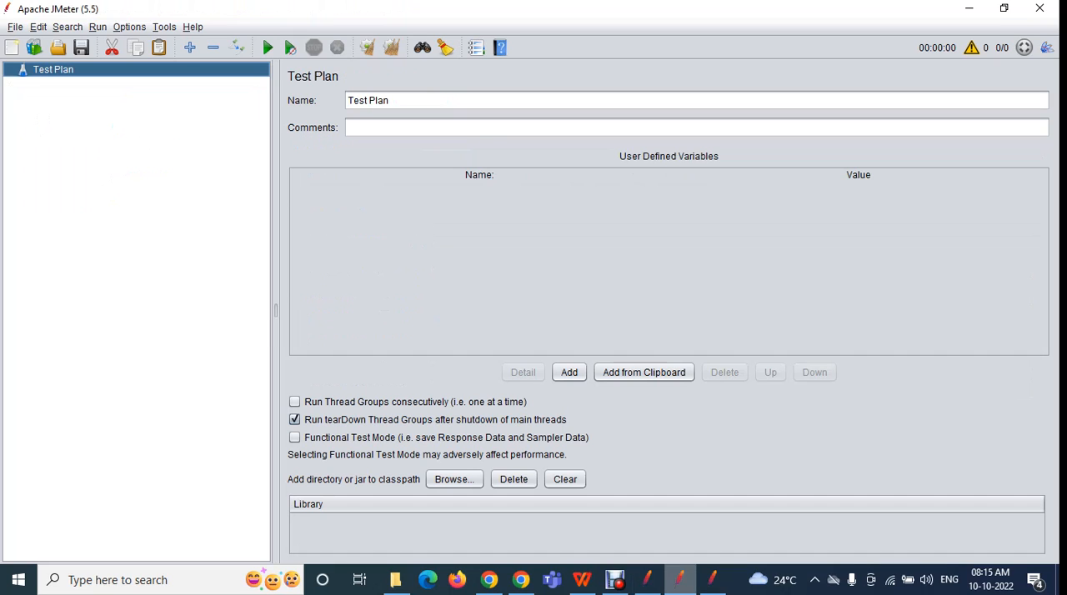
{"action": "left_click", "coordinate": [968, 8]}
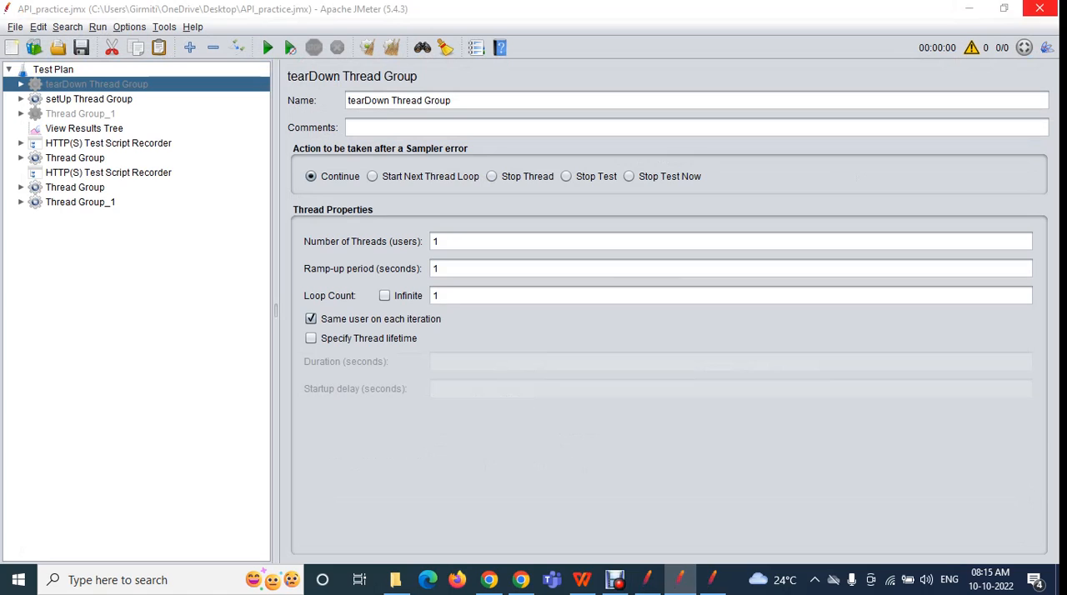
{"action": "left_click", "coordinate": [709, 579]}
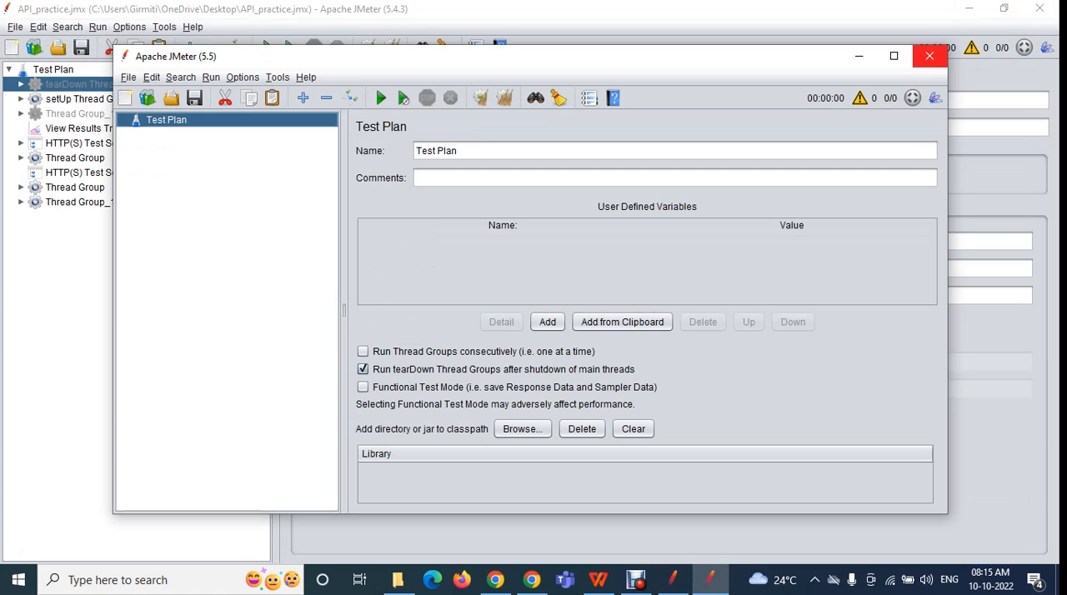
{"action": "left_click", "coordinate": [930, 53]}
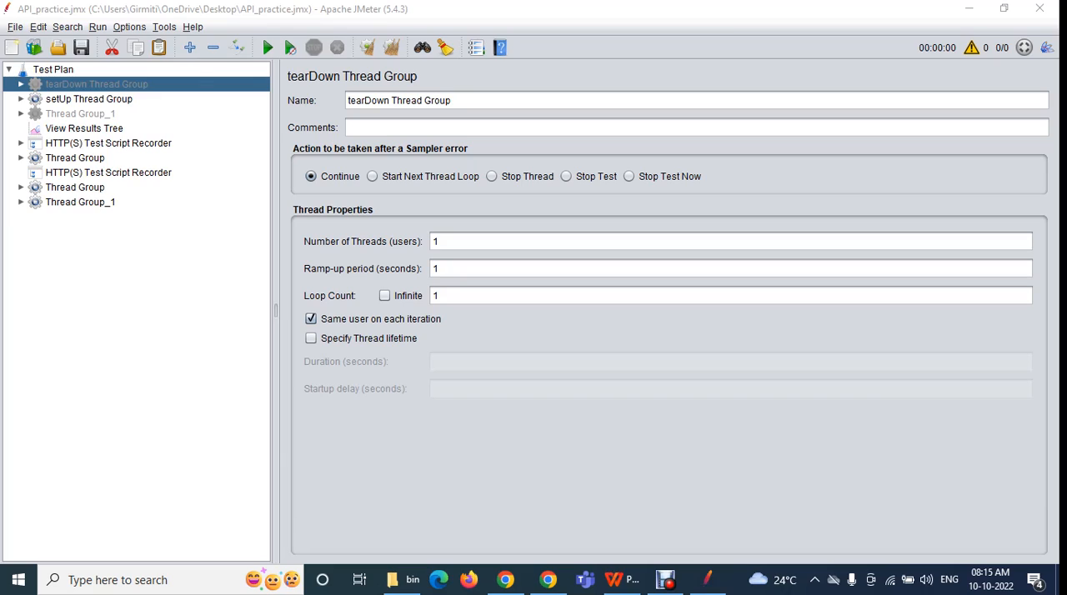
{"action": "left_click", "coordinate": [15, 26]}
{"action": "mouse_move", "coordinate": [43, 90]}
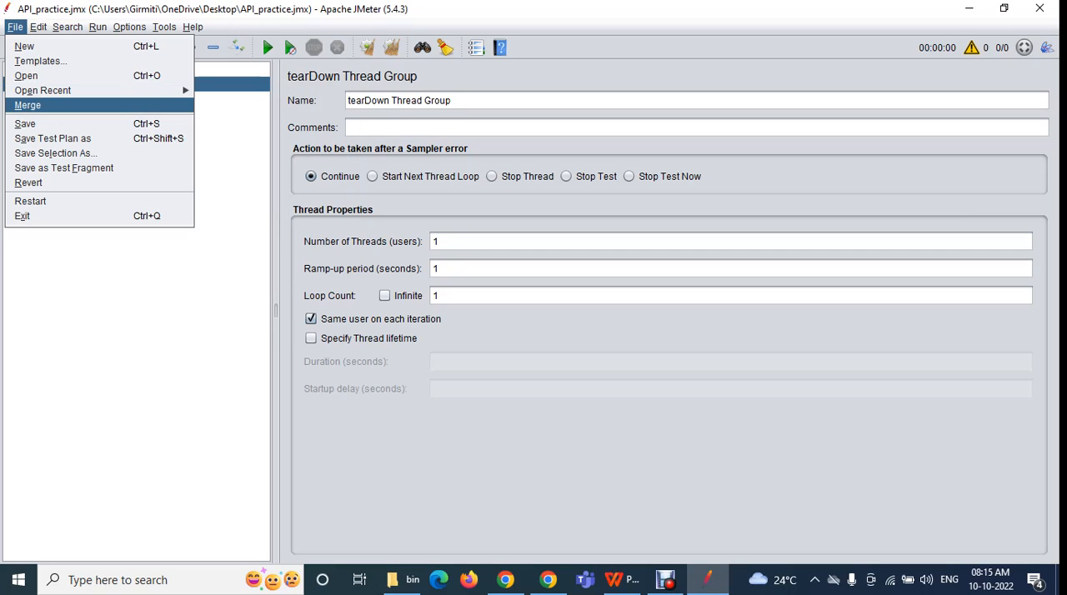
{"action": "left_click", "coordinate": [141, 292]}
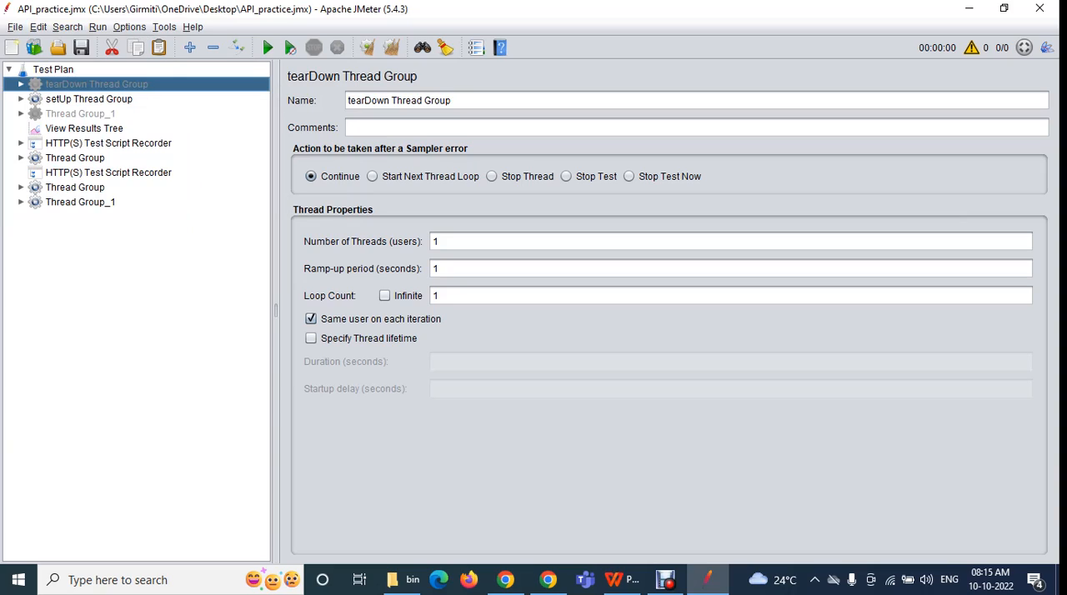
Start a new blank test plan in place of API_practice.jmx and switch to the Google Meet call in Chrome
{"action": "left_click", "coordinate": [15, 27]}
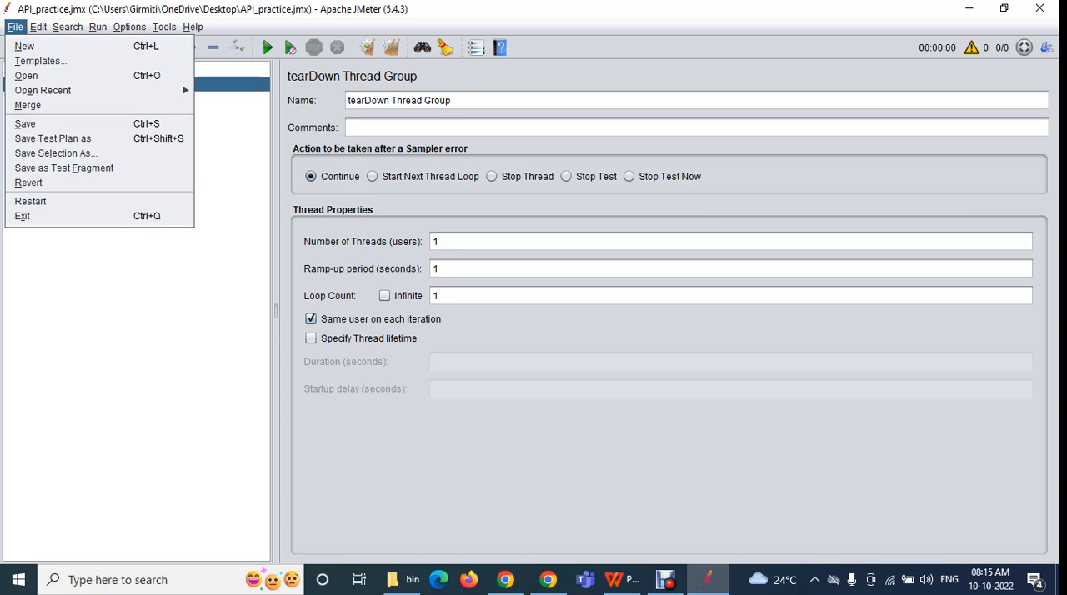
{"action": "left_click", "coordinate": [25, 46]}
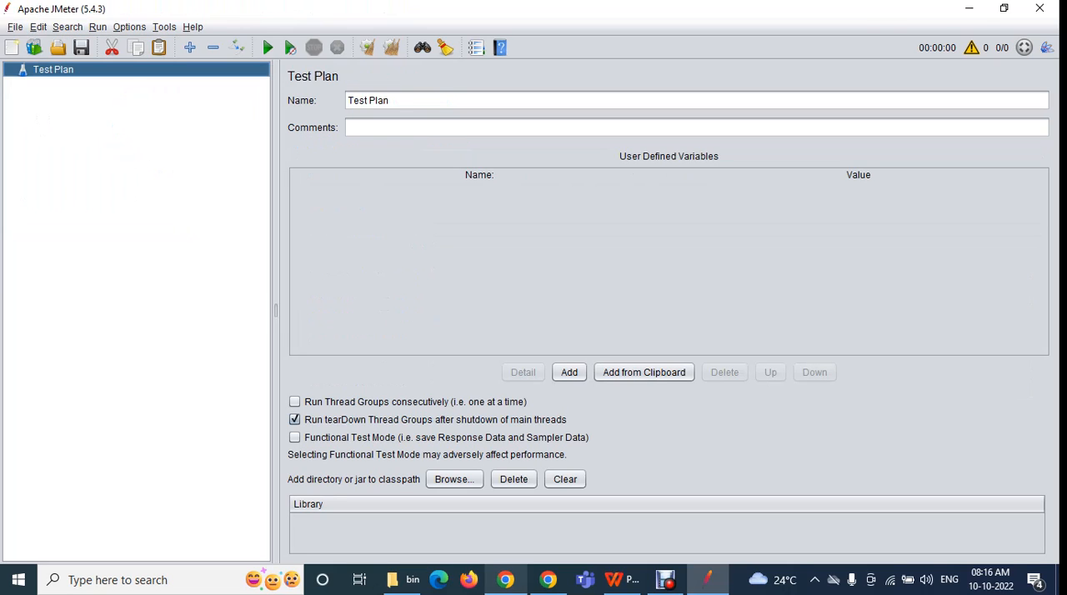
{"action": "left_click", "coordinate": [505, 579]}
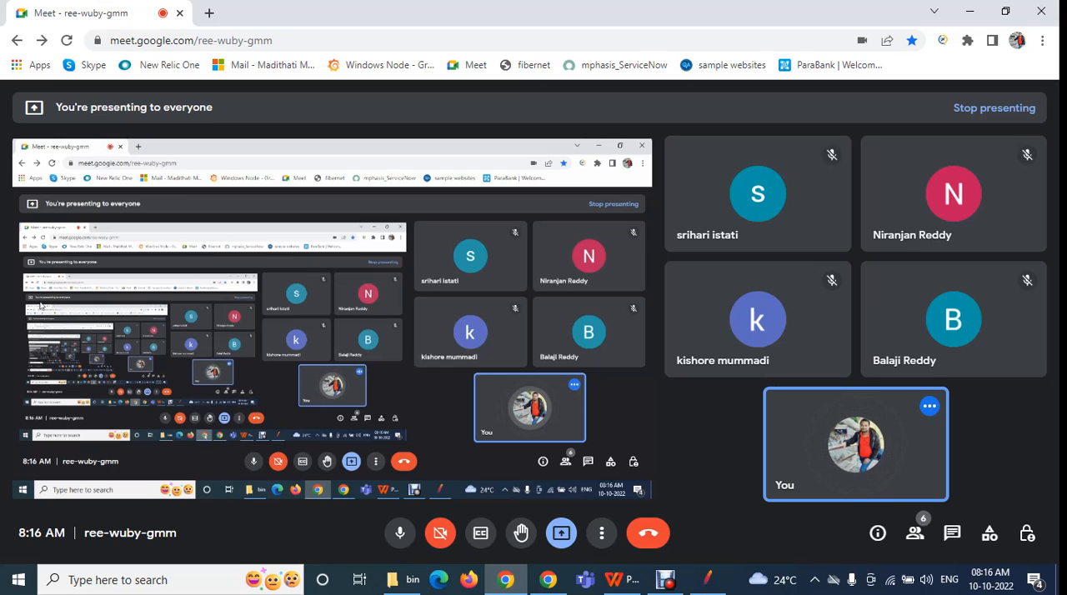
Look over the Fashion categories on flipkart.com in a new browser tab, and return to the JMeter window
{"action": "key", "text": "ctrl+t"}
{"action": "type", "text": "flipkart.com"}
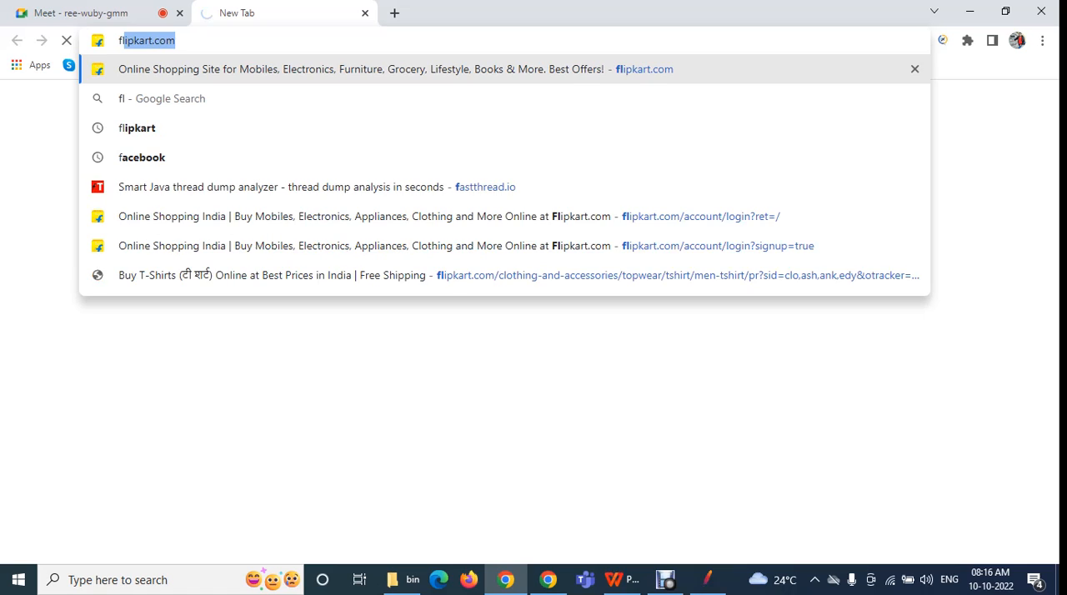
{"action": "key", "text": "Return"}
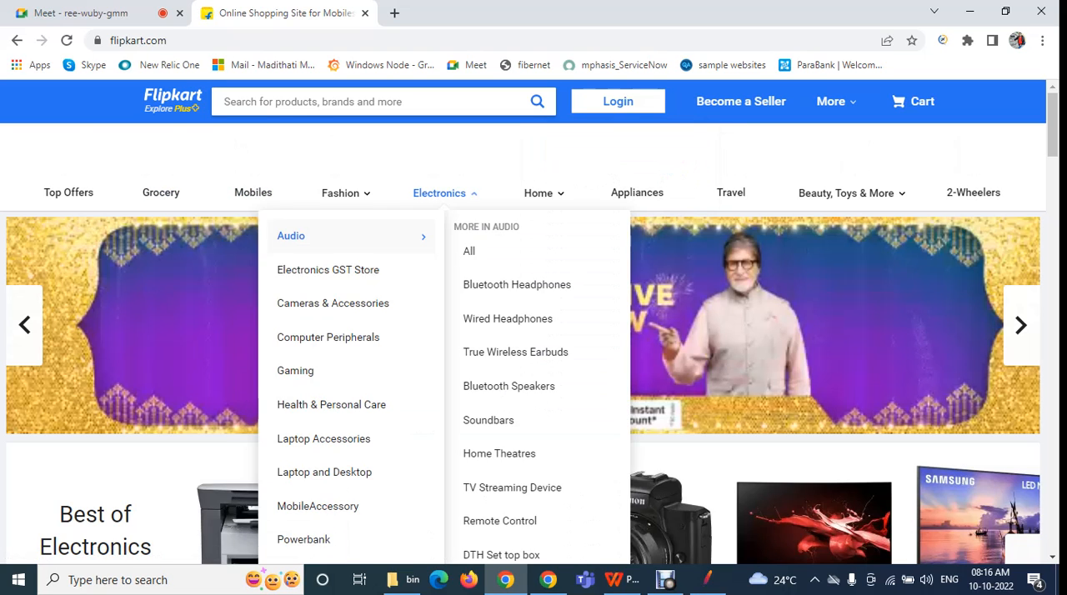
{"action": "mouse_move", "coordinate": [343, 187]}
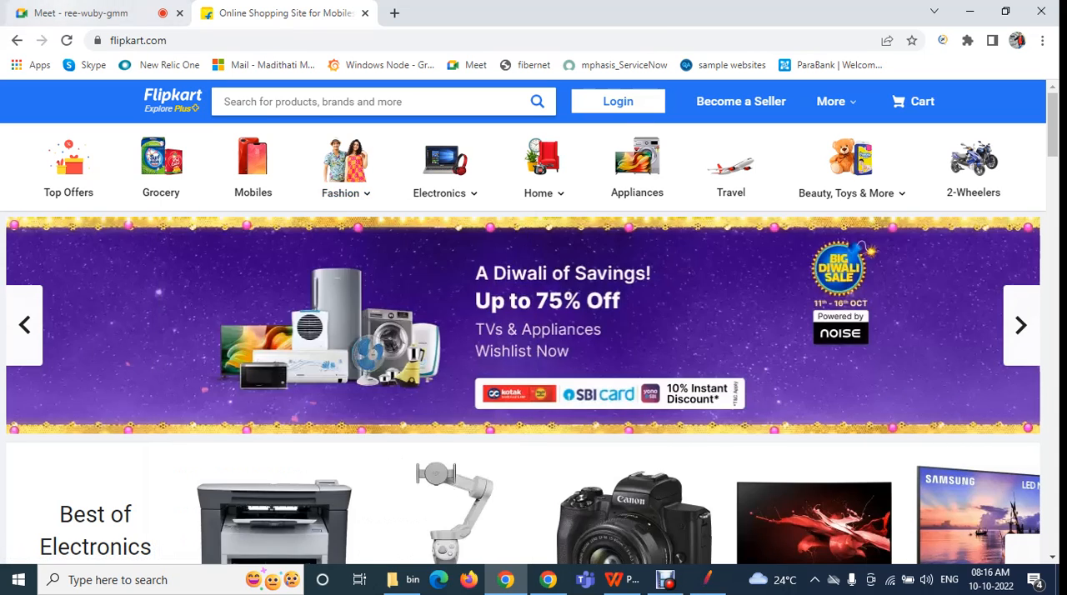
{"action": "left_click", "coordinate": [70, 12]}
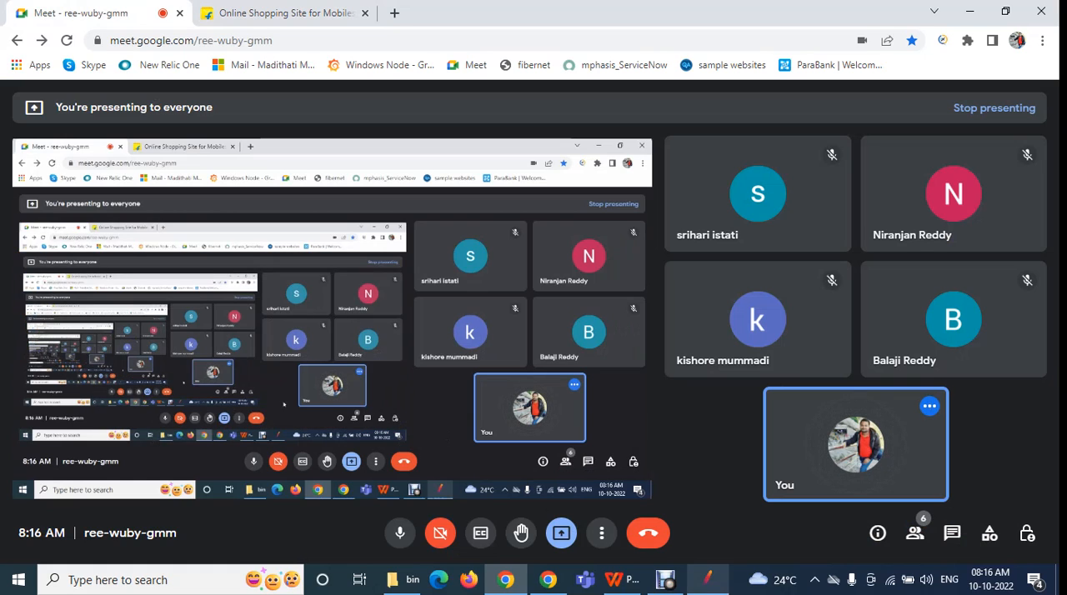
{"action": "left_click", "coordinate": [707, 580]}
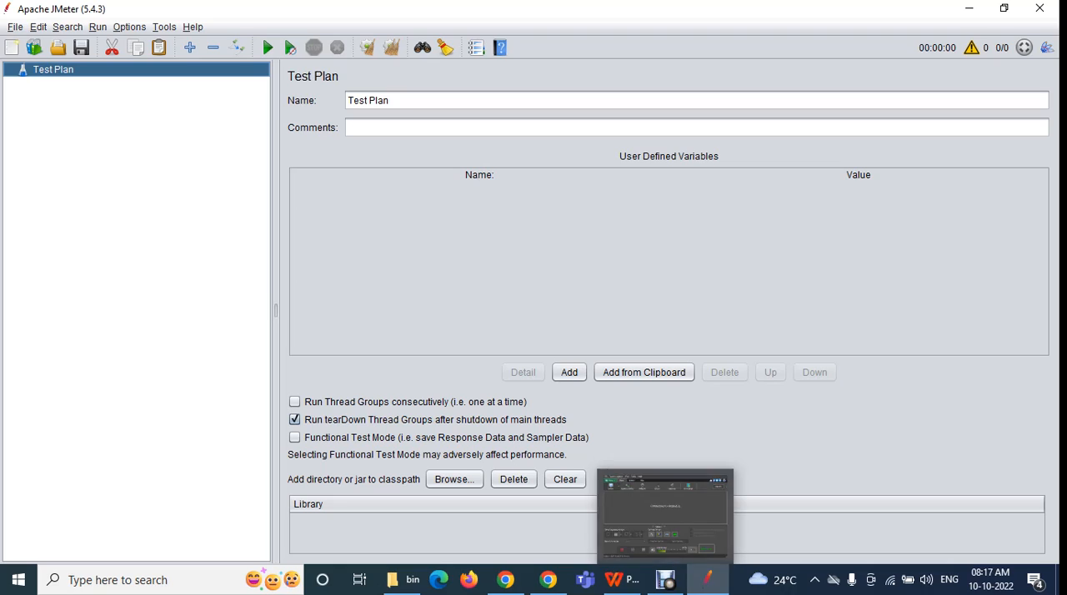
{"action": "left_click", "coordinate": [15, 27]}
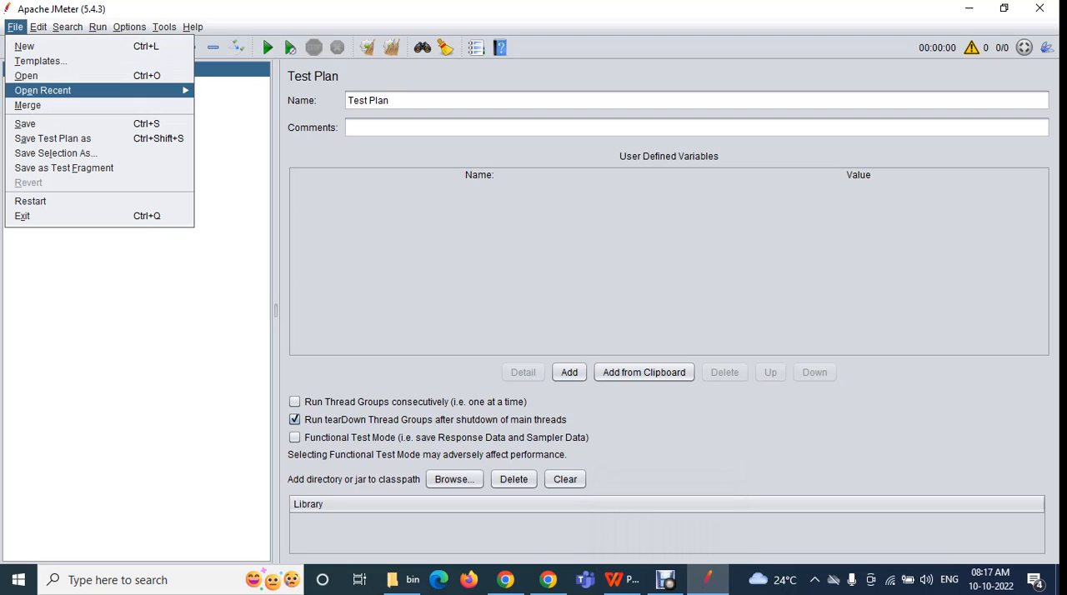
{"action": "left_click", "coordinate": [25, 75]}
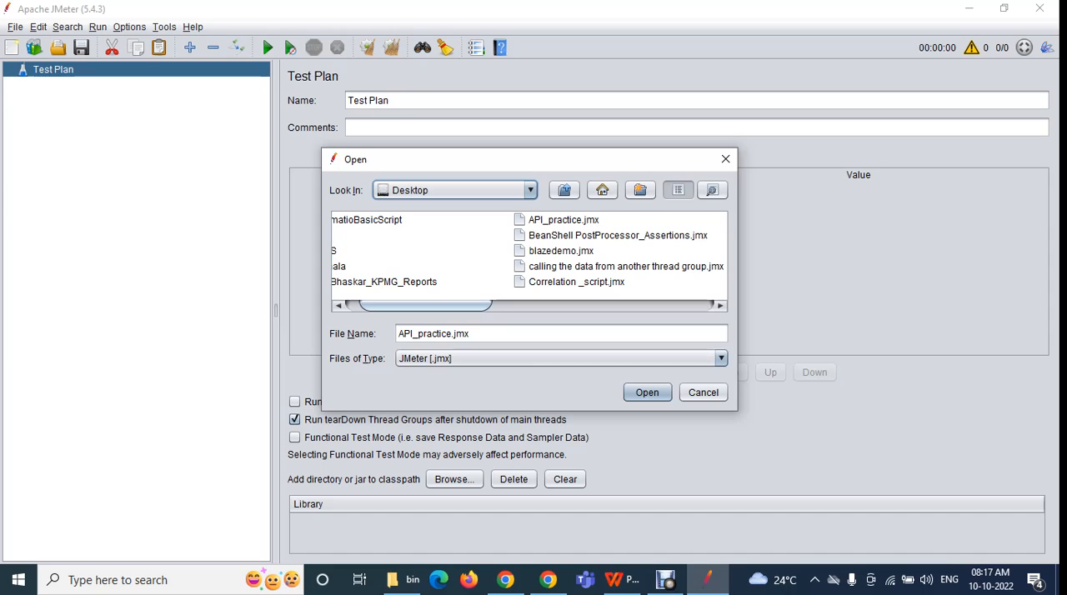
{"action": "left_click", "coordinate": [725, 159]}
Load Timers.jmx from the recently opened files in place of the blank test plan
{"action": "left_click", "coordinate": [15, 27]}
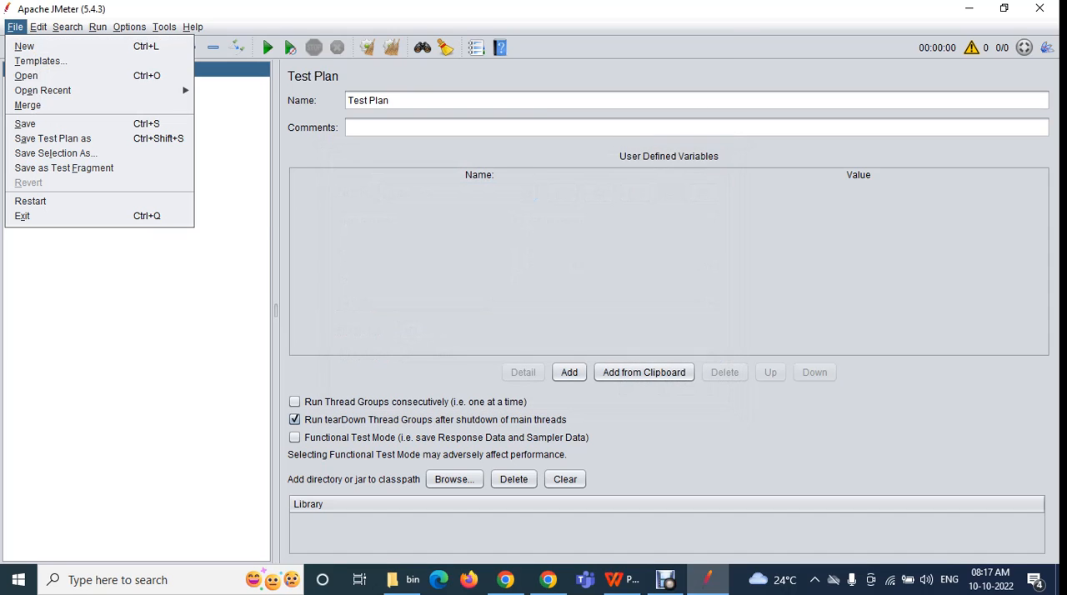
{"action": "mouse_move", "coordinate": [42, 90]}
{"action": "left_click", "coordinate": [235, 109]}
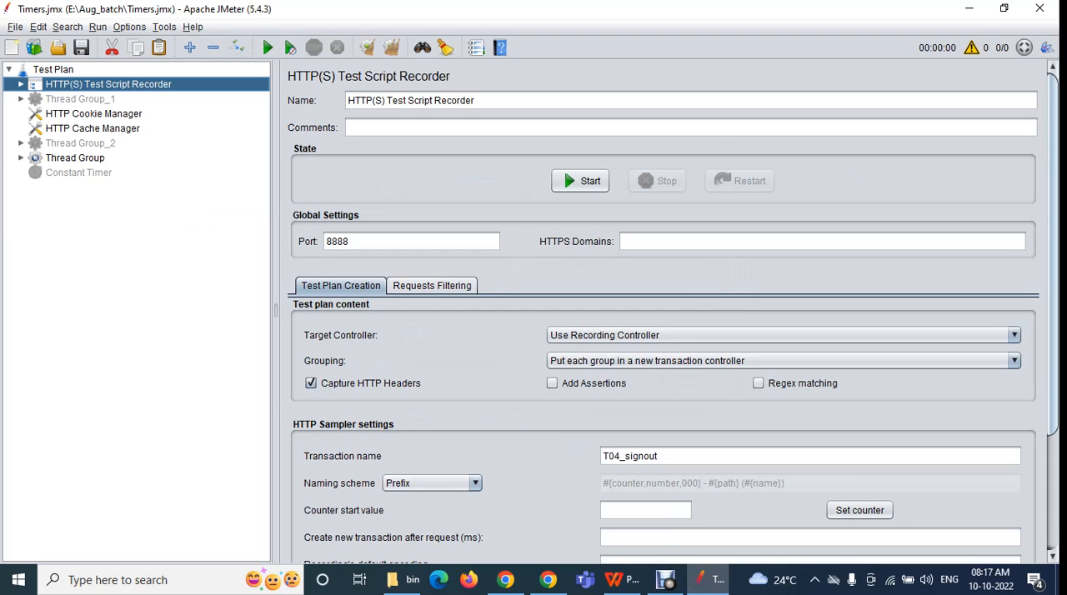
Merge API_Testing.jmx from the Aug_batch folder into the plan and view its T01_countries_list and T02_states_list requests
{"action": "left_click", "coordinate": [15, 27]}
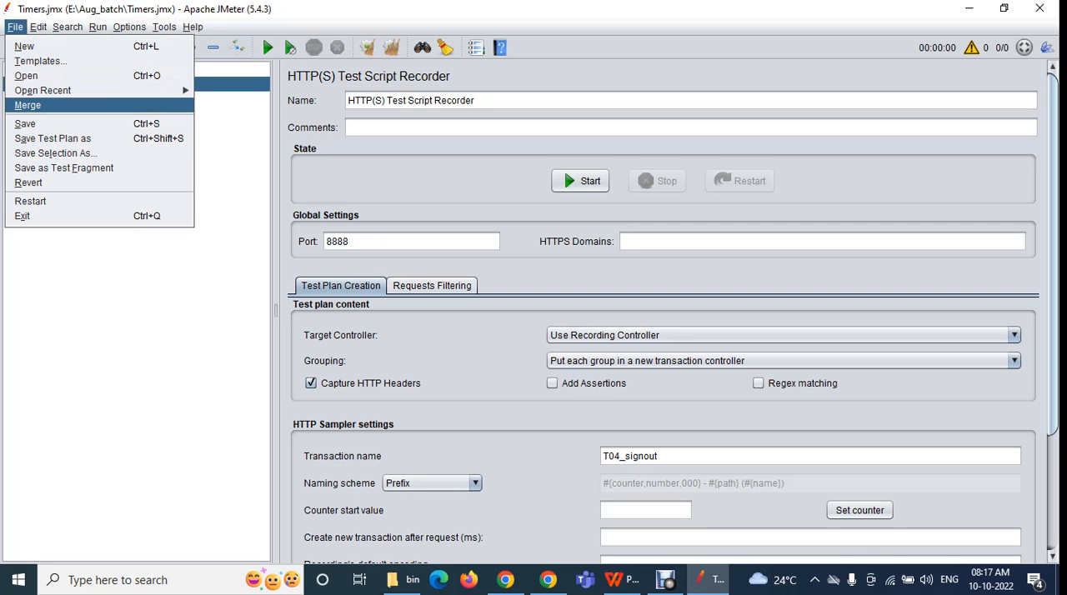
{"action": "key", "text": "Return"}
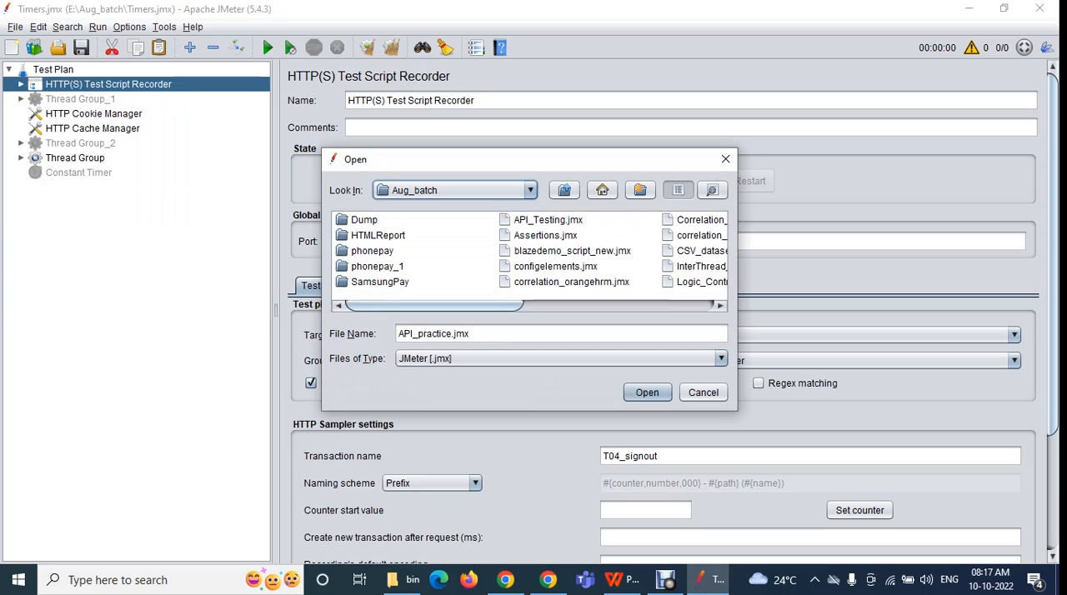
{"action": "left_click", "coordinate": [547, 220]}
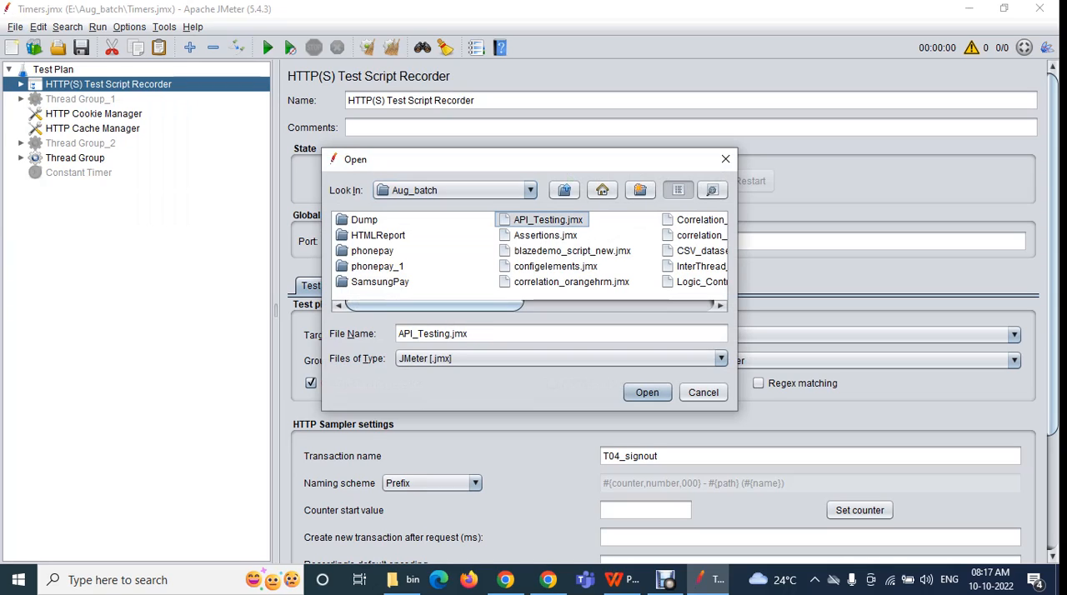
{"action": "left_click", "coordinate": [647, 393]}
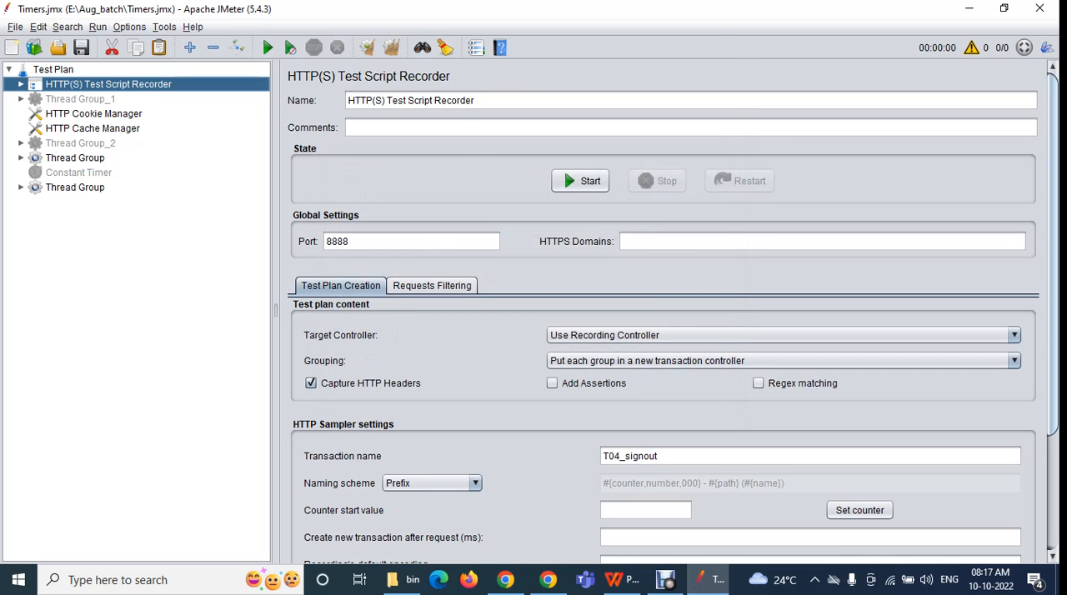
{"action": "left_click", "coordinate": [97, 201]}
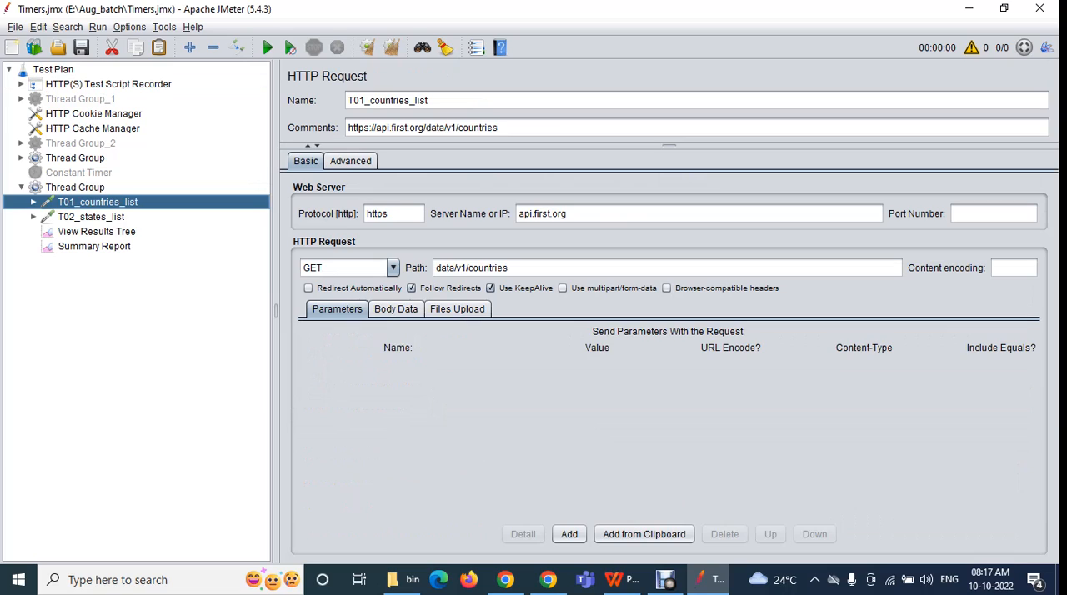
{"action": "left_click", "coordinate": [90, 216]}
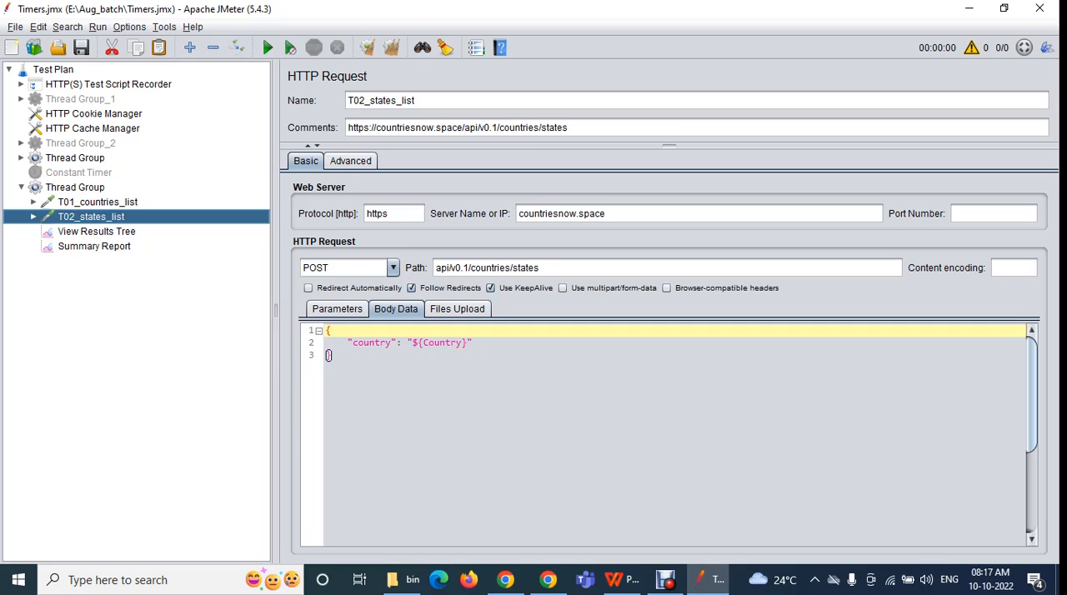
Merge configelements.jmx from the Aug_batch folder into the Timers.jmx test plan
{"action": "left_click", "coordinate": [15, 27]}
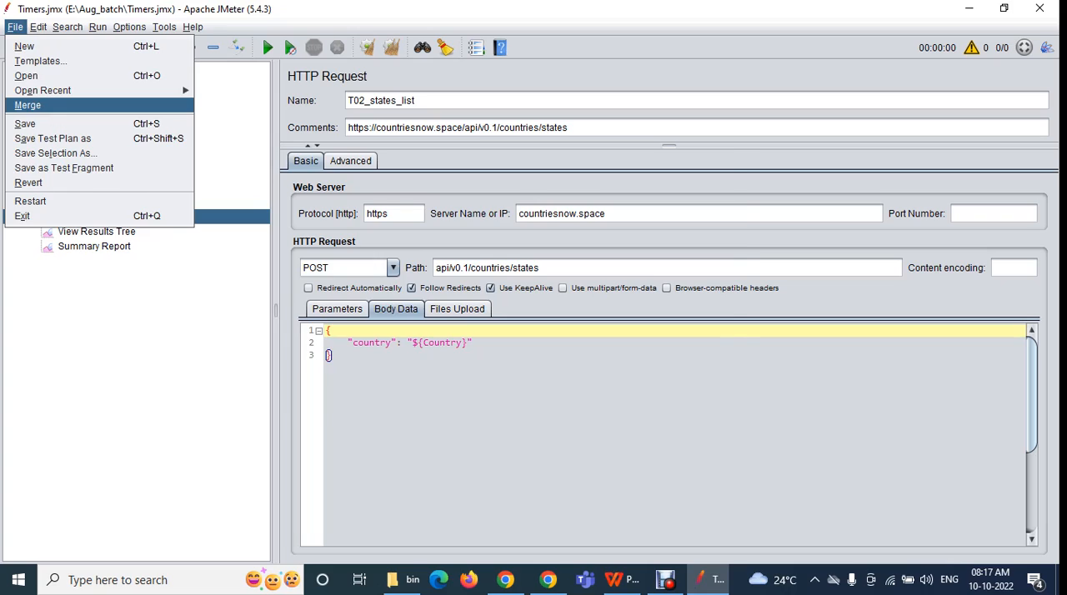
{"action": "left_click", "coordinate": [28, 105]}
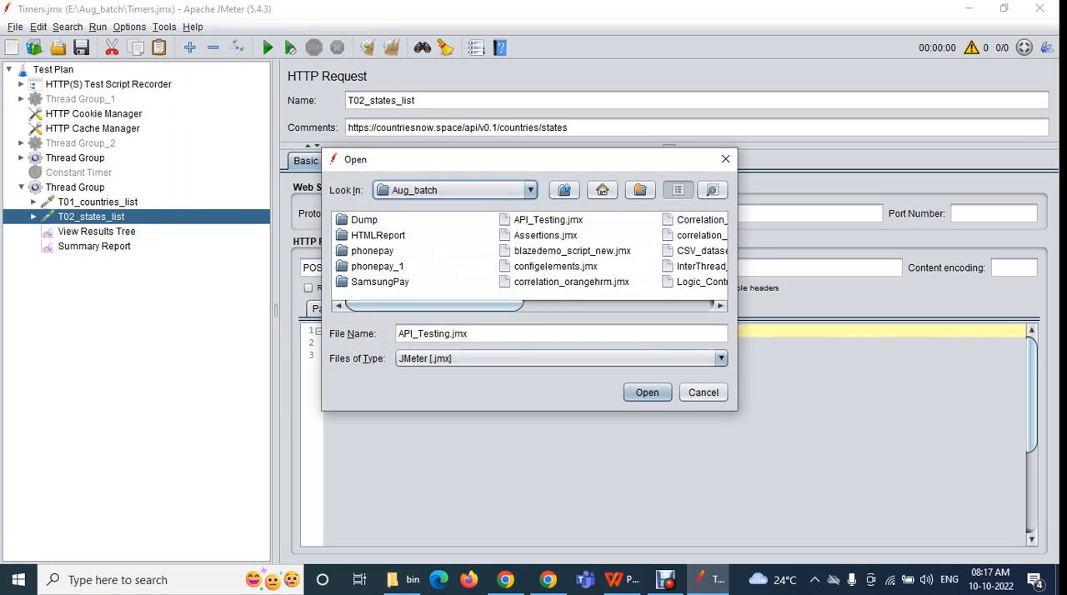
{"action": "left_click", "coordinate": [555, 267]}
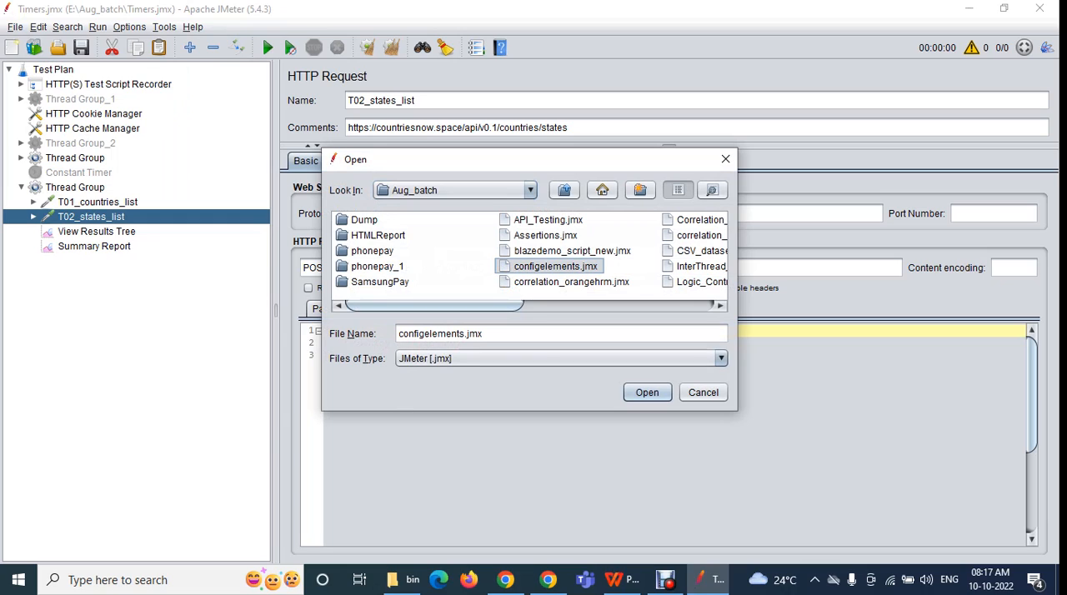
{"action": "left_click", "coordinate": [646, 392]}
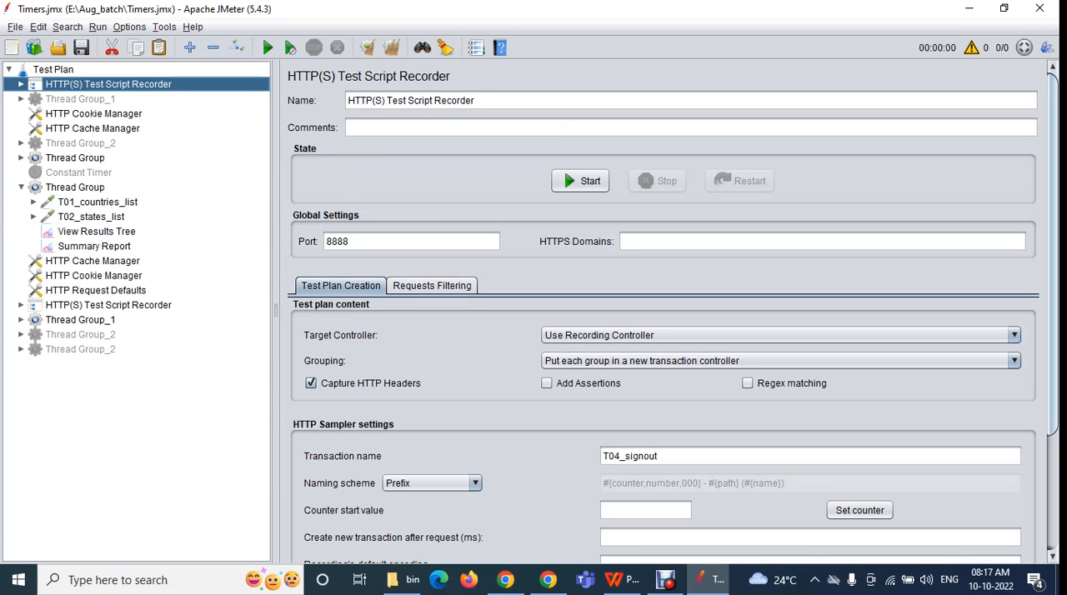
Examine the merged cache, cookie, request defaults, recorder and thread group elements, and the Test Plan's user defined variables
{"action": "left_click", "coordinate": [93, 261]}
{"action": "left_click", "coordinate": [94, 276]}
{"action": "left_click", "coordinate": [95, 291]}
{"action": "left_click", "coordinate": [81, 320]}
{"action": "left_click", "coordinate": [81, 349]}
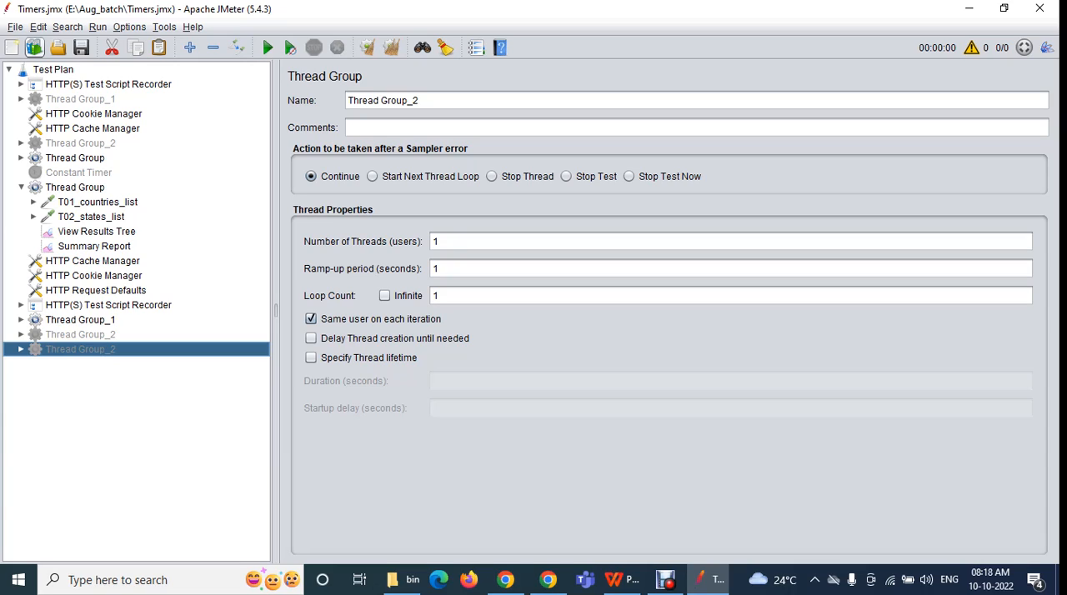
{"action": "key", "text": "alt+f"}
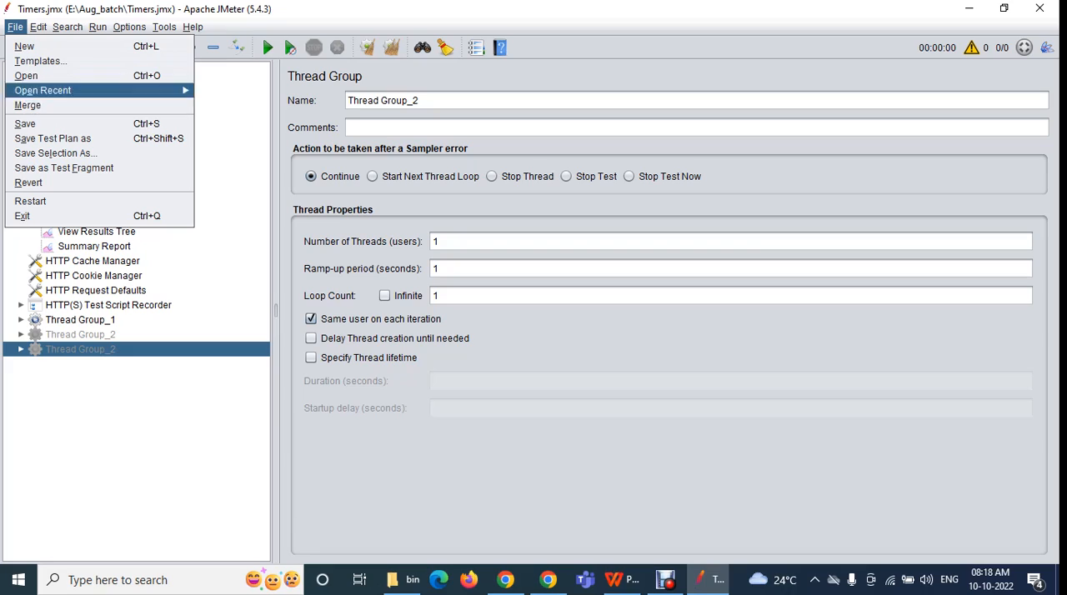
{"action": "key", "text": "Escape"}
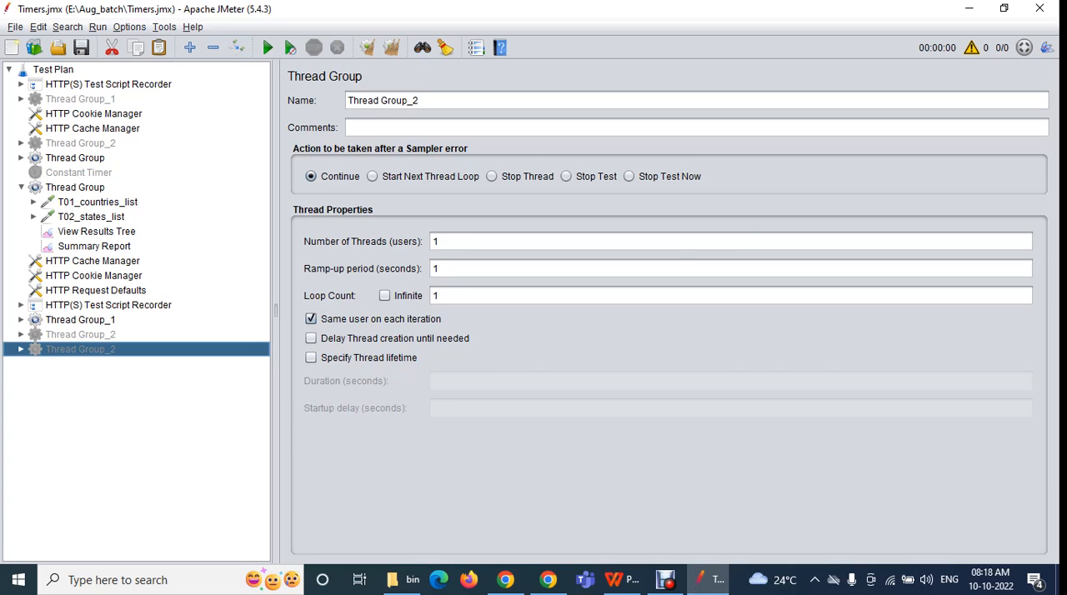
{"action": "left_click", "coordinate": [54, 70]}
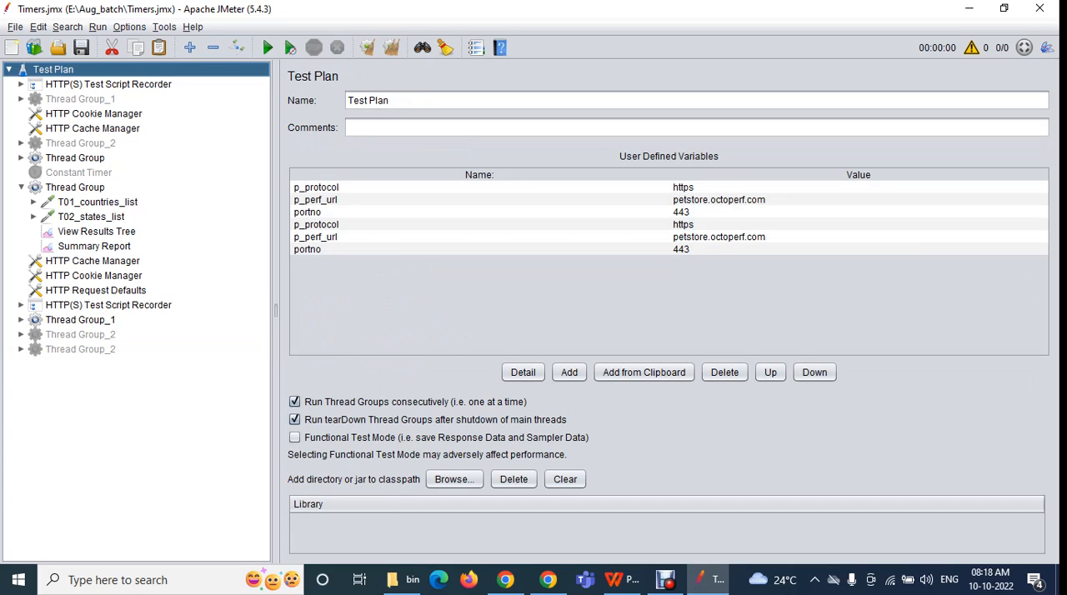
{"action": "left_click", "coordinate": [75, 187]}
{"action": "left_click", "coordinate": [108, 305]}
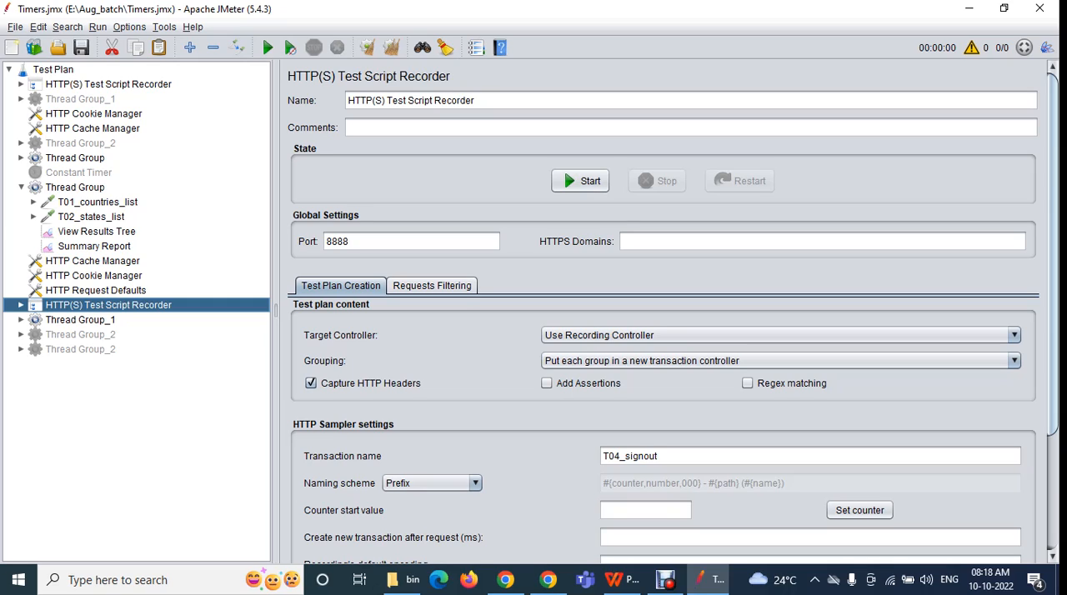
{"action": "left_click", "coordinate": [15, 27]}
{"action": "left_click", "coordinate": [38, 27]}
{"action": "left_click", "coordinate": [38, 26]}
{"action": "left_click", "coordinate": [15, 27]}
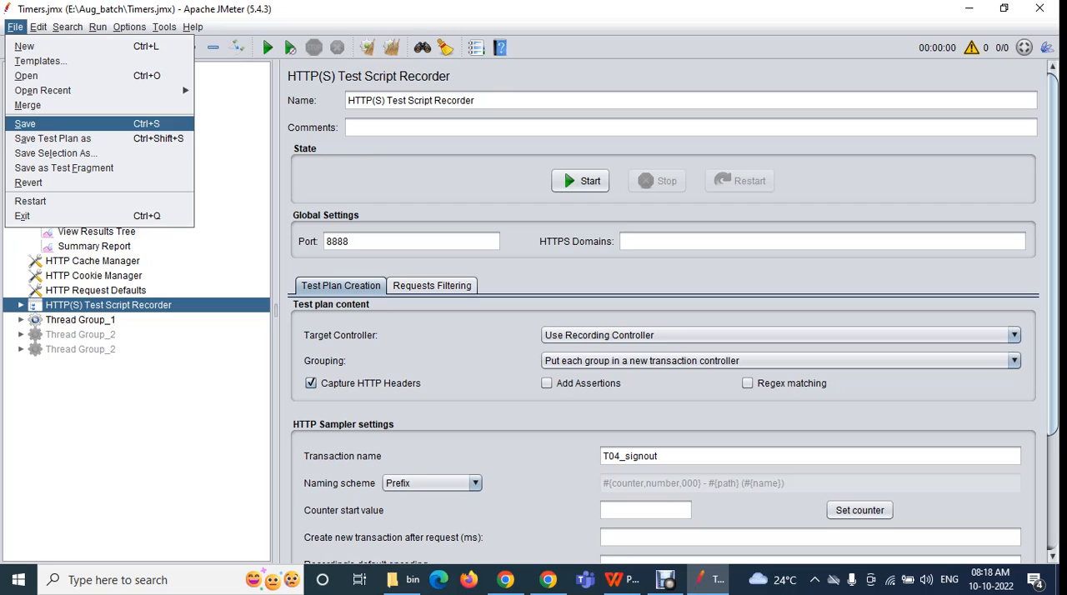
{"action": "key", "text": "Escape"}
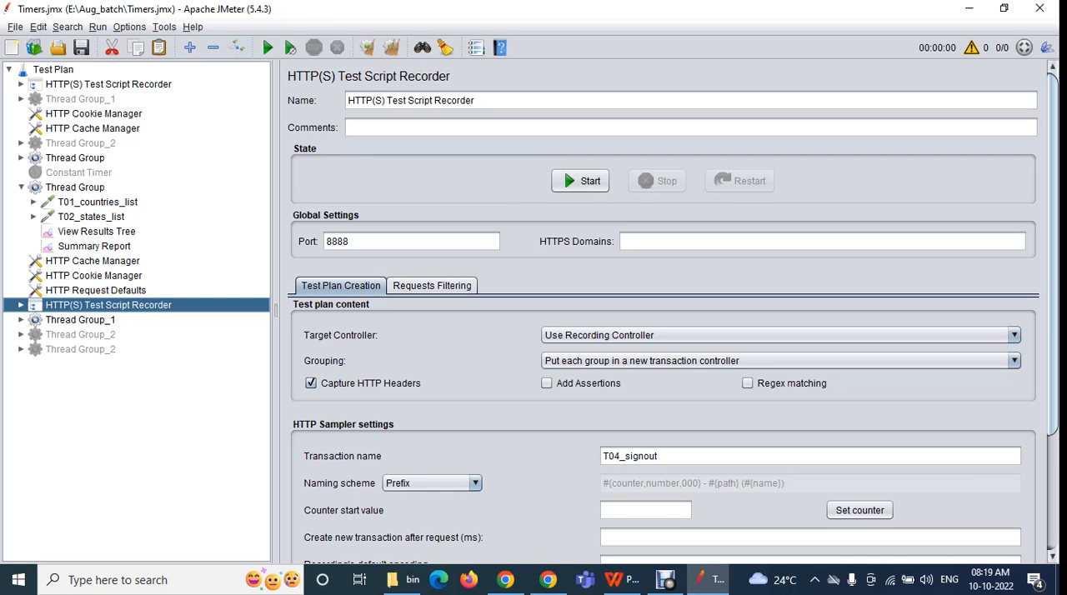
Save the combined test plan as merged_script.jmx in the October_batch folder on drive E
{"action": "left_click", "coordinate": [15, 28]}
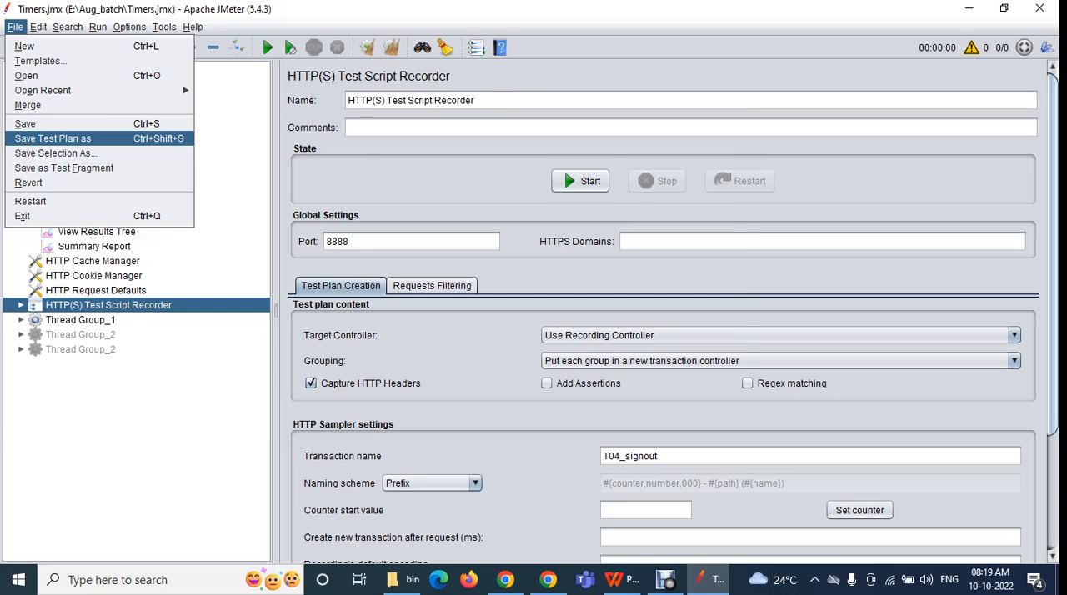
{"action": "left_click", "coordinate": [53, 139]}
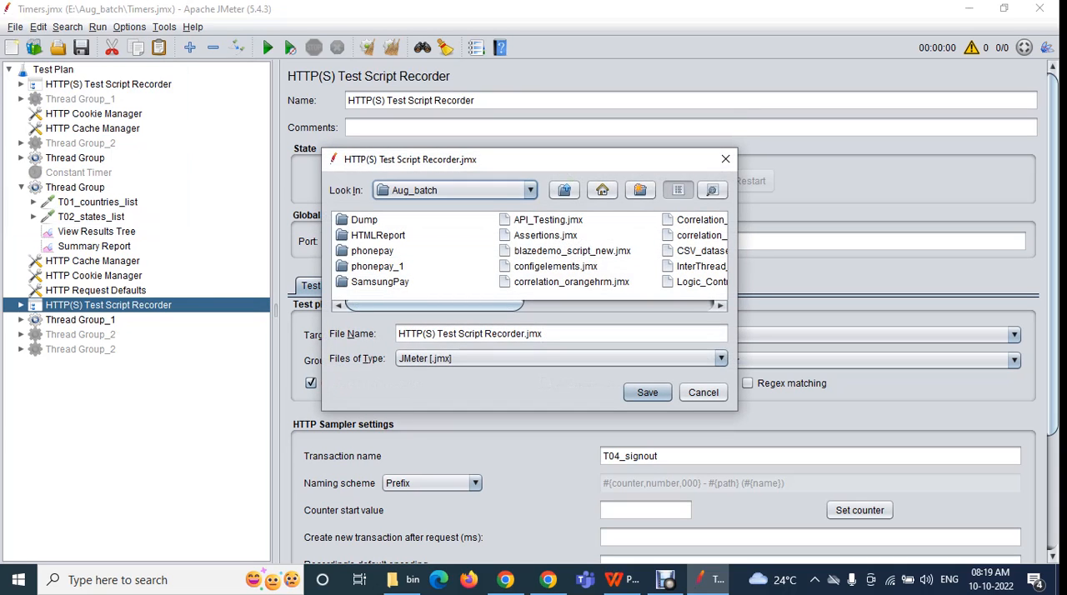
{"action": "left_click_drag", "start_coordinate": [522, 334], "coordinate": [398, 333]}
{"action": "type", "text": "mer"}
{"action": "type", "text": "gedscri"}
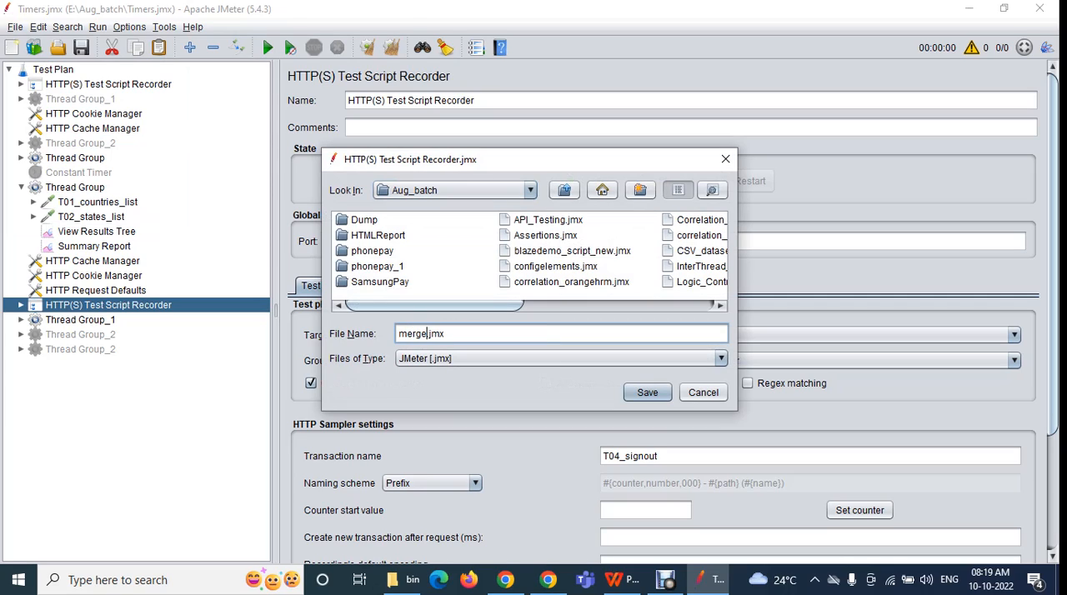
{"action": "type", "text": "pt"}
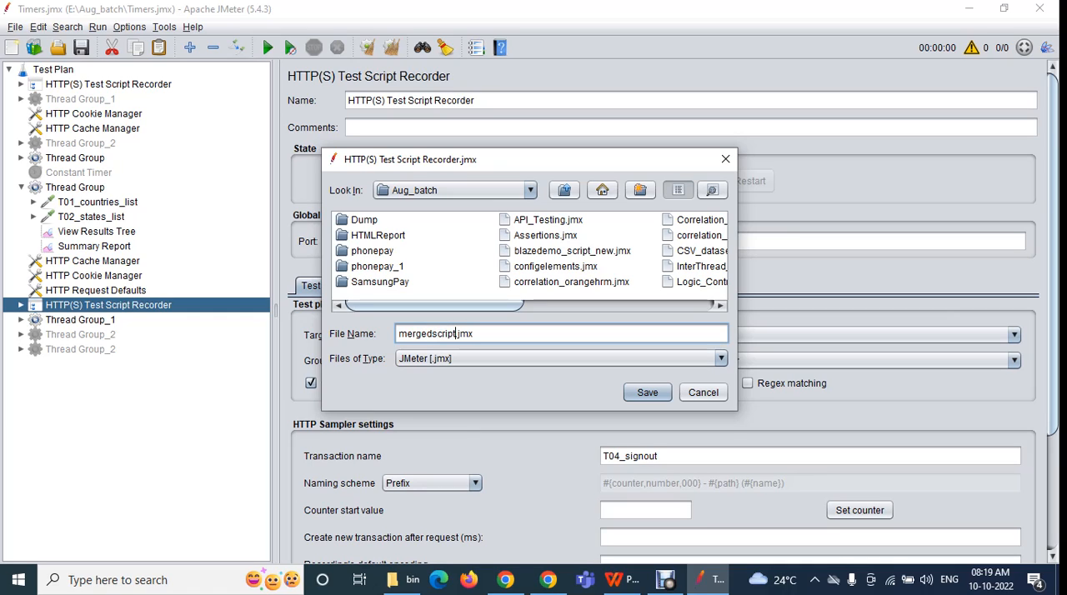
{"action": "type", "text": "_"}
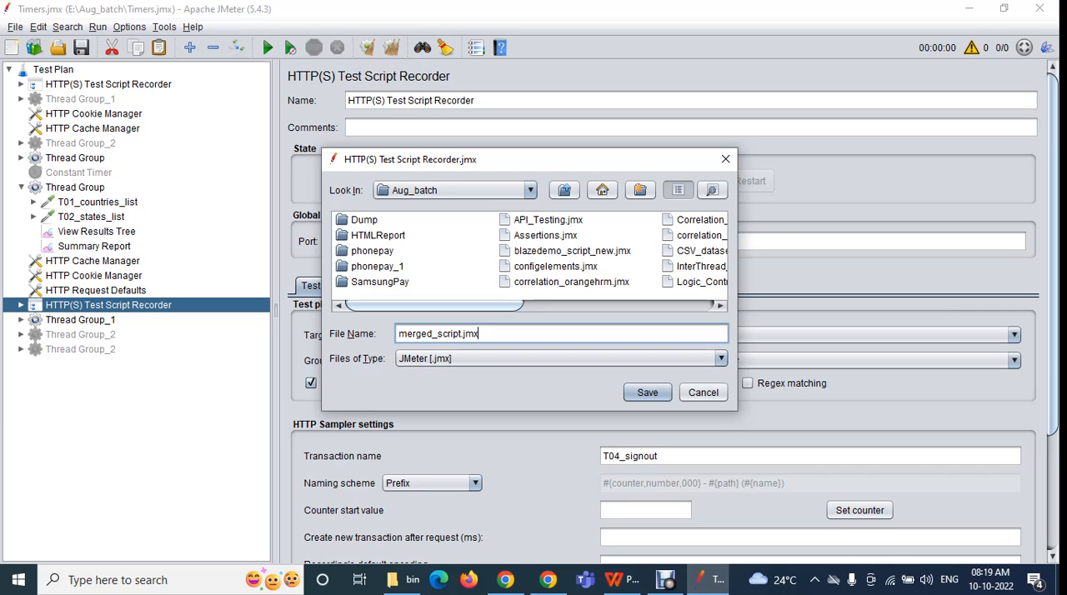
{"action": "left_click", "coordinate": [564, 190]}
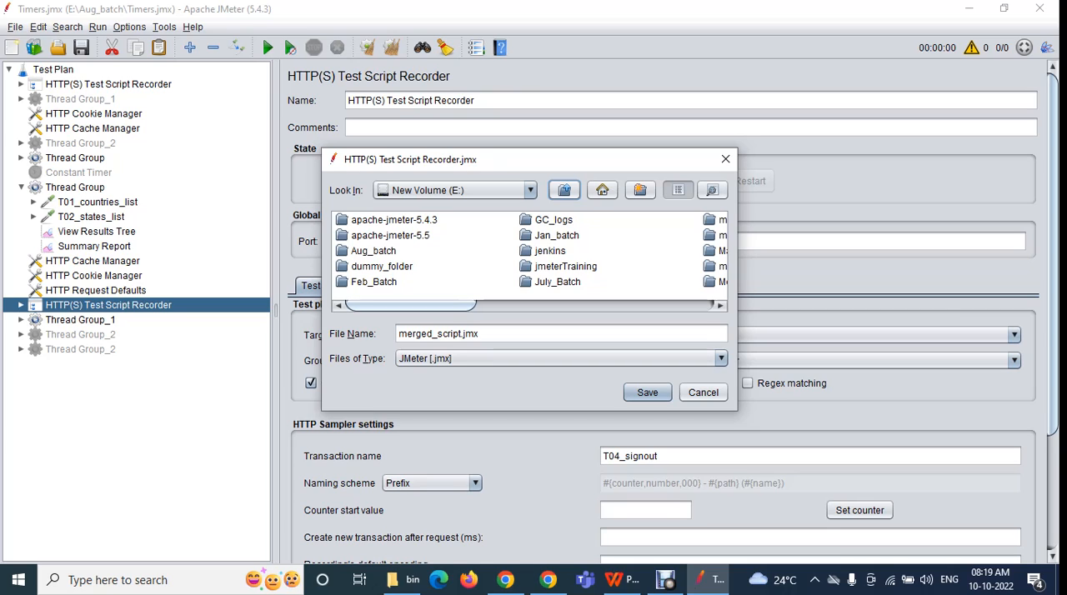
{"action": "scroll", "coordinate": [529, 250], "scroll_direction": "right", "scroll_amount": 2}
{"action": "scroll", "coordinate": [531, 250], "scroll_direction": "right", "scroll_amount": 3}
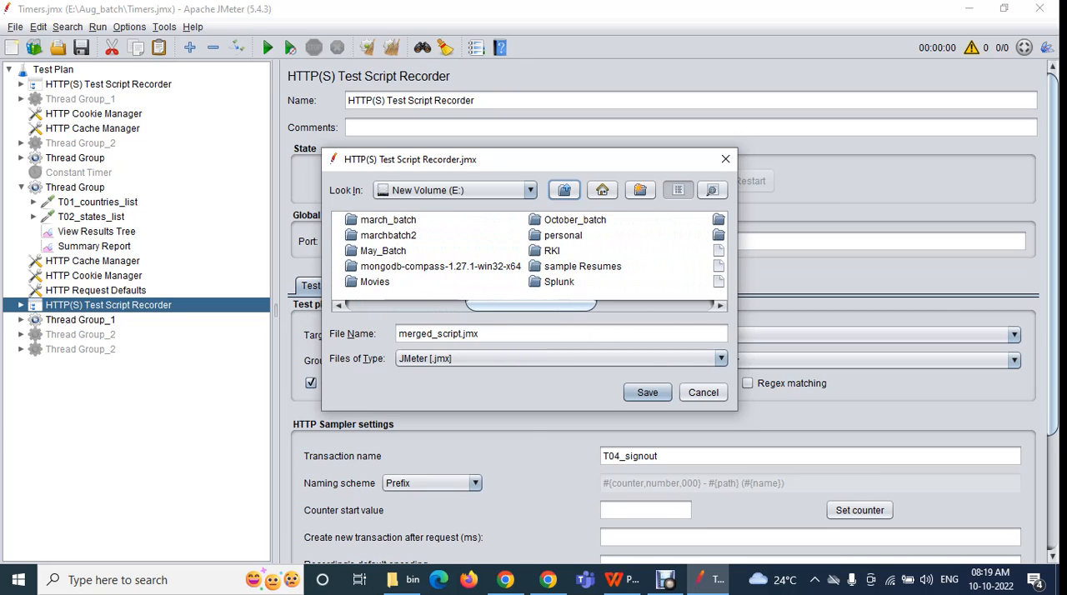
{"action": "double_click", "coordinate": [565, 220]}
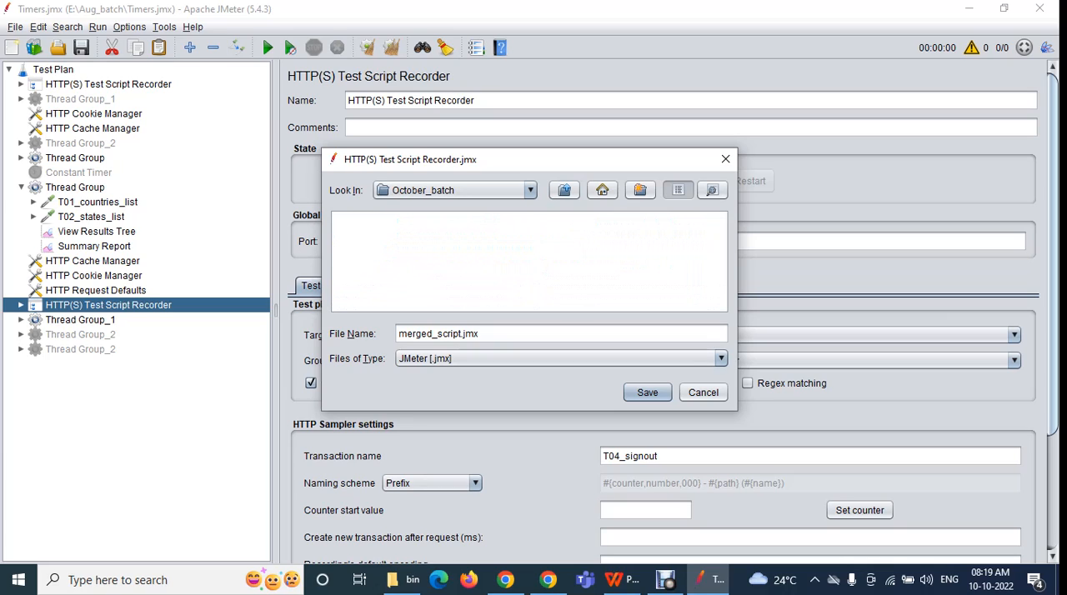
{"action": "left_click", "coordinate": [647, 392]}
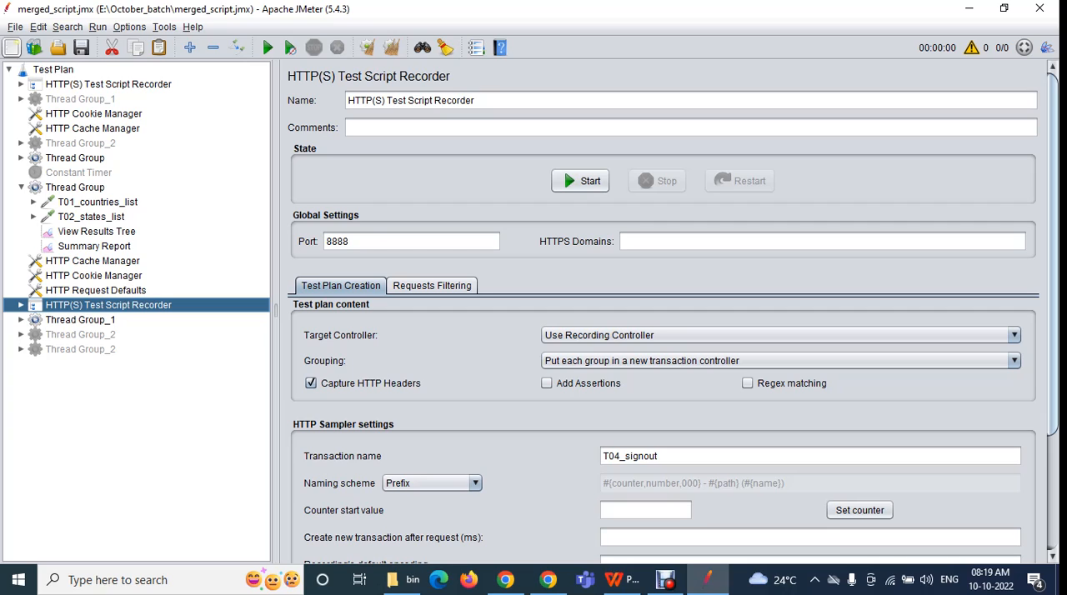
Start a new blank test plan and reopen merged_script.jmx from the recently opened files
{"action": "left_click", "coordinate": [15, 27]}
{"action": "left_click", "coordinate": [25, 46]}
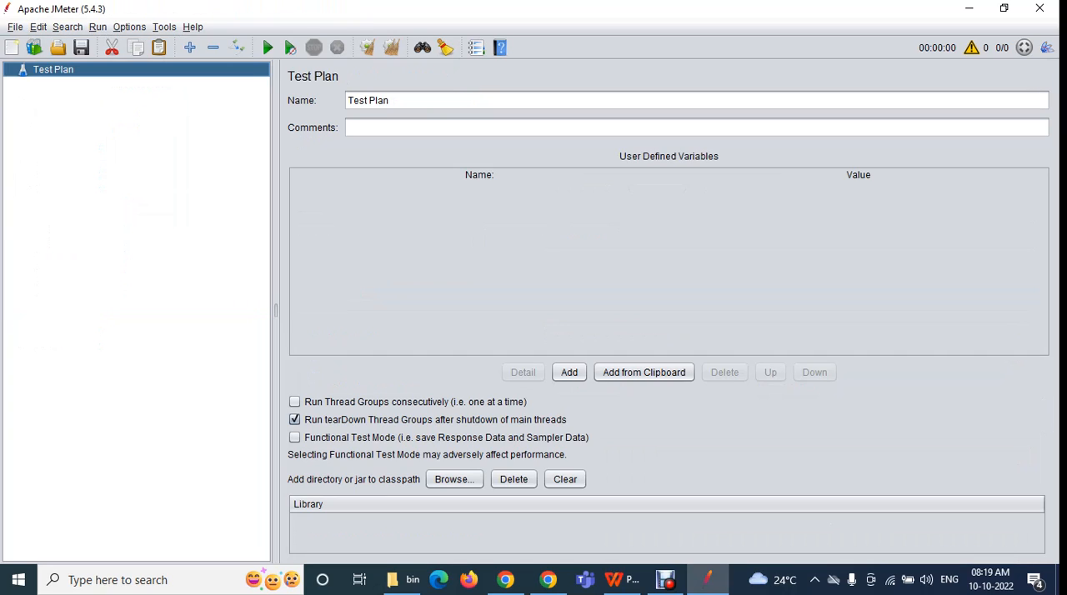
{"action": "left_click", "coordinate": [15, 27]}
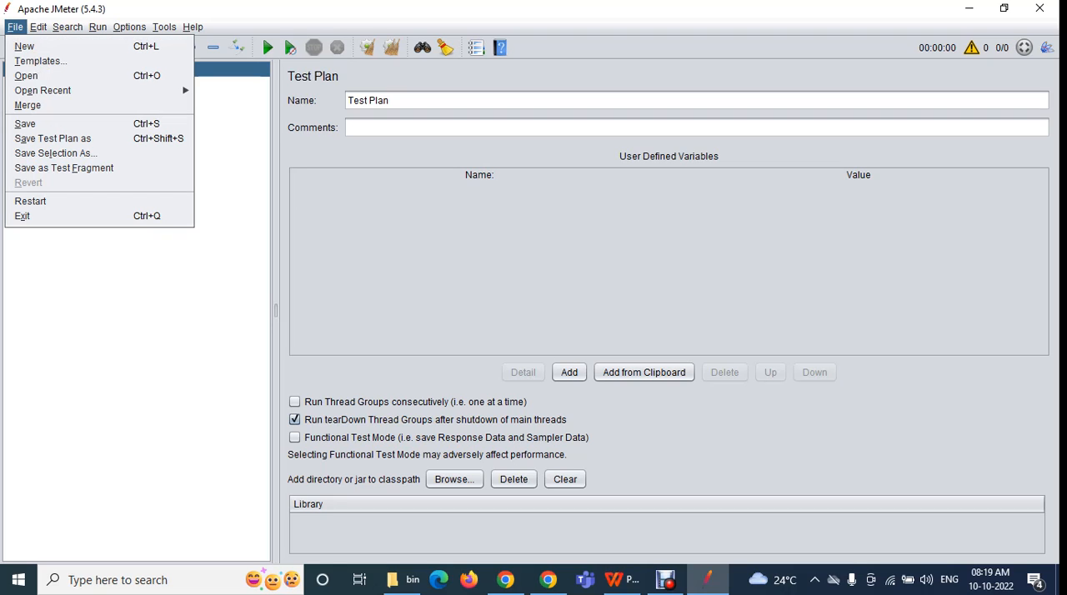
{"action": "mouse_move", "coordinate": [42, 90]}
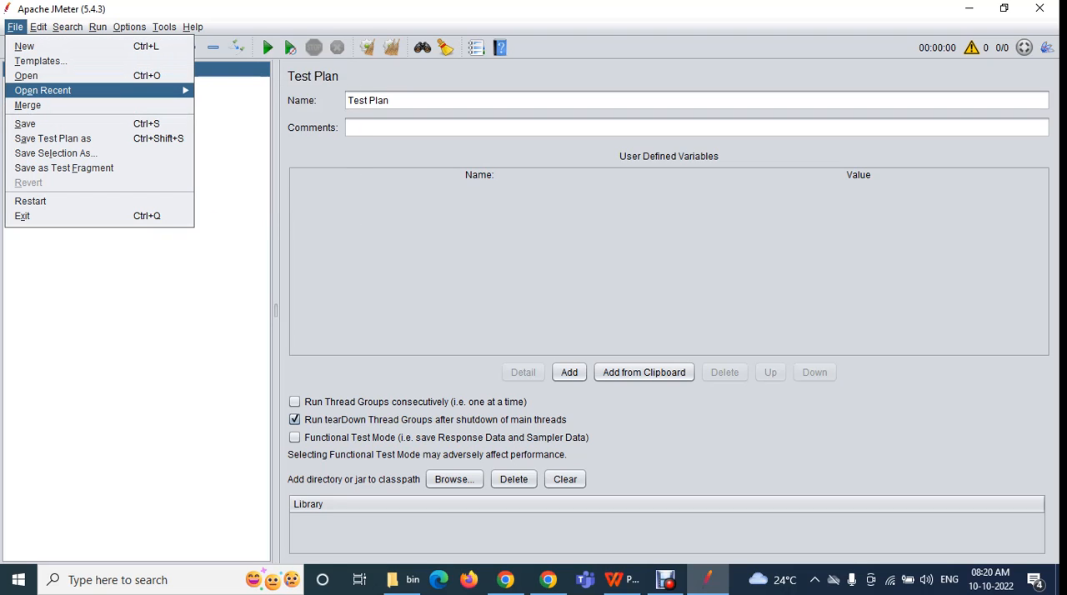
{"action": "left_click", "coordinate": [250, 95]}
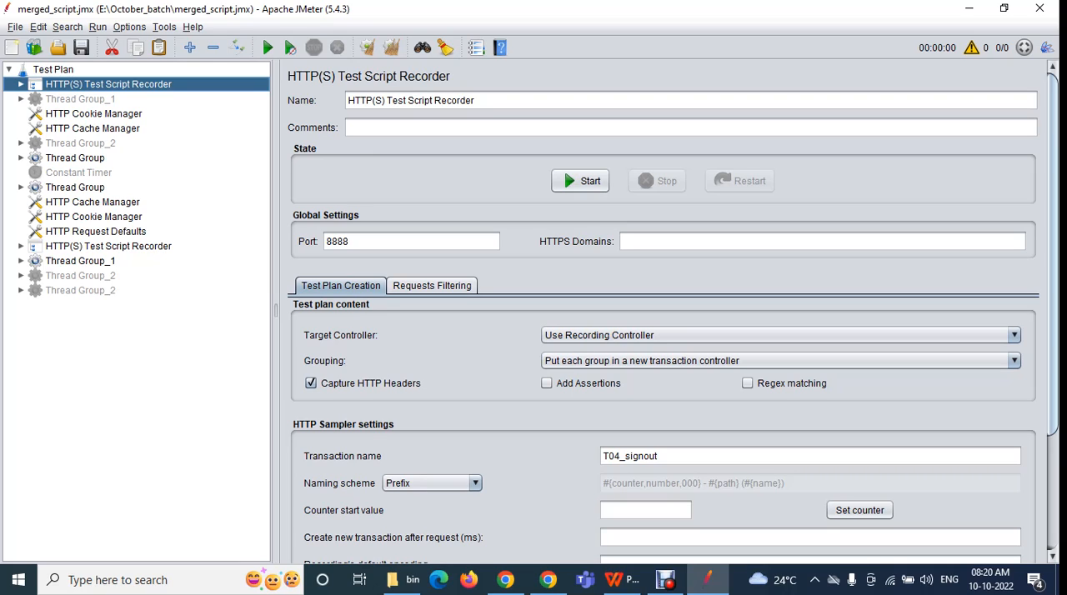
Examine the file options for saving the test plan, saving a selection, saving as a test fragment and reverting
{"action": "key", "text": "alt+f"}
{"action": "key", "text": "Down"}
{"action": "key", "text": "Down"}
{"action": "key", "text": "Down"}
{"action": "key", "text": "Down"}
{"action": "key", "text": "Down"}
{"action": "key", "text": "Down"}
{"action": "key", "text": "Down"}
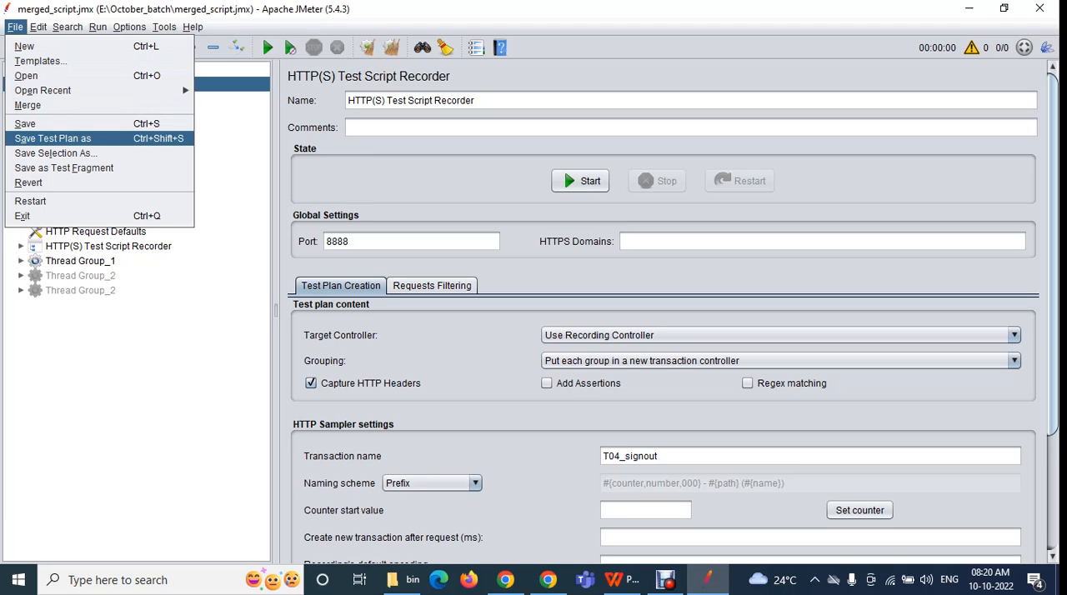
{"action": "key", "text": "Down"}
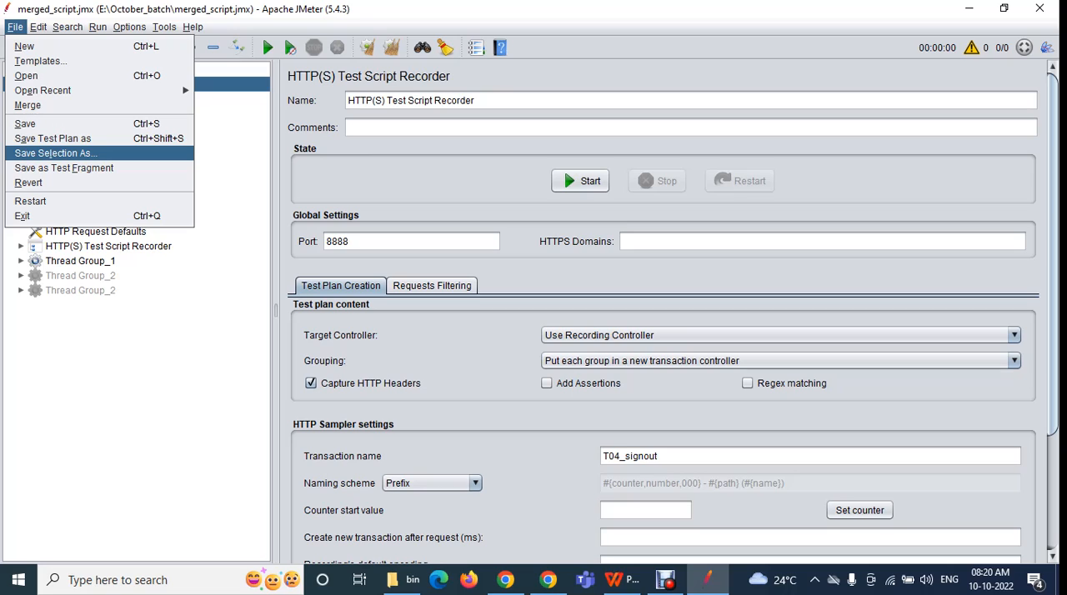
{"action": "key", "text": "Down"}
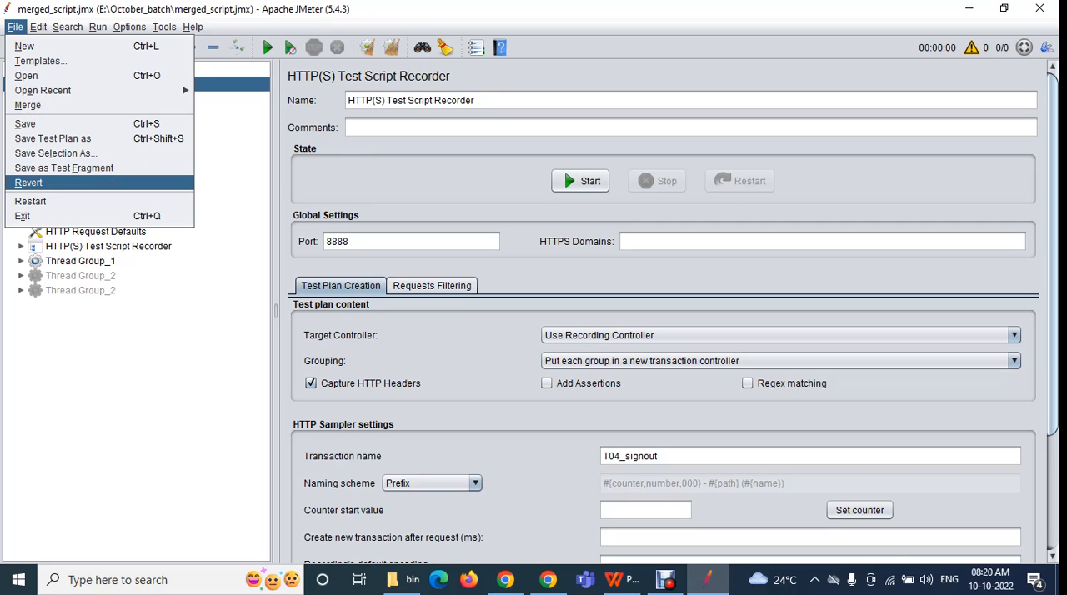
{"action": "key", "text": "Escape"}
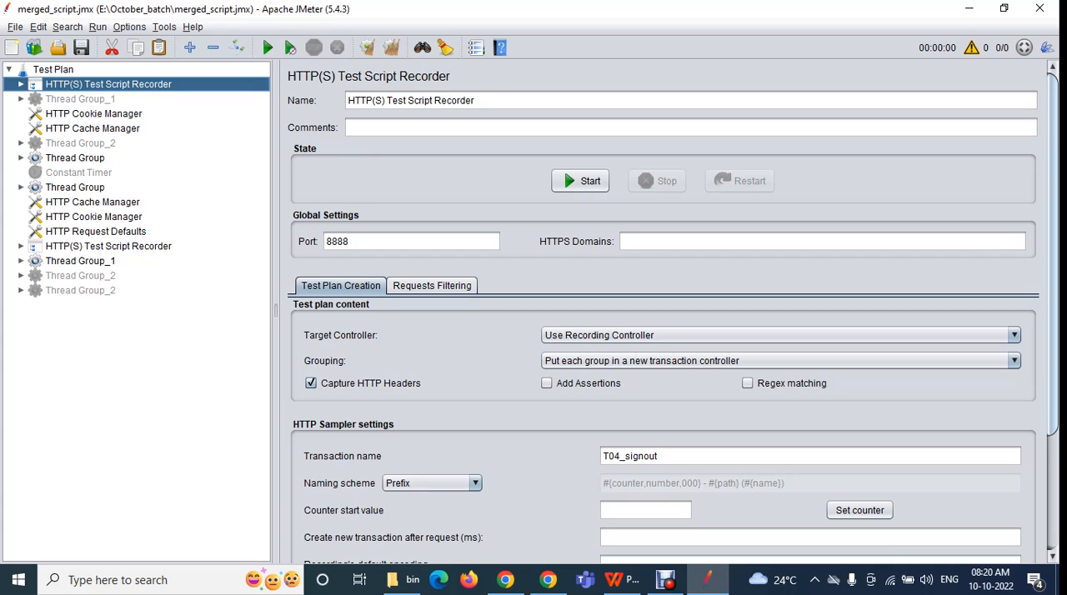
Restart JMeter, switch back to its window and maximize it
{"action": "left_click", "coordinate": [15, 26]}
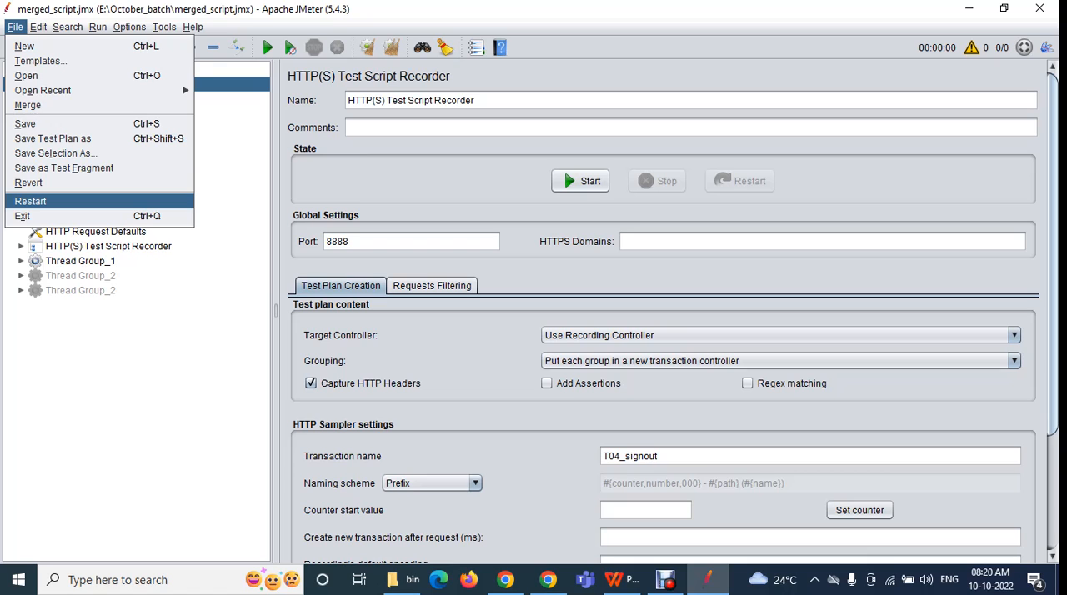
{"action": "left_click", "coordinate": [55, 202]}
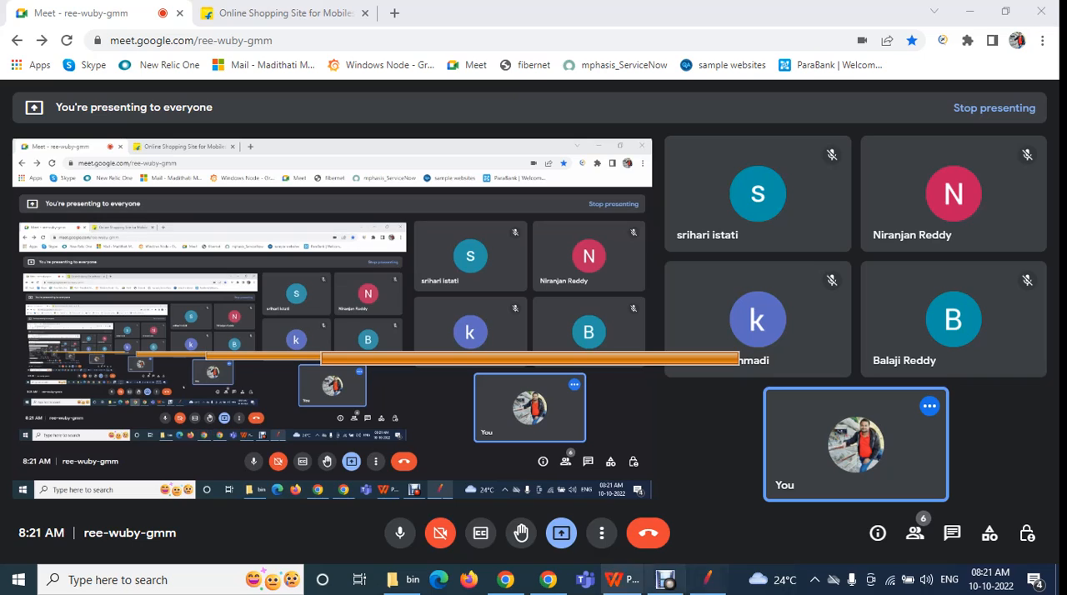
{"action": "left_click", "coordinate": [505, 587]}
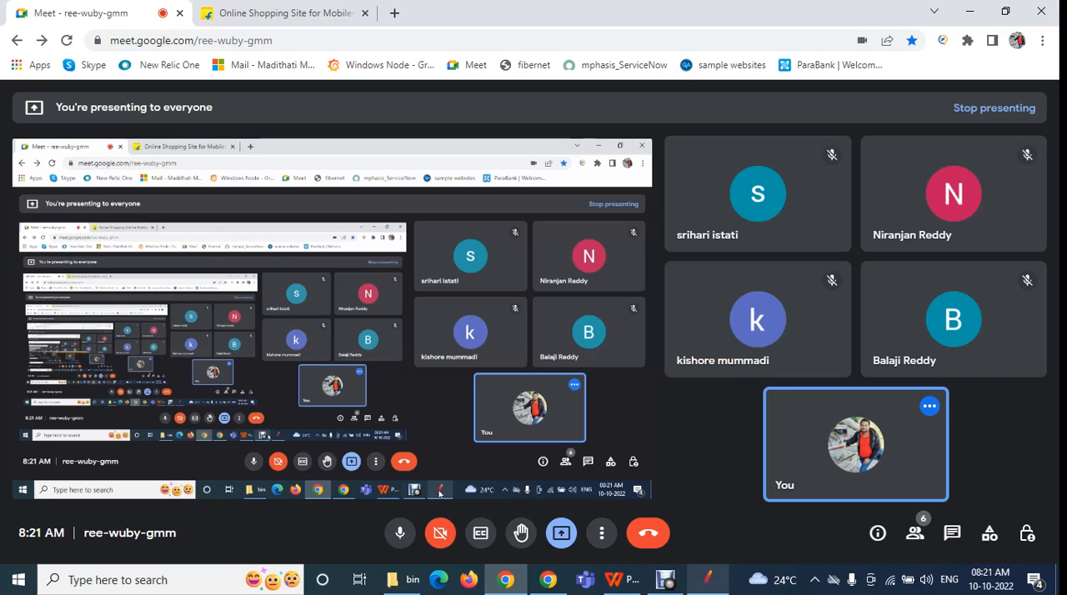
{"action": "left_click", "coordinate": [707, 581]}
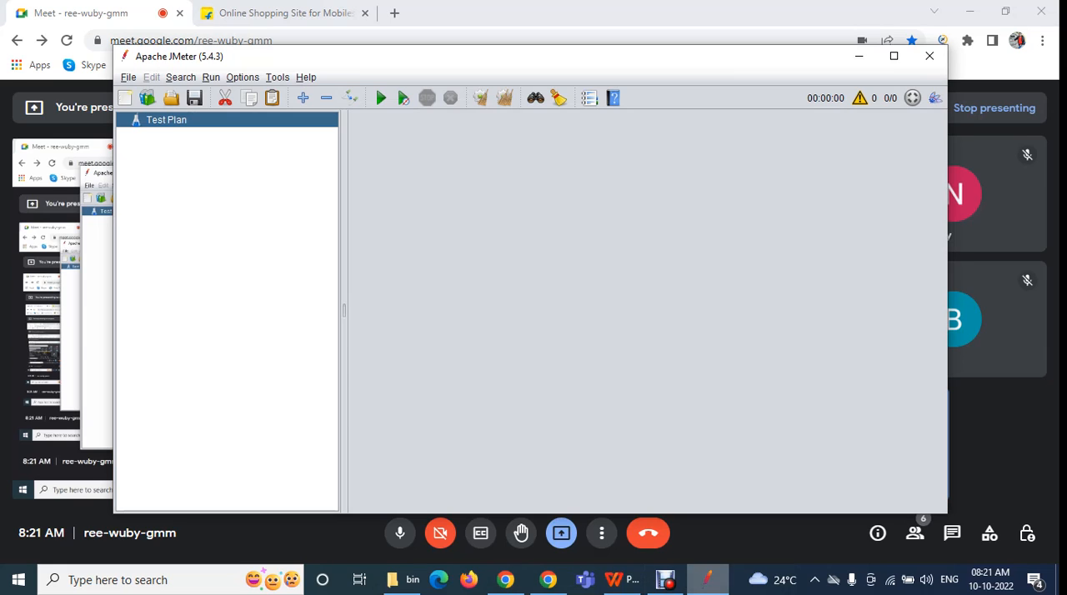
{"action": "left_click", "coordinate": [893, 56]}
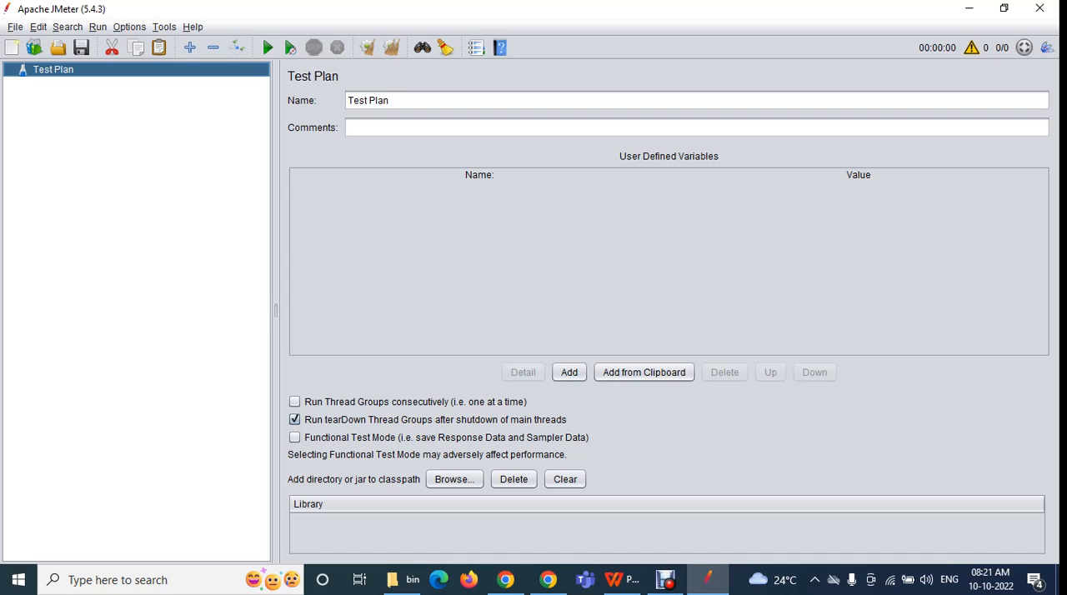
{"action": "left_click", "coordinate": [15, 28]}
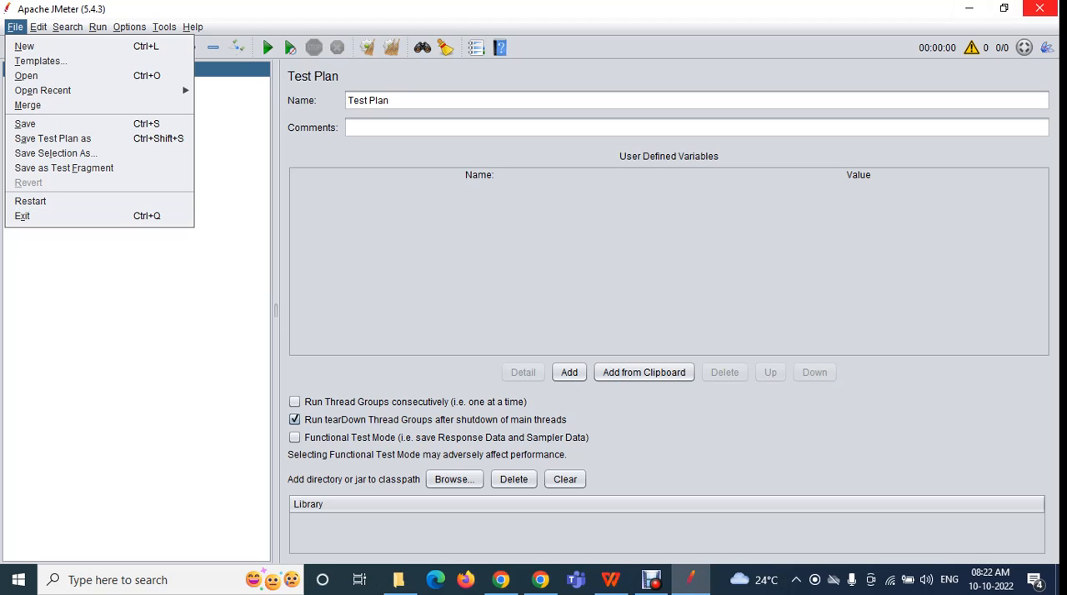
{"action": "key", "text": "Escape"}
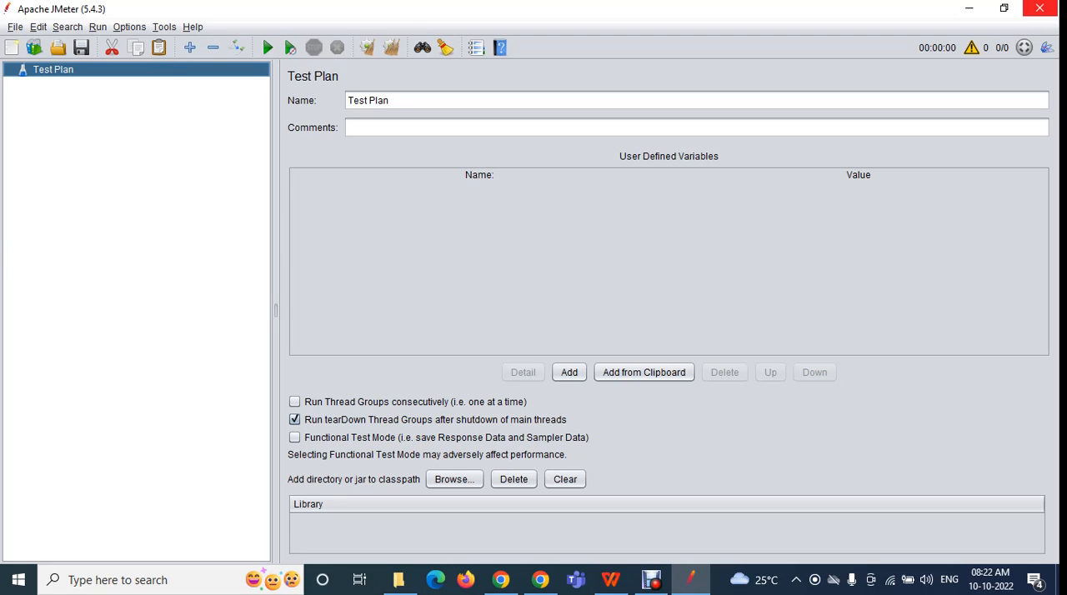
{"action": "left_click", "coordinate": [15, 26]}
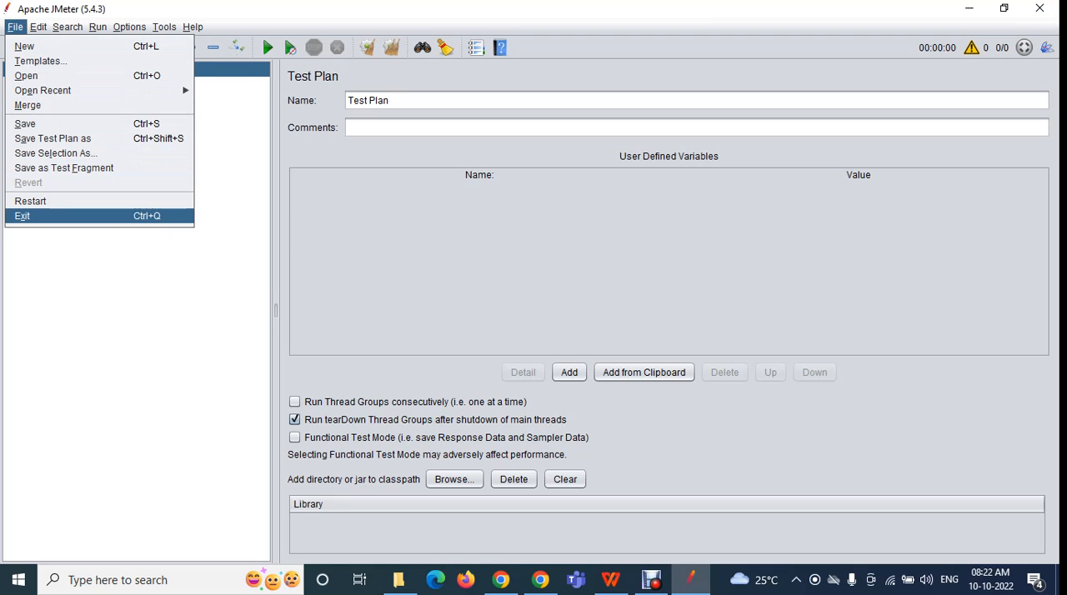
{"action": "key", "text": "Escape"}
{"action": "left_click", "coordinate": [15, 27]}
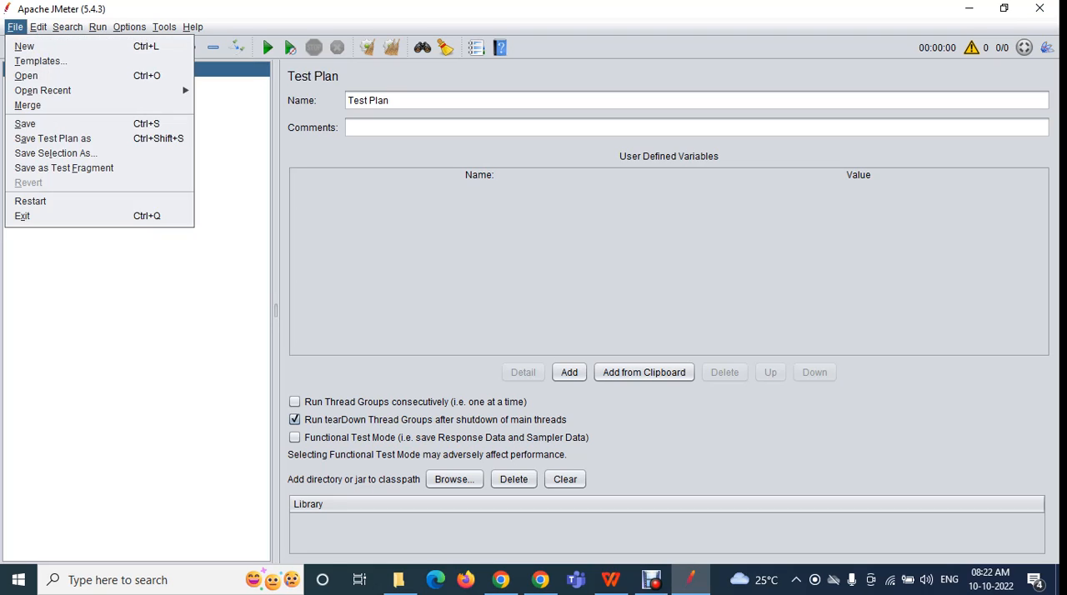
{"action": "key", "text": "Escape"}
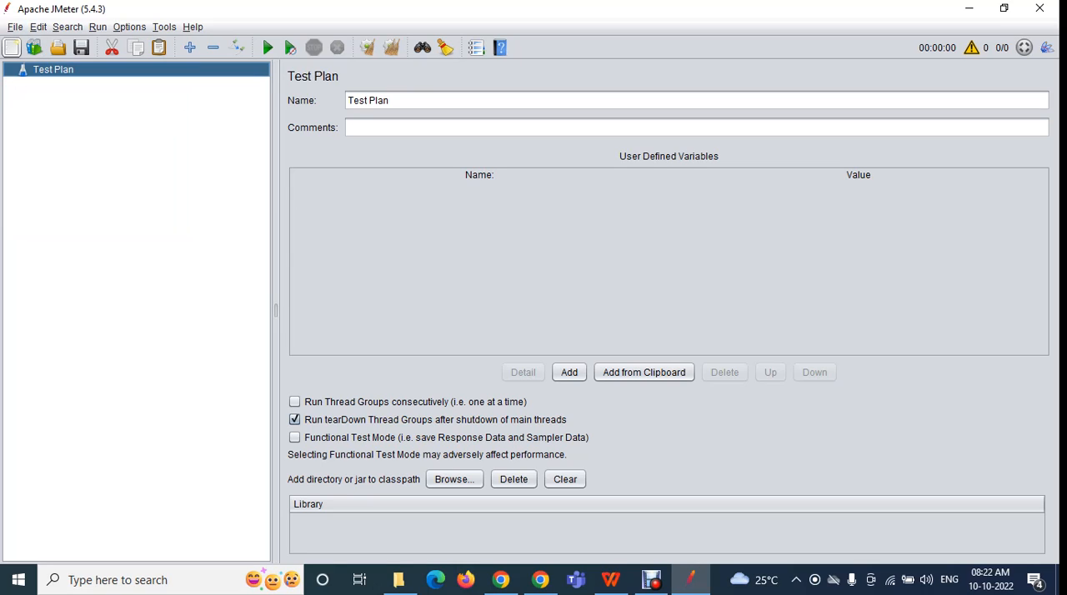
{"action": "left_click", "coordinate": [15, 26]}
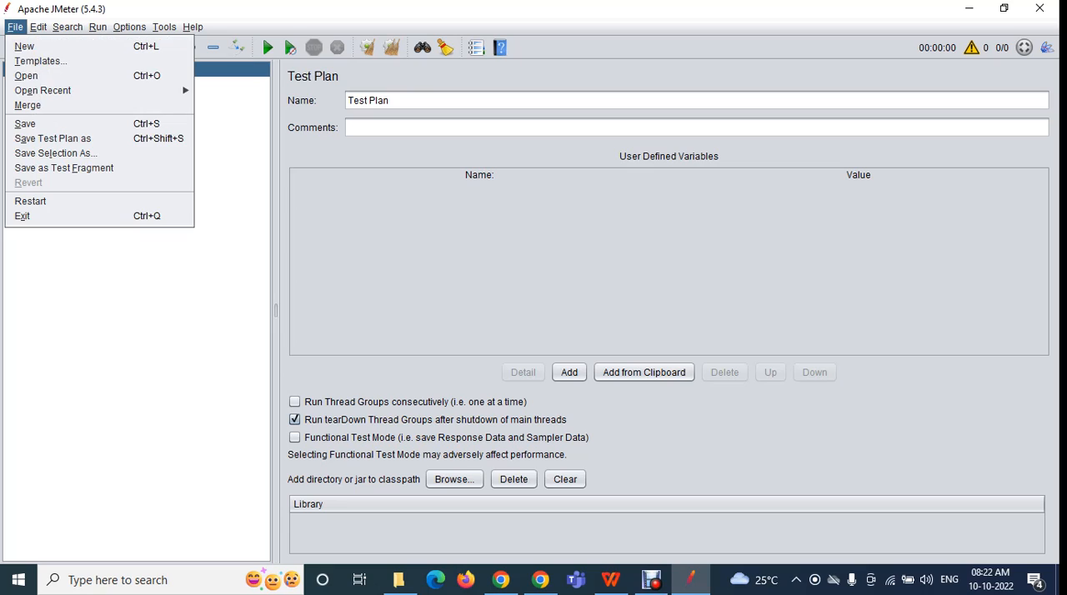
{"action": "left_click", "coordinate": [15, 26]}
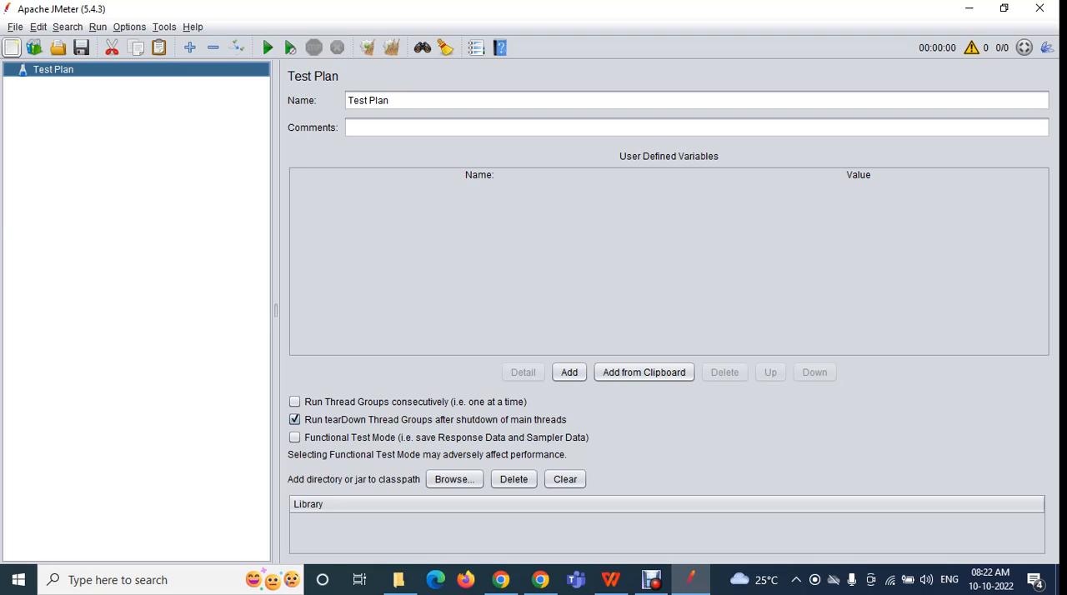
Reopen the recent merged_script.jmx plan and show its Constant Timer settings
{"action": "left_click", "coordinate": [15, 26]}
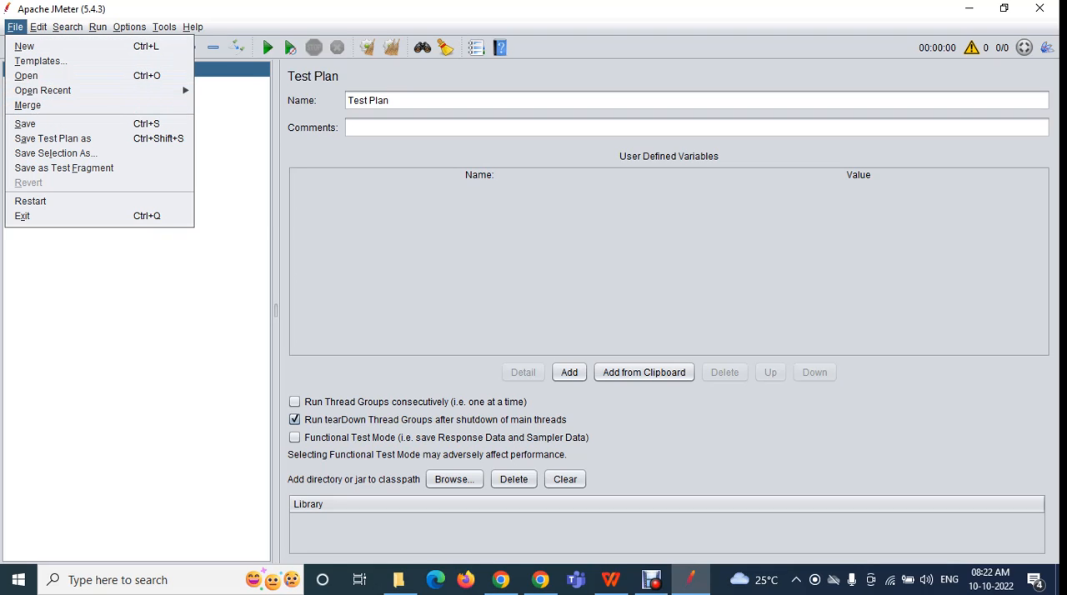
{"action": "mouse_move", "coordinate": [100, 90]}
{"action": "left_click", "coordinate": [280, 95]}
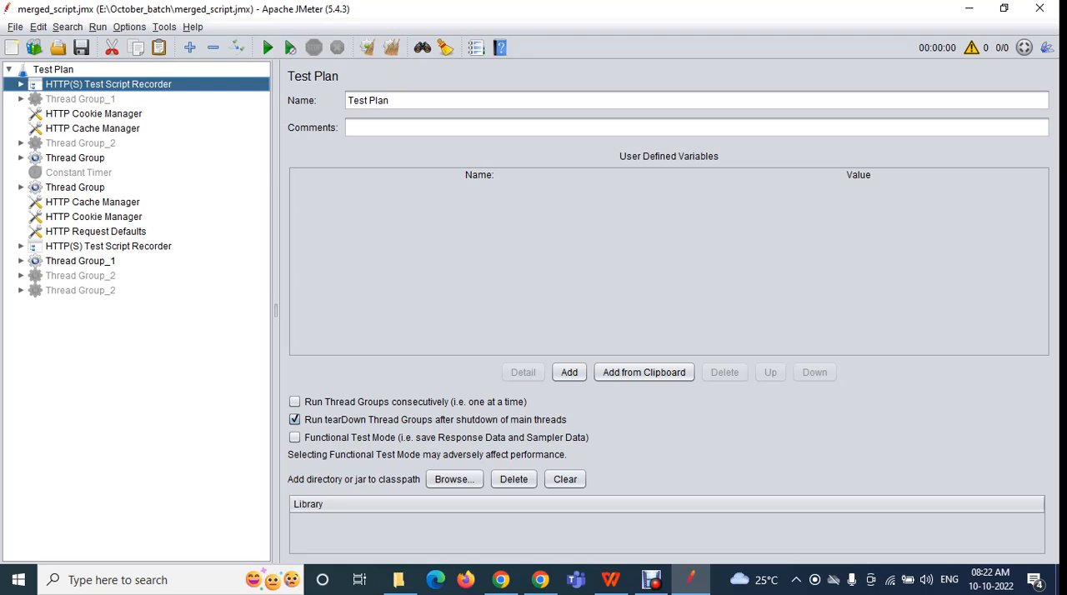
{"action": "left_click", "coordinate": [78, 172]}
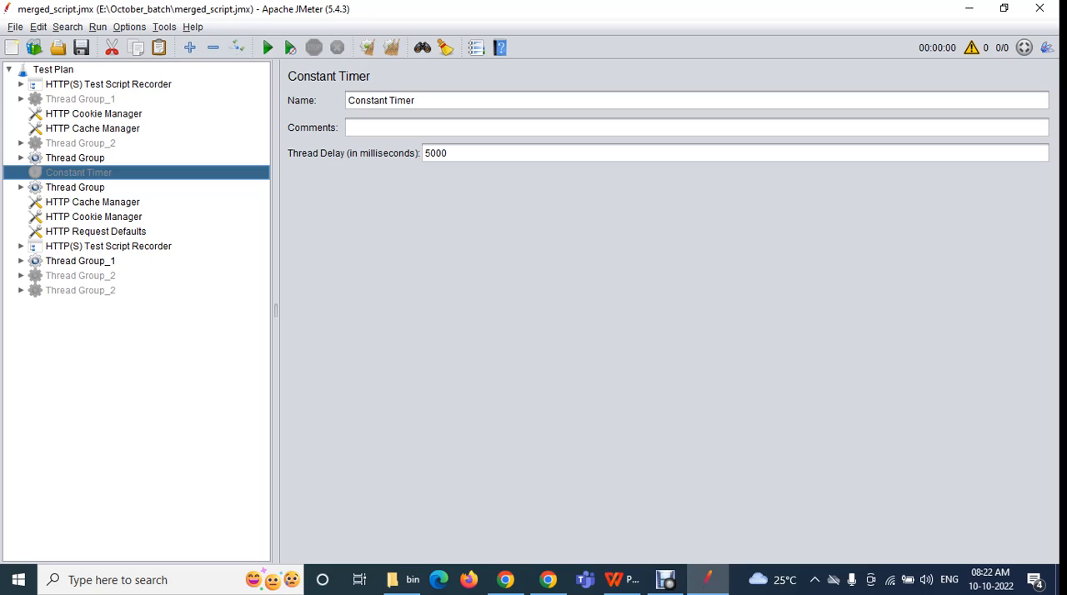
Create a new blank test plan and view the BeanShell Sampler template without merging it
{"action": "left_click", "coordinate": [15, 28]}
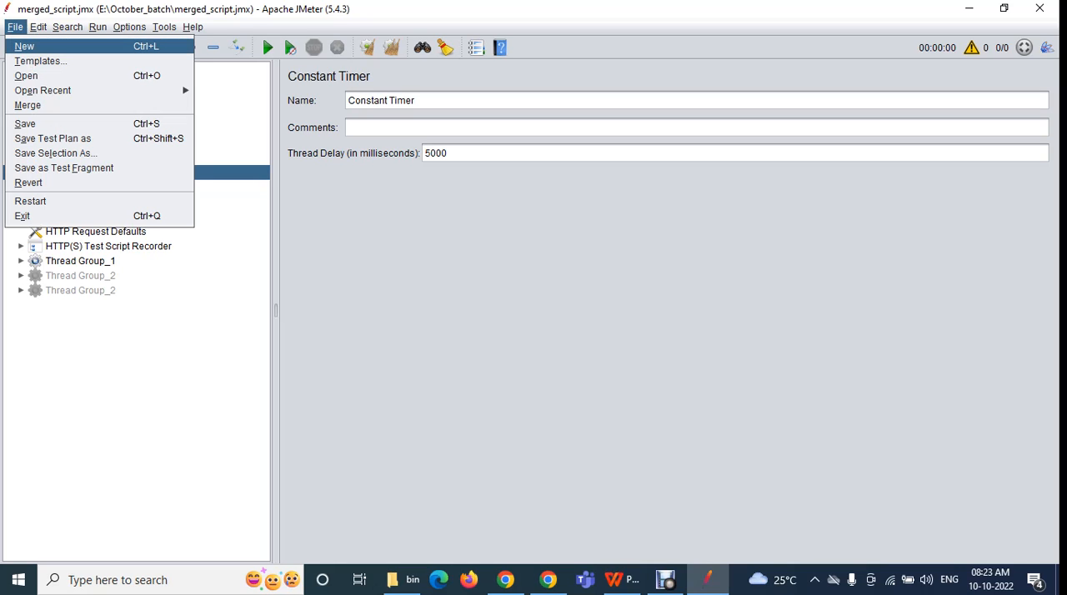
{"action": "left_click", "coordinate": [15, 28]}
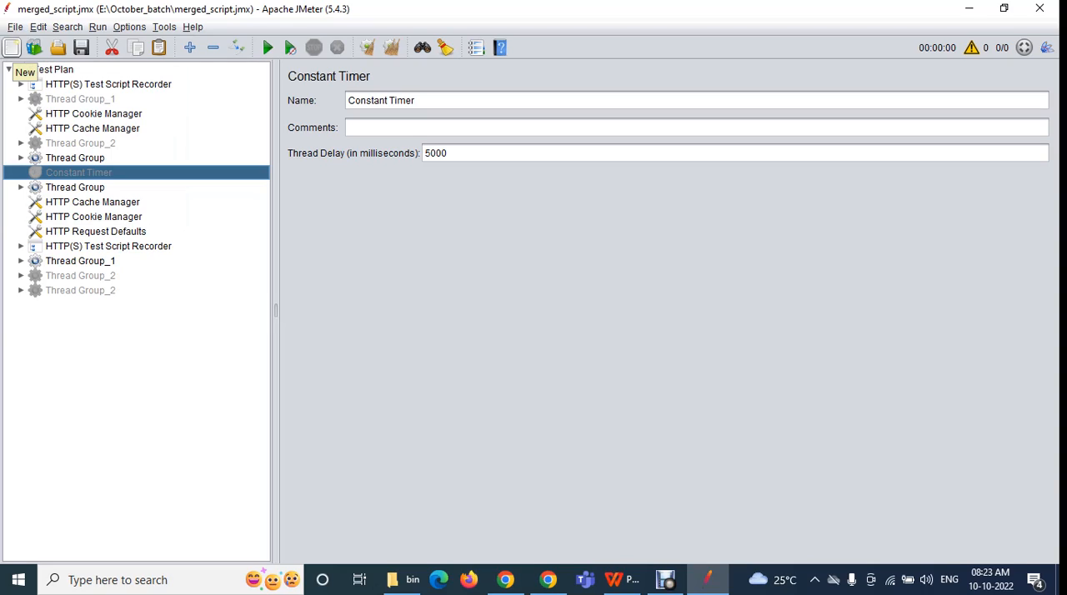
{"action": "left_click", "coordinate": [12, 48]}
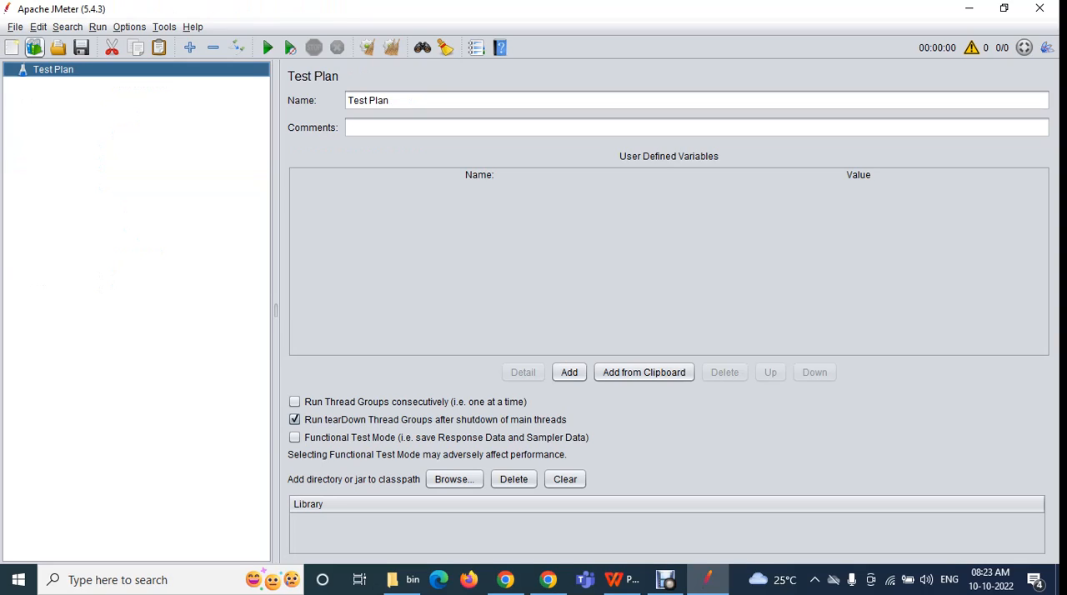
{"action": "left_click", "coordinate": [33, 47]}
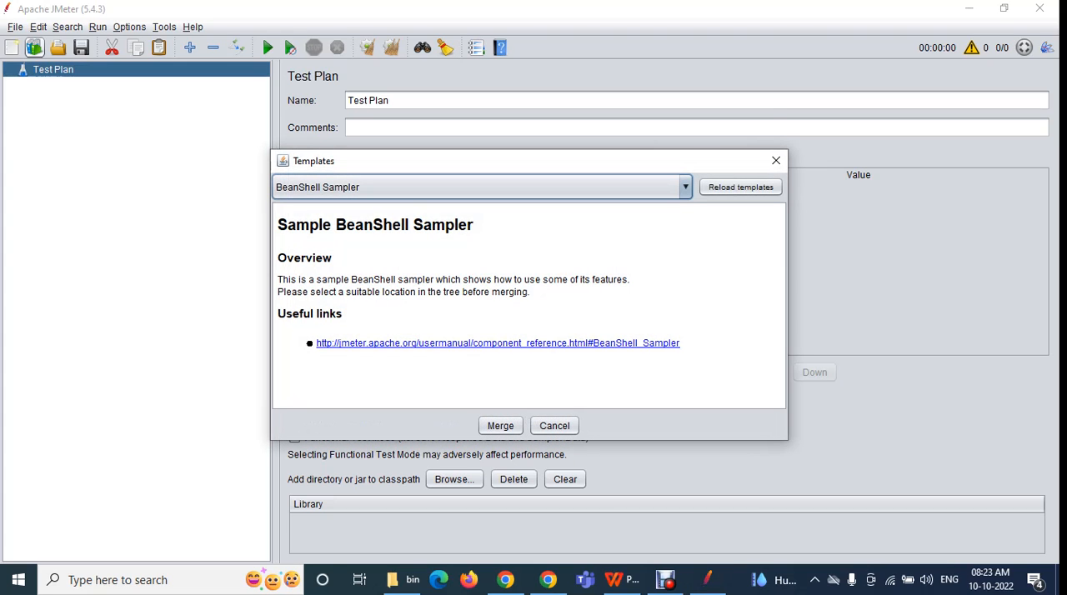
{"action": "left_click", "coordinate": [775, 160]}
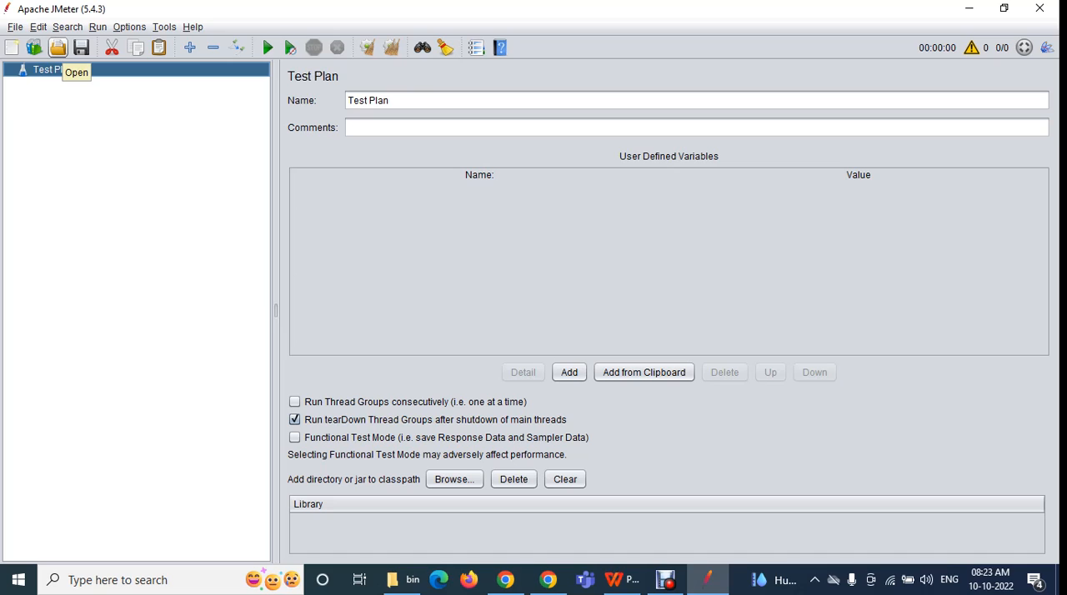
Compare the toolbar and File versions of the Open command by selecting merged_script.jmx in October_batch, cancelling both times
{"action": "left_click", "coordinate": [57, 47]}
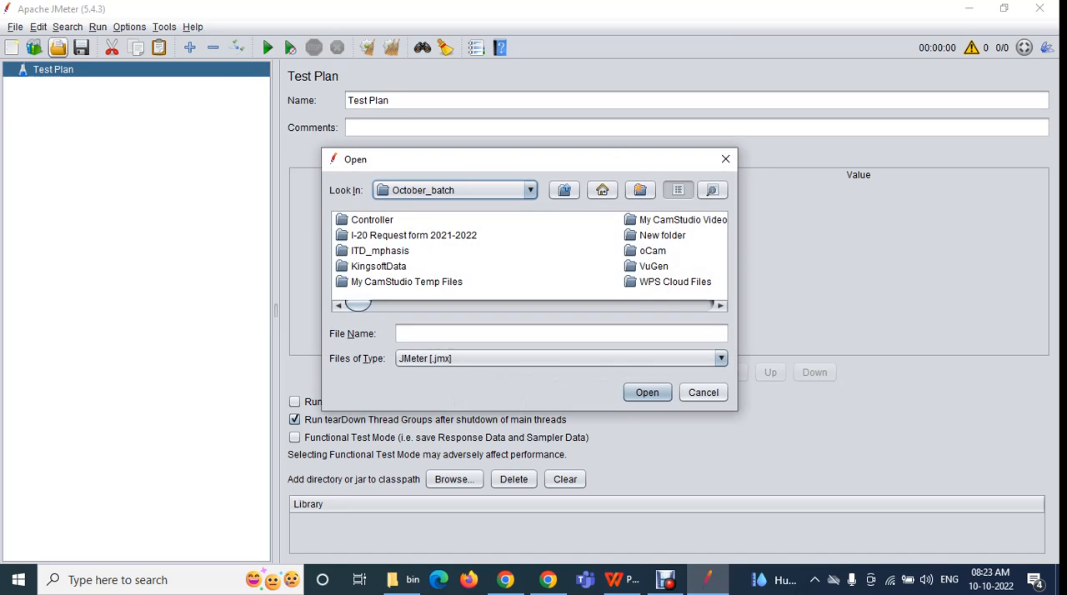
{"action": "left_click", "coordinate": [390, 220]}
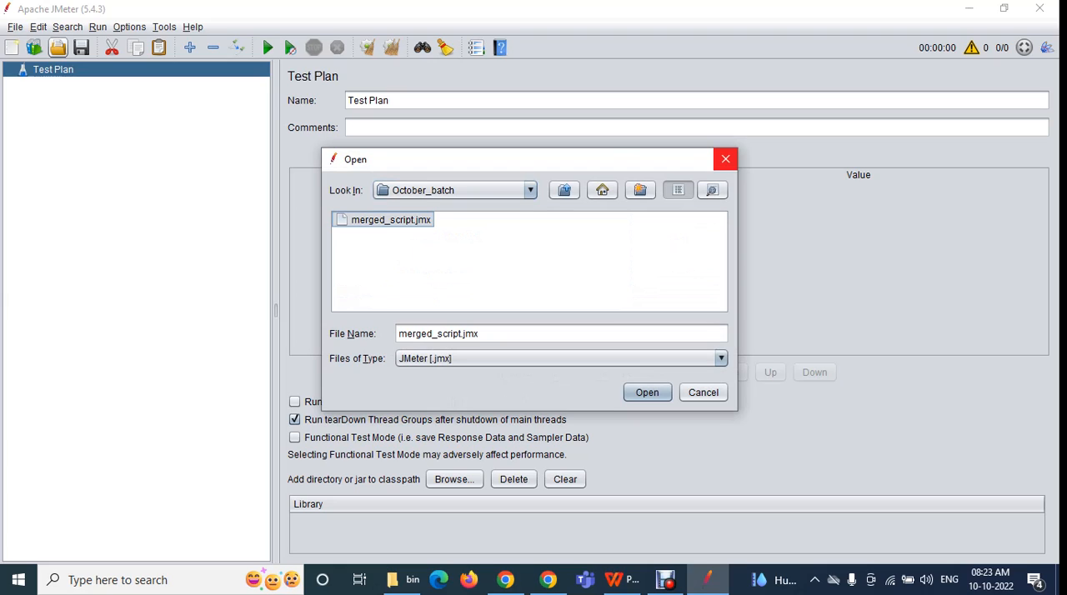
{"action": "left_click", "coordinate": [725, 158]}
{"action": "left_click", "coordinate": [15, 27]}
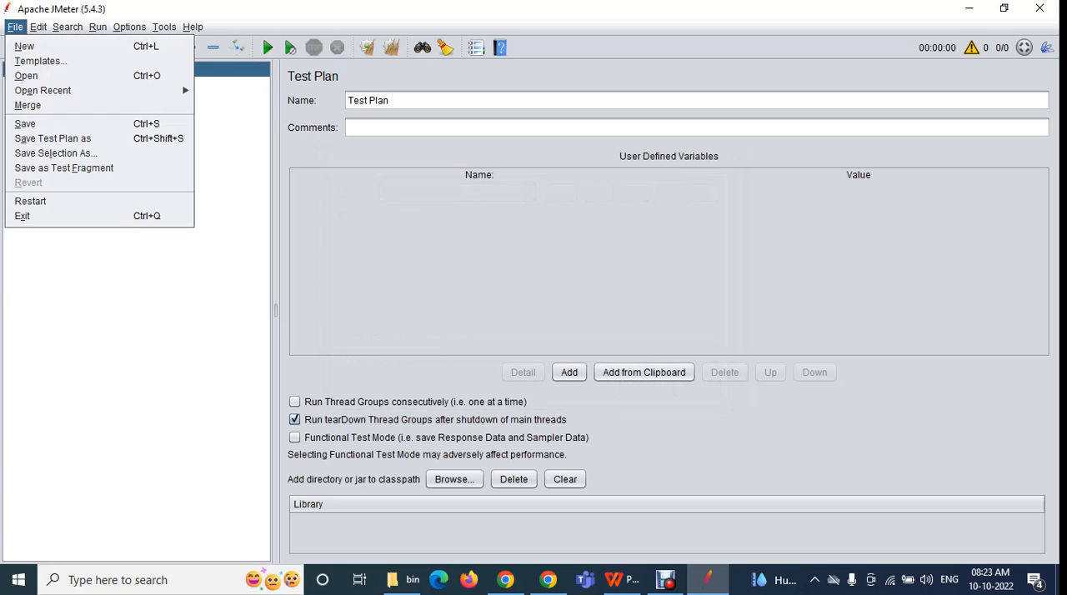
{"action": "left_click", "coordinate": [25, 75]}
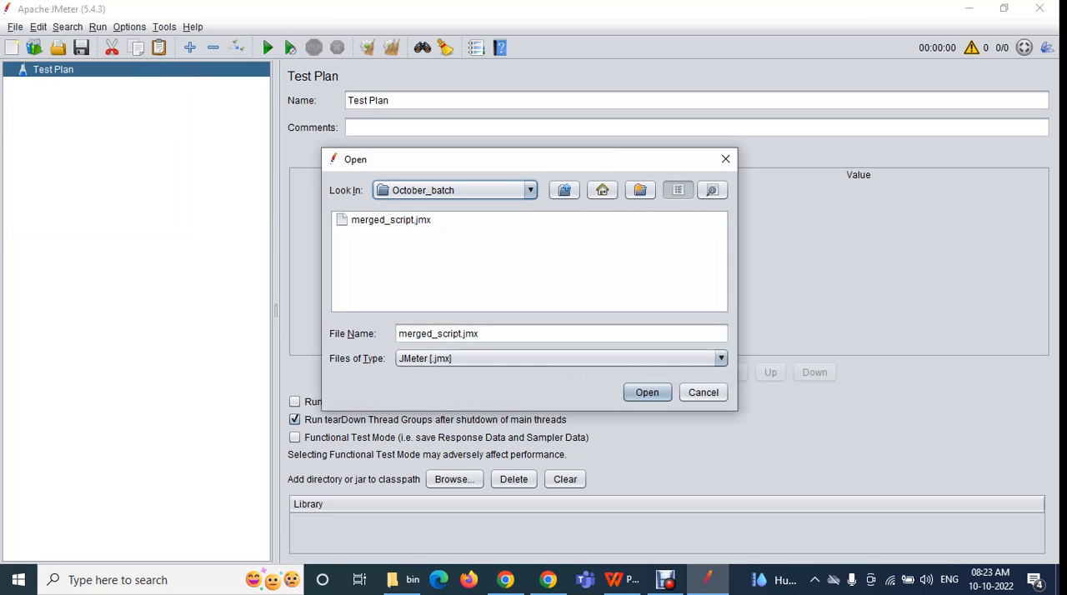
{"action": "left_click_drag", "start_coordinate": [500, 159], "coordinate": [342, 143]}
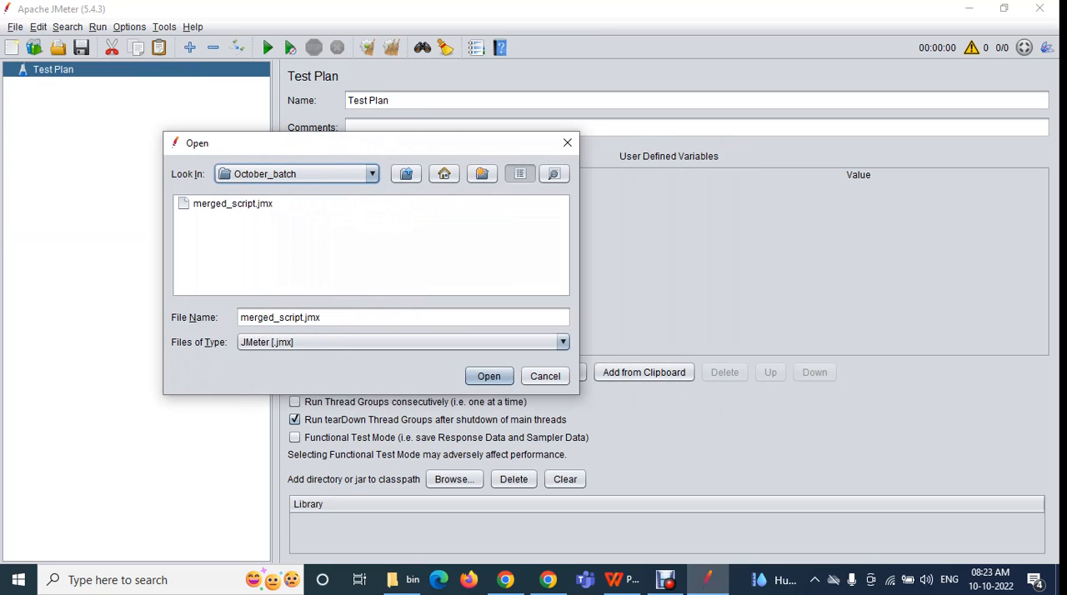
{"action": "left_click", "coordinate": [233, 203]}
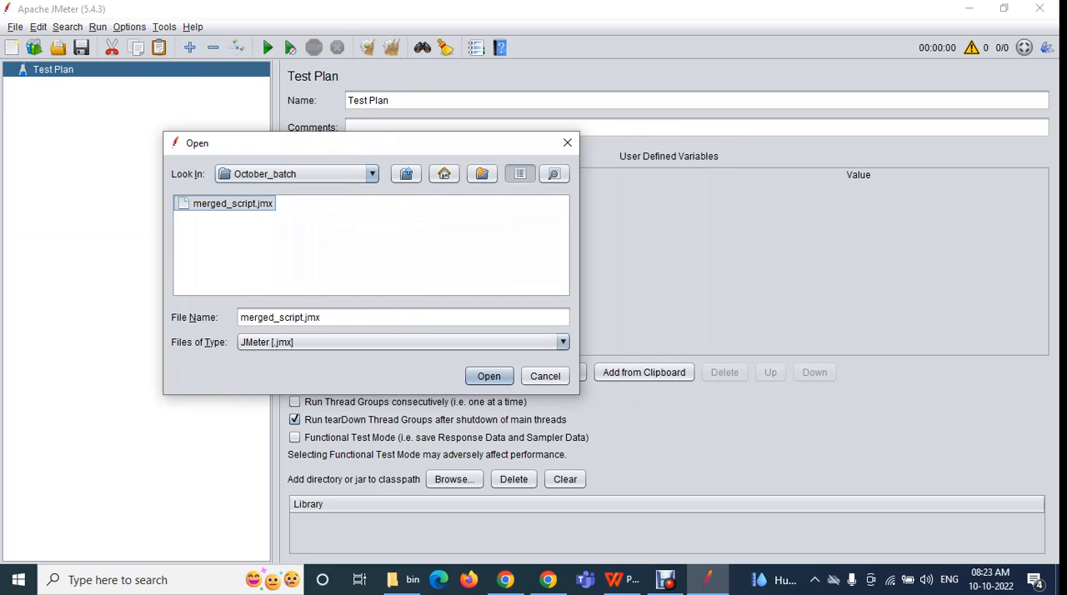
{"action": "left_click", "coordinate": [567, 142]}
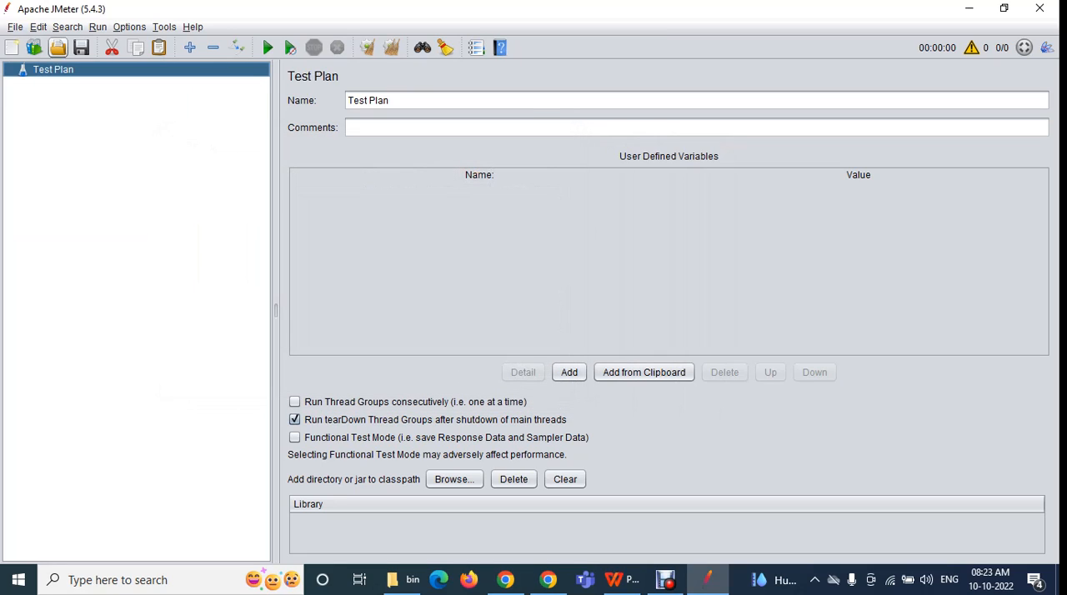
Show the Open dialog with merged_script.jmx selected in October_batch, closing it without opening the file
{"action": "left_click", "coordinate": [58, 48]}
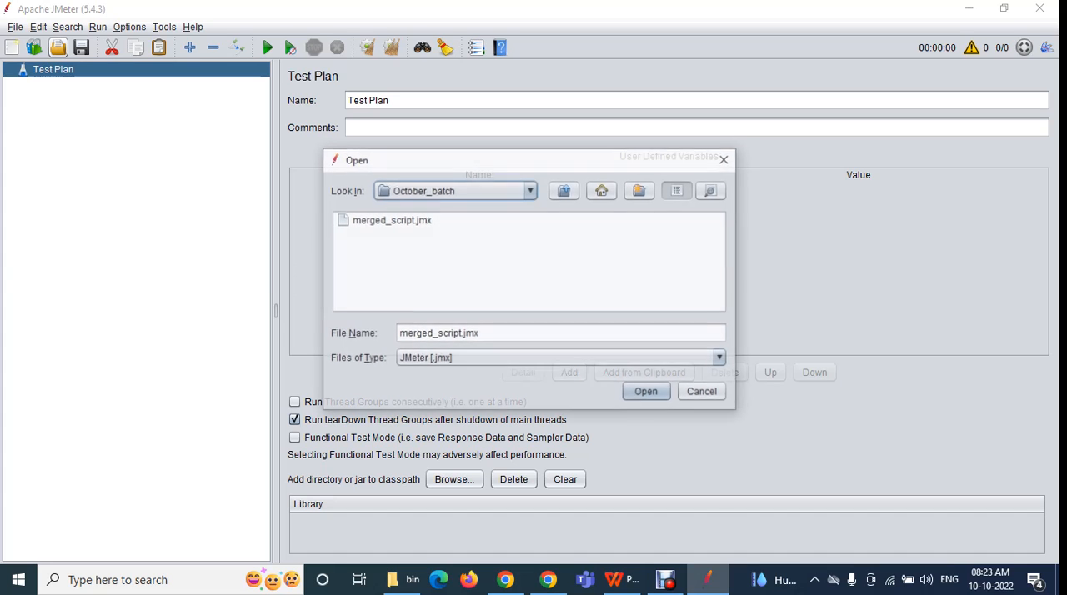
{"action": "left_click_drag", "start_coordinate": [484, 161], "coordinate": [319, 132]}
{"action": "left_click", "coordinate": [224, 191]}
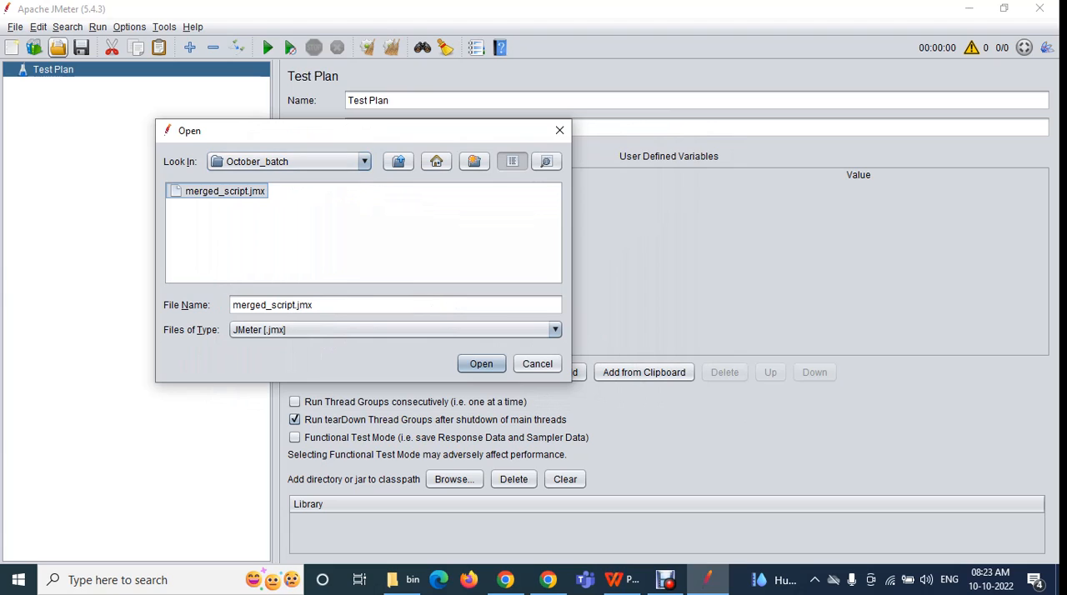
{"action": "left_click", "coordinate": [559, 130]}
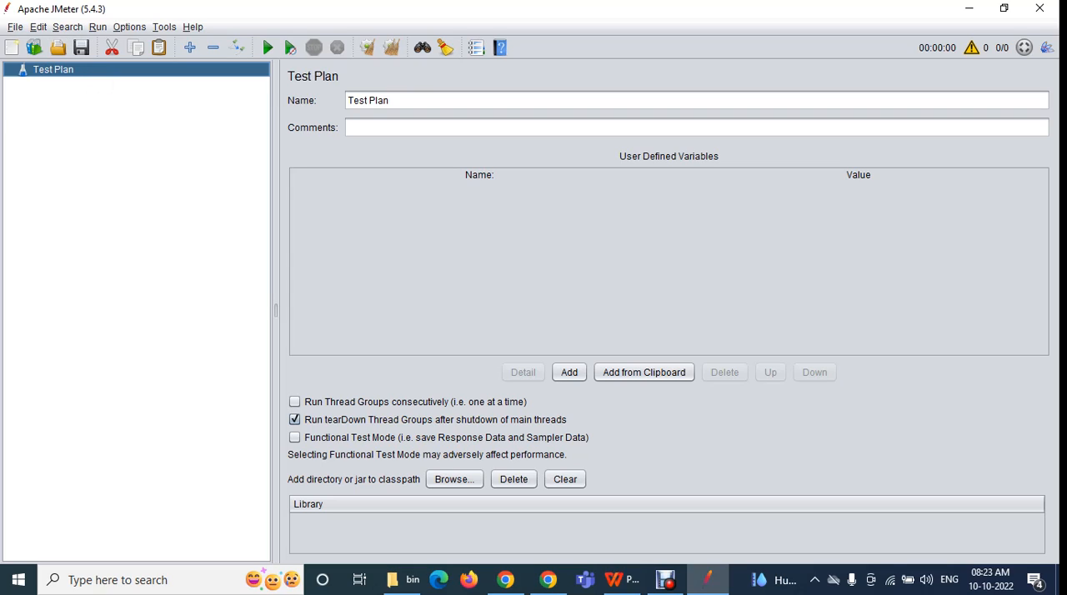
Start saving the test plan as aasvbsdvnsdbvmdznvbdz.jmx in October_batch, but cancel without saving
{"action": "left_click", "coordinate": [81, 48]}
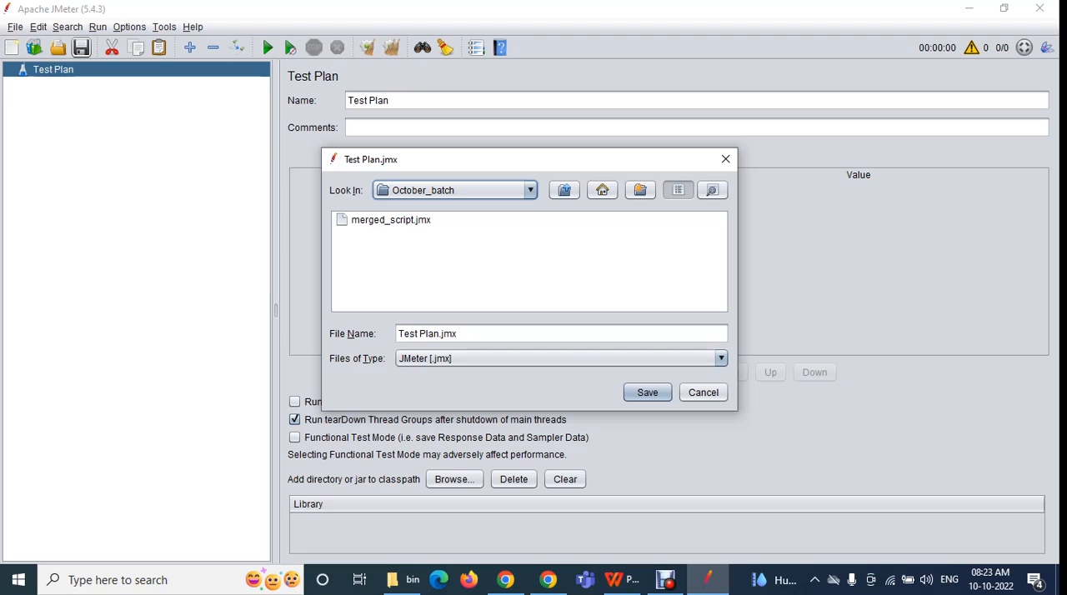
{"action": "left_click_drag", "start_coordinate": [440, 334], "coordinate": [397, 334]}
{"action": "type", "text": "aasvbsdvnsdbvmdznvbdz"}
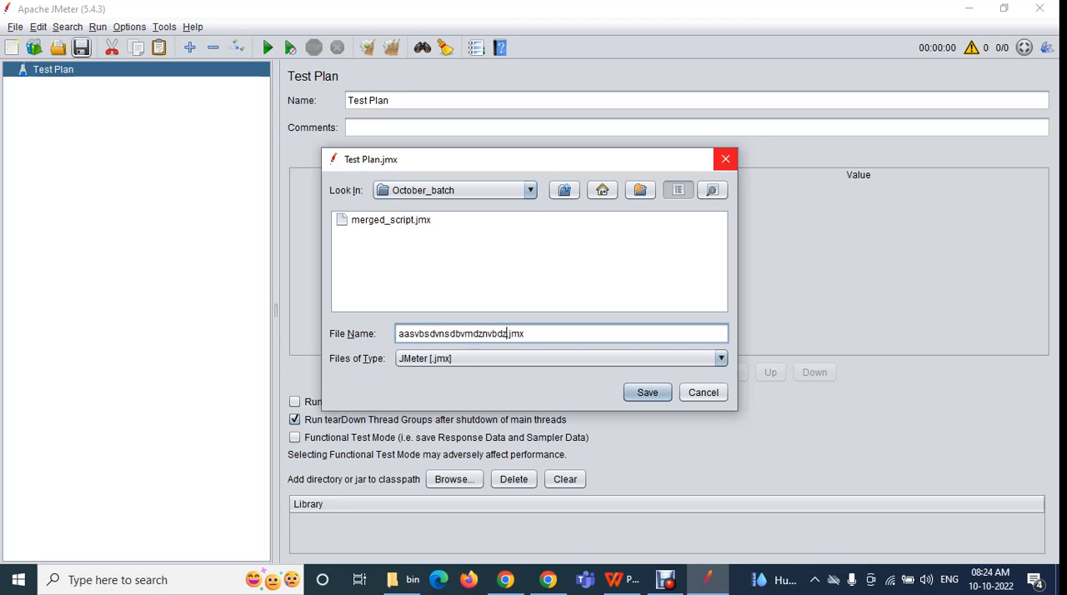
{"action": "left_click", "coordinate": [725, 159]}
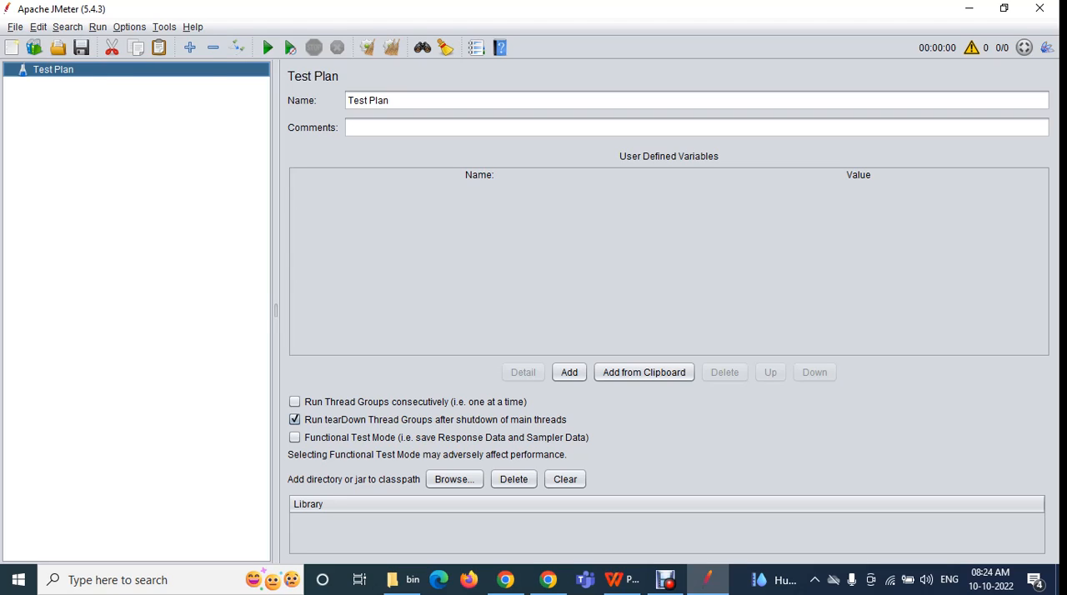
Review the Edit commands and the element categories that can be added to the Test Plan, from Listener to Non-Test Elements
{"action": "left_click", "coordinate": [39, 28]}
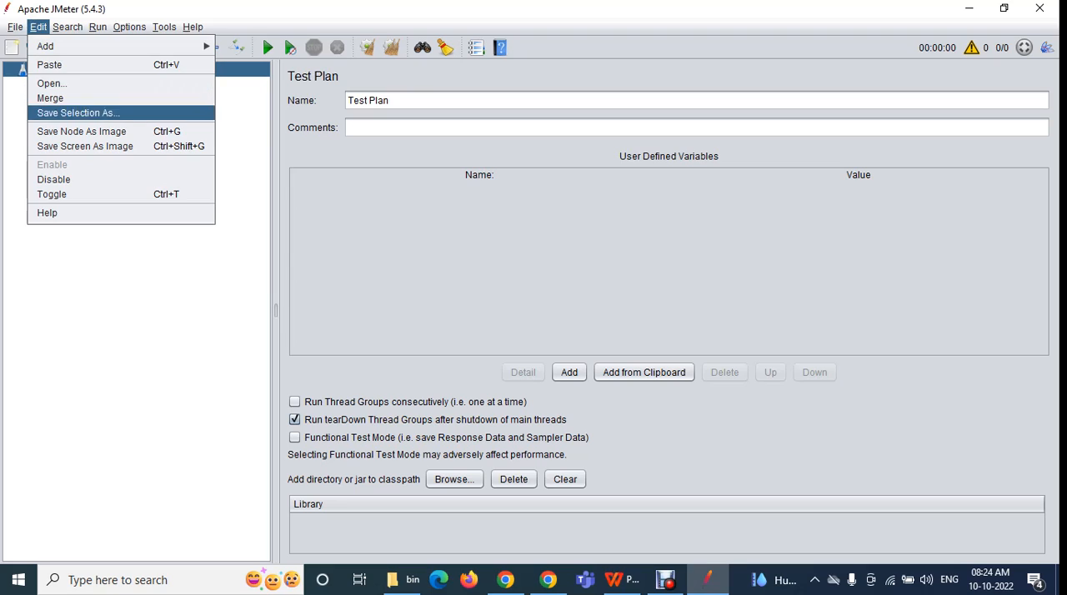
{"action": "mouse_move", "coordinate": [83, 46]}
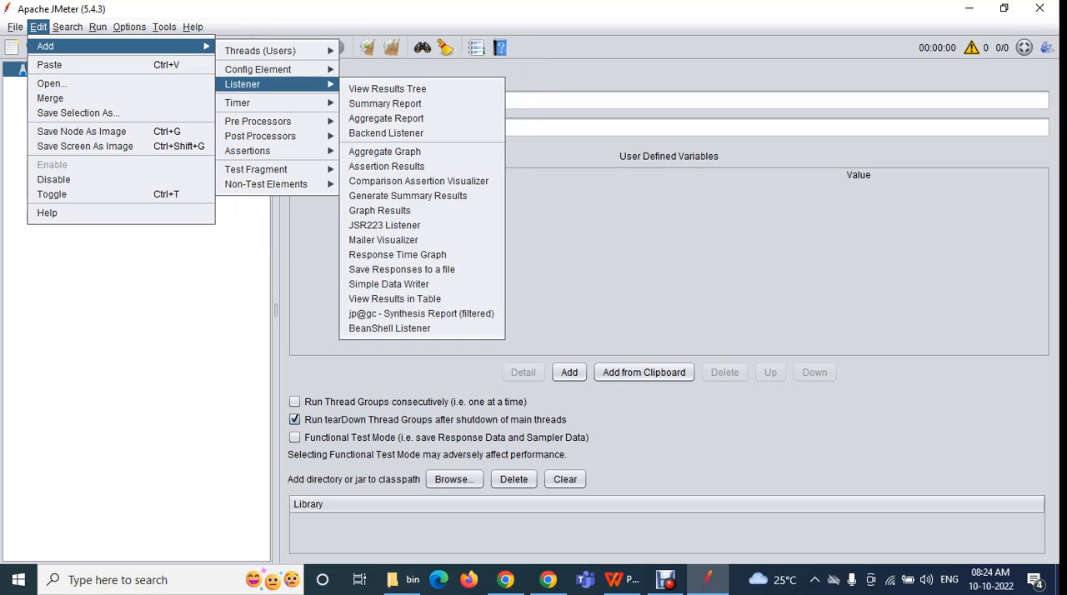
{"action": "mouse_move", "coordinate": [266, 183]}
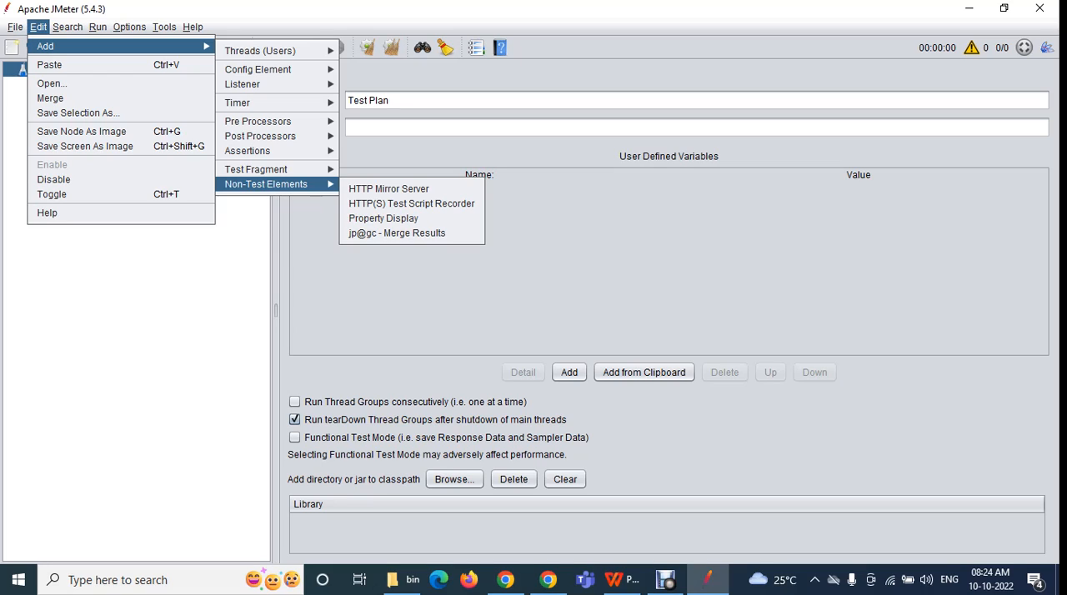
{"action": "key", "text": "Escape"}
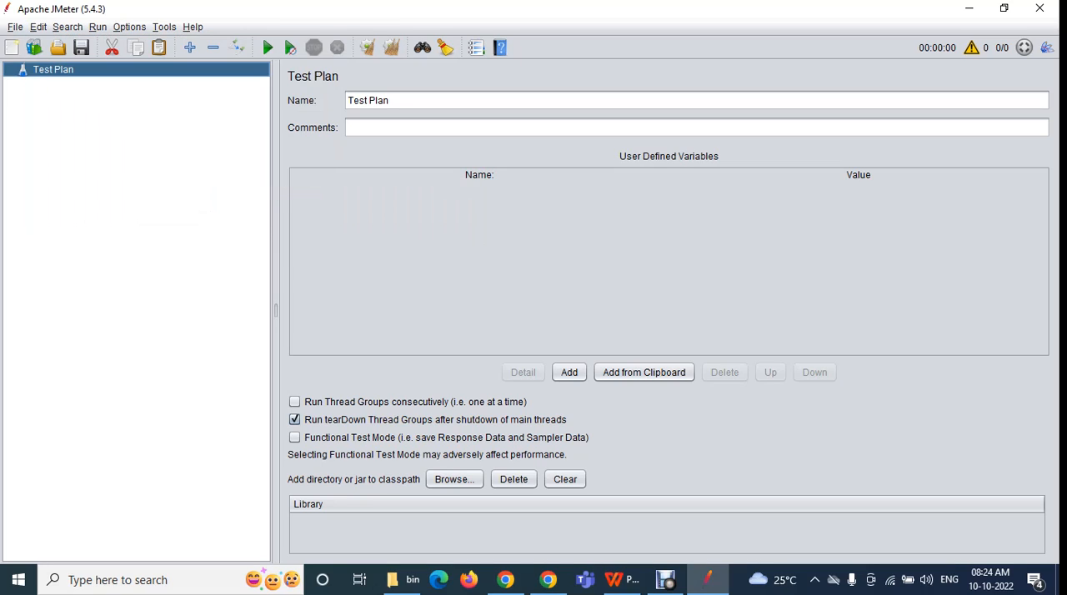
Add a standard Thread Group to the Test Plan through the Edit commands
{"action": "key", "text": "alt+e"}
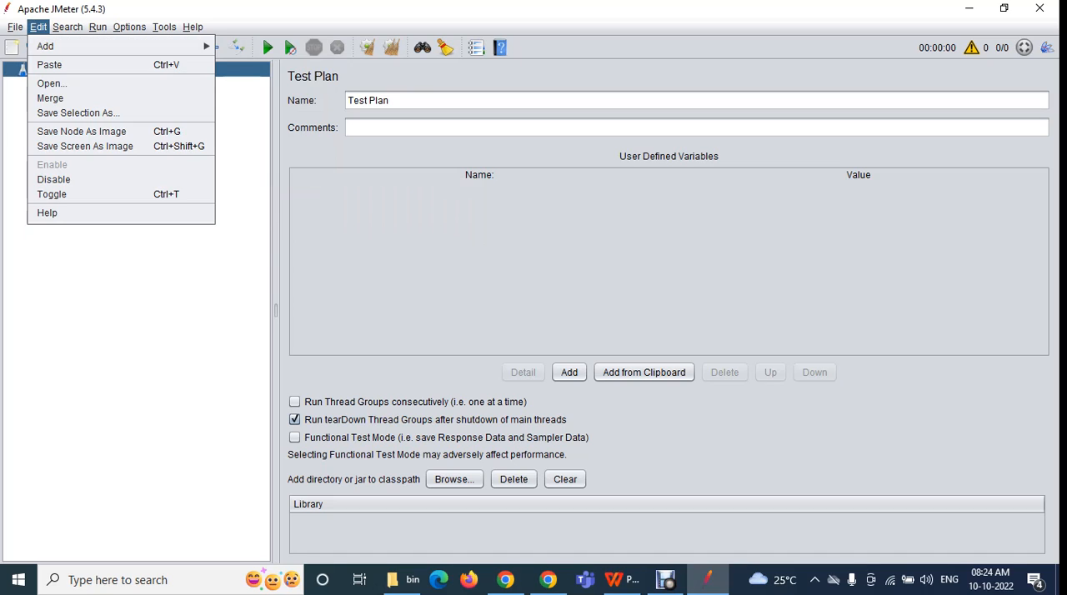
{"action": "key", "text": "Right"}
{"action": "mouse_move", "coordinate": [38, 28]}
{"action": "mouse_move", "coordinate": [46, 46]}
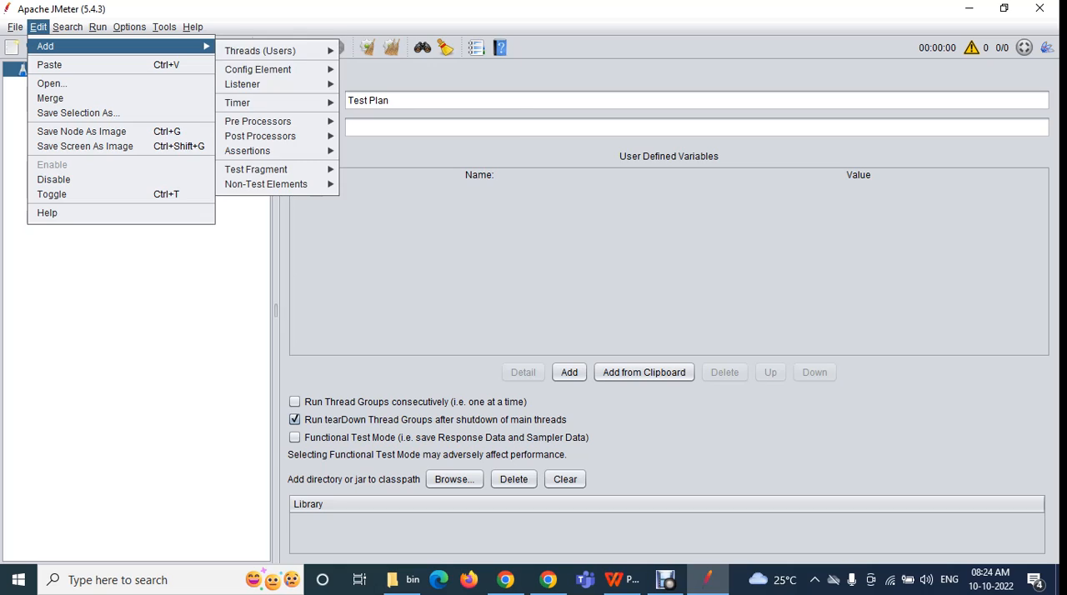
{"action": "mouse_move", "coordinate": [260, 52]}
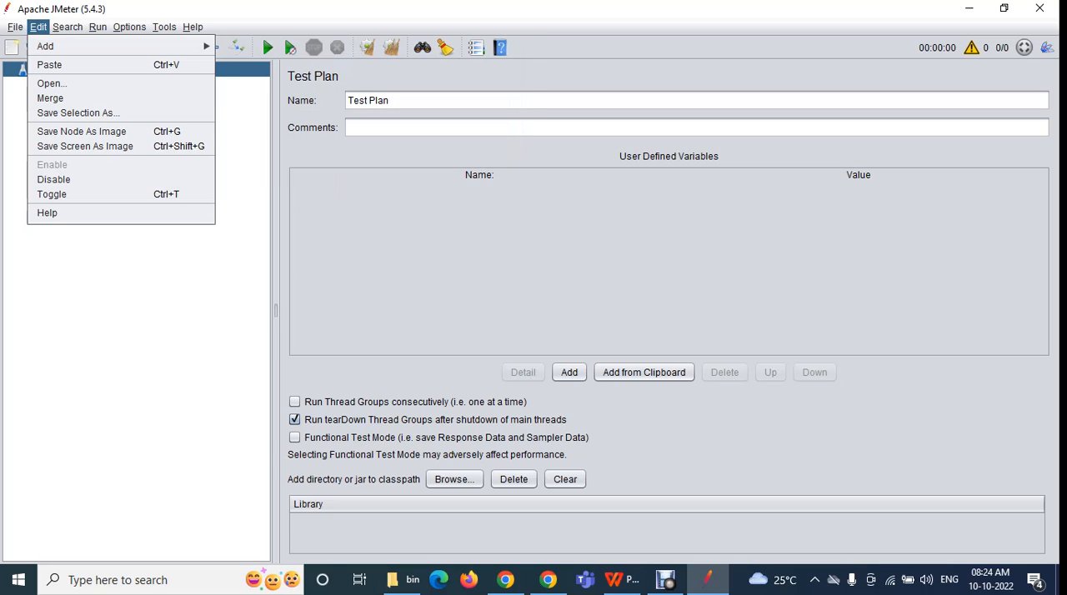
{"action": "left_click", "coordinate": [39, 28]}
{"action": "left_click", "coordinate": [38, 27]}
{"action": "mouse_move", "coordinate": [47, 47]}
{"action": "mouse_move", "coordinate": [260, 51]}
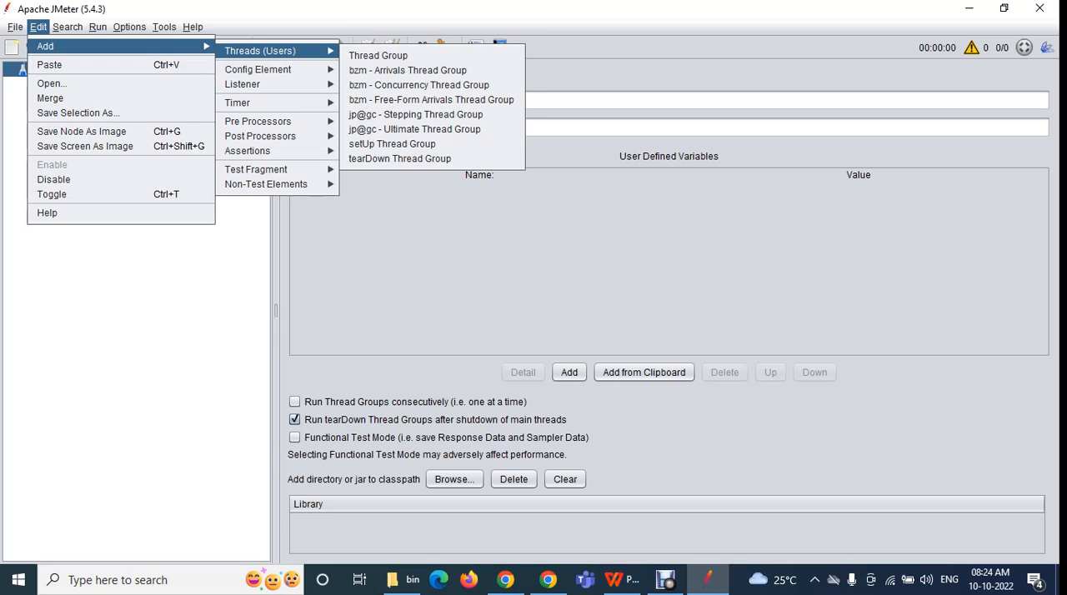
{"action": "left_click", "coordinate": [378, 55]}
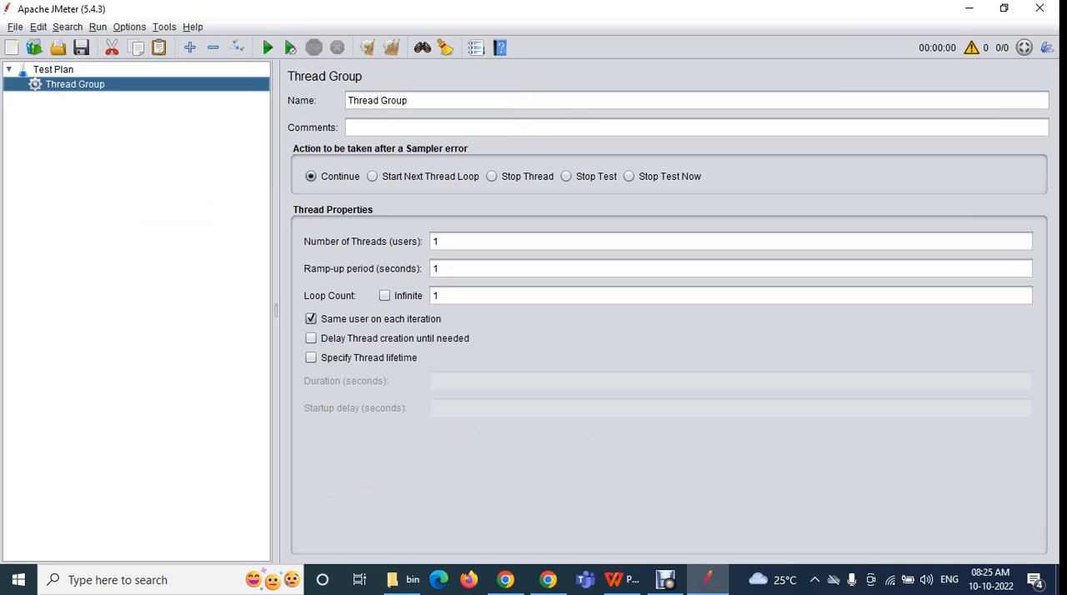
Compare the Test Plan and Thread Group settings, and add a Uniform Random Timer directly under the Test Plan
{"action": "left_click", "coordinate": [54, 70]}
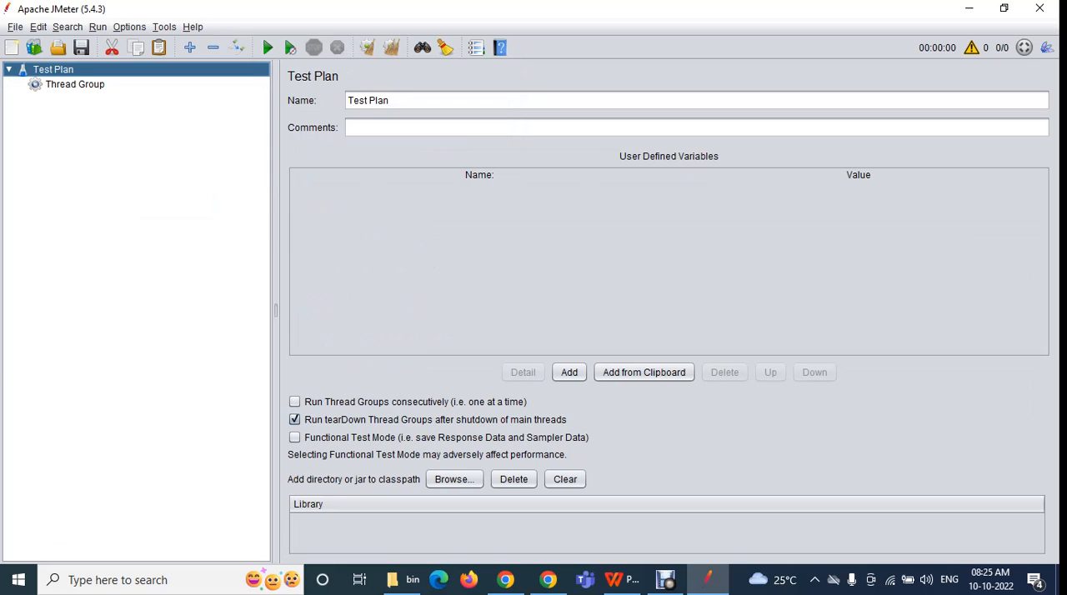
{"action": "left_click", "coordinate": [75, 84]}
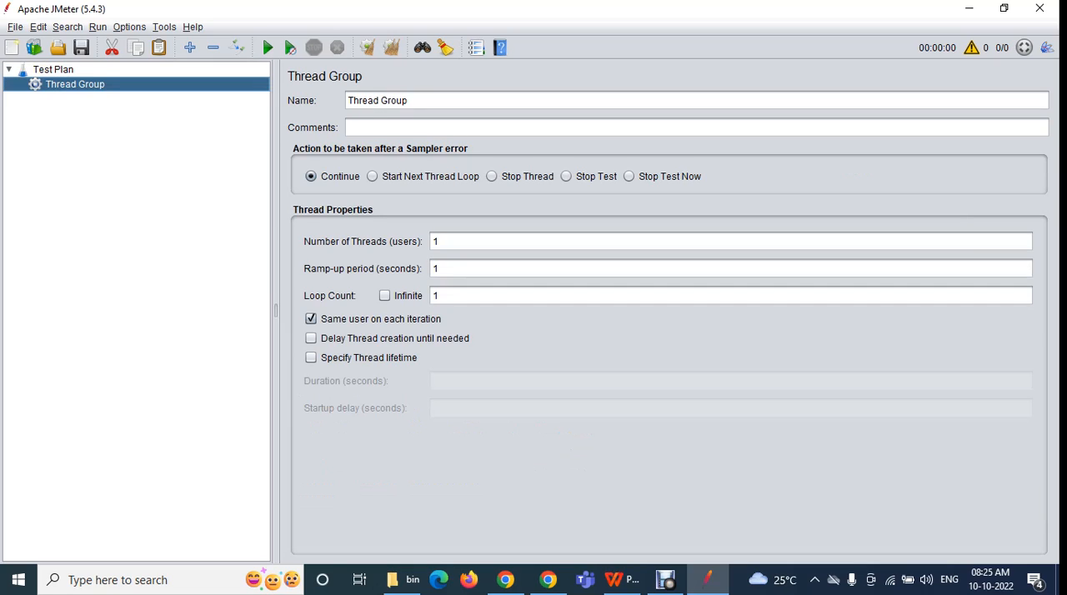
{"action": "left_click", "coordinate": [53, 70]}
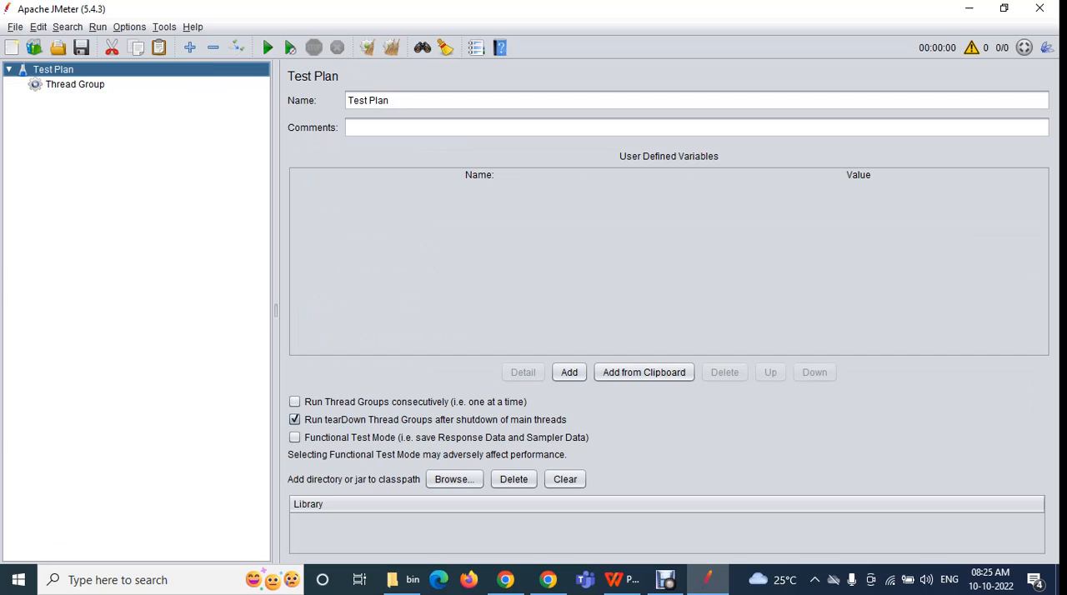
{"action": "left_click", "coordinate": [39, 27]}
{"action": "mouse_move", "coordinate": [67, 28]}
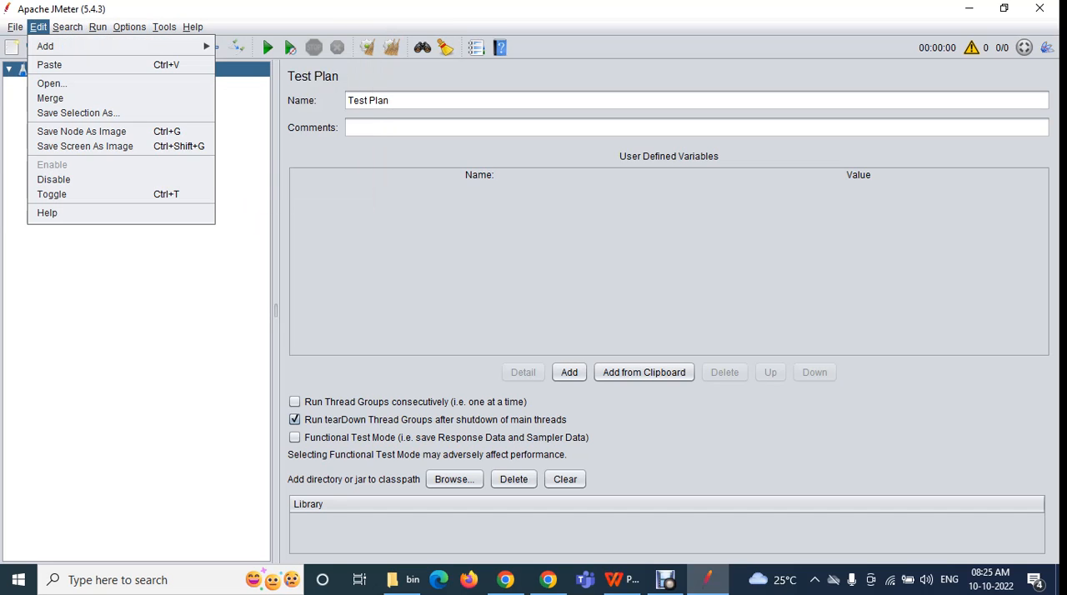
{"action": "mouse_move", "coordinate": [47, 47]}
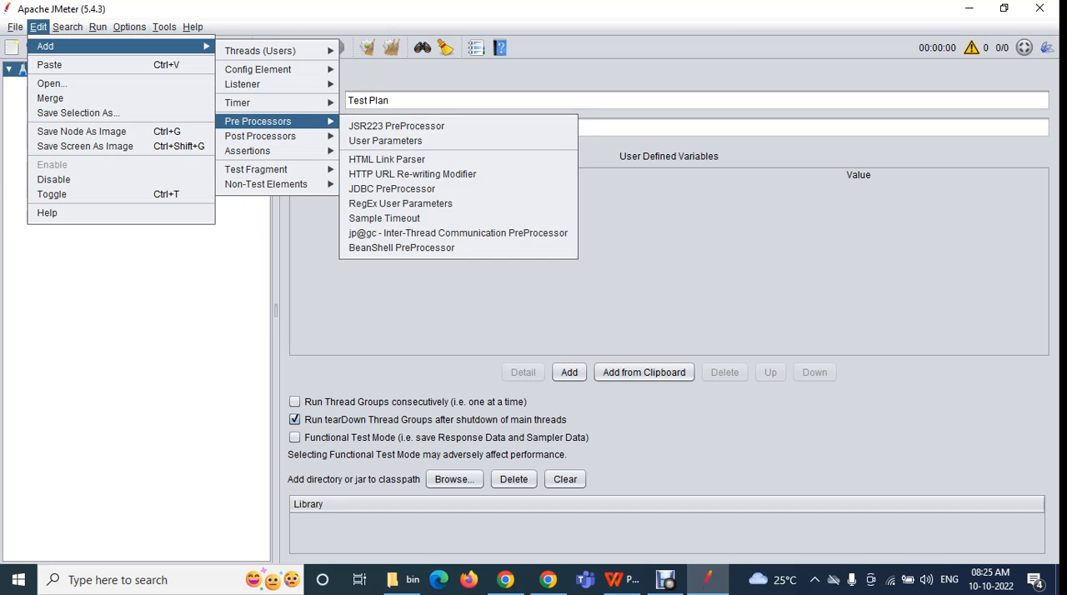
{"action": "mouse_move", "coordinate": [236, 103]}
{"action": "left_click", "coordinate": [398, 121]}
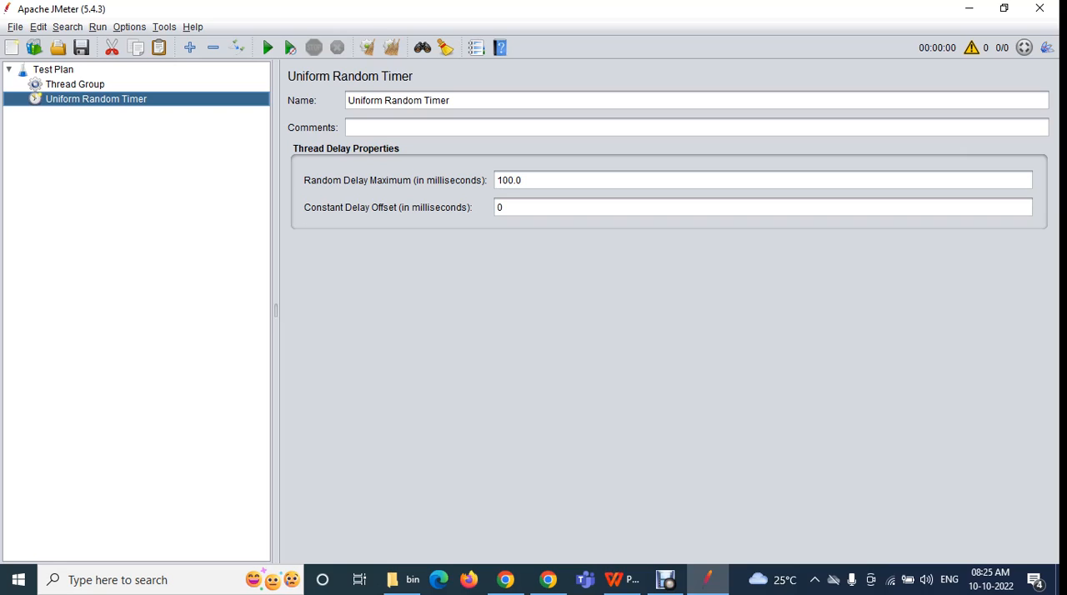
View the Thread Group settings, return to the Test Plan and review its addable element categories without adding anything
{"action": "left_click", "coordinate": [75, 84]}
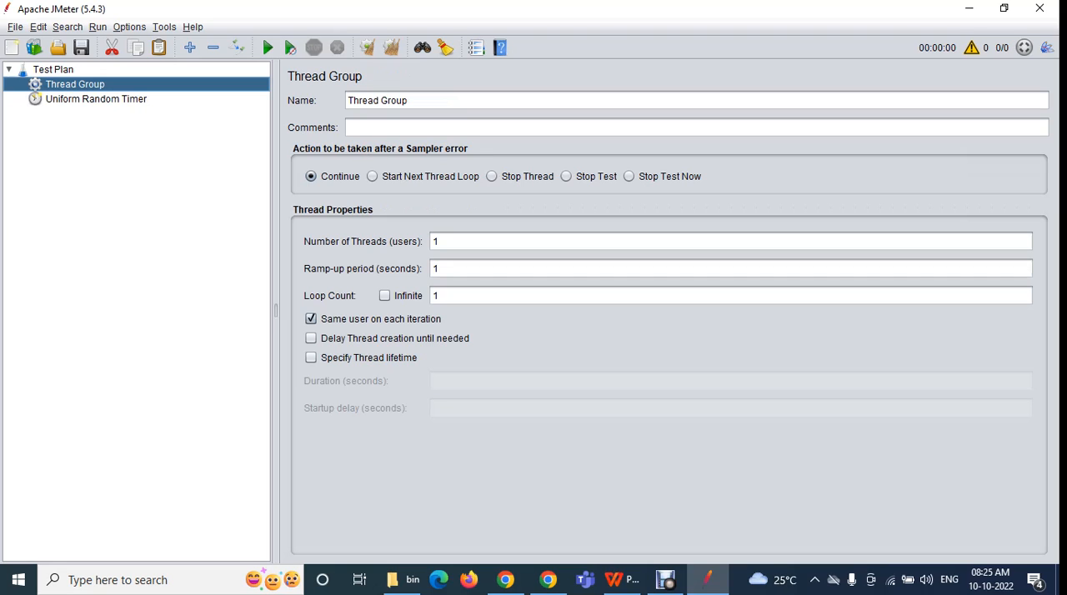
{"action": "left_click", "coordinate": [54, 70]}
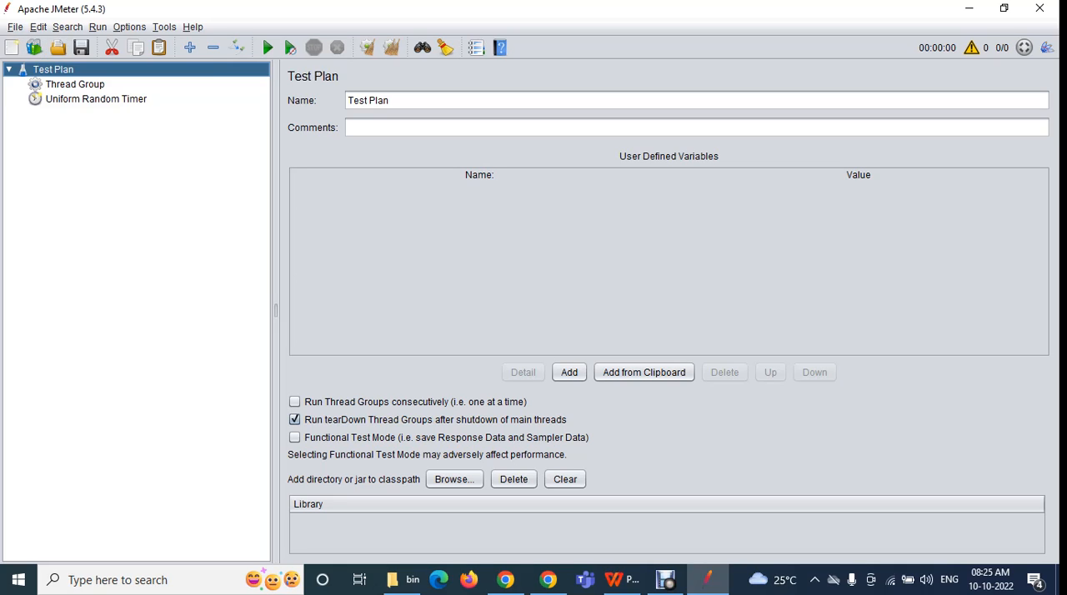
{"action": "left_click", "coordinate": [39, 26]}
{"action": "mouse_move", "coordinate": [45, 46]}
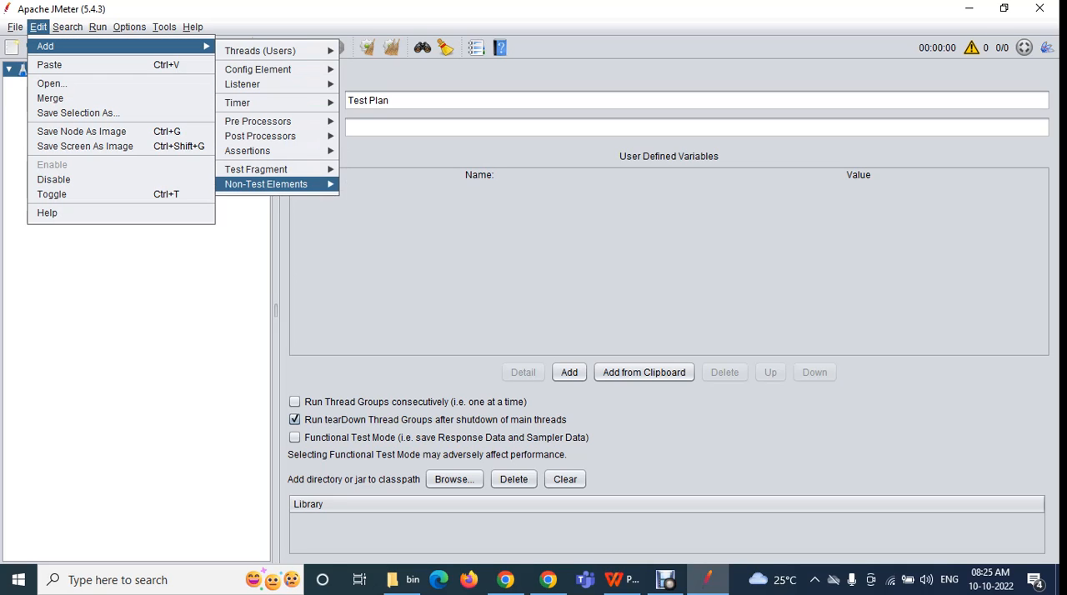
{"action": "mouse_move", "coordinate": [266, 183]}
{"action": "key", "text": "Escape"}
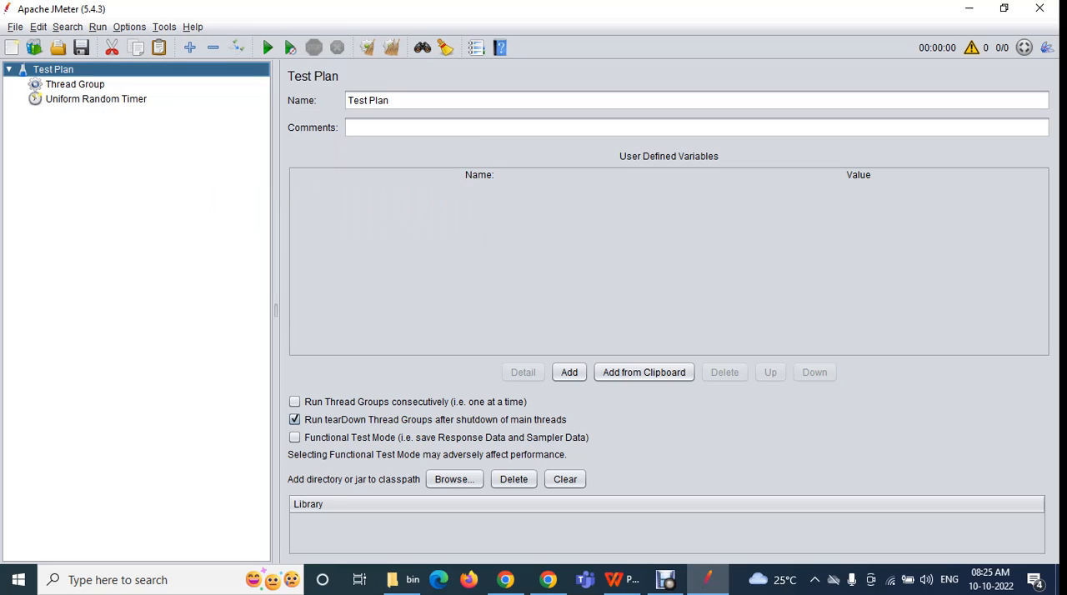
Compare the Test Plan node's context commands with the Edit commands
{"action": "right_click", "coordinate": [61, 73]}
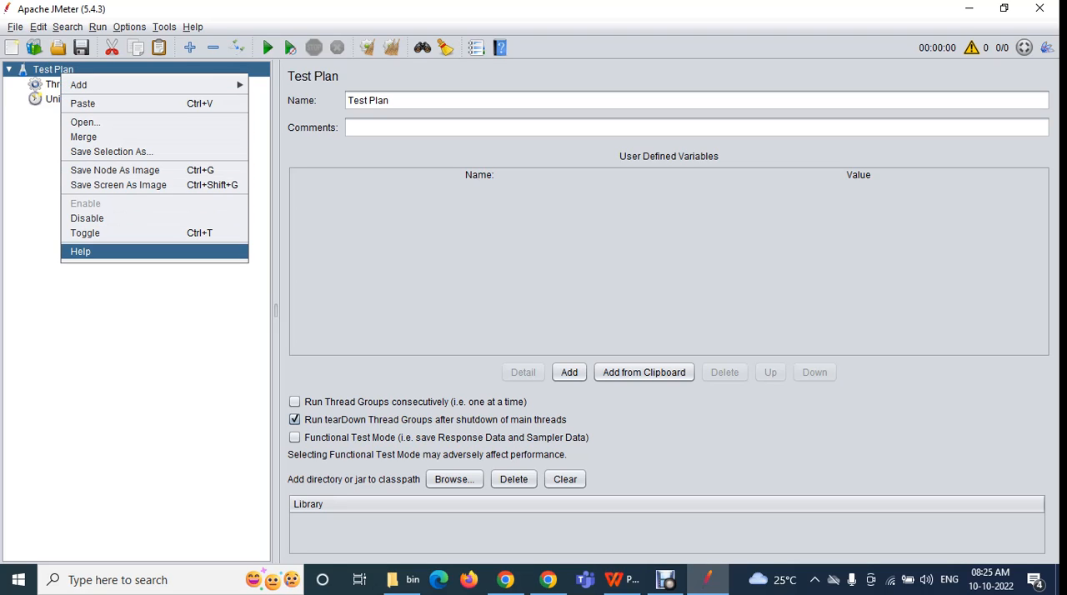
{"action": "left_click", "coordinate": [38, 27]}
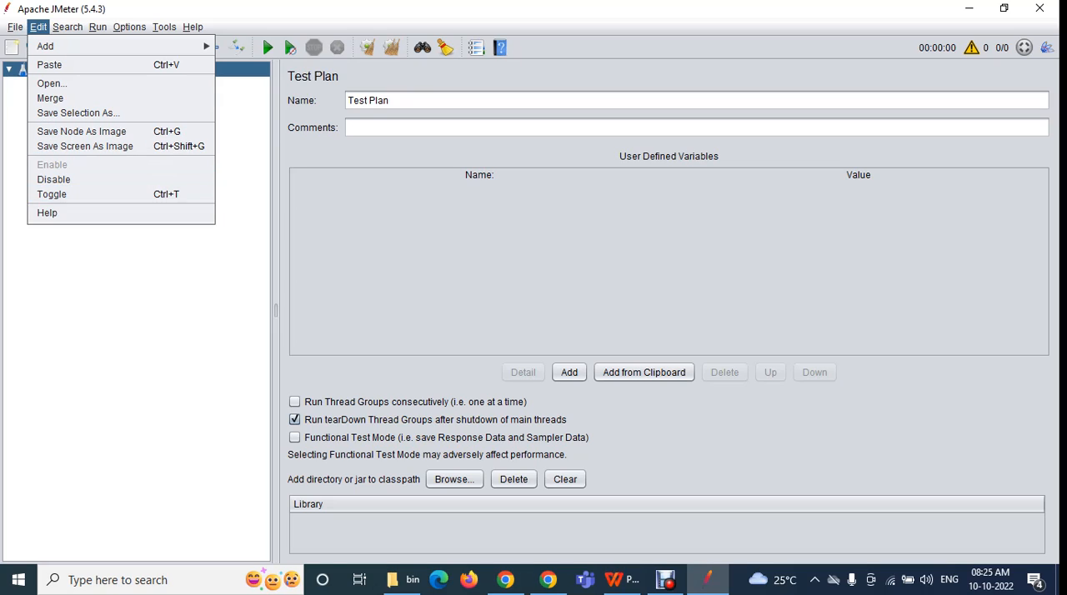
{"action": "left_click", "coordinate": [112, 260]}
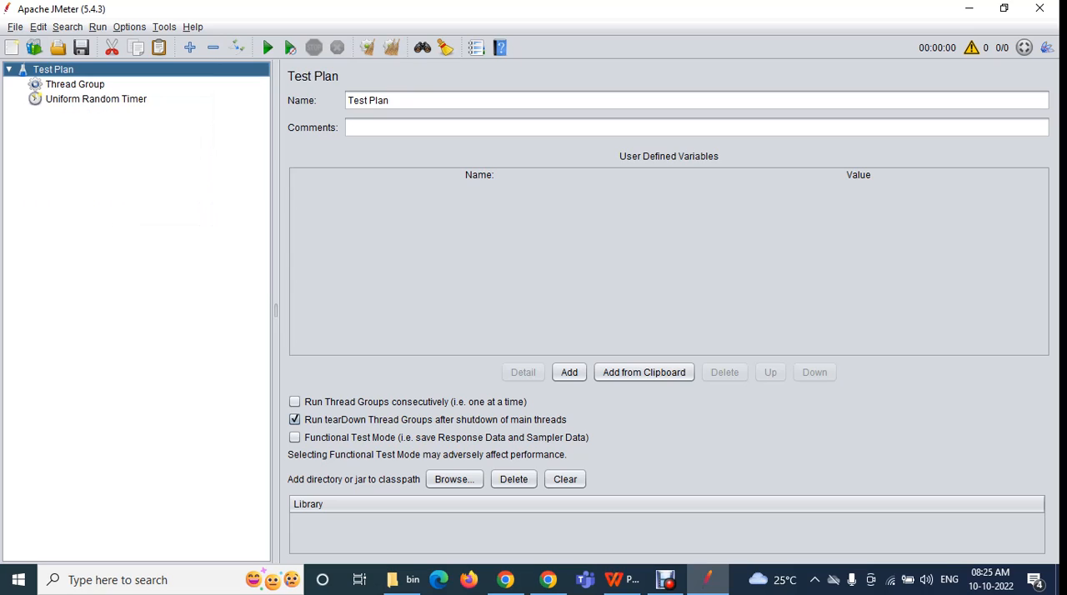
{"action": "right_click", "coordinate": [48, 70]}
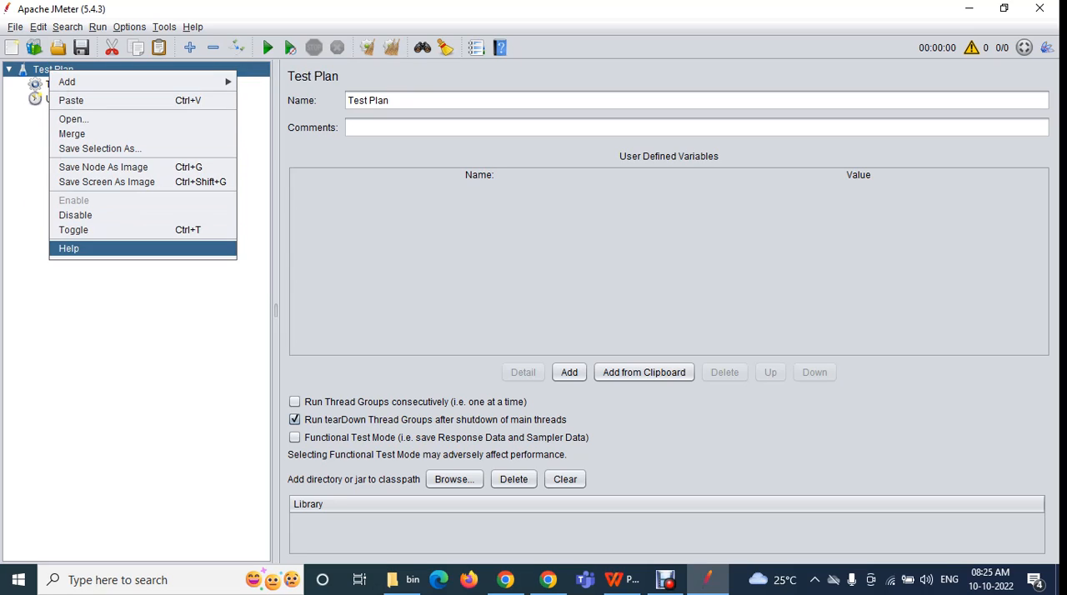
{"action": "left_click", "coordinate": [55, 69]}
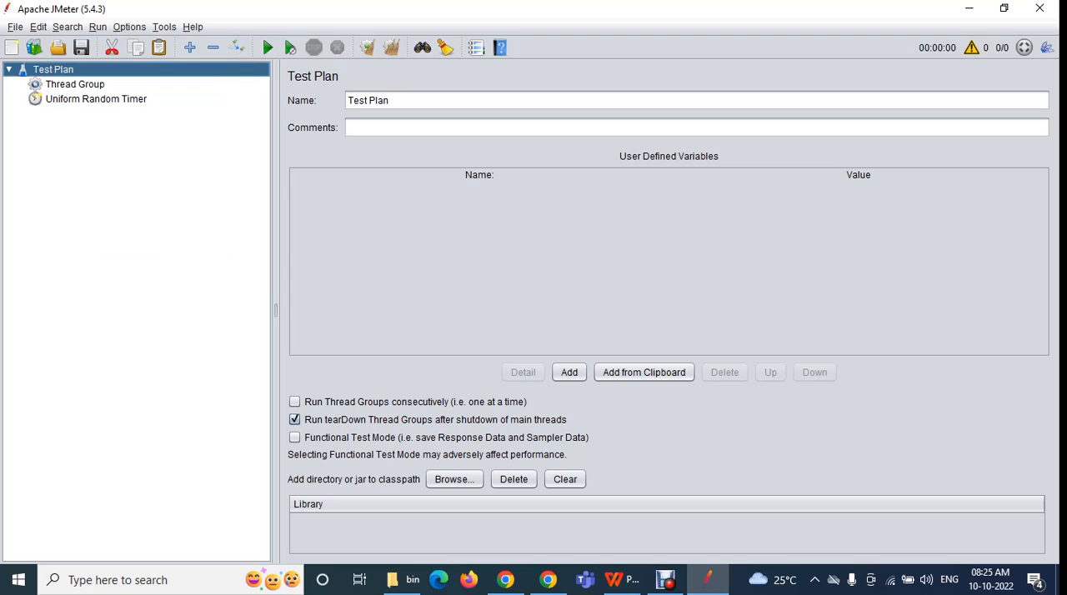
{"action": "right_click", "coordinate": [32, 72]}
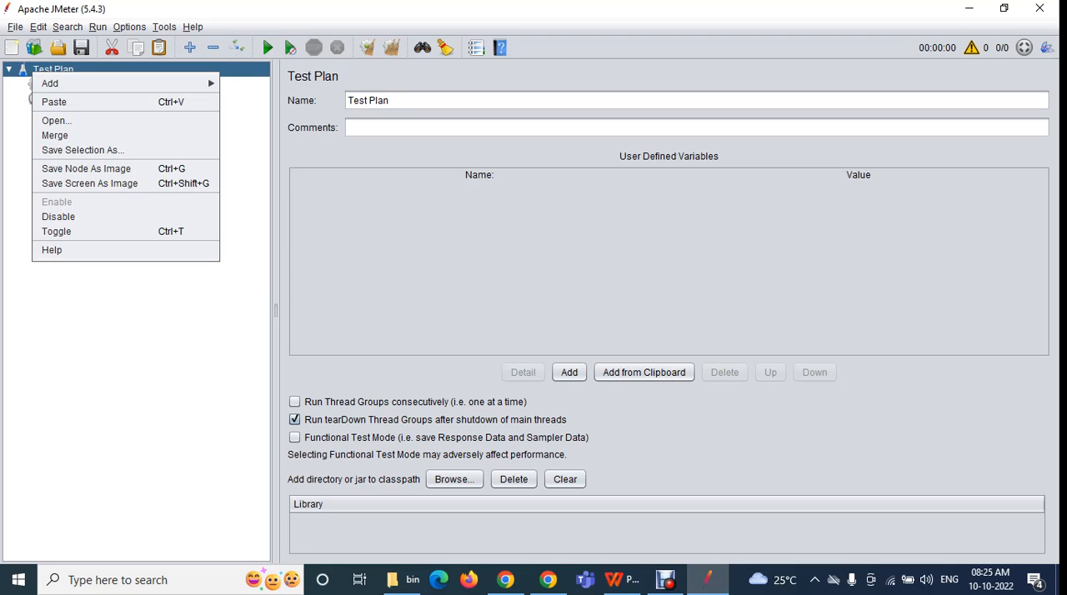
{"action": "left_click", "coordinate": [44, 66]}
Add a second Thread Group to the Test Plan using the node's context commands
{"action": "right_click", "coordinate": [44, 66]}
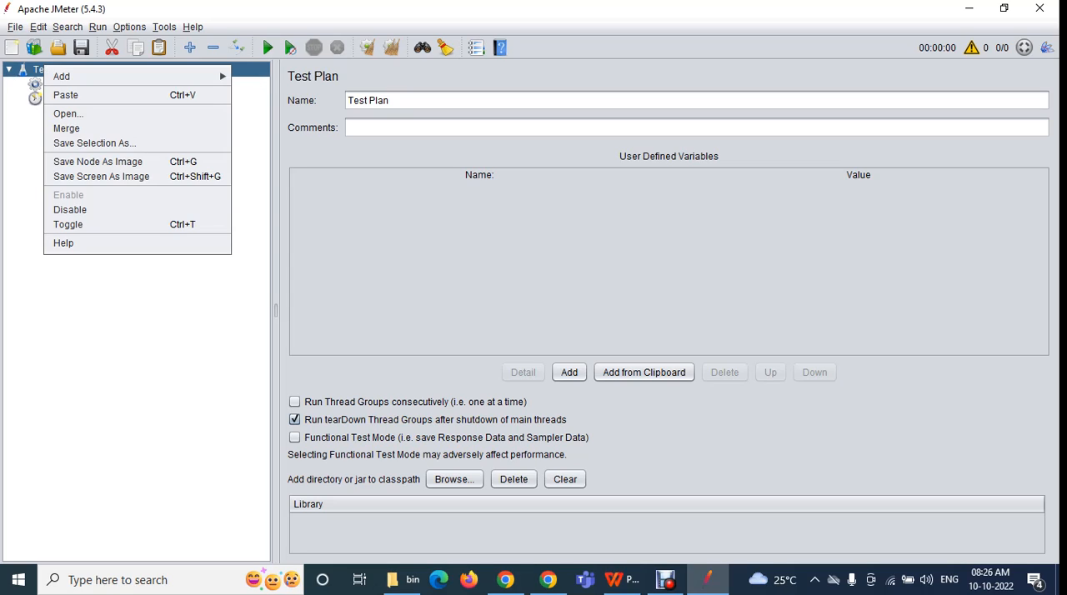
{"action": "mouse_move", "coordinate": [84, 76]}
{"action": "mouse_move", "coordinate": [277, 81]}
{"action": "left_click", "coordinate": [395, 86]}
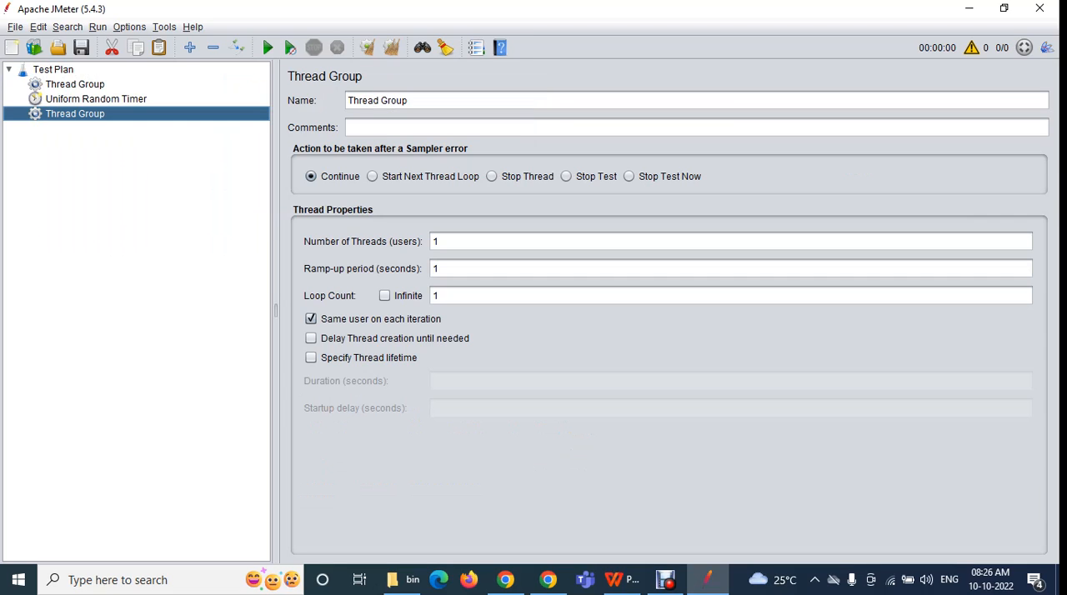
Add an HTTP Cookie Manager config element under the Test Plan from the node's context commands
{"action": "left_click", "coordinate": [53, 69]}
{"action": "right_click", "coordinate": [53, 70]}
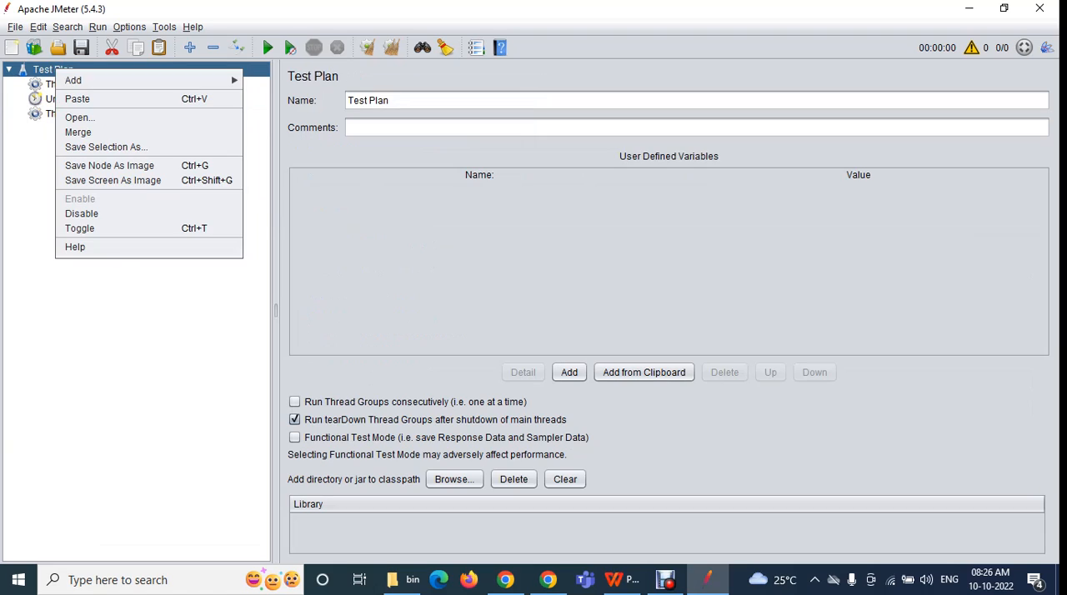
{"action": "mouse_move", "coordinate": [83, 80]}
{"action": "mouse_move", "coordinate": [286, 104]}
{"action": "left_click", "coordinate": [583, 136]}
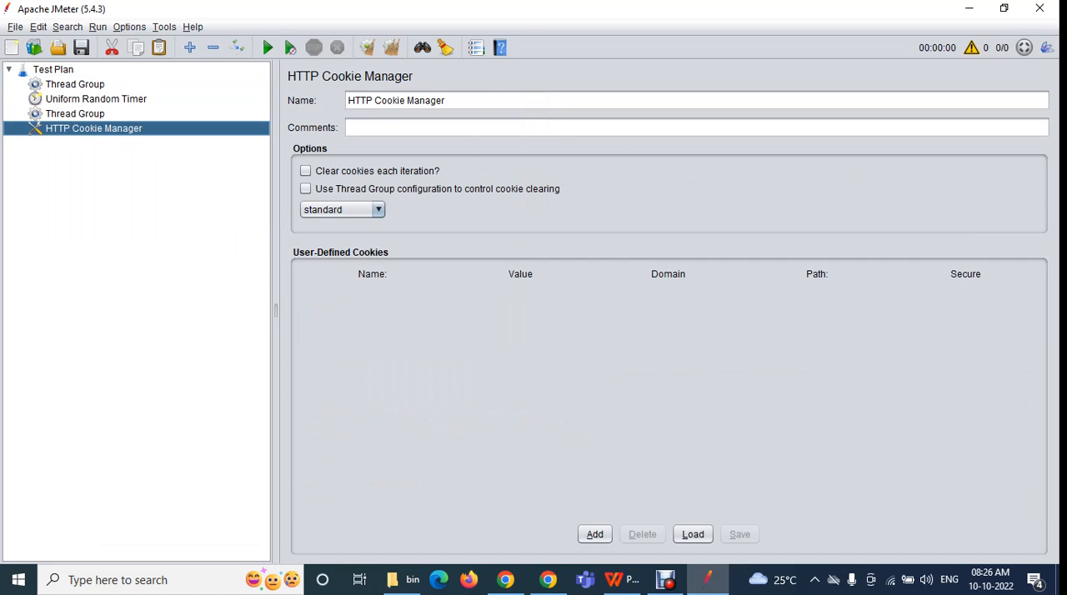
Delete both Thread Groups, the Uniform Random Timer and the HTTP Cookie Manager from the Test Plan together
{"action": "left_click", "coordinate": [75, 84]}
{"action": "key", "text": "shift+Down"}
{"action": "key", "text": "shift+Down"}
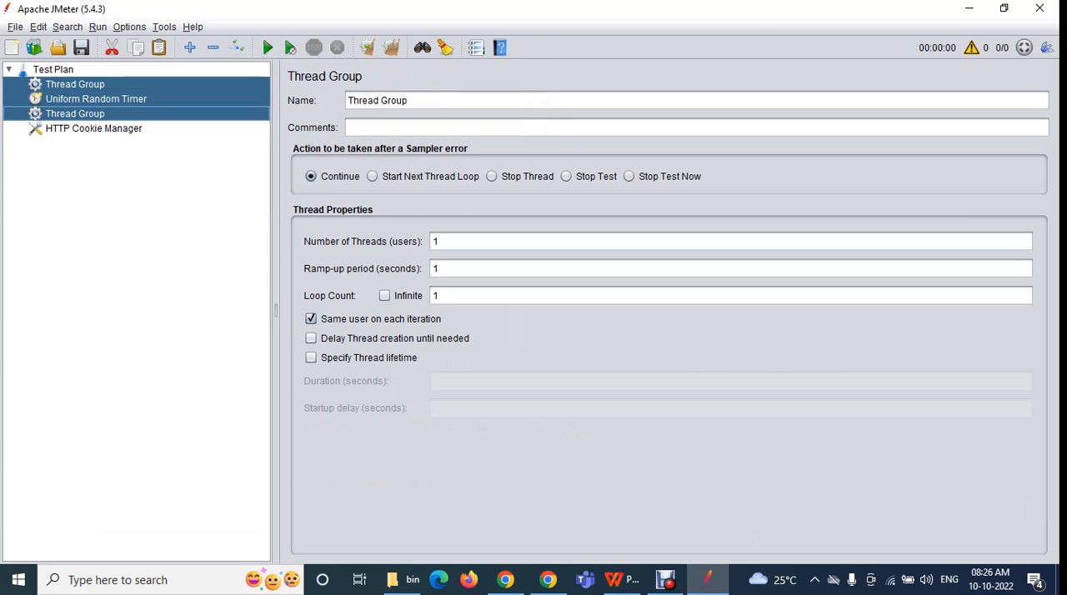
{"action": "key", "text": "shift+Down"}
{"action": "key", "text": "Delete"}
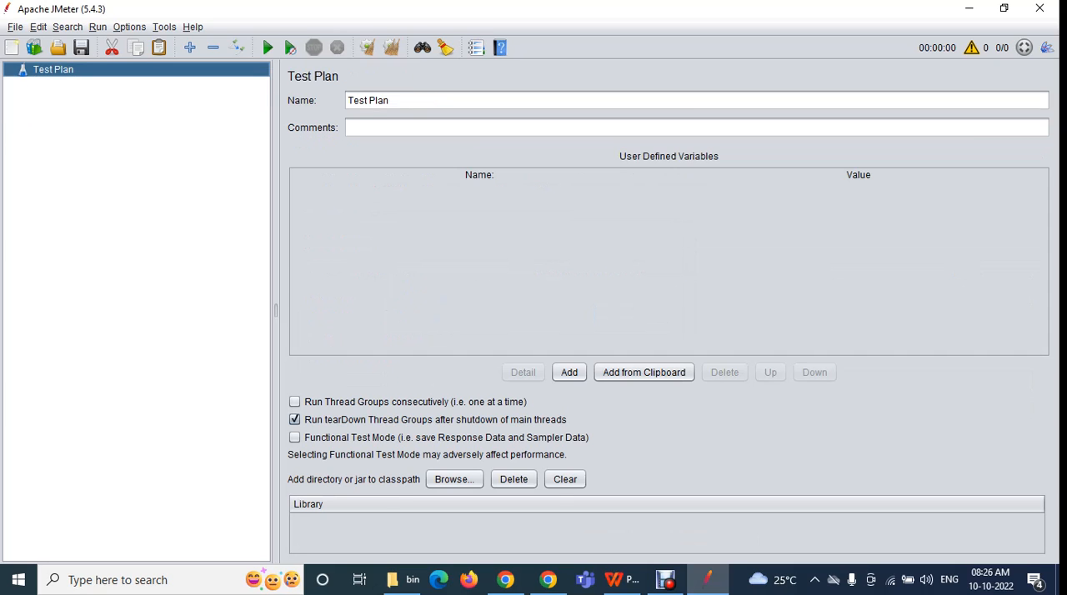
Look over the Edit commands for the empty Test Plan and add a Thread Group to it
{"action": "left_click", "coordinate": [39, 28]}
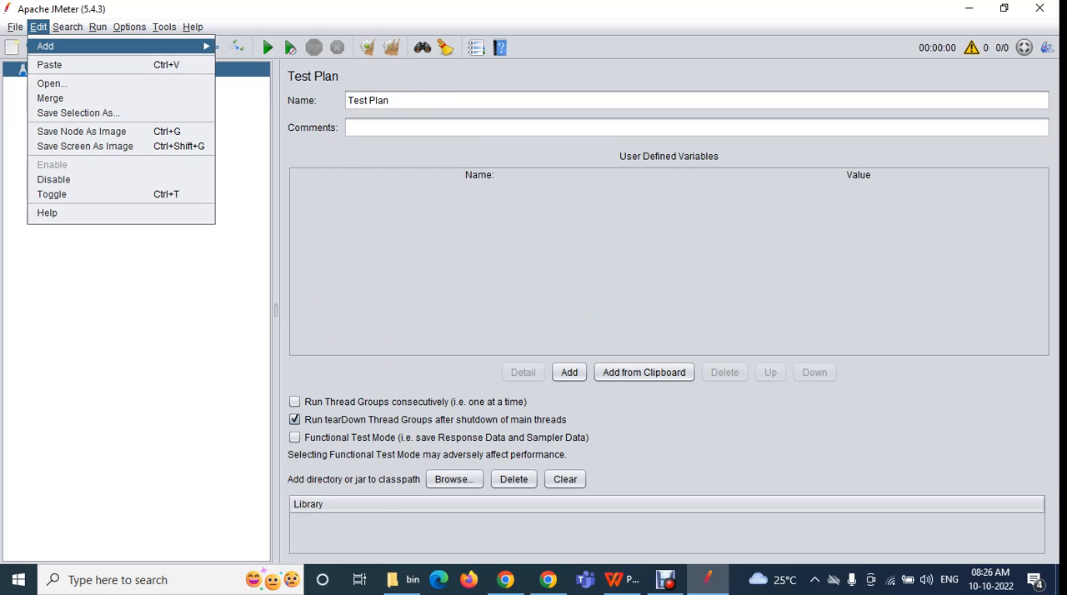
{"action": "mouse_move", "coordinate": [47, 47]}
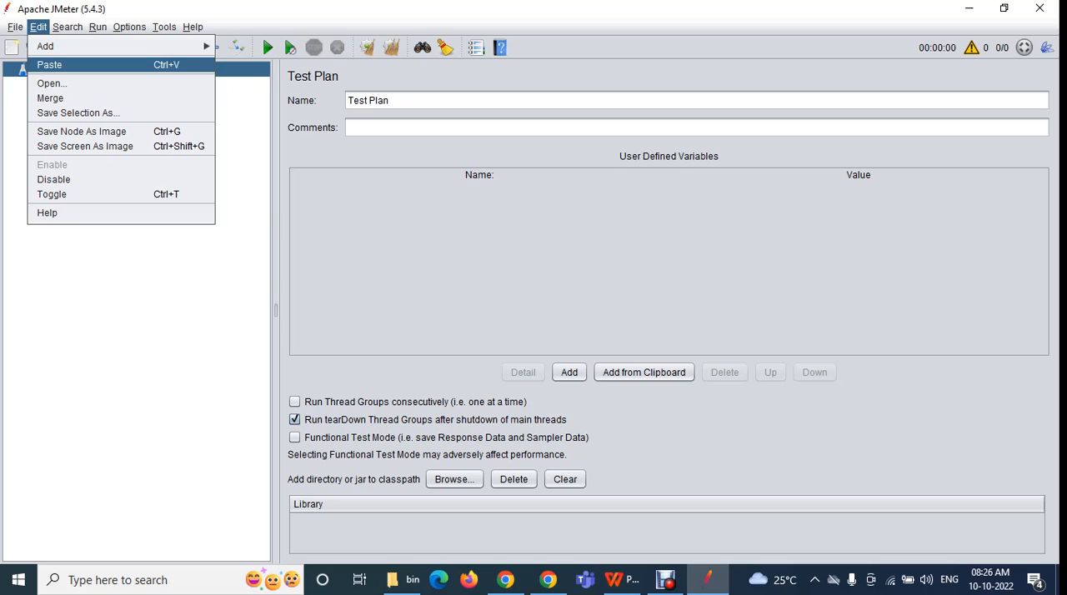
{"action": "key", "text": "Escape"}
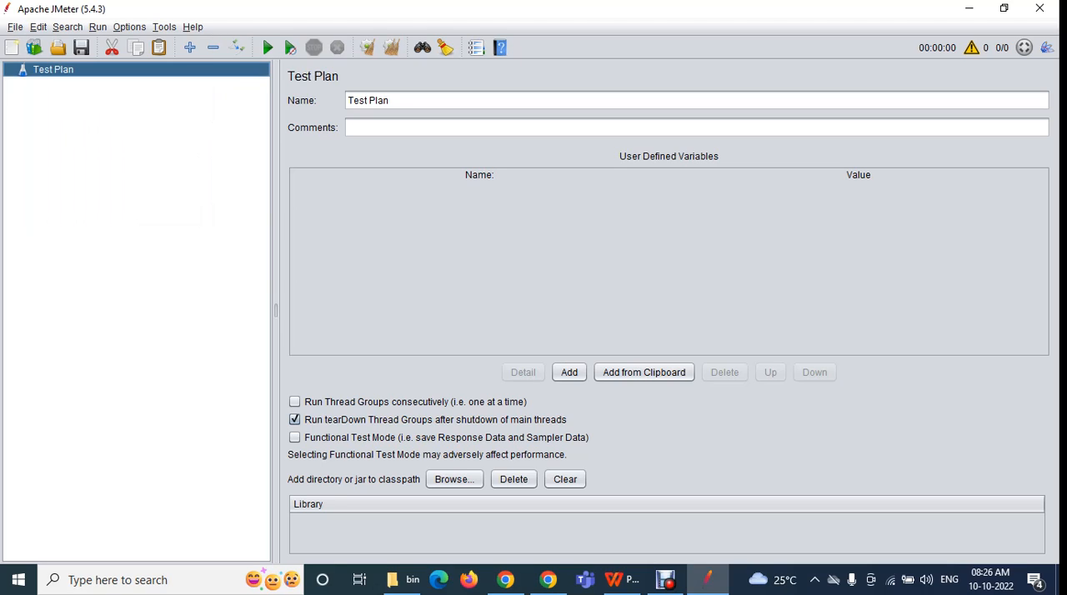
{"action": "right_click", "coordinate": [54, 70]}
{"action": "mouse_move", "coordinate": [73, 81]}
{"action": "mouse_move", "coordinate": [288, 87]}
{"action": "left_click", "coordinate": [405, 91]}
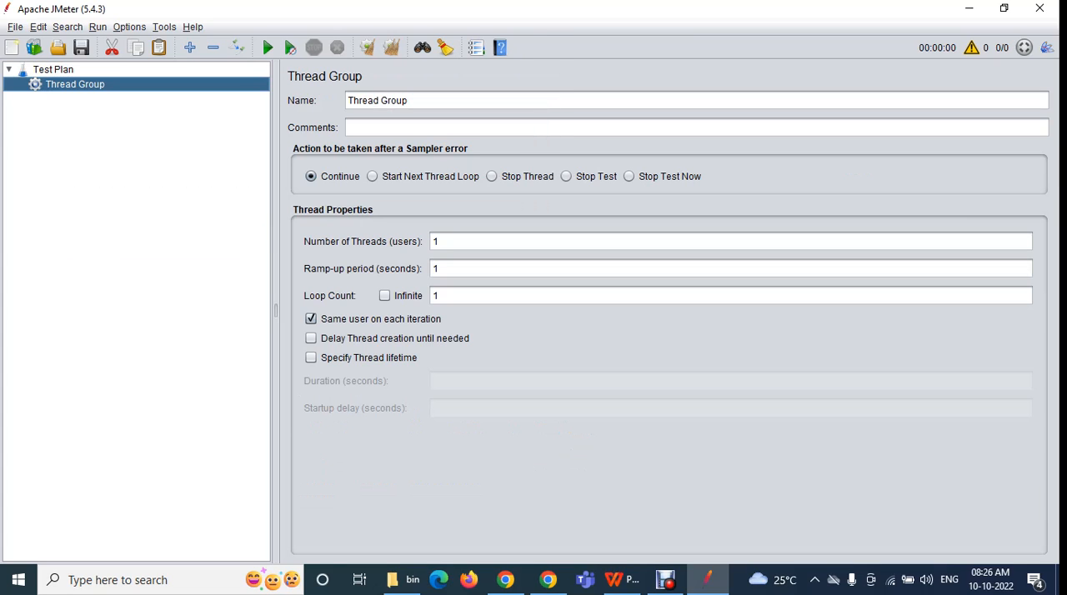
Add a second Thread Group directly under the Test Plan
{"action": "left_click", "coordinate": [53, 70]}
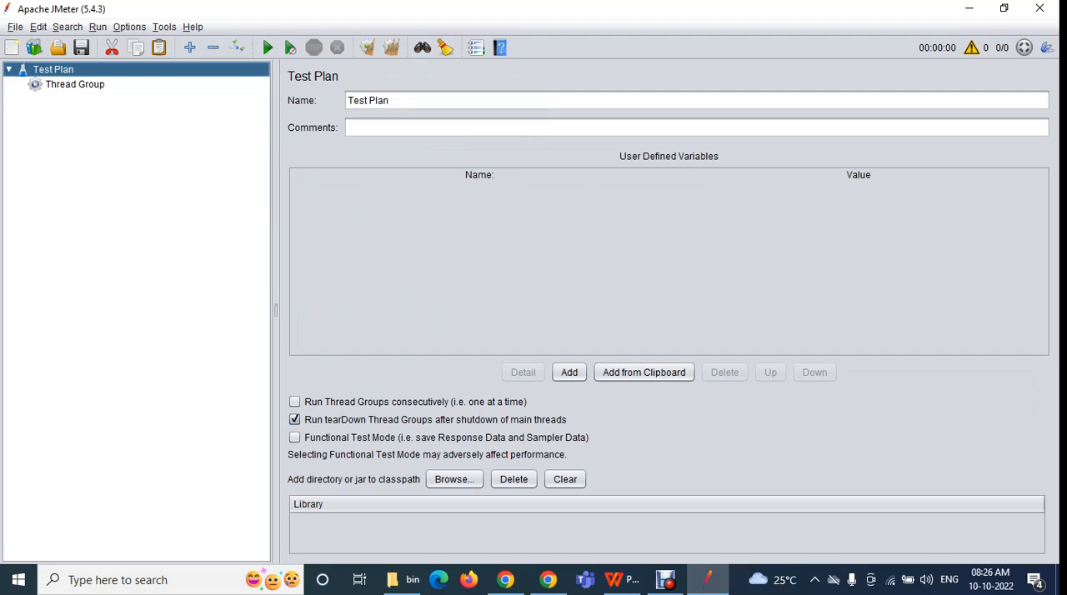
{"action": "right_click", "coordinate": [52, 72]}
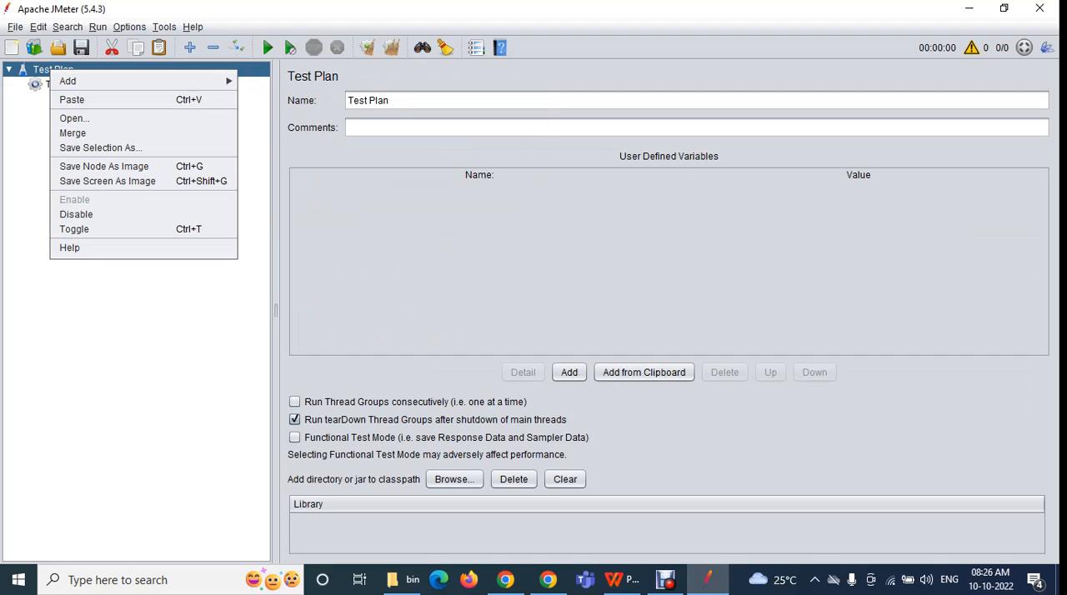
{"action": "mouse_move", "coordinate": [67, 80]}
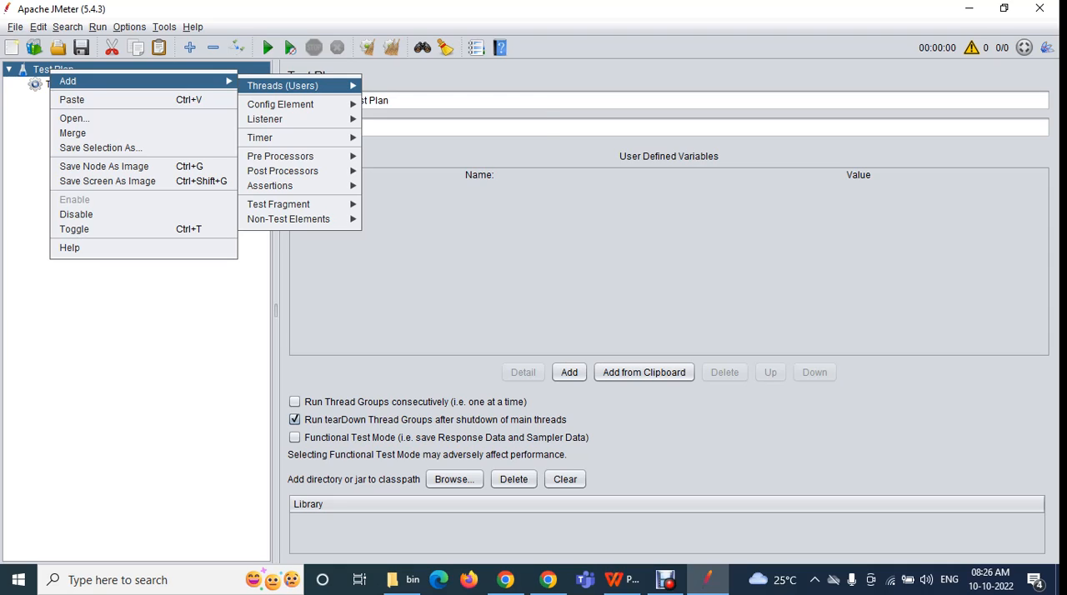
{"action": "mouse_move", "coordinate": [282, 86]}
{"action": "left_click", "coordinate": [400, 90]}
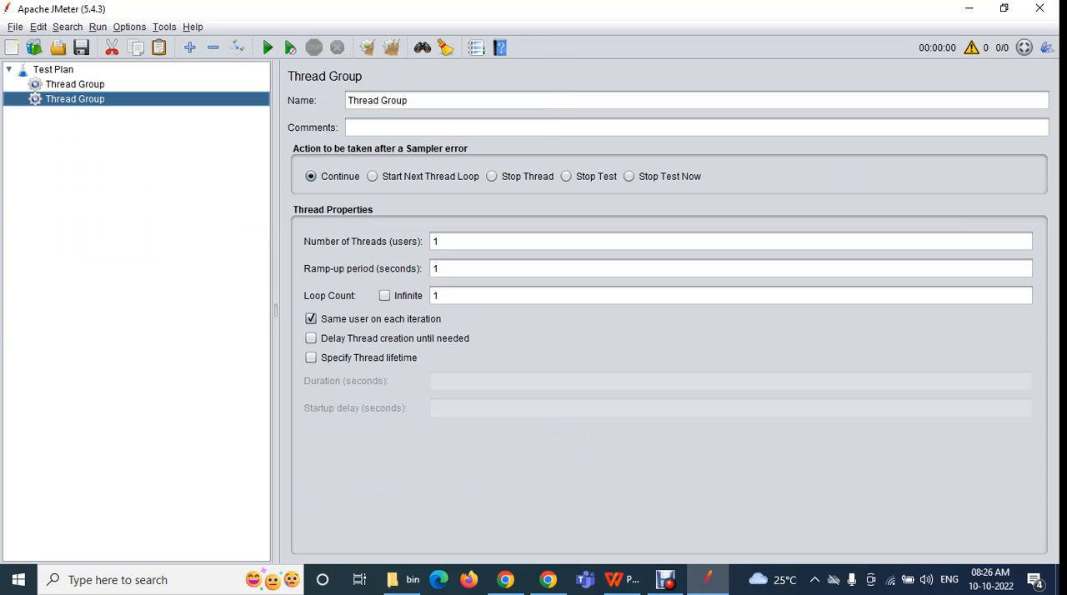
Copy both Thread Groups together, paste them under the Test Plan and check the pasted copies
{"action": "left_click", "coordinate": [75, 85]}
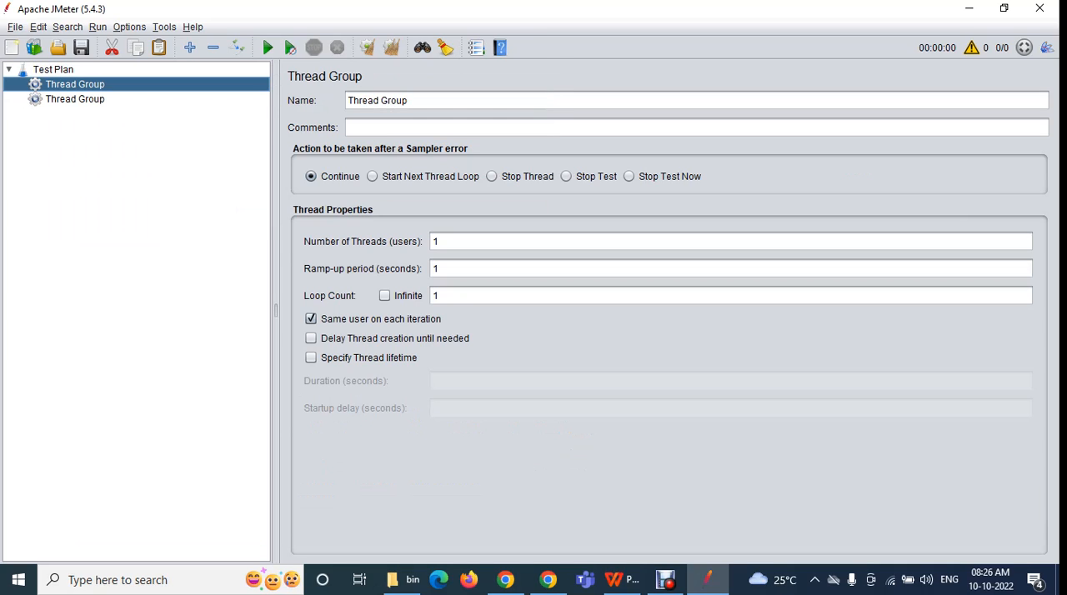
{"action": "left_click", "coordinate": [75, 99], "text": "ctrl"}
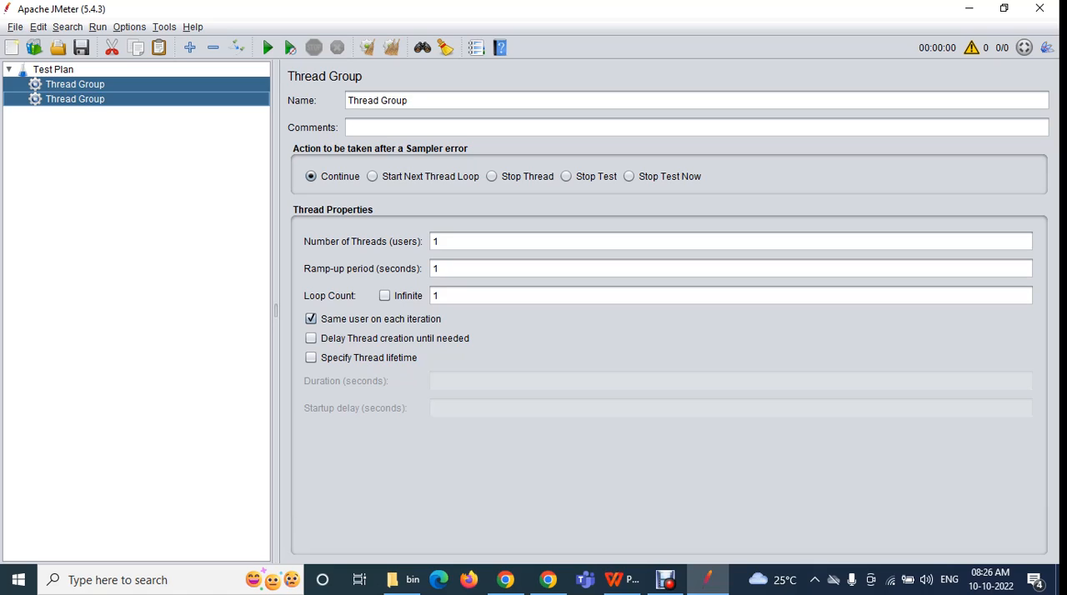
{"action": "left_click", "coordinate": [54, 70]}
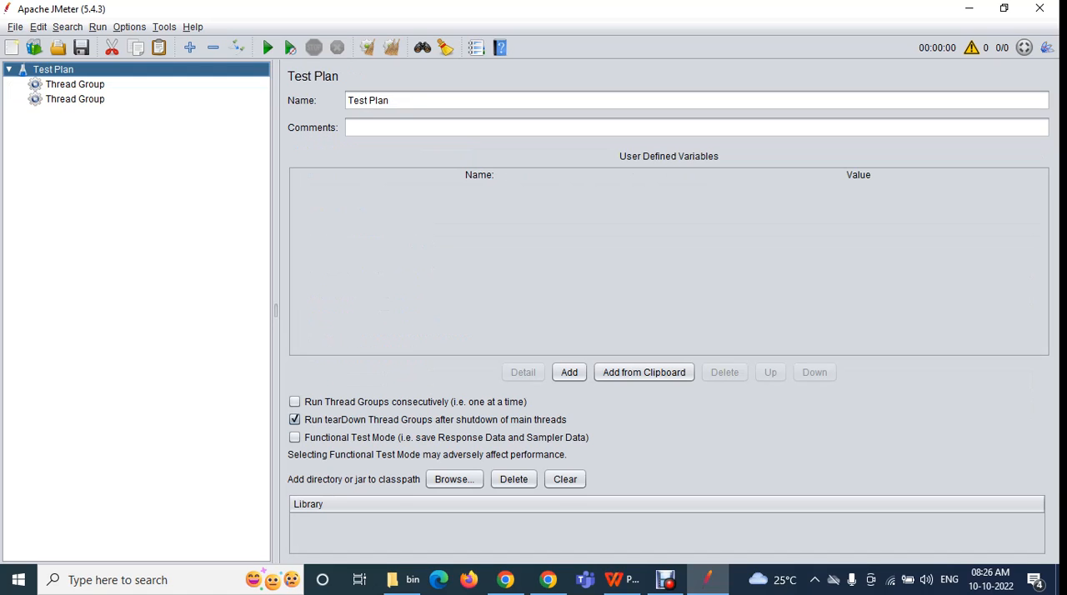
{"action": "key", "text": "ctrl+v"}
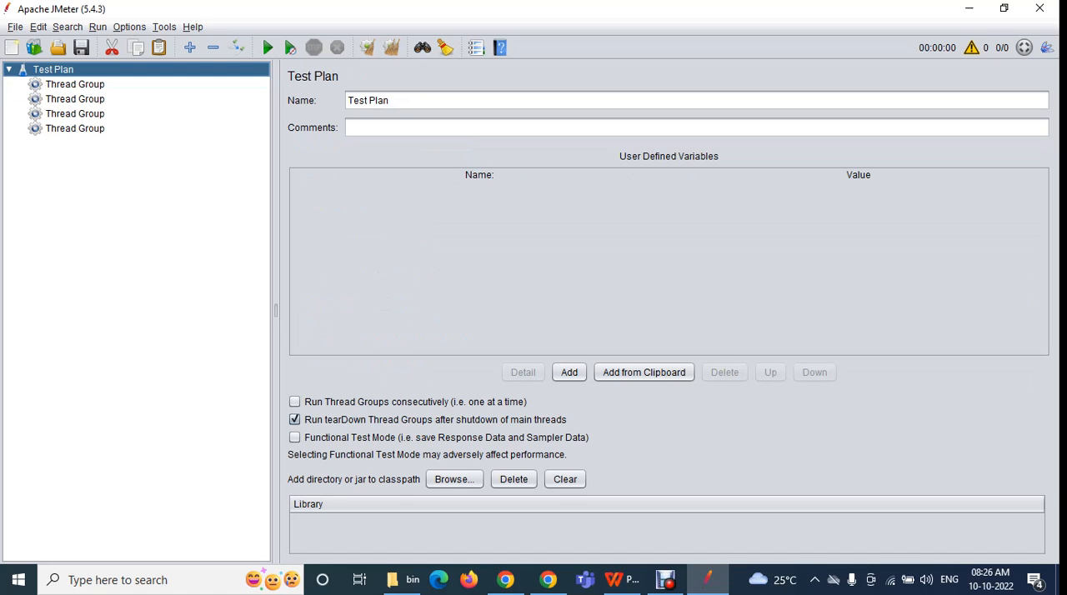
{"action": "left_click", "coordinate": [75, 114]}
{"action": "left_click", "coordinate": [75, 128]}
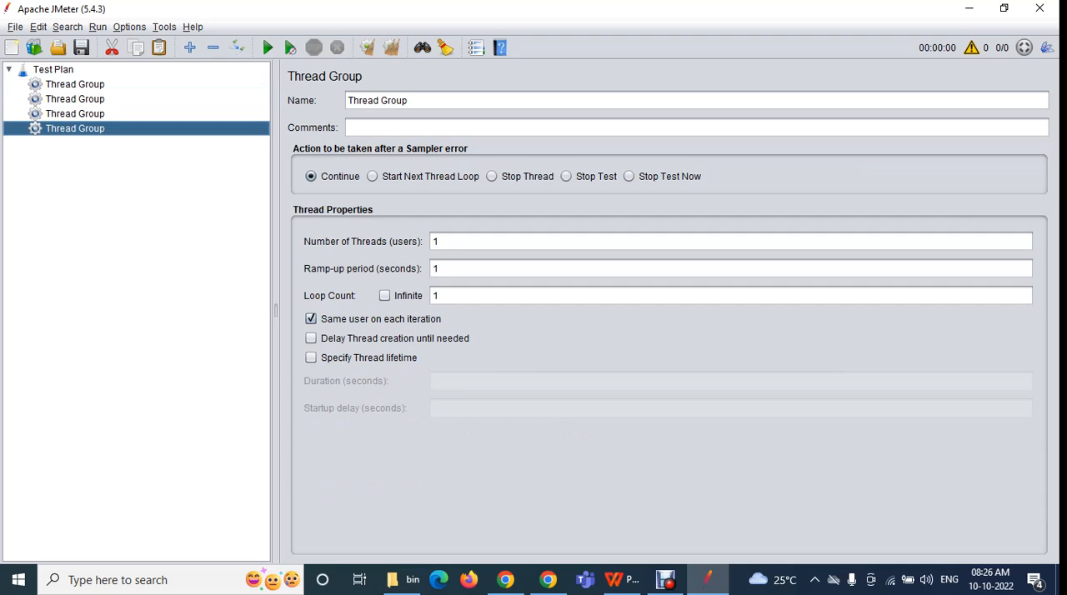
Paste the two copied Thread Groups under the Test Plan once more and check the new pair
{"action": "left_click", "coordinate": [53, 69]}
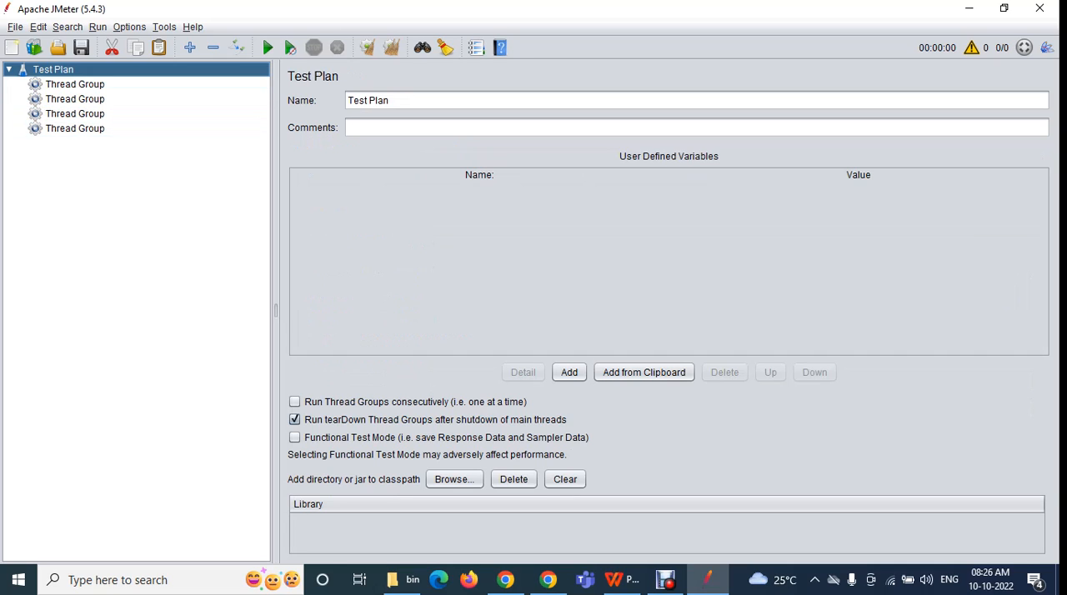
{"action": "key", "text": "ctrl+v"}
{"action": "left_click", "coordinate": [75, 143]}
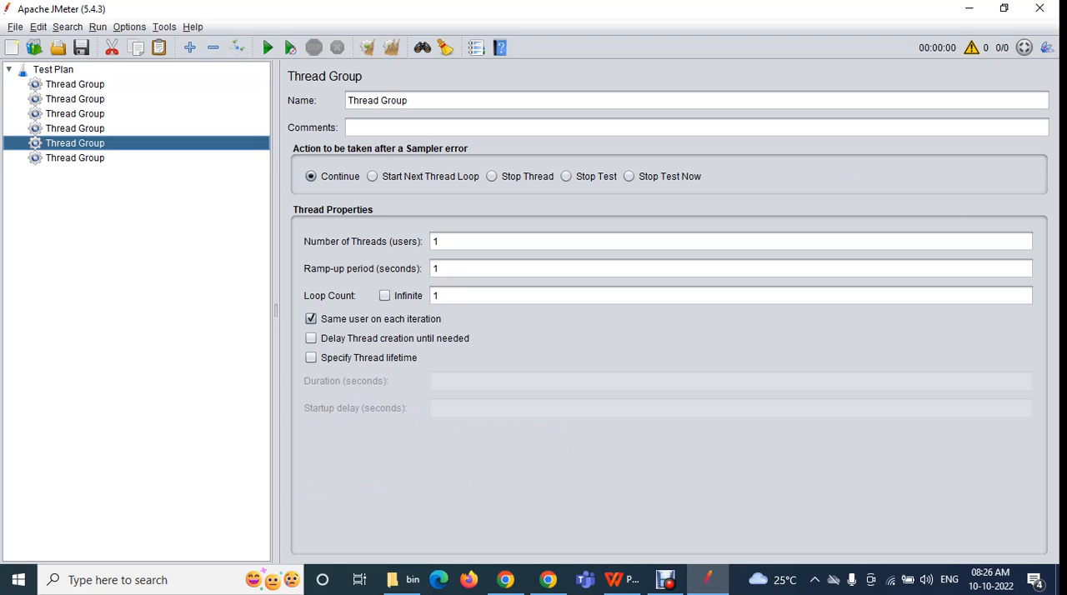
{"action": "left_click", "coordinate": [75, 159]}
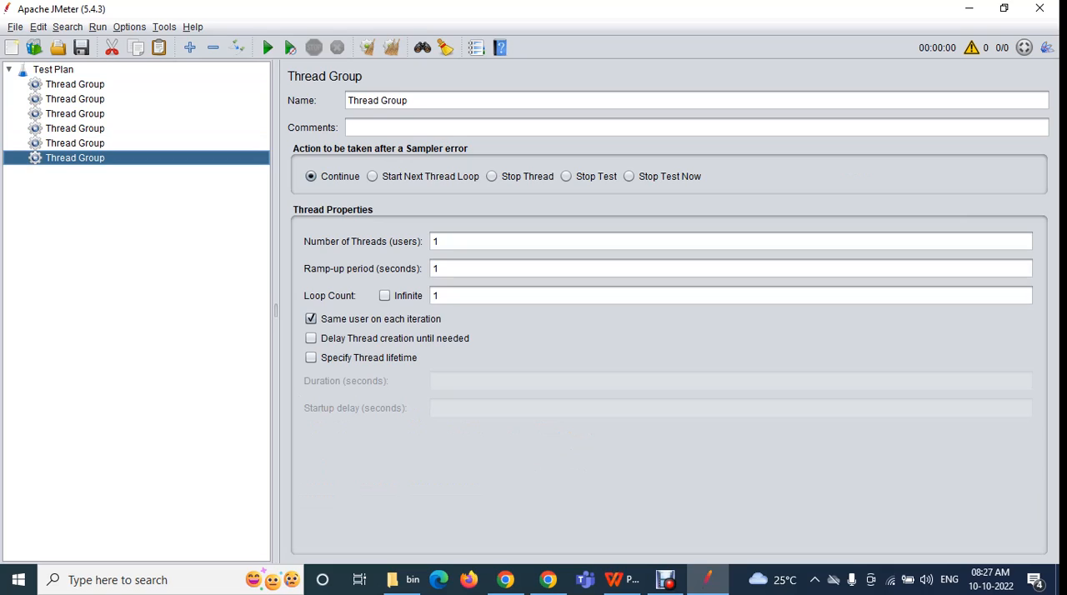
Cut all five Thread Groups below the first one from the Test Plan
{"action": "left_click", "coordinate": [75, 99]}
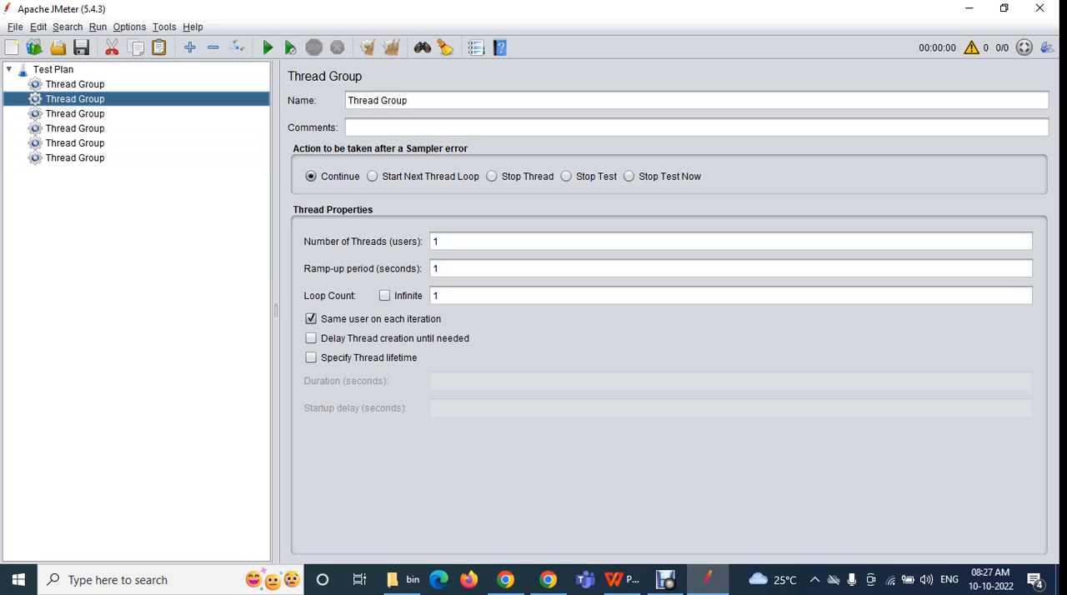
{"action": "left_click", "coordinate": [75, 113], "text": "ctrl"}
{"action": "key", "text": "shift+Down"}
{"action": "key", "text": "shift+Down"}
{"action": "key", "text": "shift+Down"}
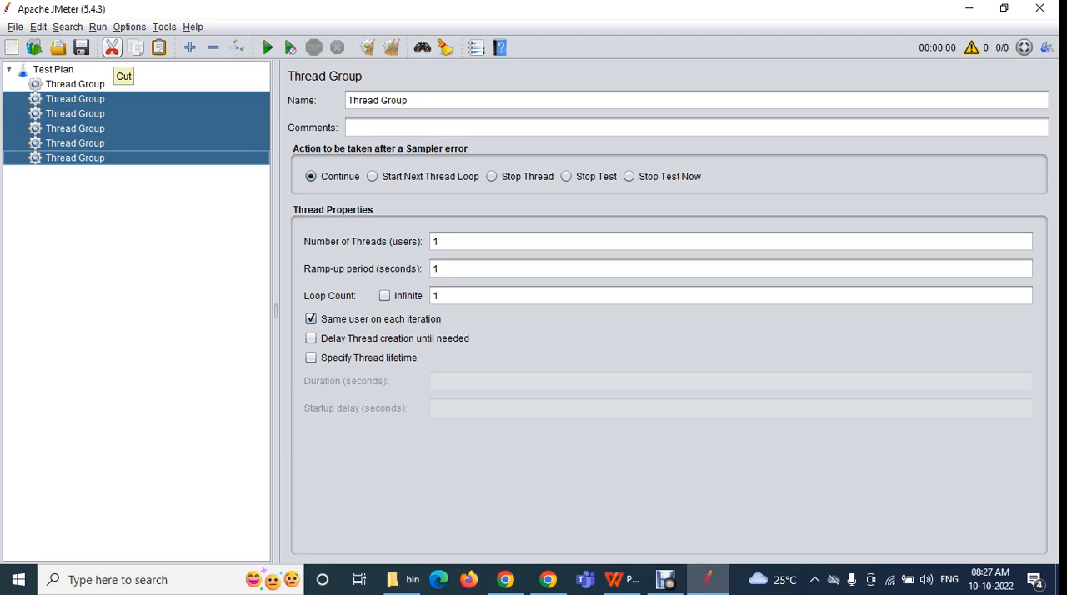
{"action": "left_click", "coordinate": [112, 48]}
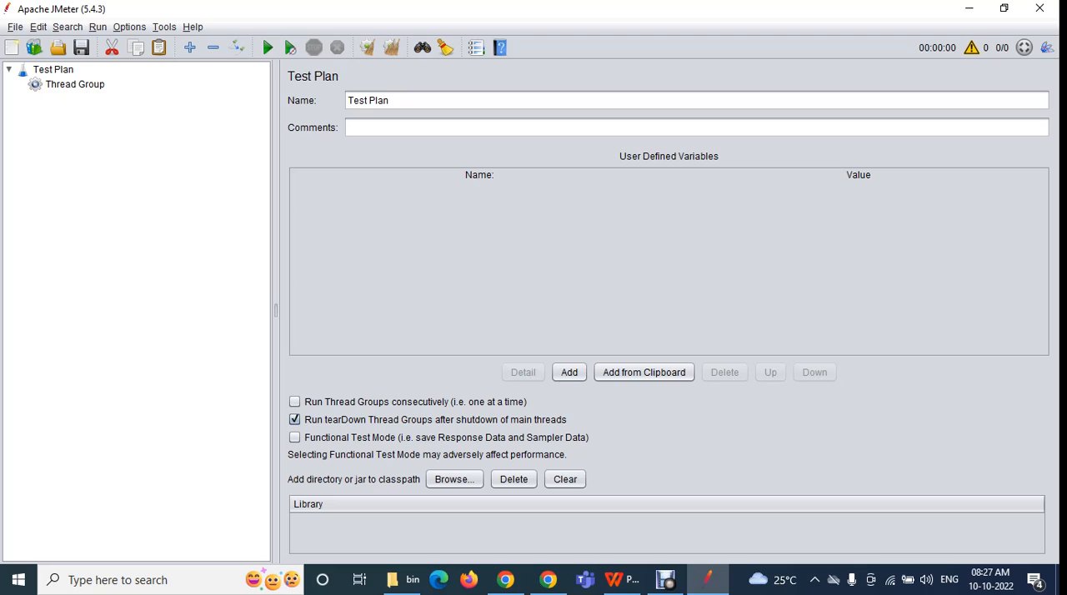
Paste the five cut Thread Groups back under the Test Plan
{"action": "left_click", "coordinate": [15, 27]}
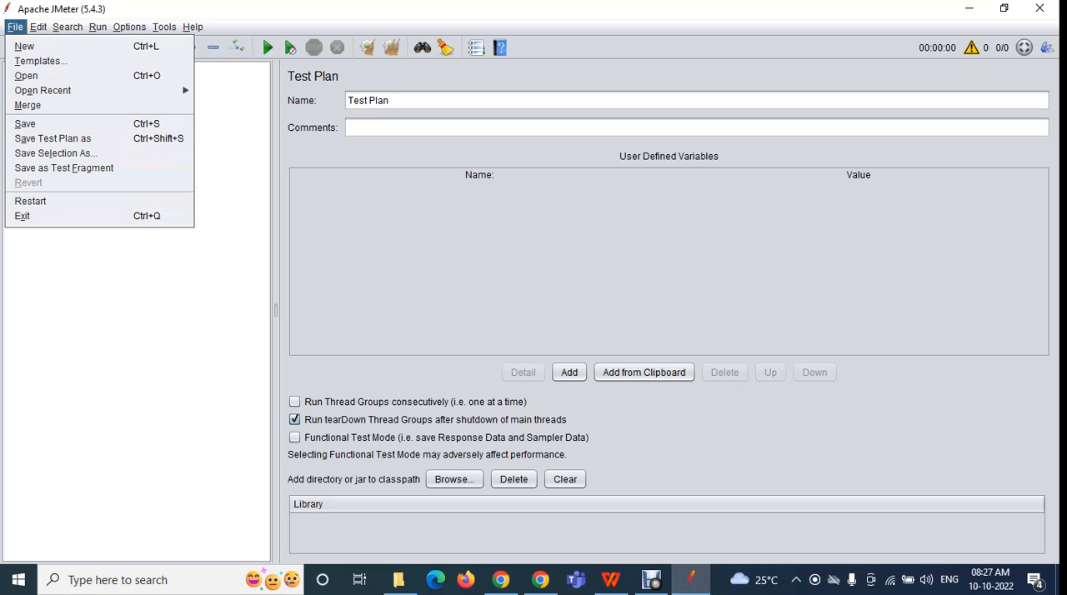
{"action": "key", "text": "Escape"}
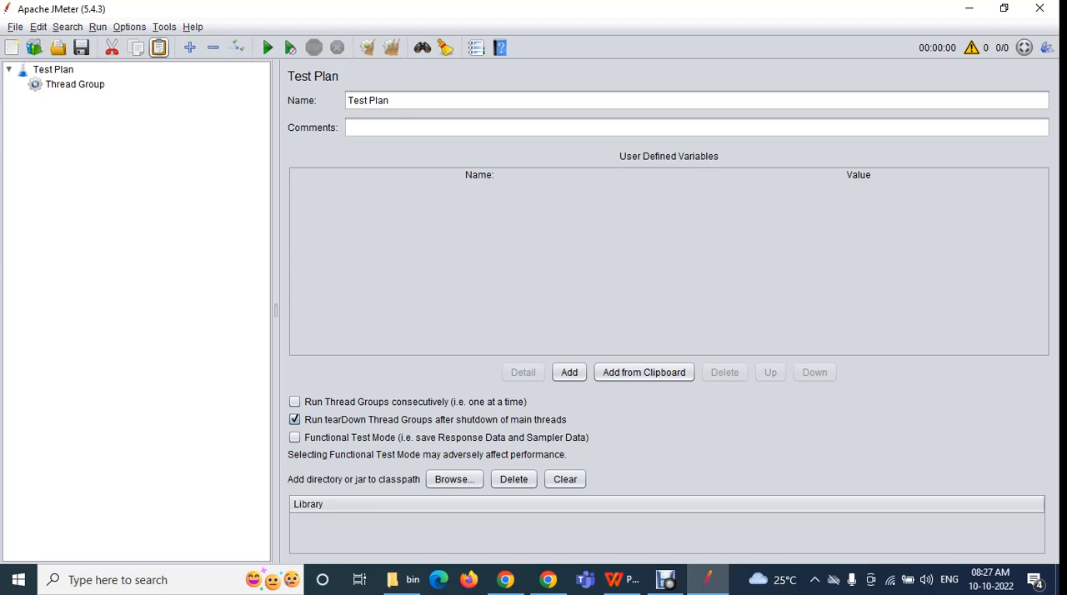
{"action": "left_click", "coordinate": [54, 70]}
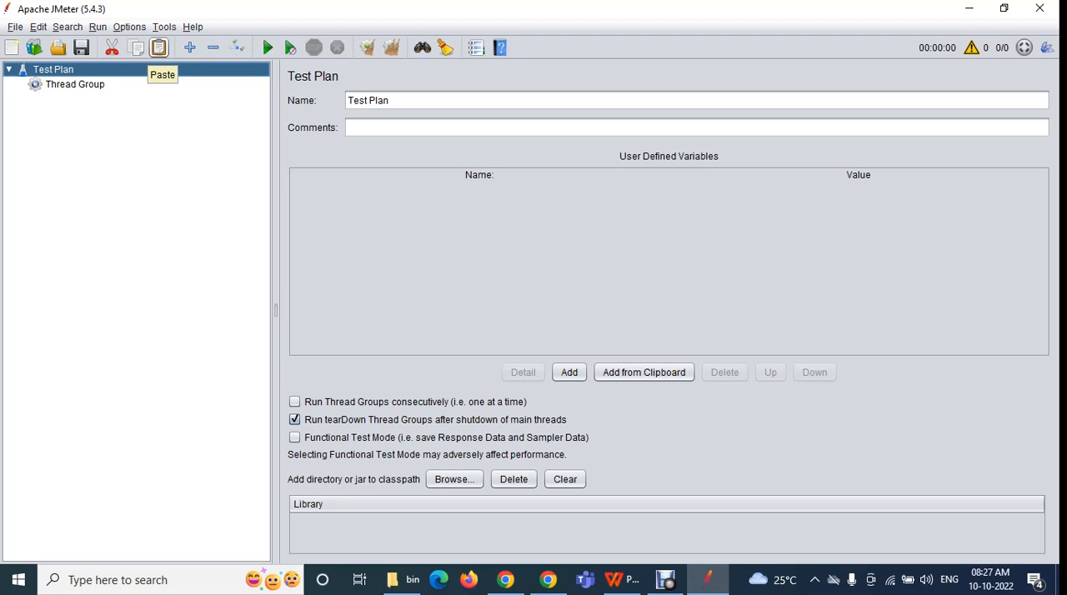
{"action": "left_click", "coordinate": [159, 47]}
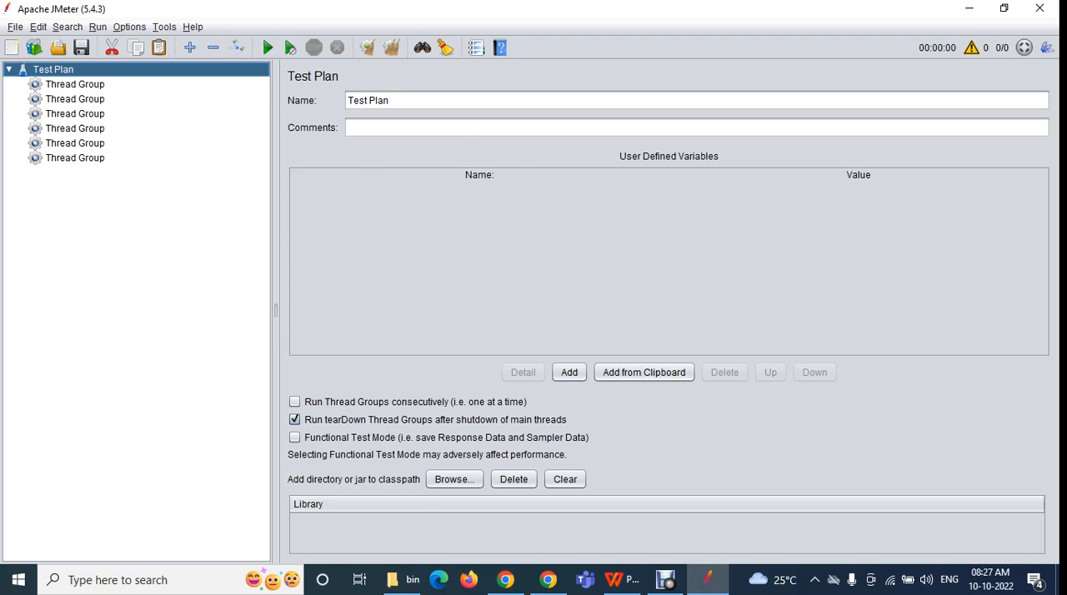
Cut the second, third and fourth Thread Groups and paste them with no tree node selected
{"action": "left_click", "coordinate": [75, 99]}
{"action": "left_click", "coordinate": [75, 114], "text": "ctrl"}
{"action": "left_click", "coordinate": [75, 129], "text": "ctrl"}
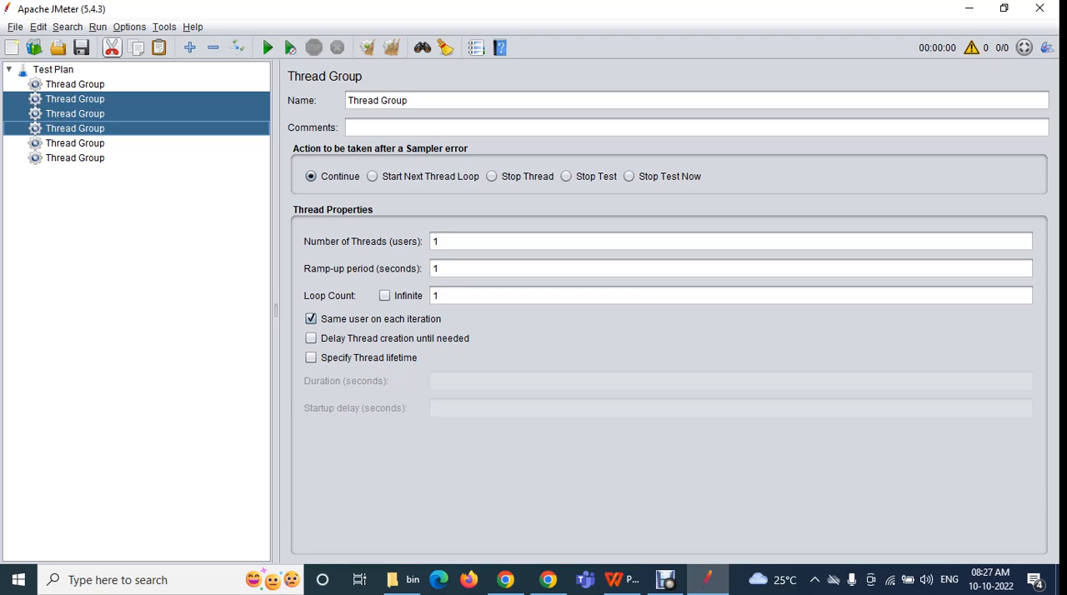
{"action": "left_click", "coordinate": [112, 48]}
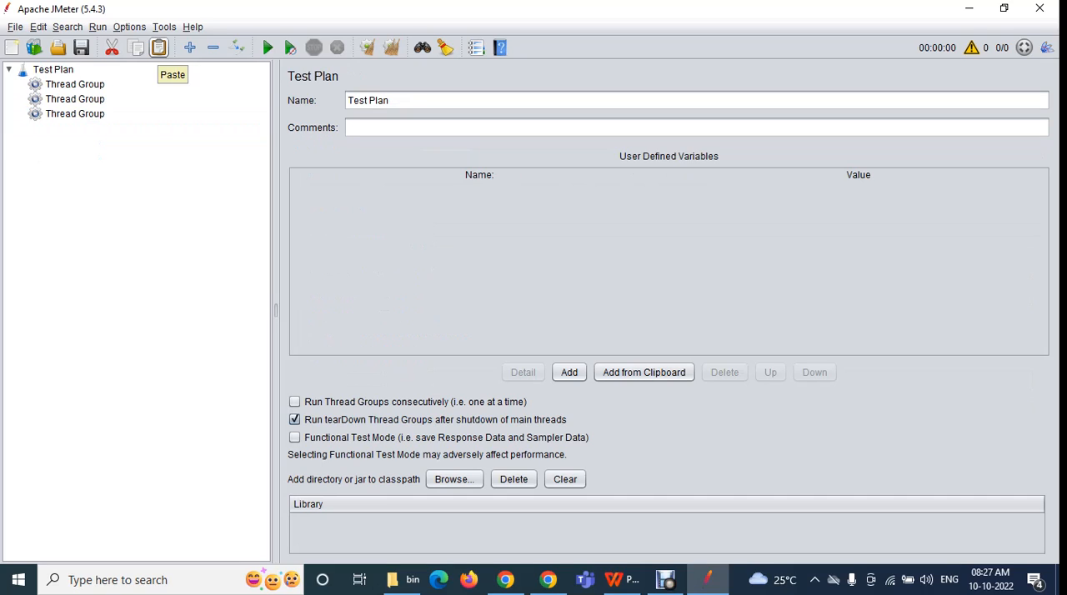
{"action": "left_click", "coordinate": [158, 48]}
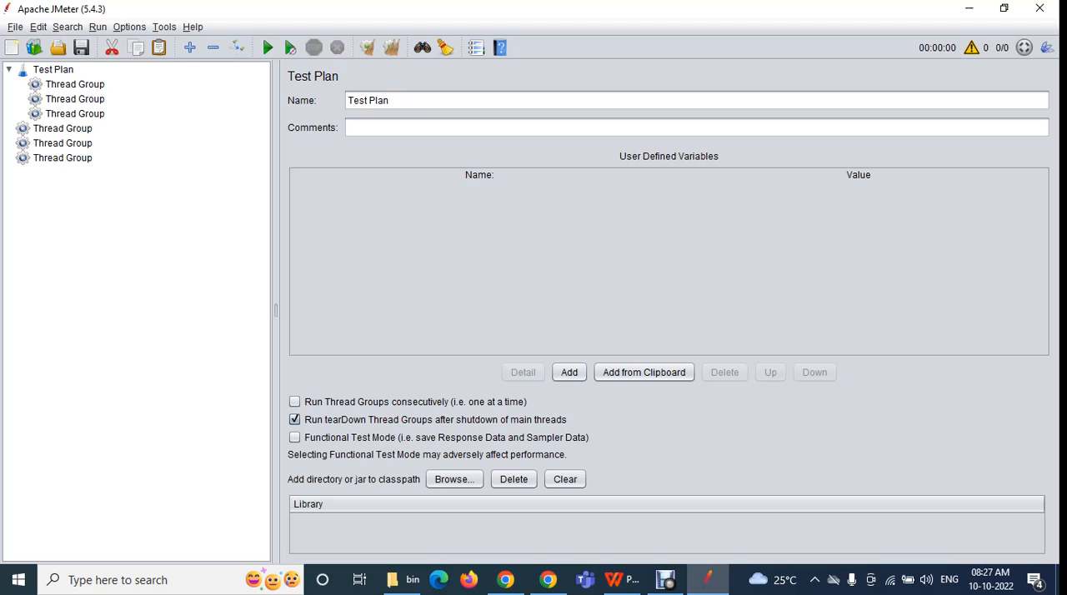
View the Open file dialog reached from the Edit commands and close it without opening a file
{"action": "left_click", "coordinate": [15, 27]}
{"action": "left_click", "coordinate": [15, 27]}
{"action": "left_click", "coordinate": [39, 27]}
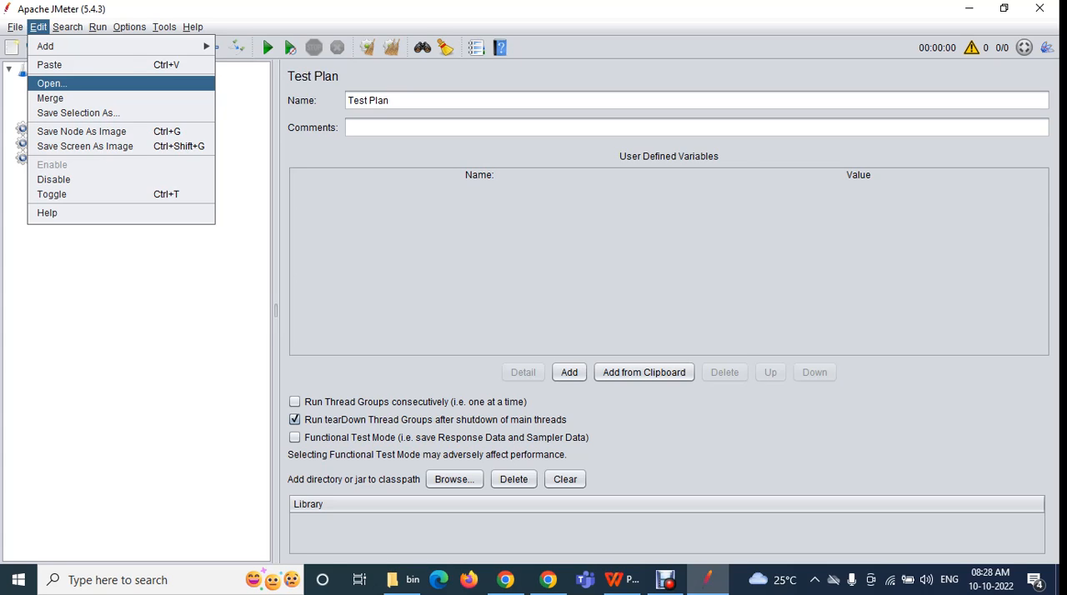
{"action": "key", "text": "Return"}
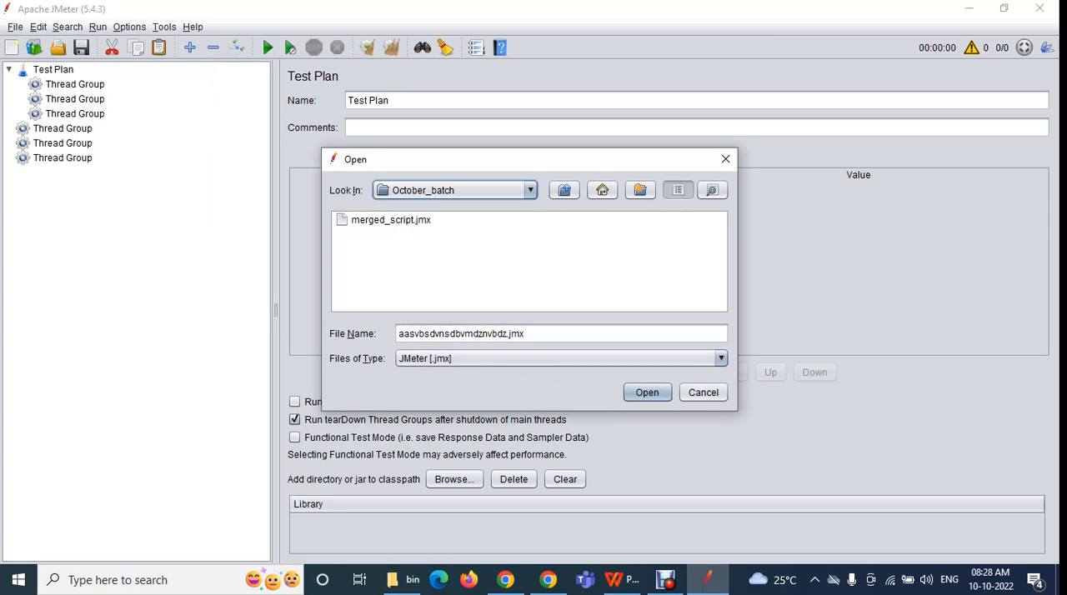
{"action": "left_click", "coordinate": [725, 159]}
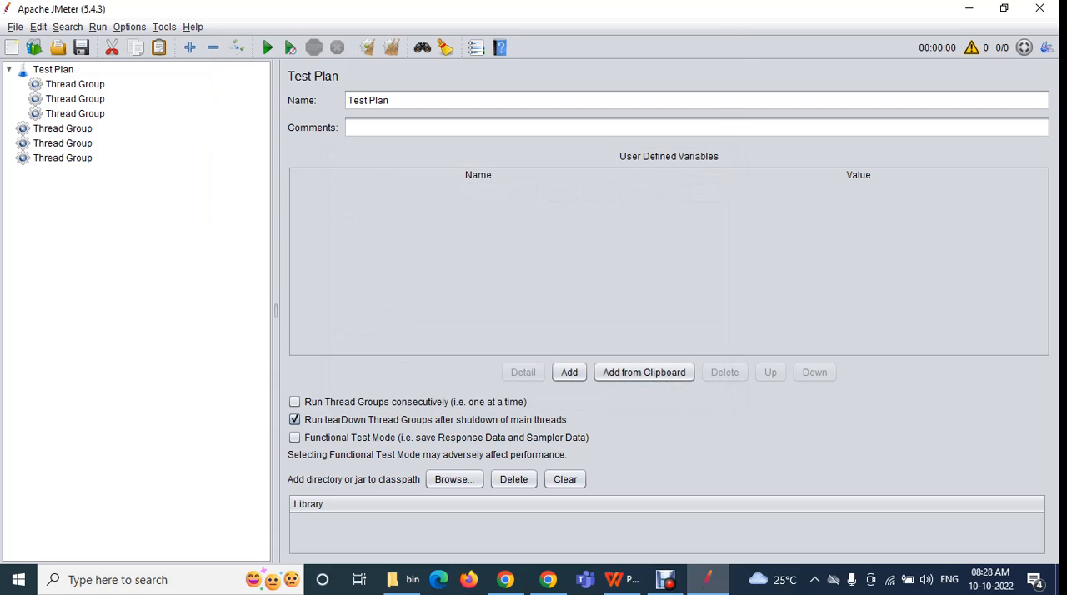
Compare the File and Edit commands, reviewing the Edit entries through Save Selection As and Save Node As Image
{"action": "key", "text": "alt+f"}
{"action": "key", "text": "Down"}
{"action": "key", "text": "Down"}
{"action": "key", "text": "Down"}
{"action": "key", "text": "Right"}
{"action": "key", "text": "Down"}
{"action": "key", "text": "Down"}
{"action": "key", "text": "Down"}
{"action": "key", "text": "Down"}
{"action": "key", "text": "Down"}
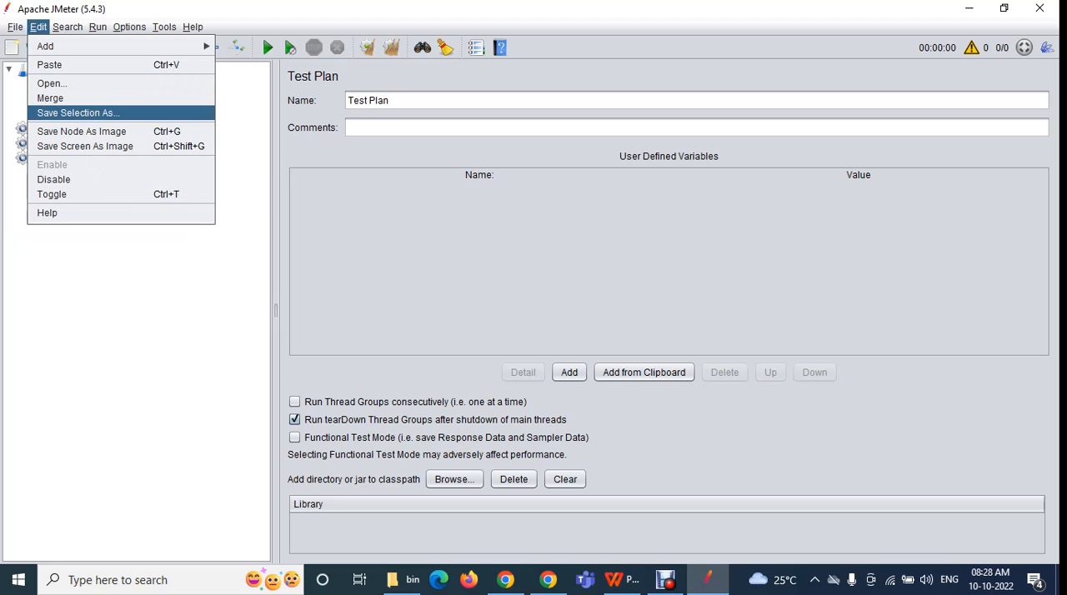
{"action": "key", "text": "Down"}
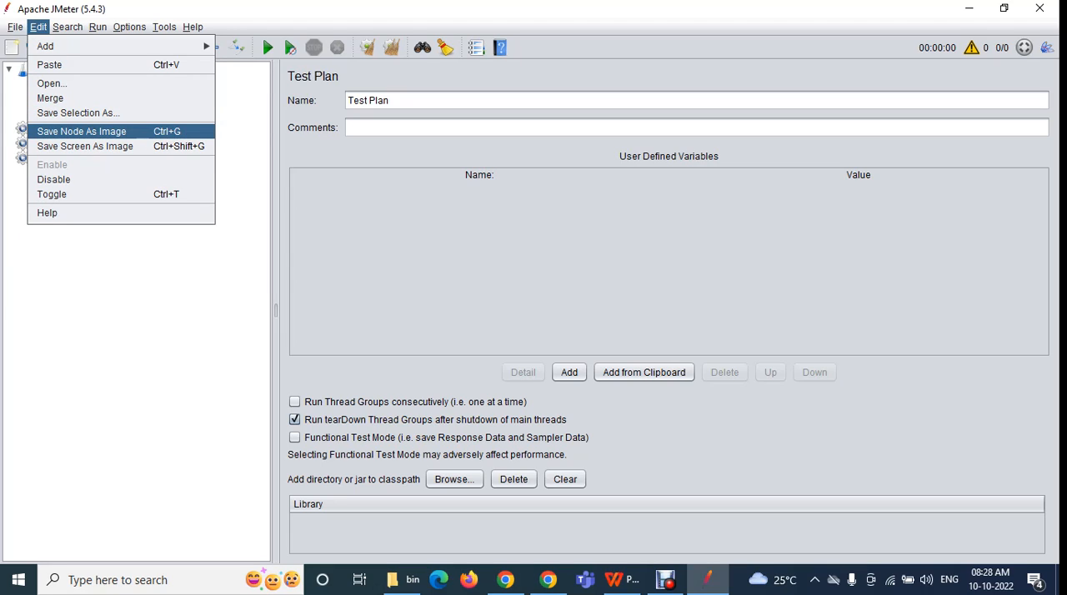
{"action": "key", "text": "Escape"}
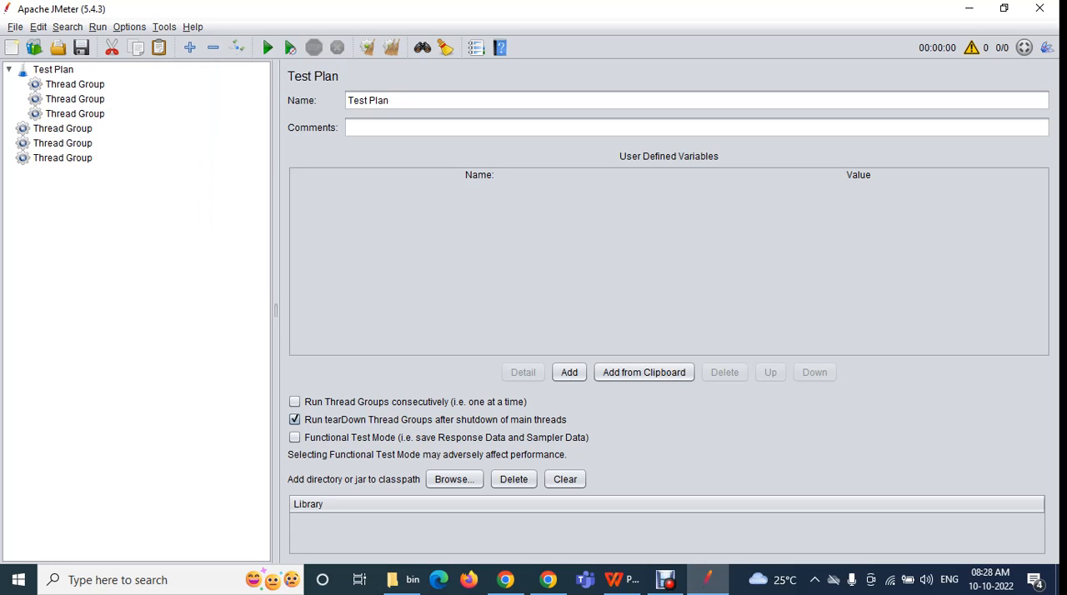
Toggle the Test Plan's three run option checkboxes, leaving consecutive Thread Groups, tearDown Thread Groups and Functional Test Mode all switched off
{"action": "left_click_drag", "start_coordinate": [390, 100], "coordinate": [346, 101]}
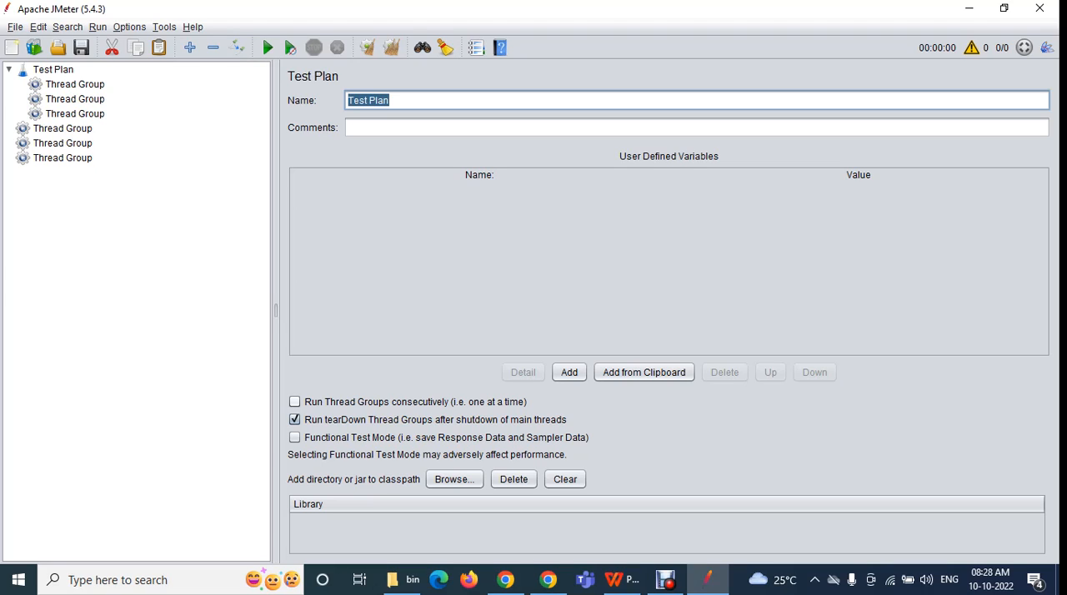
{"action": "left_click", "coordinate": [294, 402]}
{"action": "left_click", "coordinate": [295, 419]}
{"action": "left_click", "coordinate": [294, 437]}
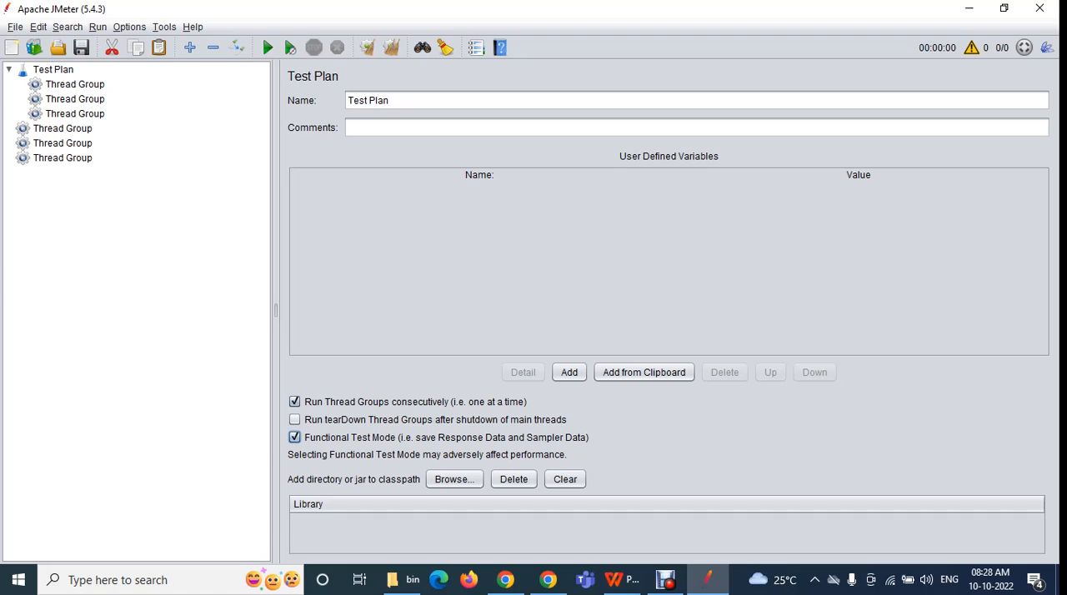
{"action": "left_click", "coordinate": [294, 402]}
{"action": "left_click", "coordinate": [295, 437]}
Save the Test Plan node as an image named Test Plan in the October_batch folder, keeping the JMeter [.tif, .png] file type
{"action": "left_click", "coordinate": [39, 26]}
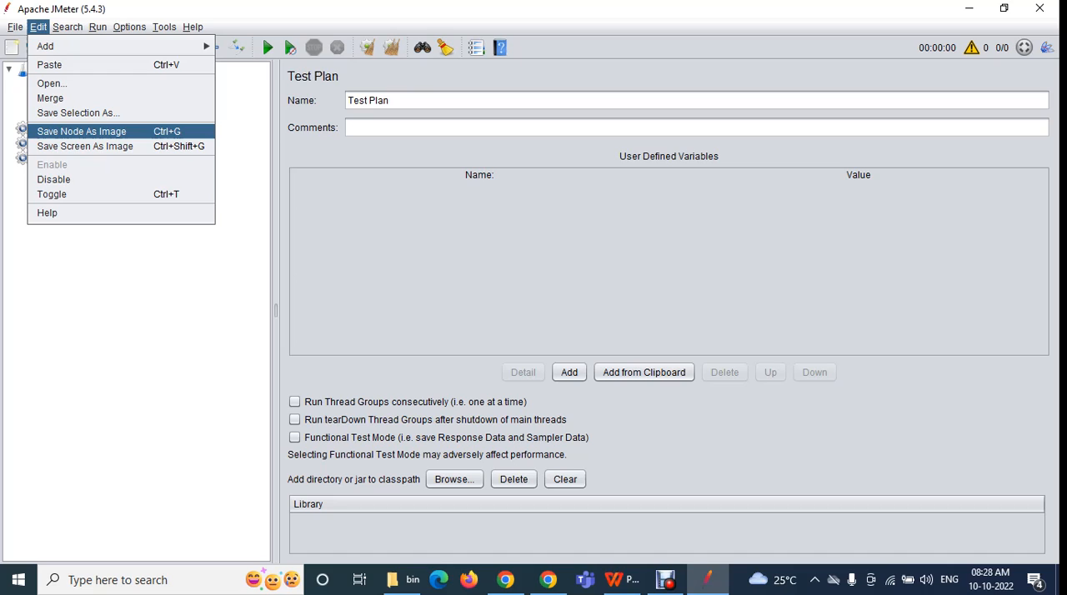
{"action": "left_click", "coordinate": [81, 131]}
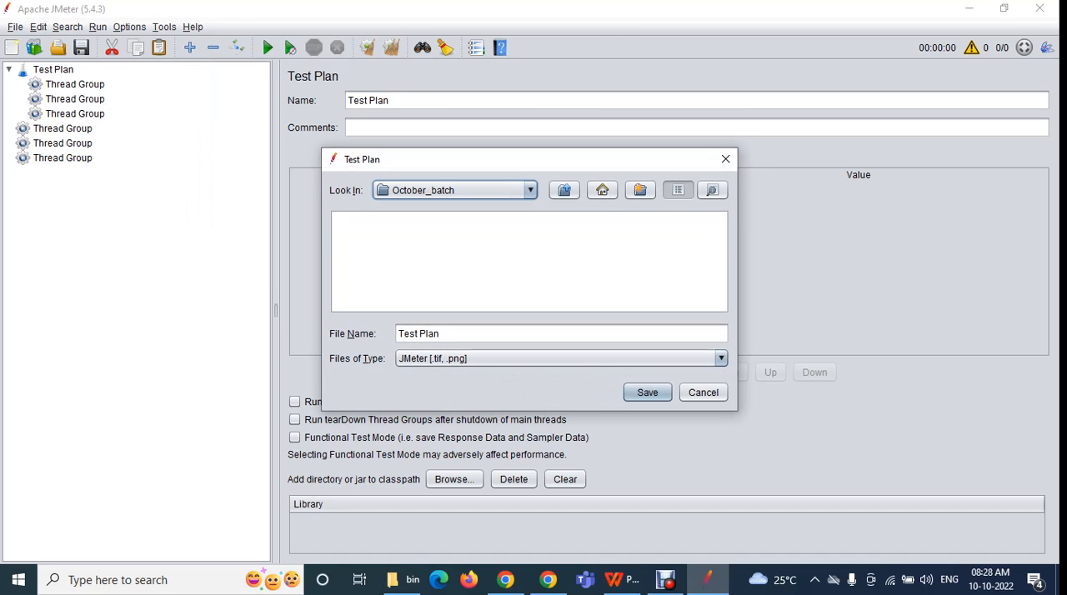
{"action": "left_click", "coordinate": [457, 333]}
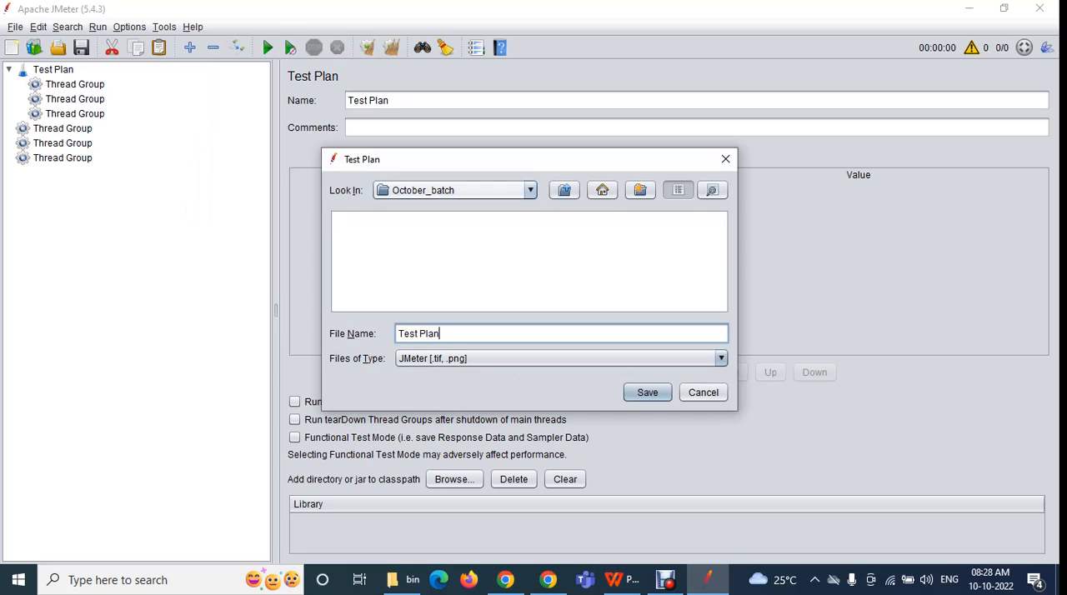
{"action": "triple_click", "coordinate": [457, 334]}
{"action": "left_click", "coordinate": [457, 334]}
{"action": "left_click", "coordinate": [562, 359]}
{"action": "left_click", "coordinate": [721, 358]}
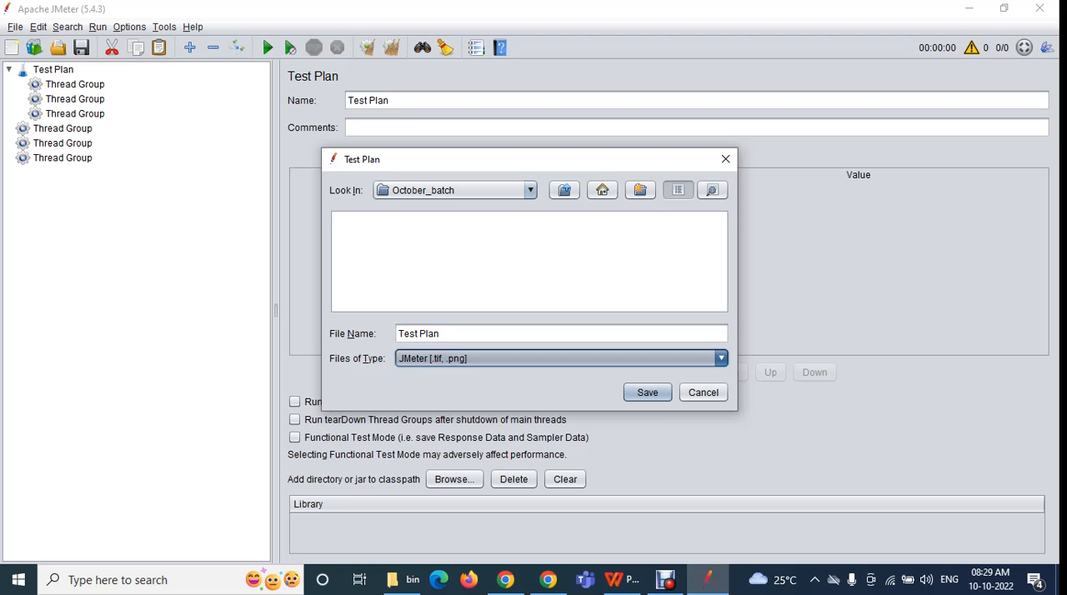
{"action": "left_click", "coordinate": [647, 392]}
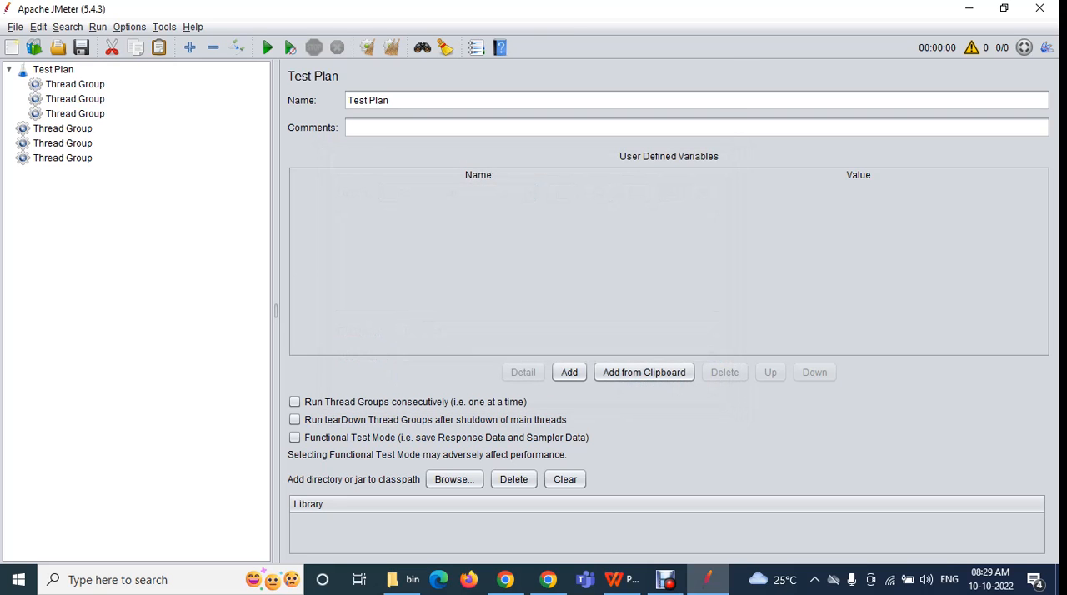
Switch to File Explorer and open the October_batch folder on New Volume (E:)
{"action": "left_click", "coordinate": [402, 579]}
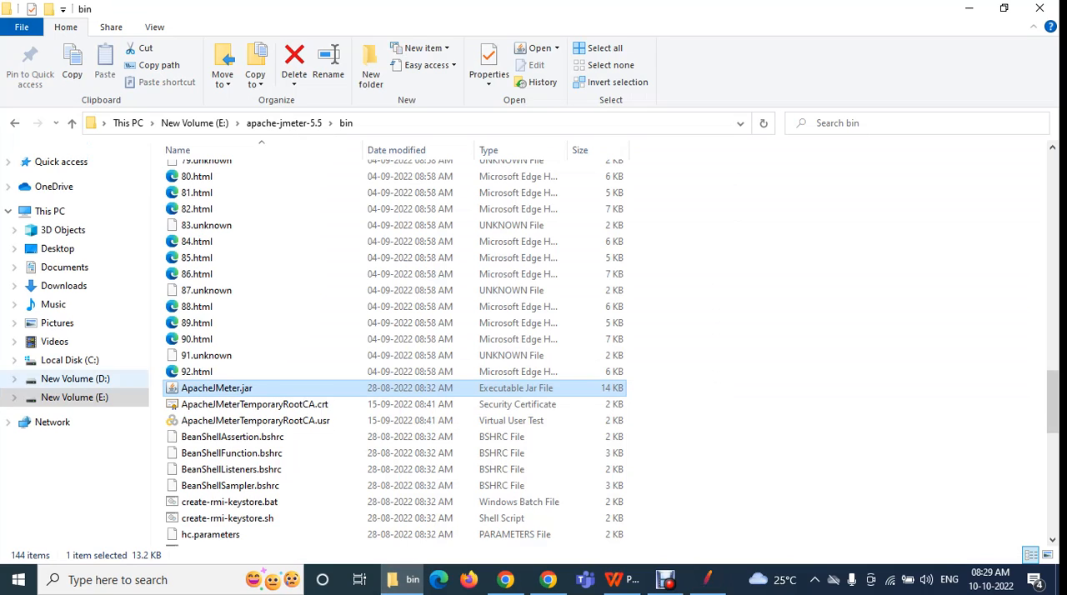
{"action": "key", "text": "alt+Up"}
{"action": "key", "text": "alt+Up"}
{"action": "key", "text": "Down"}
{"action": "key", "text": "Down"}
{"action": "key", "text": "Down"}
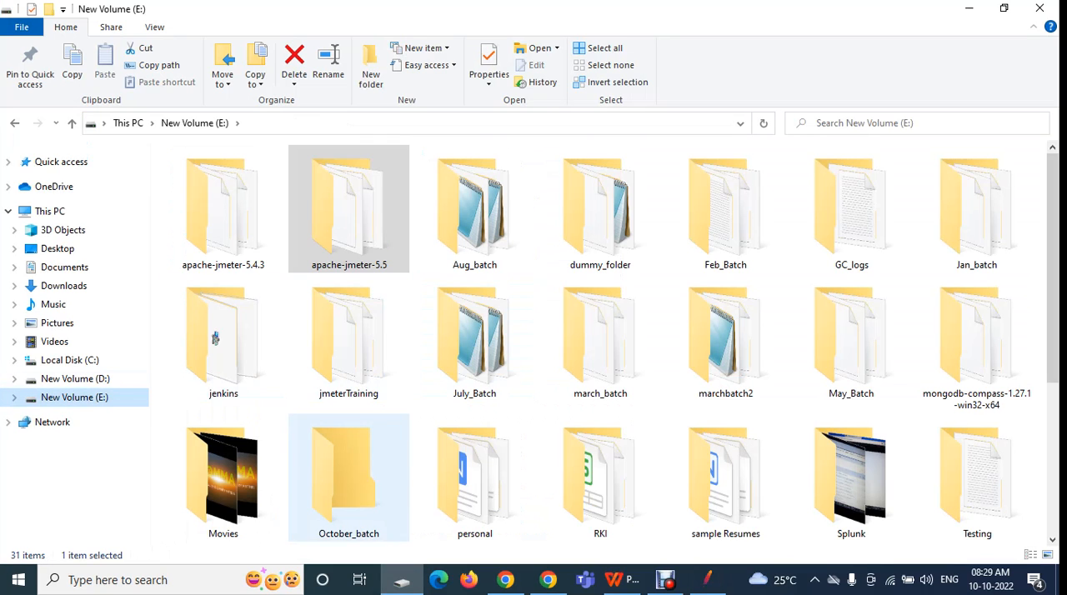
{"action": "key", "text": "Up"}
{"action": "key", "text": "Return"}
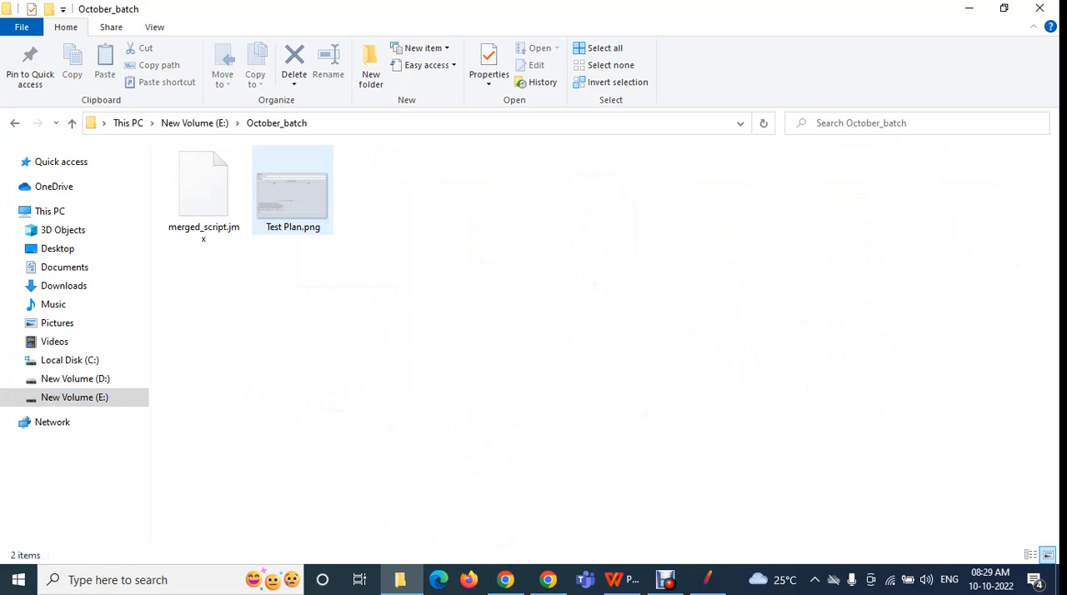
View Test Plan.png, compare it with the Test Plan in JMeter, and close the image
{"action": "left_click", "coordinate": [292, 190]}
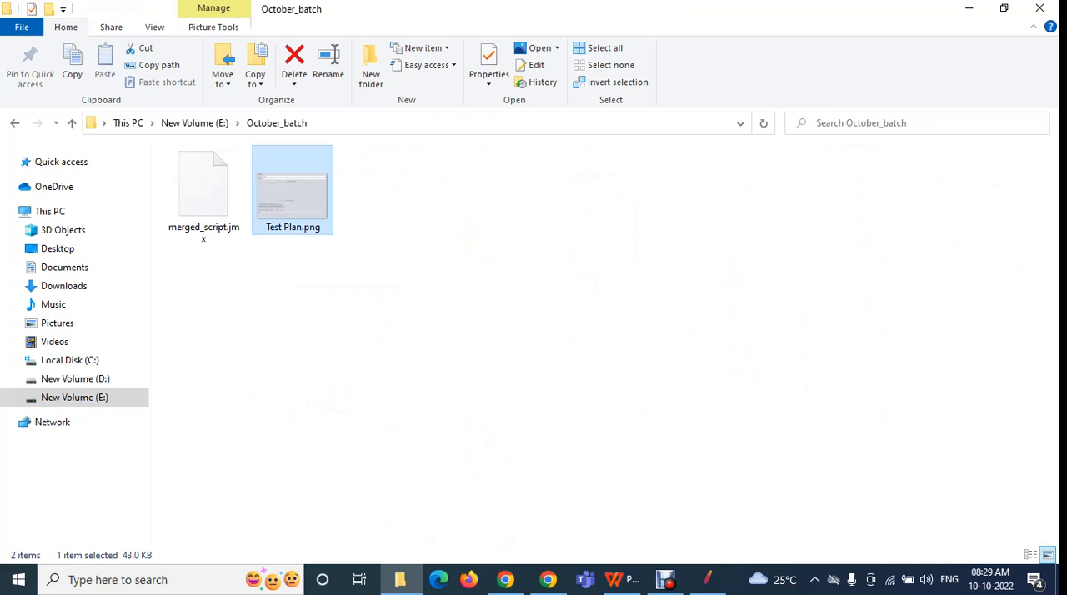
{"action": "double_click", "coordinate": [292, 190]}
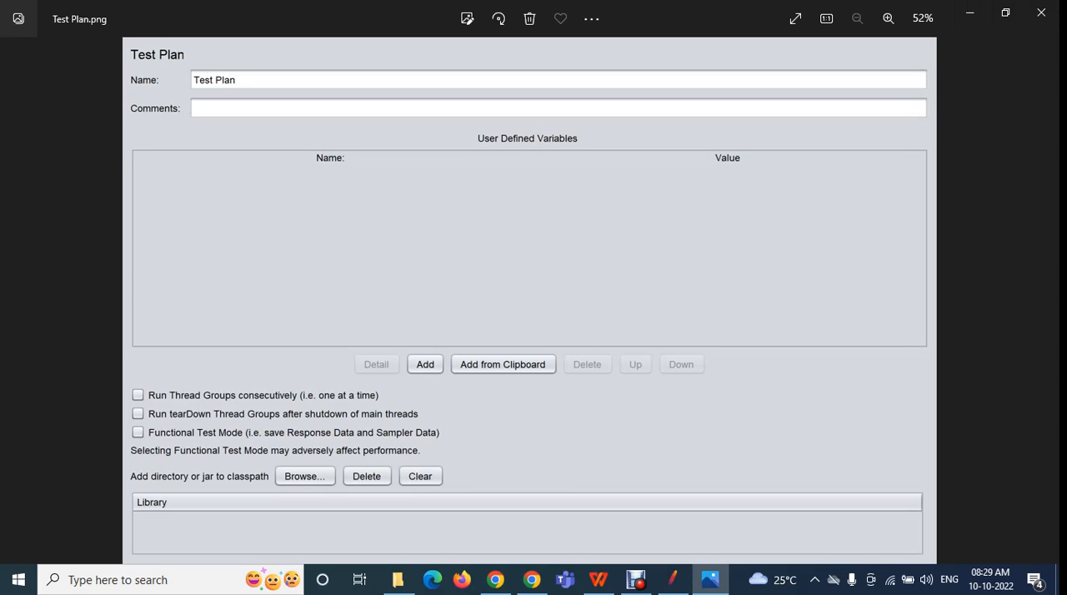
{"action": "left_click", "coordinate": [672, 579]}
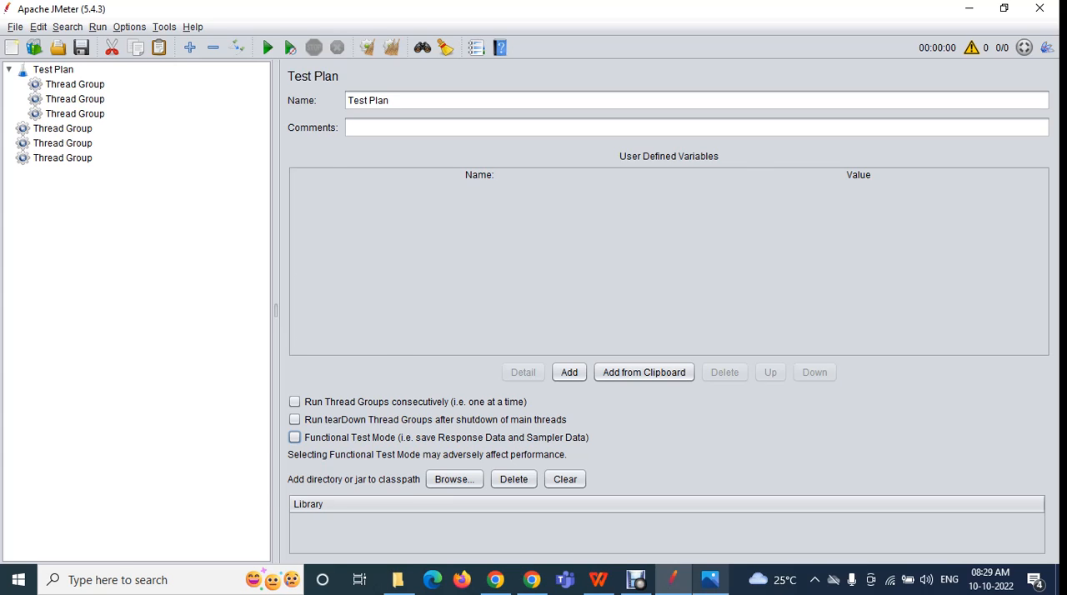
{"action": "left_click", "coordinate": [710, 579]}
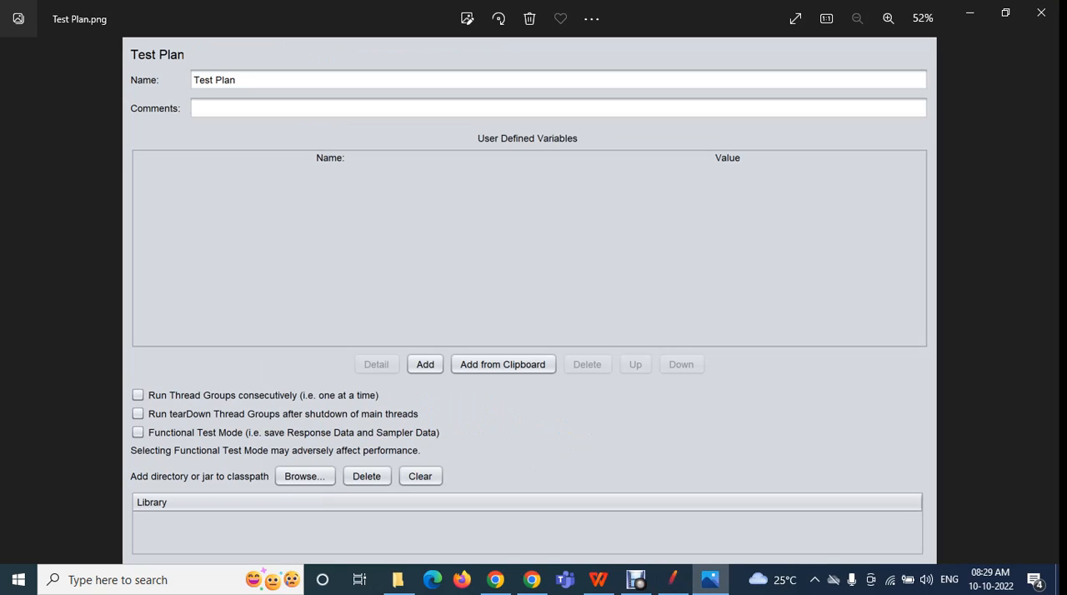
{"action": "left_click", "coordinate": [1041, 13]}
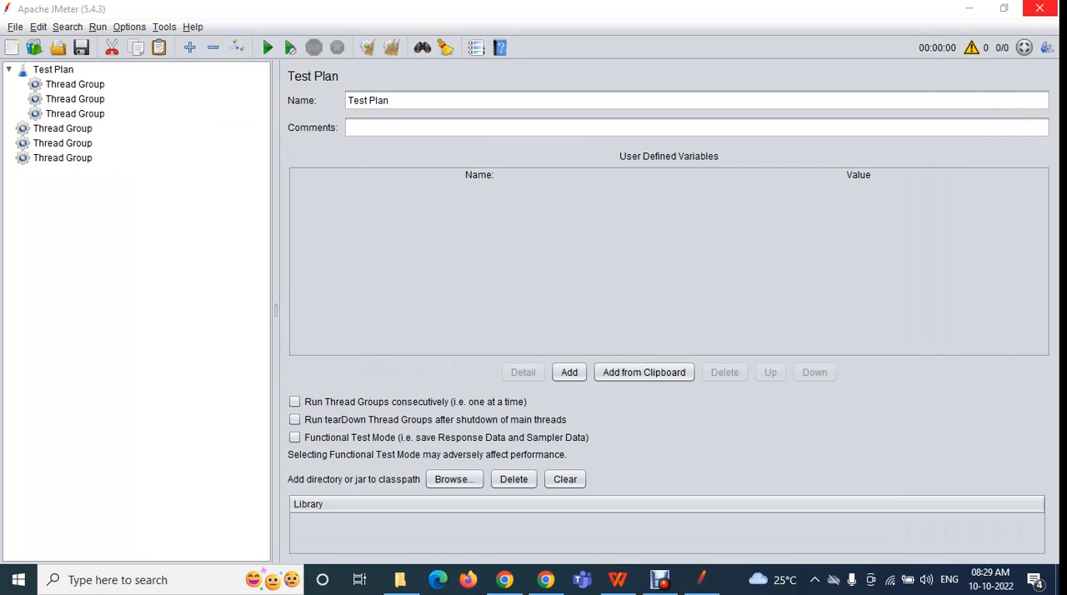
Save the whole JMeter screen as an image named Test Plan1 in the October_batch folder
{"action": "left_click", "coordinate": [38, 27]}
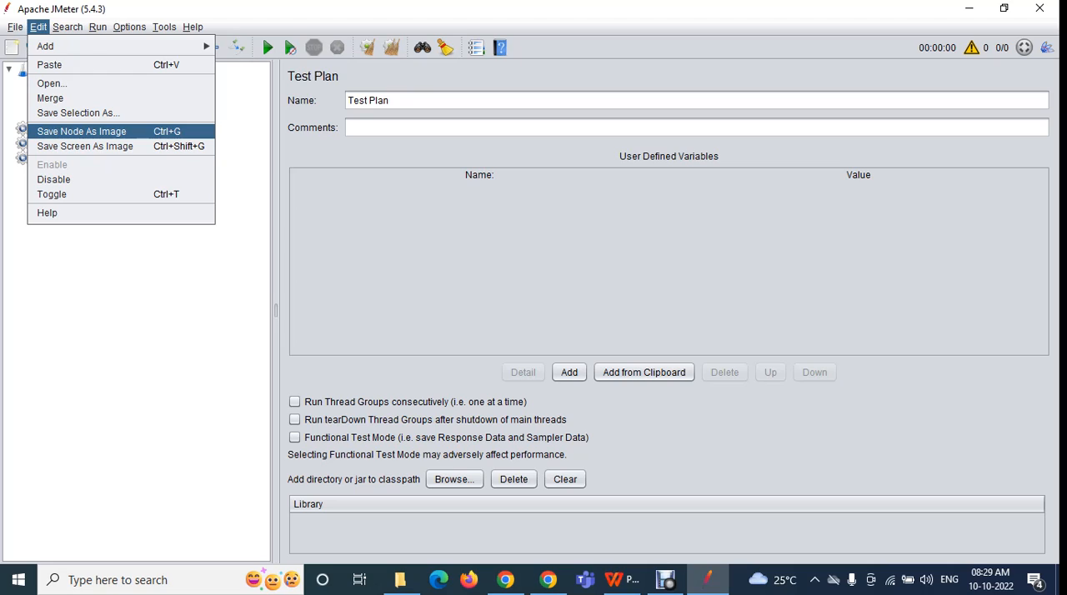
{"action": "key", "text": "Escape"}
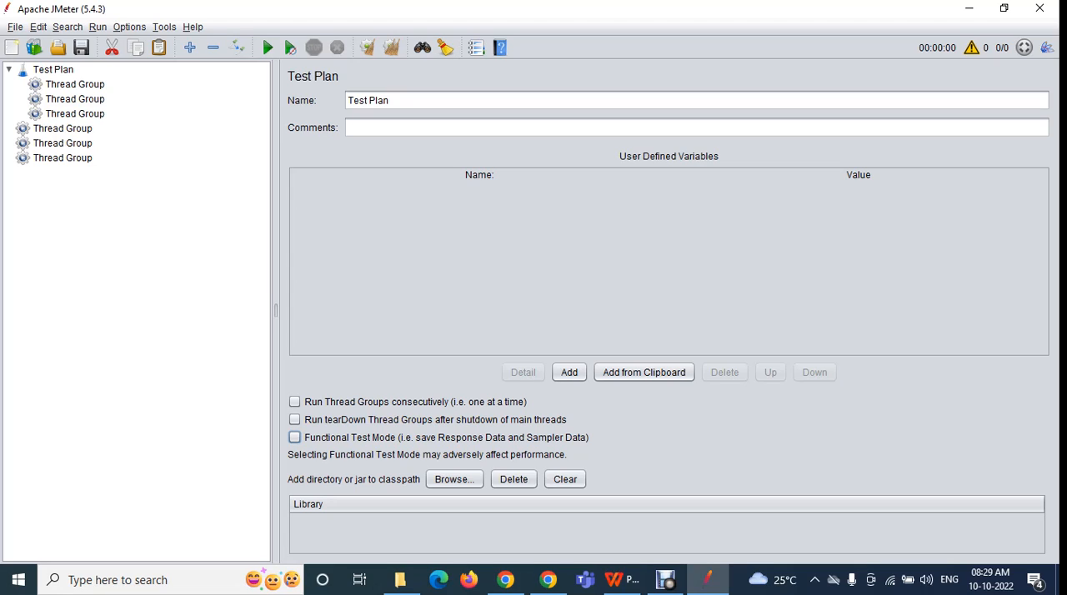
{"action": "left_click", "coordinate": [38, 27]}
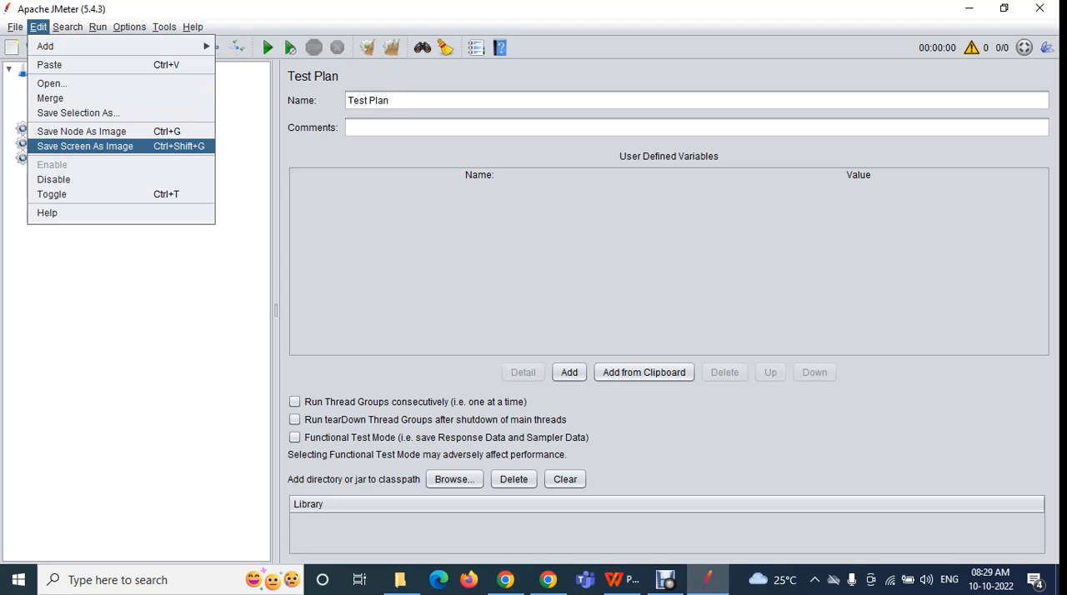
{"action": "left_click", "coordinate": [85, 146]}
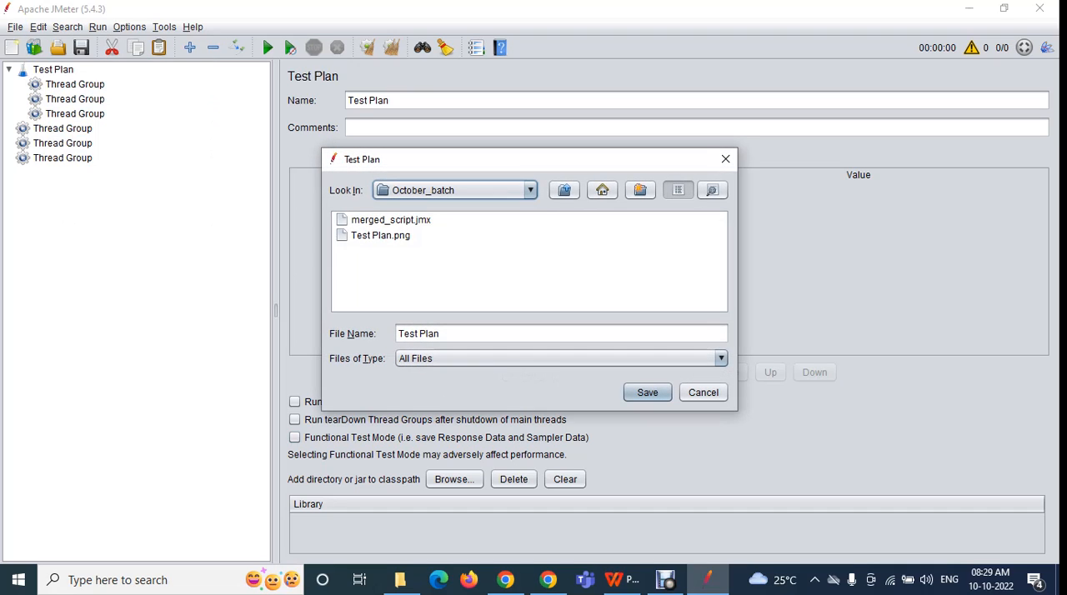
{"action": "type", "text": "1"}
{"action": "key", "text": "Return"}
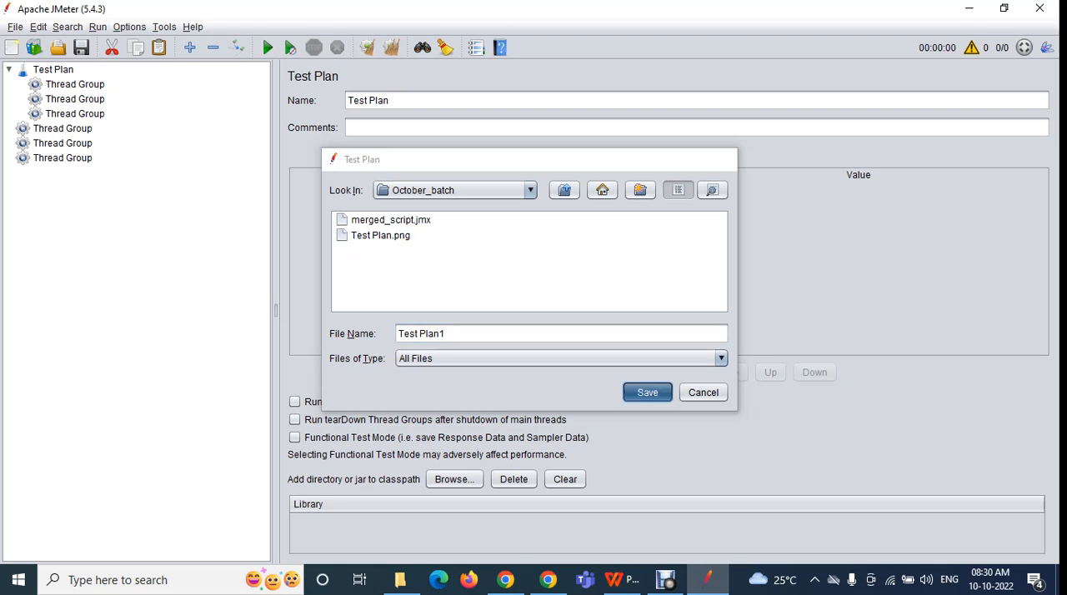
Open Test Plan1.png from October_batch in File Explorer, compare it with Test Plan.png, and close the image viewer
{"action": "left_click", "coordinate": [400, 579]}
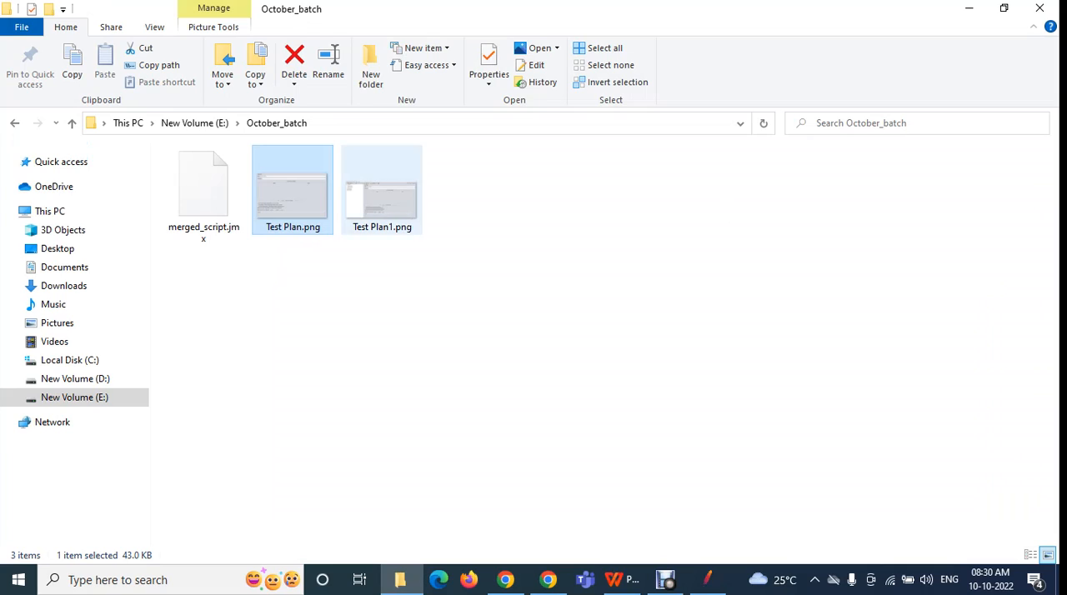
{"action": "left_click", "coordinate": [382, 192]}
{"action": "double_click", "coordinate": [382, 192]}
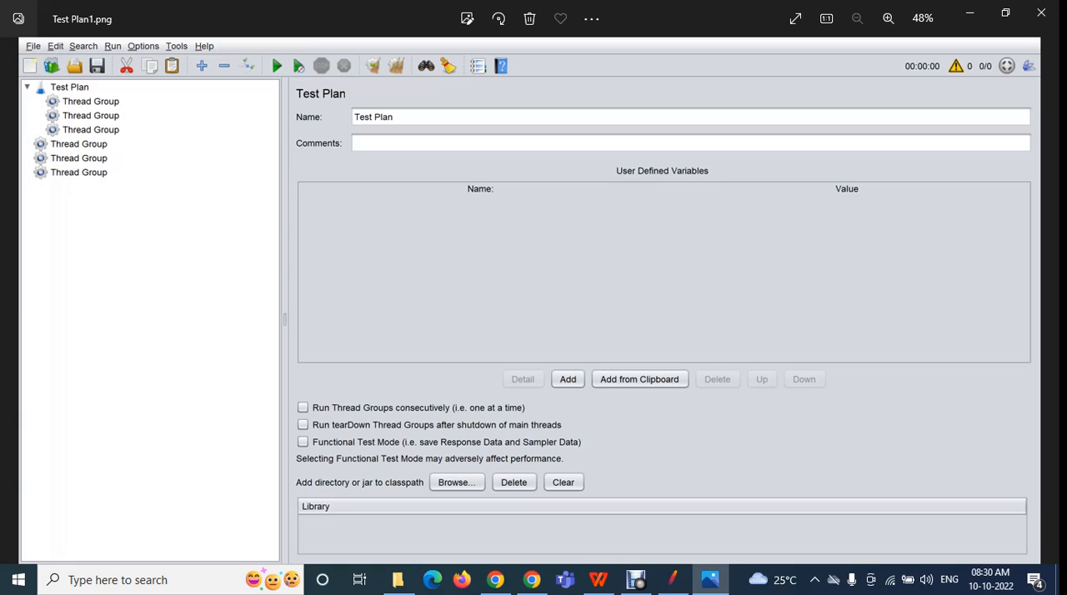
{"action": "key", "text": "Left"}
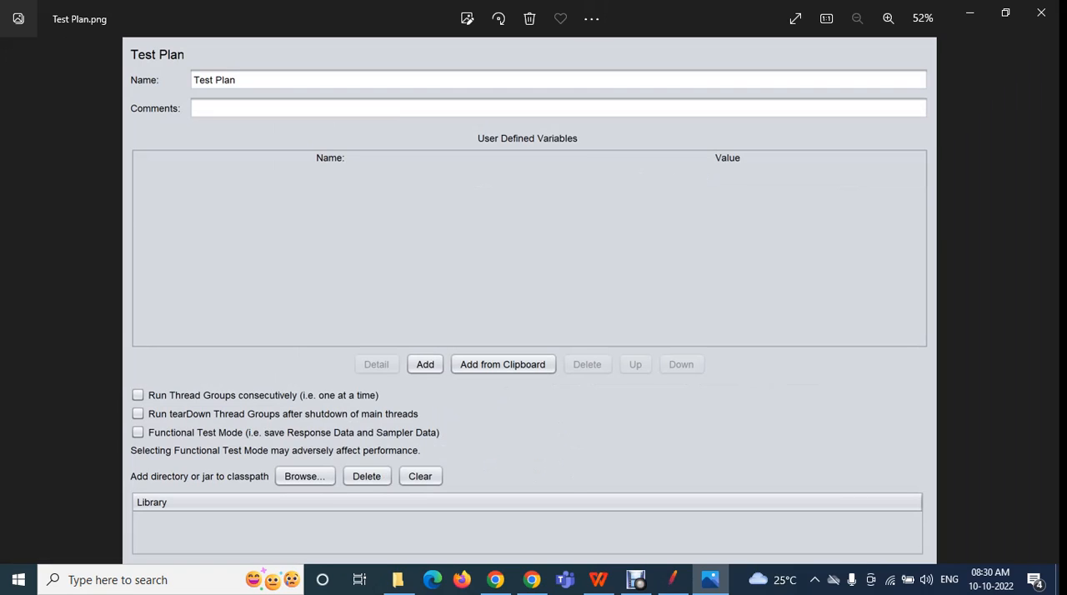
{"action": "key", "text": "Right"}
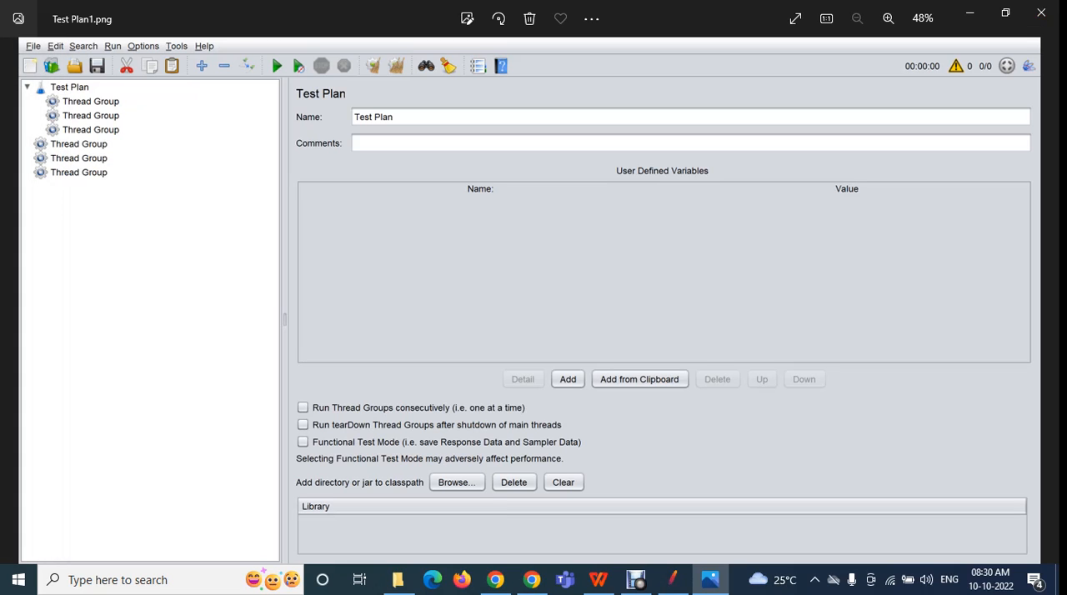
{"action": "left_click", "coordinate": [1041, 13]}
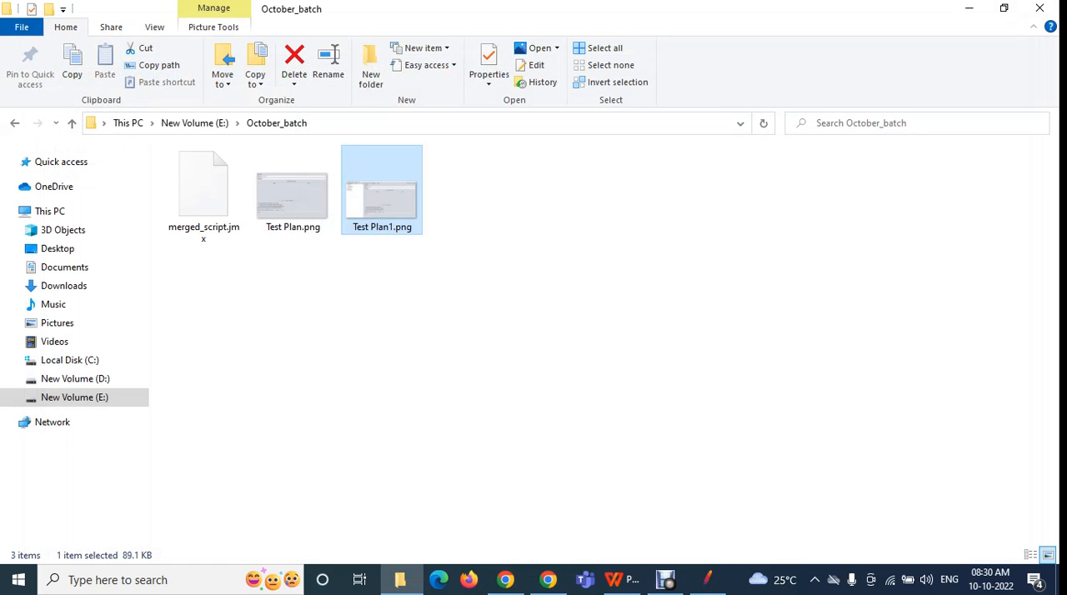
Switch back to JMeter, review the Edit commands around Disable, and select the first Thread Group under the Test Plan
{"action": "left_click", "coordinate": [708, 579]}
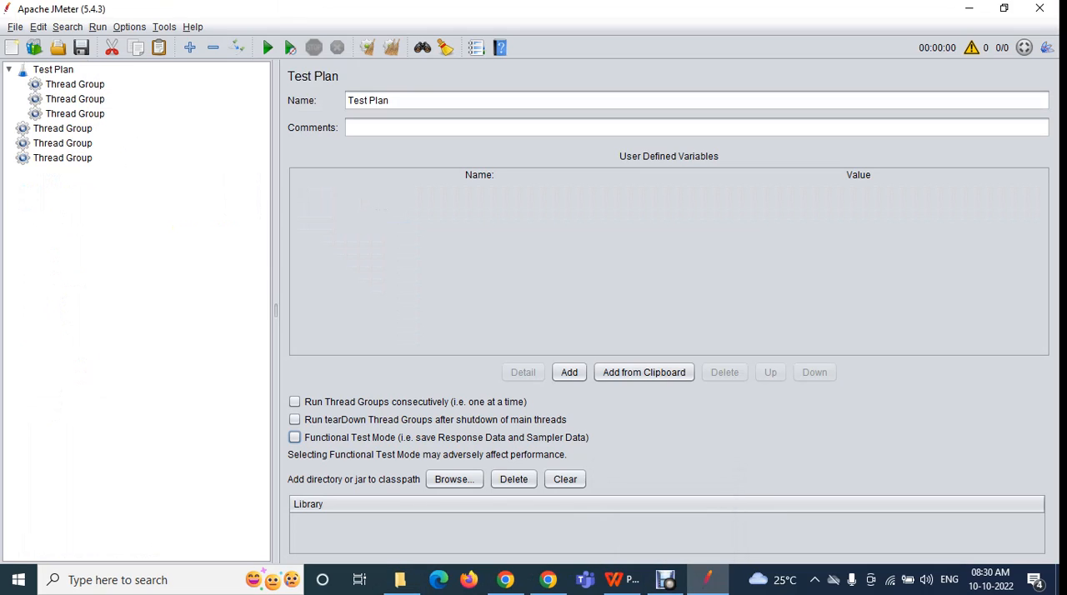
{"action": "left_click", "coordinate": [39, 26]}
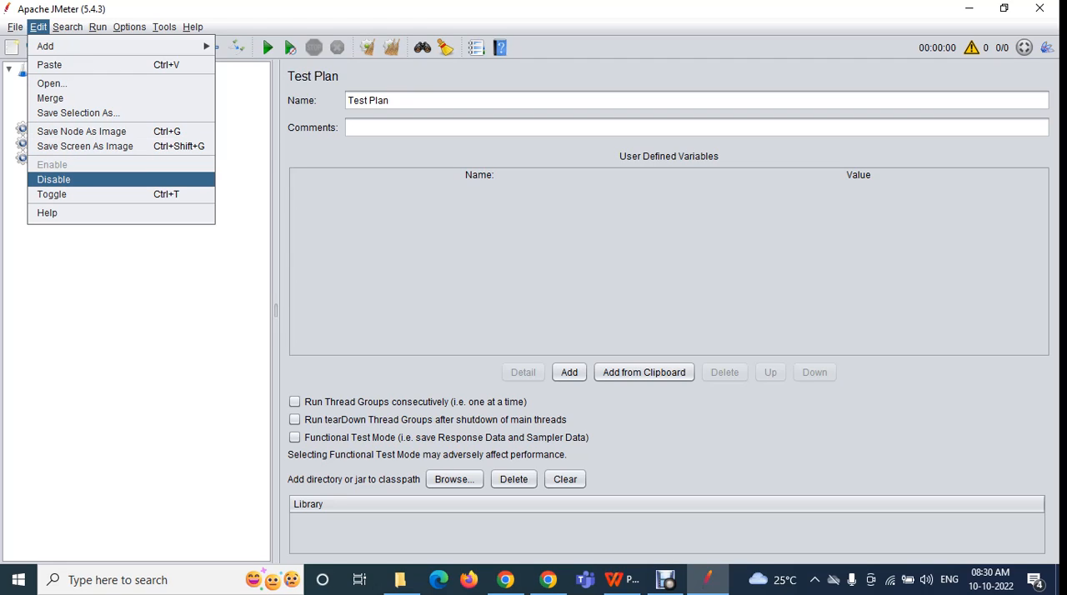
{"action": "left_click", "coordinate": [350, 438]}
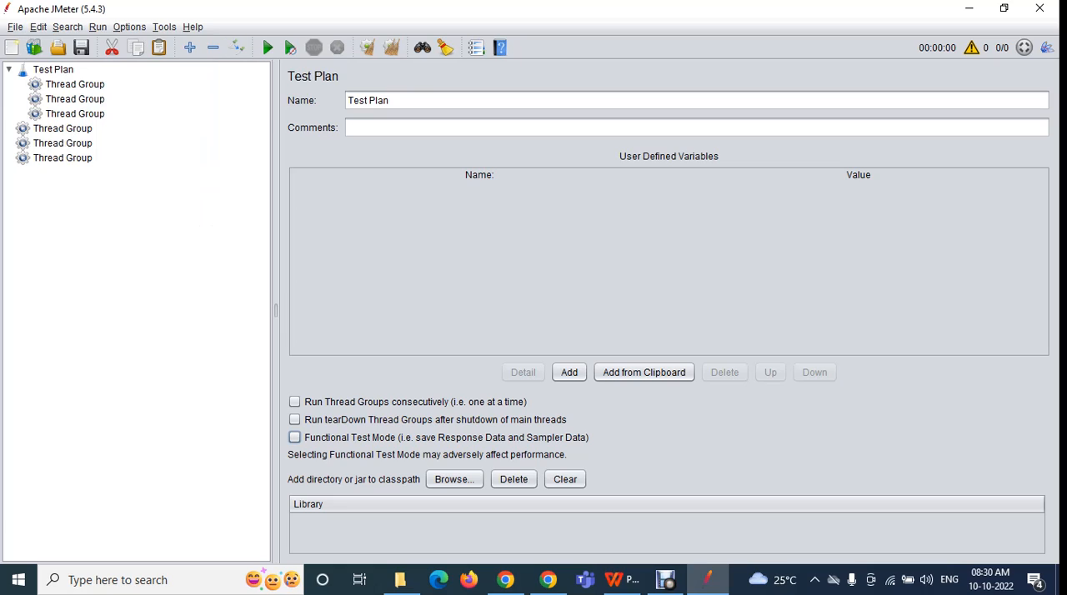
{"action": "left_click", "coordinate": [75, 84]}
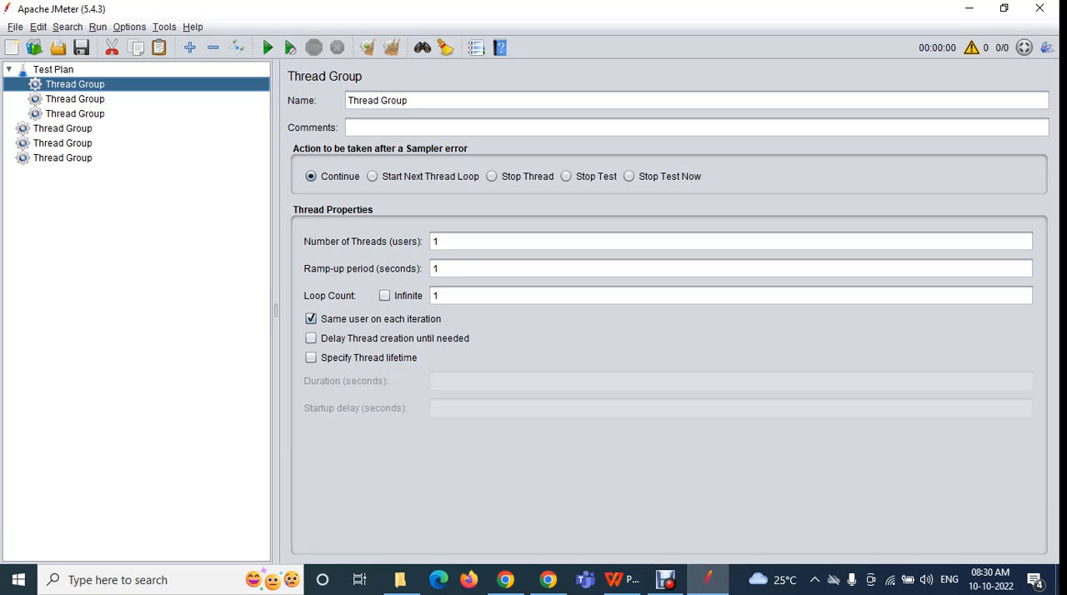
Look through the Thread Groups nested under the Test Plan and the ones listed outside it
{"action": "left_click", "coordinate": [75, 99]}
{"action": "left_click", "coordinate": [75, 84]}
{"action": "left_click", "coordinate": [75, 100]}
{"action": "left_click", "coordinate": [62, 129]}
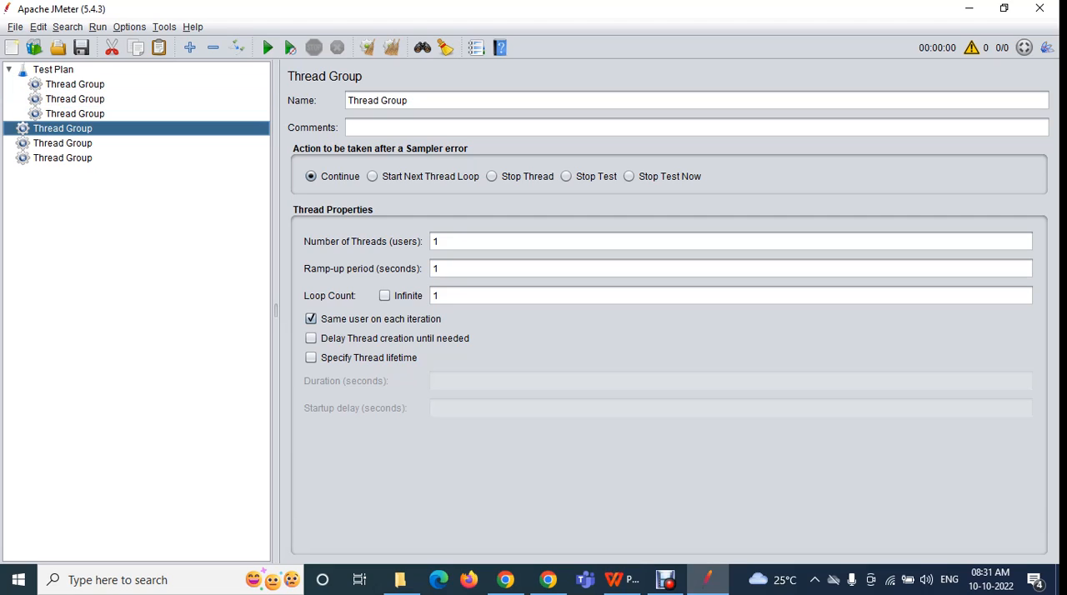
{"action": "left_click", "coordinate": [75, 84]}
{"action": "left_click", "coordinate": [75, 100]}
{"action": "left_click", "coordinate": [62, 129]}
{"action": "left_click", "coordinate": [62, 144]}
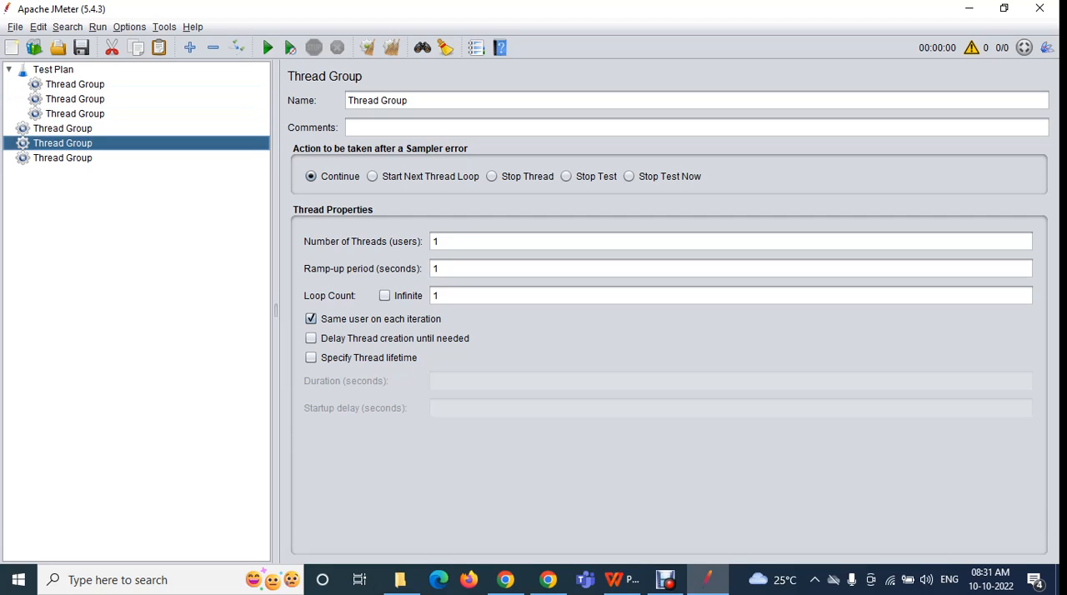
{"action": "left_click", "coordinate": [63, 157]}
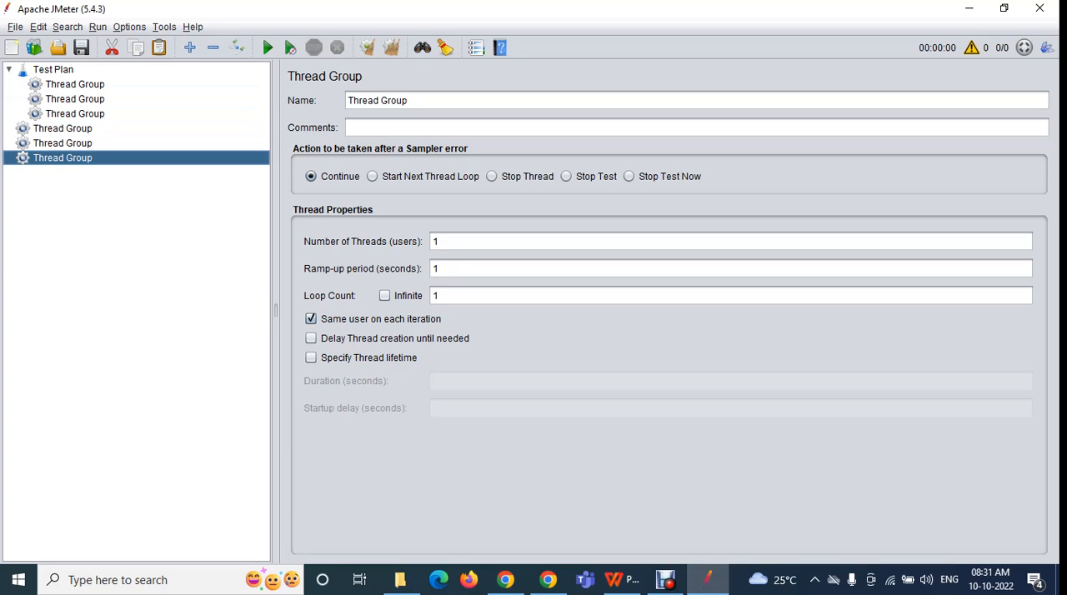
Disable the second and third Thread Groups under the Test Plan together
{"action": "left_click", "coordinate": [75, 99]}
{"action": "left_click", "coordinate": [76, 113], "text": "ctrl"}
{"action": "left_click", "coordinate": [75, 100]}
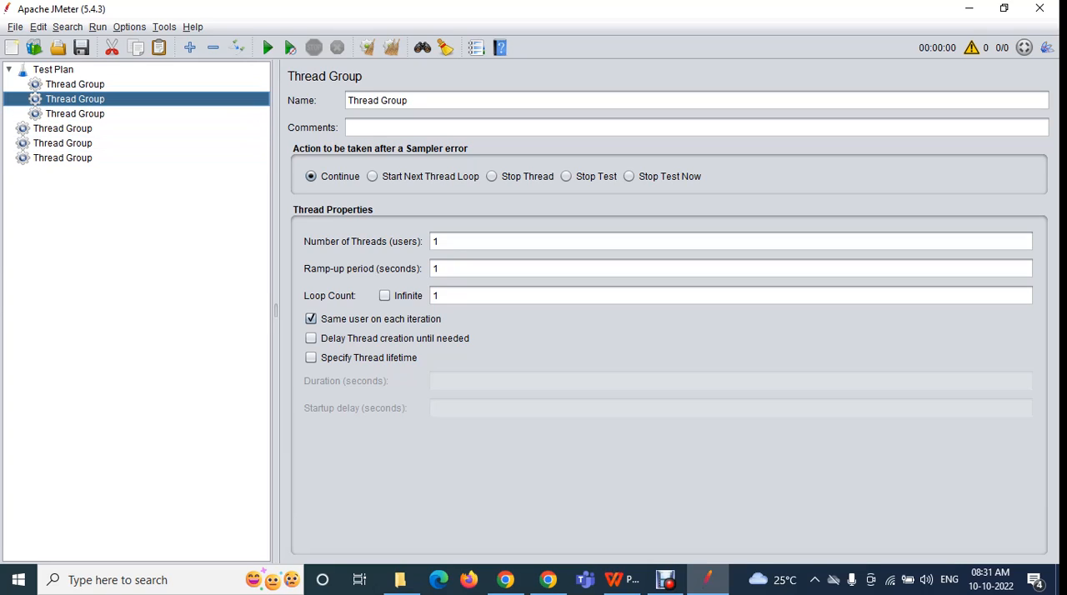
{"action": "left_click", "coordinate": [75, 114], "text": "ctrl"}
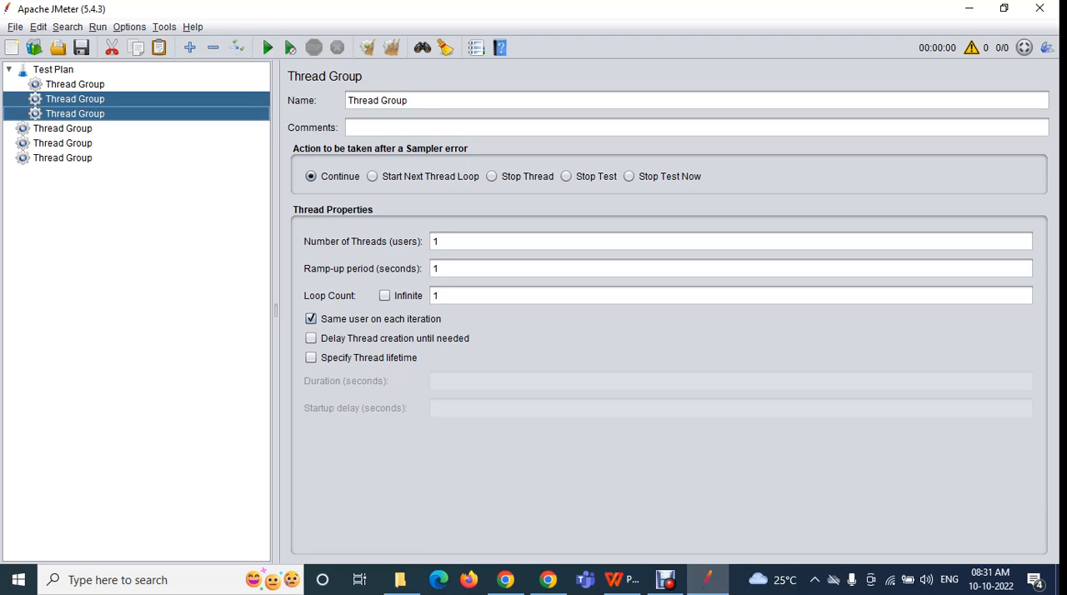
{"action": "left_click", "coordinate": [38, 26]}
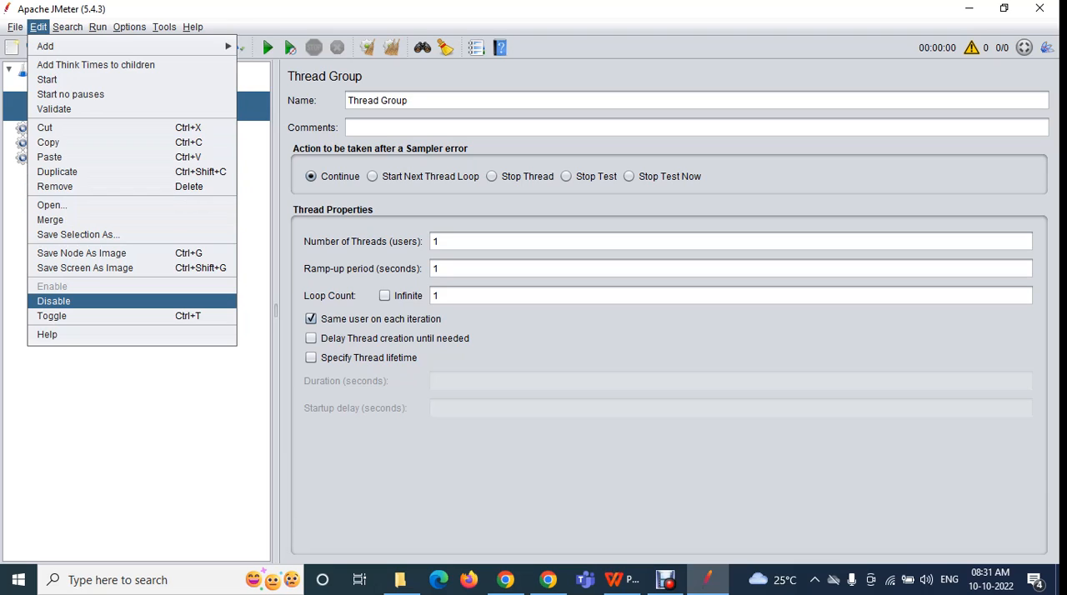
{"action": "key", "text": "Return"}
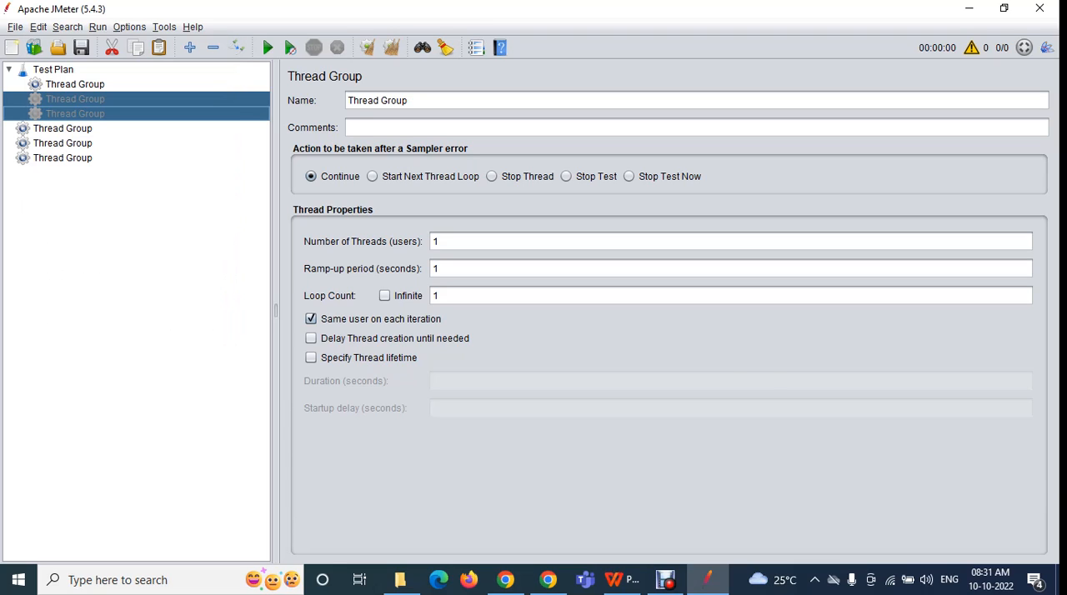
{"action": "left_click", "coordinate": [54, 70]}
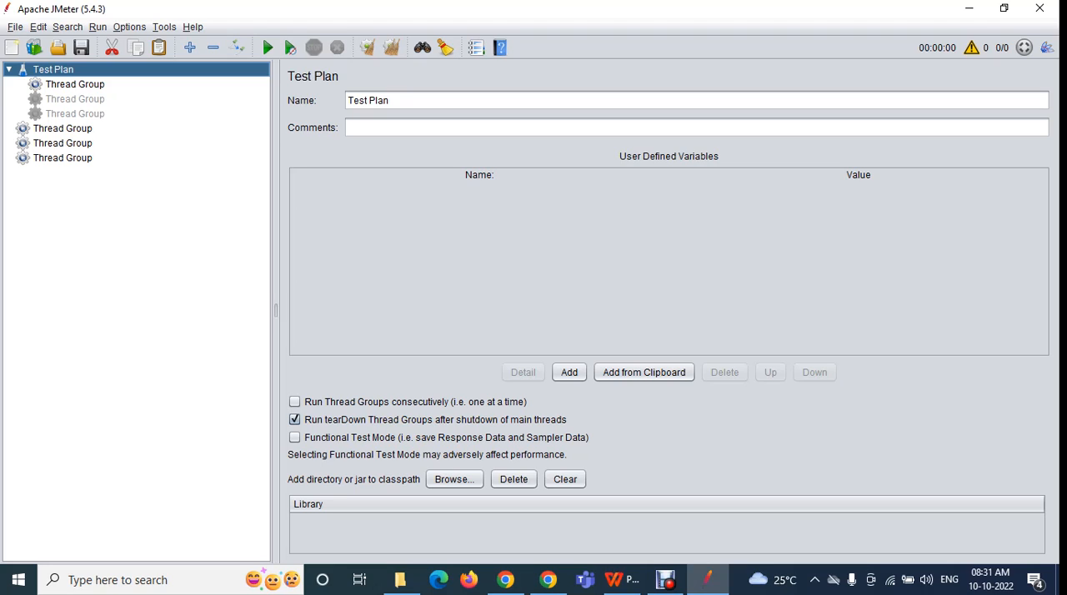
Select both disabled Thread Groups under the Test Plan and enable them again
{"action": "left_click", "coordinate": [75, 99]}
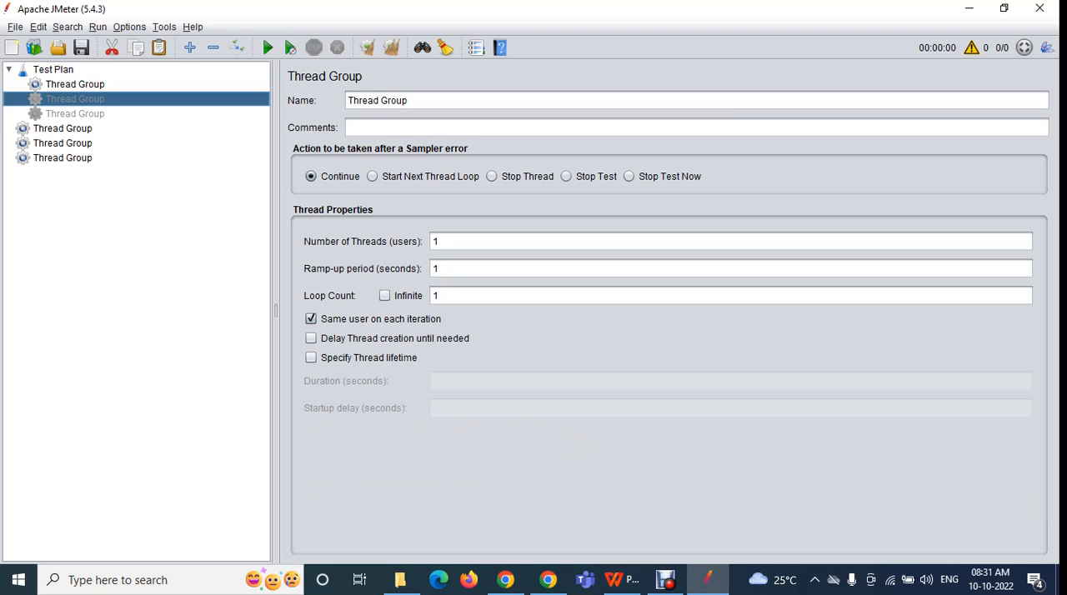
{"action": "left_click", "coordinate": [75, 114]}
{"action": "left_click", "coordinate": [75, 99]}
{"action": "left_click", "coordinate": [75, 114]}
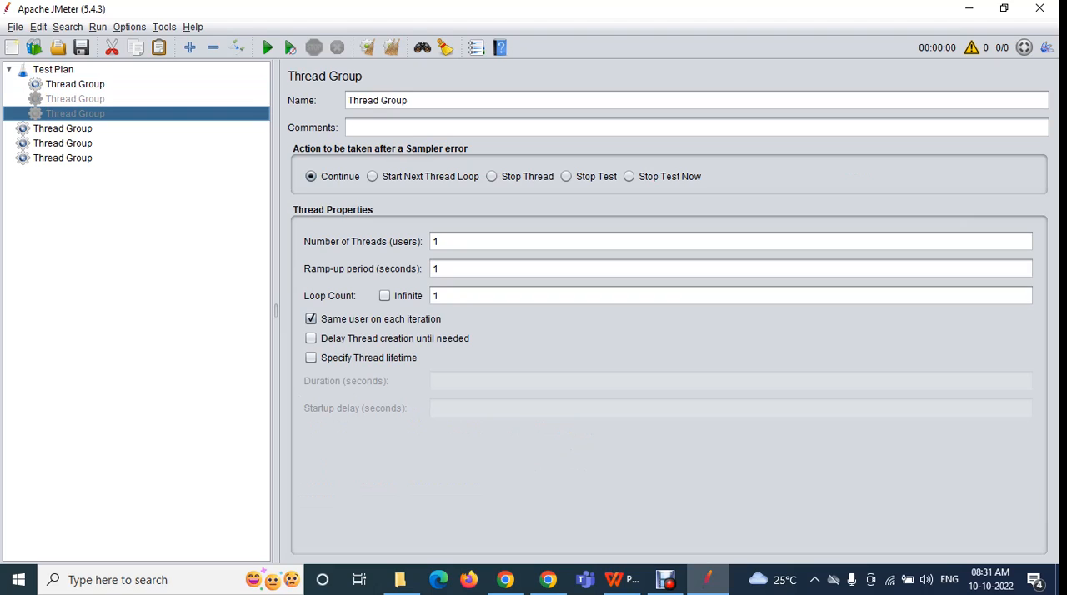
{"action": "left_click", "coordinate": [75, 99]}
{"action": "left_click", "coordinate": [75, 114]}
{"action": "left_click", "coordinate": [75, 99]}
{"action": "left_click", "coordinate": [75, 115]}
{"action": "left_click", "coordinate": [75, 99]}
{"action": "left_click", "coordinate": [75, 114]}
{"action": "left_click", "coordinate": [75, 99]}
{"action": "left_click", "coordinate": [75, 114], "text": "ctrl"}
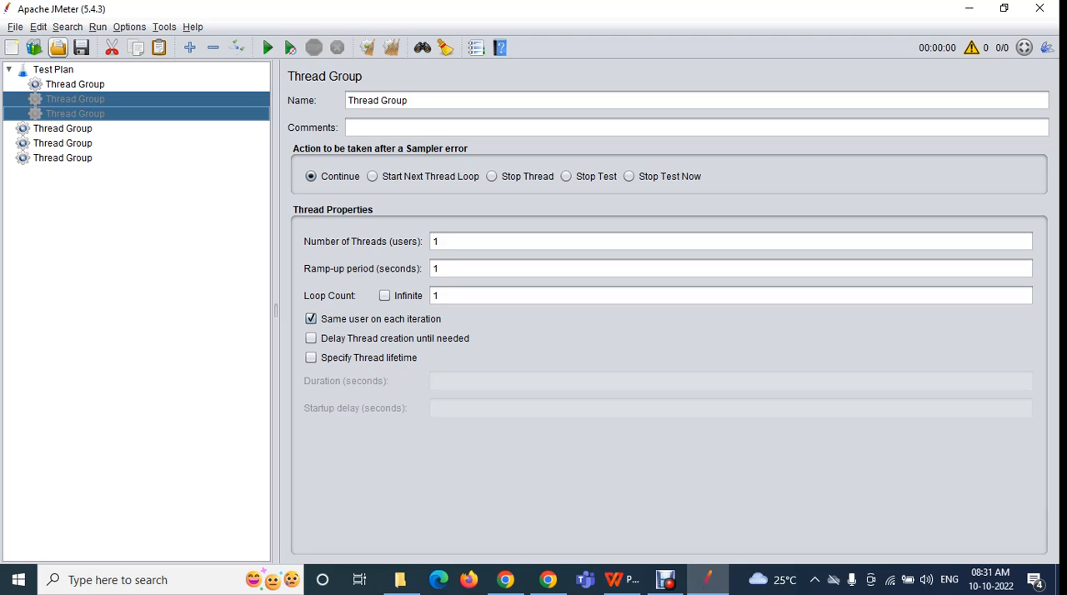
{"action": "left_click", "coordinate": [39, 27]}
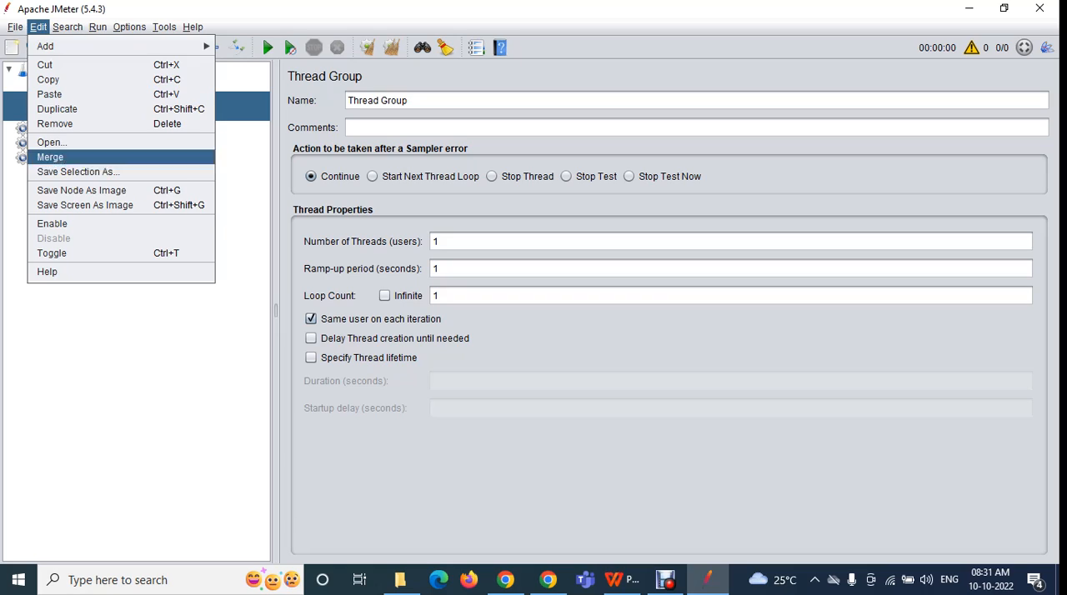
{"action": "left_click", "coordinate": [52, 223]}
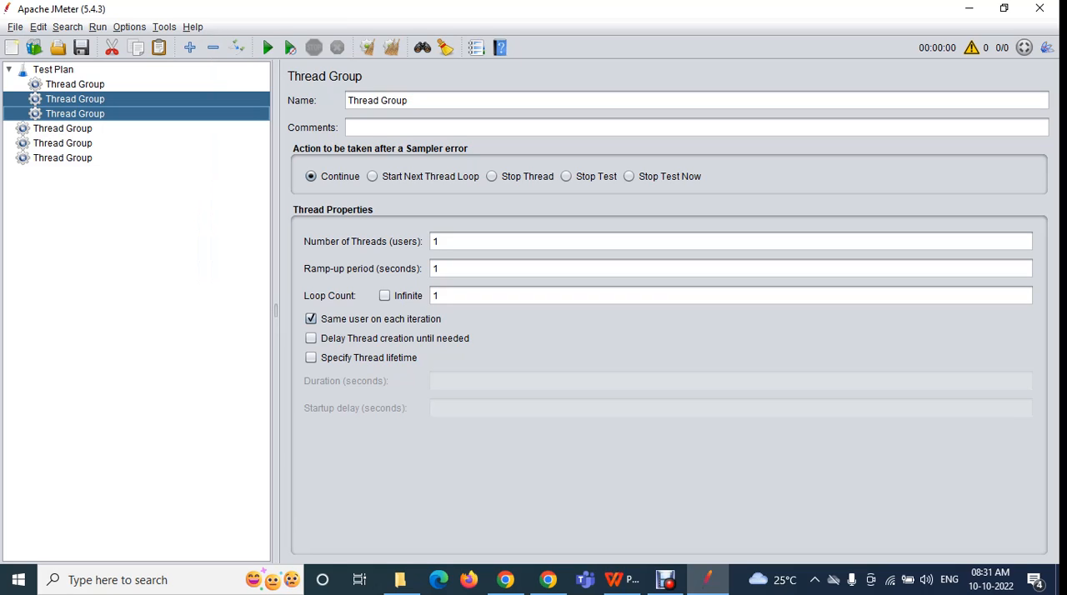
{"action": "left_click", "coordinate": [53, 70]}
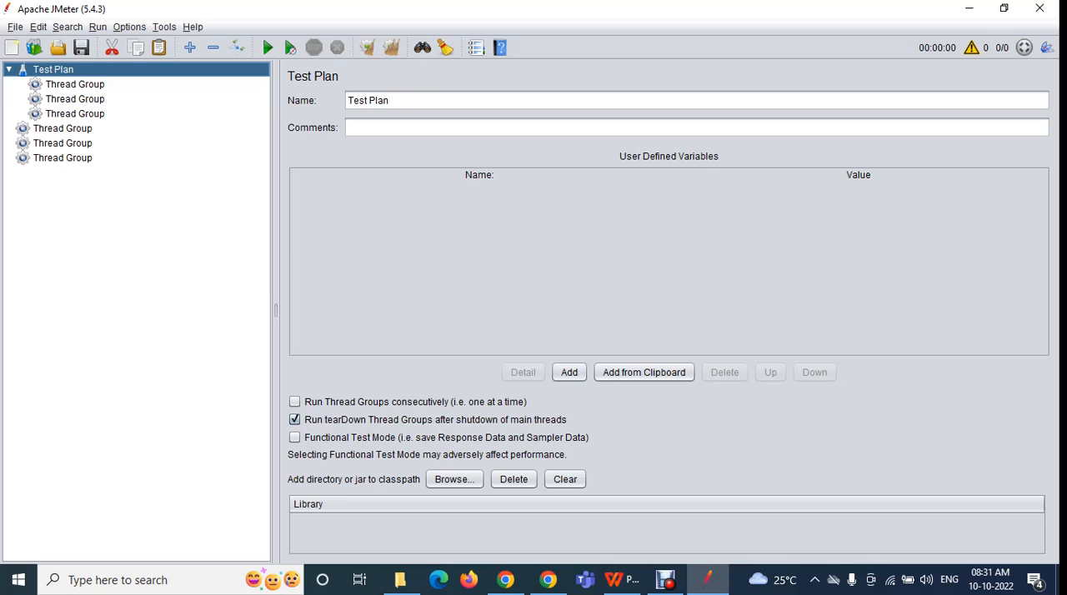
Select the second and third Thread Groups under the Test Plan and disable them with the Toggle command
{"action": "left_click", "coordinate": [75, 99]}
{"action": "left_click", "coordinate": [75, 114]}
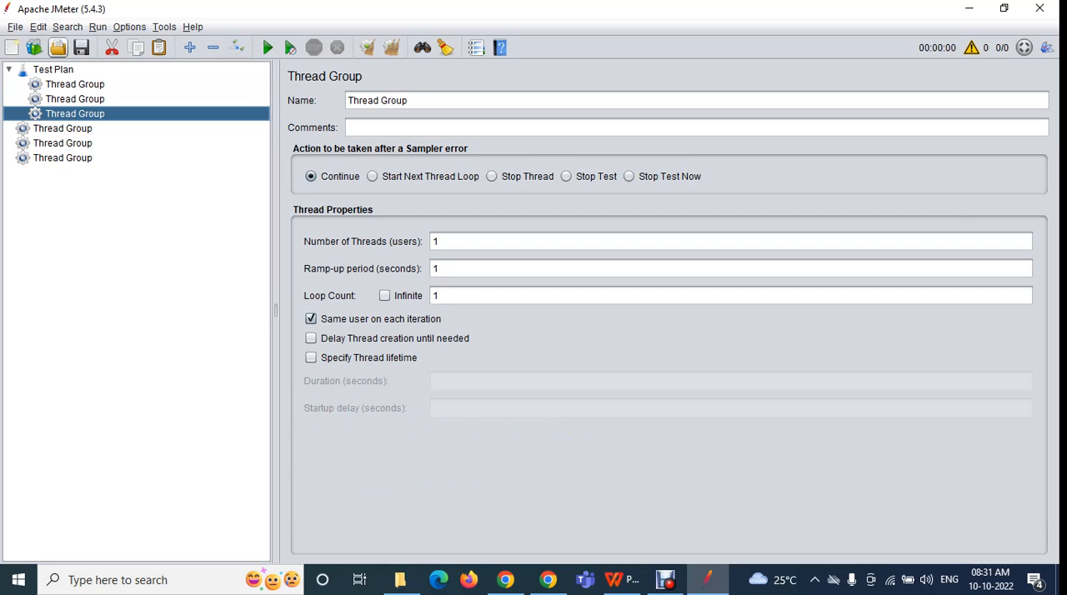
{"action": "left_click", "coordinate": [38, 28]}
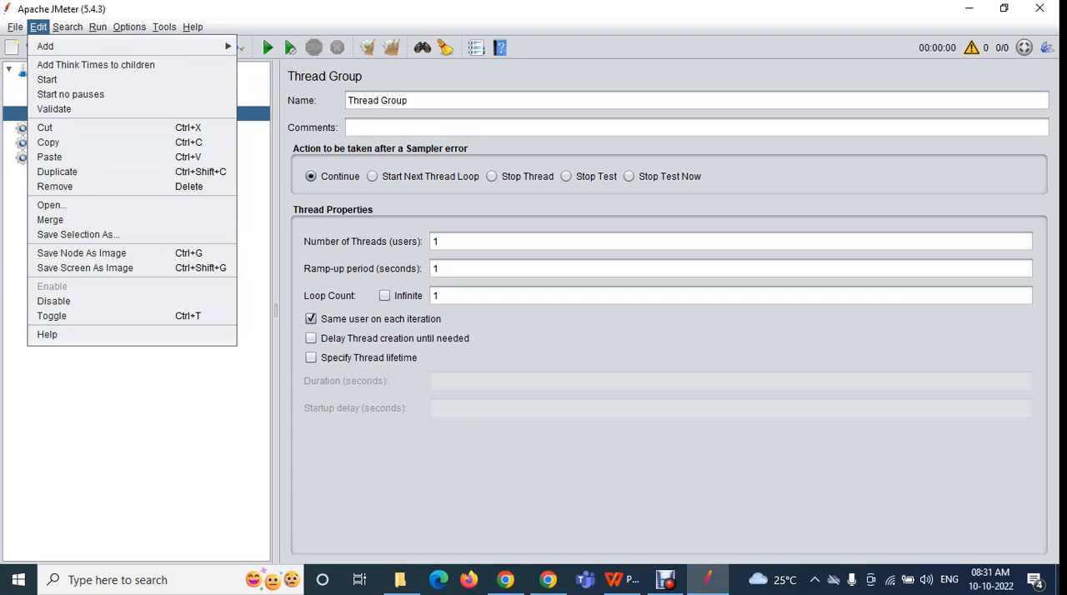
{"action": "key", "text": "Escape"}
{"action": "left_click", "coordinate": [75, 84]}
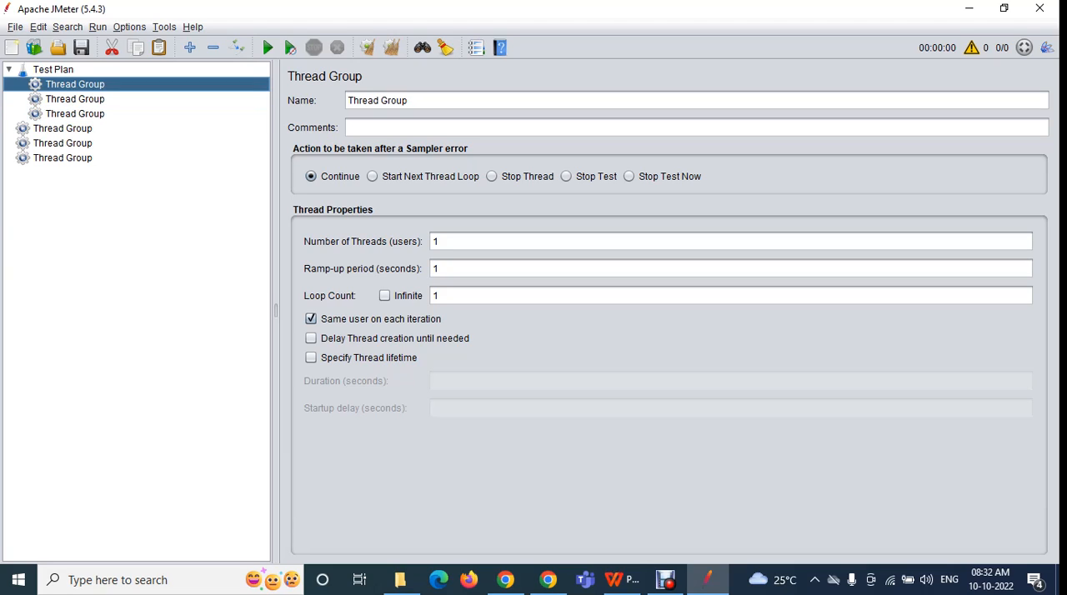
{"action": "left_click", "coordinate": [75, 99]}
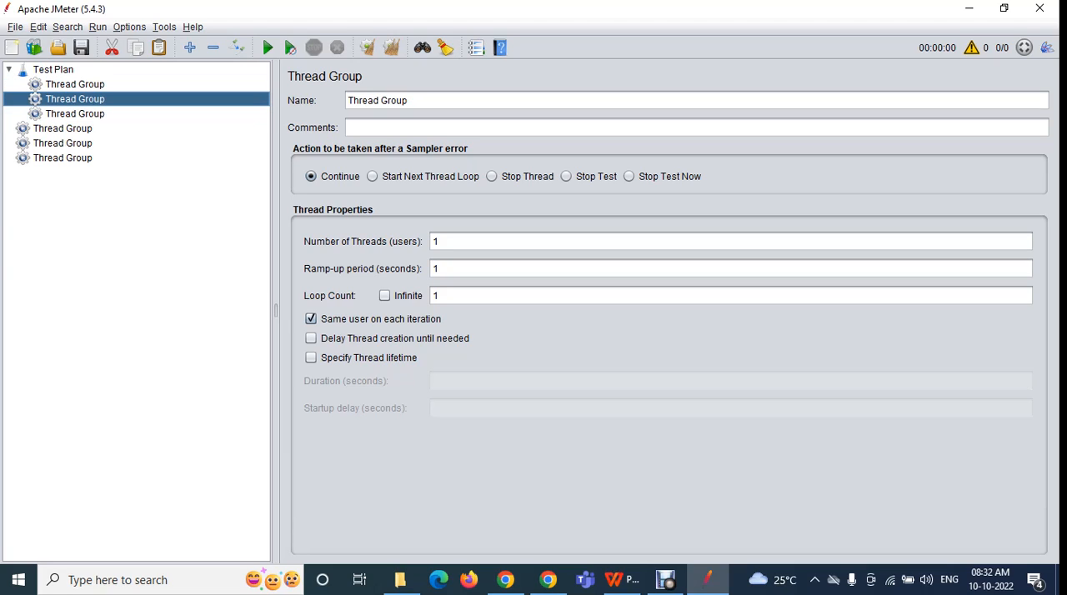
{"action": "left_click", "coordinate": [75, 114], "text": "ctrl"}
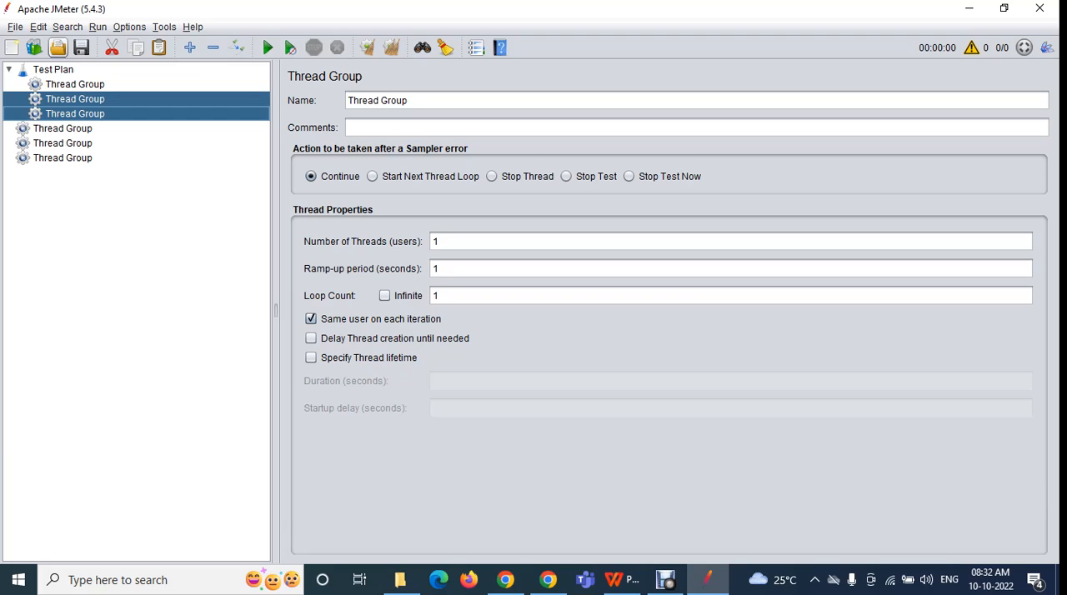
{"action": "left_click", "coordinate": [39, 26]}
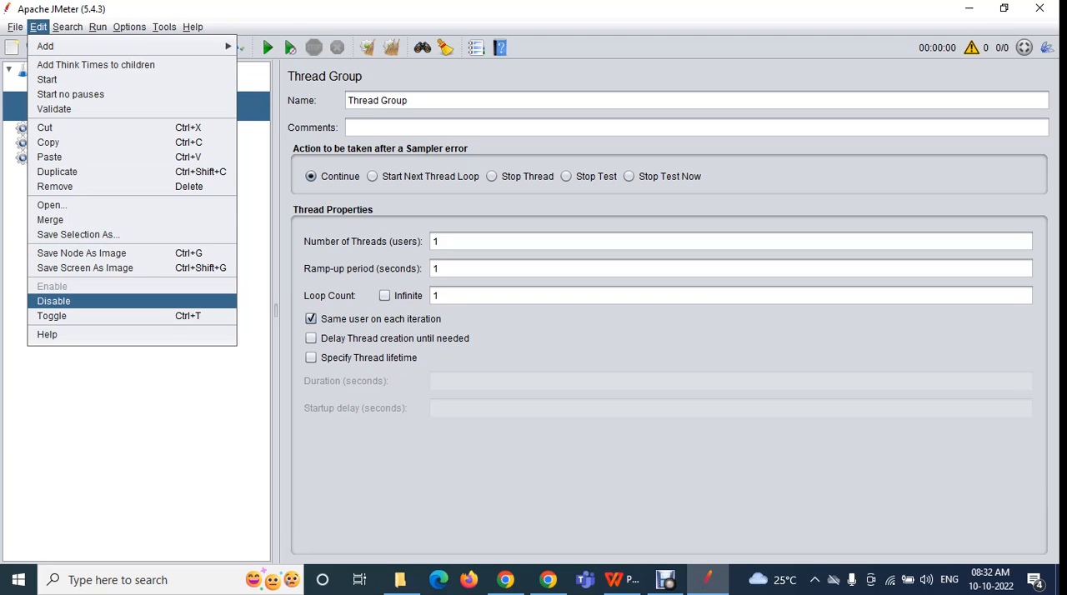
{"action": "left_click", "coordinate": [52, 316]}
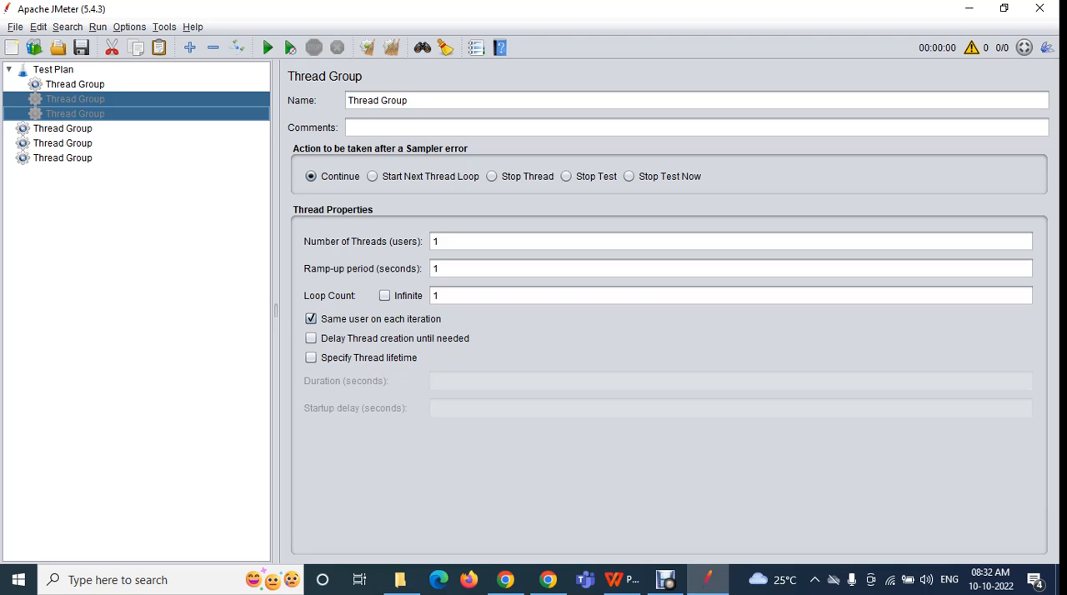
Toggle the two disabled Thread Groups back to enabled and select the Test Plan
{"action": "left_click", "coordinate": [39, 27]}
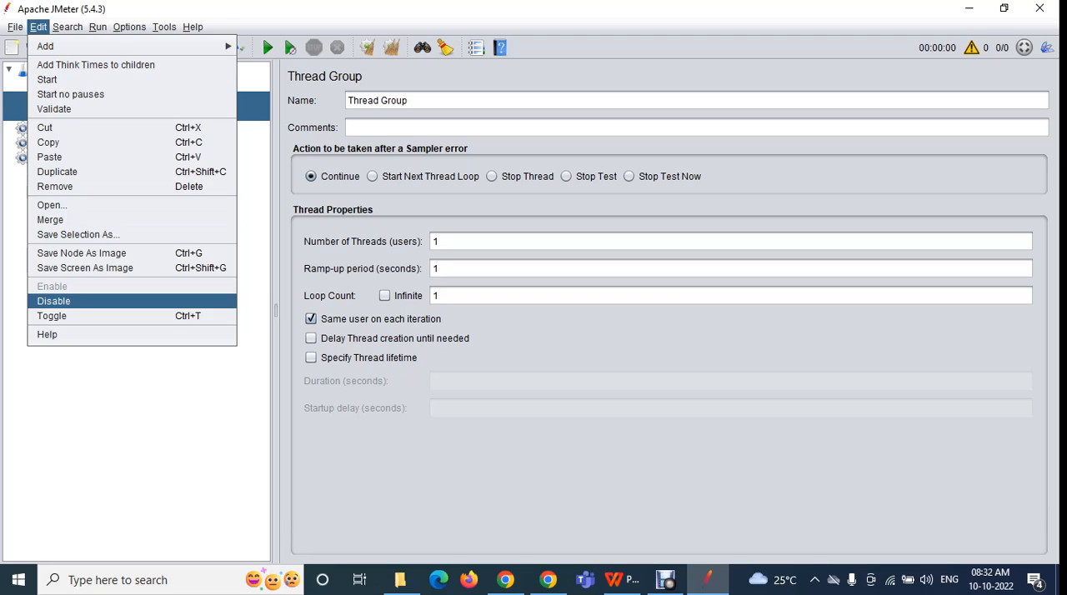
{"action": "left_click", "coordinate": [52, 316]}
{"action": "left_click", "coordinate": [53, 70]}
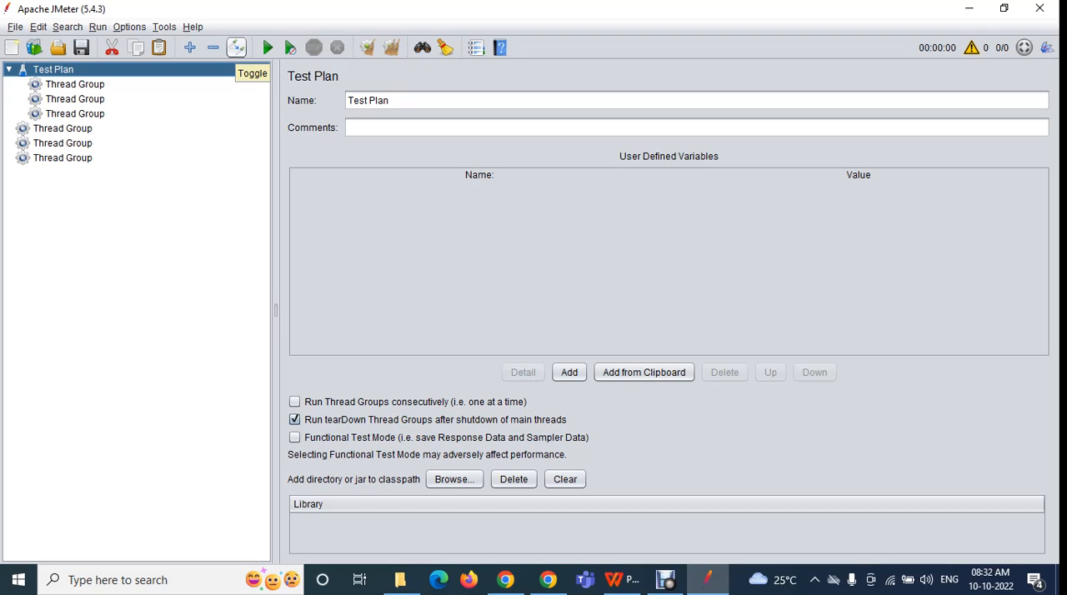
Select the second and third Thread Groups again, and toggle both off and back on
{"action": "left_click", "coordinate": [75, 99]}
{"action": "left_click", "coordinate": [75, 114]}
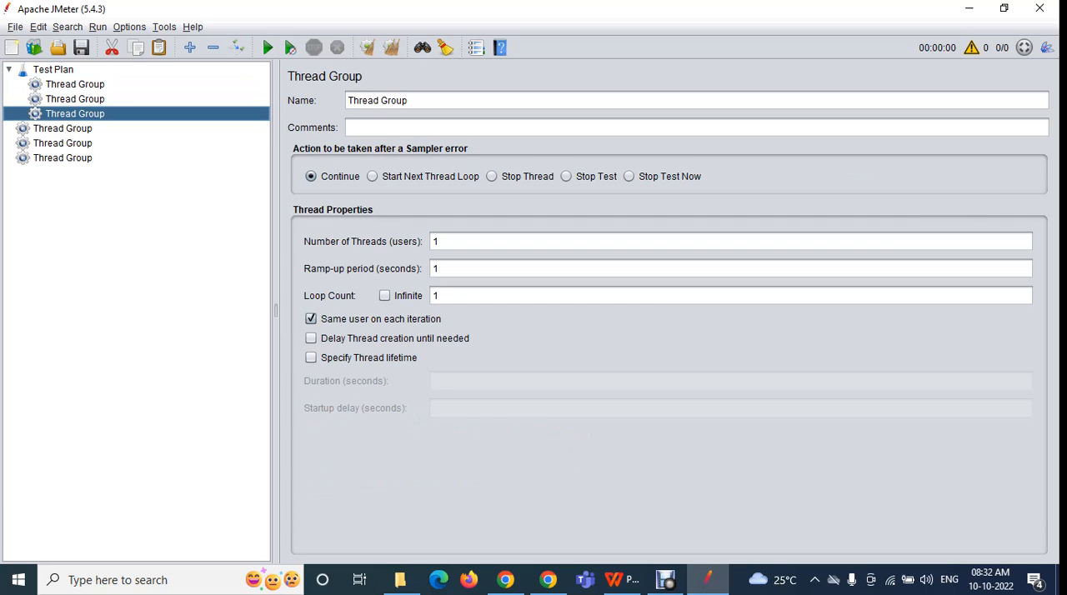
{"action": "left_click", "coordinate": [75, 99], "text": "ctrl"}
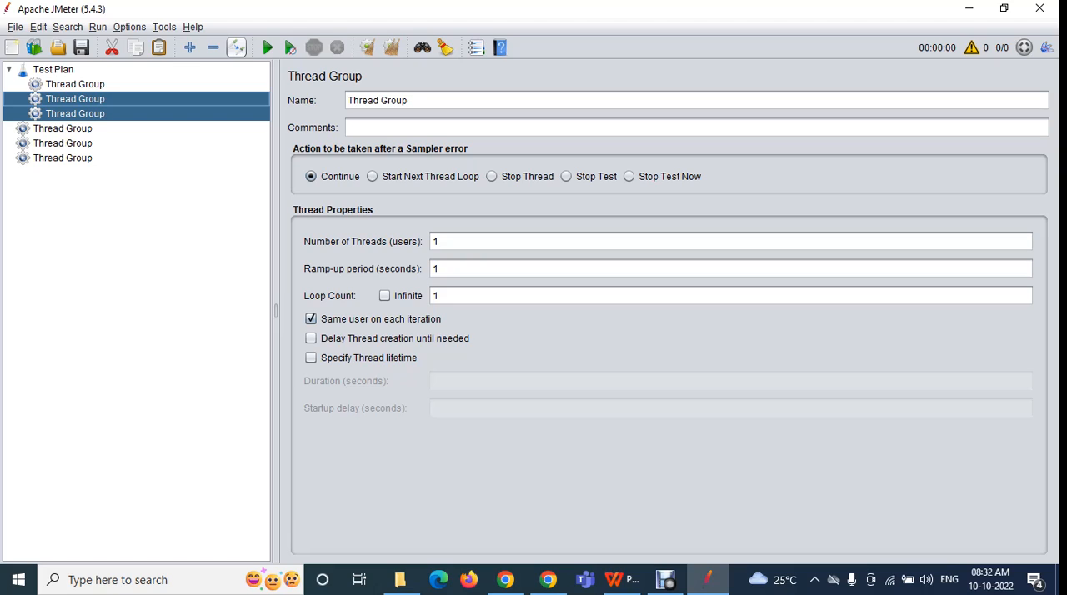
{"action": "left_click", "coordinate": [235, 47]}
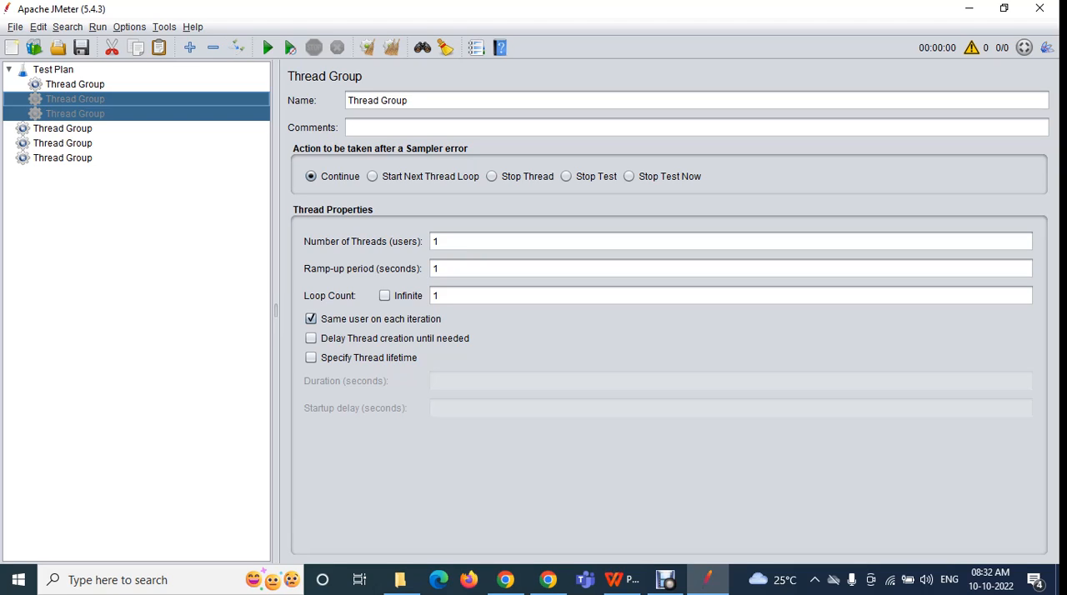
{"action": "left_click", "coordinate": [236, 48]}
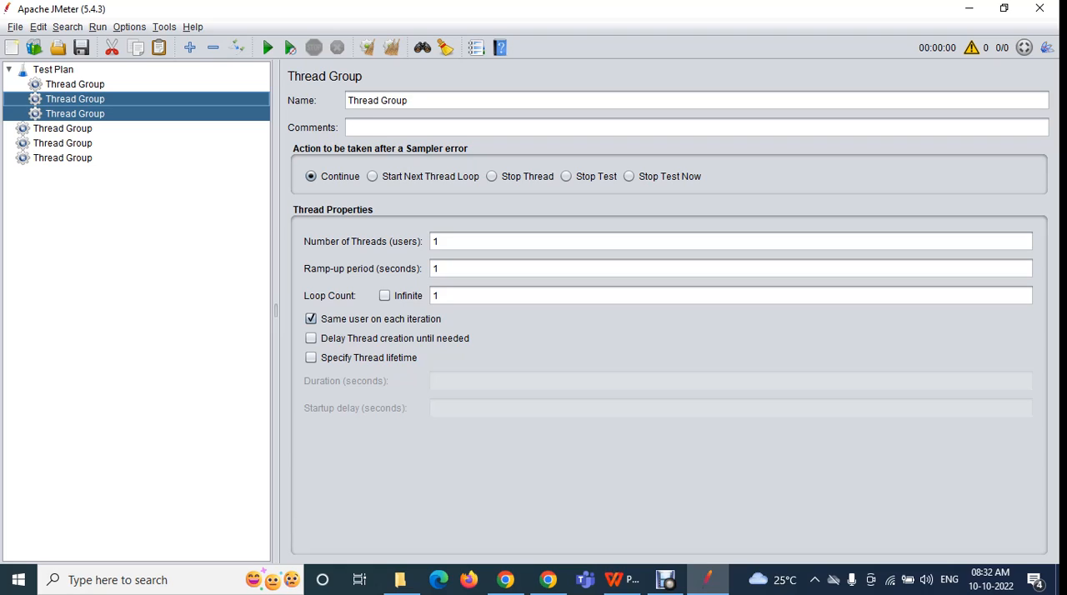
Select the second Thread Group under the Test Plan and open its online Help page
{"action": "left_click", "coordinate": [53, 70]}
{"action": "left_click", "coordinate": [74, 84]}
{"action": "left_click", "coordinate": [74, 99]}
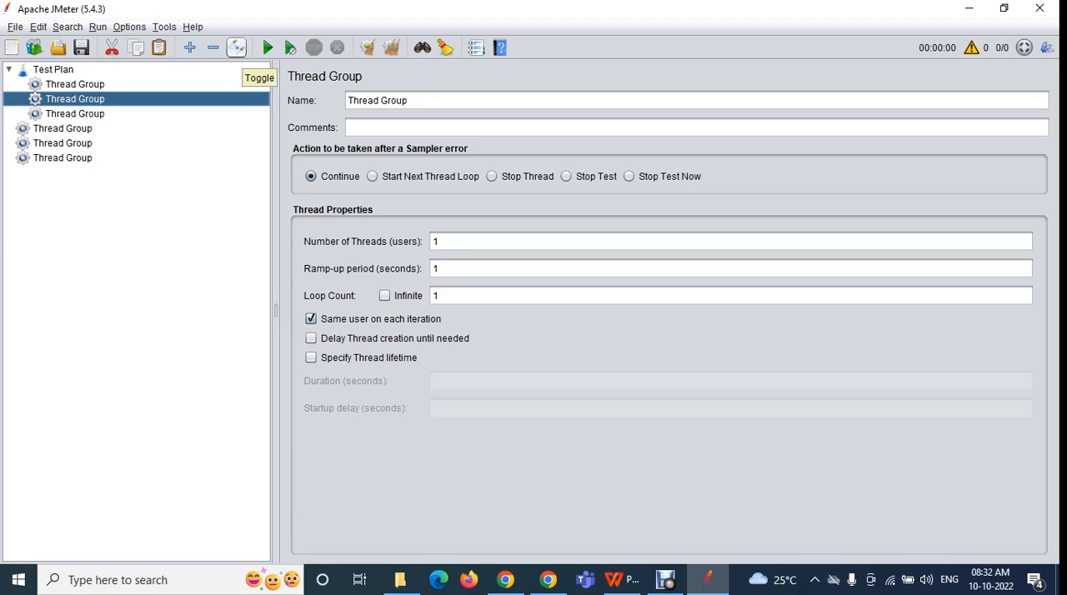
{"action": "left_click", "coordinate": [38, 28]}
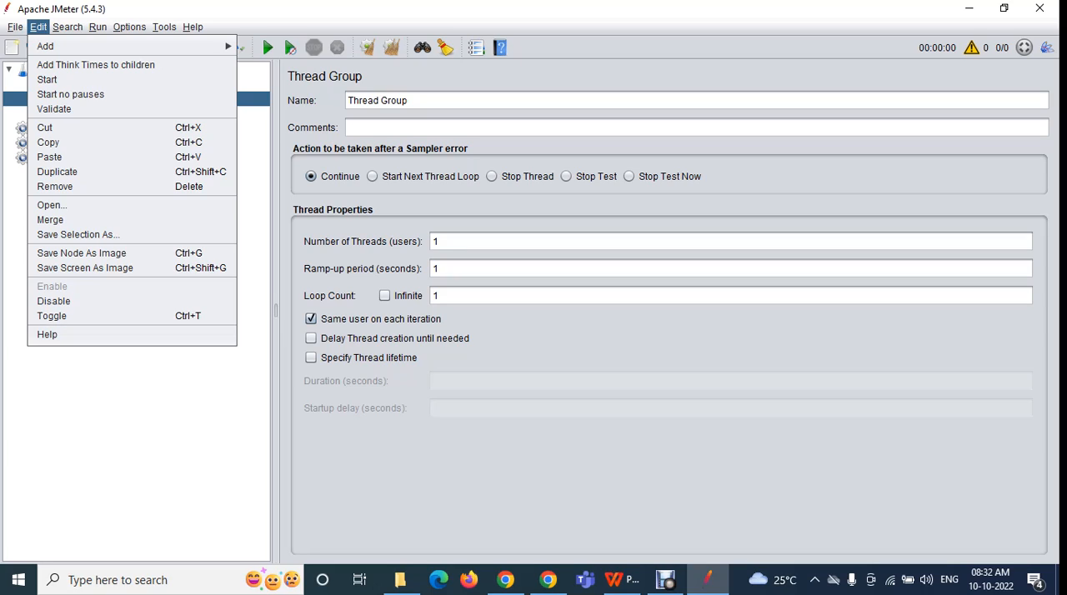
{"action": "left_click", "coordinate": [48, 335]}
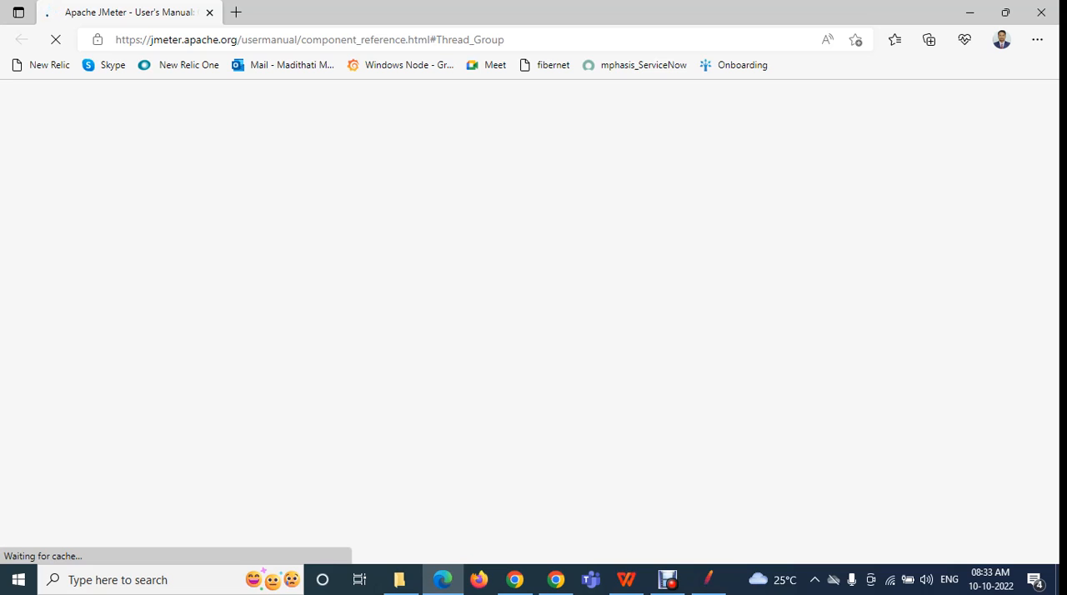
Switch back to JMeter and reopen the selected Thread Group's Help page in the Edge browser
{"action": "left_click", "coordinate": [707, 580]}
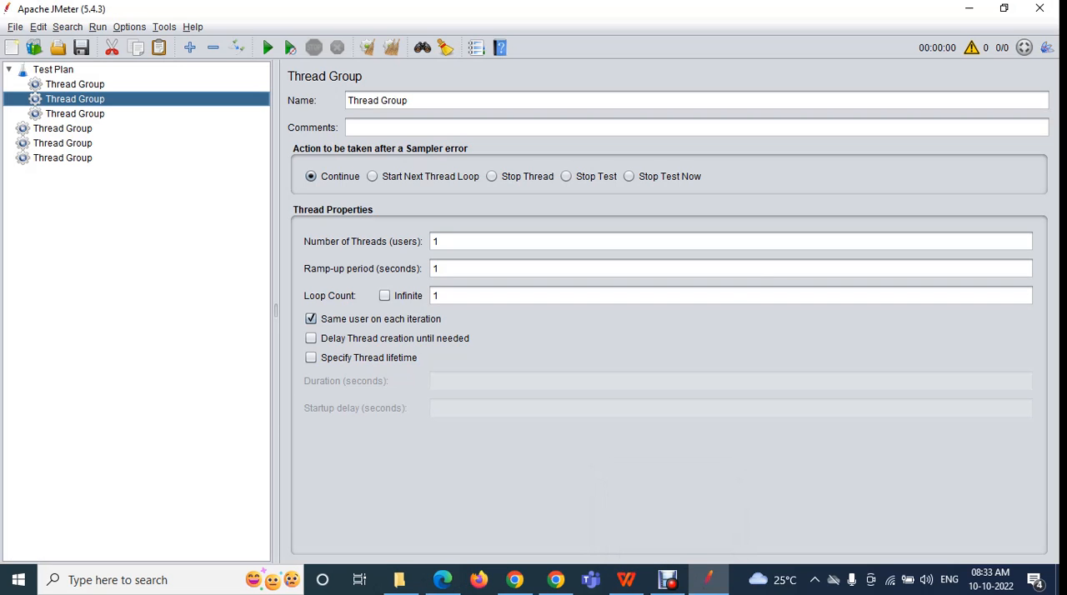
{"action": "left_click", "coordinate": [38, 26]}
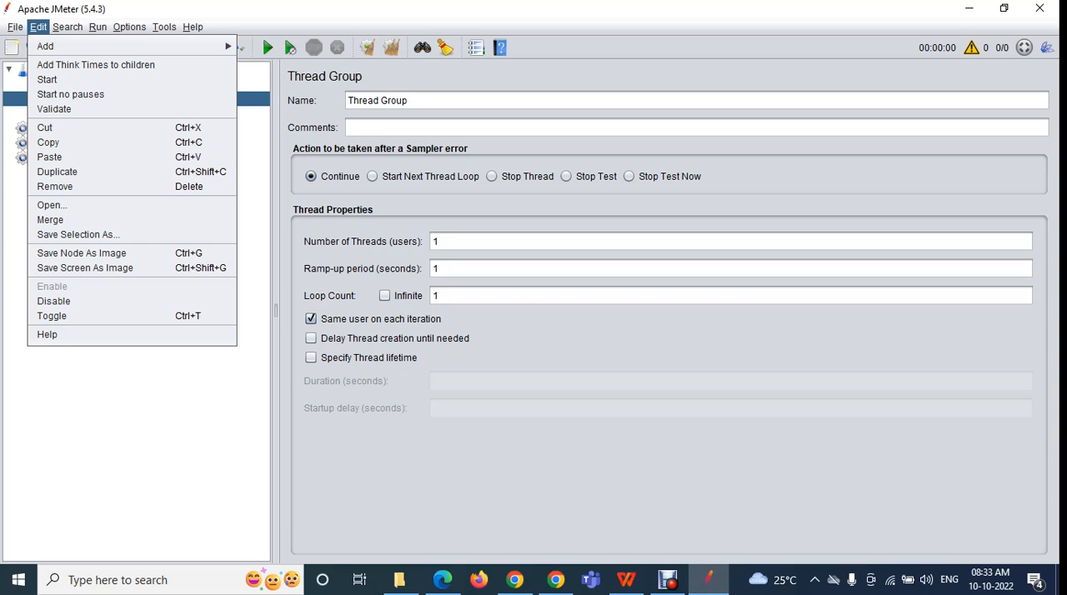
{"action": "left_click", "coordinate": [47, 334]}
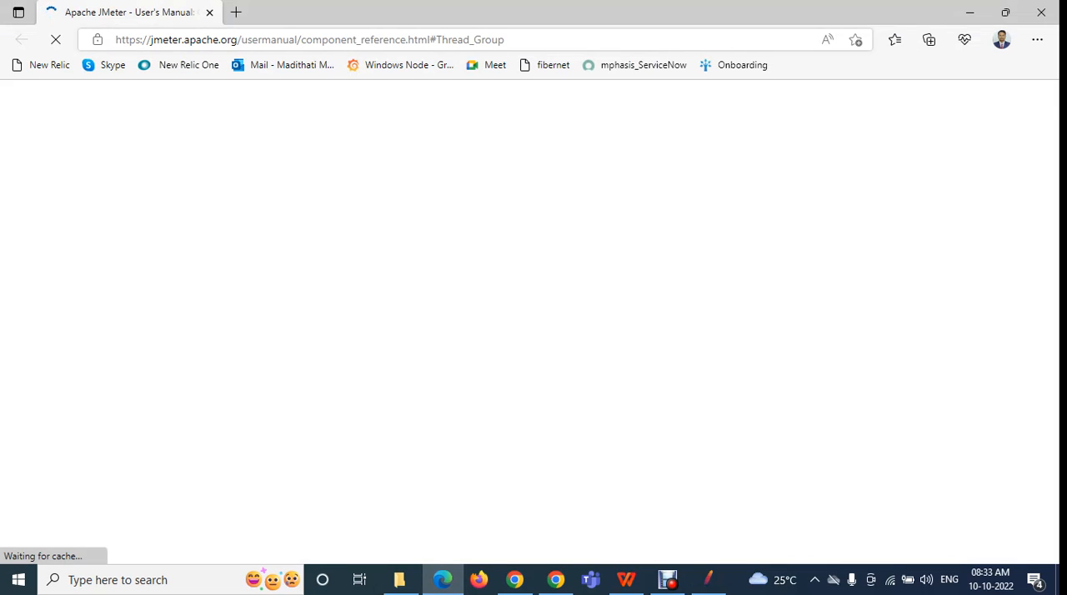
Examine the help page's address and the component reference list down to the Logic Controllers and Listeners sections
{"action": "left_click_drag", "start_coordinate": [115, 39], "coordinate": [505, 39]}
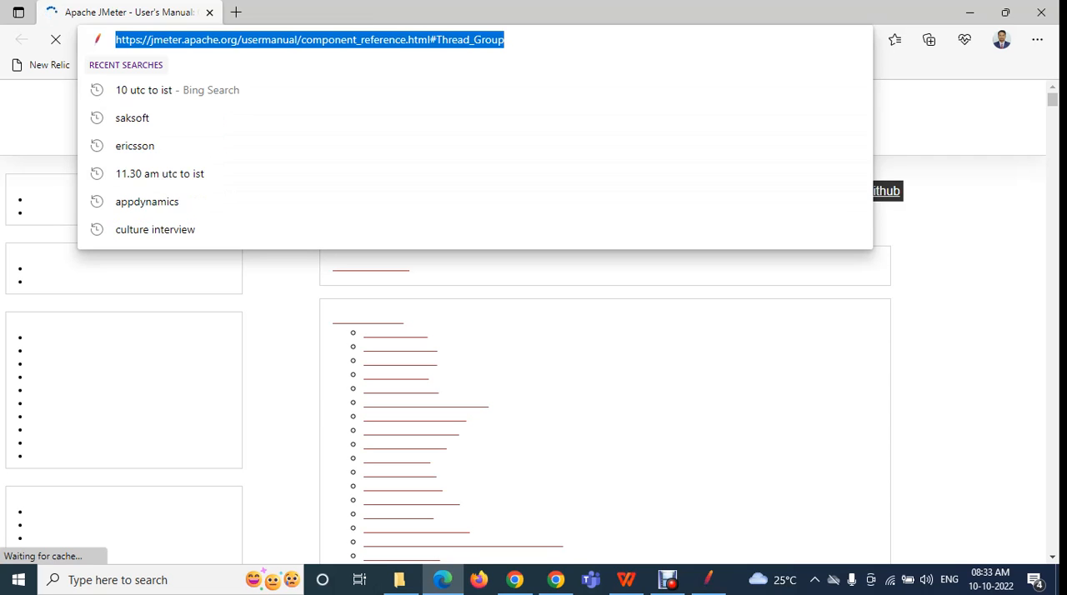
{"action": "left_click", "coordinate": [567, 333]}
{"action": "scroll", "coordinate": [567, 334], "scroll_direction": "down", "scroll_amount": 5}
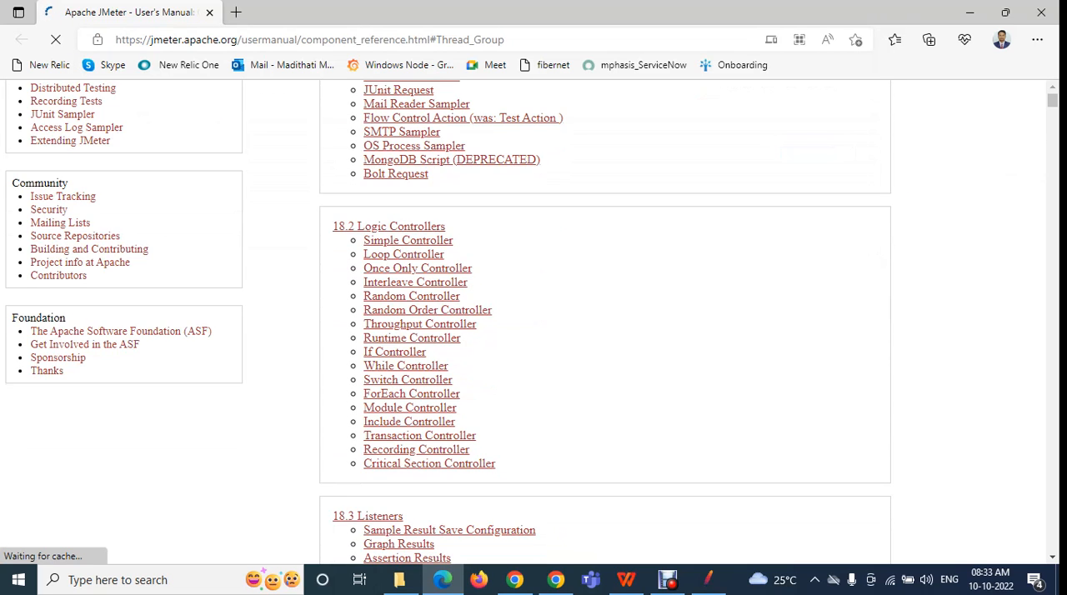
Close the browser window with the Thread Group help page and select the Test Plan element in JMeter
{"action": "left_click", "coordinate": [1041, 12]}
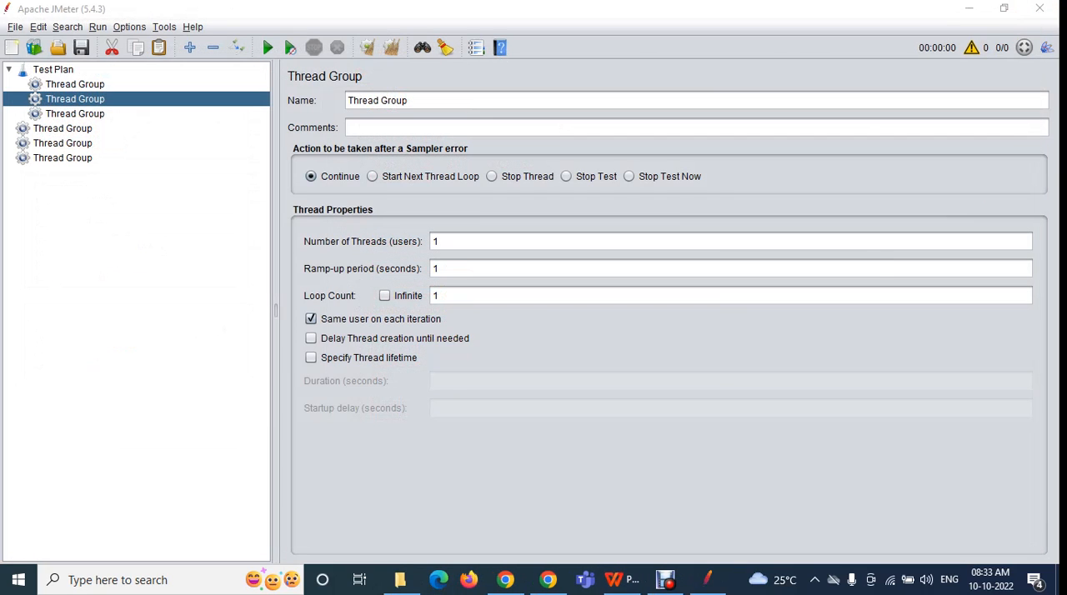
{"action": "left_click", "coordinate": [38, 28]}
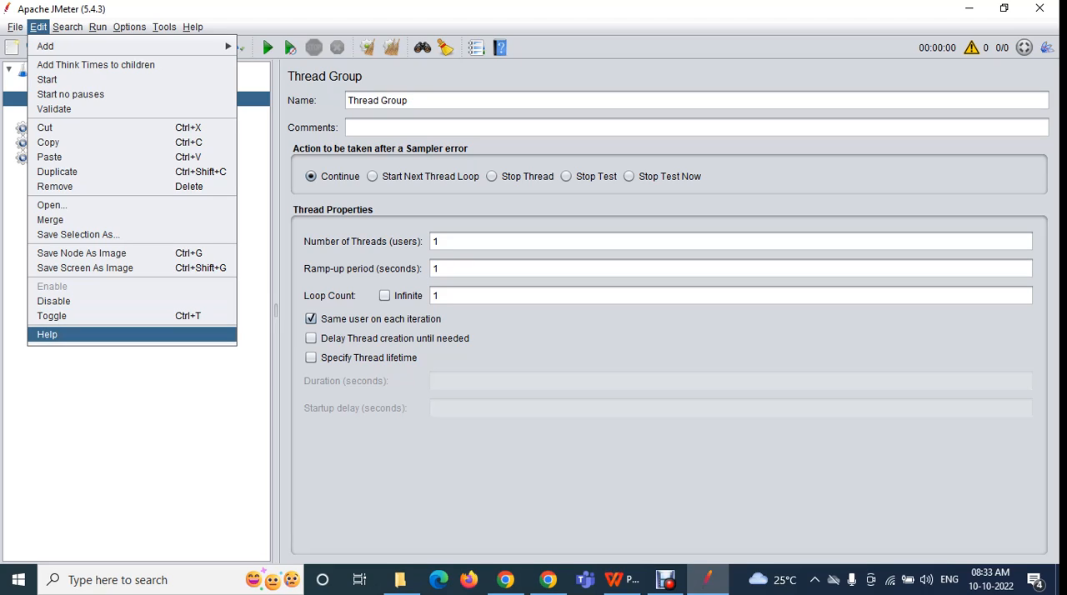
{"action": "key", "text": "Escape"}
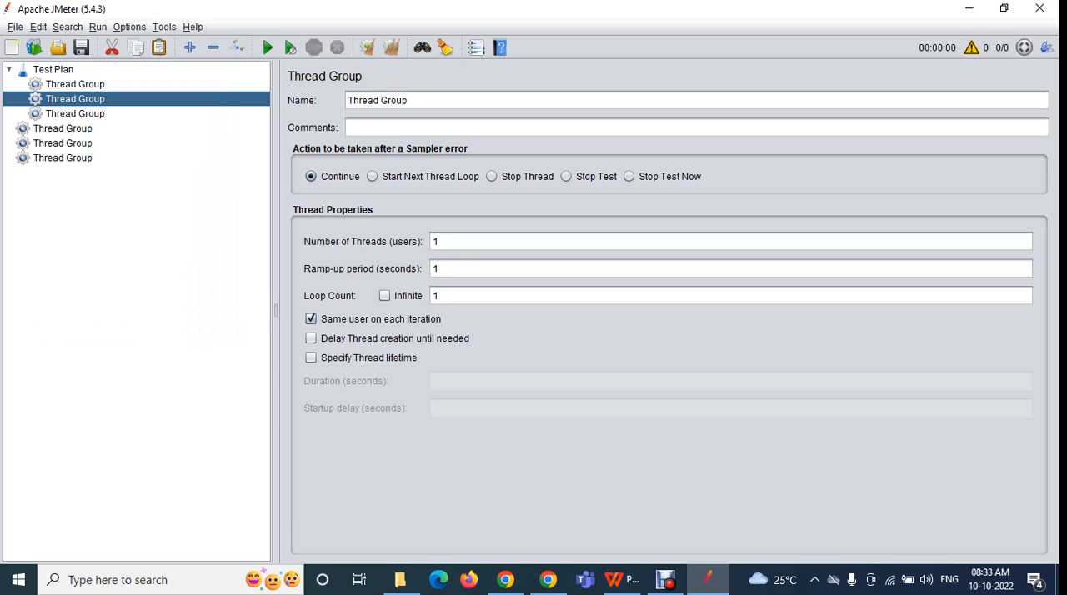
{"action": "left_click", "coordinate": [53, 70]}
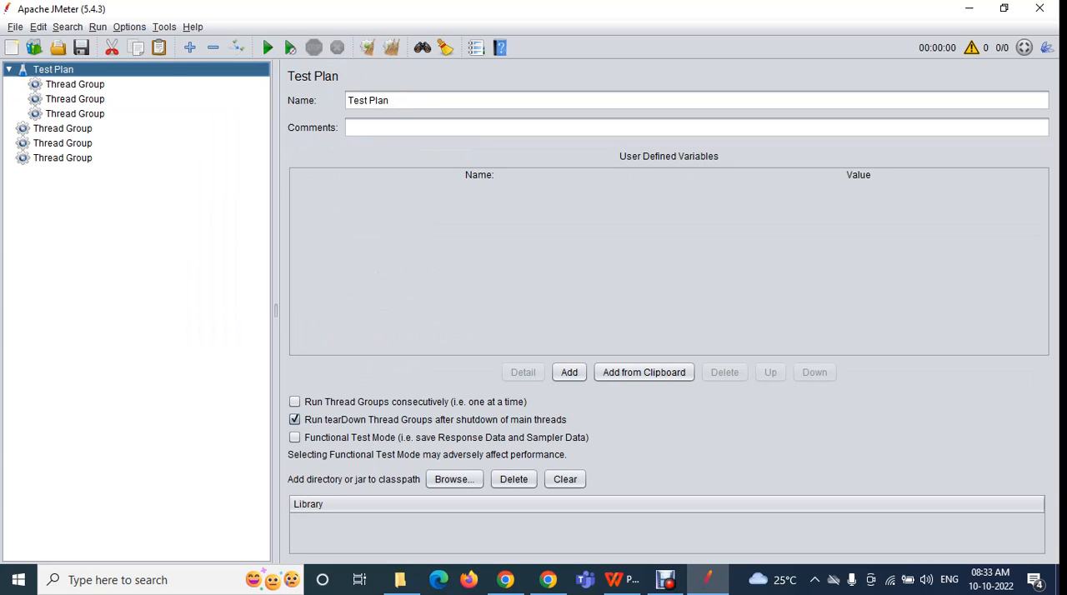
Open the recent file merged_script.jmx without saving the current test plan, and expand all elements of its tree
{"action": "left_click", "coordinate": [68, 27]}
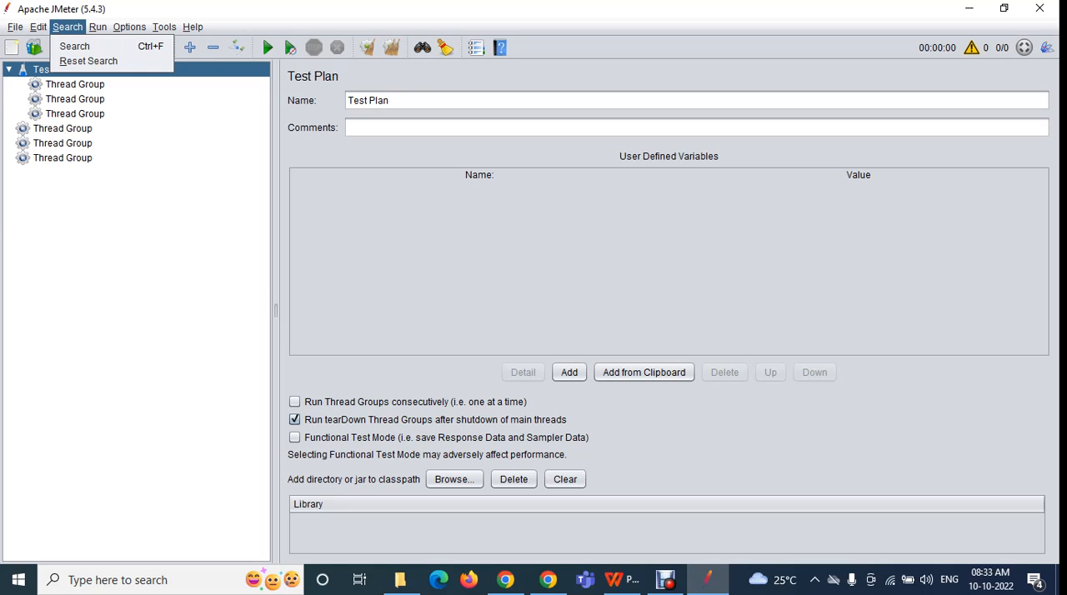
{"action": "mouse_move", "coordinate": [15, 28]}
{"action": "mouse_move", "coordinate": [99, 90]}
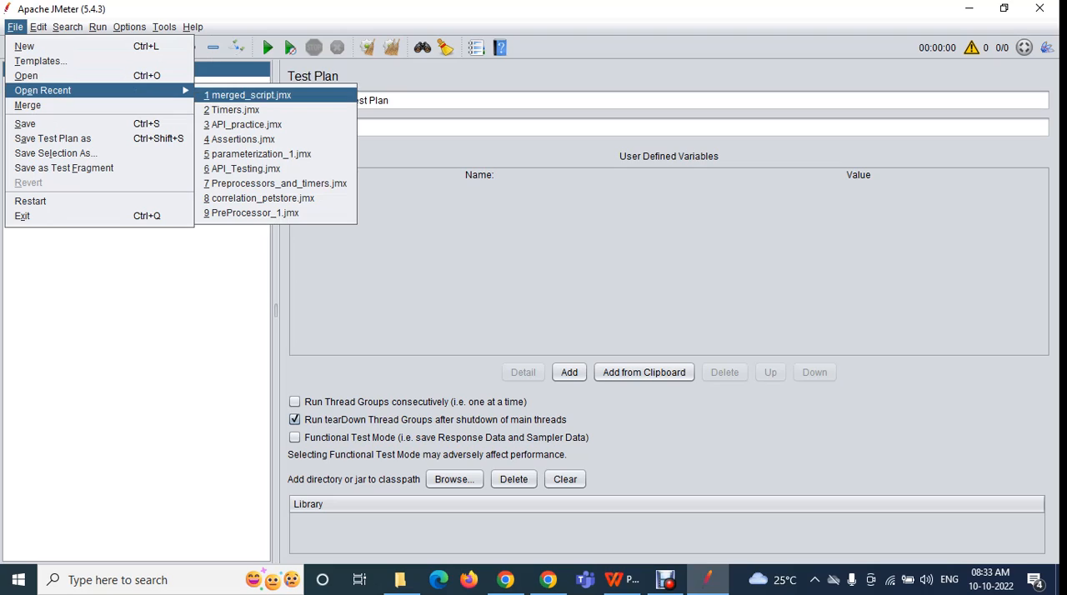
{"action": "left_click", "coordinate": [250, 95]}
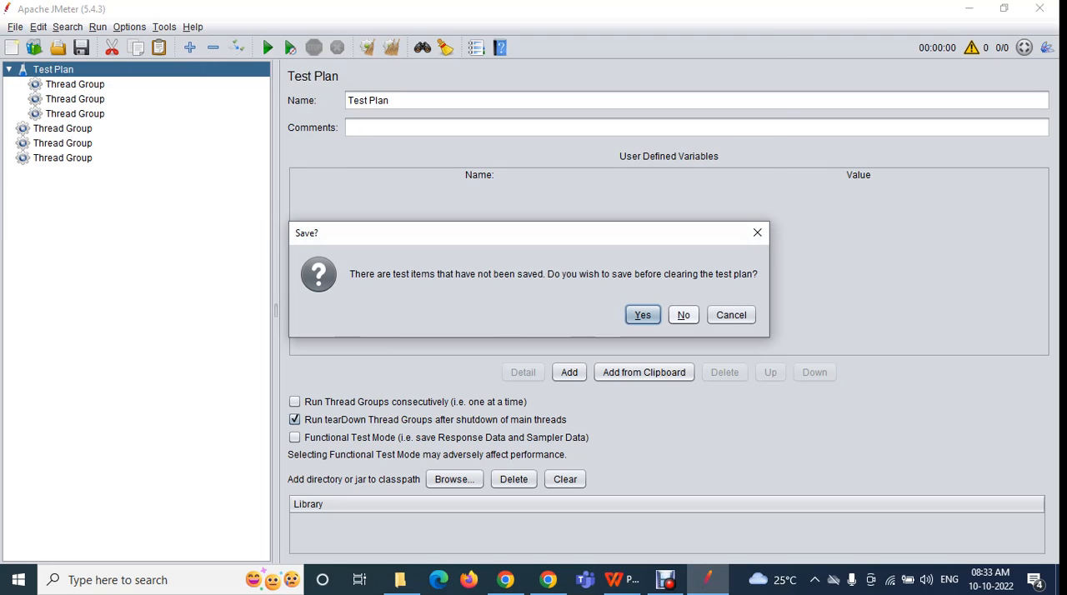
{"action": "left_click", "coordinate": [681, 314]}
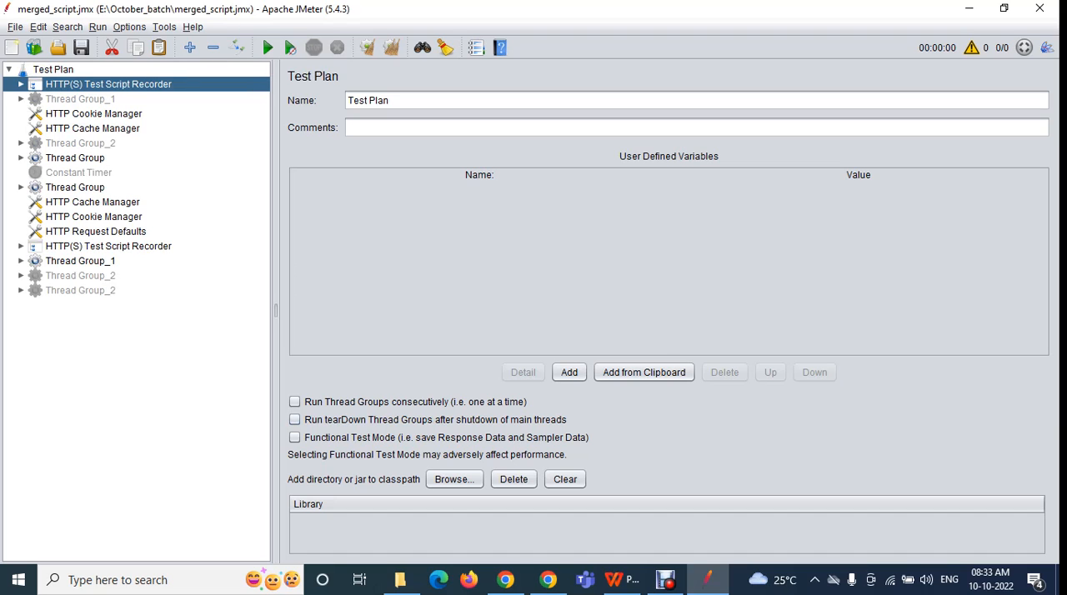
{"action": "left_click", "coordinate": [190, 48]}
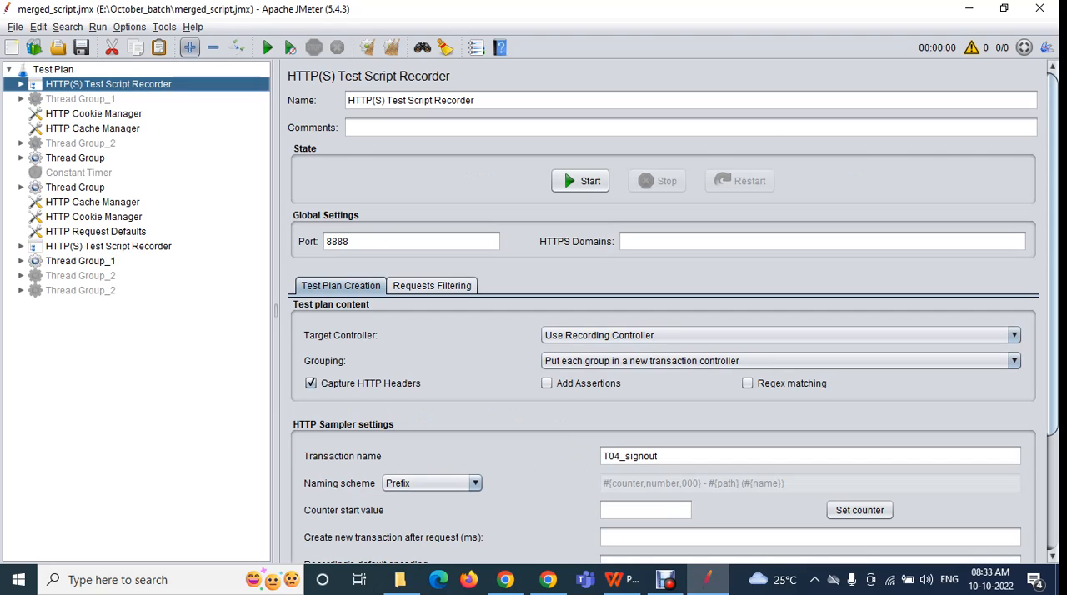
{"action": "left_click_drag", "start_coordinate": [264, 125], "coordinate": [264, 492]}
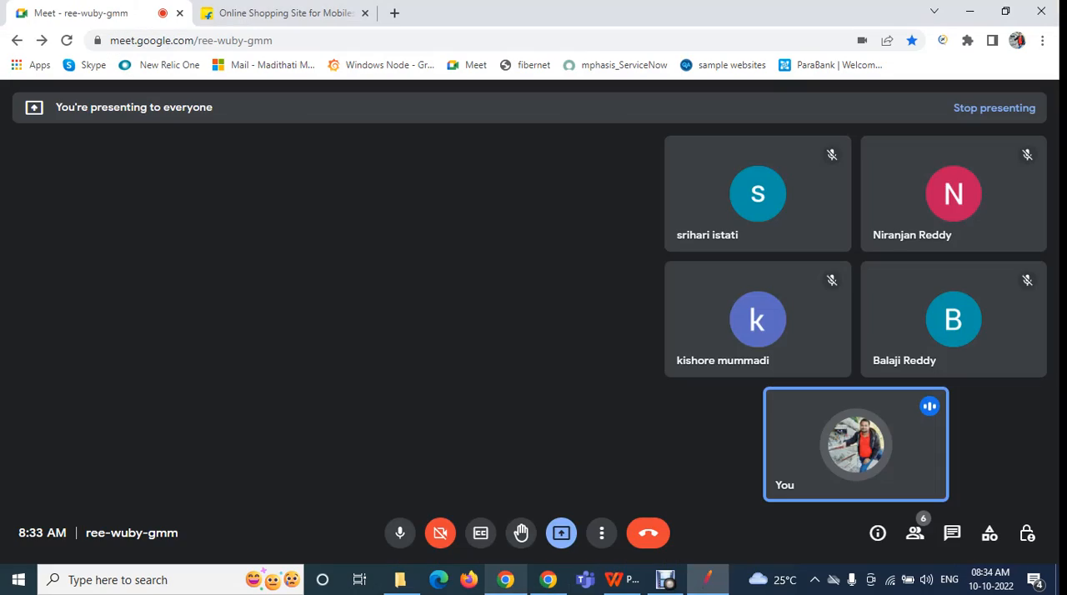
Switch to the Google Meet call in Chrome, admit the waiting participant, and return to JMeter
{"action": "left_click", "coordinate": [506, 579]}
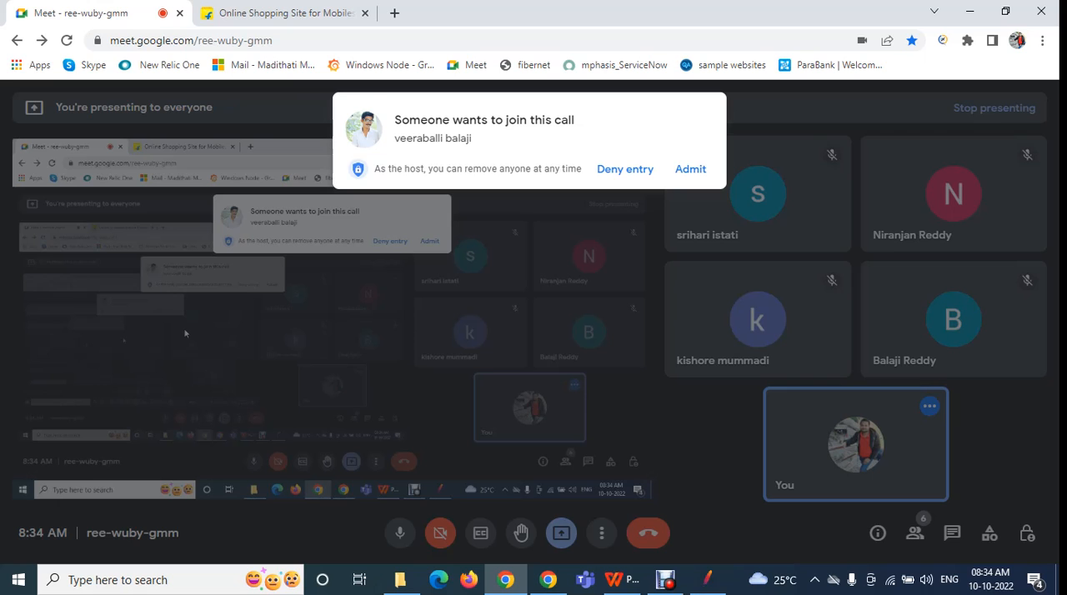
{"action": "left_click", "coordinate": [690, 168]}
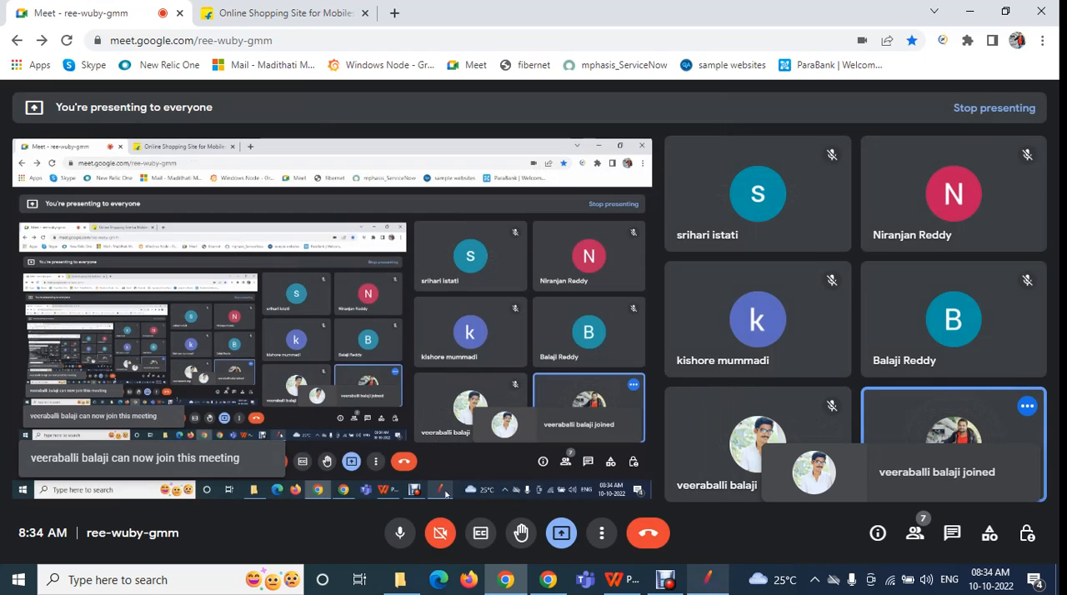
{"action": "left_click", "coordinate": [706, 580]}
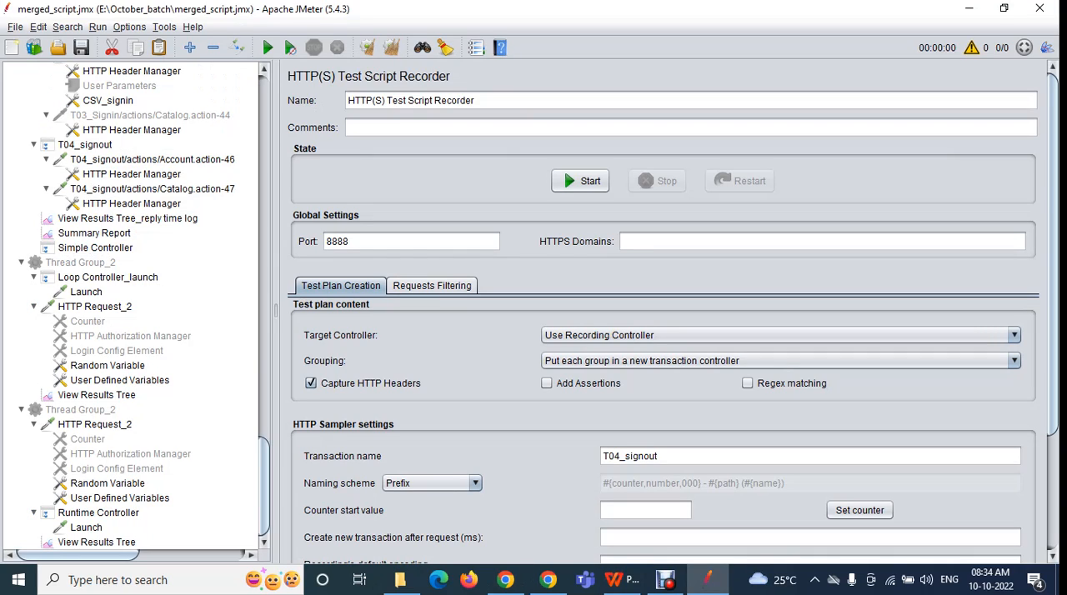
Collapse the first Thread Group_1 and Thread Group_2, both elements named Thread Group, and the second Thread Group_1 in the tree
{"action": "scroll", "coordinate": [134, 308], "scroll_direction": "up", "scroll_amount": 15}
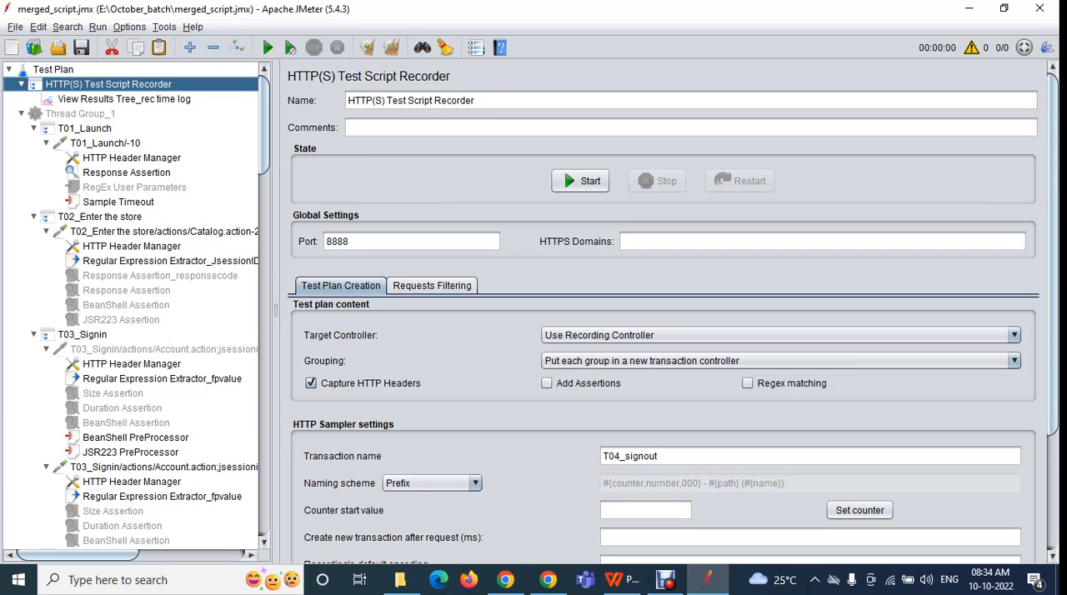
{"action": "scroll", "coordinate": [133, 309], "scroll_direction": "down", "scroll_amount": 15}
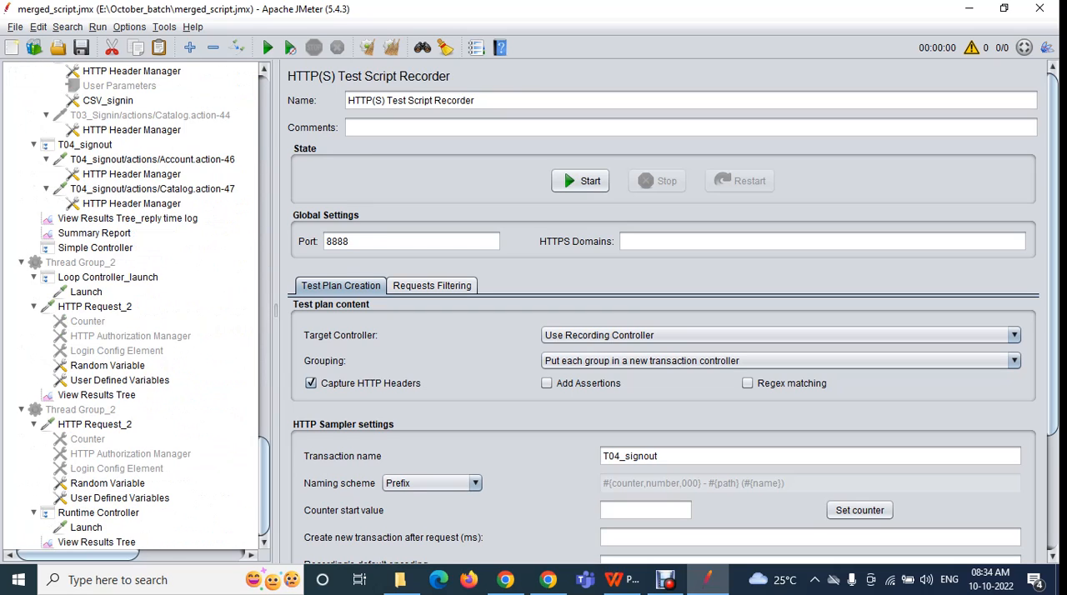
{"action": "scroll", "coordinate": [133, 308], "scroll_direction": "up", "scroll_amount": 15}
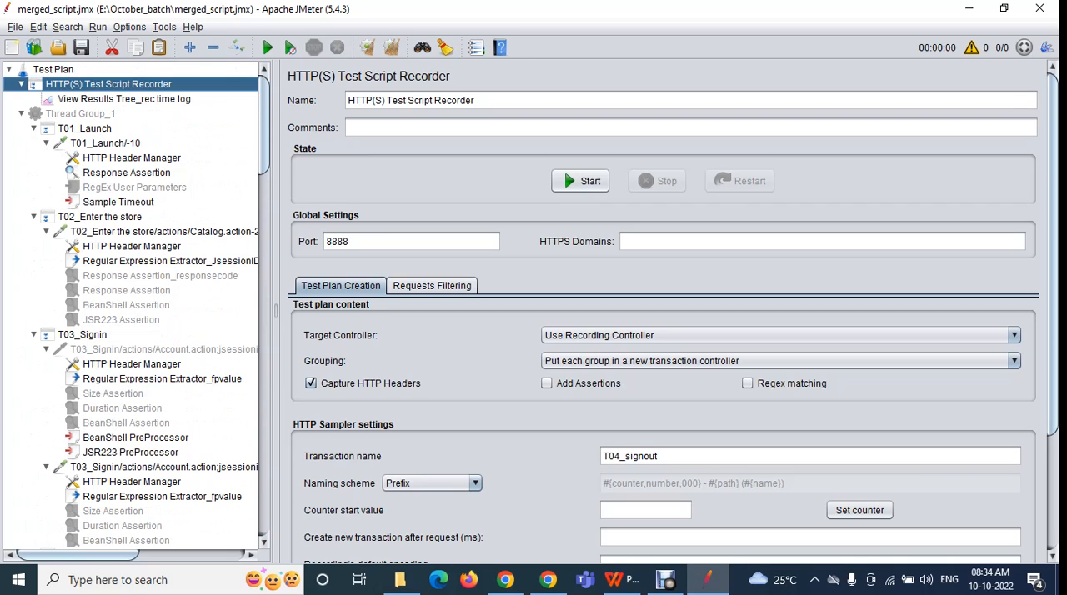
{"action": "double_click", "coordinate": [80, 113]}
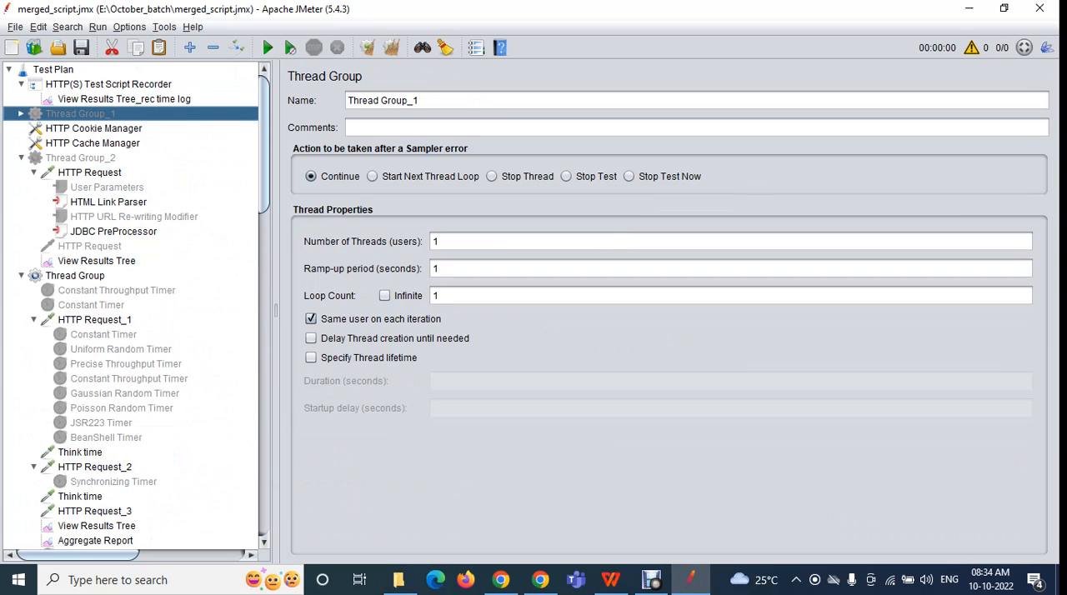
{"action": "left_click", "coordinate": [80, 158]}
{"action": "double_click", "coordinate": [80, 158]}
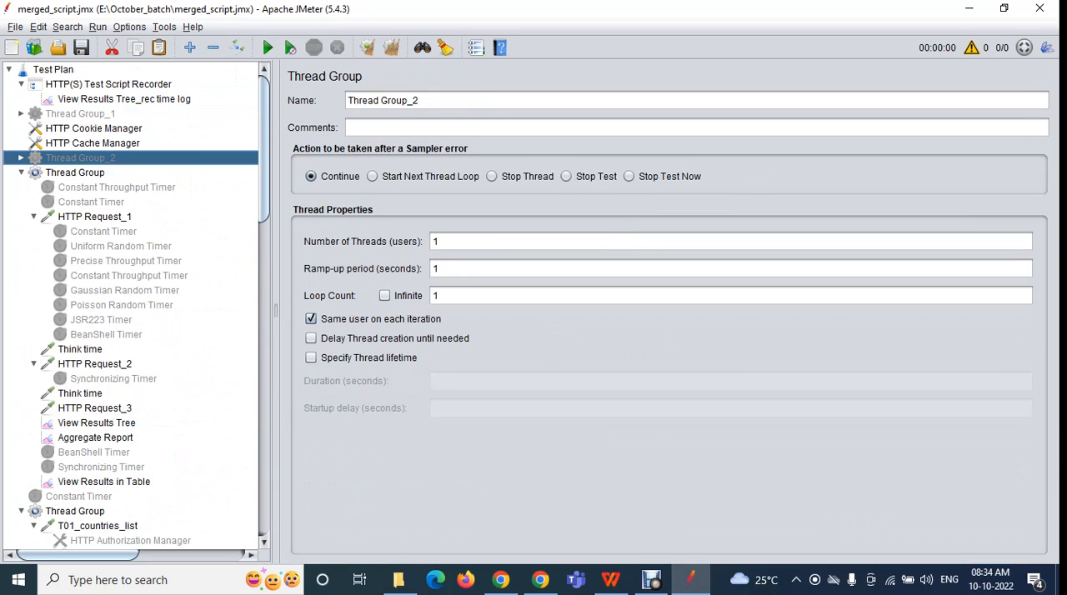
{"action": "double_click", "coordinate": [75, 172]}
{"action": "double_click", "coordinate": [75, 201]}
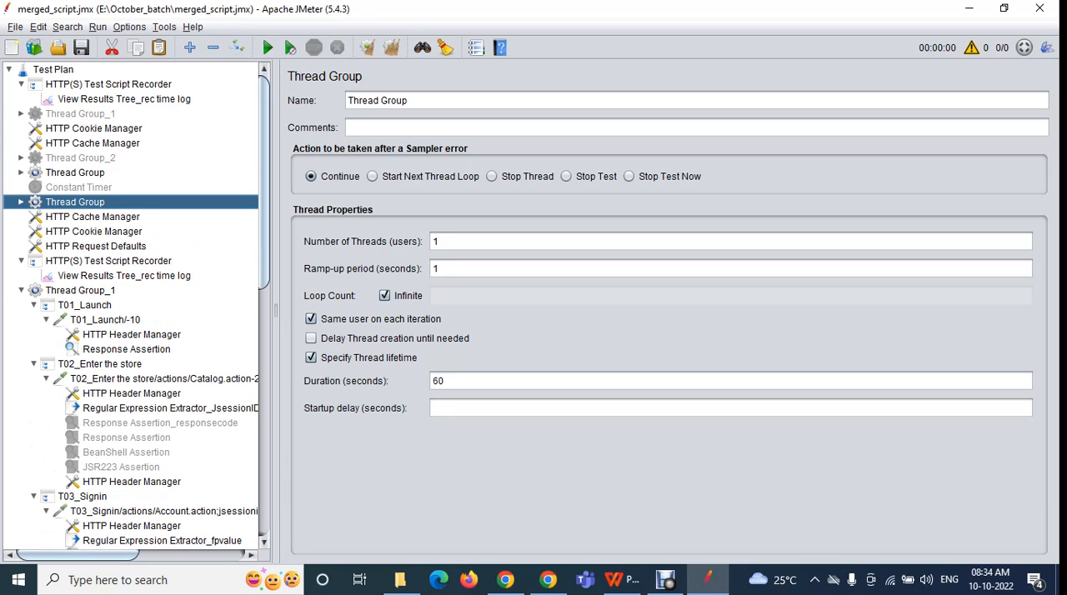
{"action": "double_click", "coordinate": [80, 290]}
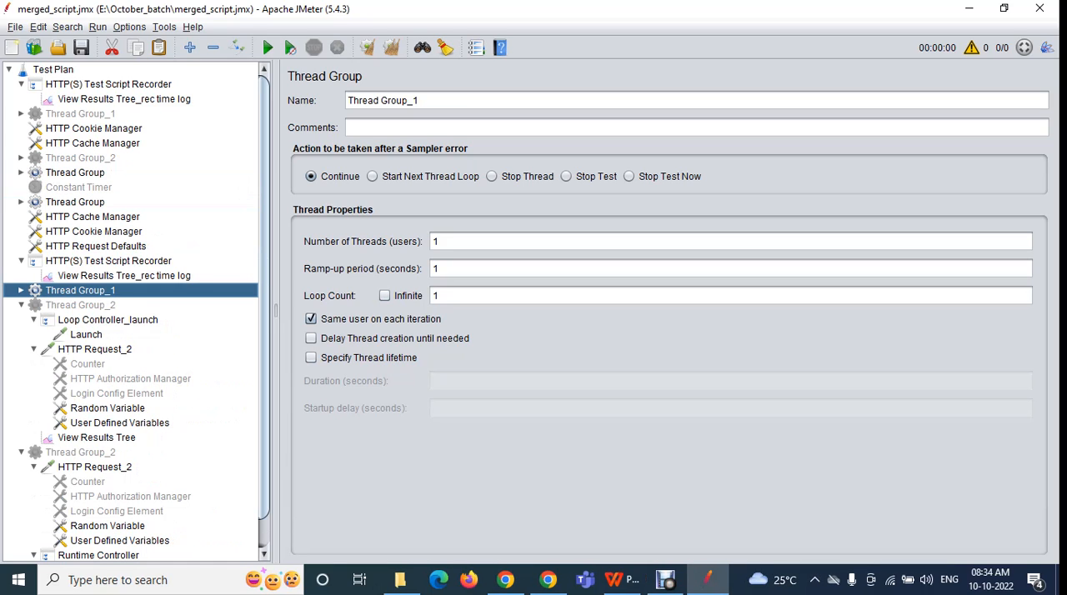
Open the tree search dialog, and expand the first Thread Group_1 with its T01_Launch and T02_Enter the store controllers collapsed
{"action": "left_click", "coordinate": [68, 26]}
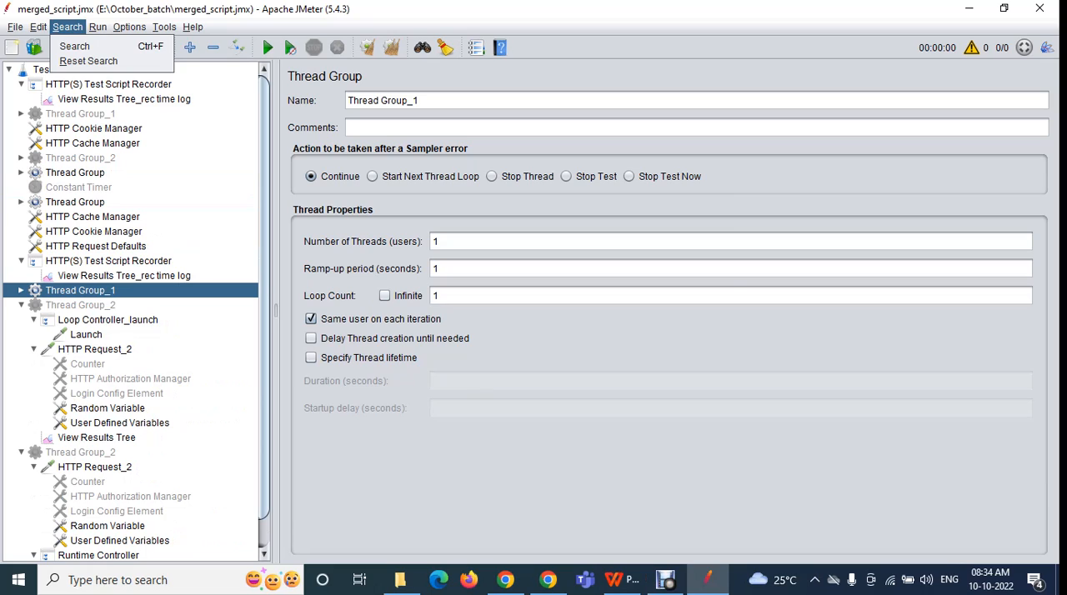
{"action": "left_click", "coordinate": [75, 47]}
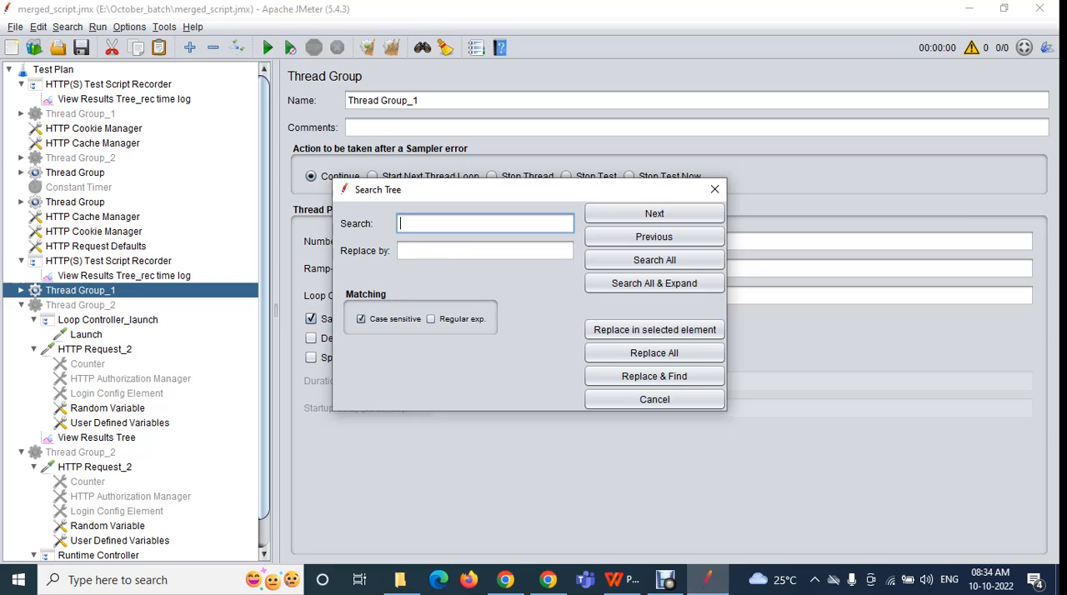
{"action": "double_click", "coordinate": [80, 113]}
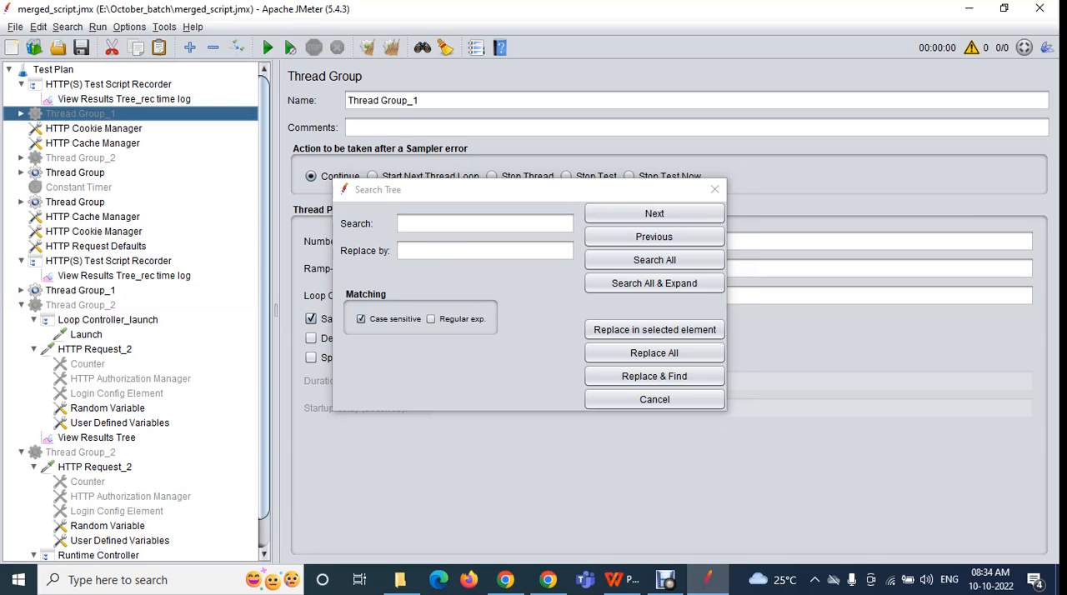
{"action": "double_click", "coordinate": [84, 84]}
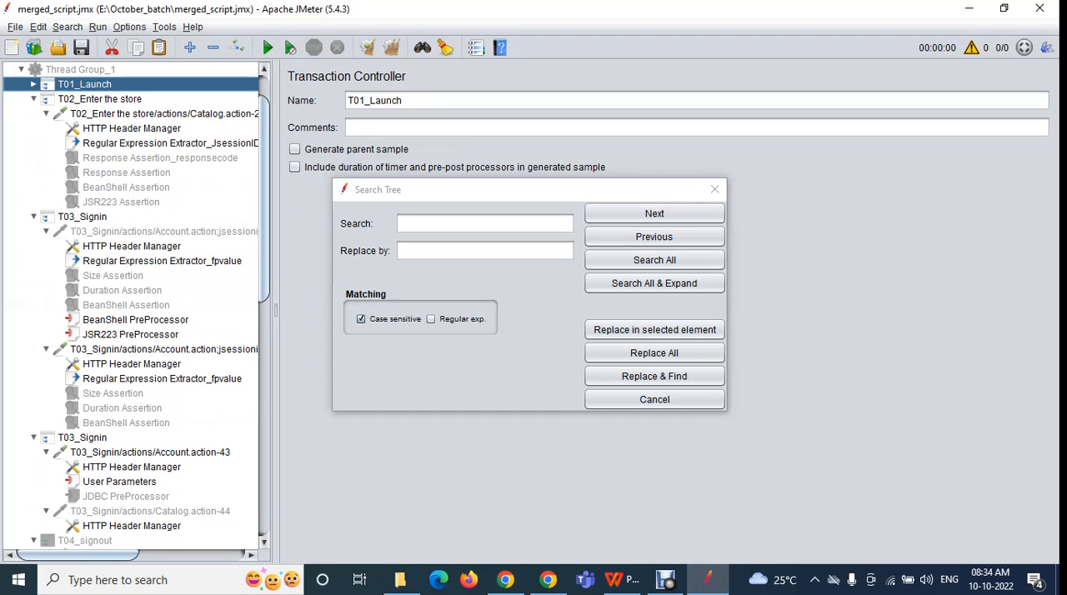
{"action": "double_click", "coordinate": [99, 99]}
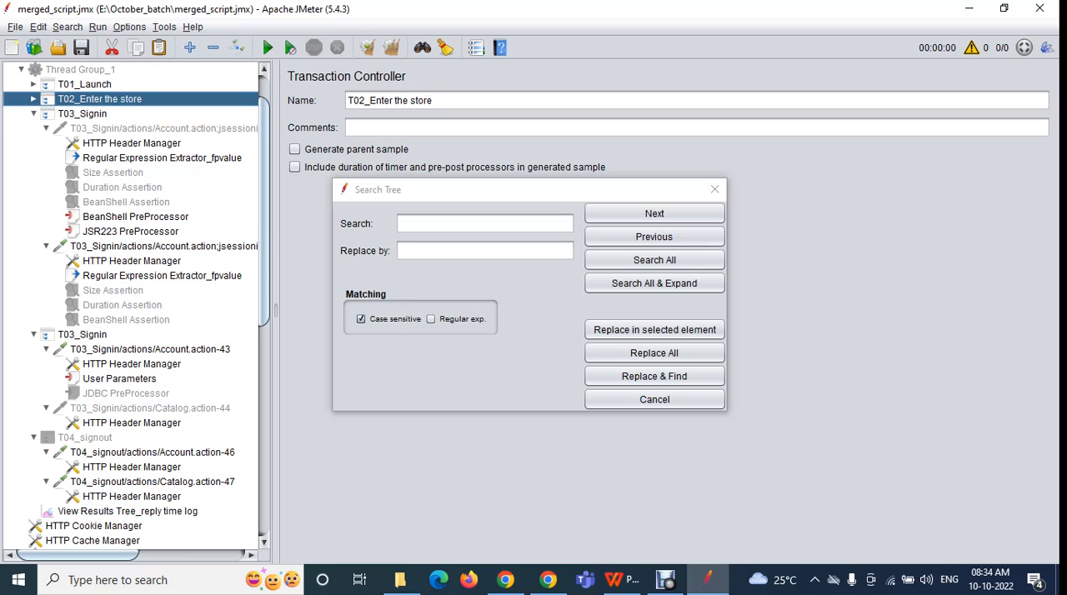
Search the whole tree for all elements matching "Launch" and close the search dialog
{"action": "left_click", "coordinate": [467, 224]}
{"action": "type", "text": "Launch"}
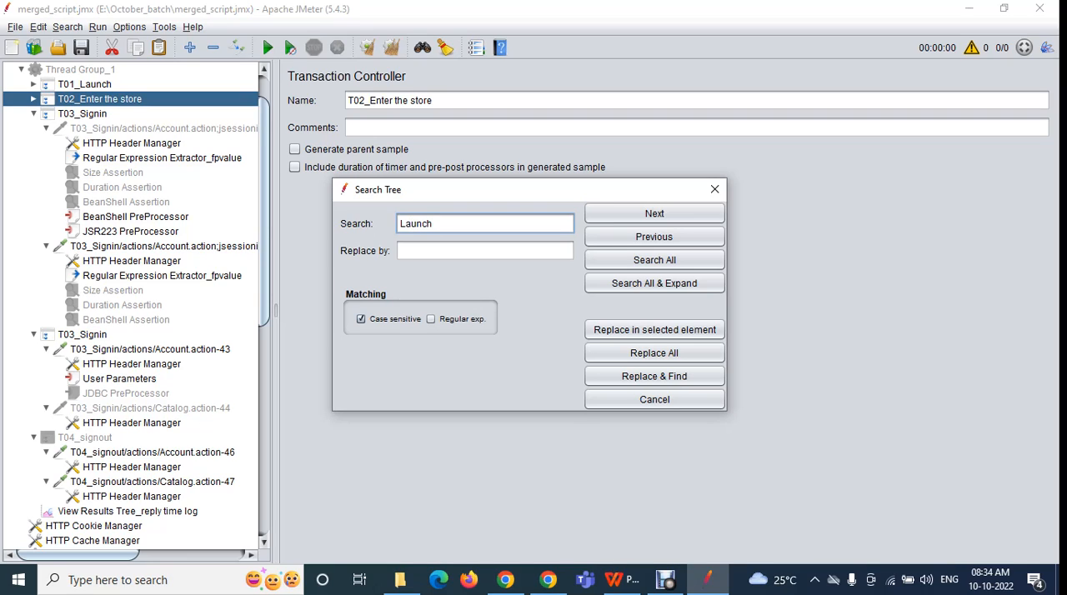
{"action": "key", "text": "ctrl+a"}
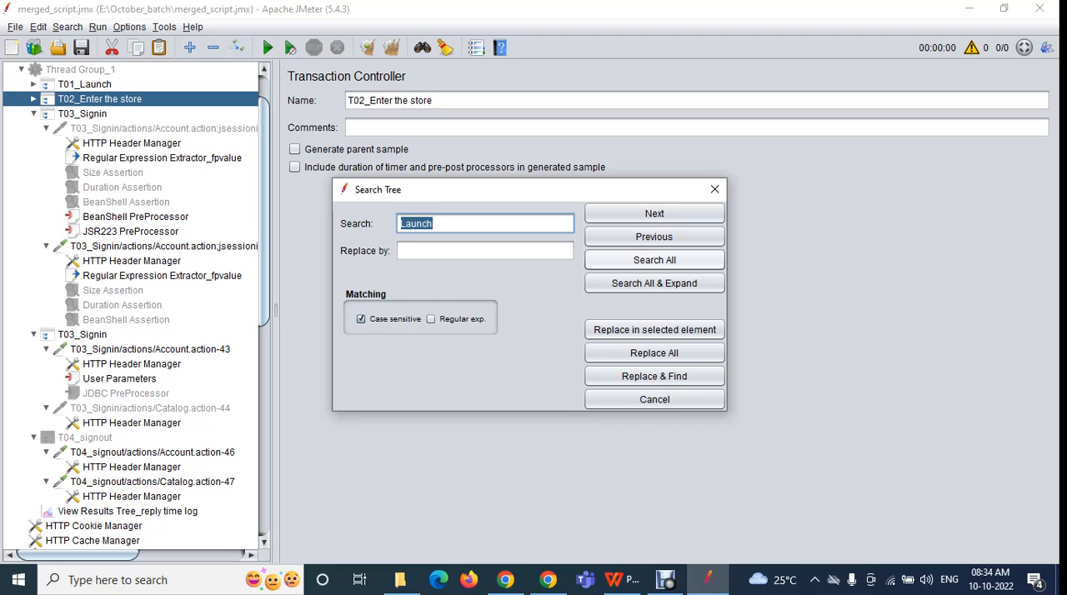
{"action": "left_click", "coordinate": [655, 260]}
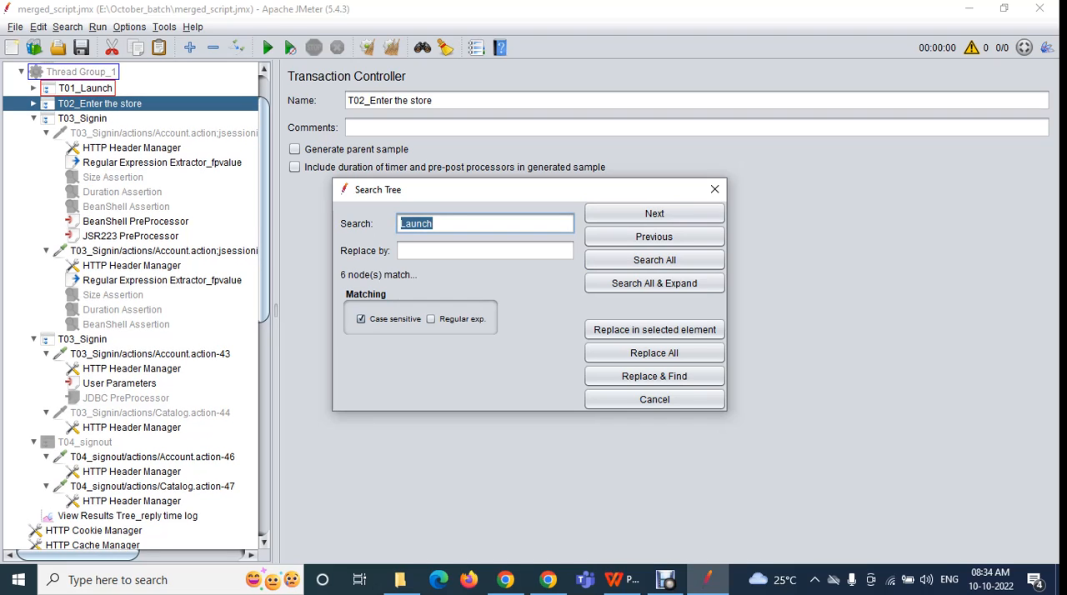
{"action": "left_click", "coordinate": [714, 189]}
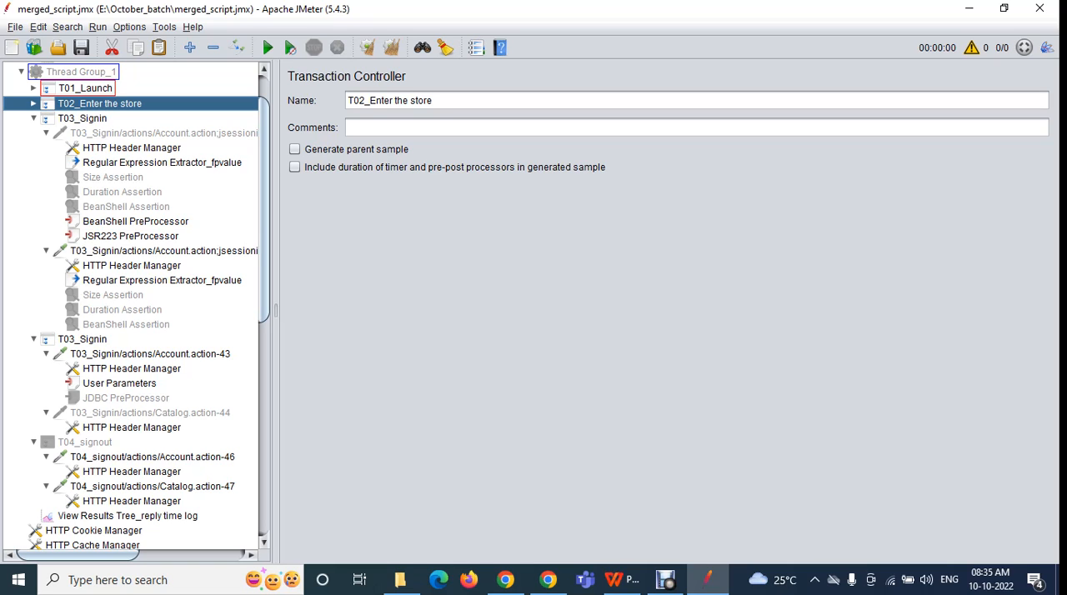
Check the highlighted matches throughout the tree, and collapse both T03_Signin controllers and T04_signout in the first Thread Group_1
{"action": "scroll", "coordinate": [137, 305], "scroll_direction": "down", "scroll_amount": 8}
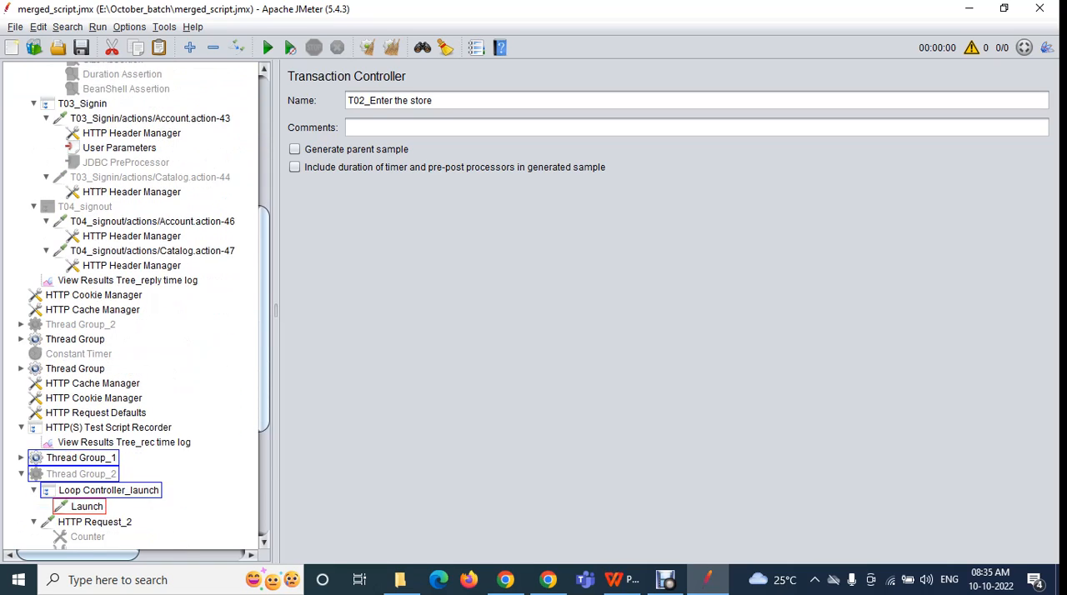
{"action": "scroll", "coordinate": [138, 305], "scroll_direction": "down", "scroll_amount": 3}
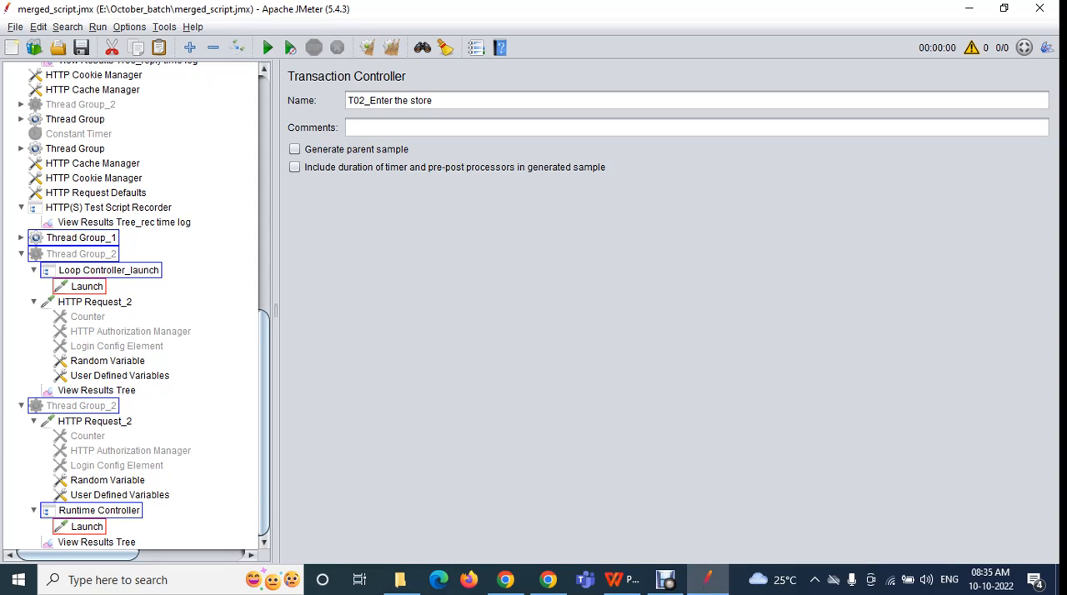
{"action": "scroll", "coordinate": [134, 308], "scroll_direction": "up", "scroll_amount": 15}
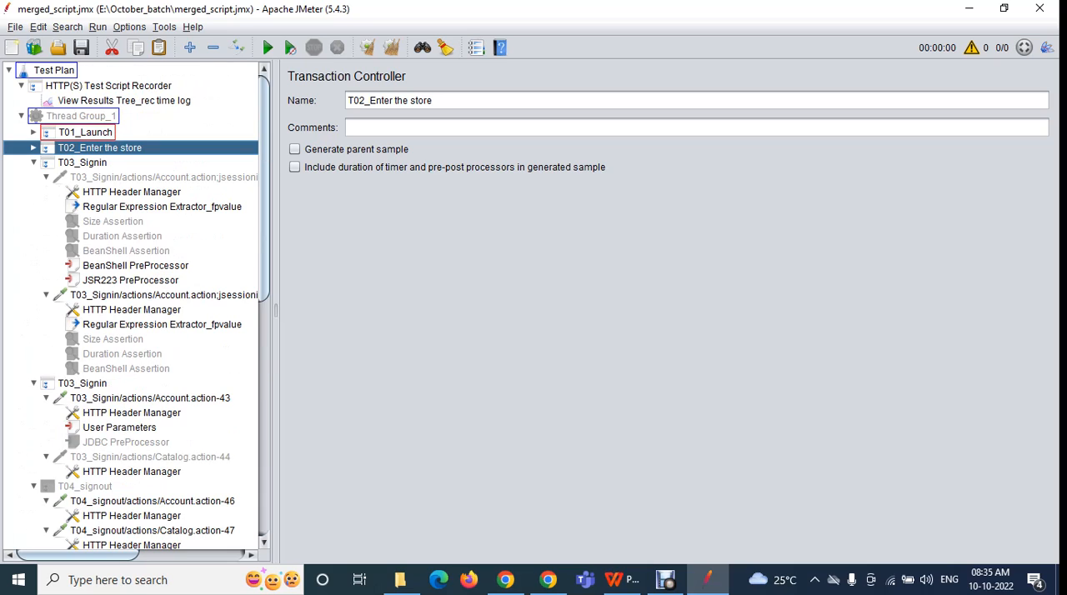
{"action": "left_click", "coordinate": [34, 162]}
{"action": "left_click", "coordinate": [33, 162]}
{"action": "left_click", "coordinate": [33, 162]}
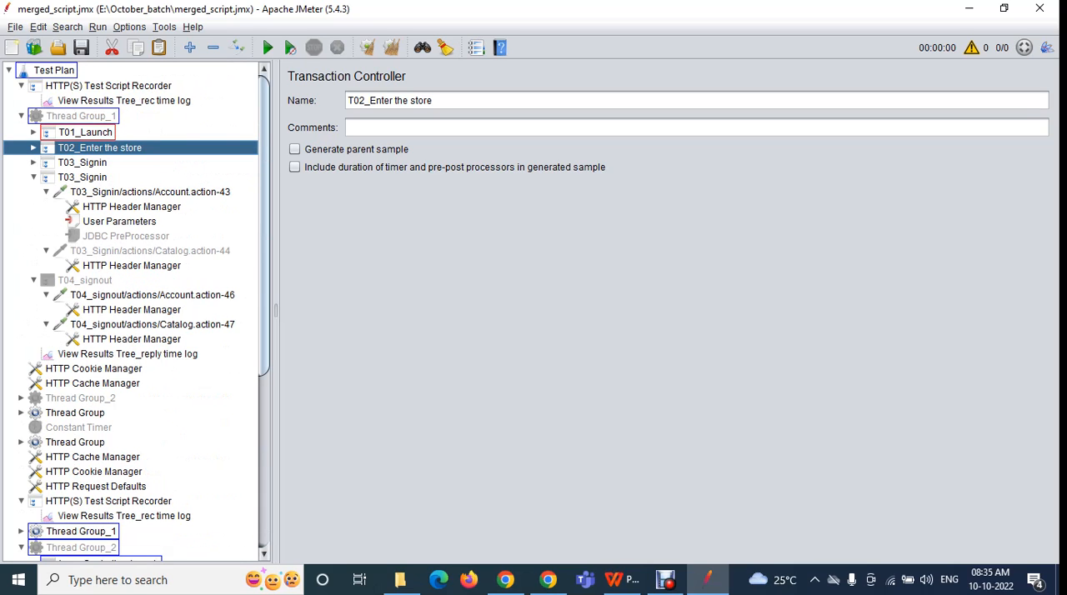
{"action": "left_click", "coordinate": [33, 176]}
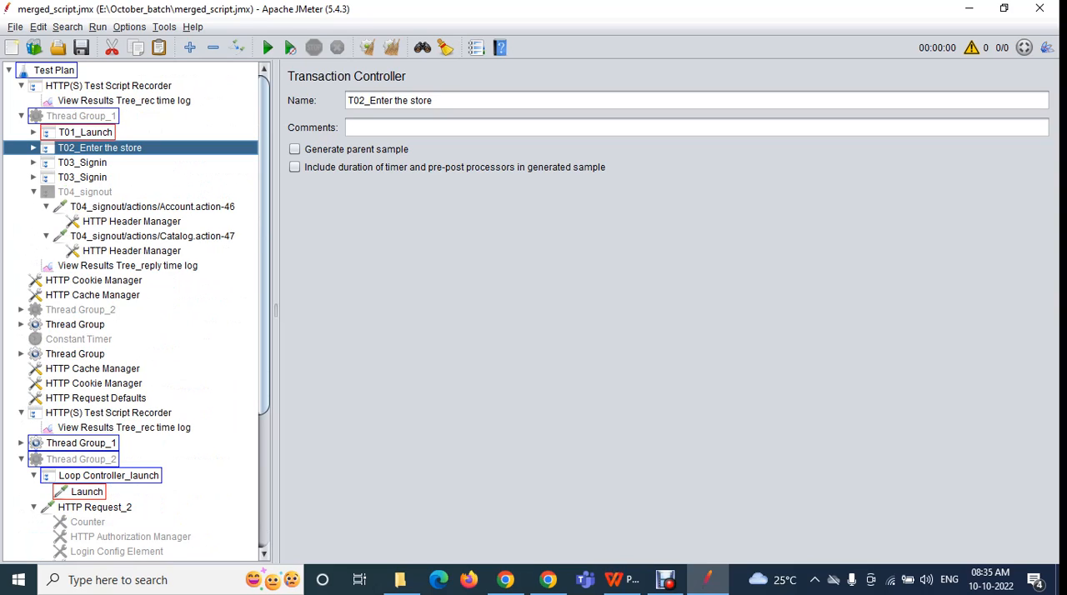
{"action": "left_click", "coordinate": [33, 192]}
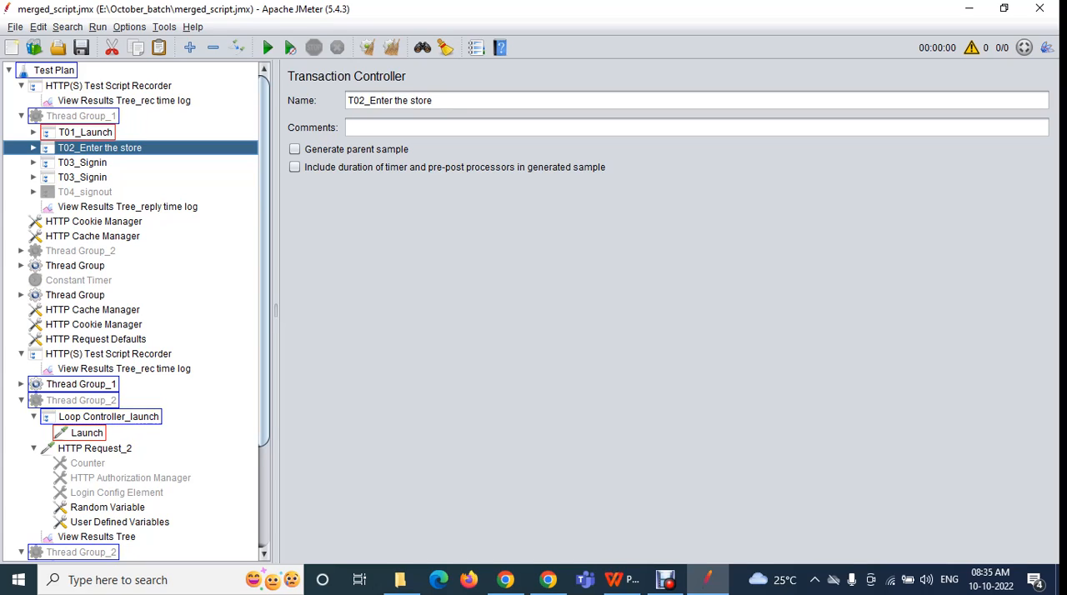
Collapse Loop Controller_launch and HTTP Request_2, as well as the last Thread Group_2 in the tree
{"action": "left_click", "coordinate": [33, 416]}
{"action": "left_click", "coordinate": [21, 536]}
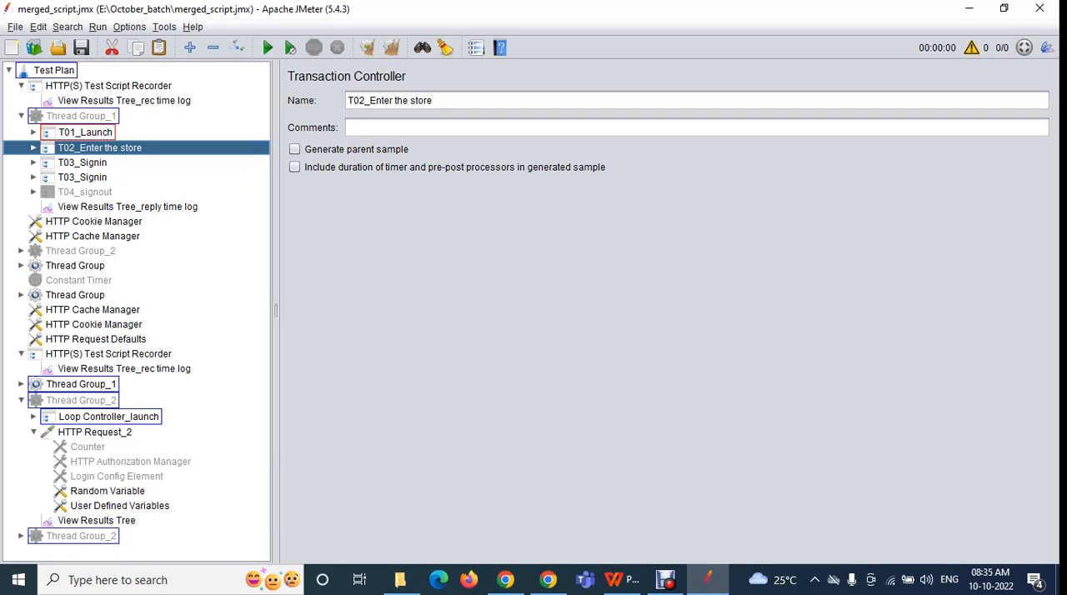
{"action": "left_click", "coordinate": [33, 431]}
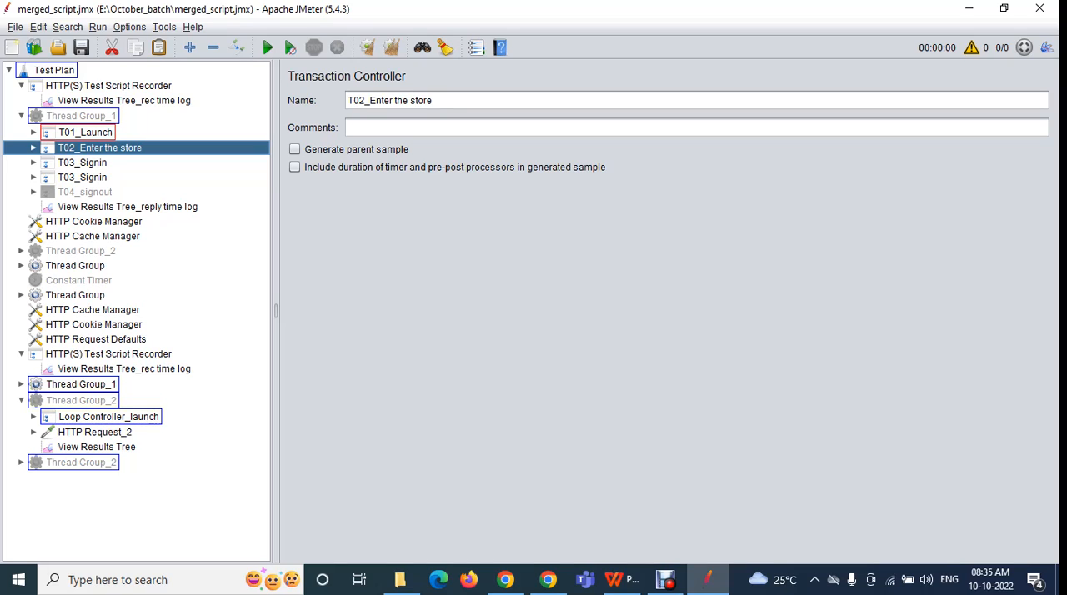
Select T01_Launch in the first Thread Group_1 and reset the search until all match highlighting is cleared from the tree
{"action": "left_click", "coordinate": [68, 27]}
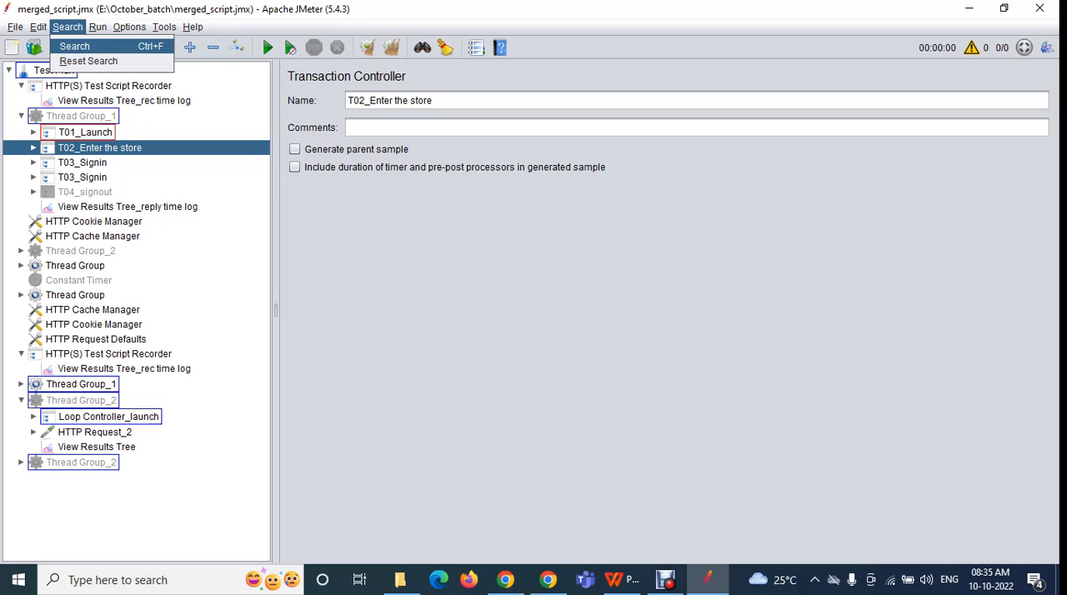
{"action": "left_click", "coordinate": [68, 28]}
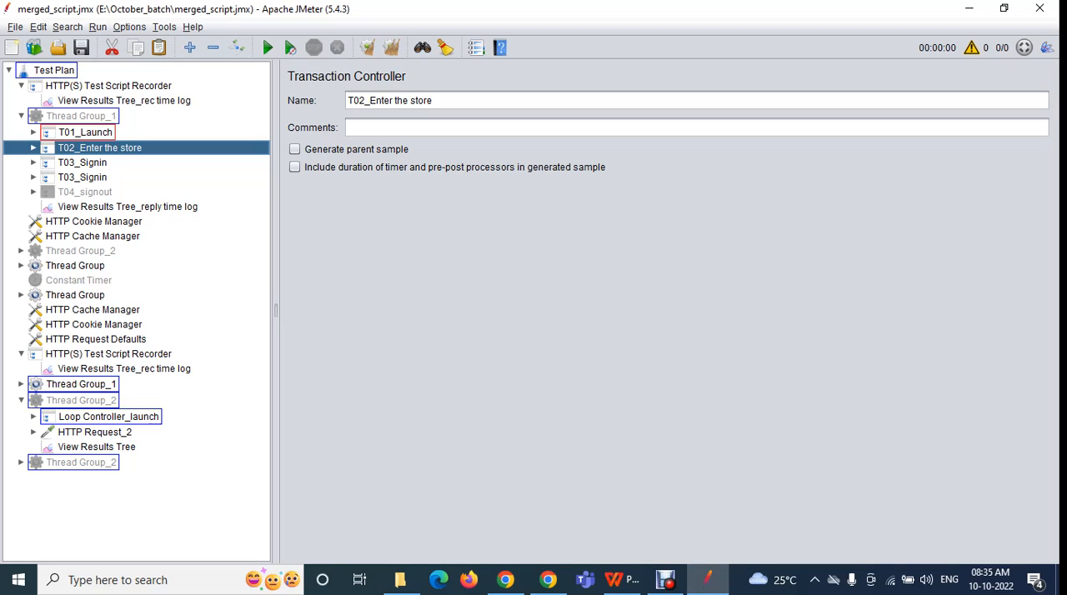
{"action": "left_click", "coordinate": [54, 71]}
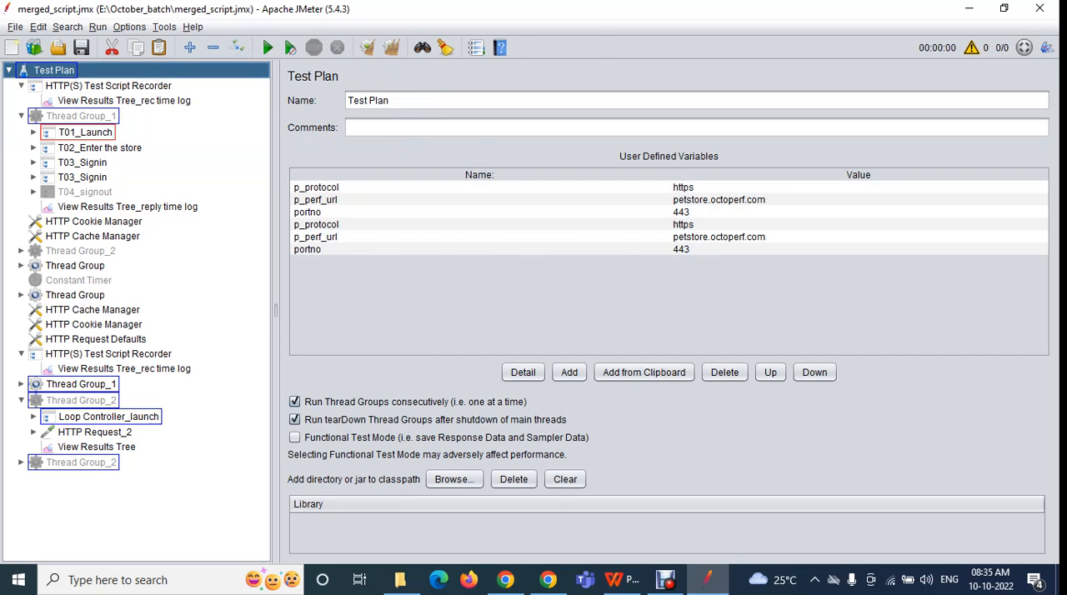
{"action": "left_click", "coordinate": [80, 117]}
{"action": "left_click", "coordinate": [85, 132]}
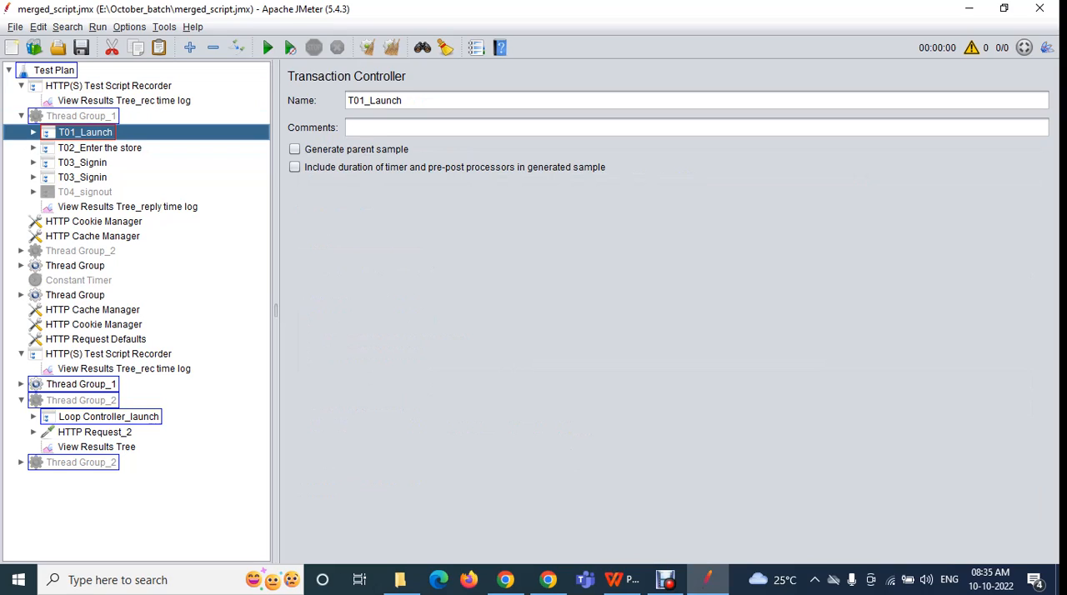
{"action": "left_click", "coordinate": [68, 27]}
{"action": "left_click", "coordinate": [89, 61]}
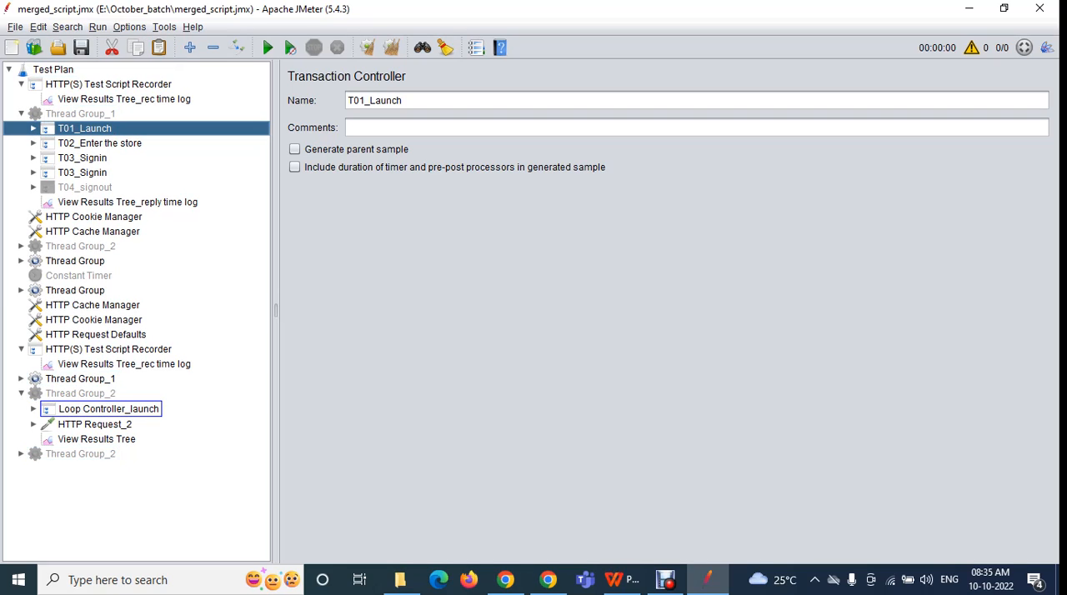
{"action": "left_click", "coordinate": [67, 27]}
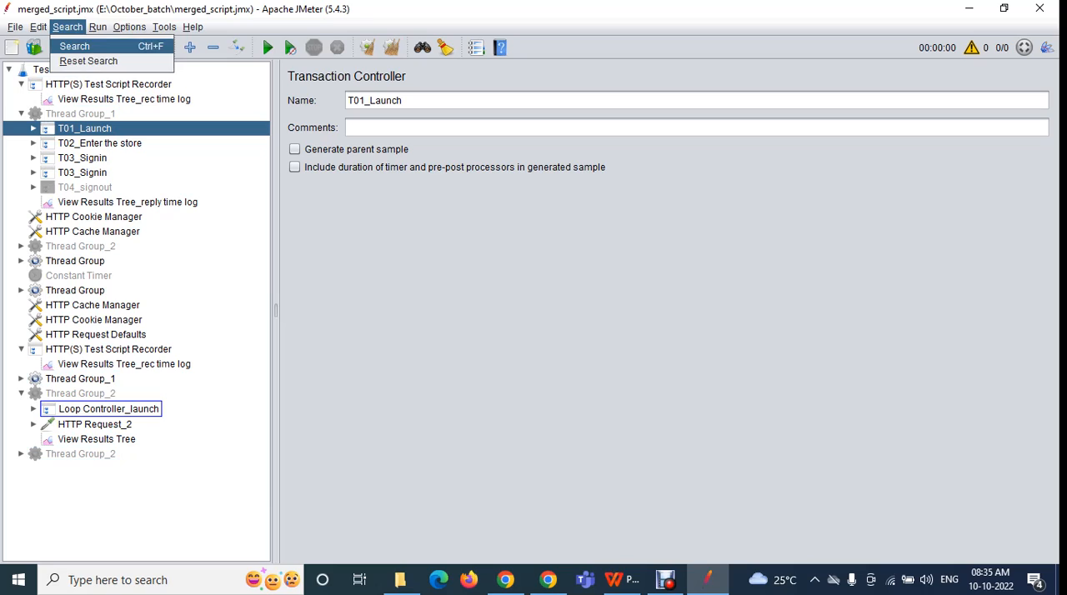
{"action": "key", "text": "Return"}
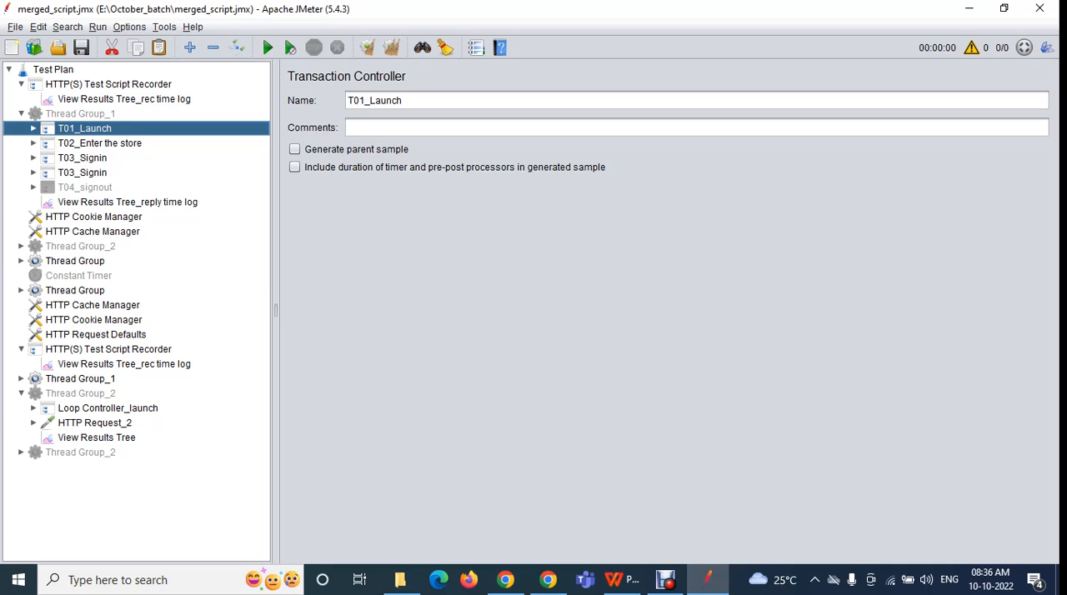
Search the whole tree for all elements matching "signin" with case-sensitive matching
{"action": "left_click", "coordinate": [67, 26]}
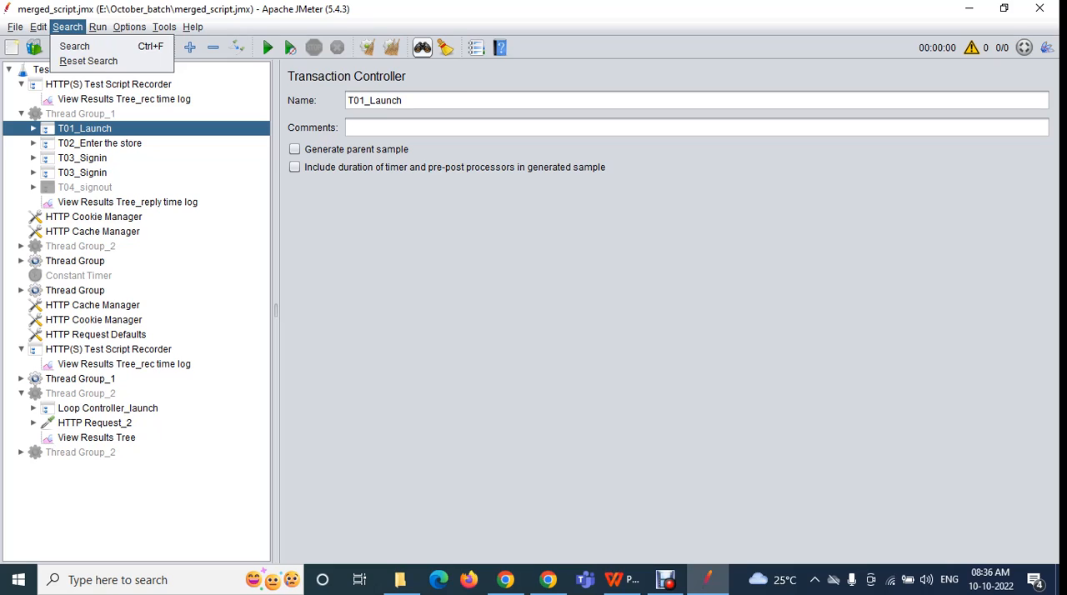
{"action": "left_click", "coordinate": [429, 51]}
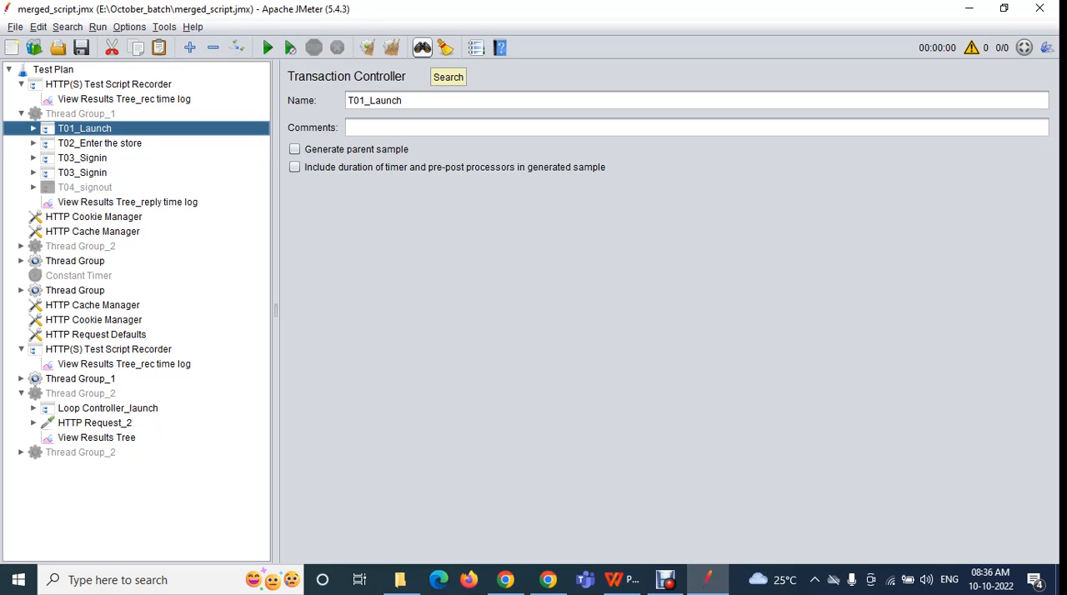
{"action": "left_click", "coordinate": [422, 49]}
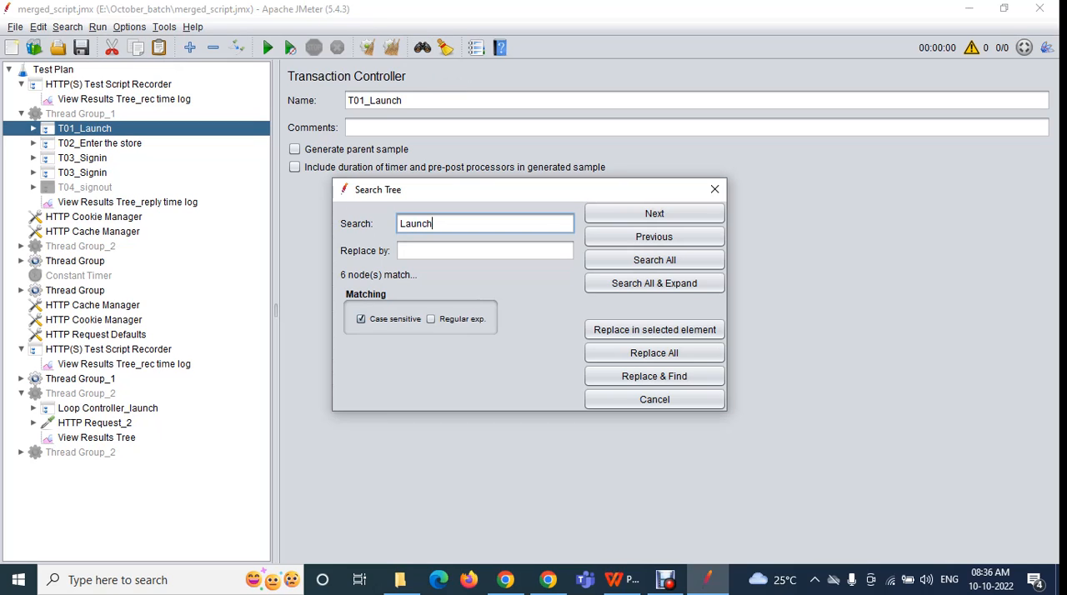
{"action": "key", "text": "BackSpace"}
{"action": "type", "text": "signin"}
{"action": "left_click", "coordinate": [654, 260]}
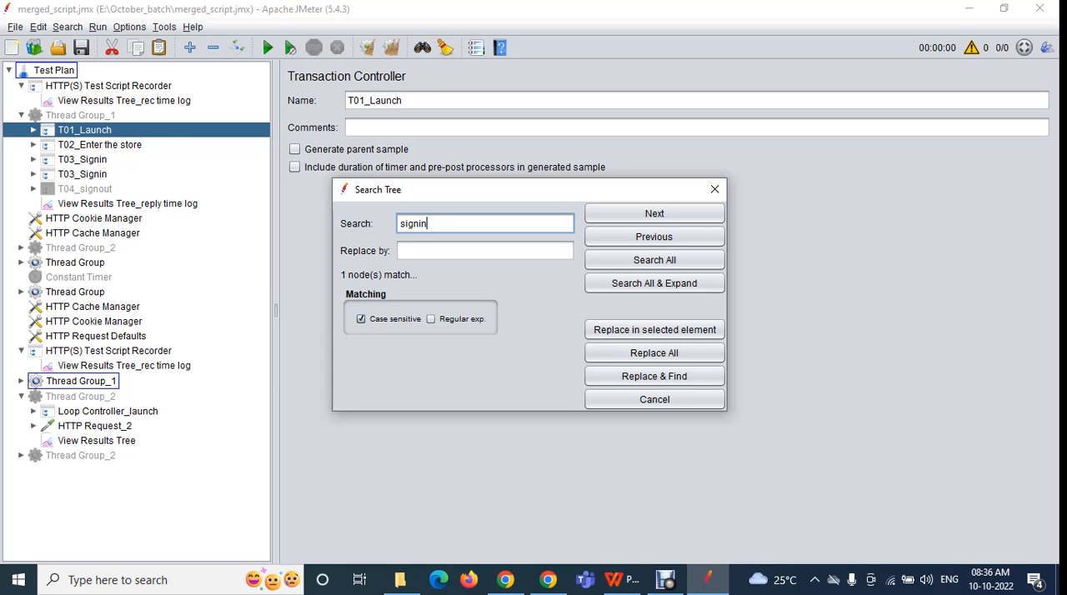
Expand the second Thread Group_1 and compare its highlighted CSV_signin element with the first T03_Signin controller
{"action": "left_click", "coordinate": [21, 381]}
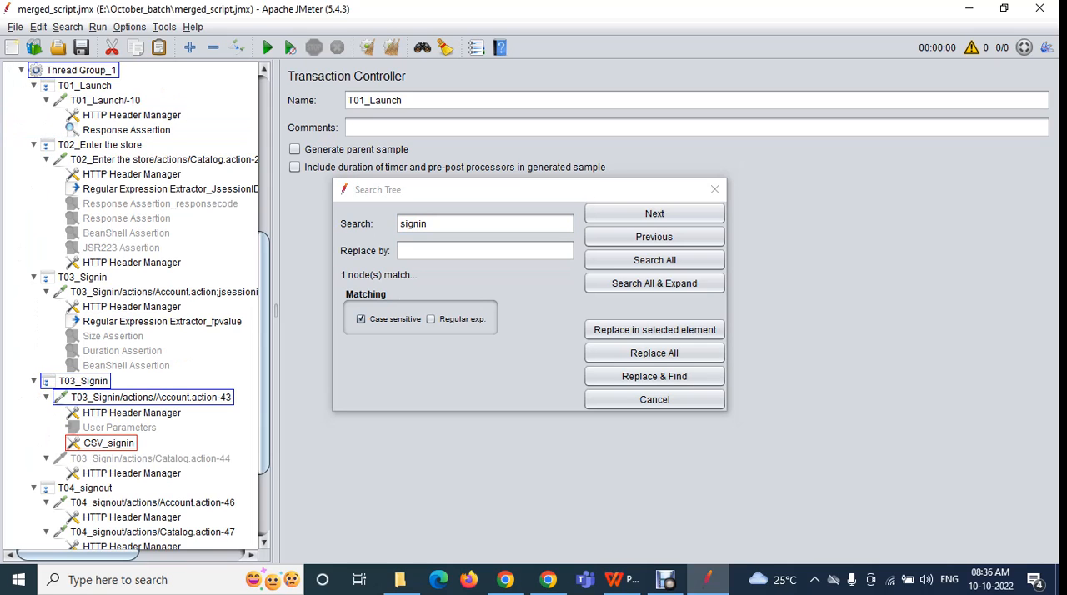
{"action": "scroll", "coordinate": [130, 307], "scroll_direction": "up", "scroll_amount": 7}
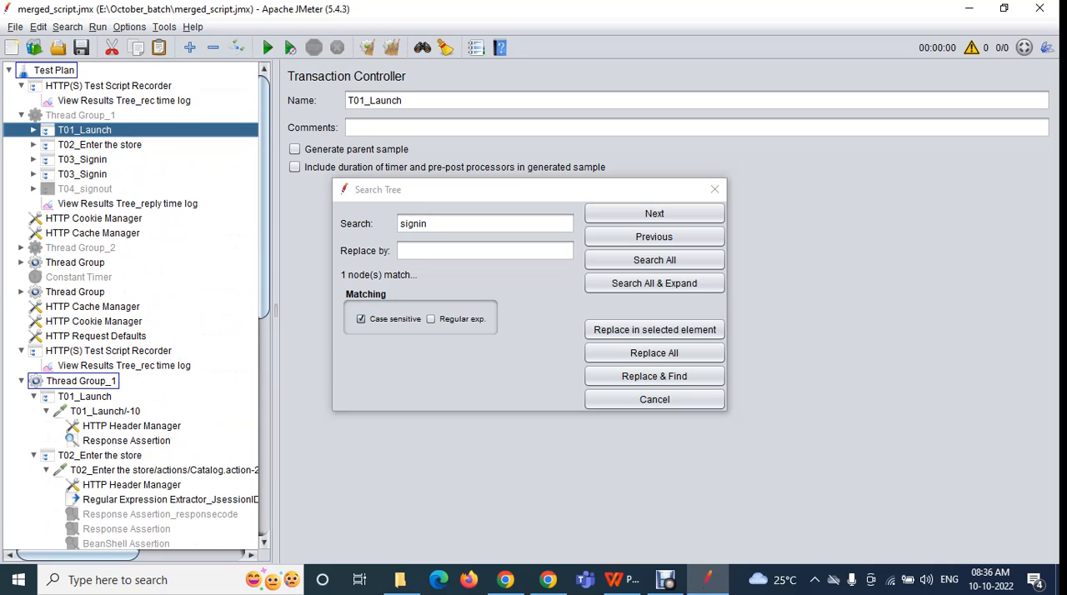
{"action": "left_click", "coordinate": [21, 381]}
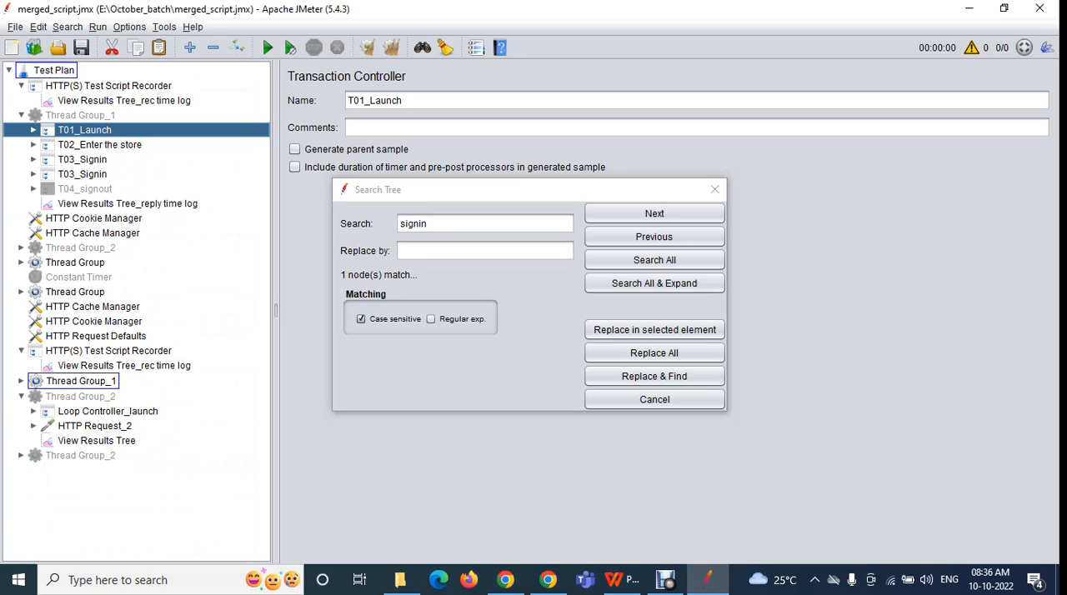
{"action": "left_click", "coordinate": [10, 70]}
{"action": "left_click", "coordinate": [9, 70]}
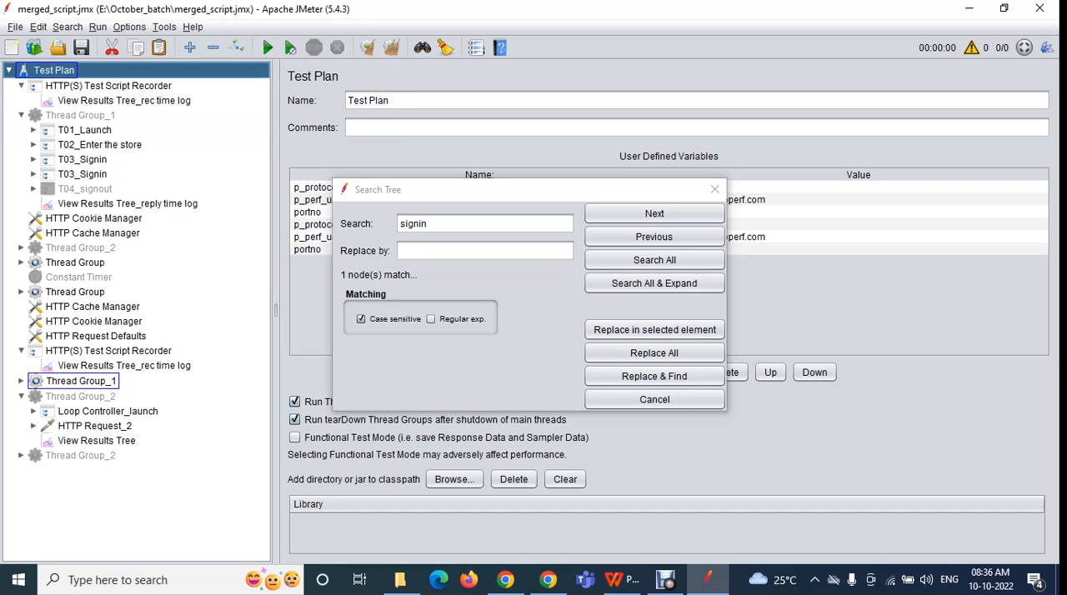
{"action": "left_click", "coordinate": [20, 381]}
{"action": "left_click", "coordinate": [109, 443]}
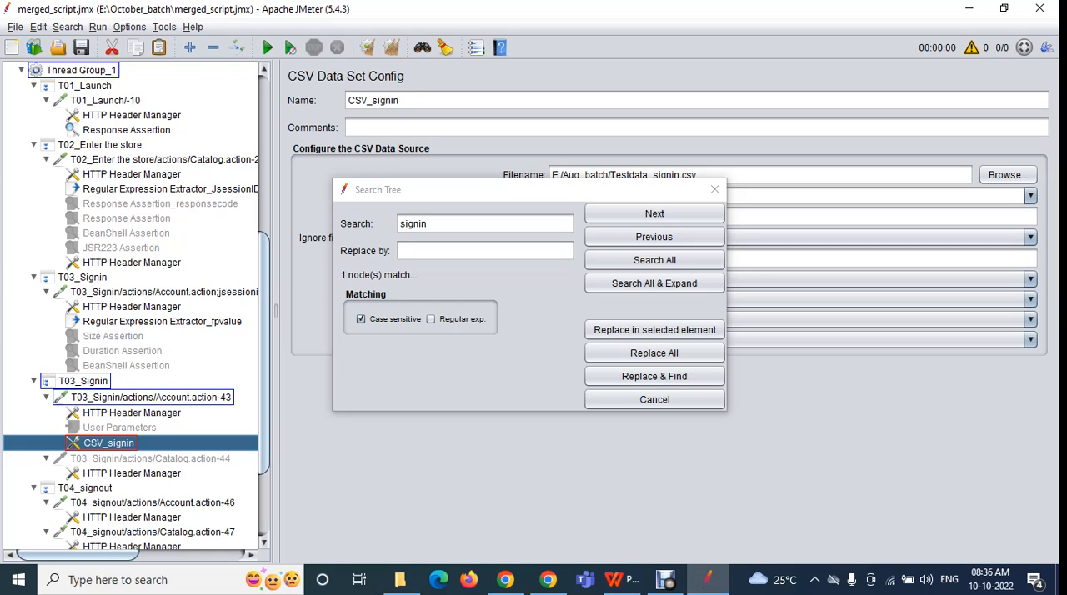
{"action": "left_click", "coordinate": [83, 278]}
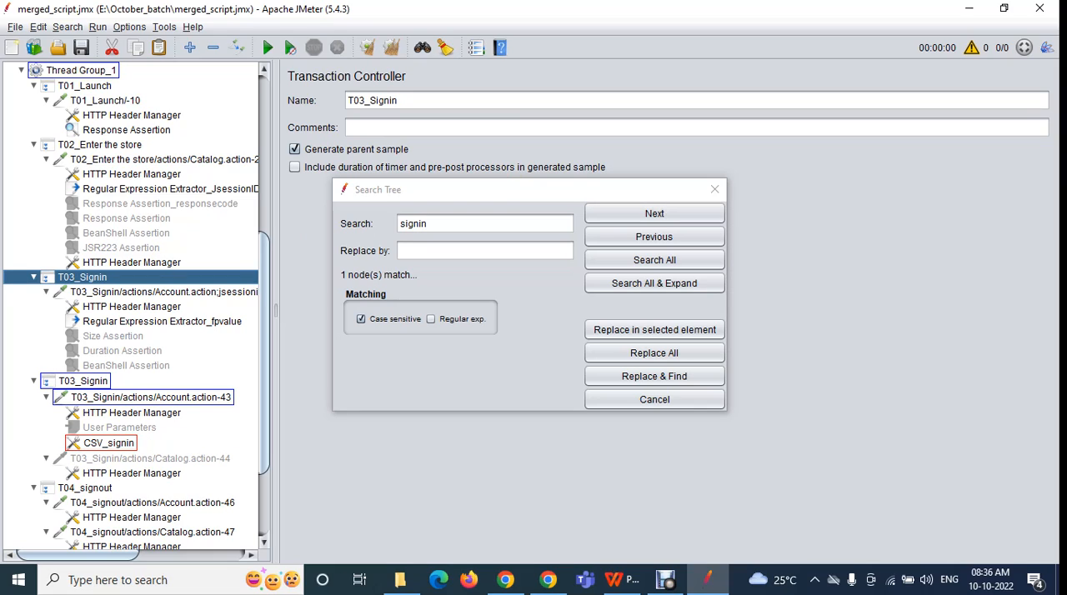
Turn off case-sensitive matching for the "signin" search
{"action": "left_click", "coordinate": [430, 223]}
{"action": "key", "text": "ctrl+a"}
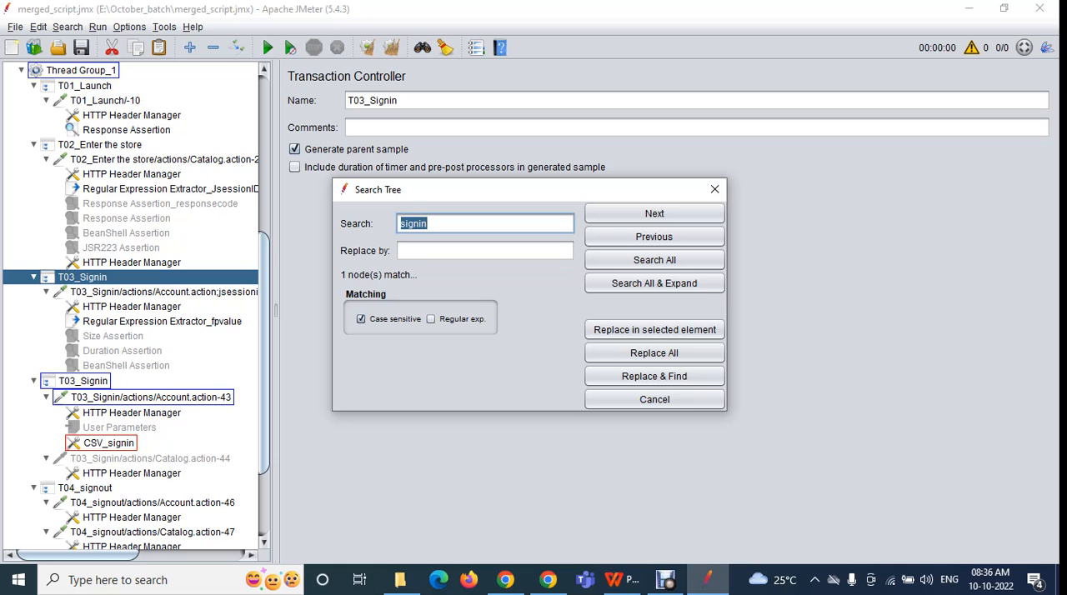
{"action": "left_click", "coordinate": [361, 319]}
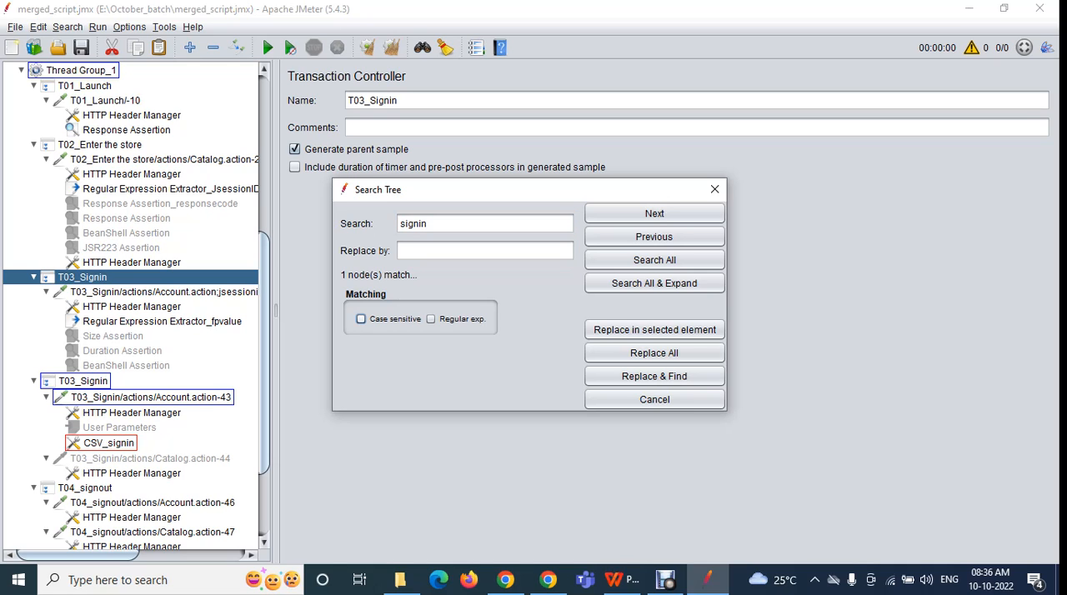
Collapse the whole tree and expand Test Plan to show only its top-level elements
{"action": "left_click", "coordinate": [33, 278]}
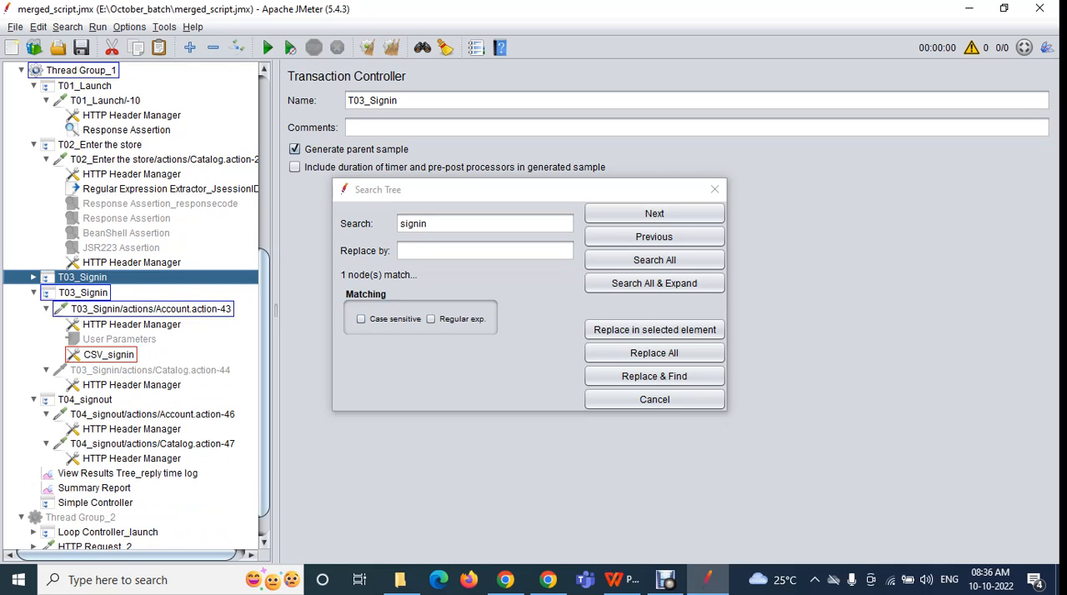
{"action": "left_click", "coordinate": [33, 145]}
{"action": "scroll", "coordinate": [134, 308], "scroll_direction": "up", "scroll_amount": 6}
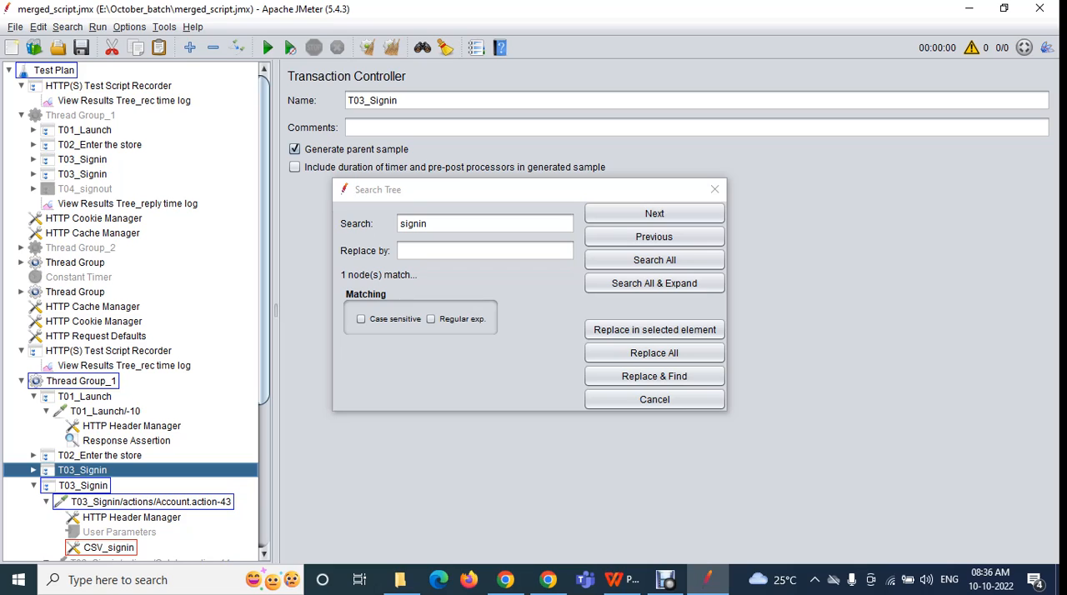
{"action": "left_click", "coordinate": [212, 48]}
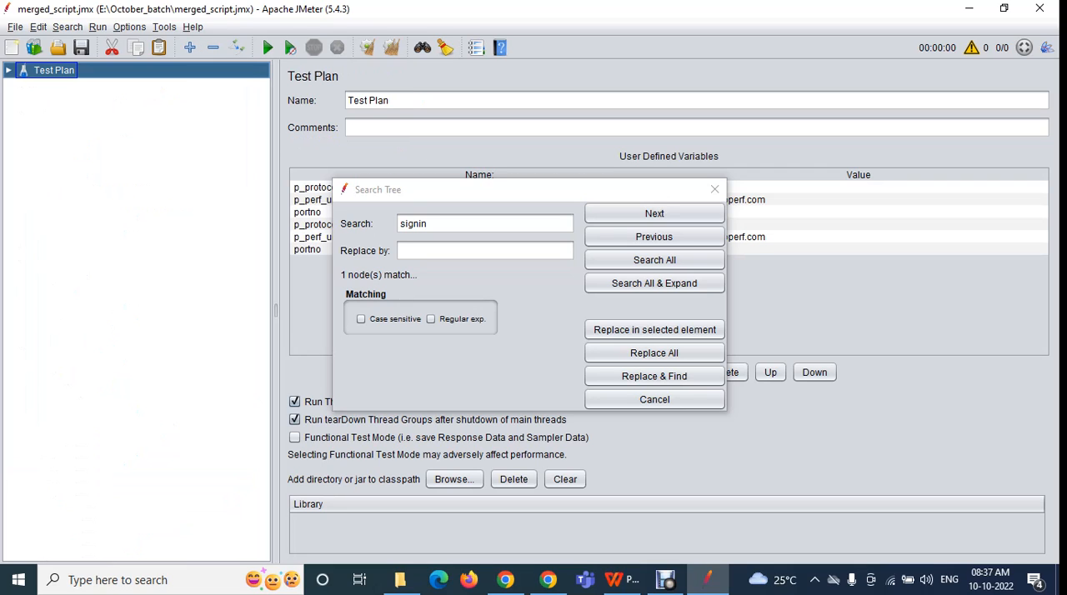
{"action": "left_click", "coordinate": [9, 70]}
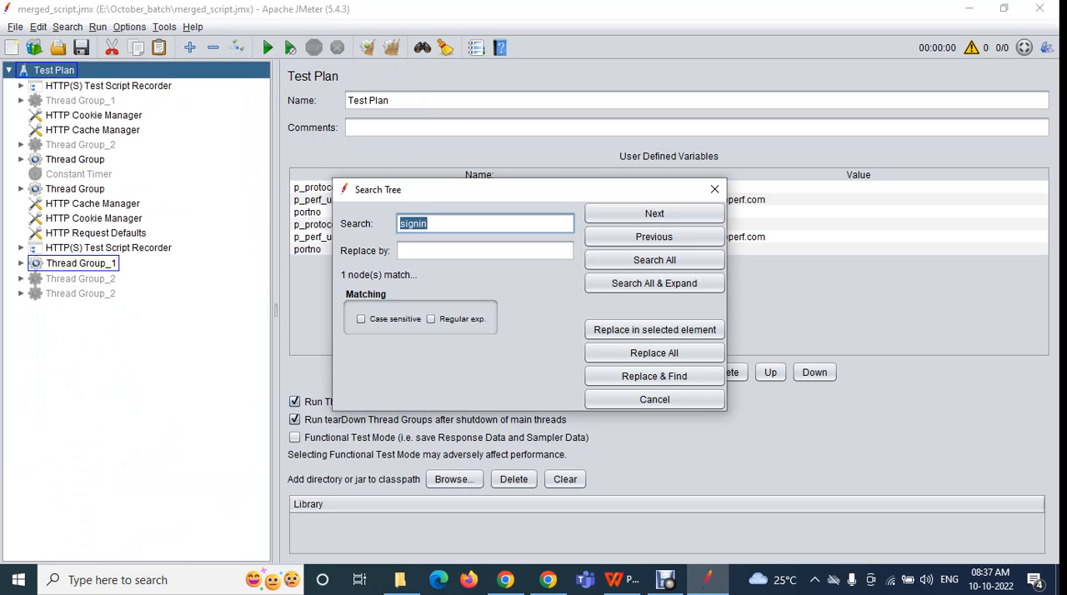
Search the whole tree for "signin" regardless of case and check the T03_Signin controllers in both Thread Group_1 elements
{"action": "left_click", "coordinate": [655, 260]}
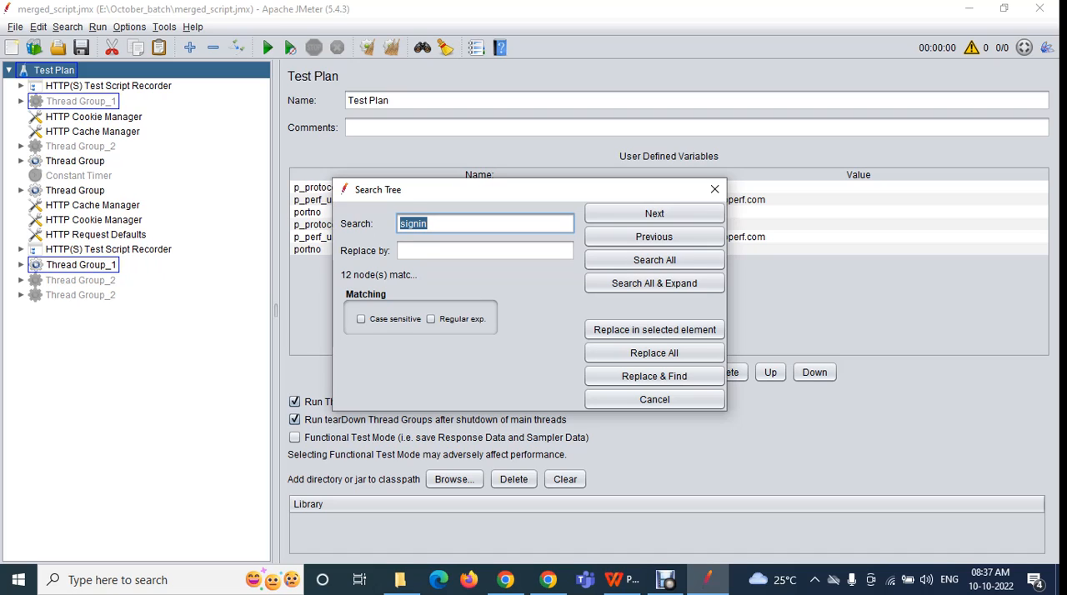
{"action": "left_click", "coordinate": [21, 101]}
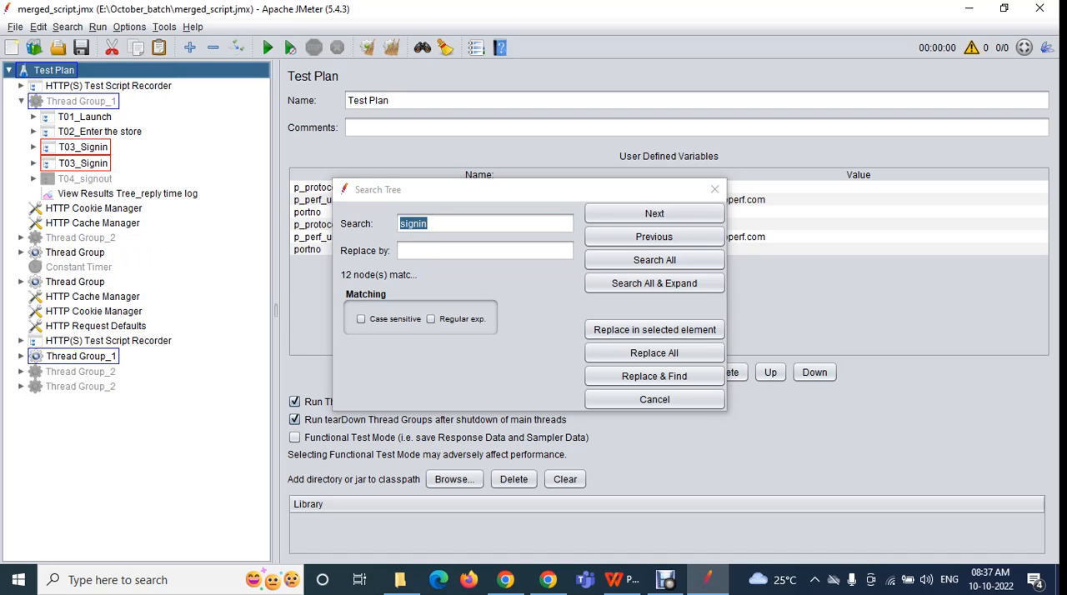
{"action": "left_click", "coordinate": [83, 148]}
{"action": "left_click", "coordinate": [82, 163]}
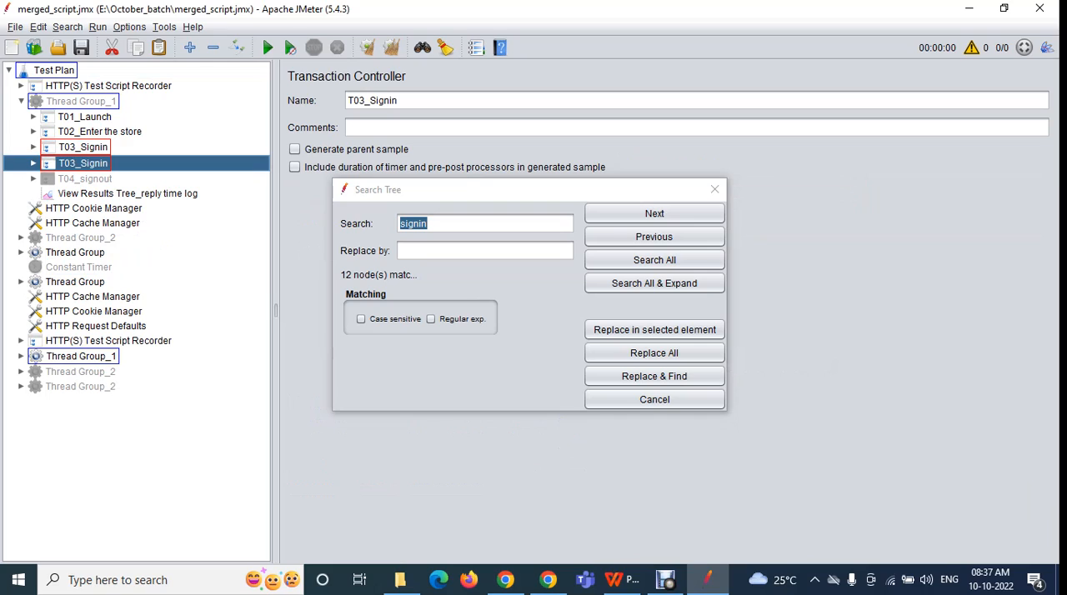
{"action": "left_click", "coordinate": [20, 356]}
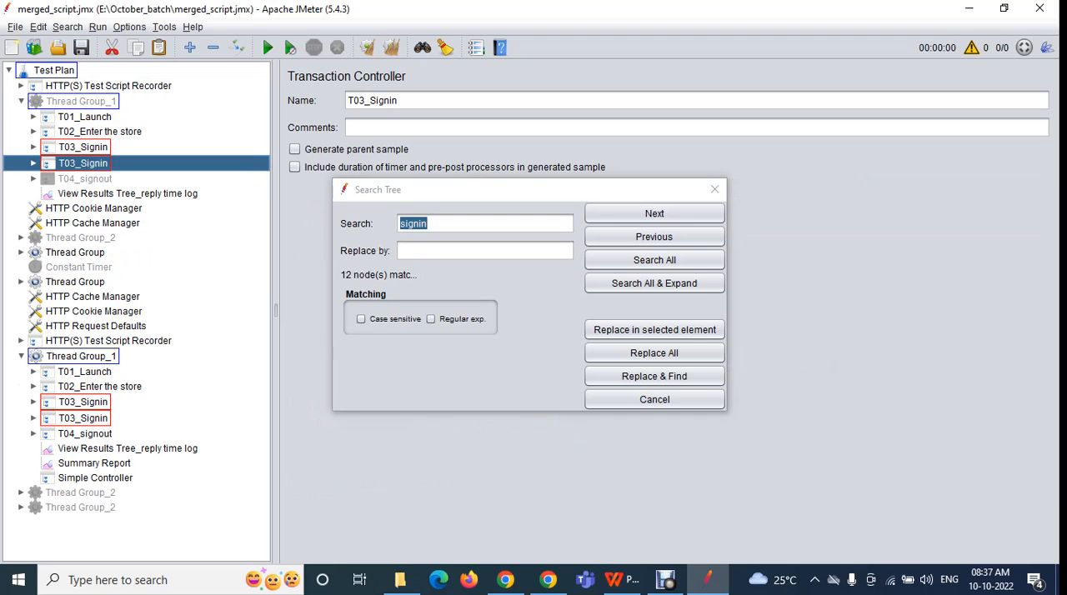
{"action": "left_click", "coordinate": [83, 403]}
{"action": "left_click", "coordinate": [83, 419]}
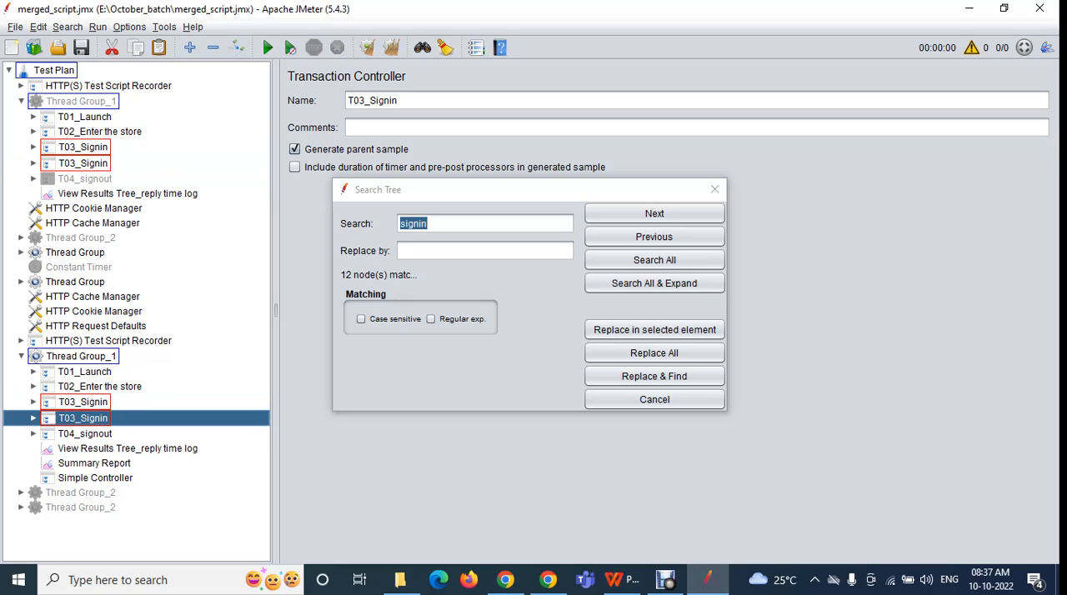
Turn case-sensitive matching back on and compare the search text "signin" with the first T03_Signin controller's name
{"action": "left_click", "coordinate": [361, 319]}
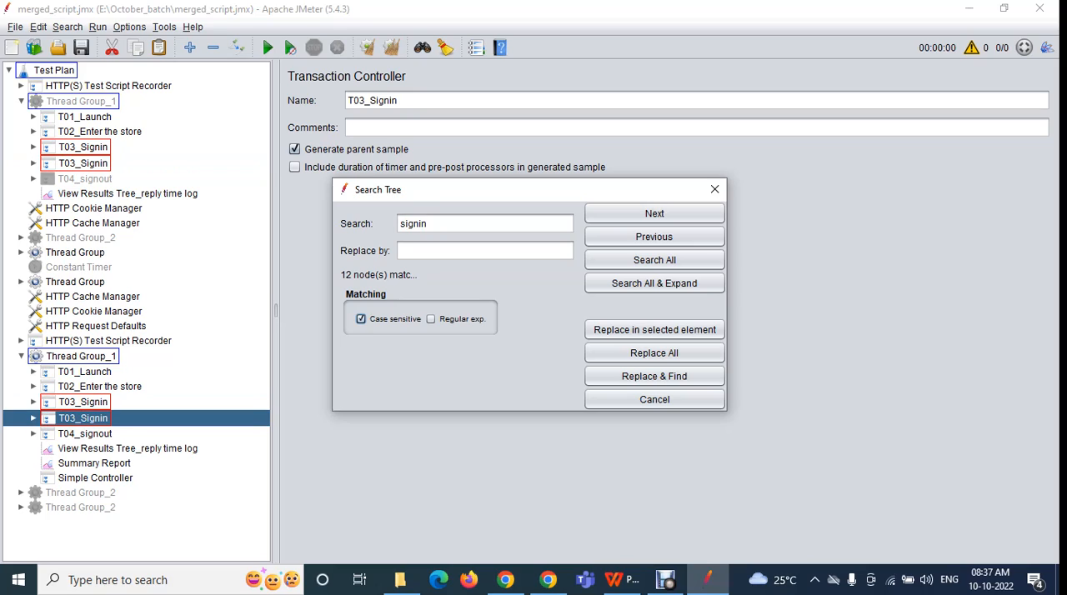
{"action": "double_click", "coordinate": [430, 224]}
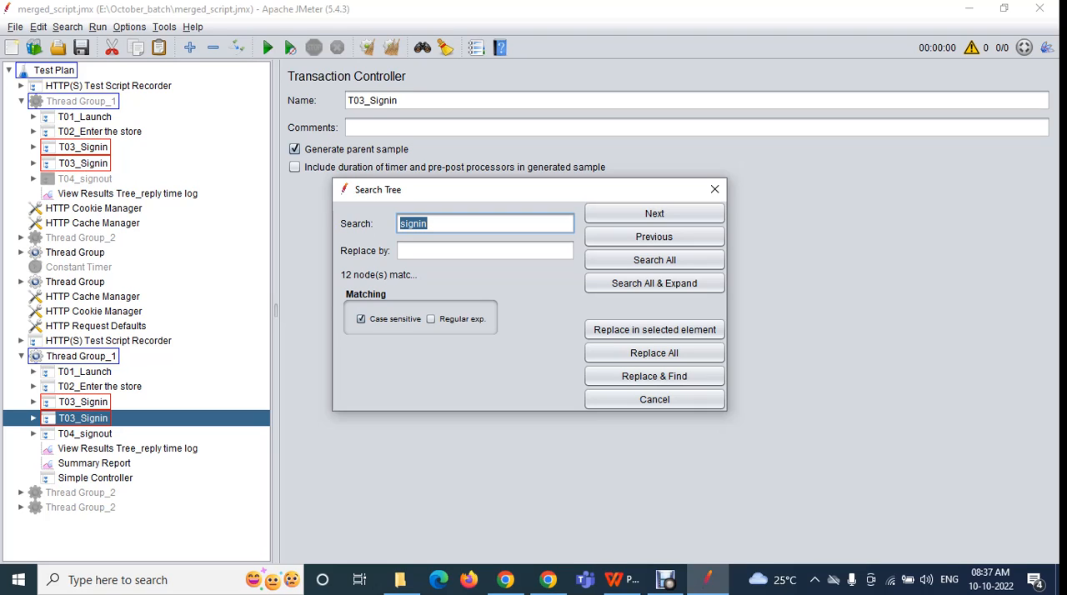
{"action": "left_click", "coordinate": [82, 147]}
{"action": "left_click_drag", "start_coordinate": [430, 223], "coordinate": [399, 223]}
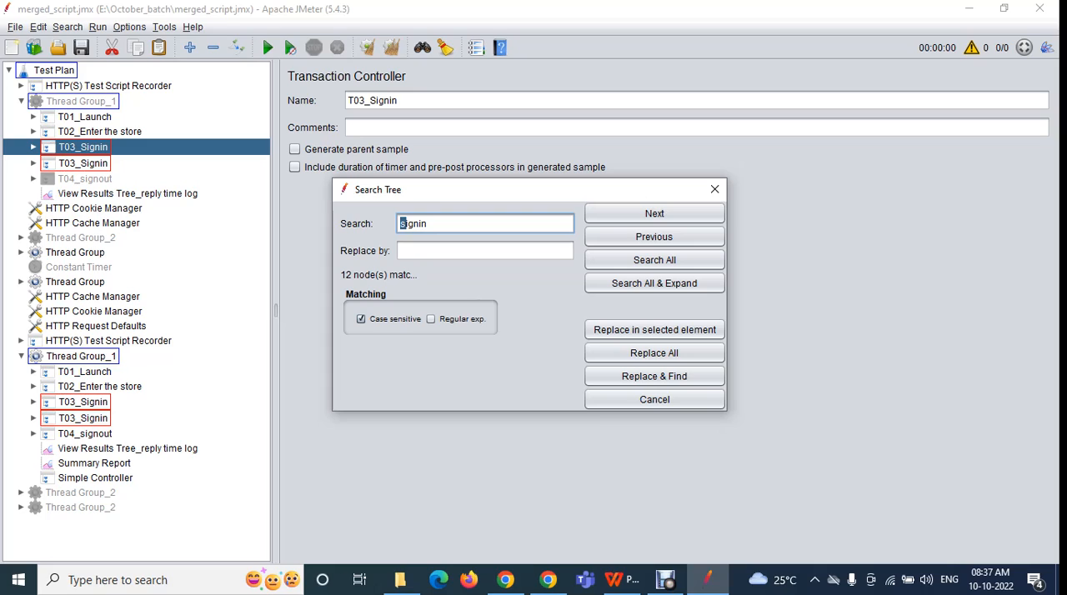
{"action": "left_click", "coordinate": [361, 320]}
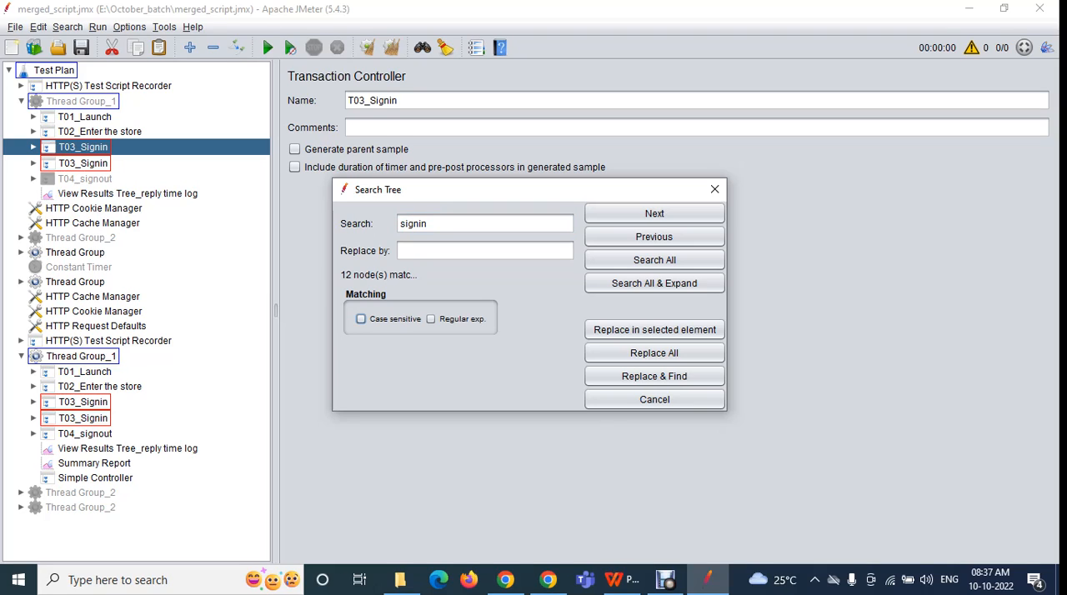
{"action": "left_click", "coordinate": [360, 319]}
{"action": "double_click", "coordinate": [413, 223]}
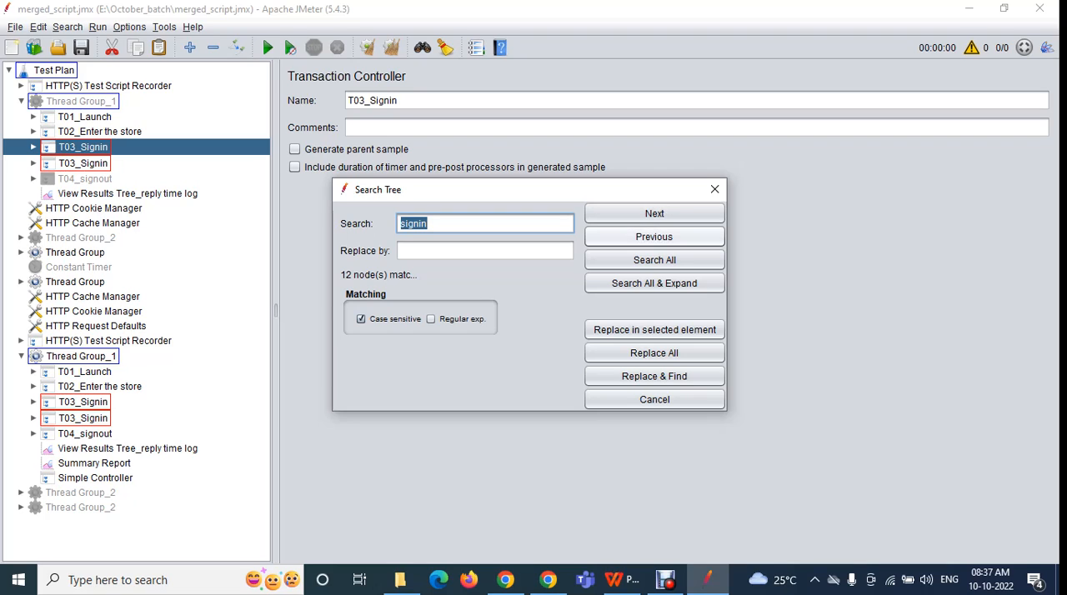
Close the Search Tree dialog and reset the search to remove the match highlighting from the tree
{"action": "left_click", "coordinate": [715, 189]}
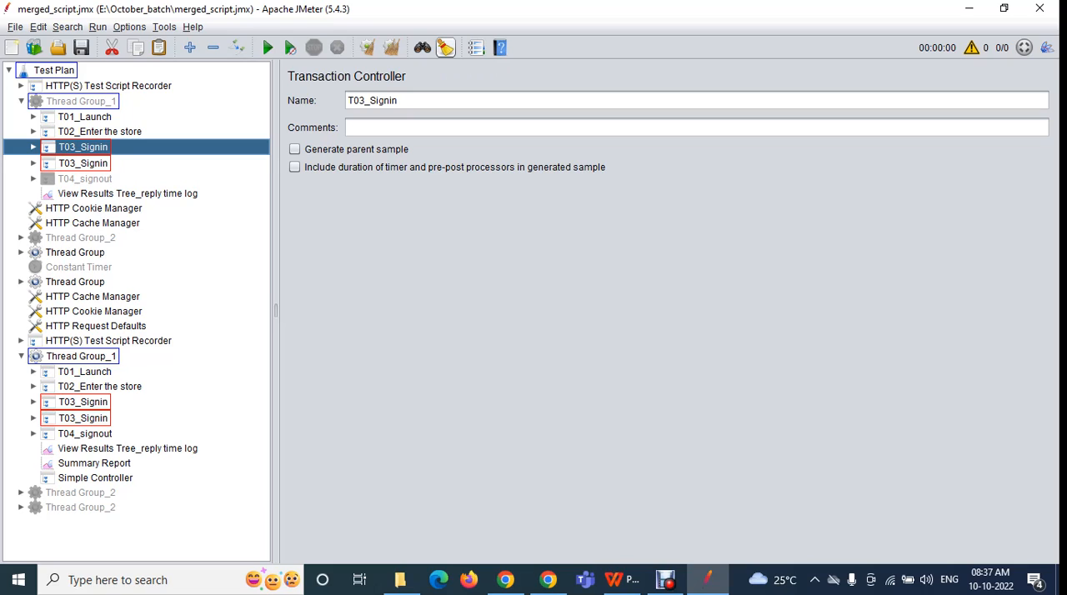
{"action": "left_click", "coordinate": [445, 48]}
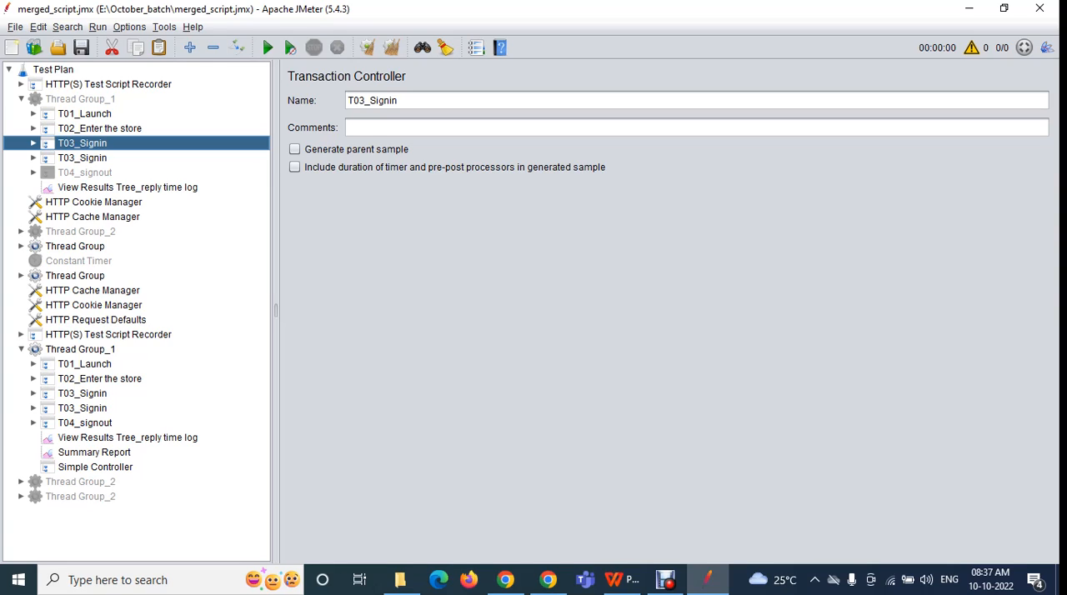
{"action": "left_click", "coordinate": [68, 28]}
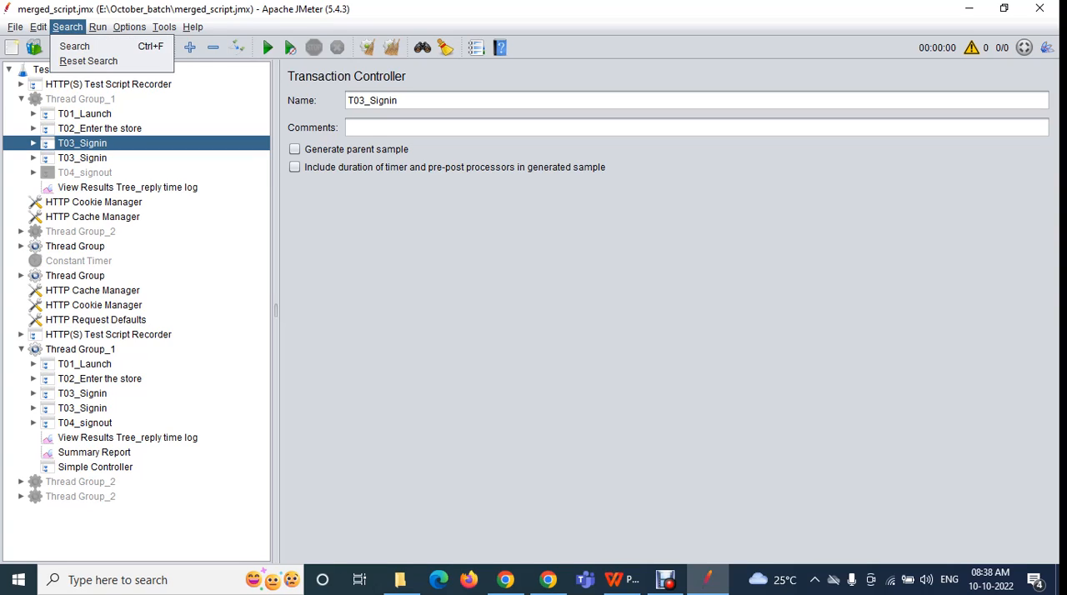
{"action": "mouse_move", "coordinate": [97, 28]}
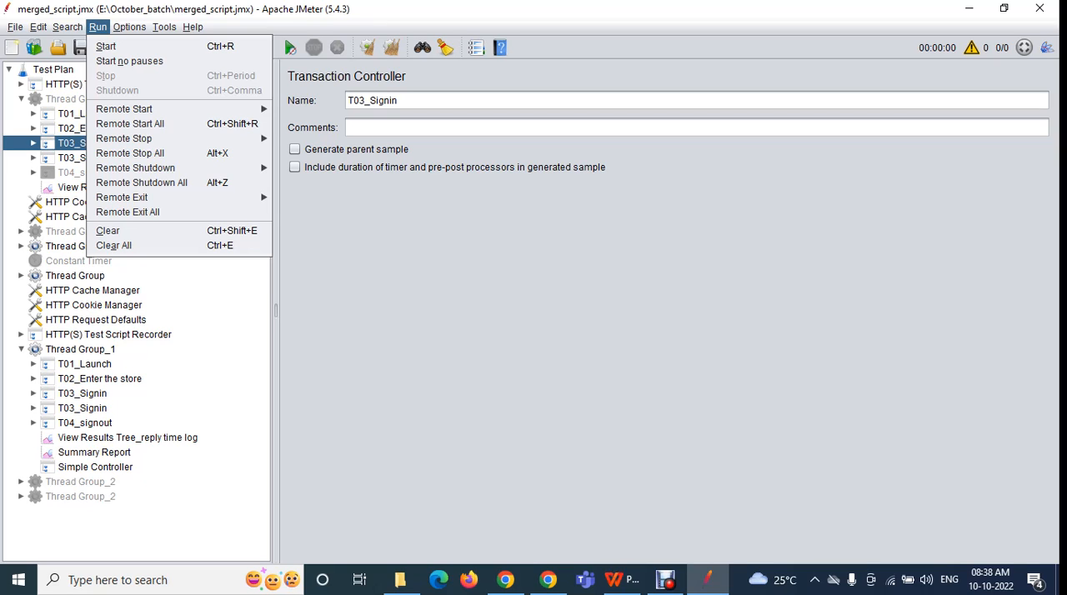
{"action": "key", "text": "Escape"}
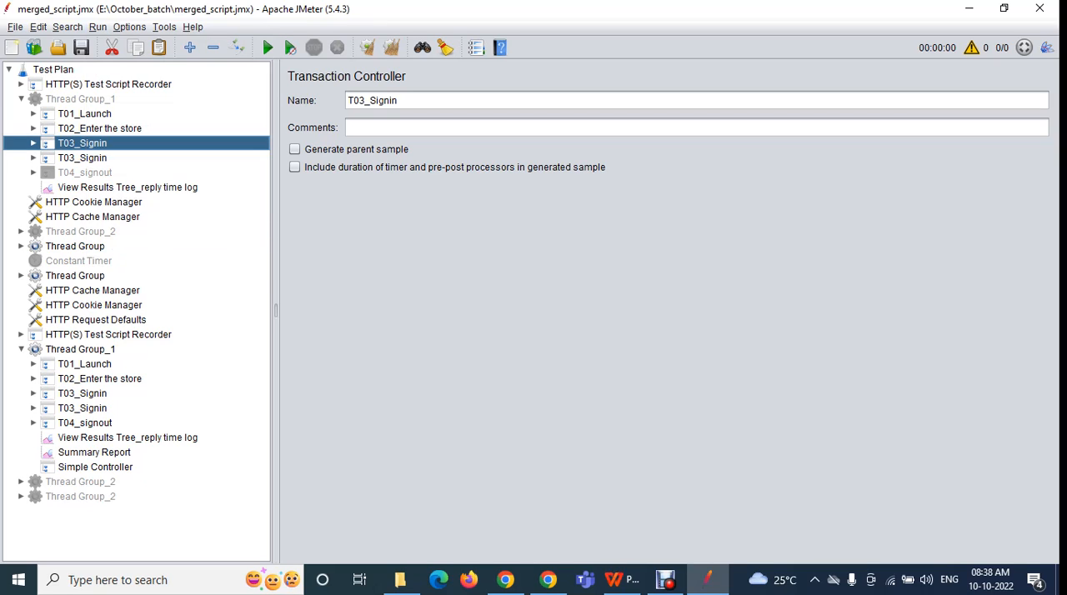
Collapse the first Thread Group_1 and select the first Thread Group_2 in the tree, leaving it collapsed
{"action": "key", "text": "Left"}
{"action": "key", "text": "Left"}
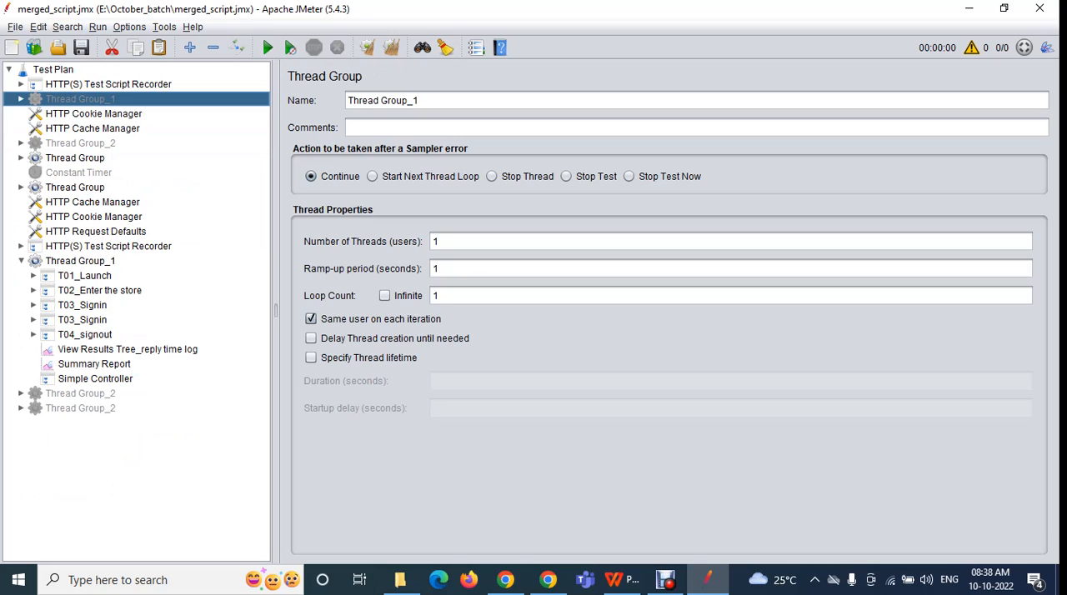
{"action": "key", "text": "Down"}
{"action": "key", "text": "Down"}
{"action": "key", "text": "Down"}
{"action": "key", "text": "Right"}
{"action": "key", "text": "Left"}
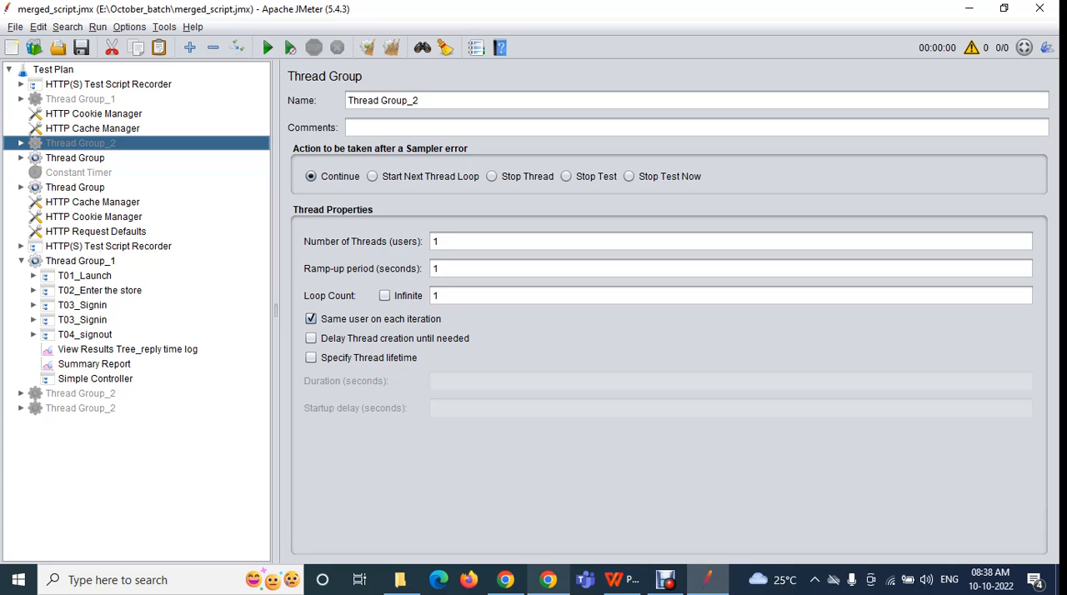
{"action": "left_click", "coordinate": [506, 580]}
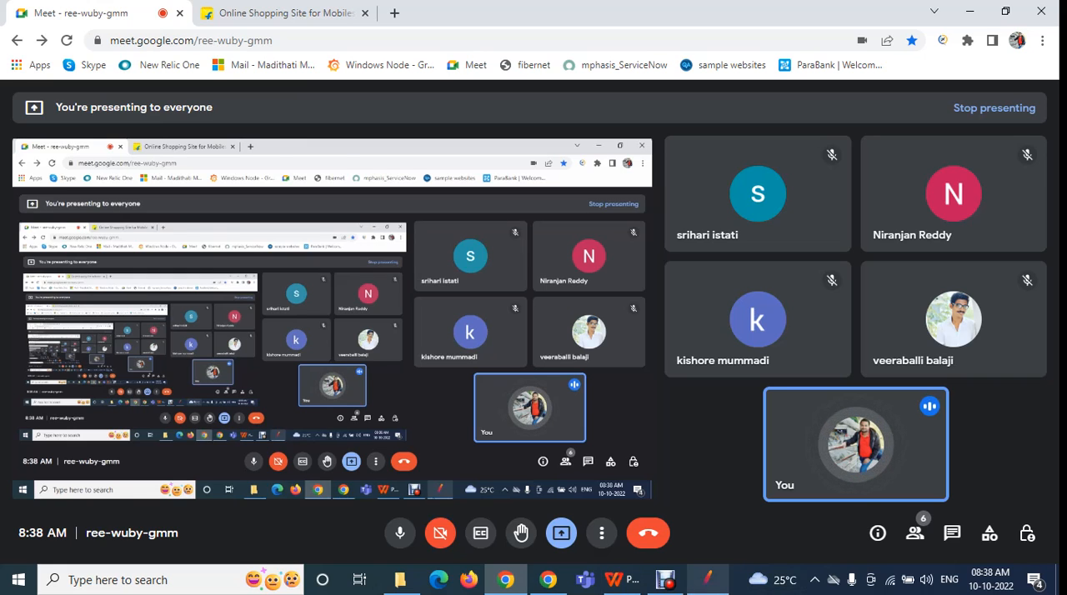
{"action": "left_click", "coordinate": [707, 579]}
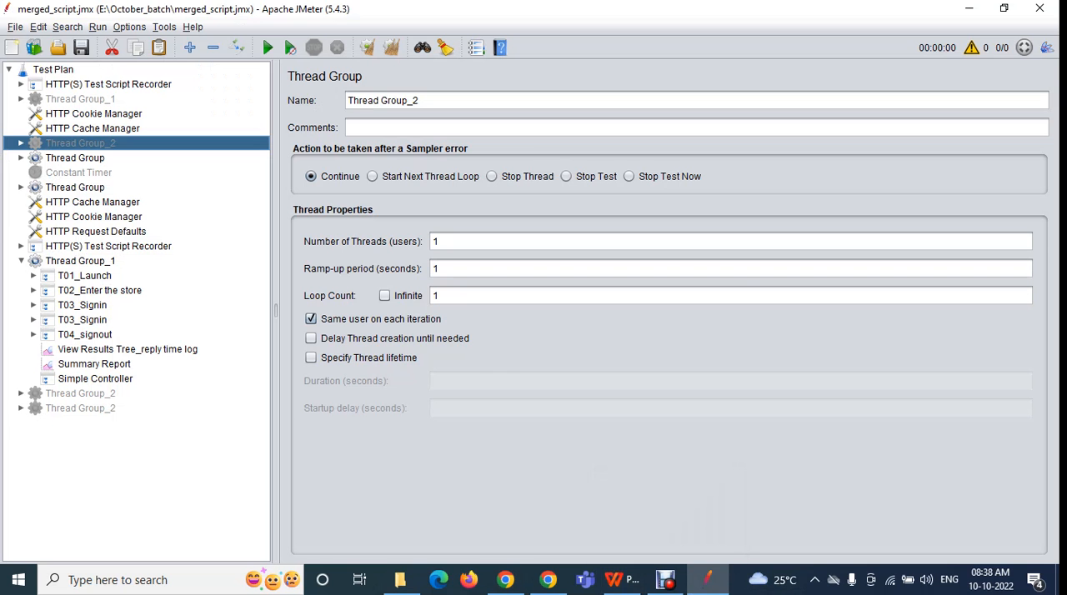
Start the test run of the merged_script.jmx plan
{"action": "left_click", "coordinate": [98, 27]}
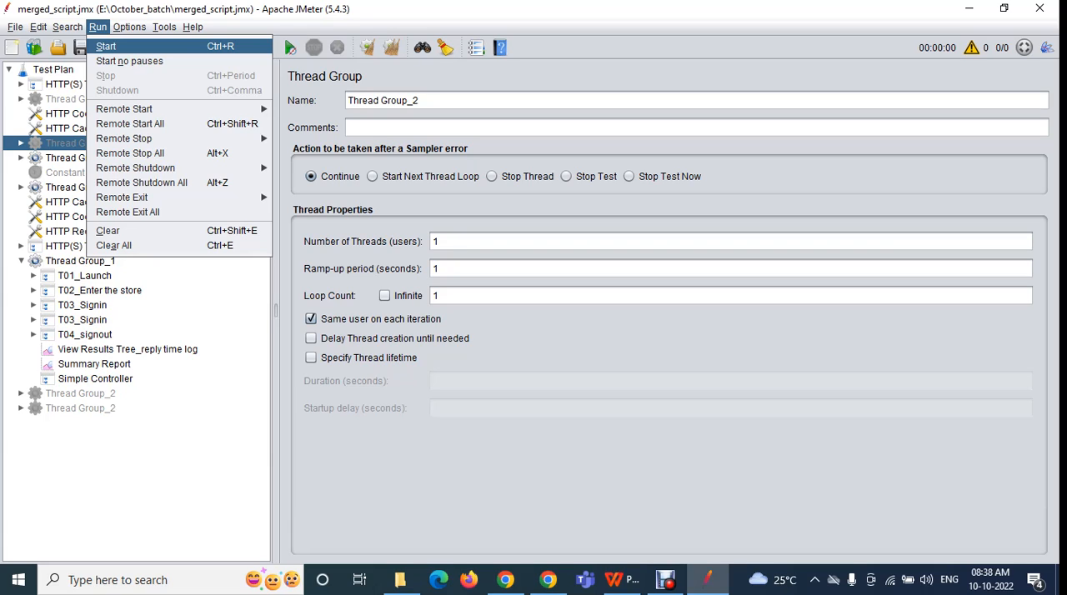
{"action": "left_click", "coordinate": [193, 28]}
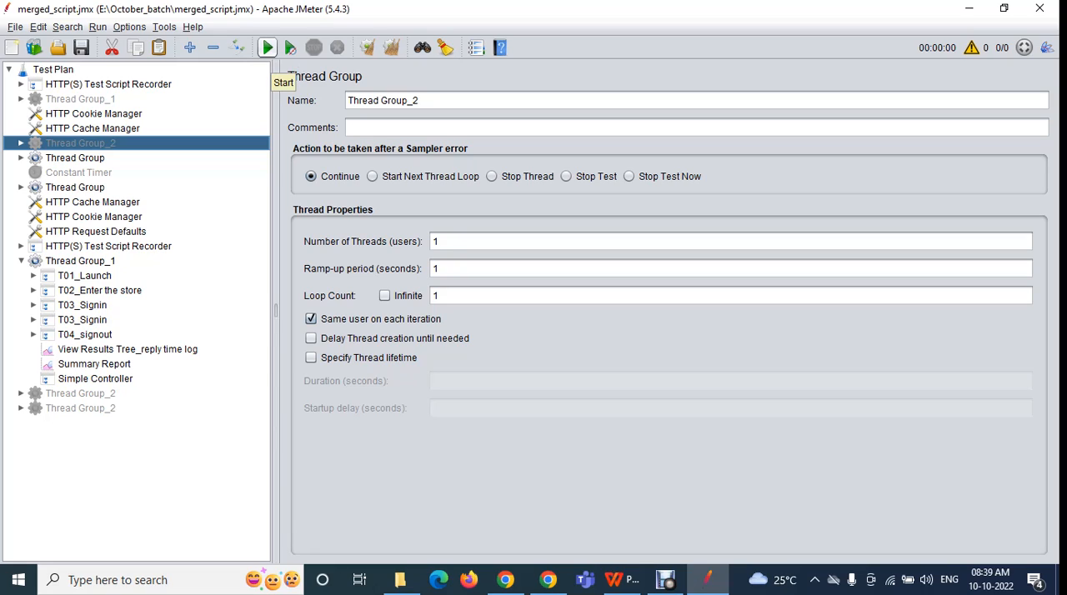
{"action": "left_click", "coordinate": [97, 26]}
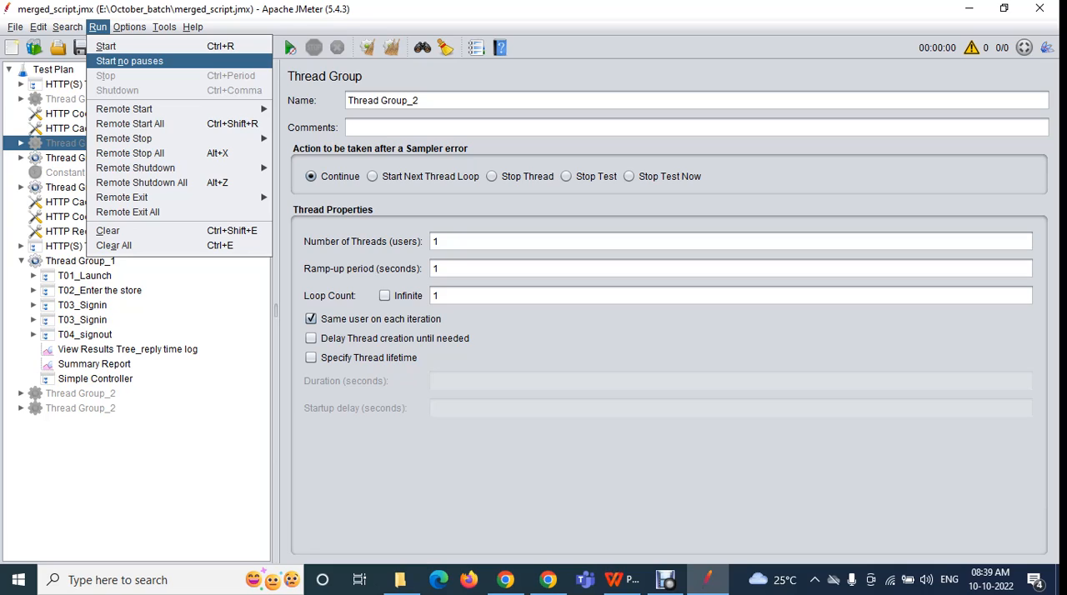
{"action": "left_click", "coordinate": [107, 47]}
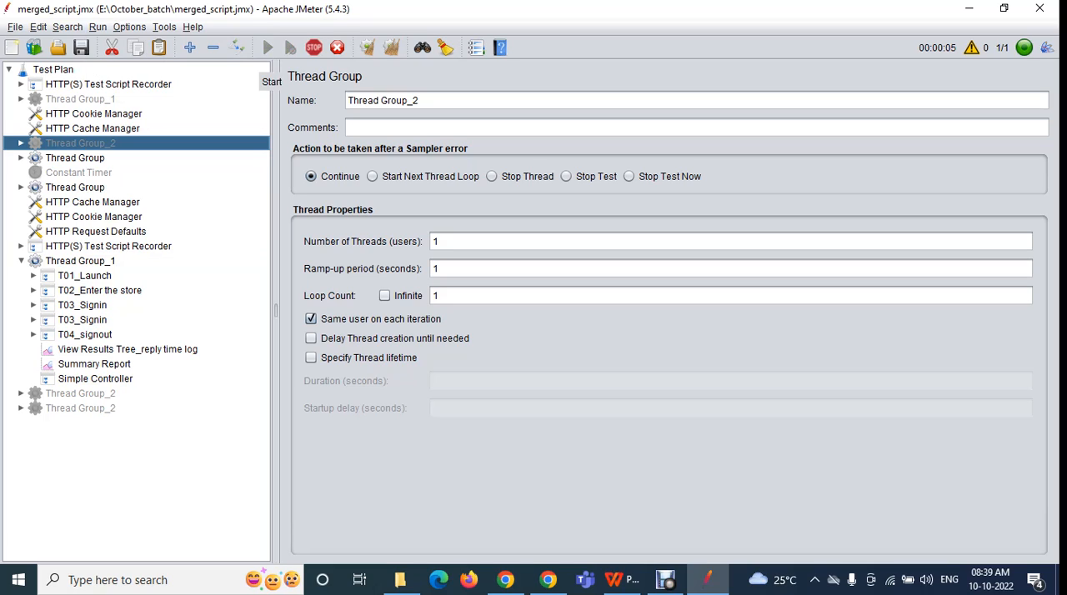
Stop the running test
{"action": "left_click", "coordinate": [98, 27]}
{"action": "mouse_move", "coordinate": [129, 26]}
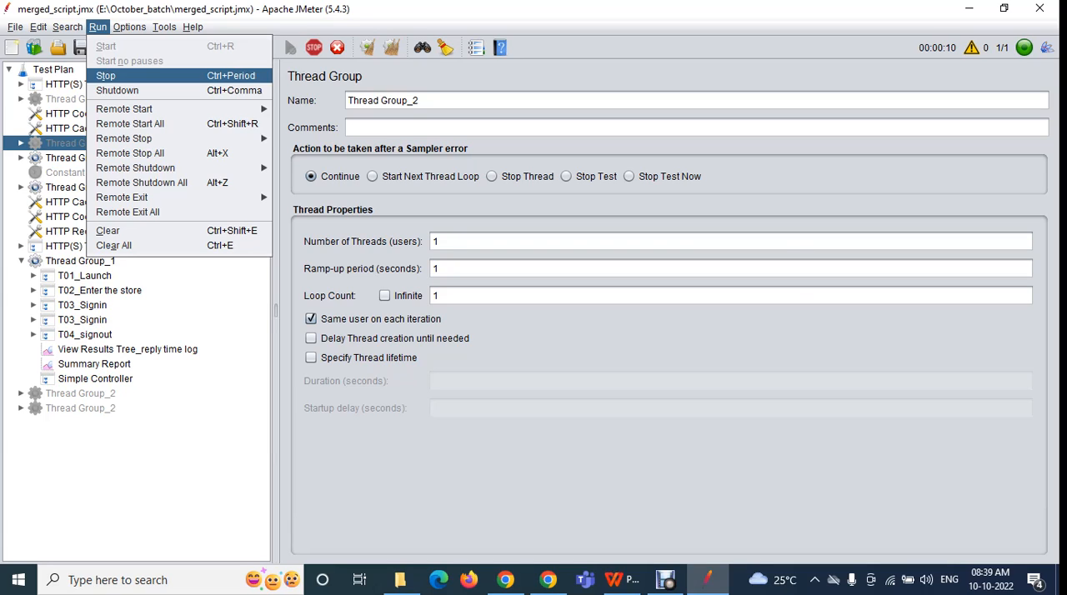
{"action": "left_click", "coordinate": [117, 75]}
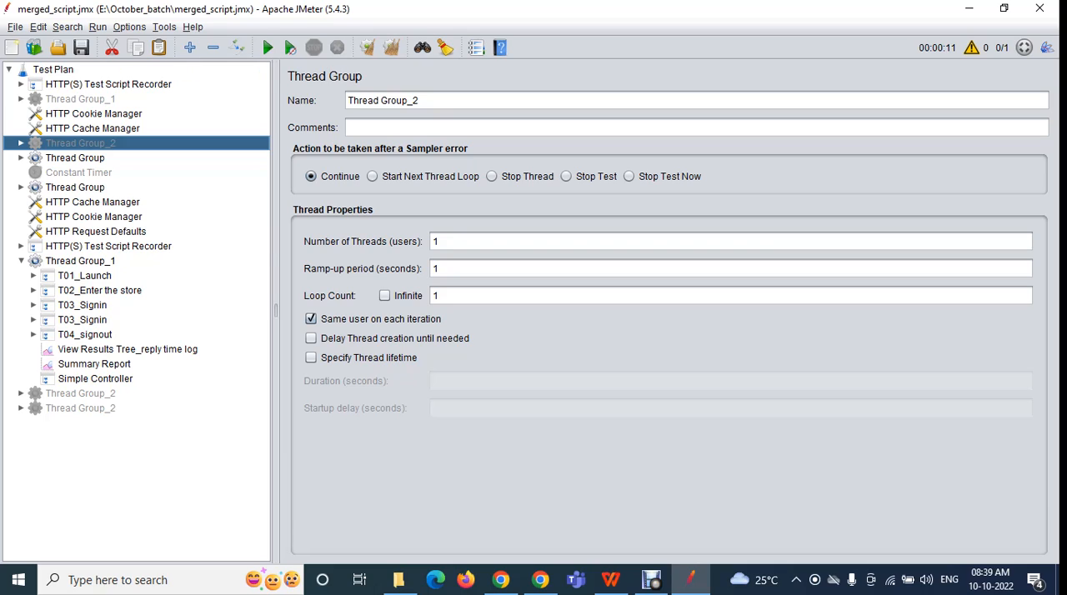
Start and stop the test two more times
{"action": "left_click", "coordinate": [97, 28]}
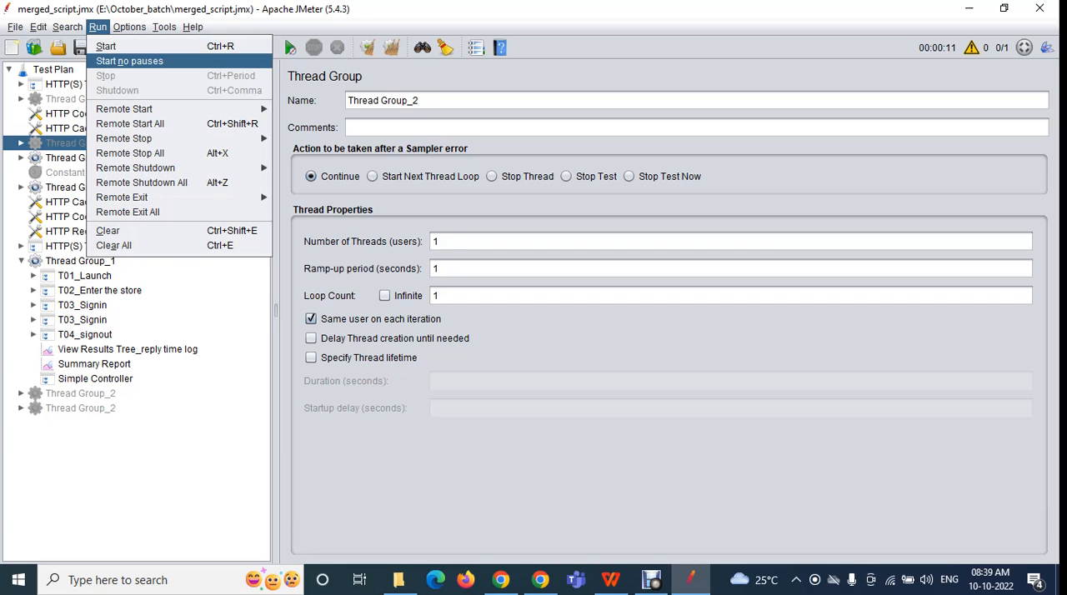
{"action": "left_click", "coordinate": [106, 46]}
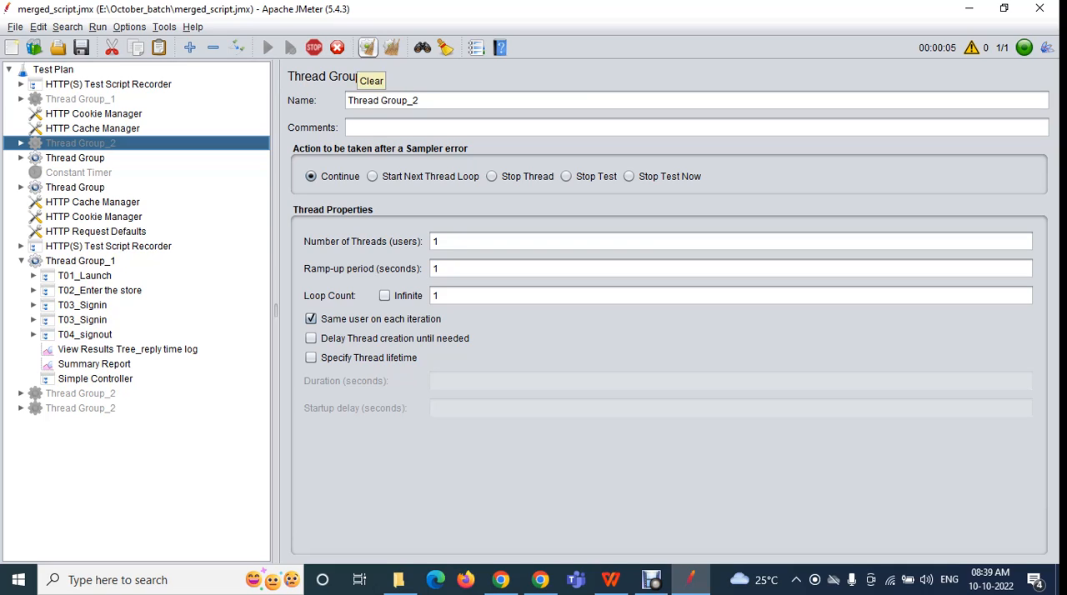
{"action": "left_click", "coordinate": [313, 48]}
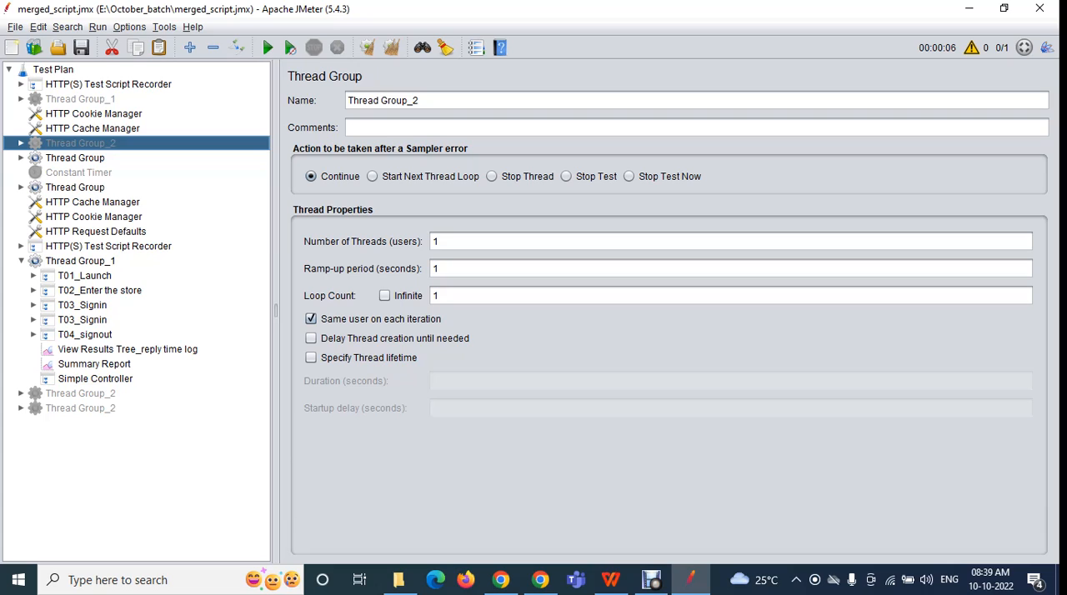
{"action": "left_click", "coordinate": [98, 27]}
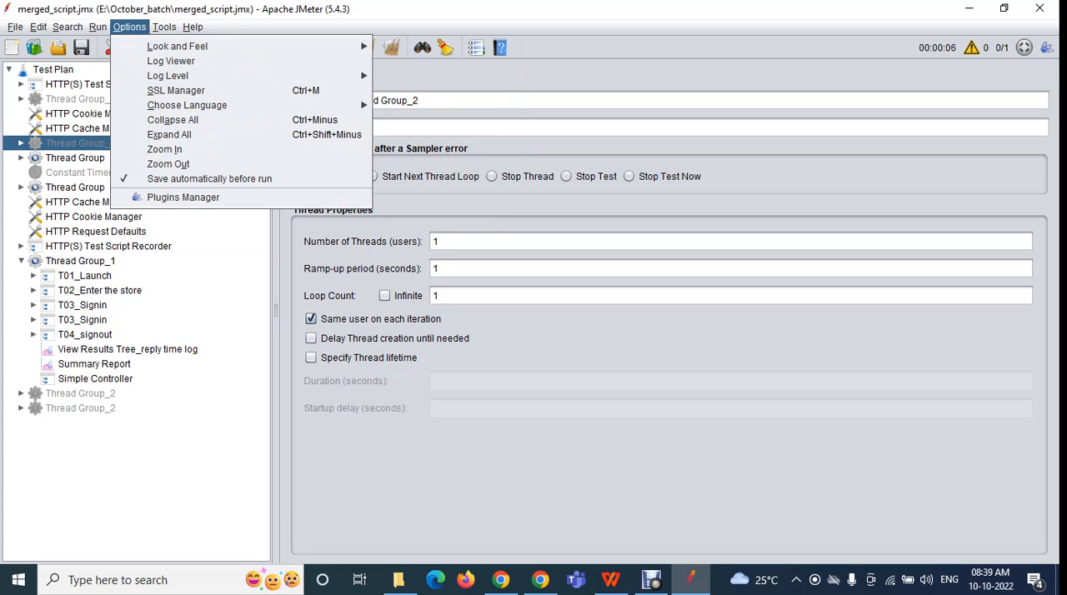
{"action": "left_click", "coordinate": [105, 46]}
{"action": "left_click", "coordinate": [98, 27]}
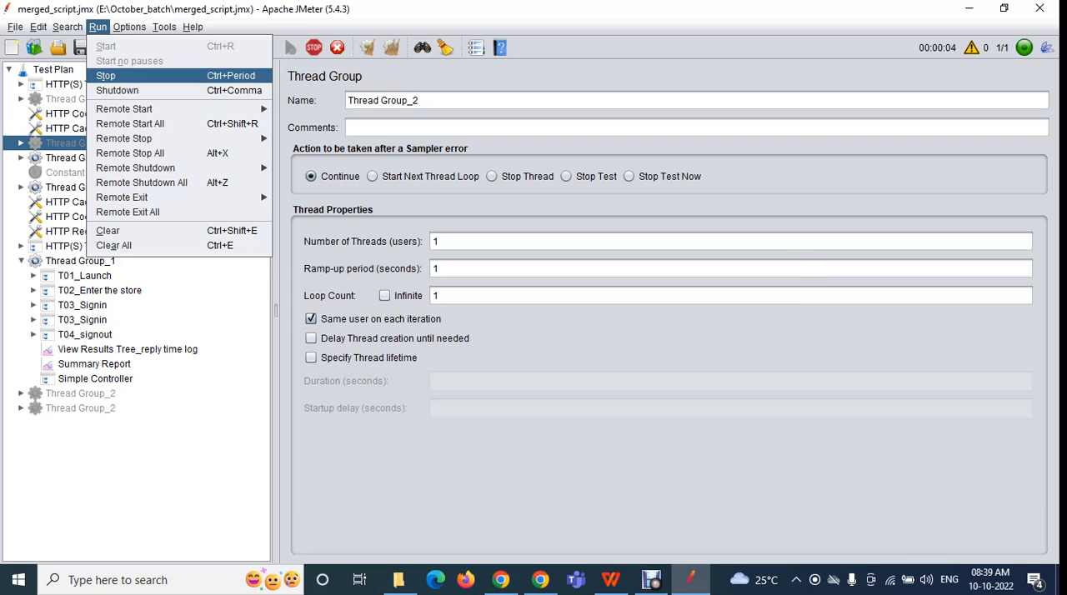
{"action": "left_click", "coordinate": [106, 75]}
Review the remote start, stop, shutdown and exit commands, and try Clear with Thread Group_2 selected
{"action": "left_click", "coordinate": [98, 27]}
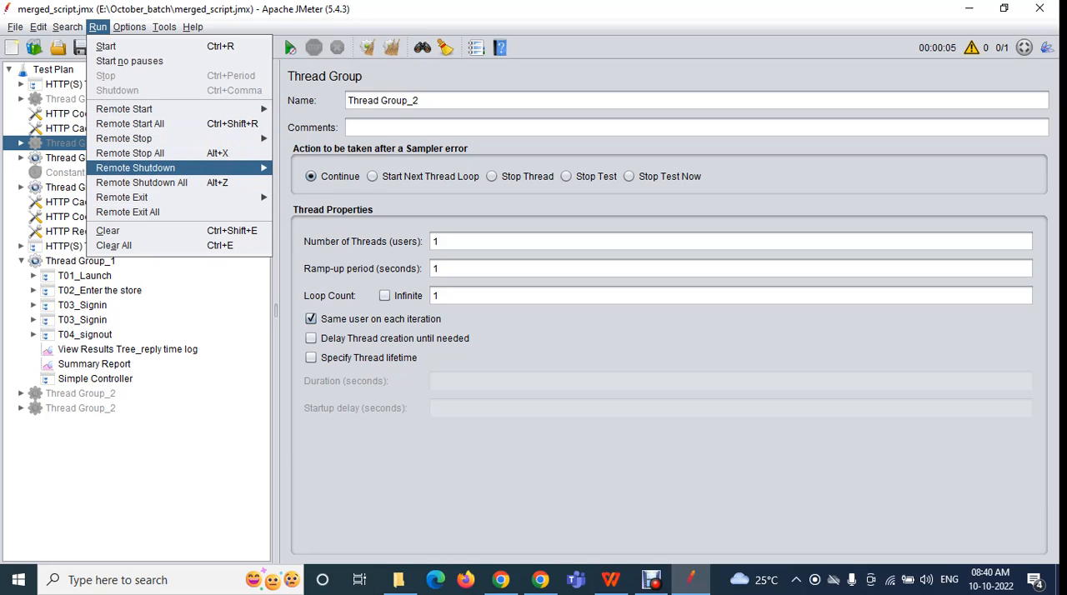
{"action": "mouse_move", "coordinate": [125, 109]}
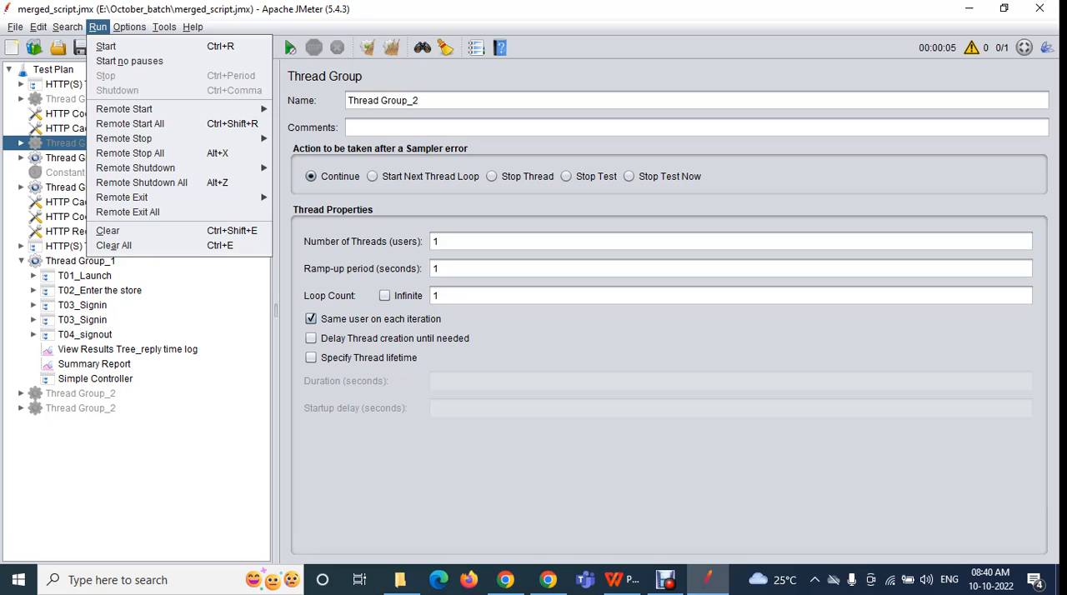
{"action": "left_click", "coordinate": [109, 230]}
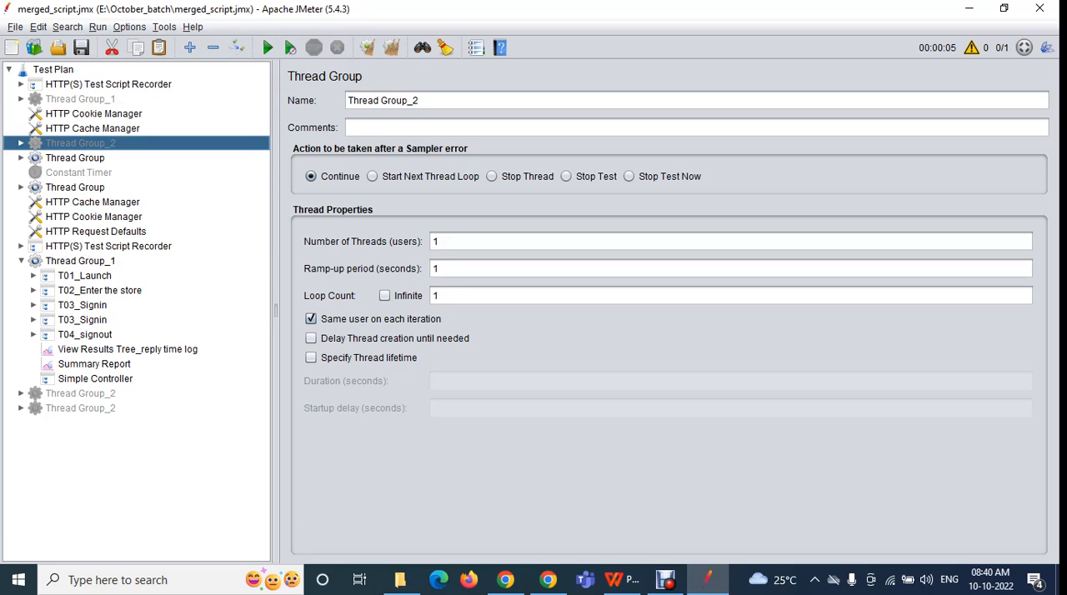
Open View Results in Table under the first enabled Thread Group and clear all recorded results
{"action": "double_click", "coordinate": [75, 157]}
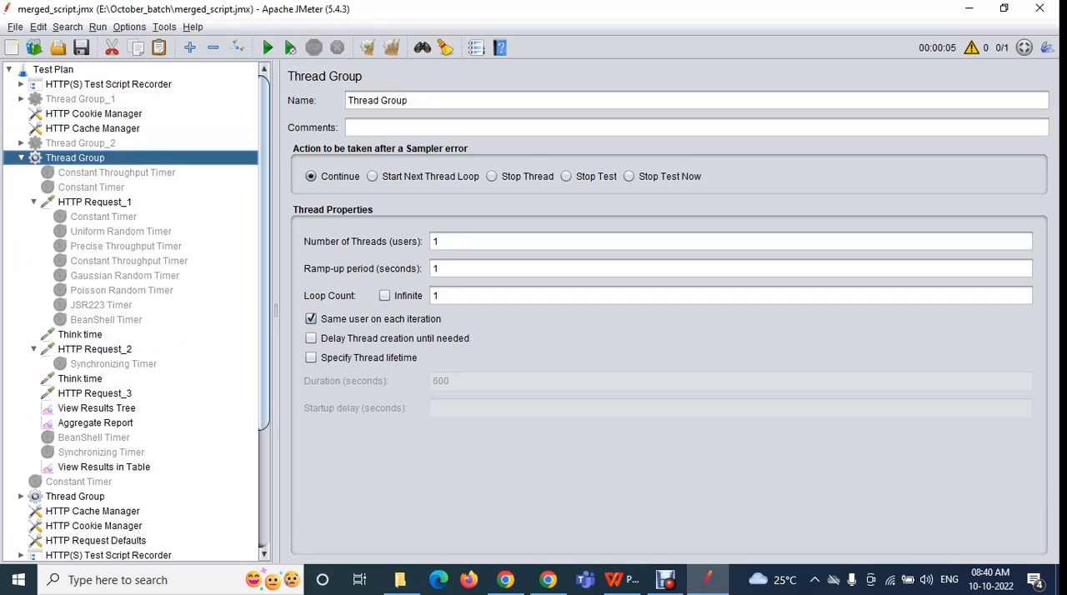
{"action": "left_click", "coordinate": [104, 467]}
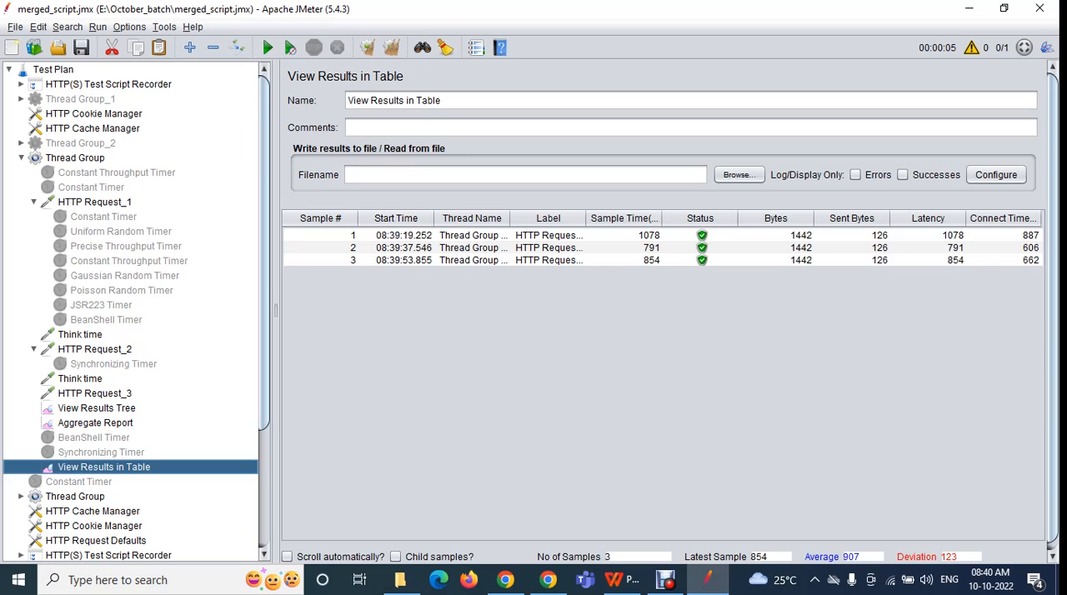
{"action": "left_click", "coordinate": [403, 248]}
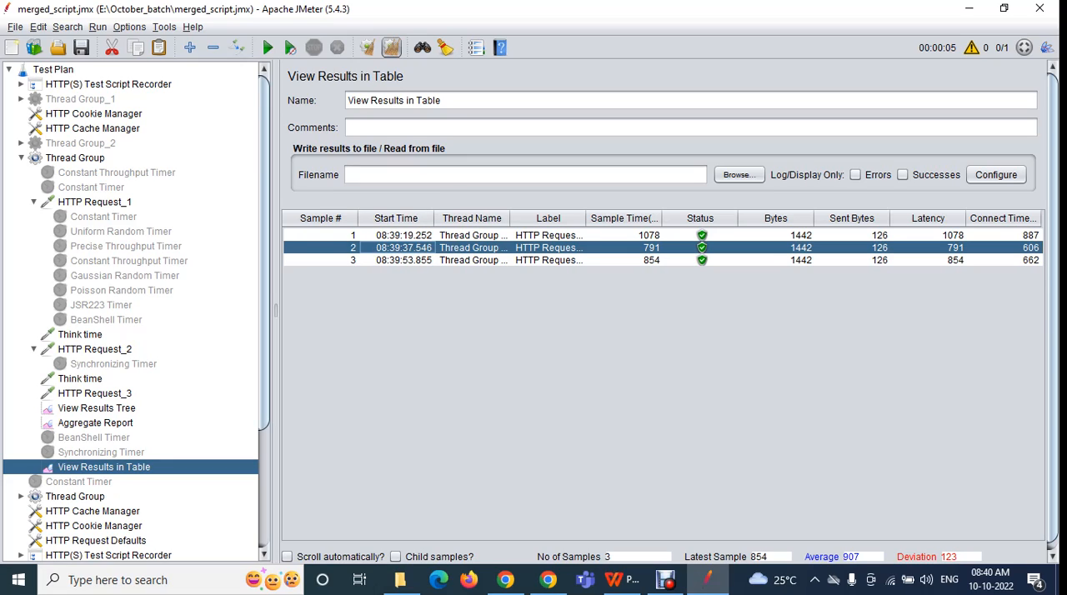
{"action": "left_click", "coordinate": [391, 47]}
Start and stop the test again, and select its sample in View Results in Table
{"action": "left_click", "coordinate": [267, 48]}
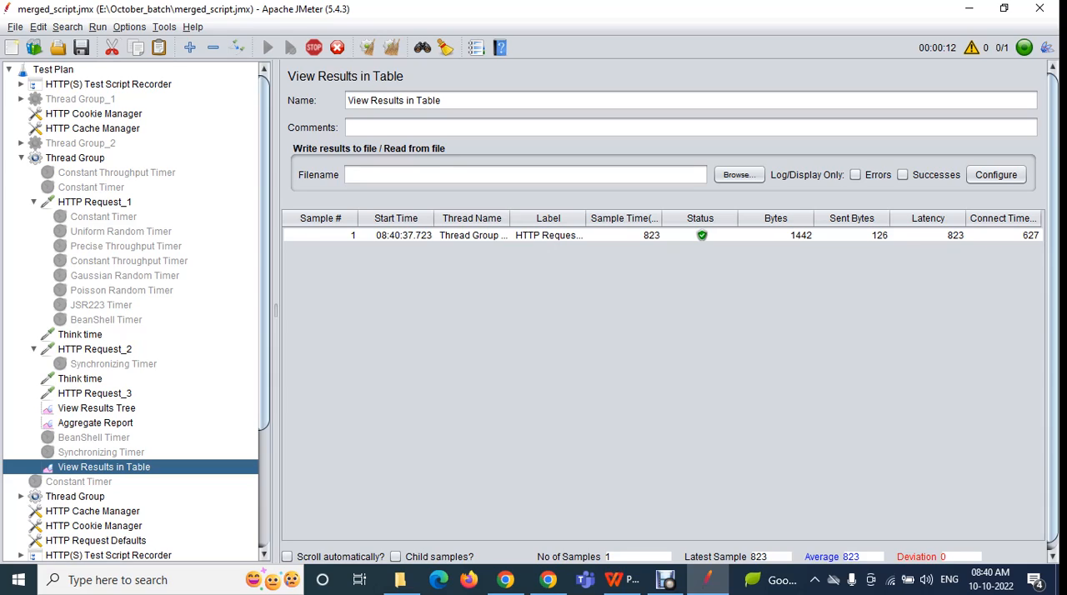
{"action": "left_click", "coordinate": [98, 26]}
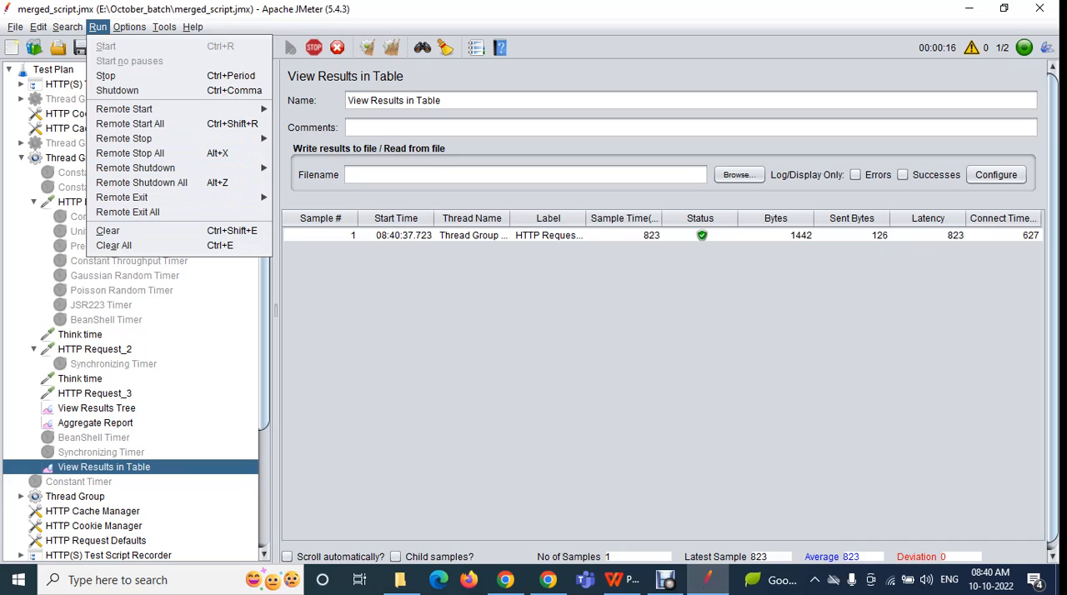
{"action": "left_click", "coordinate": [314, 48]}
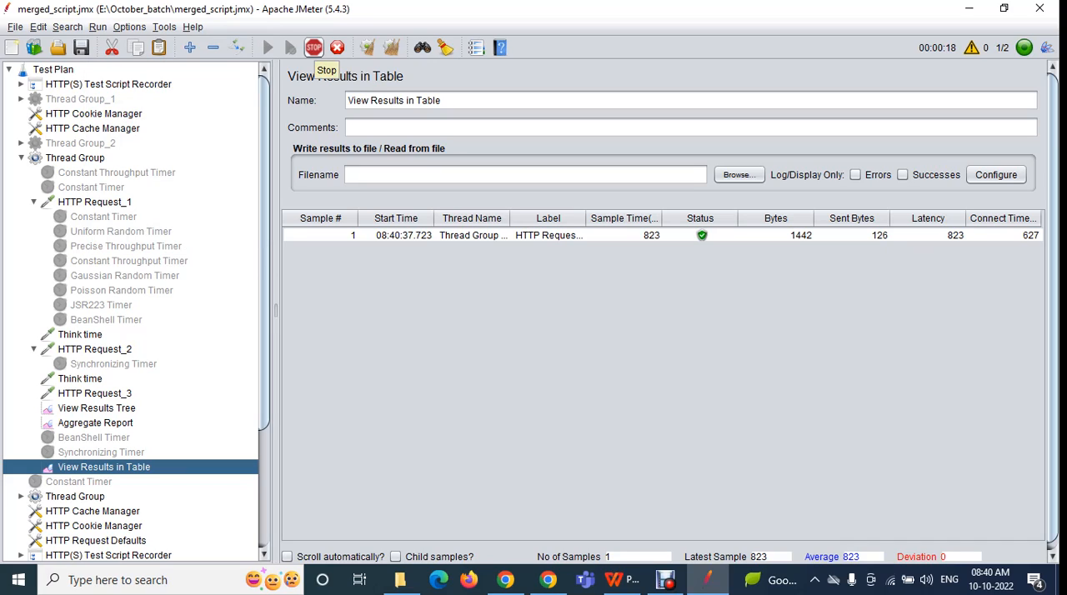
{"action": "left_click", "coordinate": [315, 47]}
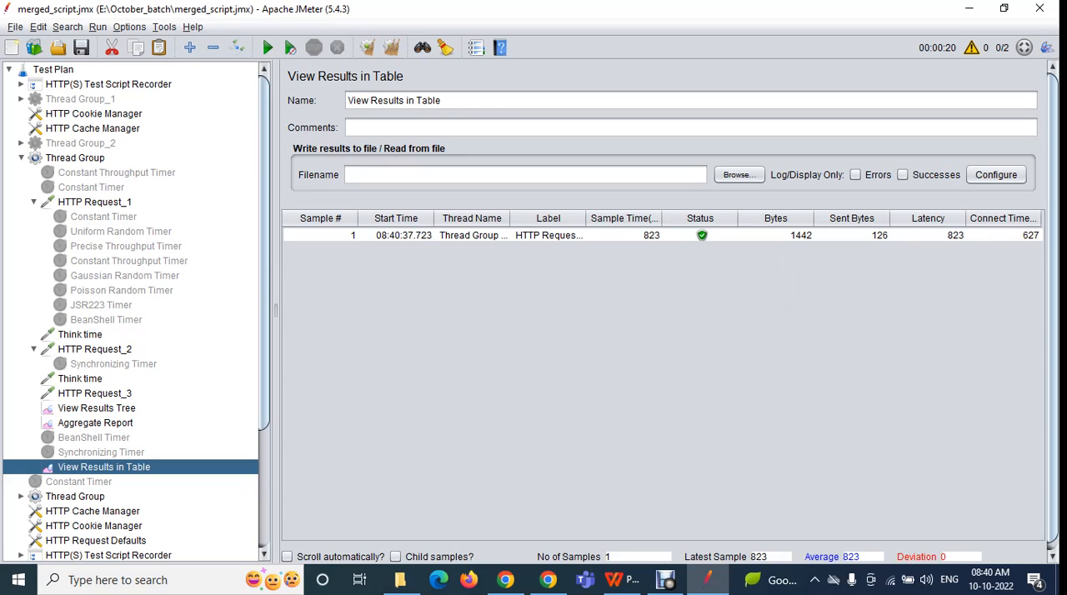
{"action": "left_click", "coordinate": [321, 236]}
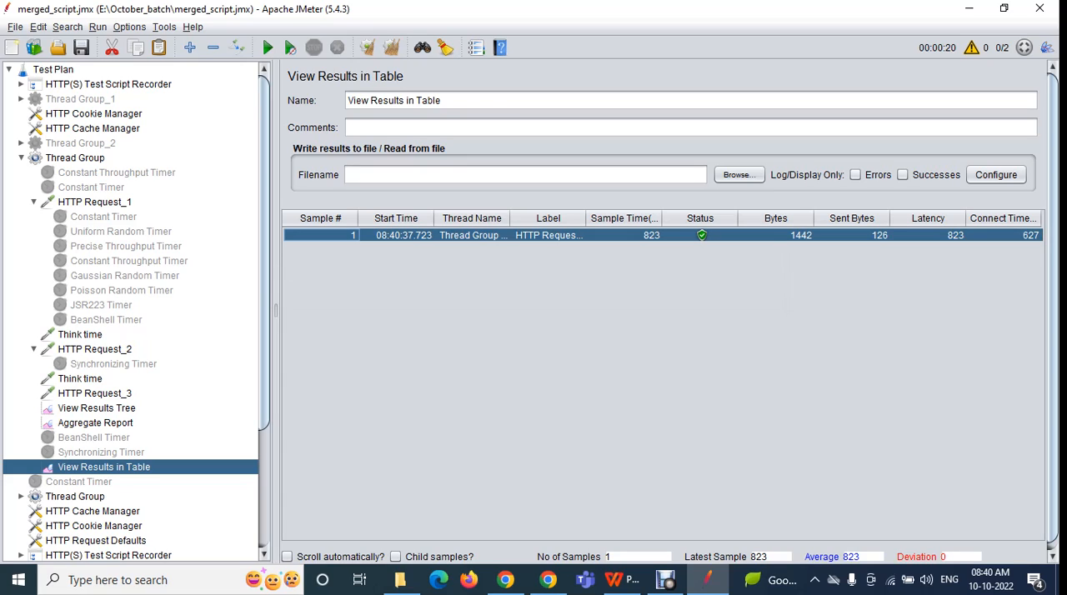
Clear the collected sample from View Results in Table with the Clear command
{"action": "left_click", "coordinate": [97, 27]}
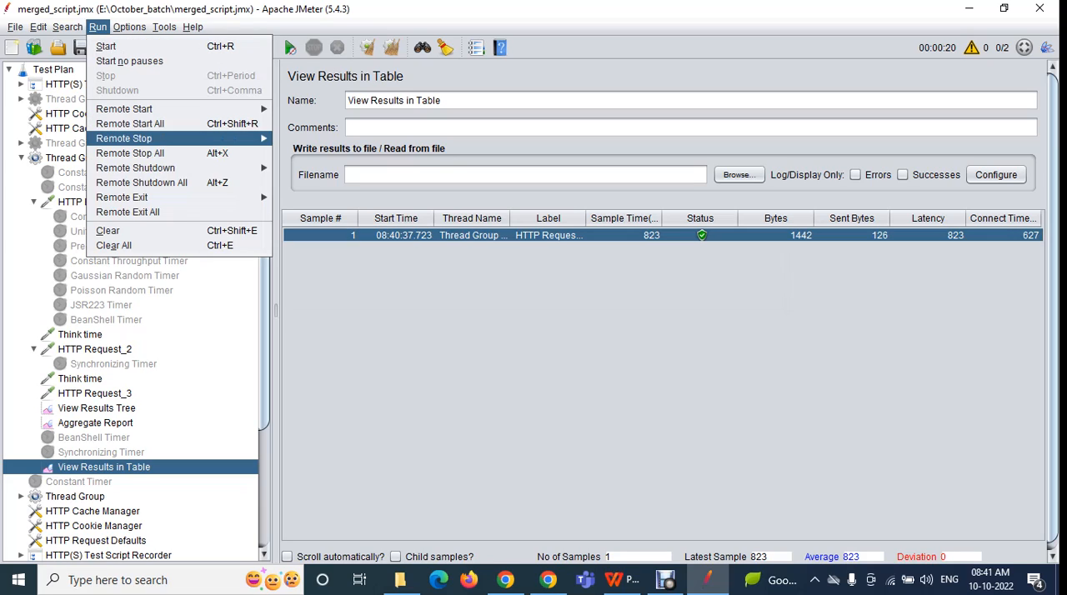
{"action": "key", "text": "Return"}
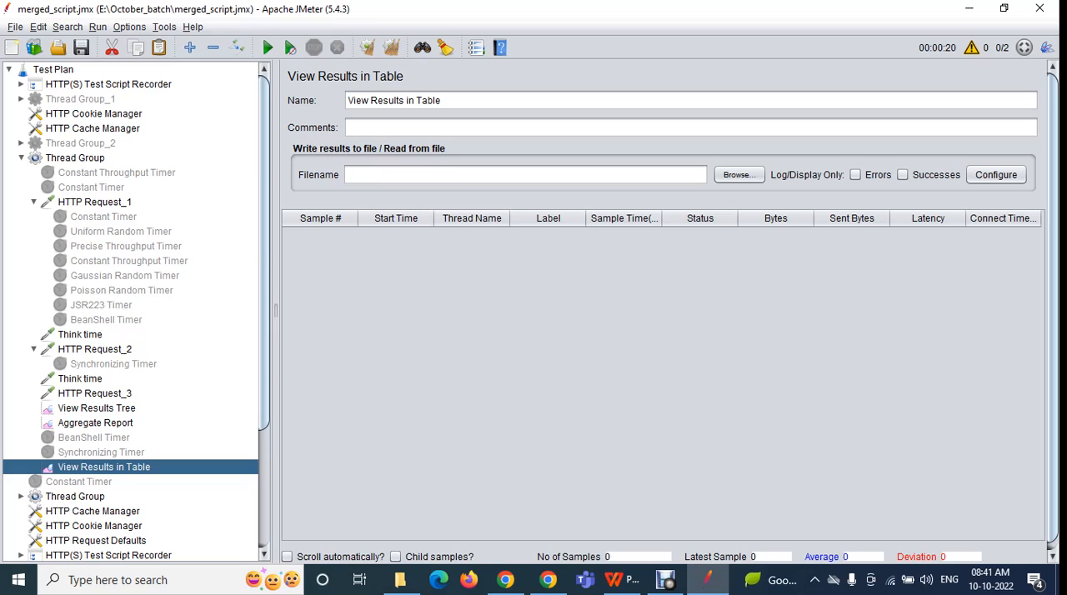
{"action": "left_click", "coordinate": [99, 26]}
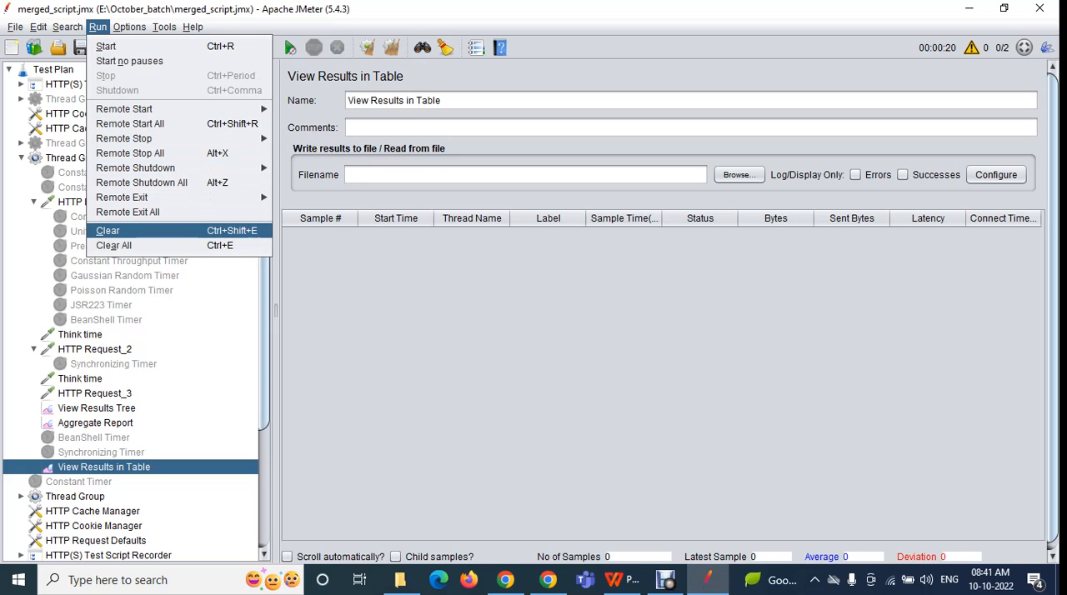
{"action": "left_click", "coordinate": [108, 230]}
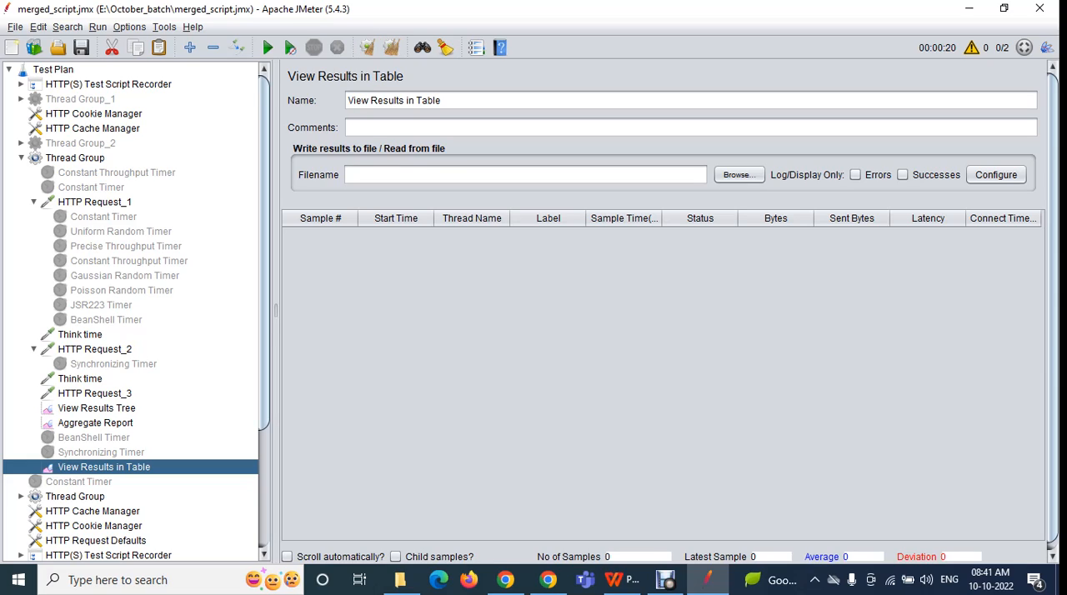
Review the available Look and Feel themes and replace the open script with a new blank test plan
{"action": "left_click", "coordinate": [98, 26]}
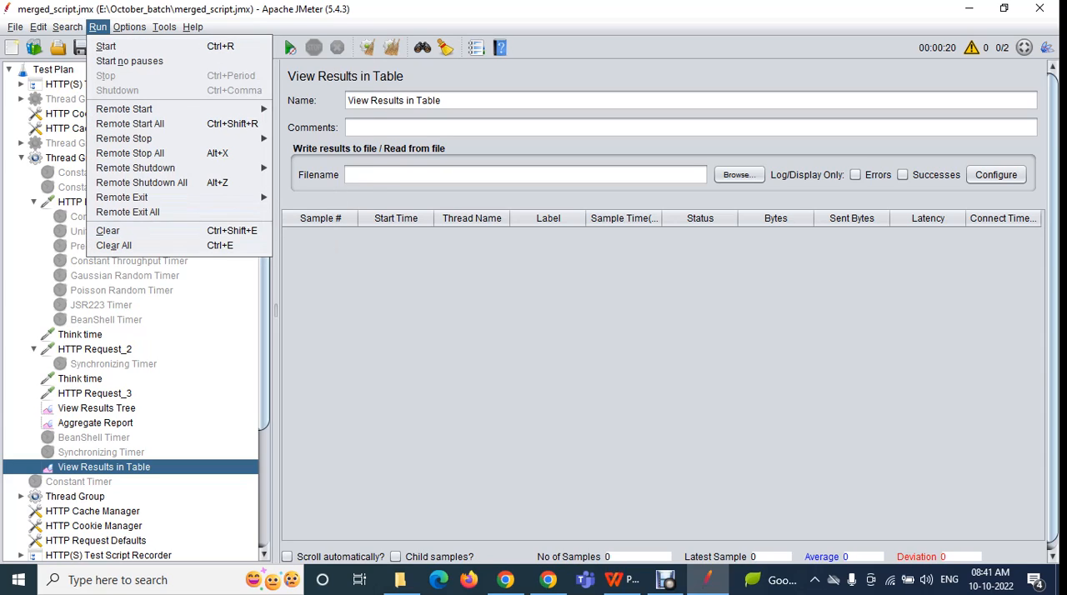
{"action": "mouse_move", "coordinate": [130, 27]}
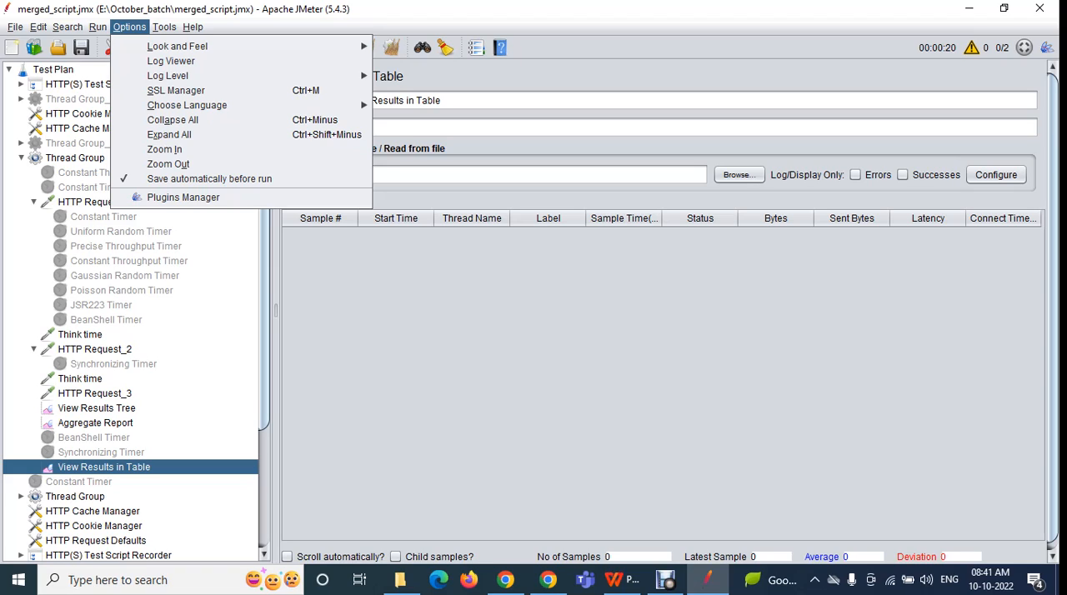
{"action": "mouse_move", "coordinate": [177, 46]}
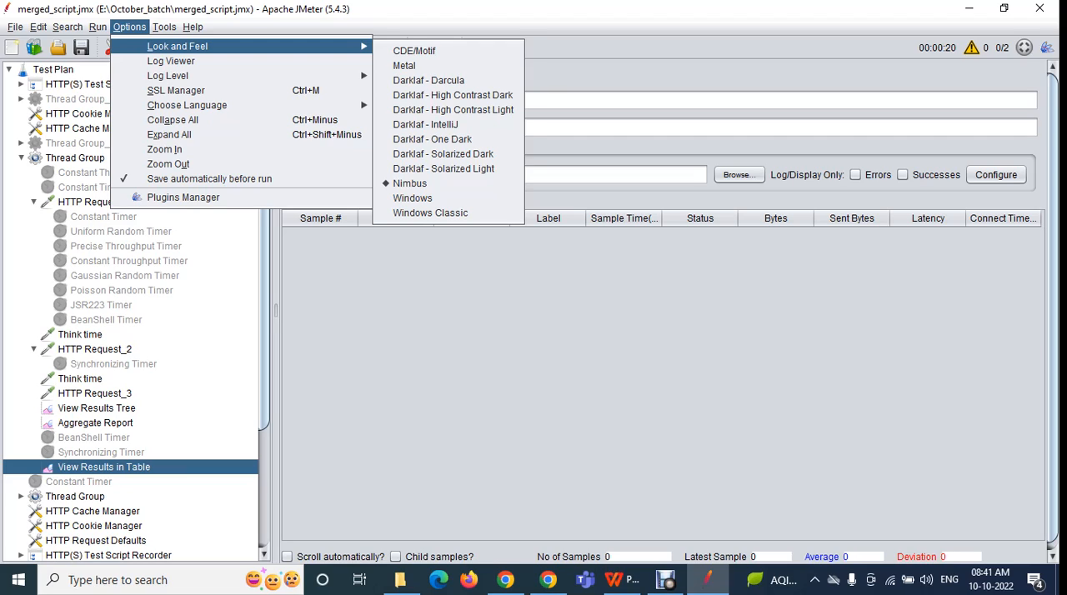
{"action": "key", "text": "Escape"}
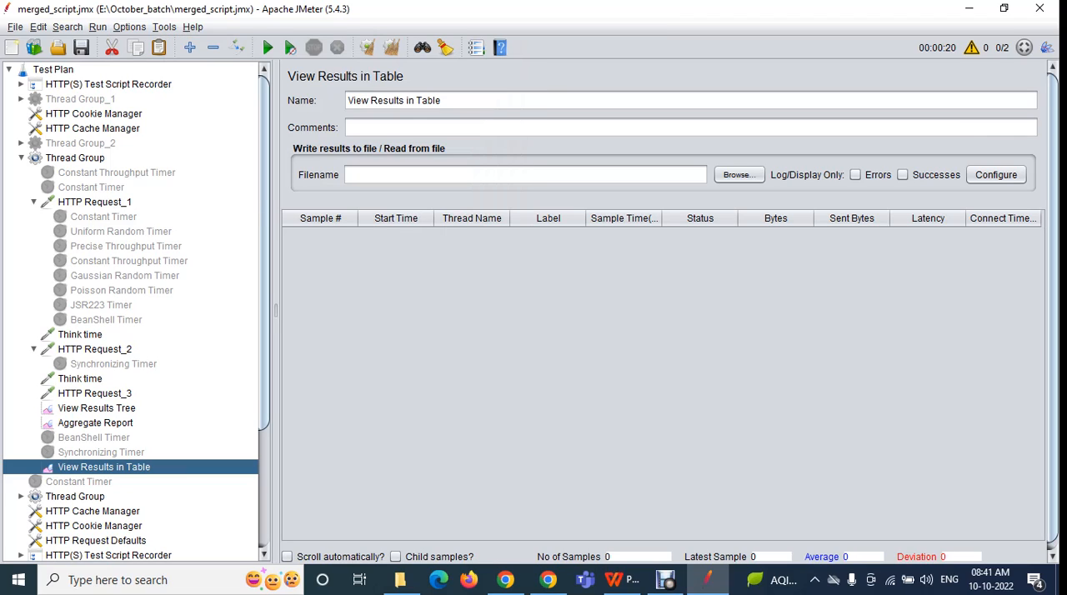
{"action": "key", "text": "ctrl+n"}
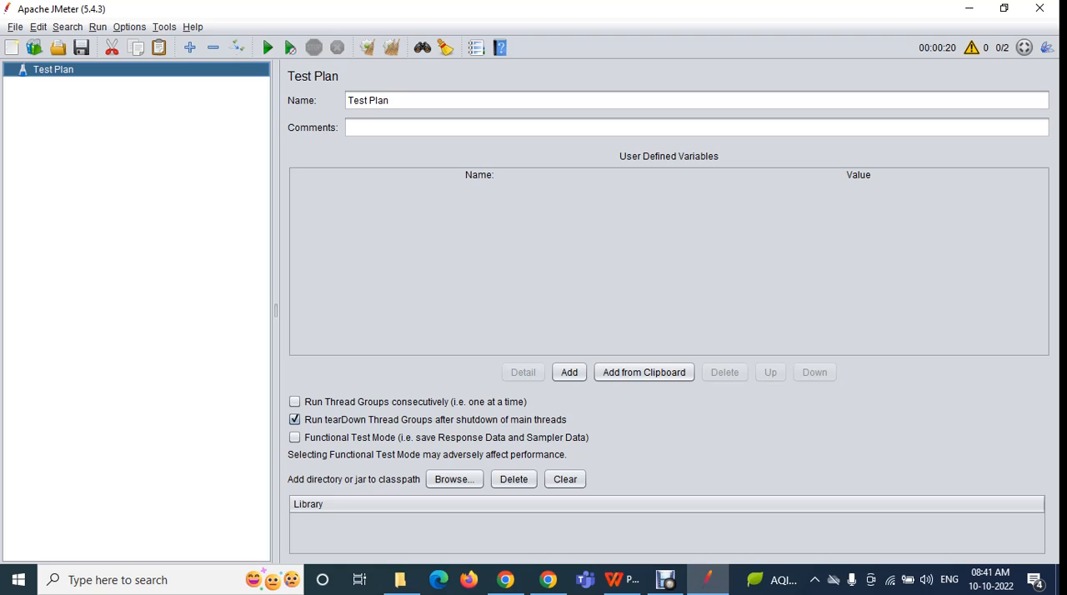
Switch the Look and Feel to Metal and then to Darklaf - IntelliJ, declining the restart each time
{"action": "left_click", "coordinate": [129, 27]}
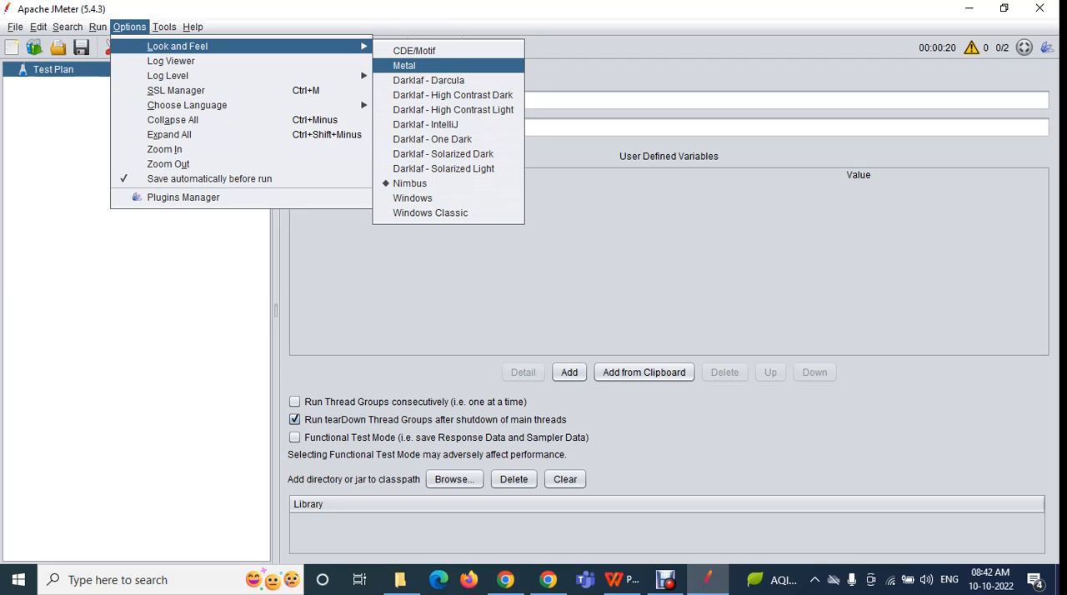
{"action": "left_click", "coordinate": [405, 66]}
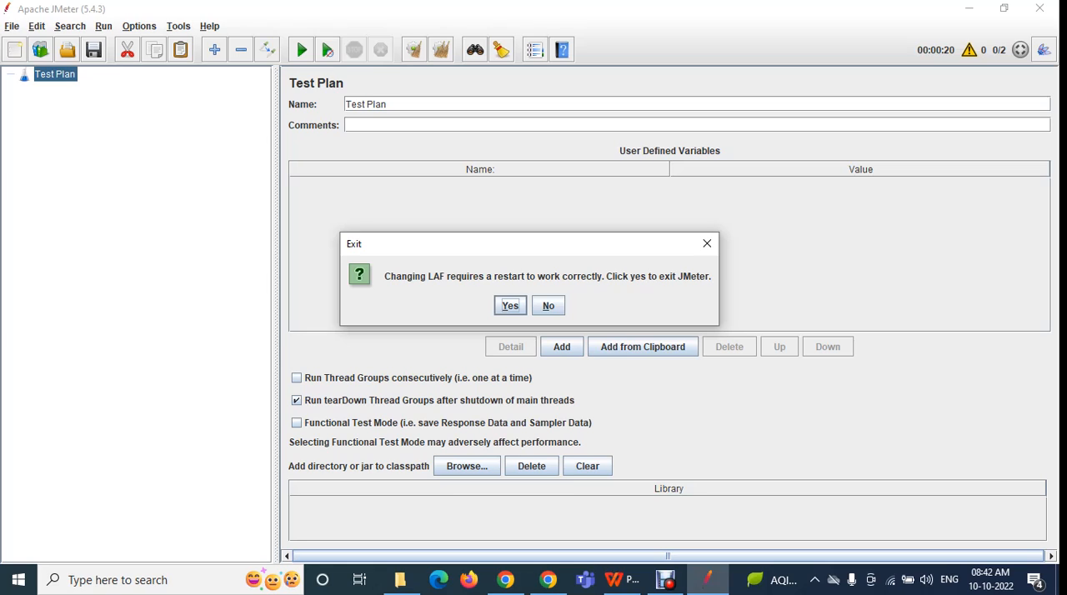
{"action": "left_click", "coordinate": [548, 306]}
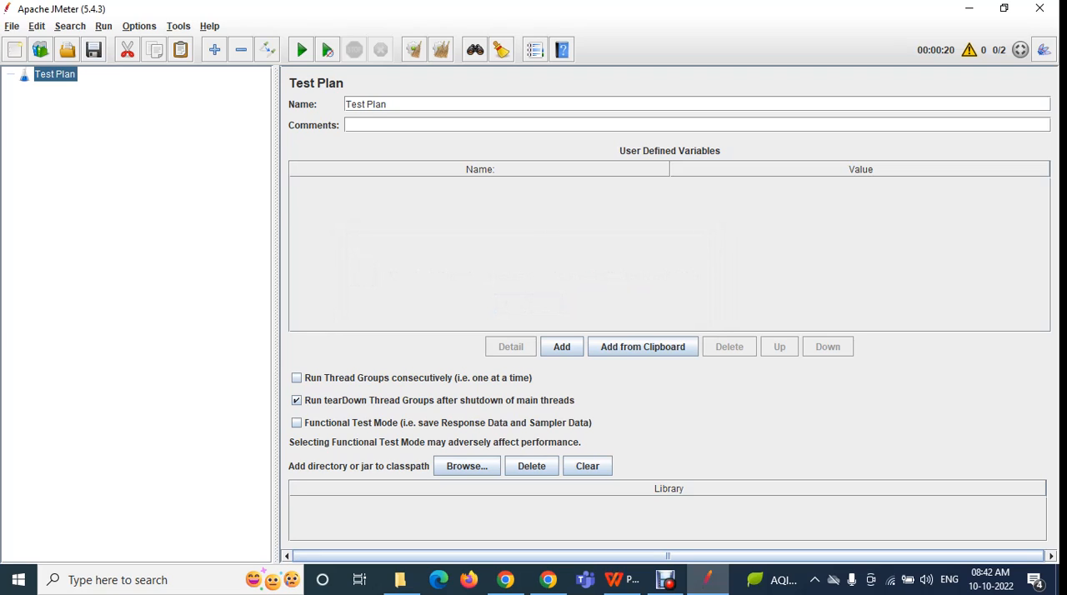
{"action": "left_click", "coordinate": [138, 25]}
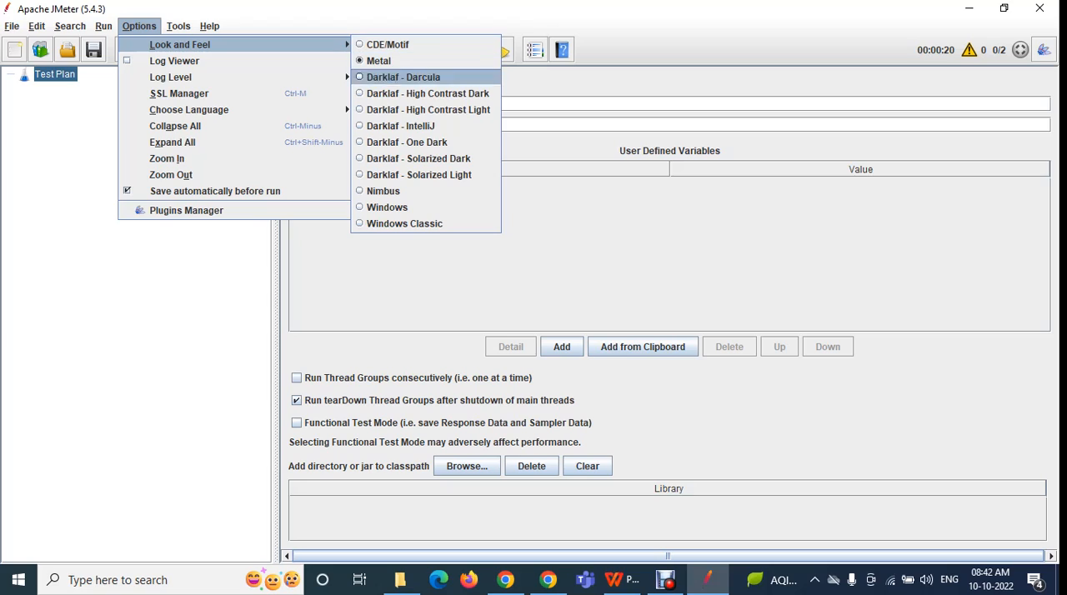
{"action": "left_click", "coordinate": [401, 125]}
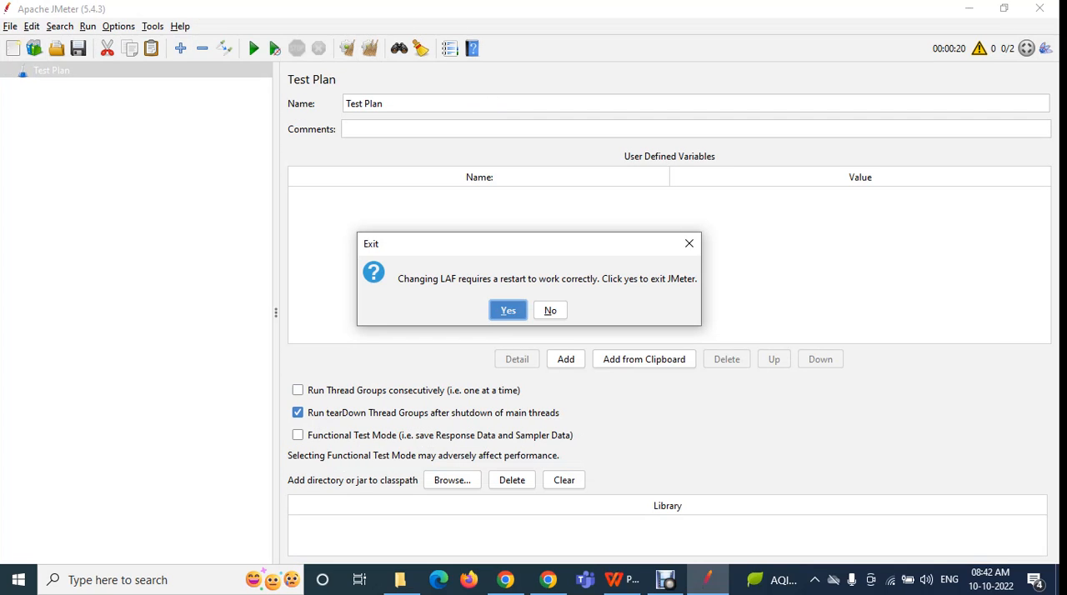
{"action": "left_click", "coordinate": [550, 310]}
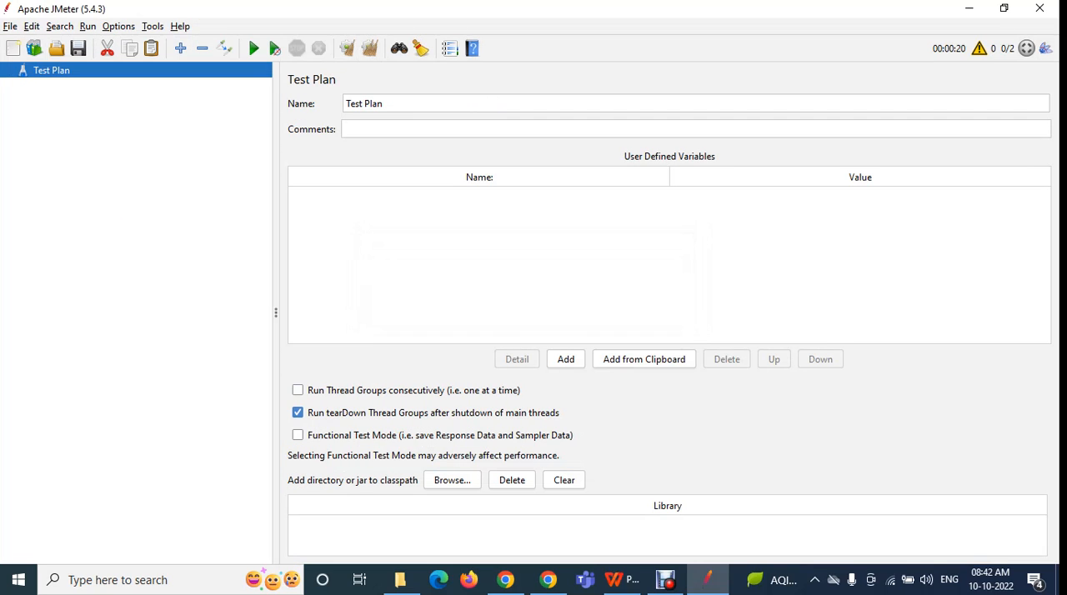
Try the Darklaf - Solarized Light and Darklaf - High Contrast Dark themes without exiting the program
{"action": "left_click", "coordinate": [119, 26]}
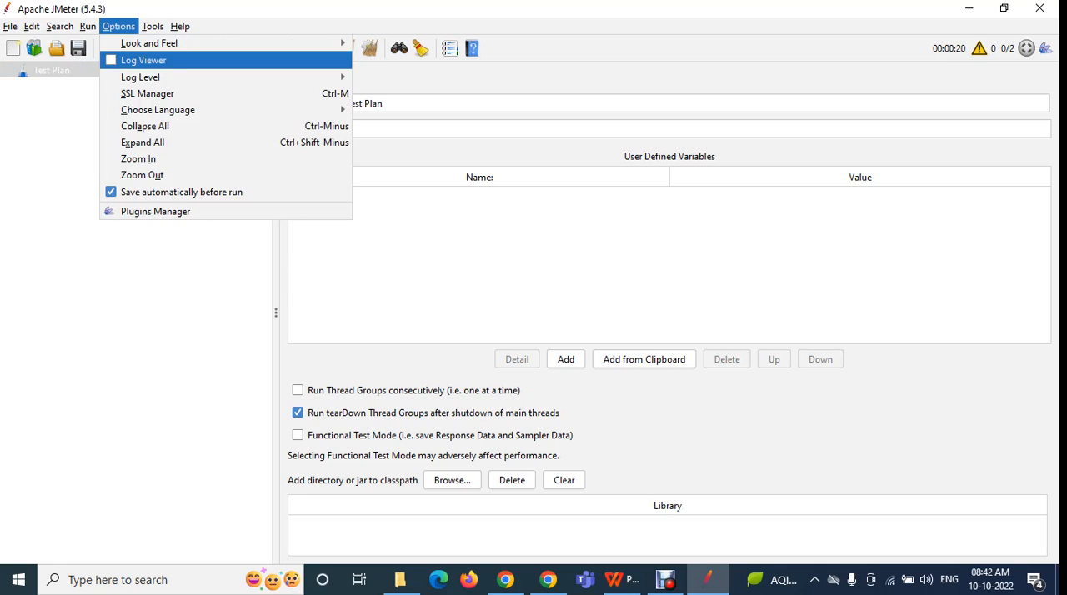
{"action": "mouse_move", "coordinate": [150, 44]}
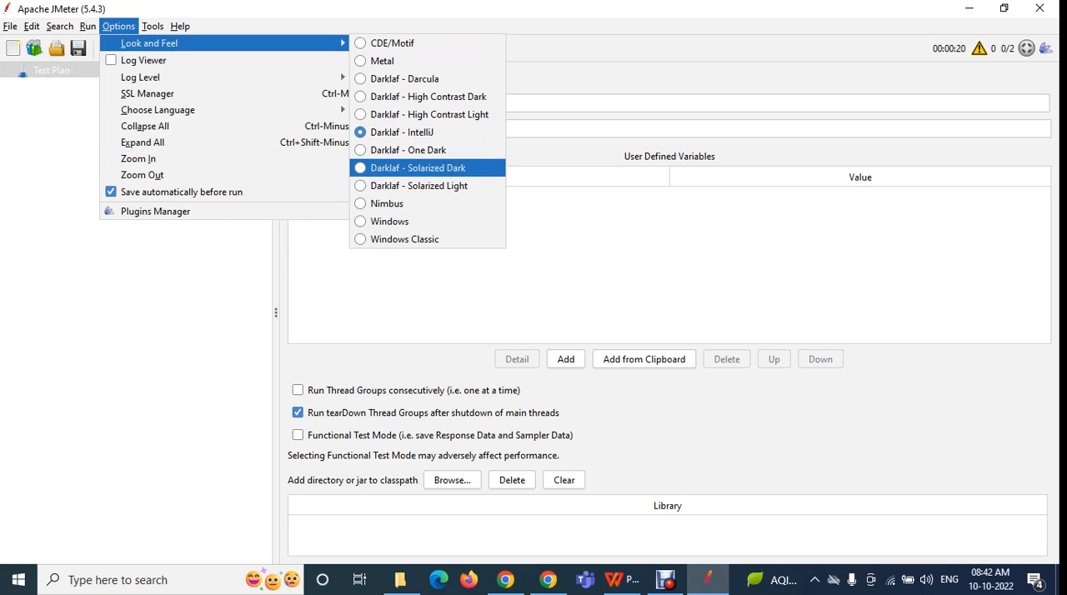
{"action": "left_click", "coordinate": [418, 186]}
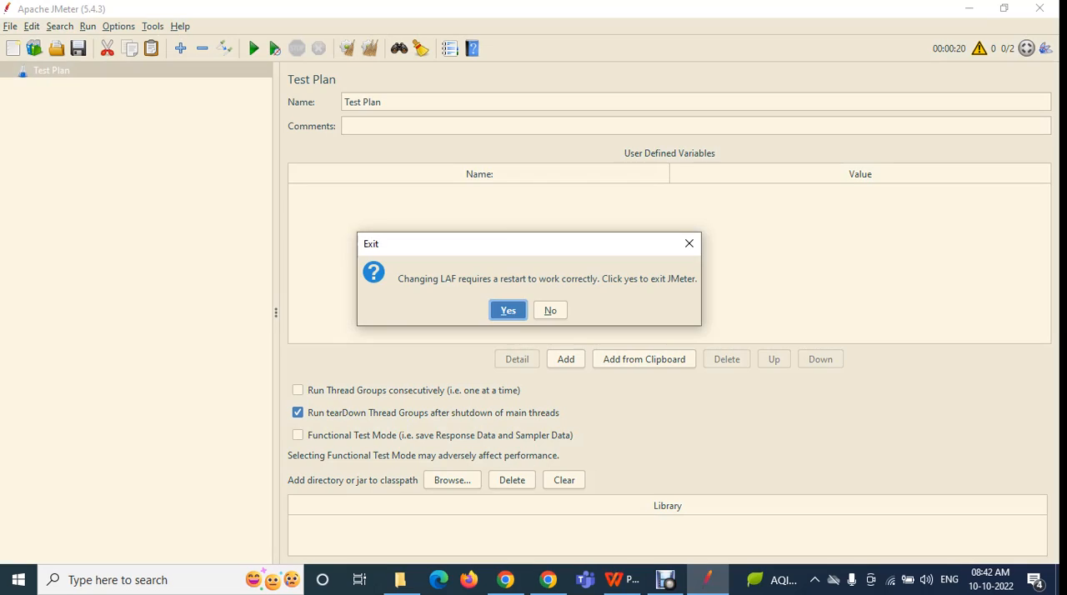
{"action": "left_click", "coordinate": [508, 310]}
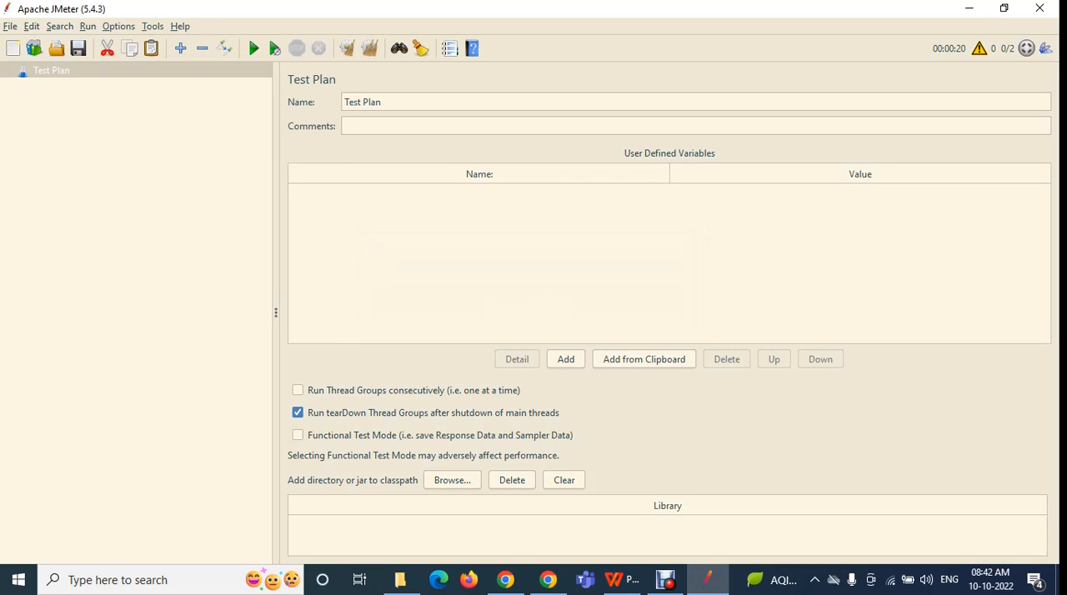
{"action": "left_click", "coordinate": [119, 26]}
{"action": "mouse_move", "coordinate": [149, 42]}
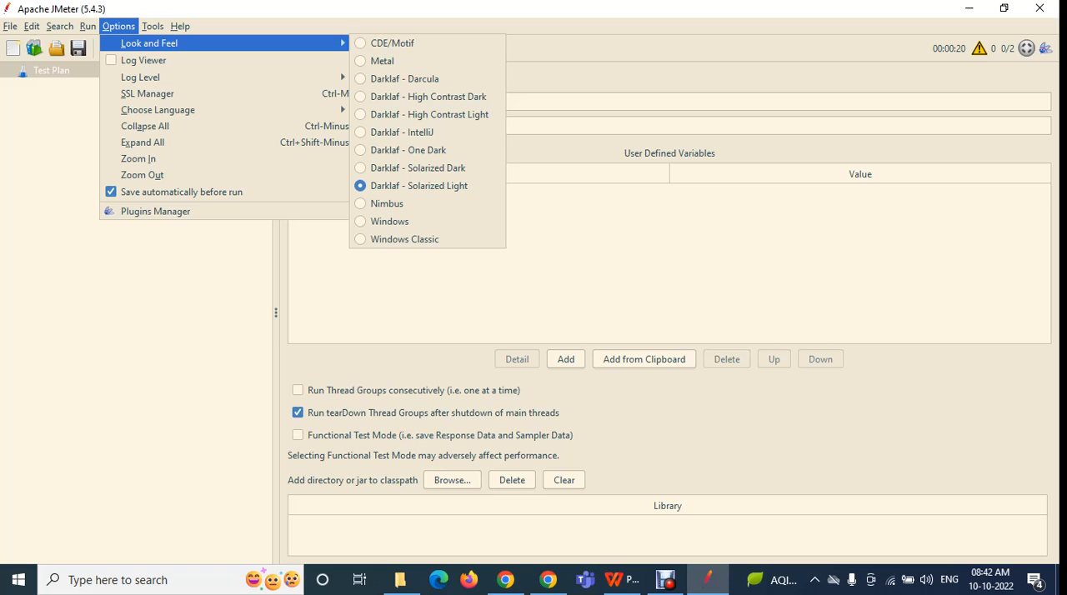
{"action": "left_click", "coordinate": [428, 97]}
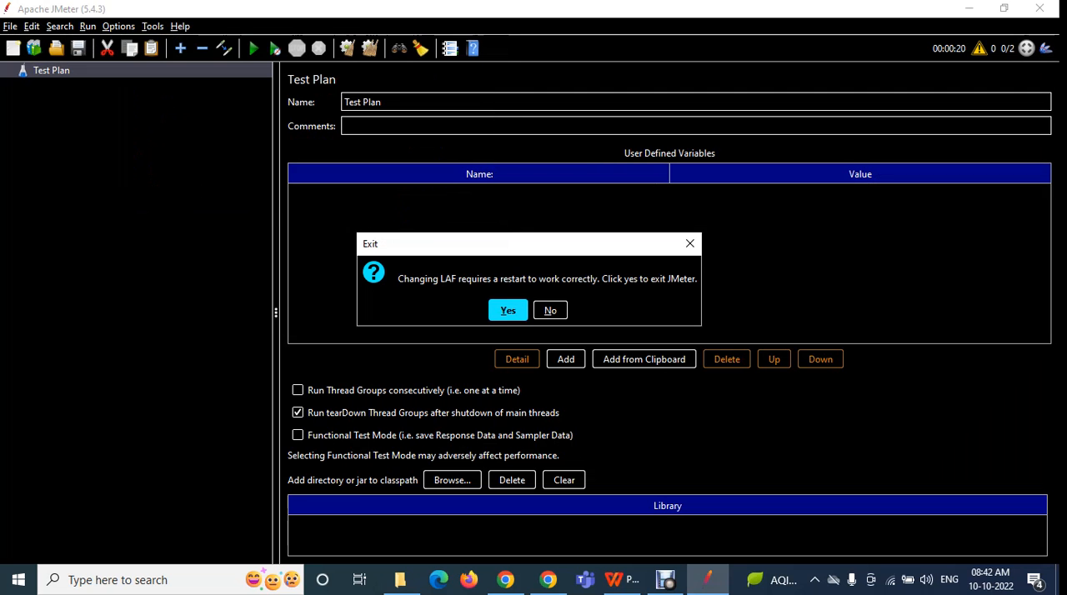
{"action": "left_click", "coordinate": [550, 310]}
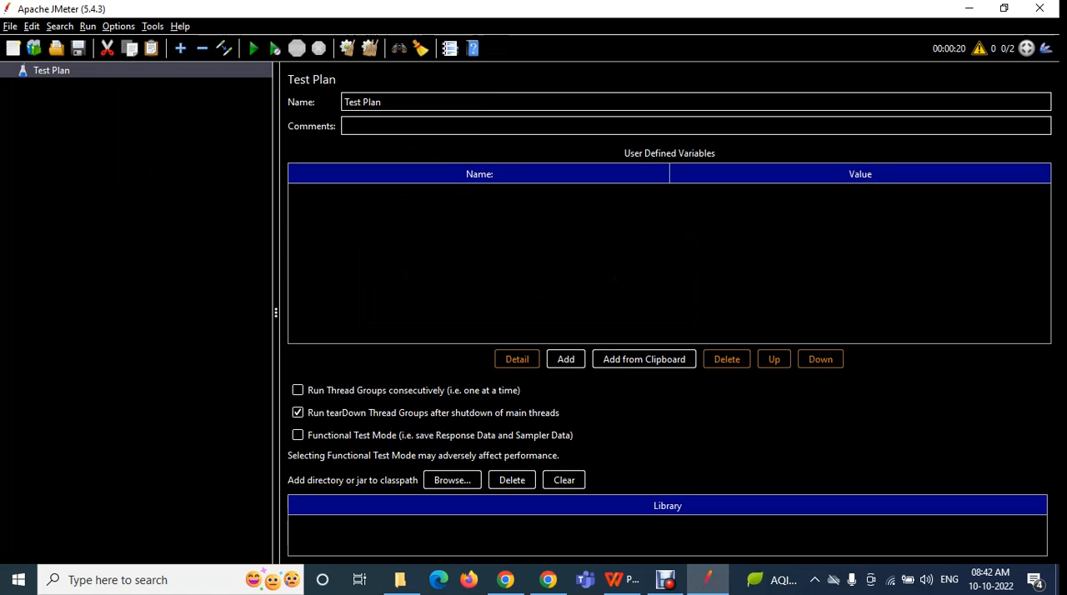
Set the Look and Feel back to Nimbus and decline the restart
{"action": "left_click", "coordinate": [118, 26]}
{"action": "mouse_move", "coordinate": [149, 44]}
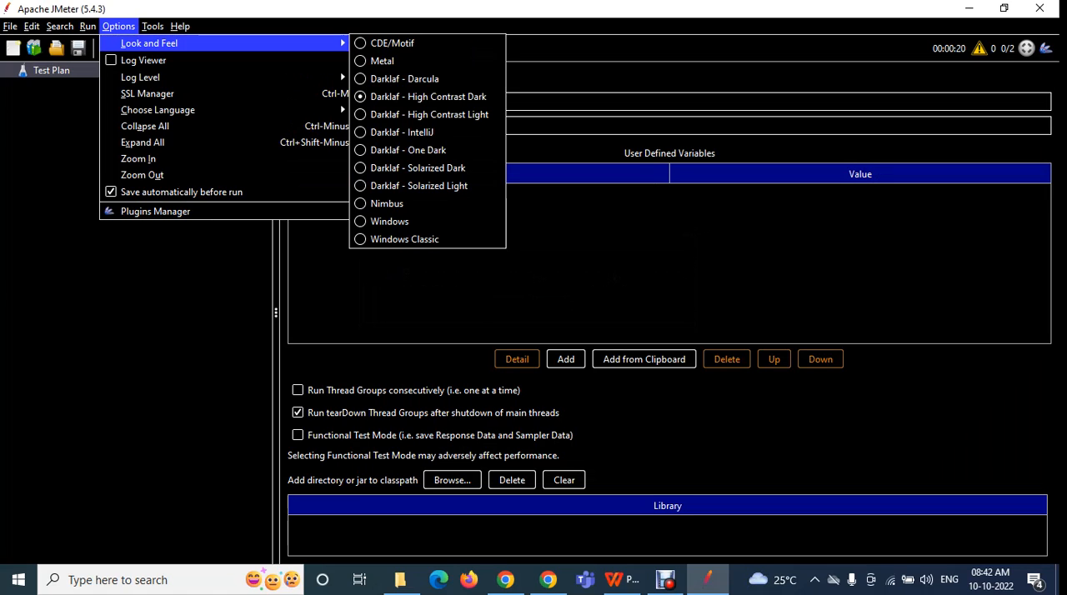
{"action": "left_click", "coordinate": [387, 203]}
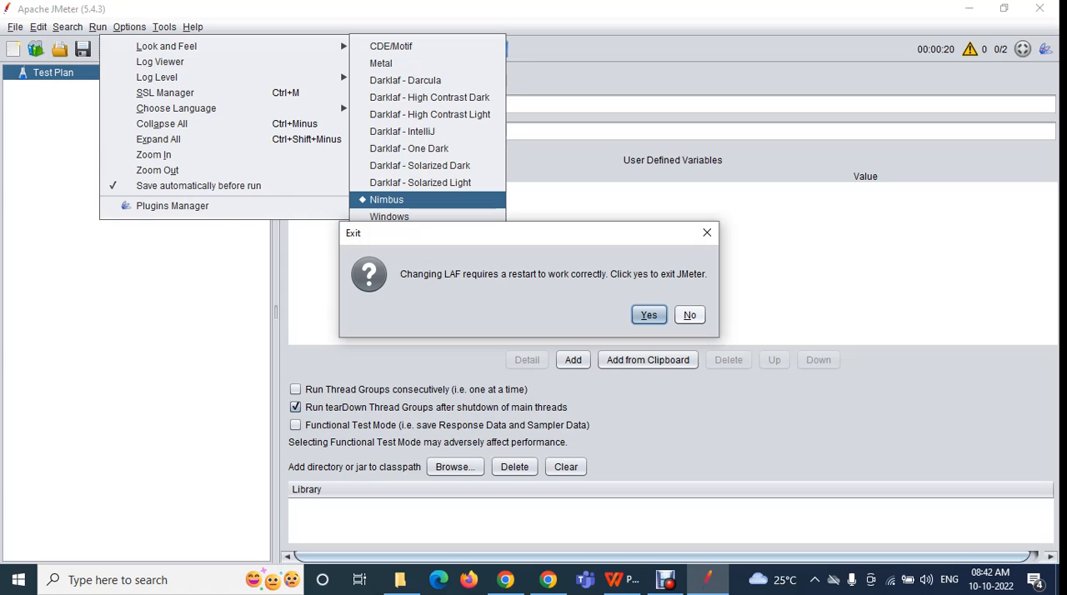
{"action": "left_click", "coordinate": [689, 315]}
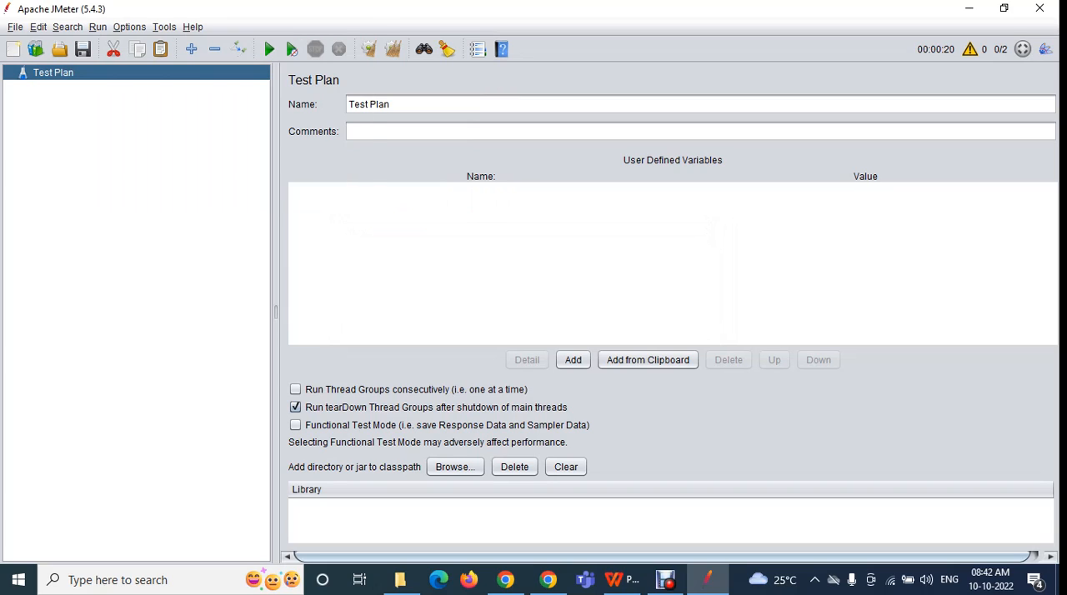
Show the Log Viewer beneath the blank test plan and hide it again
{"action": "left_click", "coordinate": [129, 27]}
{"action": "mouse_move", "coordinate": [178, 47]}
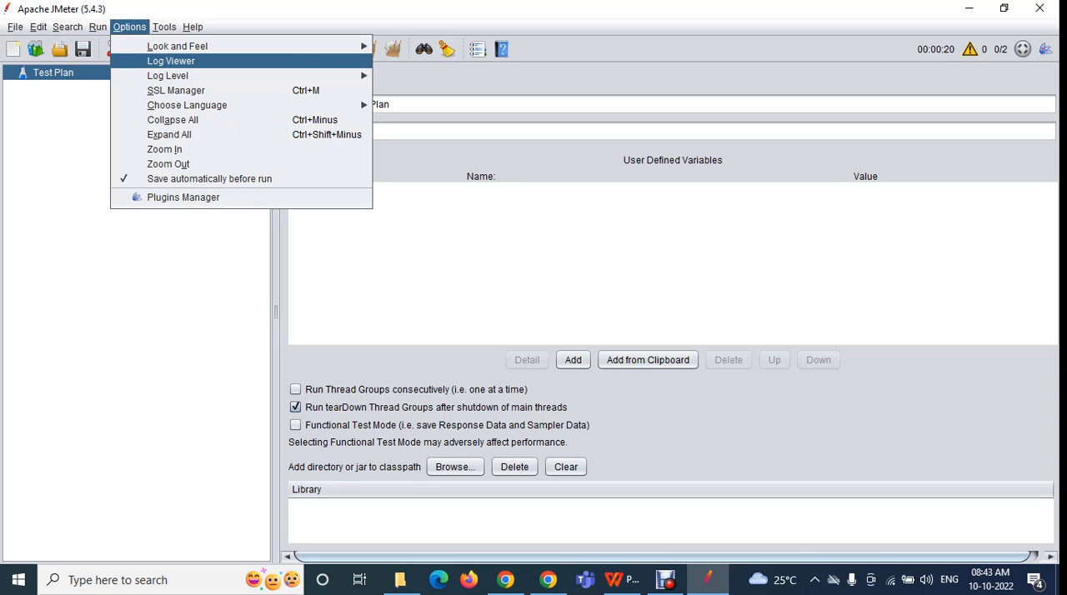
{"action": "left_click", "coordinate": [171, 61]}
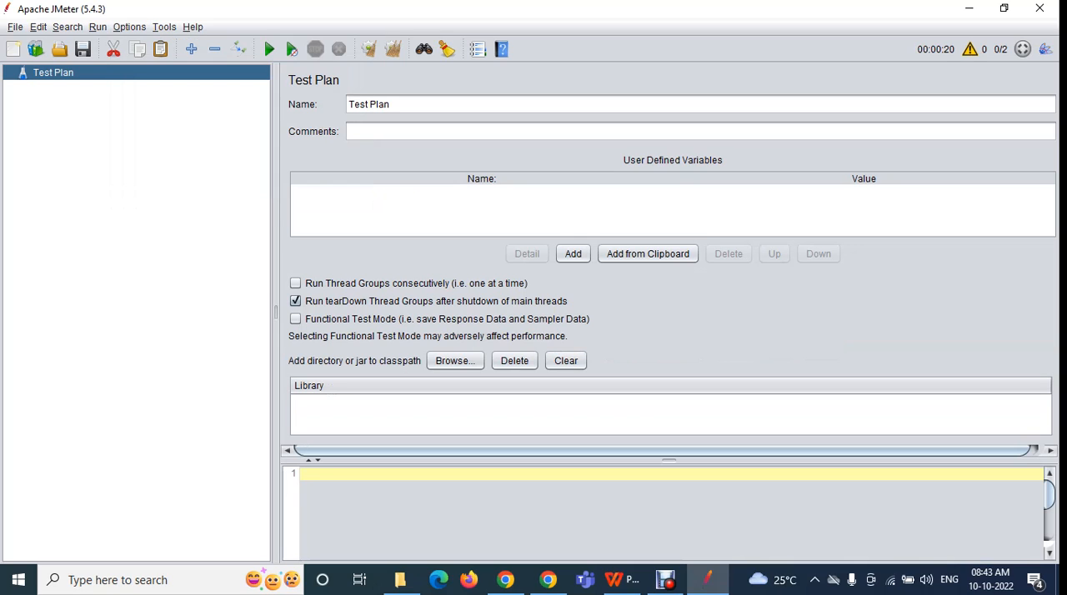
{"action": "left_click", "coordinate": [130, 27]}
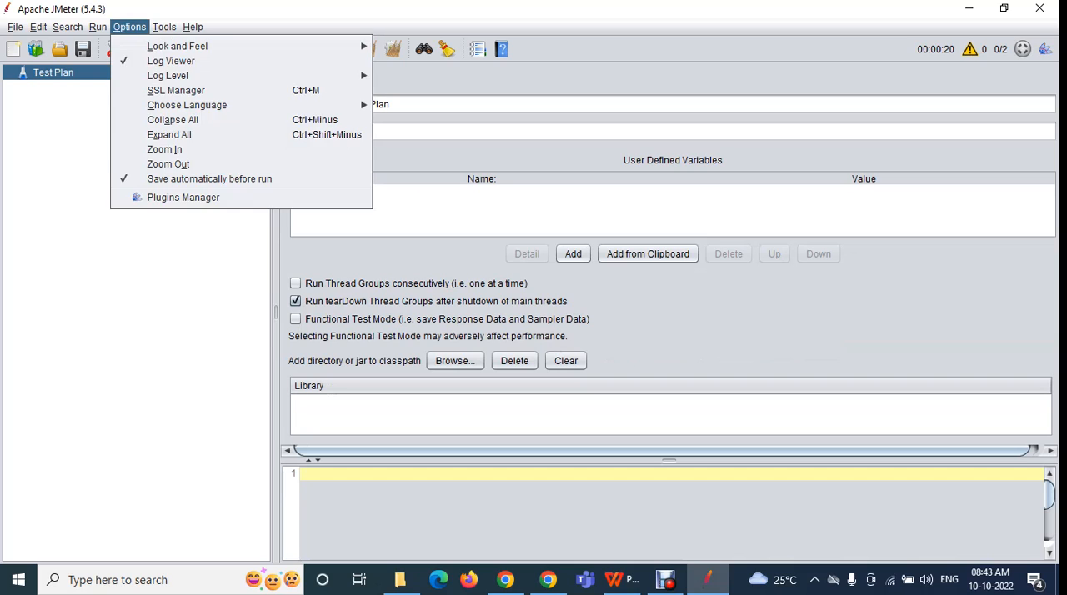
{"action": "left_click", "coordinate": [171, 61]}
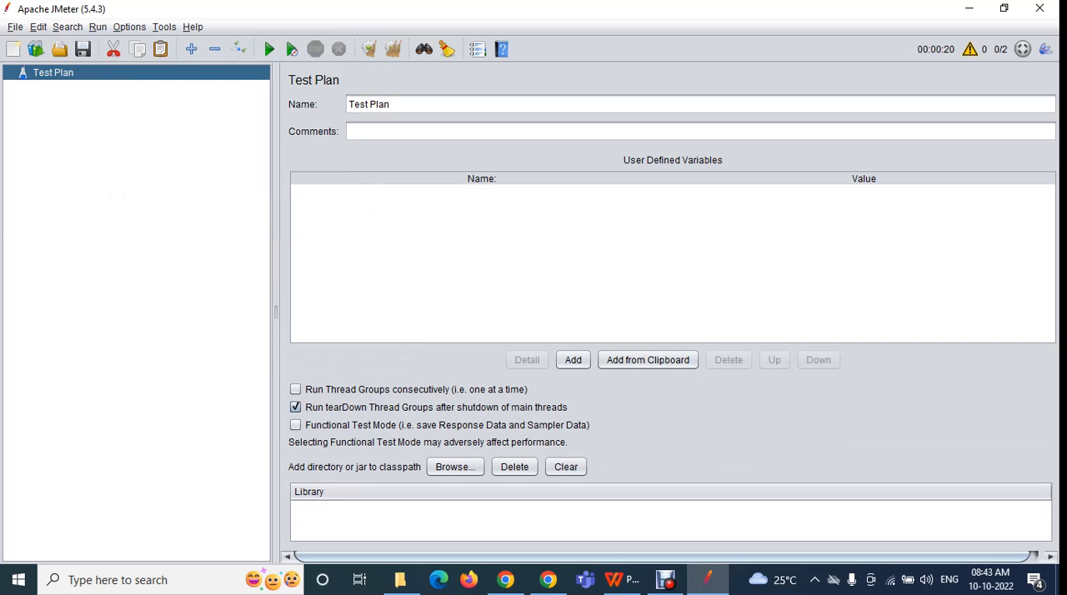
Open the recently used test plan API_practice.jmx
{"action": "left_click", "coordinate": [15, 27]}
{"action": "mouse_move", "coordinate": [43, 90]}
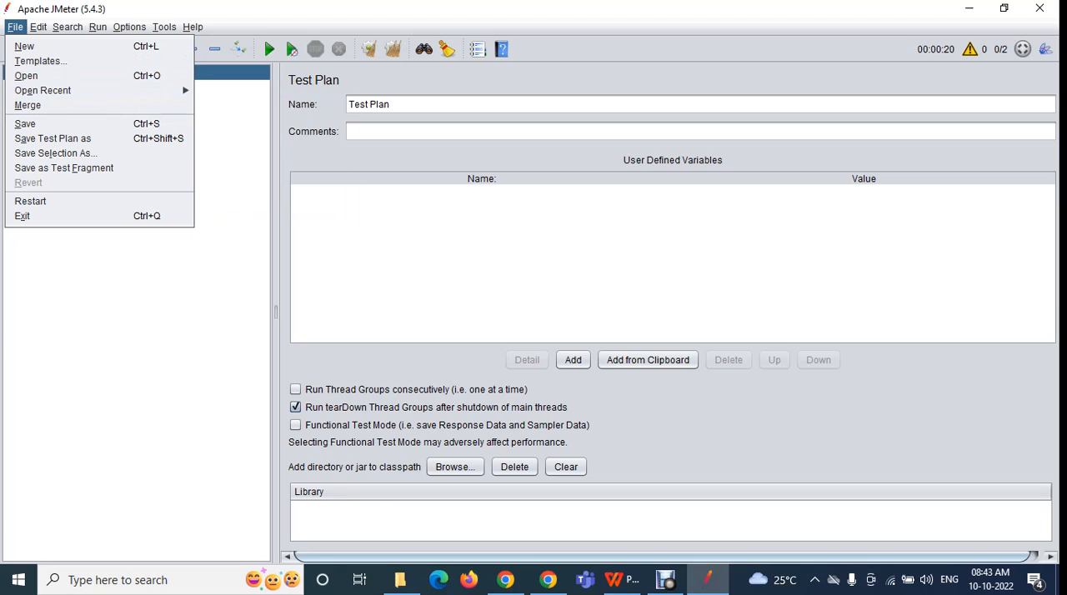
{"action": "left_click", "coordinate": [247, 124]}
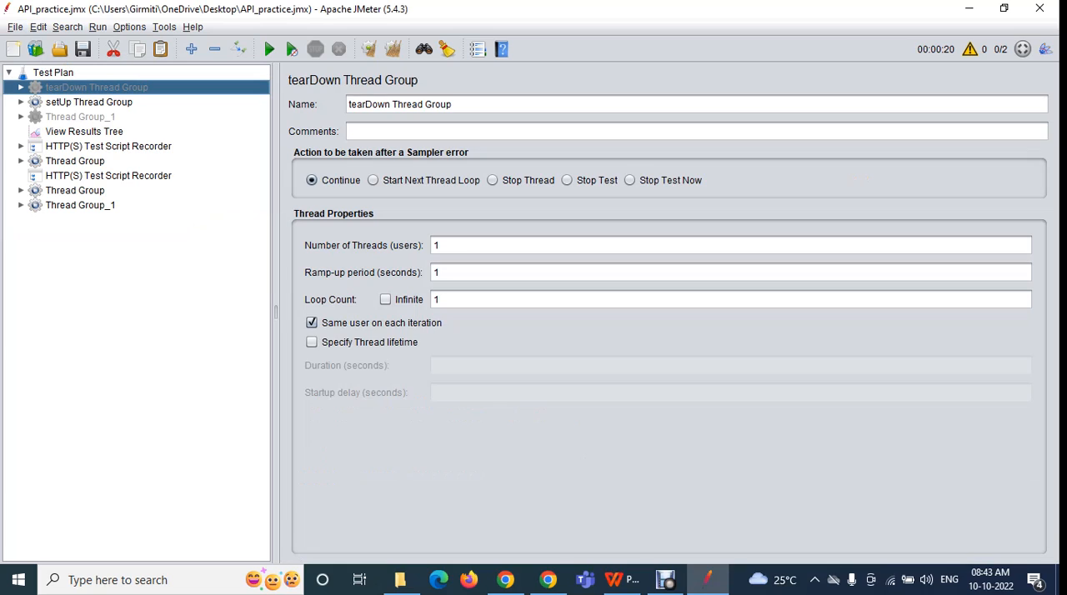
Open the recently used test plan API_Testing.jmx from the Aug_batch folder
{"action": "left_click", "coordinate": [15, 27]}
{"action": "mouse_move", "coordinate": [50, 90]}
{"action": "left_click", "coordinate": [246, 168]}
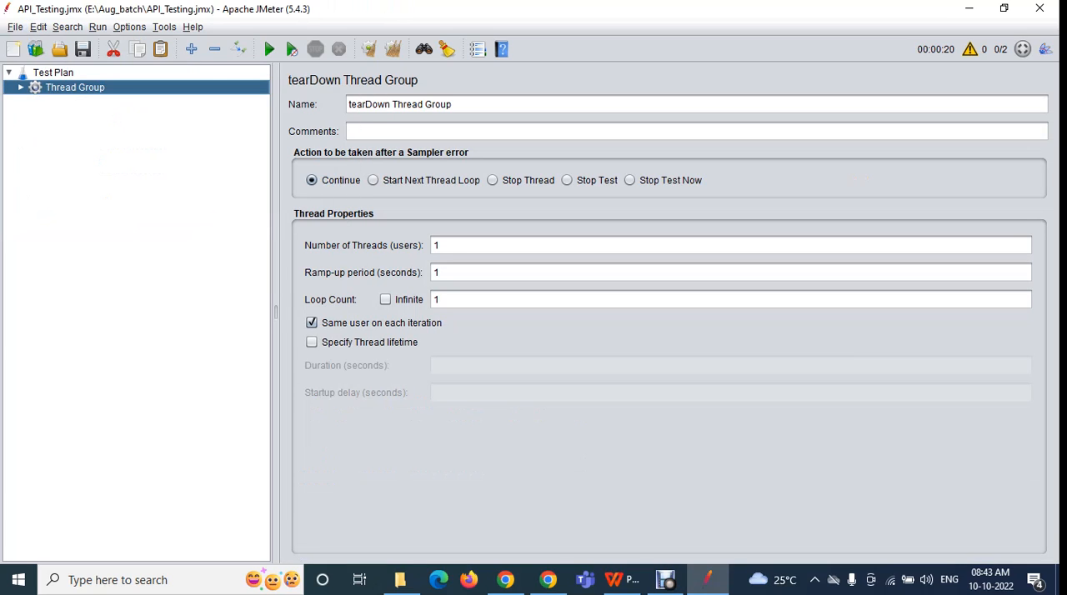
Expand the Thread Group, select its View Results Tree, and run the test briefly before stopping it
{"action": "left_click", "coordinate": [21, 87]}
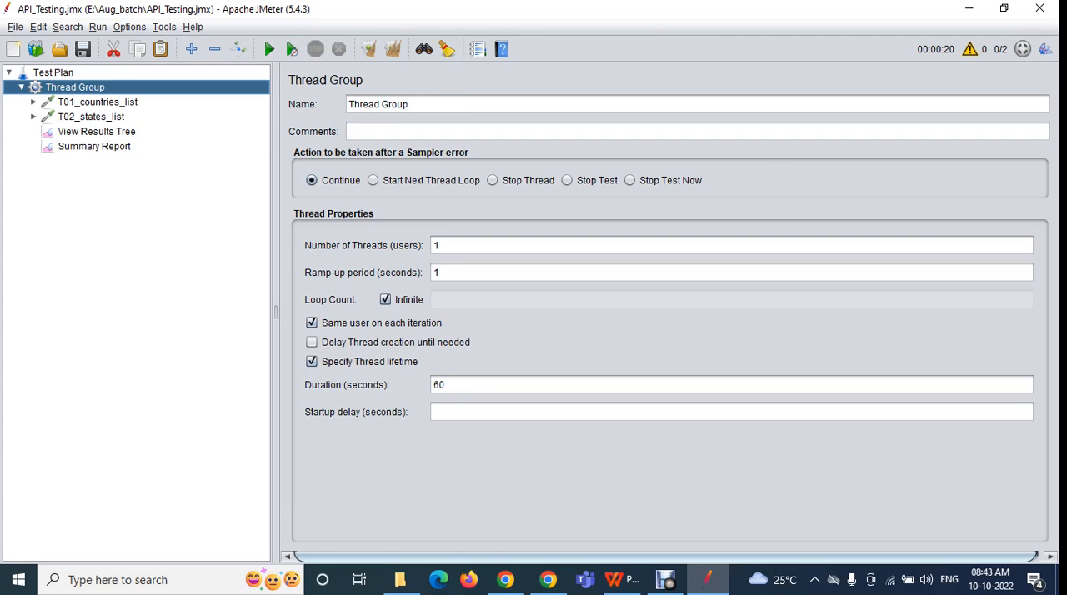
{"action": "left_click", "coordinate": [95, 132]}
{"action": "left_click", "coordinate": [269, 49]}
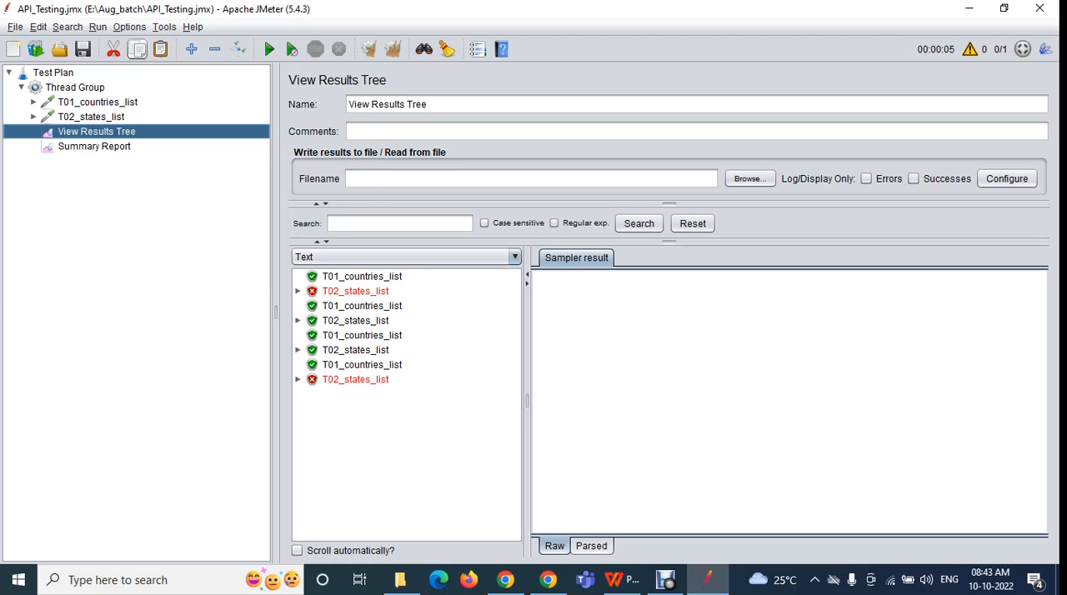
Show the Log Viewer, enlarge it to fit the whole run log, and highlight all the log lines
{"action": "left_click", "coordinate": [129, 27]}
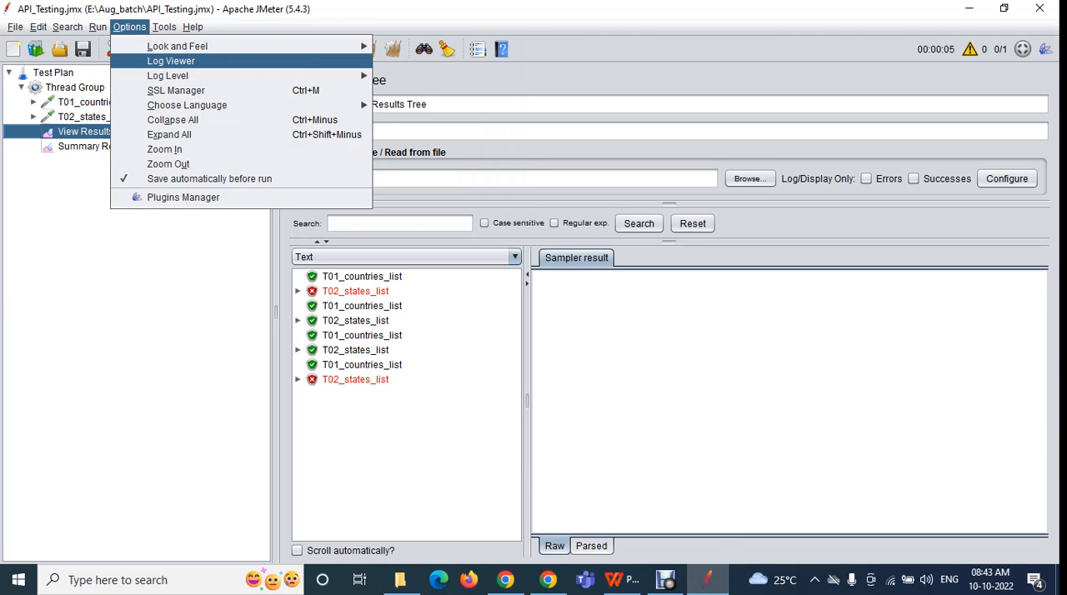
{"action": "left_click", "coordinate": [171, 60]}
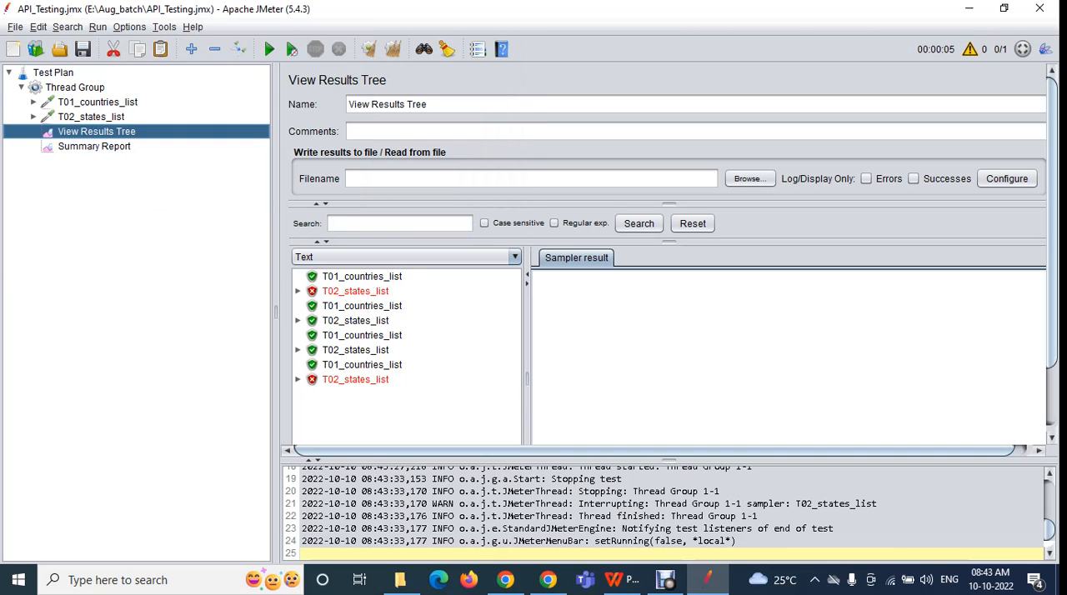
{"action": "left_click_drag", "start_coordinate": [668, 460], "coordinate": [668, 116]}
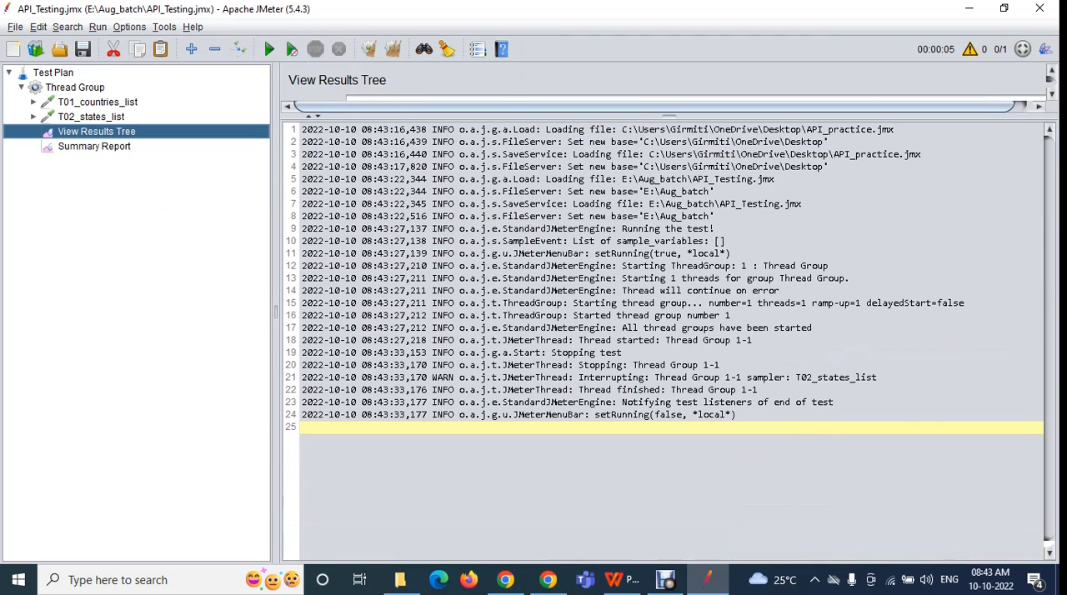
{"action": "left_click_drag", "start_coordinate": [302, 129], "coordinate": [734, 426]}
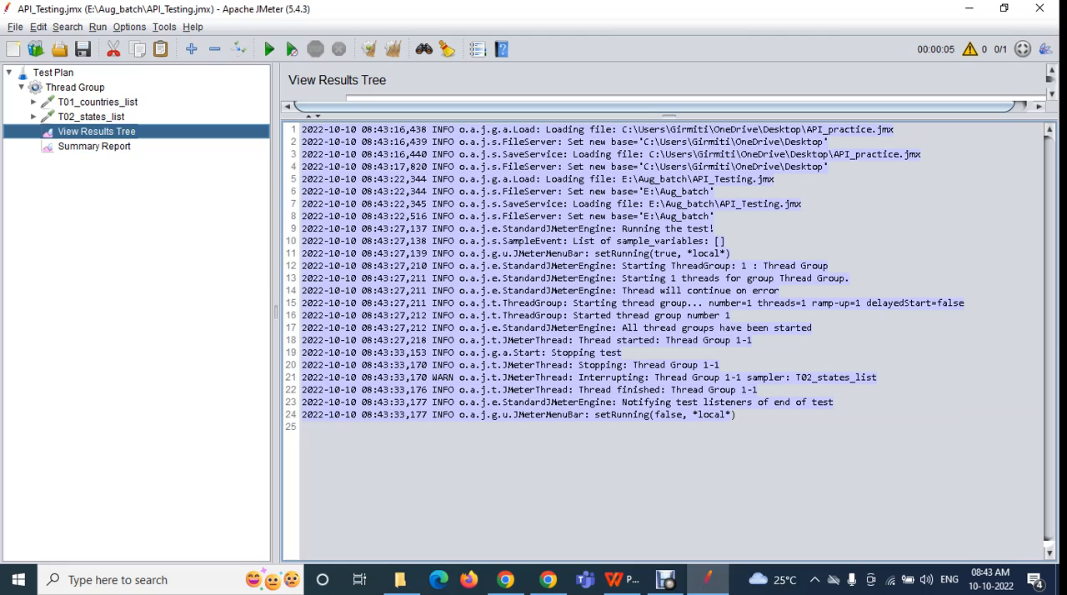
Hide and reshow the Log Viewer, enlarge it to fit the whole log, and deselect the highlighted lines
{"action": "left_click", "coordinate": [129, 26]}
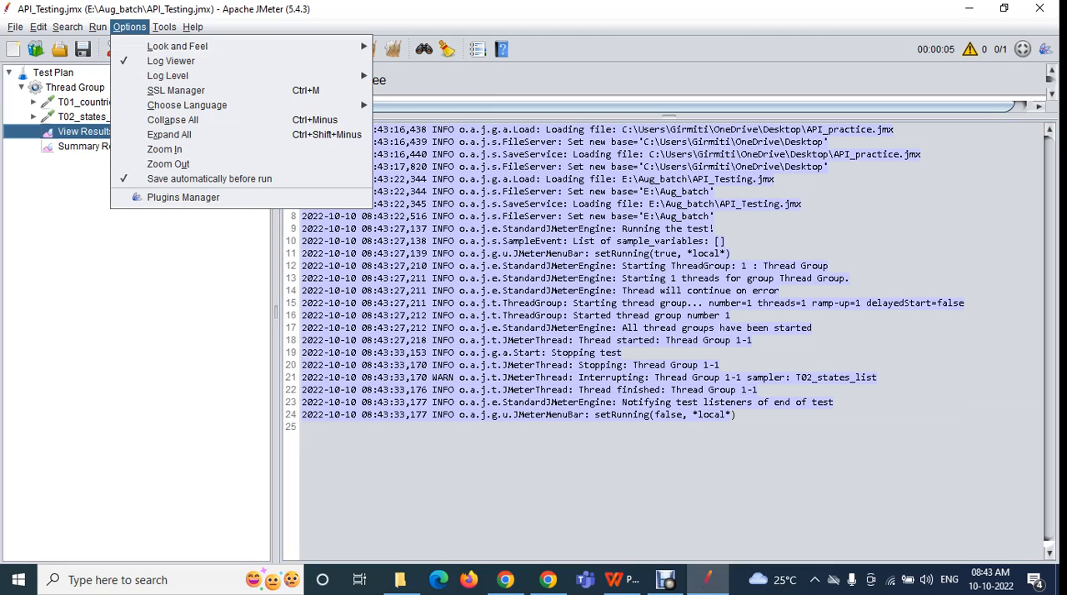
{"action": "left_click", "coordinate": [171, 61]}
{"action": "left_click", "coordinate": [130, 27]}
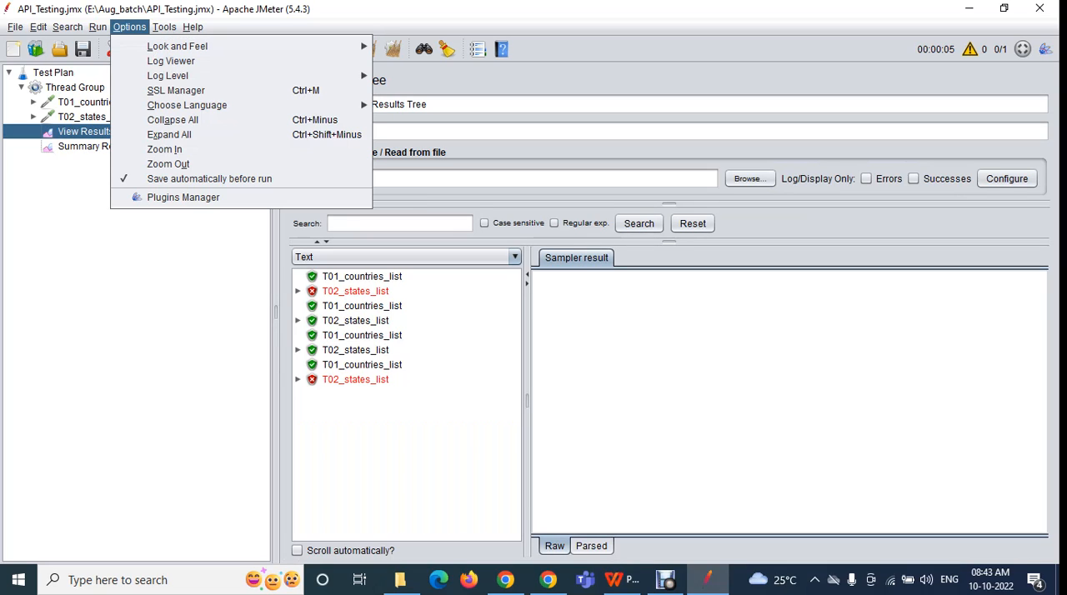
{"action": "left_click", "coordinate": [170, 61]}
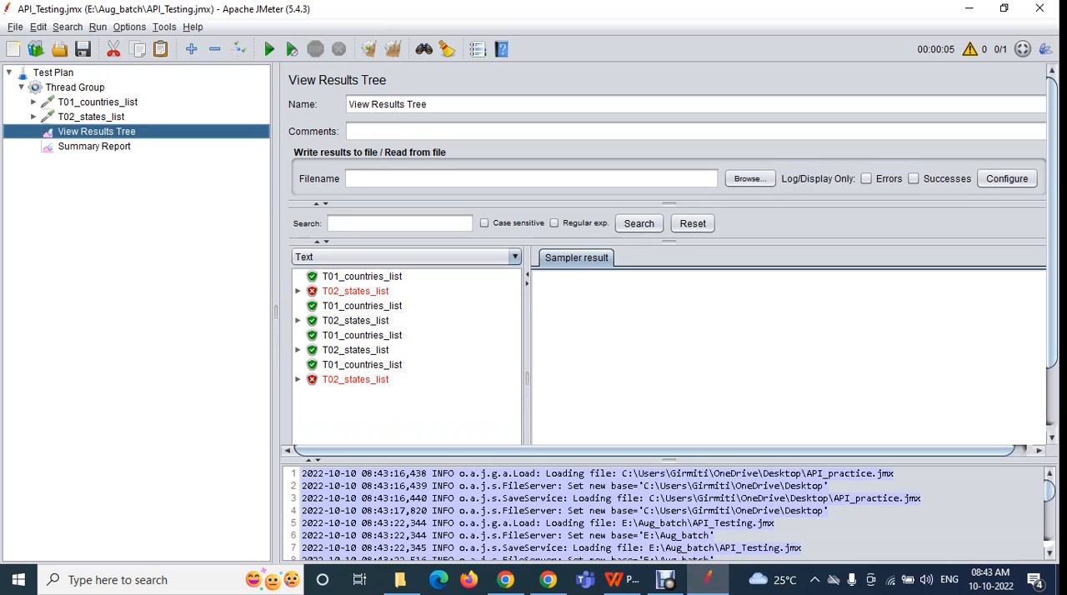
{"action": "left_click_drag", "start_coordinate": [668, 460], "coordinate": [668, 160]}
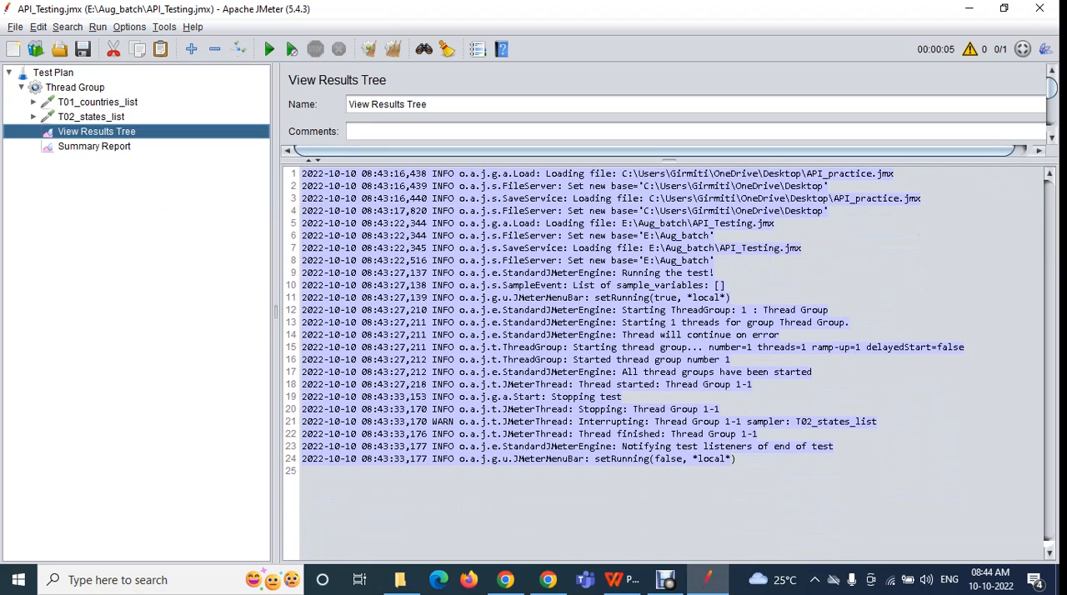
{"action": "left_click", "coordinate": [875, 322]}
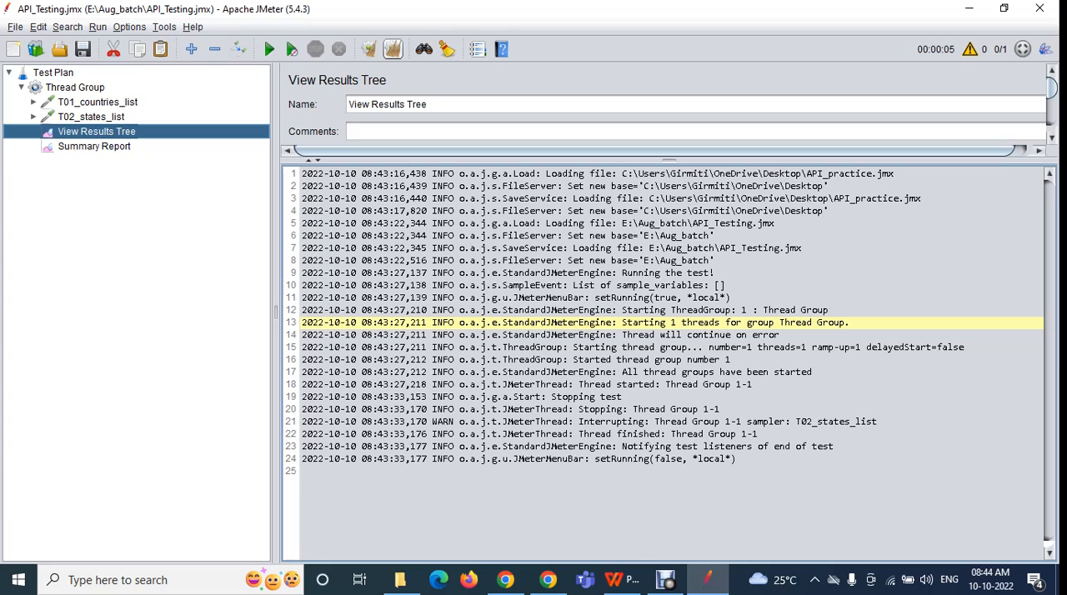
Clear all results and the log, run the test briefly with the log panel reduced to half height, and stop it
{"action": "left_click", "coordinate": [393, 50]}
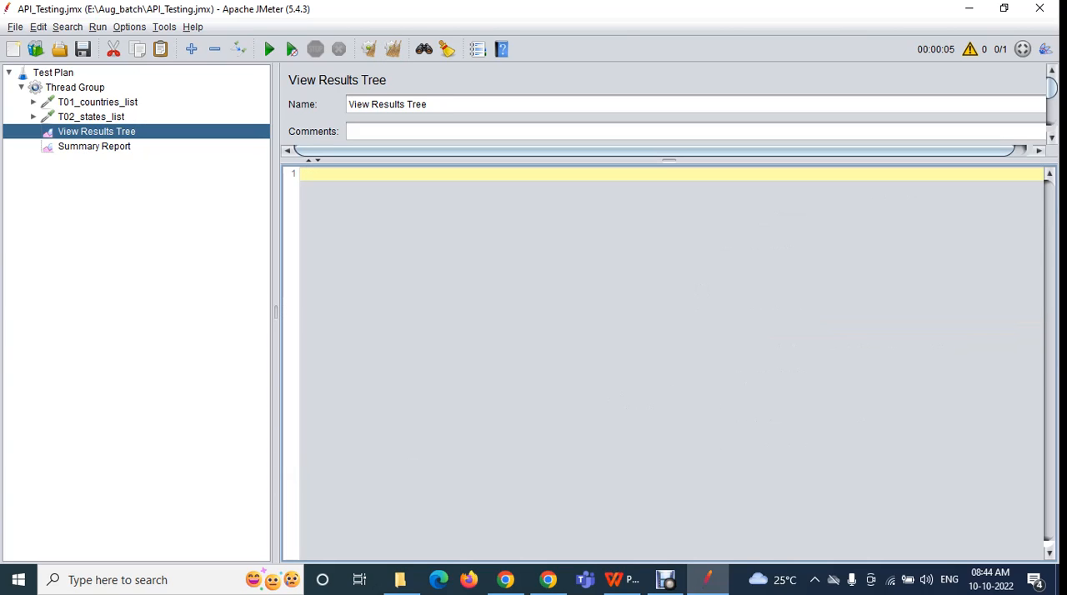
{"action": "left_click", "coordinate": [269, 49]}
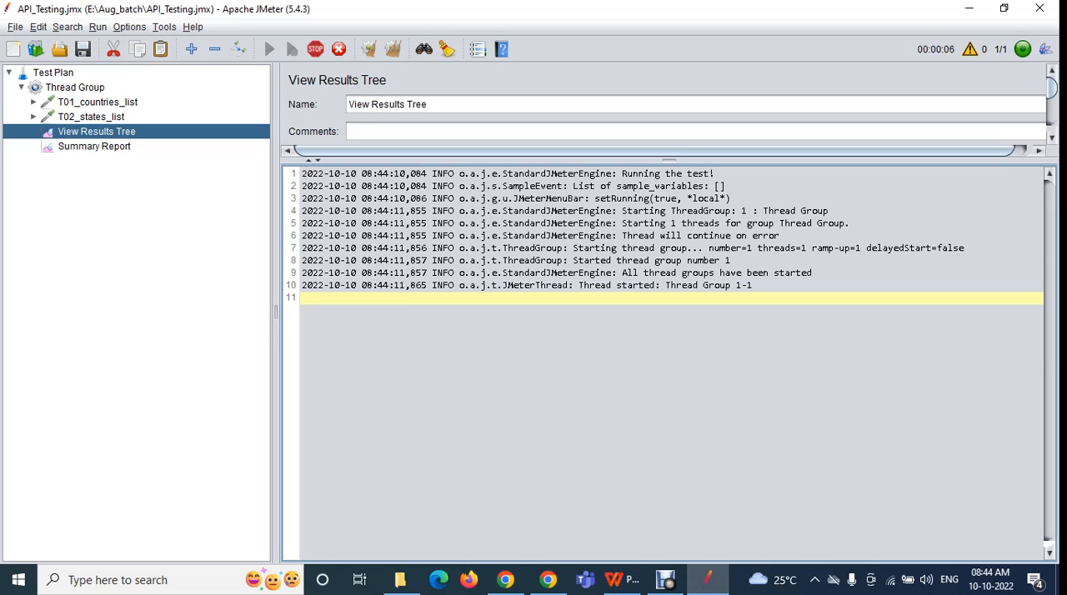
{"action": "left_click_drag", "start_coordinate": [669, 160], "coordinate": [669, 350]}
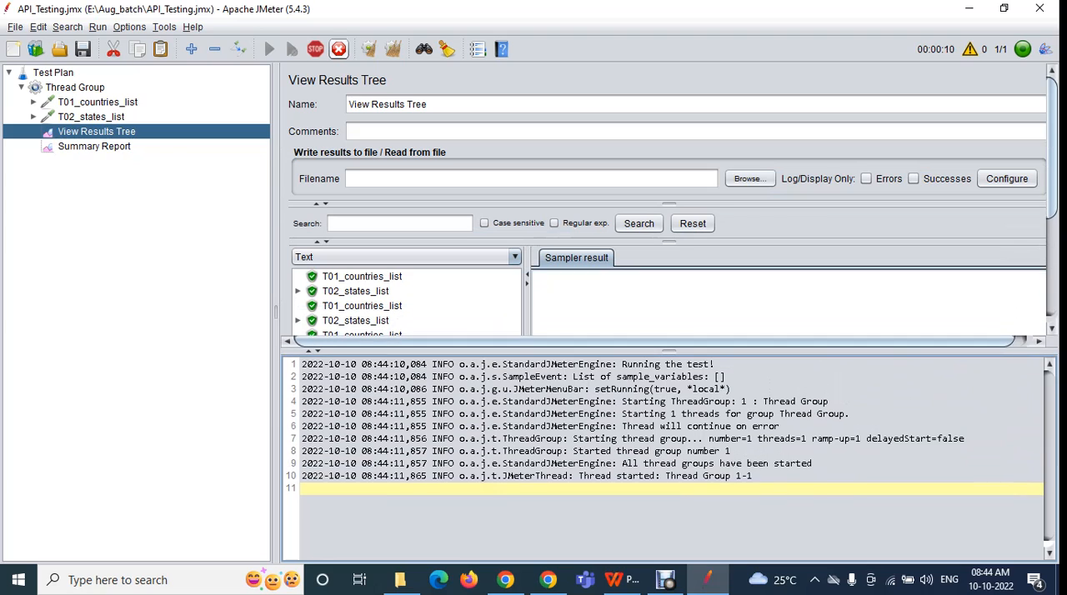
{"action": "key", "text": "ctrl+period"}
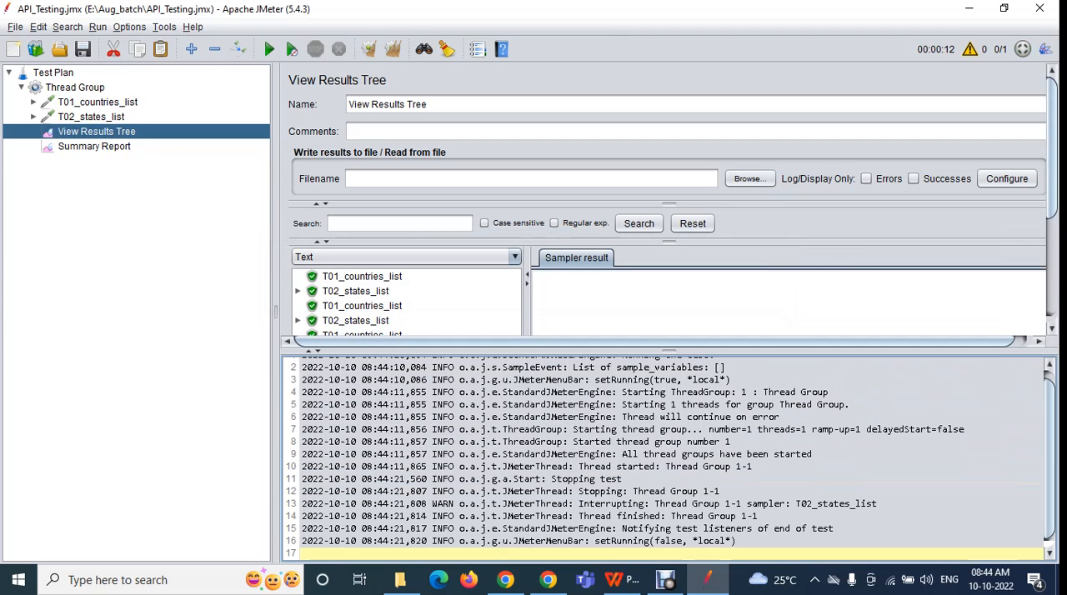
Toggle the Log Viewer off and on twice with the log error indicator, enlarging it each time, and leave it hidden
{"action": "left_click", "coordinate": [969, 49]}
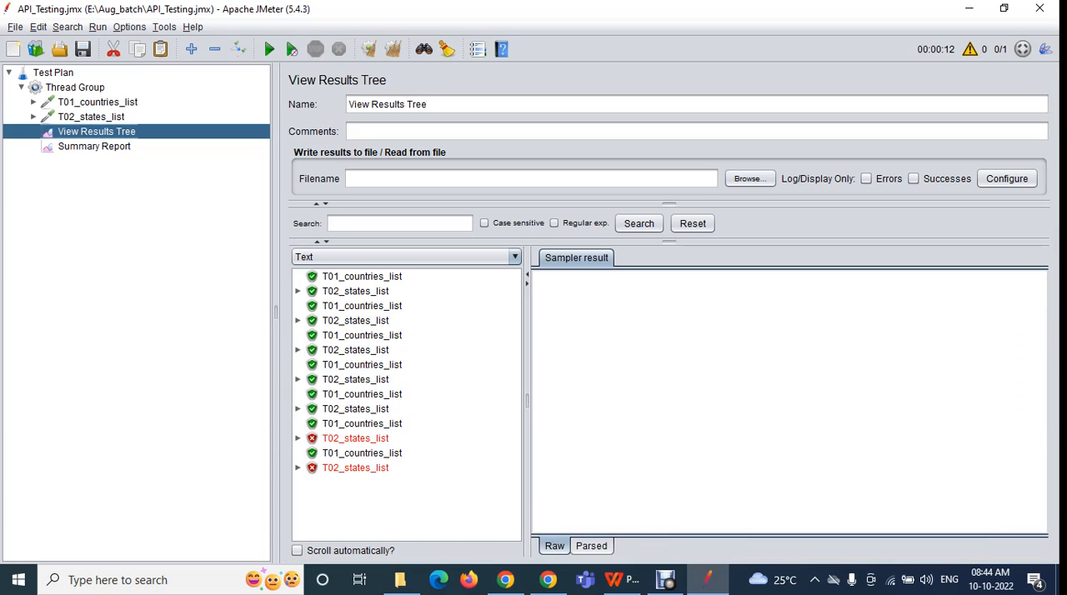
{"action": "left_click", "coordinate": [970, 49]}
{"action": "left_click_drag", "start_coordinate": [669, 460], "coordinate": [669, 103]}
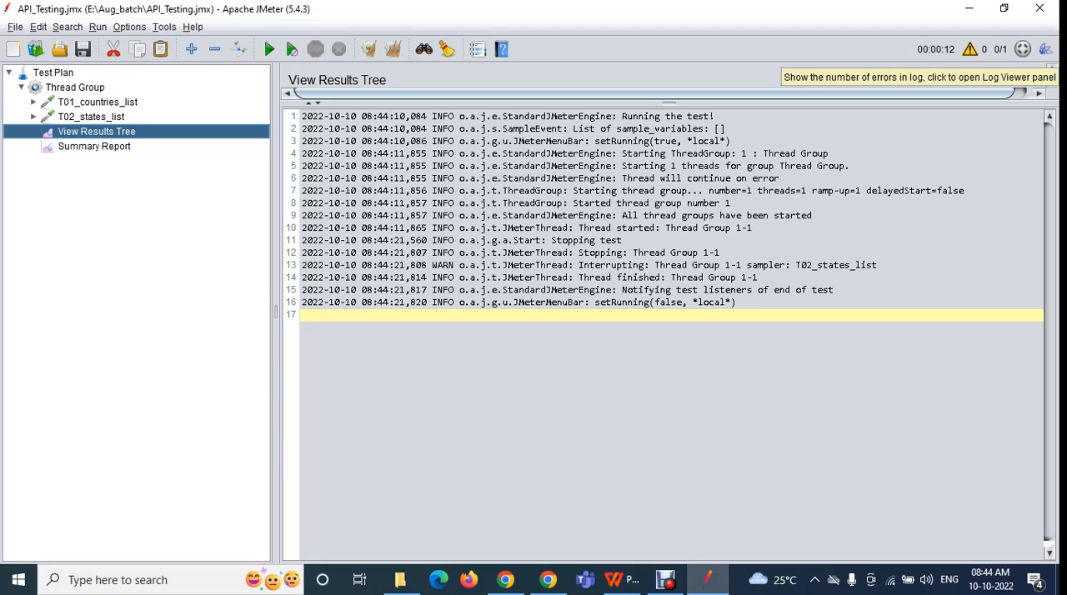
{"action": "left_click", "coordinate": [969, 49]}
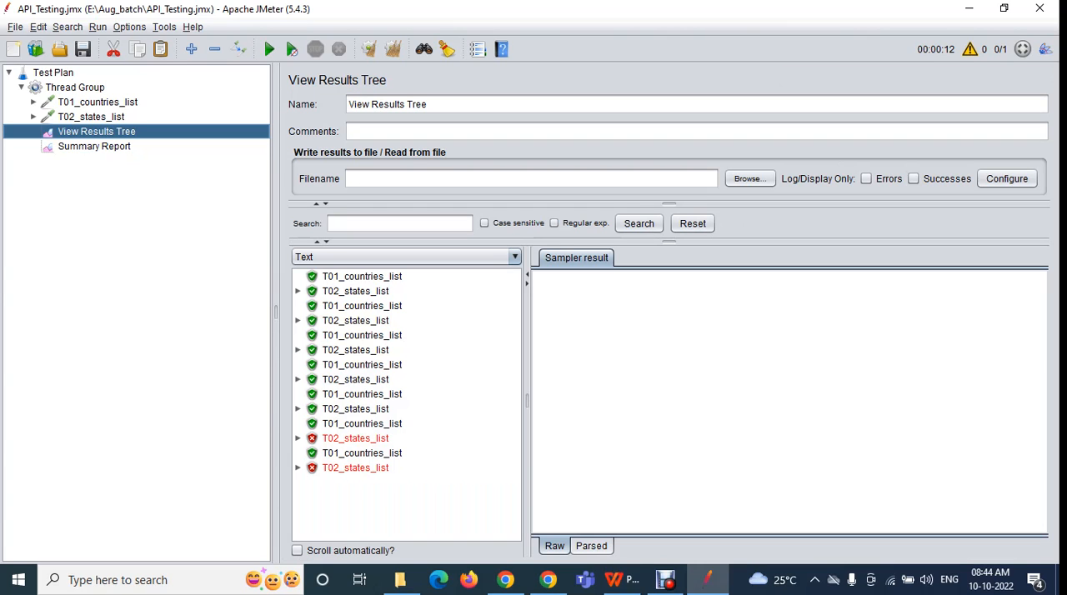
{"action": "left_click", "coordinate": [969, 50]}
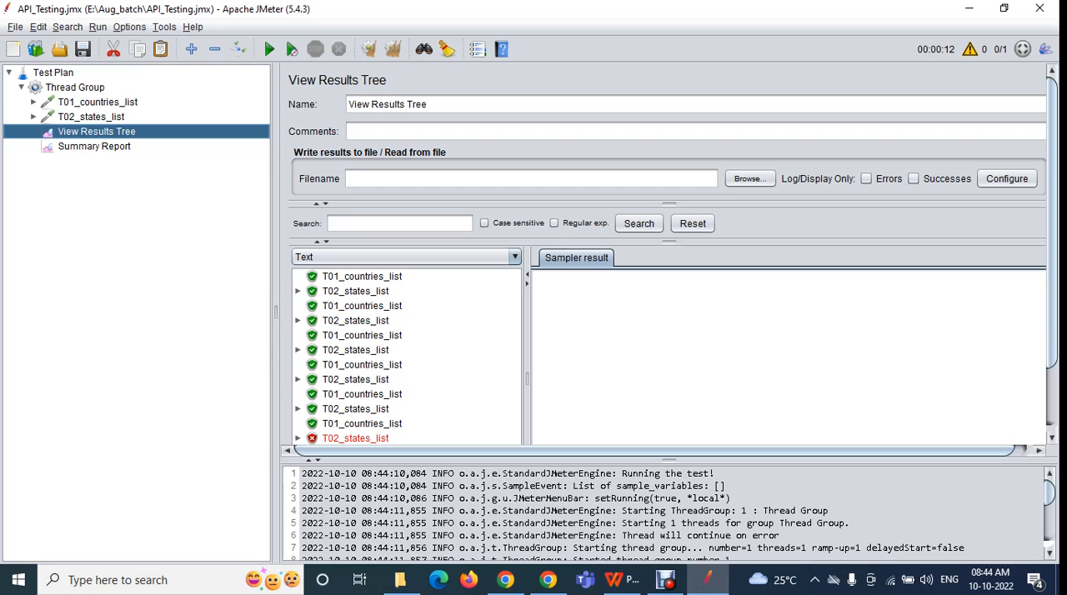
{"action": "left_click_drag", "start_coordinate": [670, 460], "coordinate": [669, 173]}
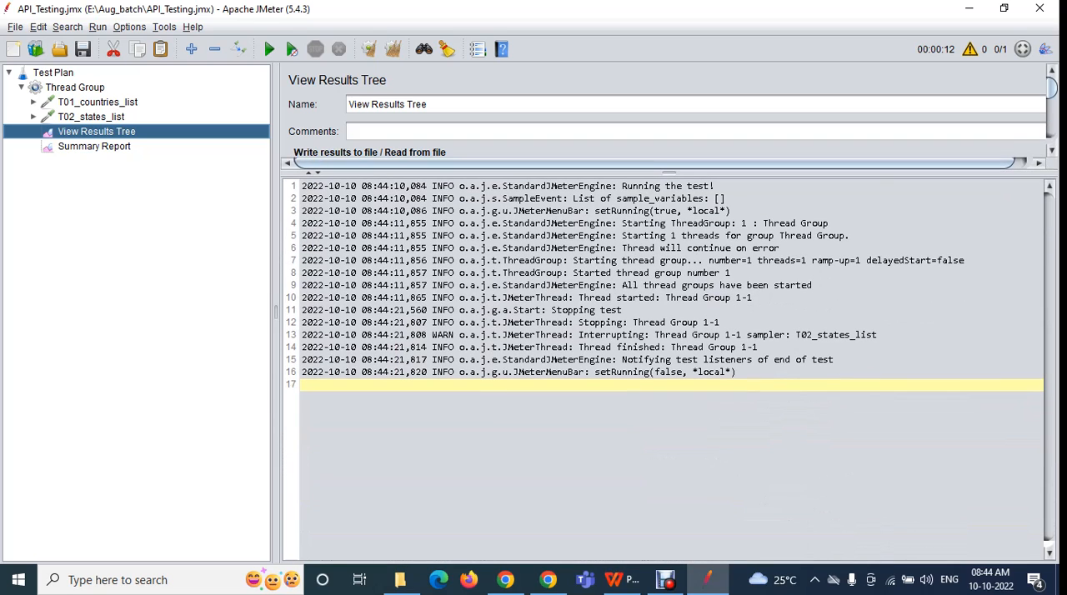
{"action": "left_click", "coordinate": [969, 49]}
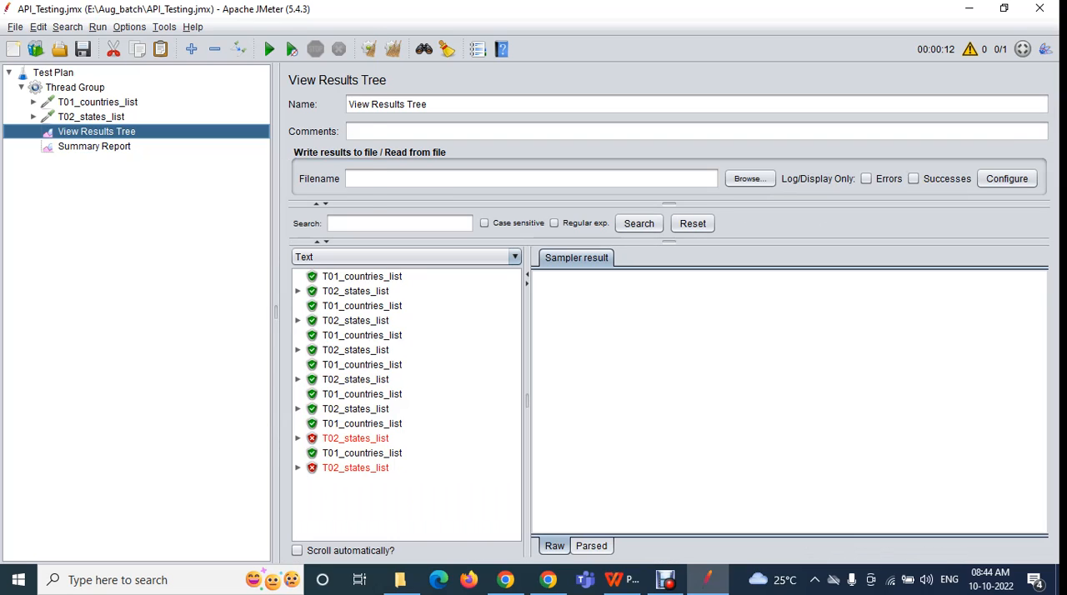
Show the run log with the Log Viewer option, enlarge it to fit all lines, and hide it with the same option
{"action": "left_click", "coordinate": [129, 27]}
{"action": "left_click", "coordinate": [172, 61]}
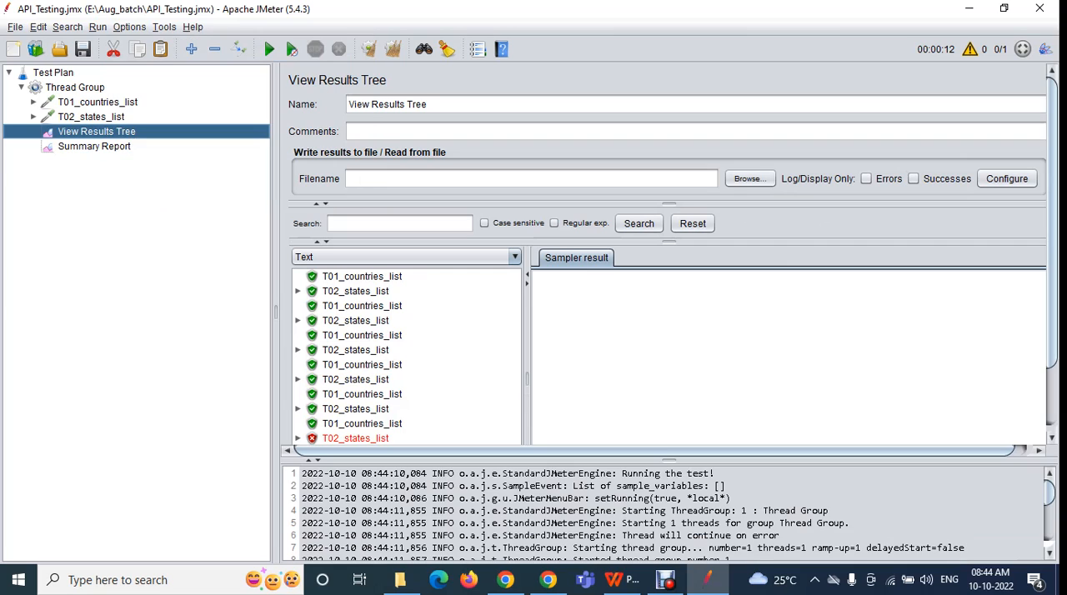
{"action": "left_click_drag", "start_coordinate": [669, 460], "coordinate": [669, 108]}
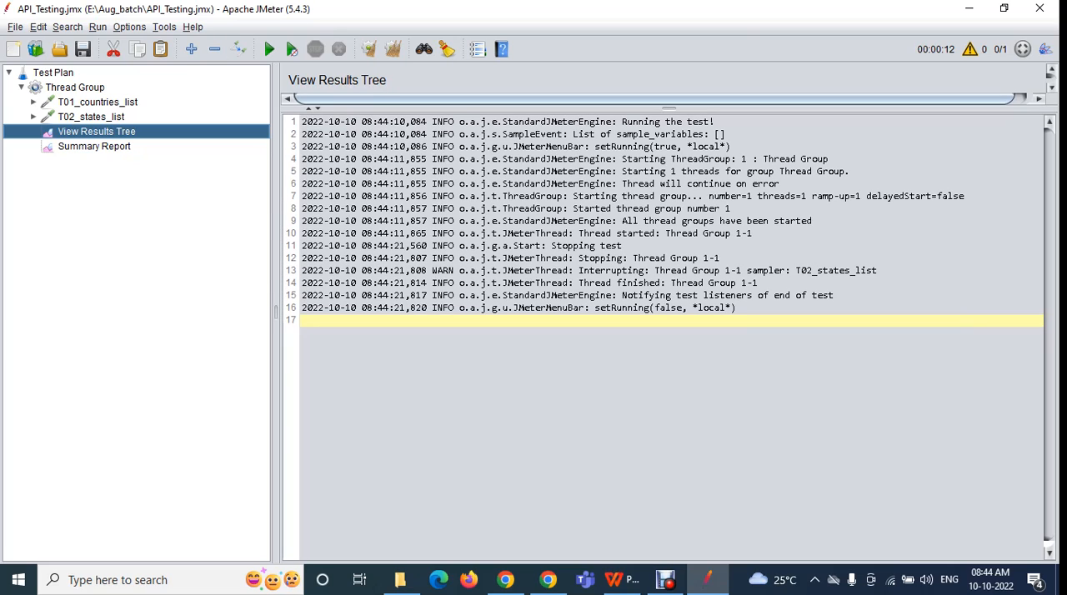
{"action": "left_click", "coordinate": [129, 27]}
{"action": "left_click", "coordinate": [170, 61]}
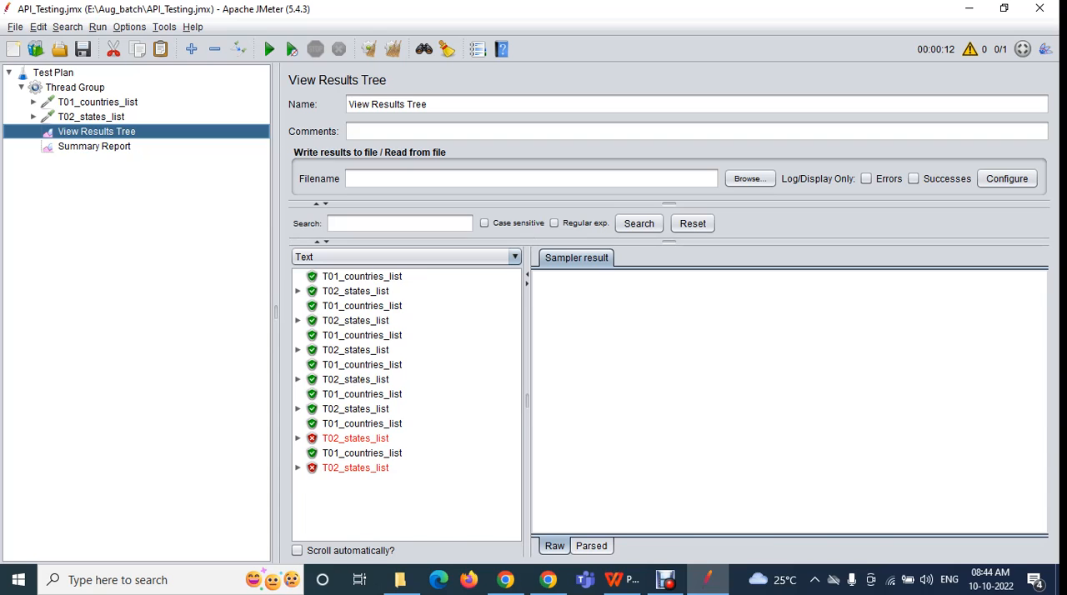
Show the Log Viewer enlarged, highlight the WARN line about interrupting the T02_states_list sampler, and hide the log
{"action": "key", "text": "ctrl+shift+l"}
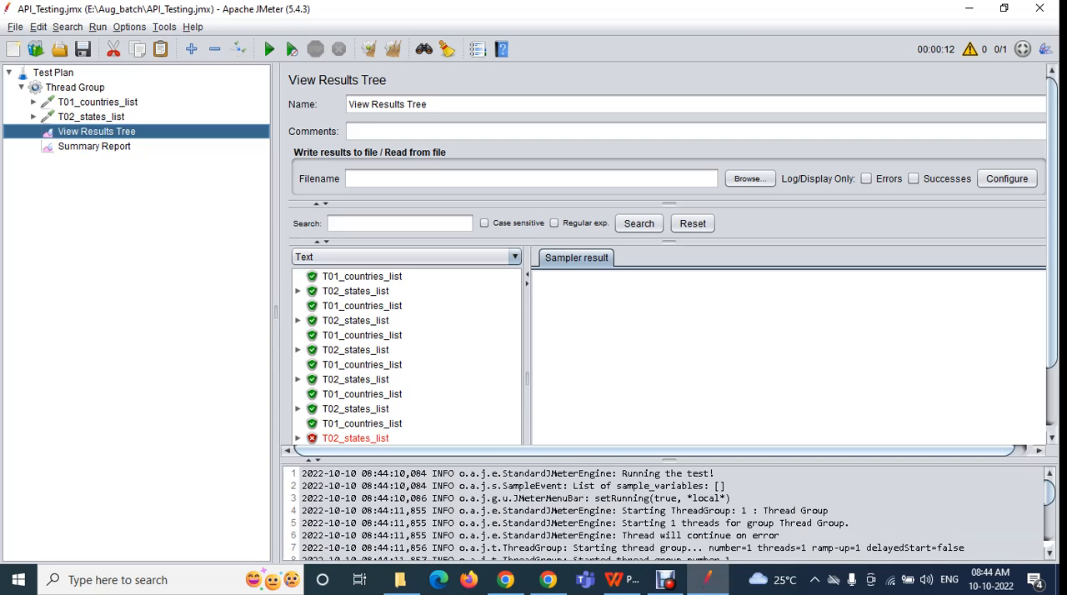
{"action": "left_click_drag", "start_coordinate": [668, 460], "coordinate": [669, 83]}
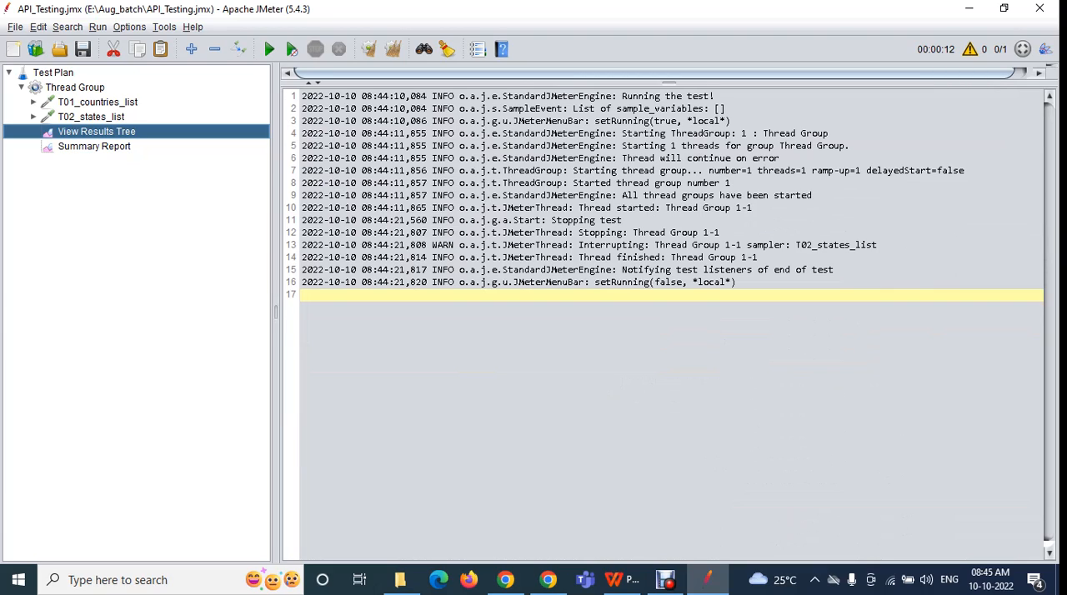
{"action": "left_click", "coordinate": [671, 245]}
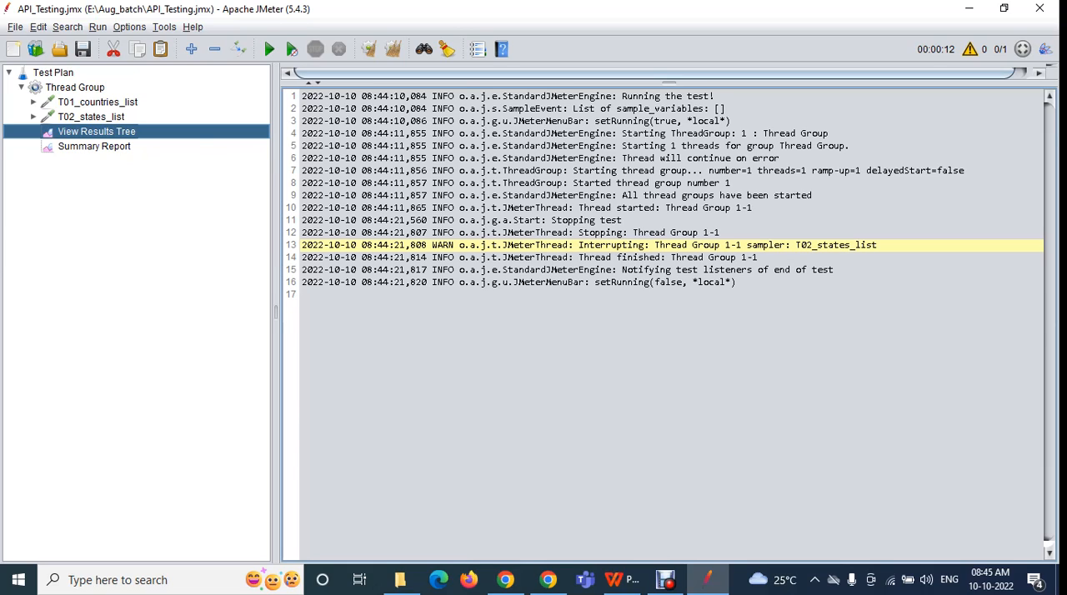
{"action": "left_click", "coordinate": [970, 50]}
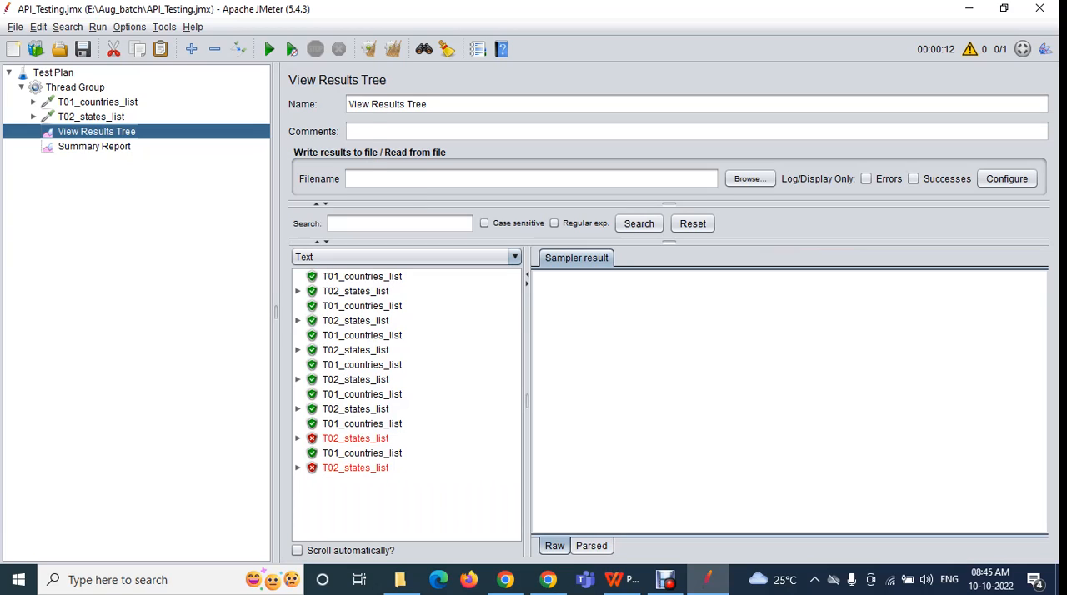
Set the log level to WARN
{"action": "left_click", "coordinate": [129, 26]}
{"action": "mouse_move", "coordinate": [168, 75]}
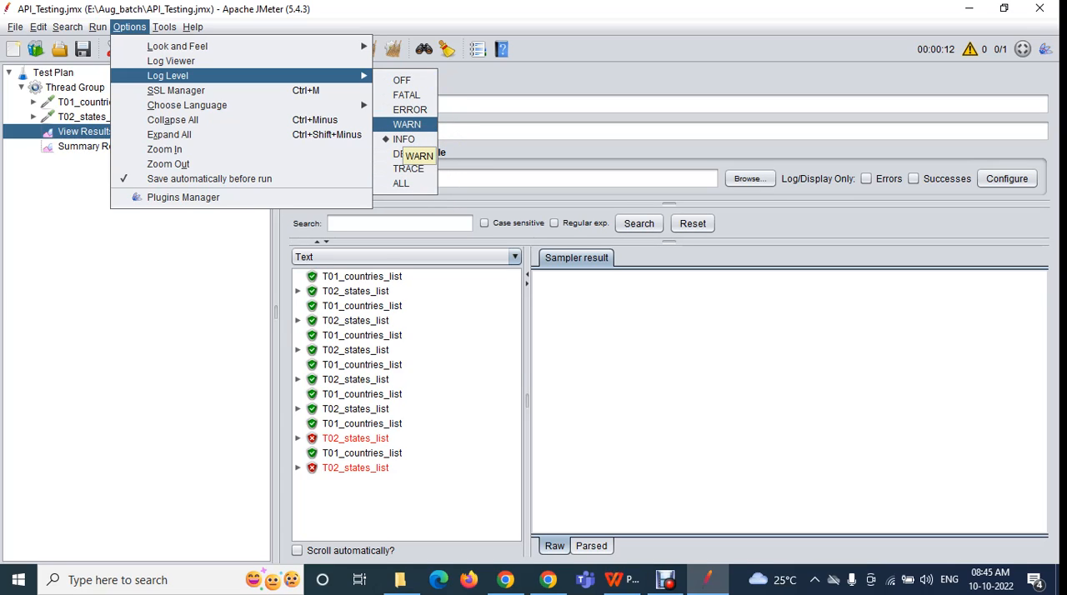
{"action": "left_click", "coordinate": [405, 127]}
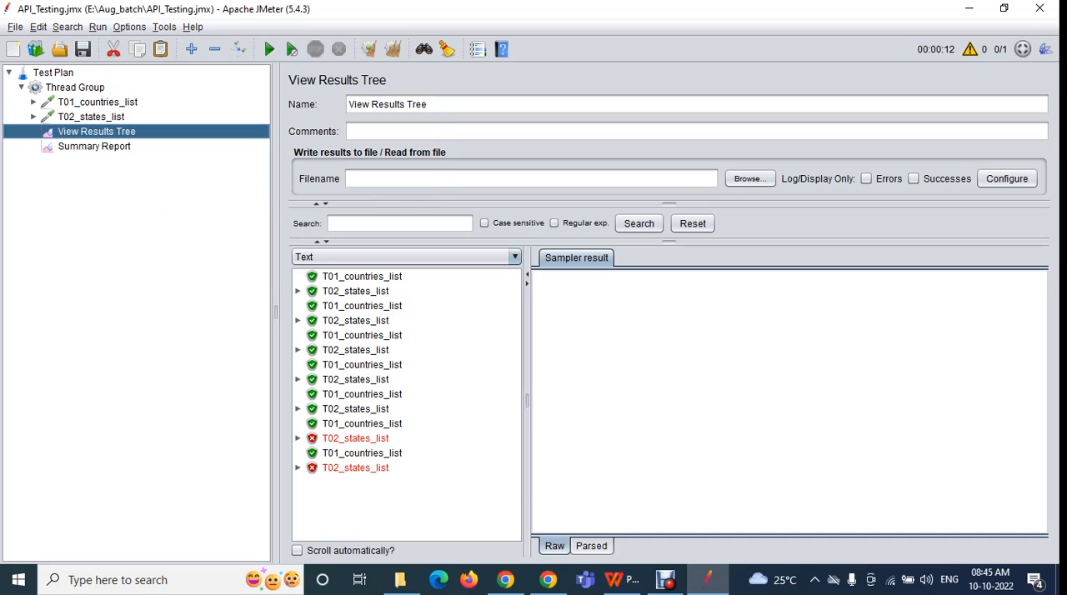
{"action": "left_click", "coordinate": [129, 26]}
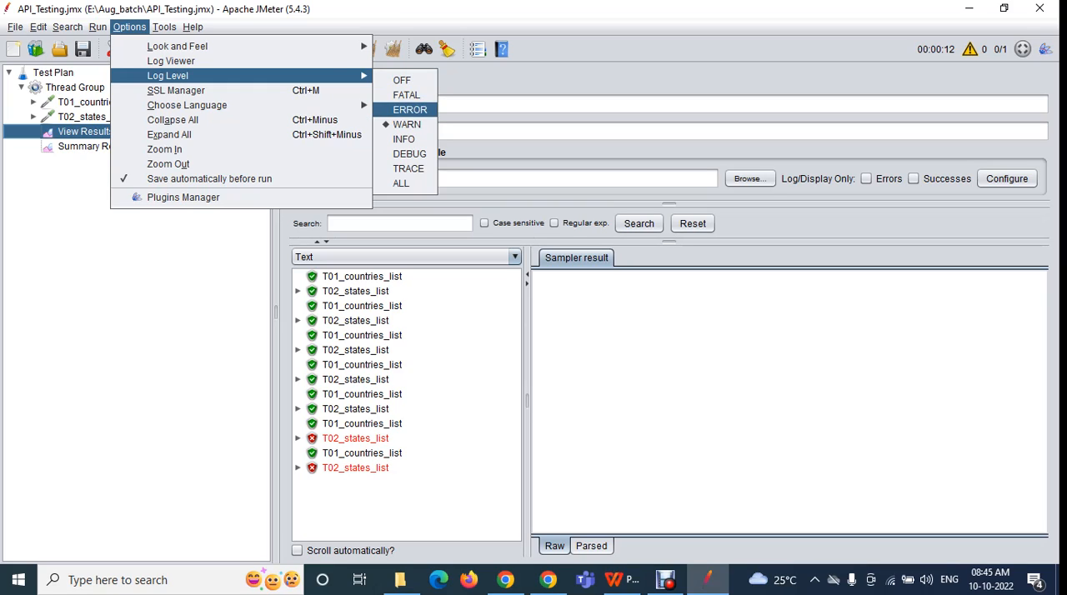
{"action": "left_click", "coordinate": [405, 125]}
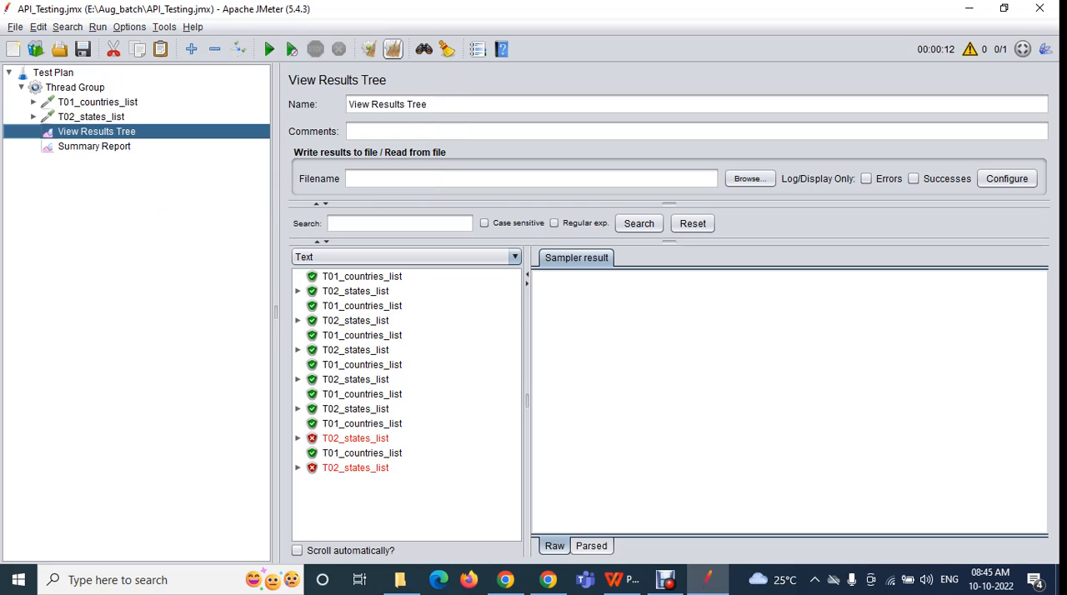
Clear all results and run the test with the Log Viewer shown, resizing the panel to check both the log and the results tree
{"action": "left_click", "coordinate": [391, 49]}
{"action": "left_click", "coordinate": [969, 49]}
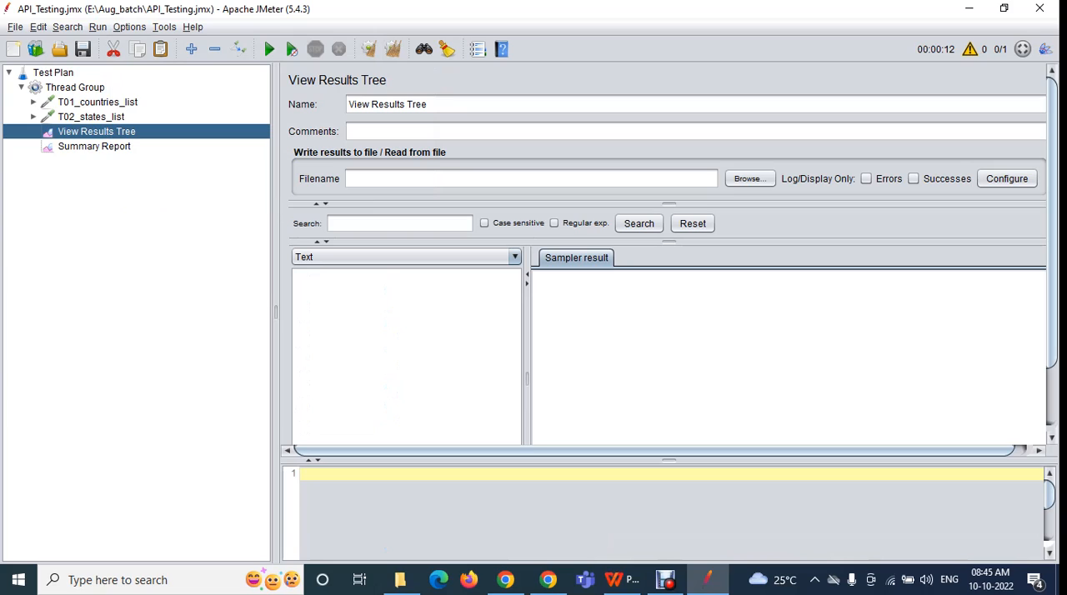
{"action": "left_click_drag", "start_coordinate": [669, 460], "coordinate": [668, 138]}
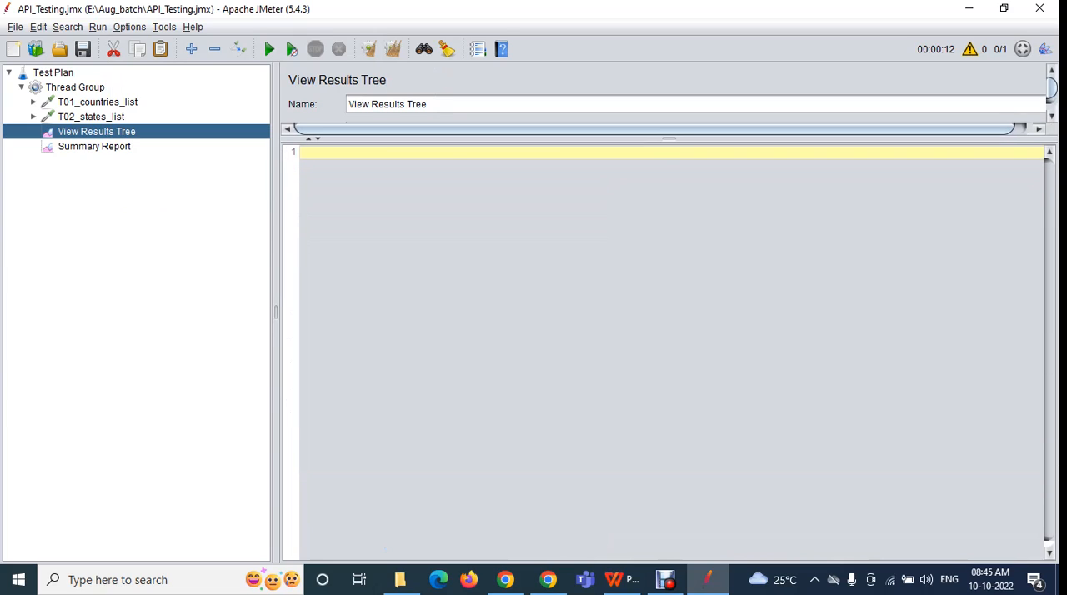
{"action": "left_click", "coordinate": [269, 49]}
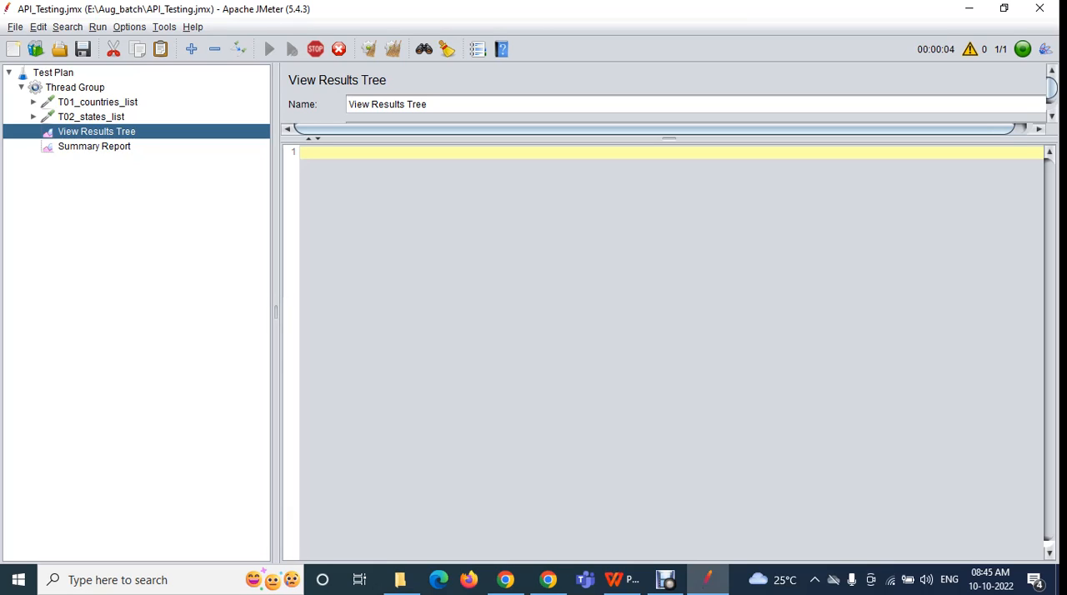
{"action": "left_click_drag", "start_coordinate": [670, 139], "coordinate": [669, 435]}
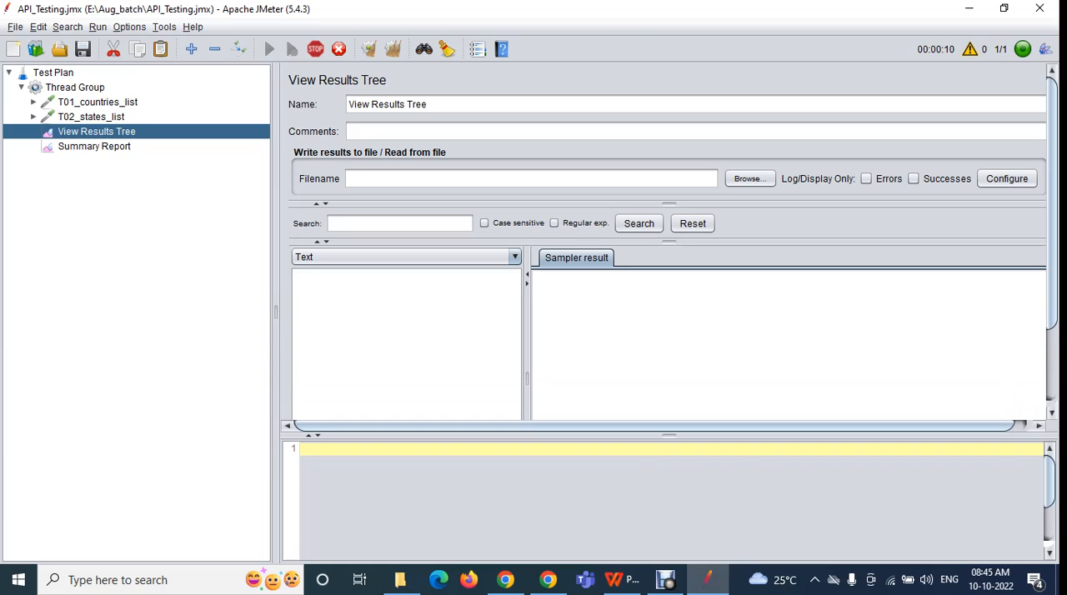
{"action": "left_click_drag", "start_coordinate": [670, 435], "coordinate": [670, 119]}
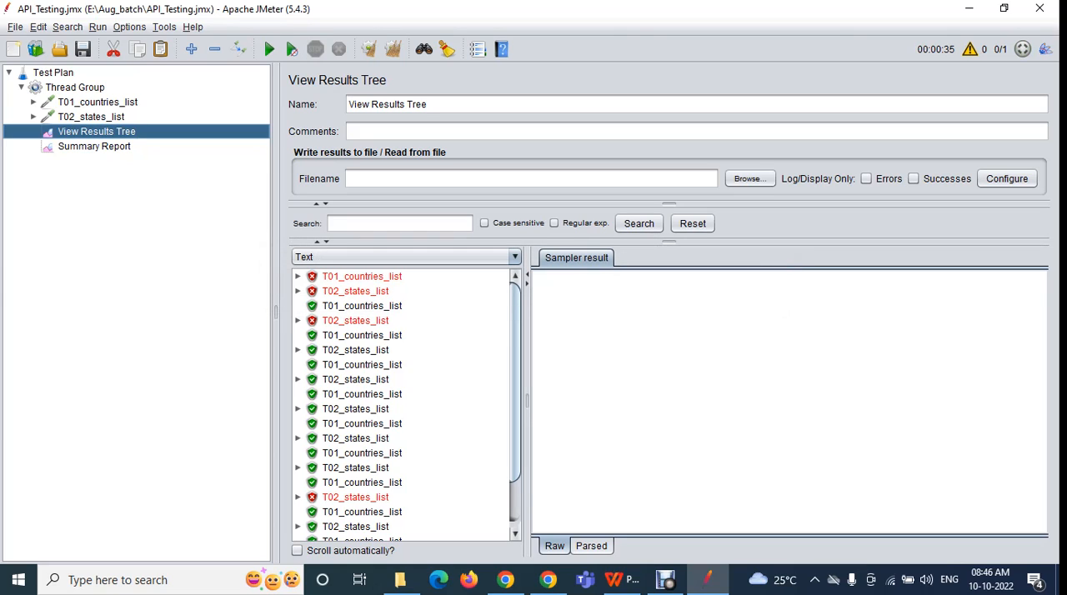
Show the Log Viewer enlarged, highlight its WARN line, and clear all results and the log
{"action": "left_click", "coordinate": [970, 49]}
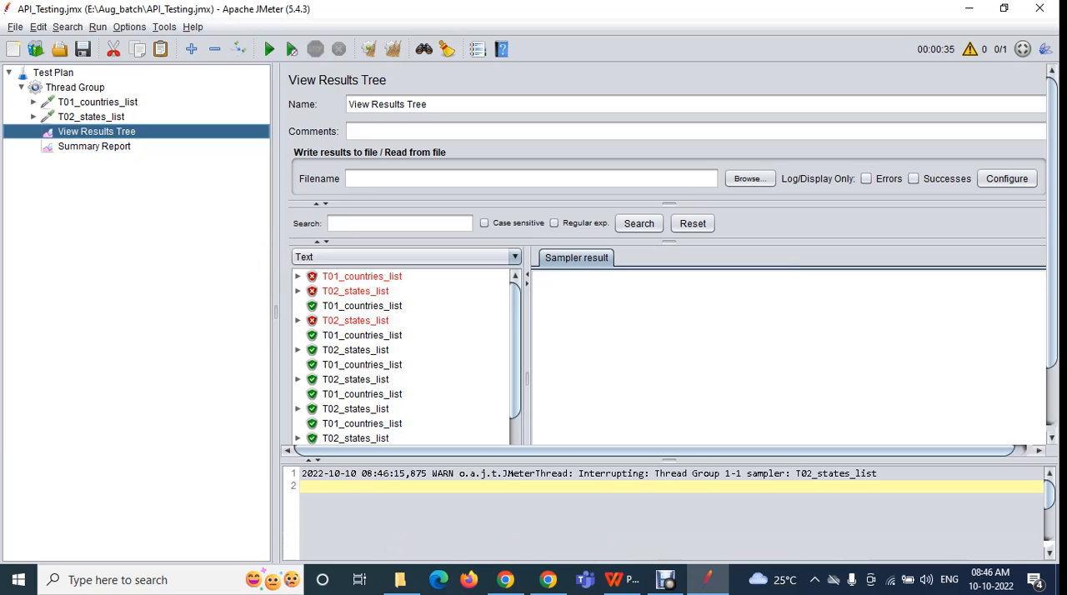
{"action": "left_click_drag", "start_coordinate": [668, 460], "coordinate": [669, 82]}
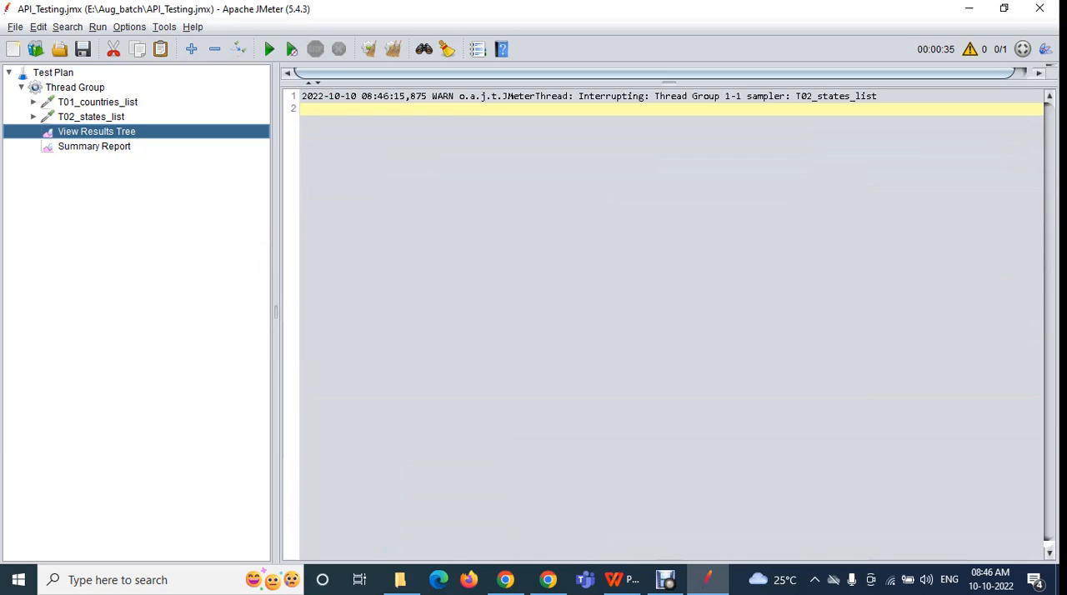
{"action": "left_click", "coordinate": [650, 97]}
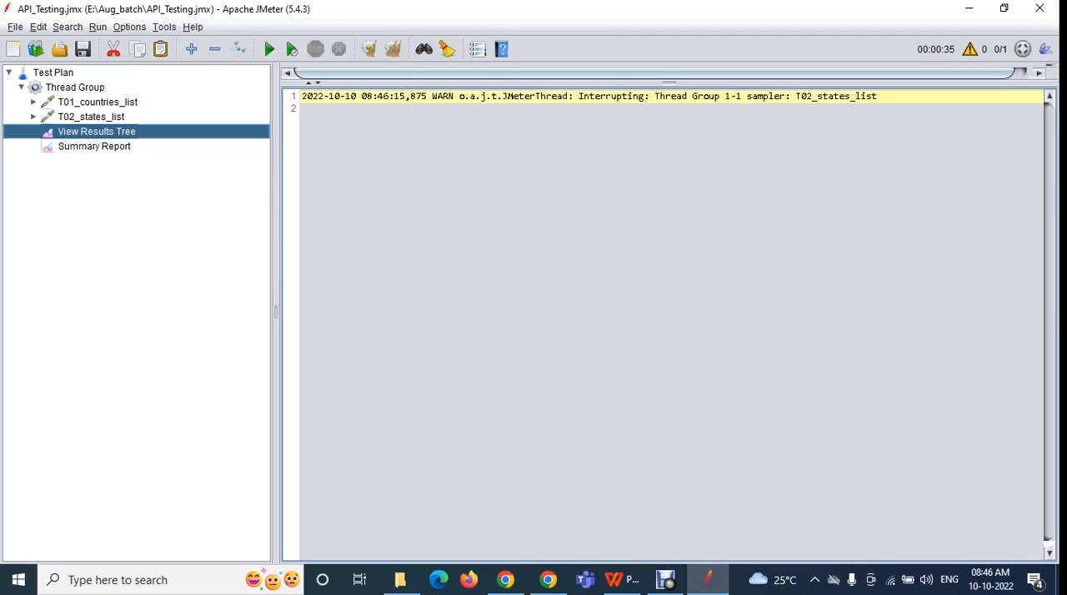
{"action": "left_click", "coordinate": [393, 49]}
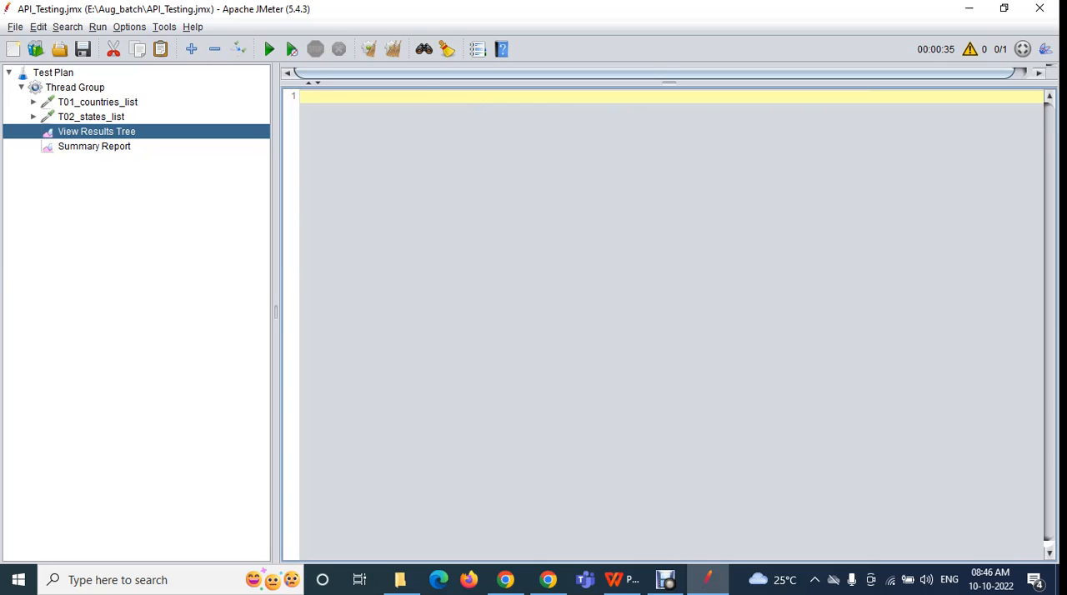
Hide the Log Viewer and set the log level to INFO, checking that the level is selected
{"action": "left_click", "coordinate": [970, 49]}
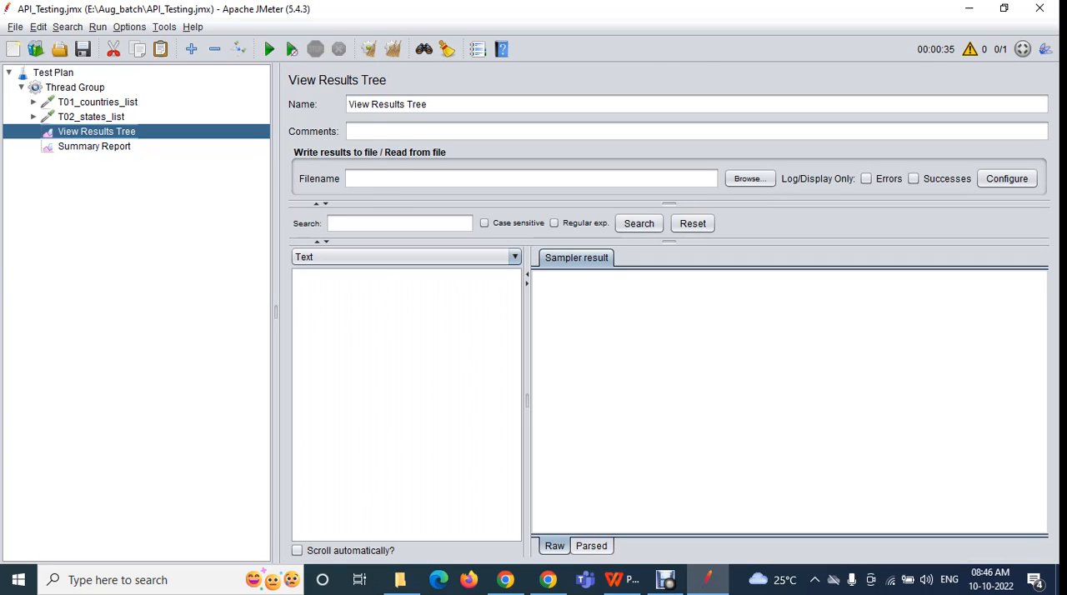
{"action": "left_click", "coordinate": [129, 27]}
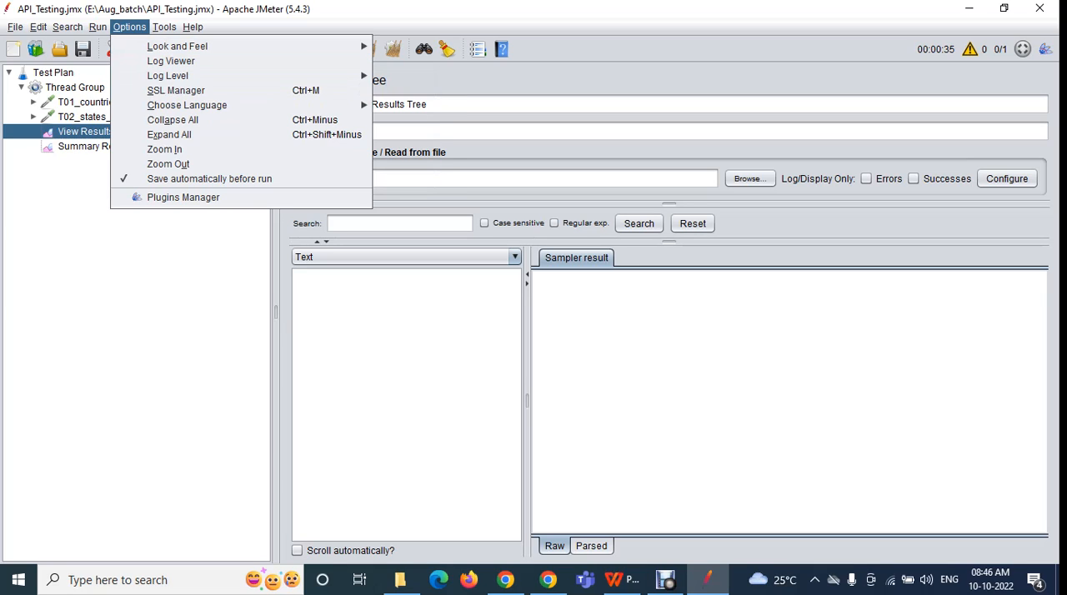
{"action": "mouse_move", "coordinate": [168, 76]}
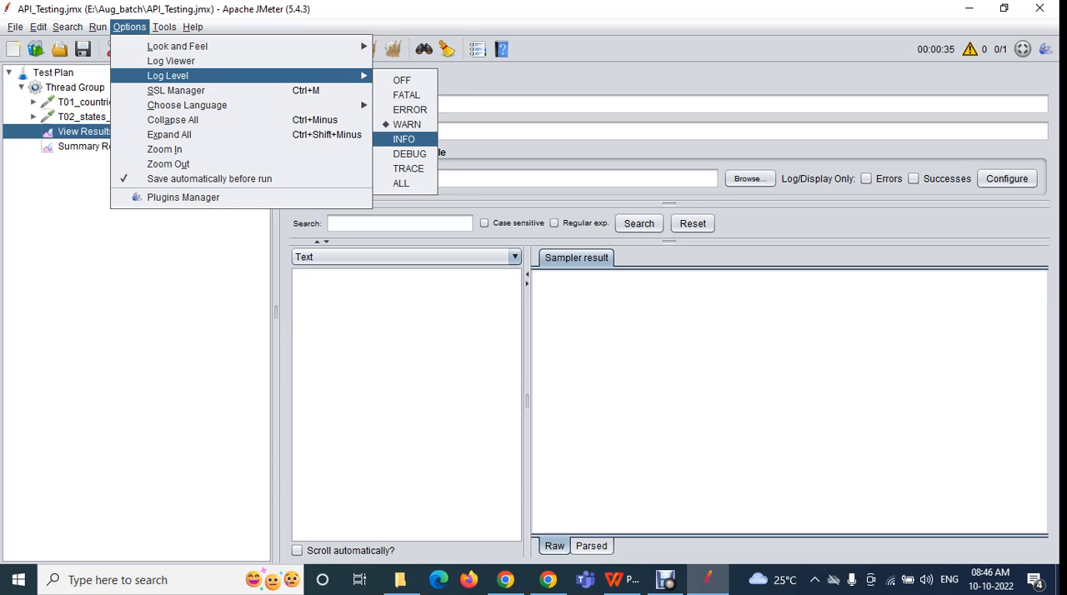
{"action": "left_click", "coordinate": [403, 139]}
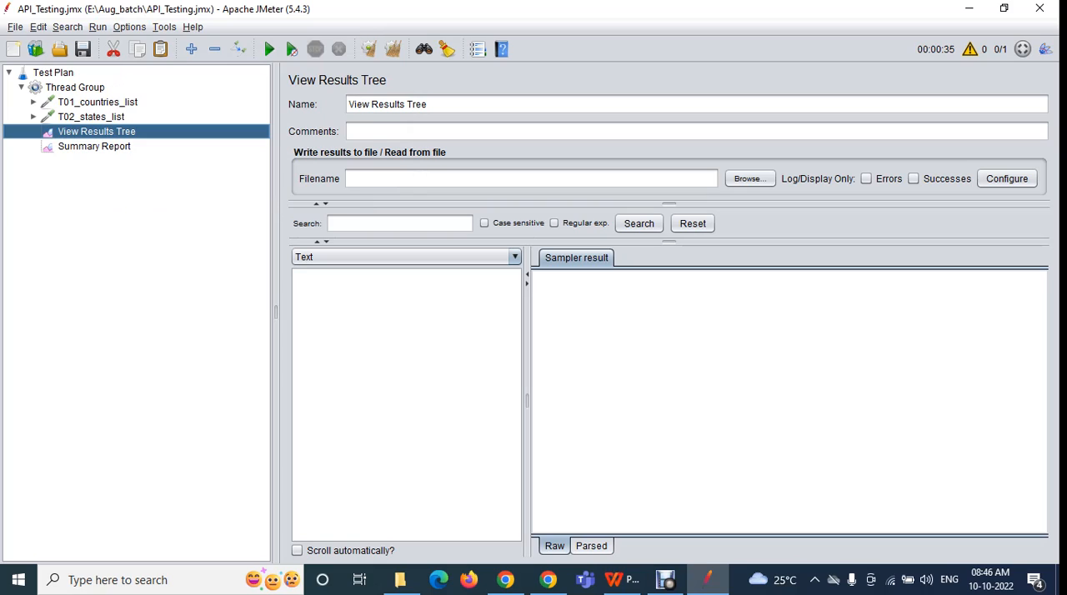
{"action": "left_click", "coordinate": [129, 27]}
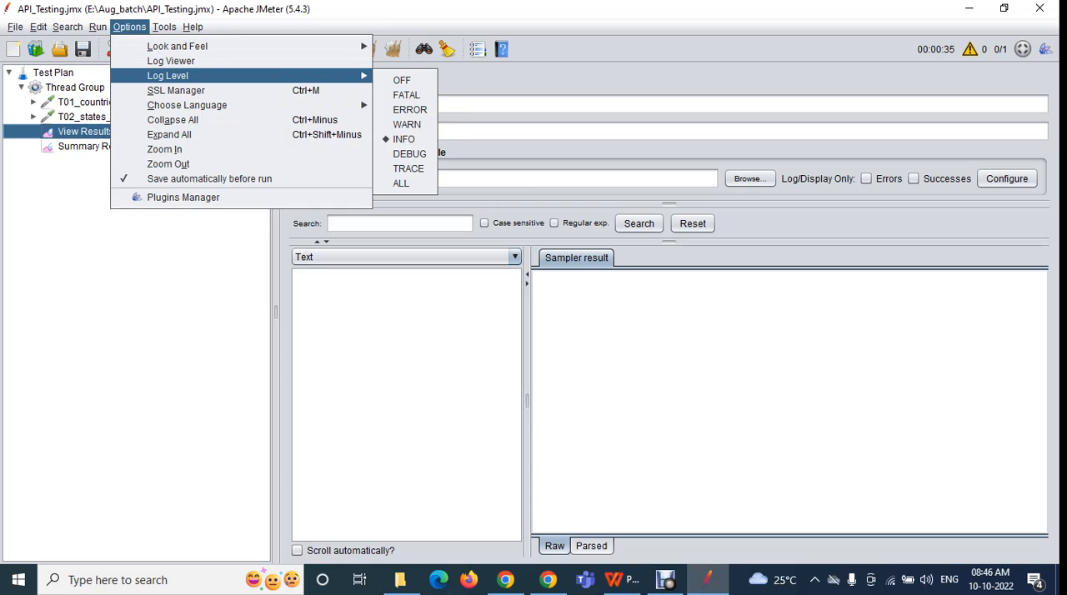
{"action": "key", "text": "Escape"}
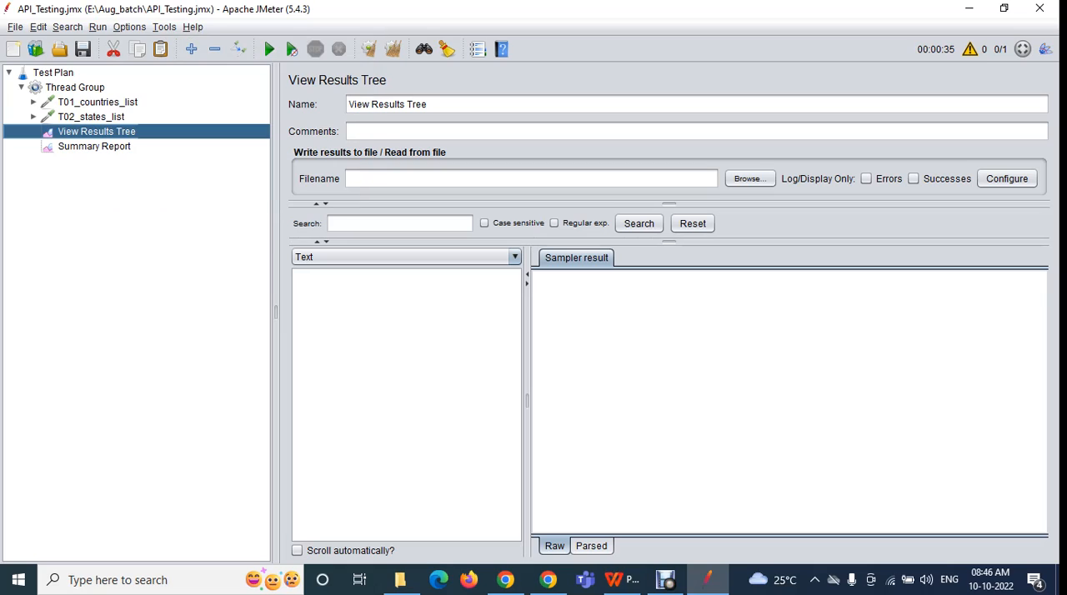
Run the test with the Log Viewer enlarged, highlight its INFO lines, and stop the run with the log hidden
{"action": "left_click", "coordinate": [969, 49]}
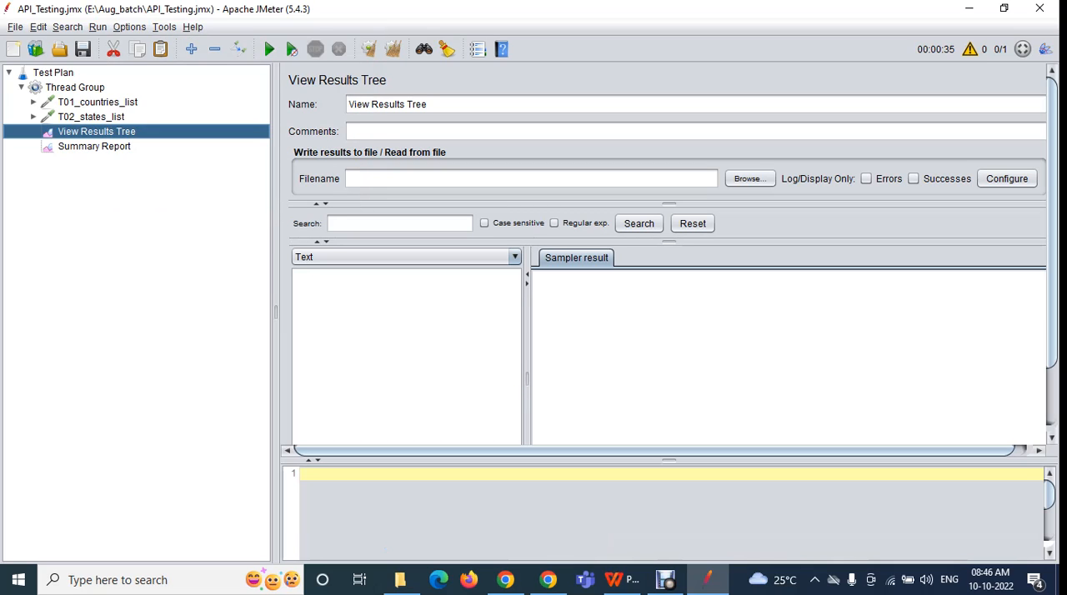
{"action": "left_click_drag", "start_coordinate": [669, 460], "coordinate": [668, 122]}
{"action": "left_click", "coordinate": [269, 49]}
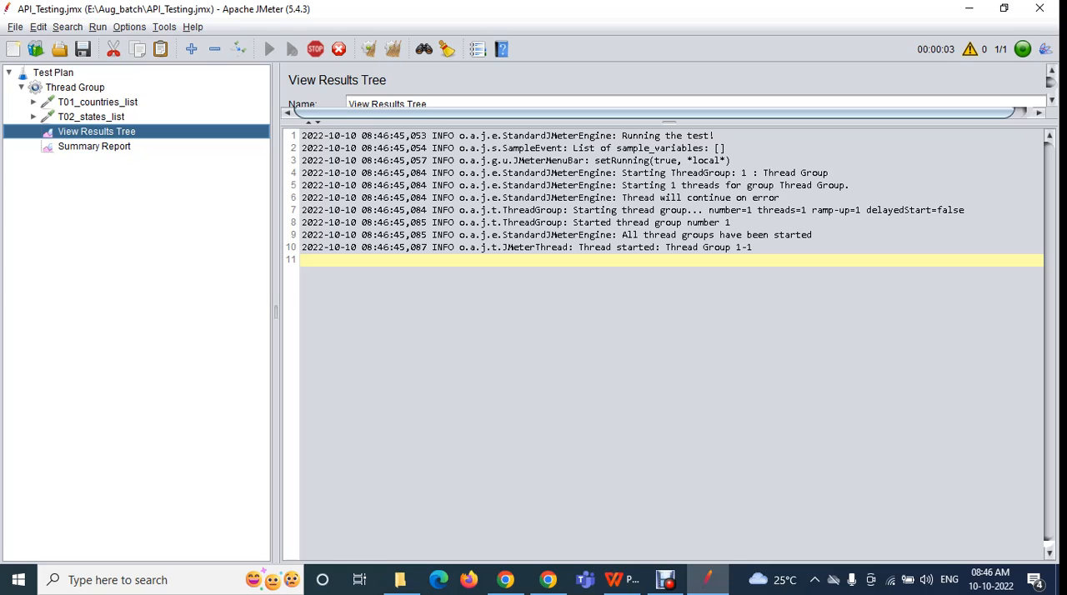
{"action": "left_click_drag", "start_coordinate": [302, 135], "coordinate": [753, 250]}
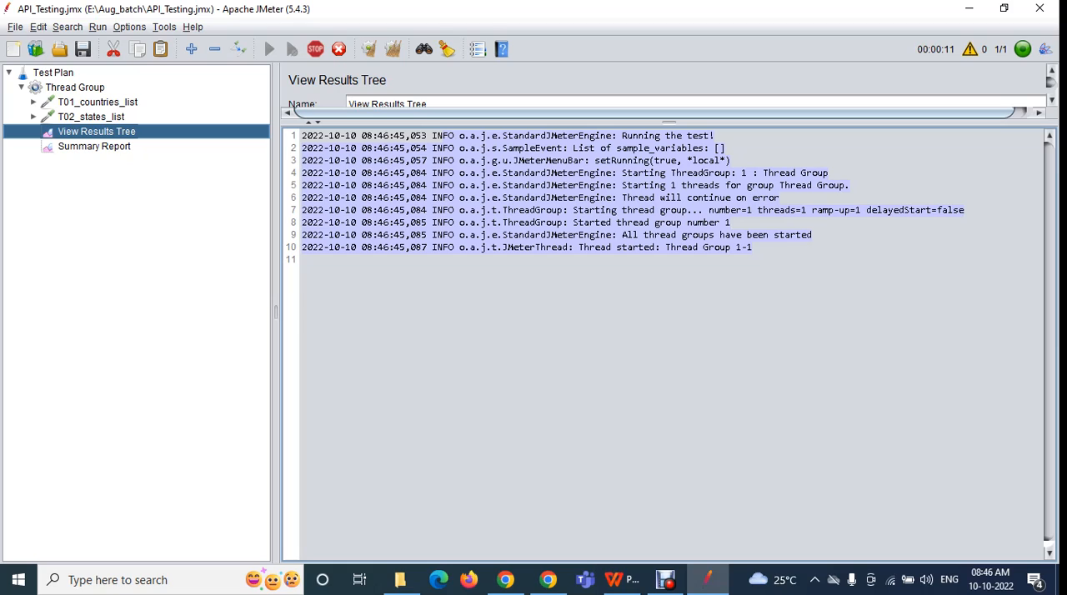
{"action": "left_click", "coordinate": [969, 50]}
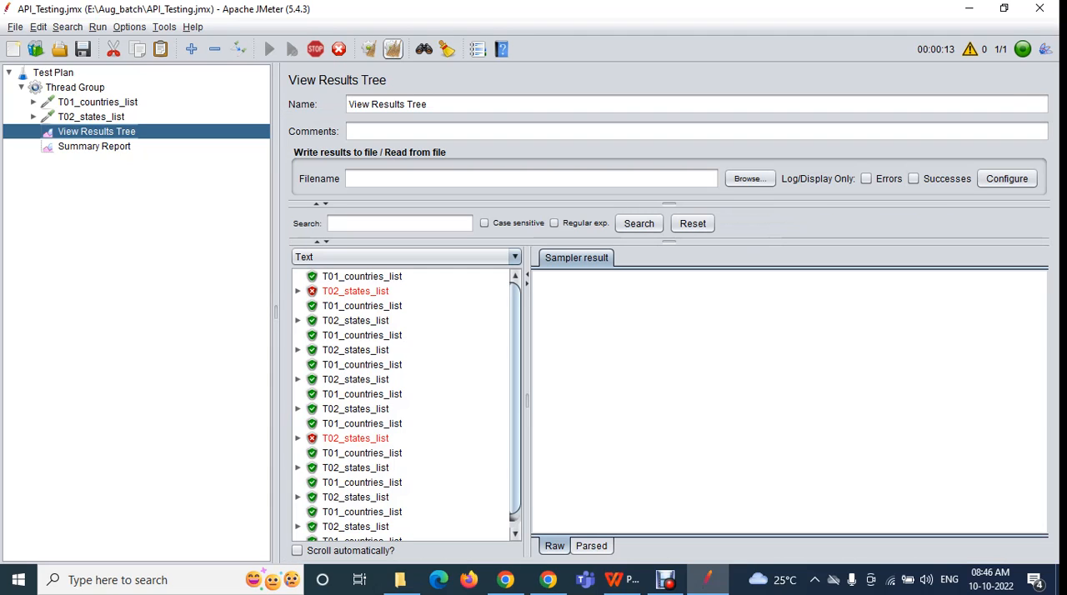
{"action": "left_click", "coordinate": [315, 49]}
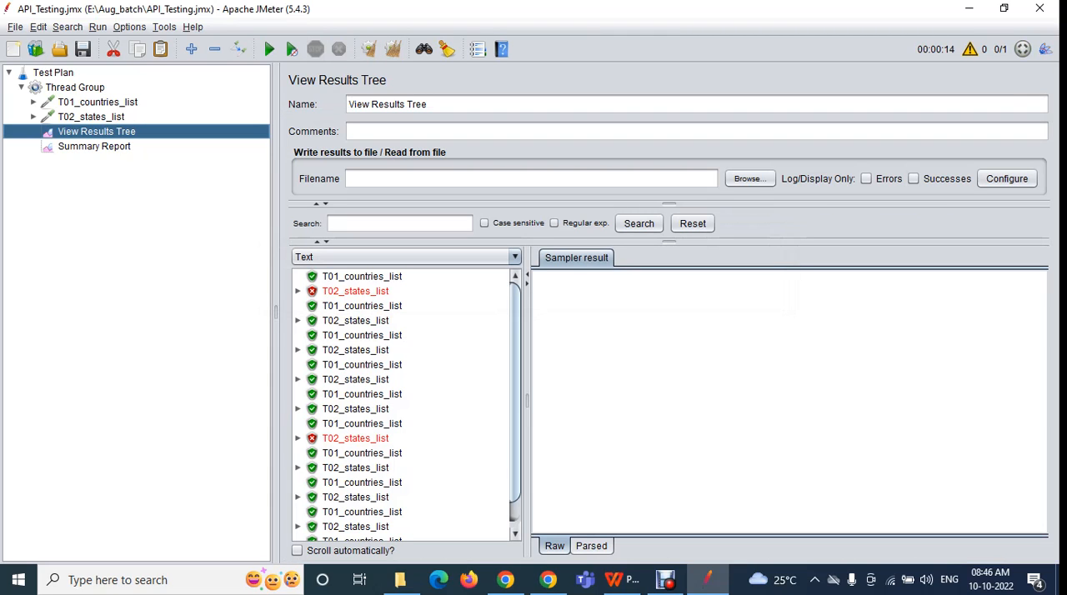
Set the interface language to English
{"action": "left_click", "coordinate": [130, 27]}
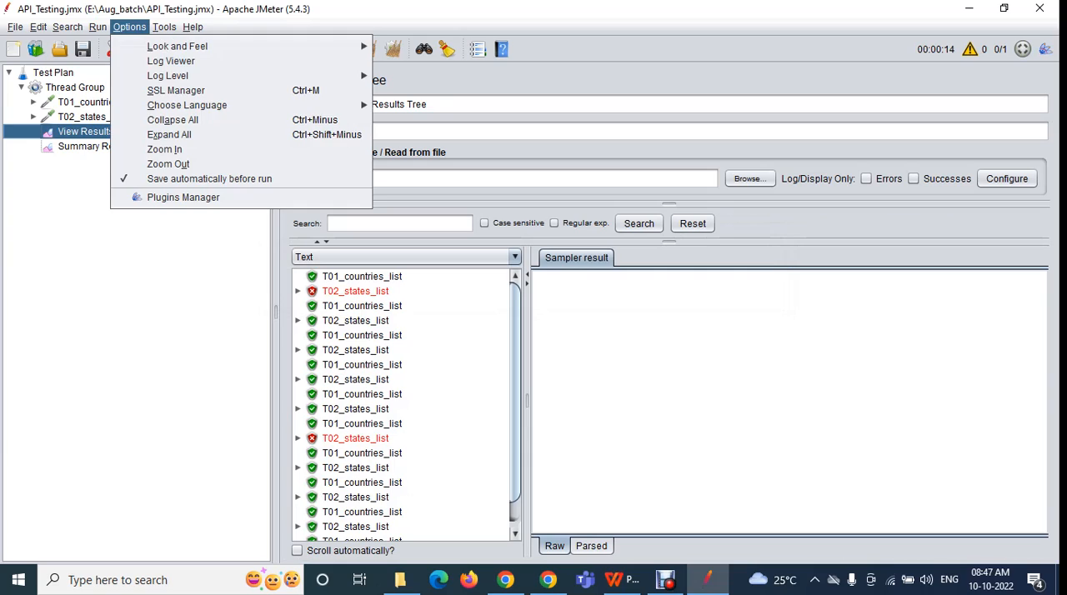
{"action": "mouse_move", "coordinate": [167, 75]}
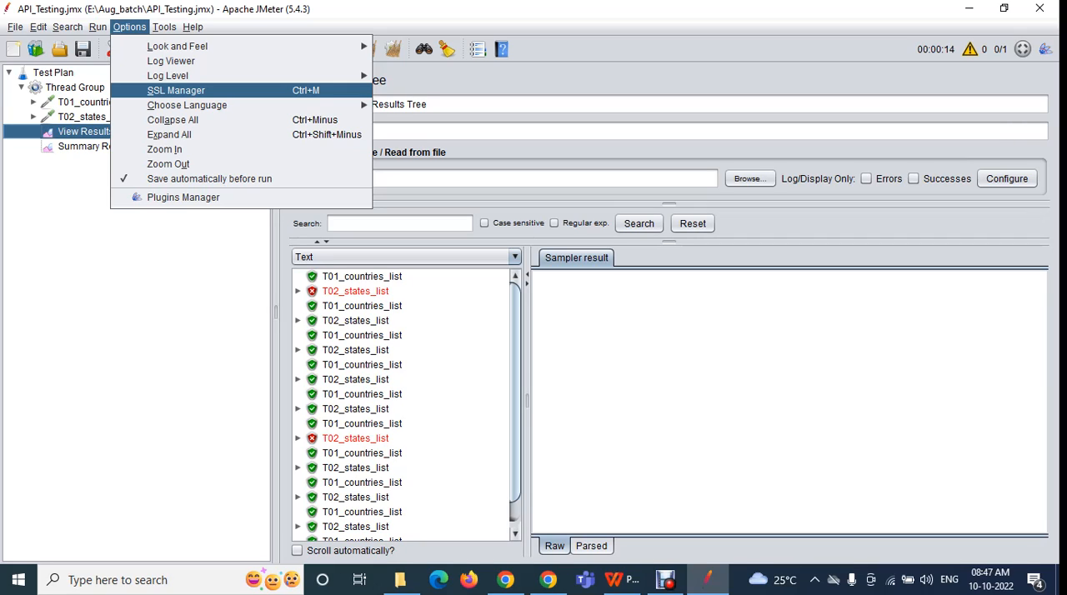
{"action": "mouse_move", "coordinate": [187, 105]}
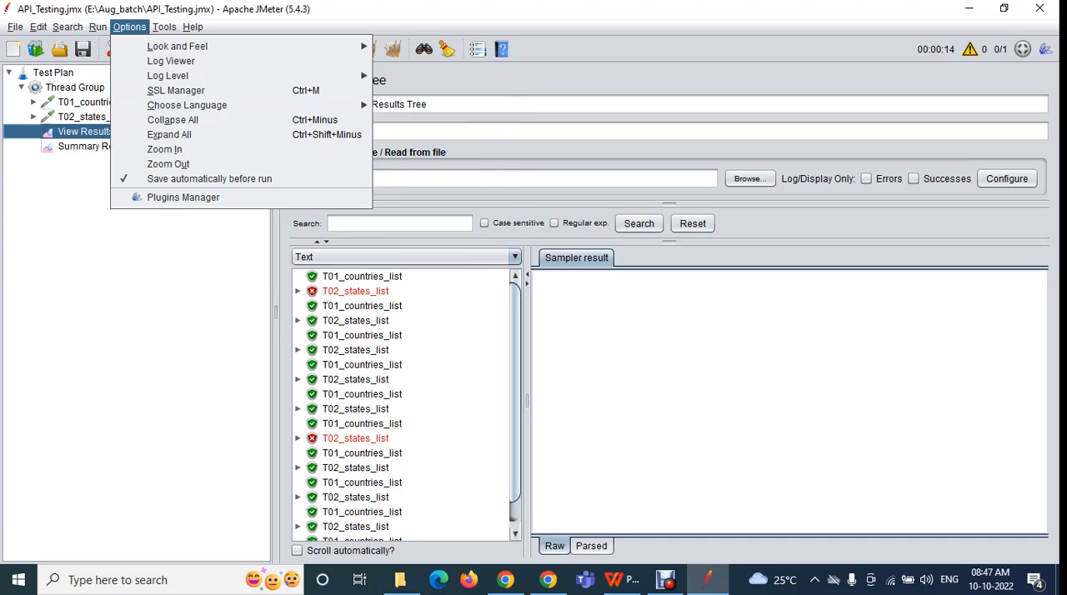
{"action": "mouse_move", "coordinate": [241, 105]}
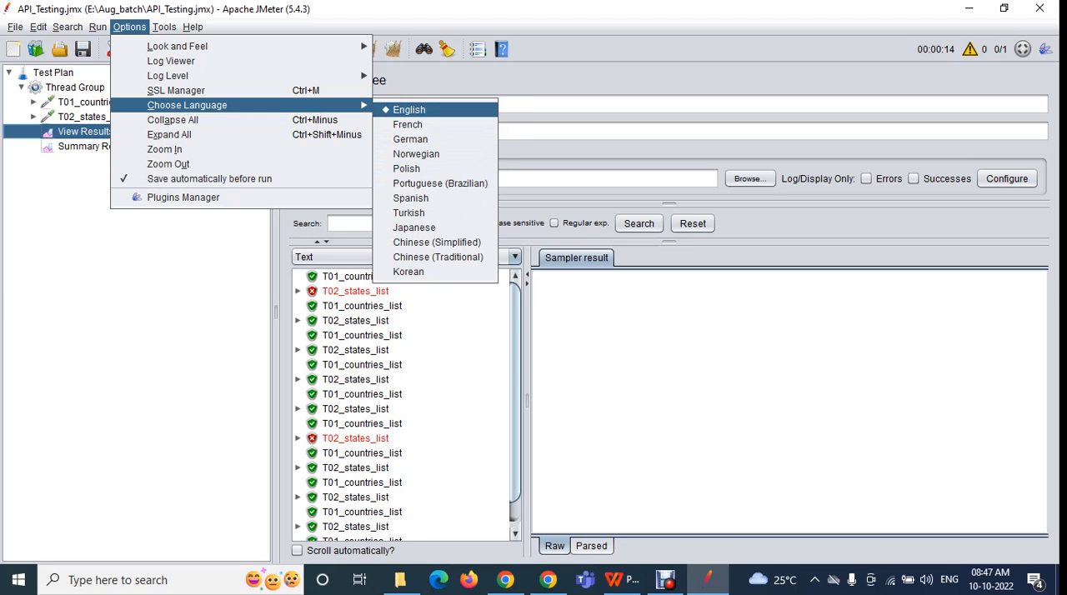
{"action": "left_click", "coordinate": [410, 110]}
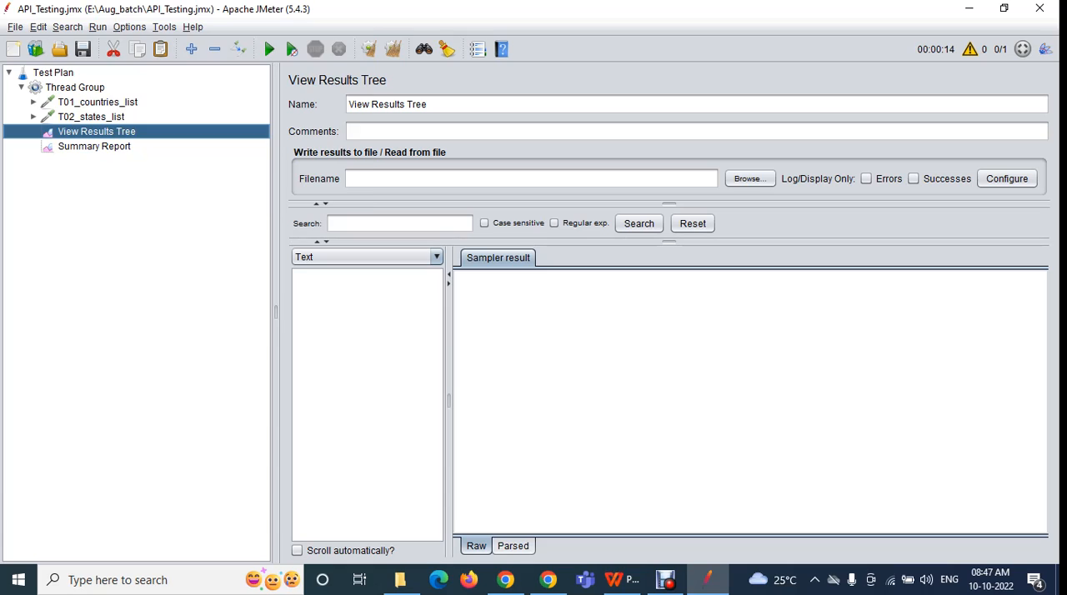
Examine the test plan elements in turn: Test Plan, Thread Group, T01_countries_list, T02_states_list, View Results Tree and Summary Report
{"action": "left_click", "coordinate": [130, 26]}
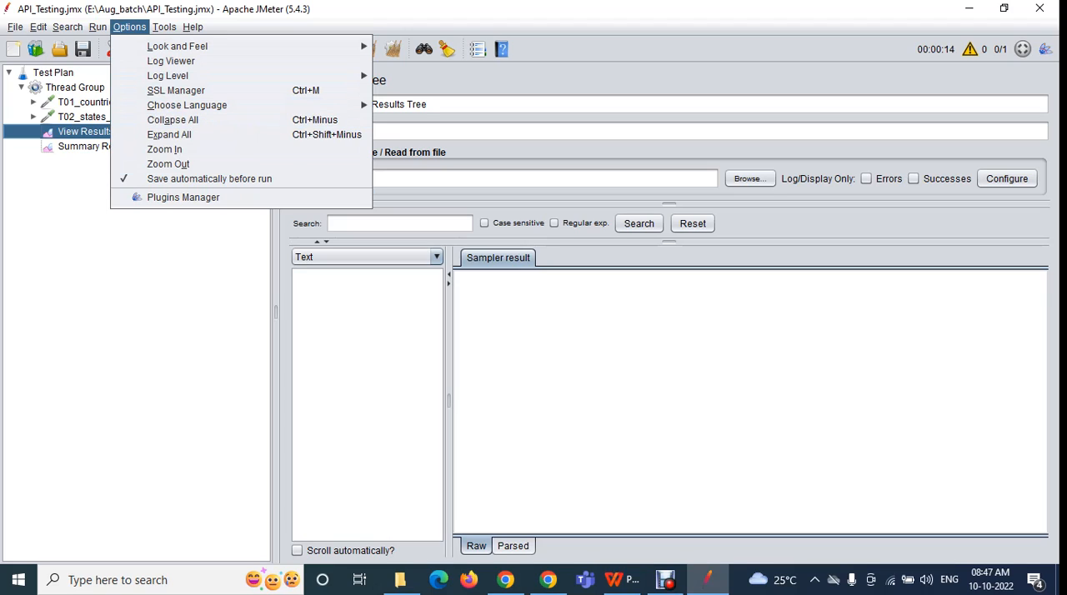
{"action": "key", "text": "Escape"}
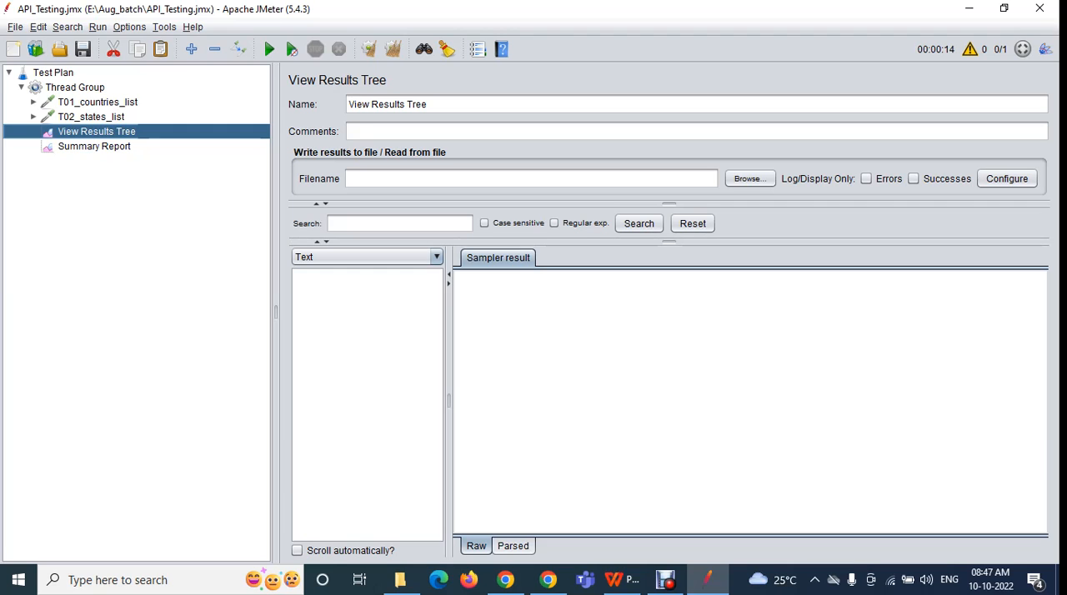
{"action": "left_click", "coordinate": [53, 72]}
{"action": "left_click", "coordinate": [75, 87]}
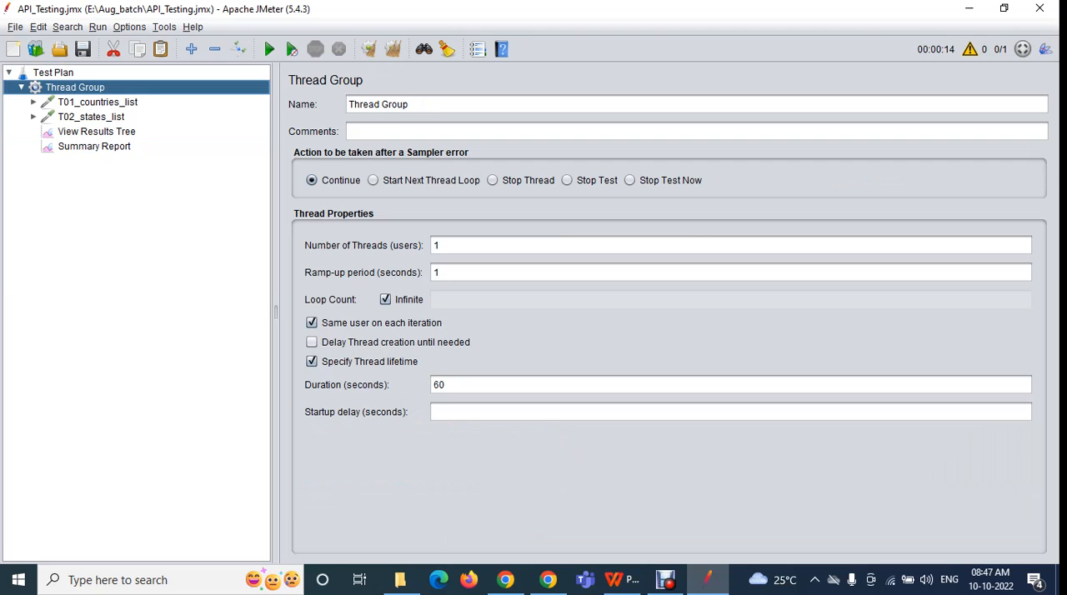
{"action": "left_click", "coordinate": [97, 102]}
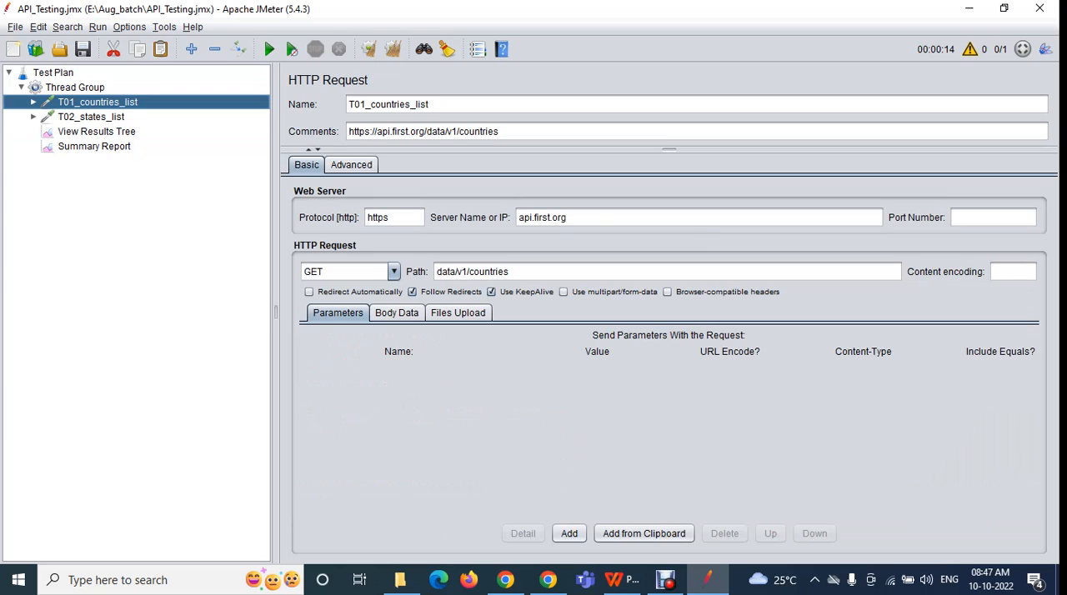
{"action": "left_click", "coordinate": [91, 116]}
{"action": "left_click", "coordinate": [96, 132]}
{"action": "left_click", "coordinate": [94, 147]}
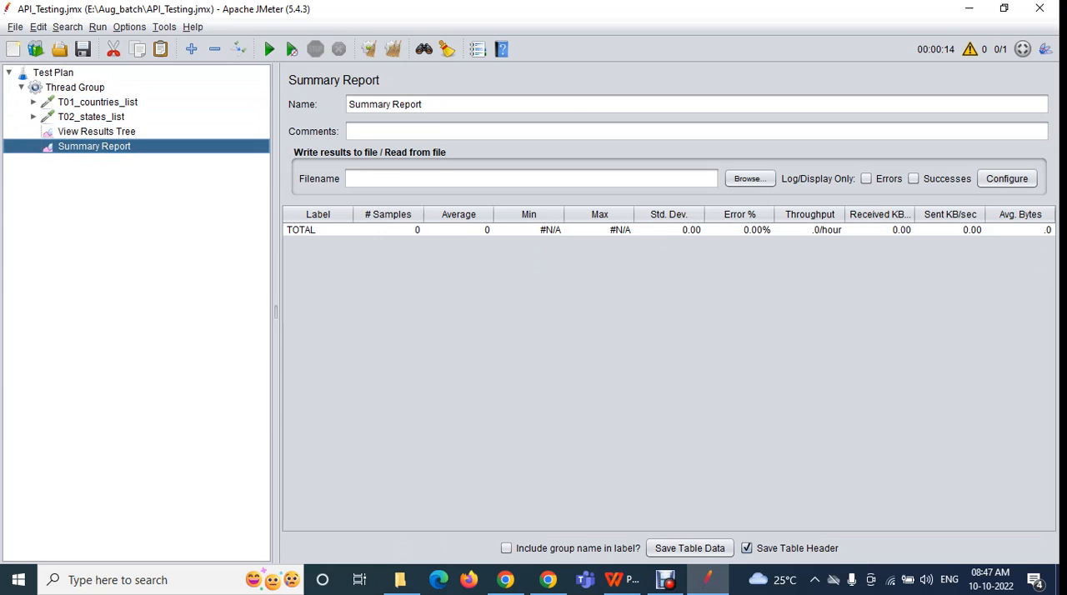
Collapse the whole test plan tree, reopen Test Plan and Thread Group by hand, and select Test Plan
{"action": "left_click", "coordinate": [97, 27]}
{"action": "mouse_move", "coordinate": [129, 27]}
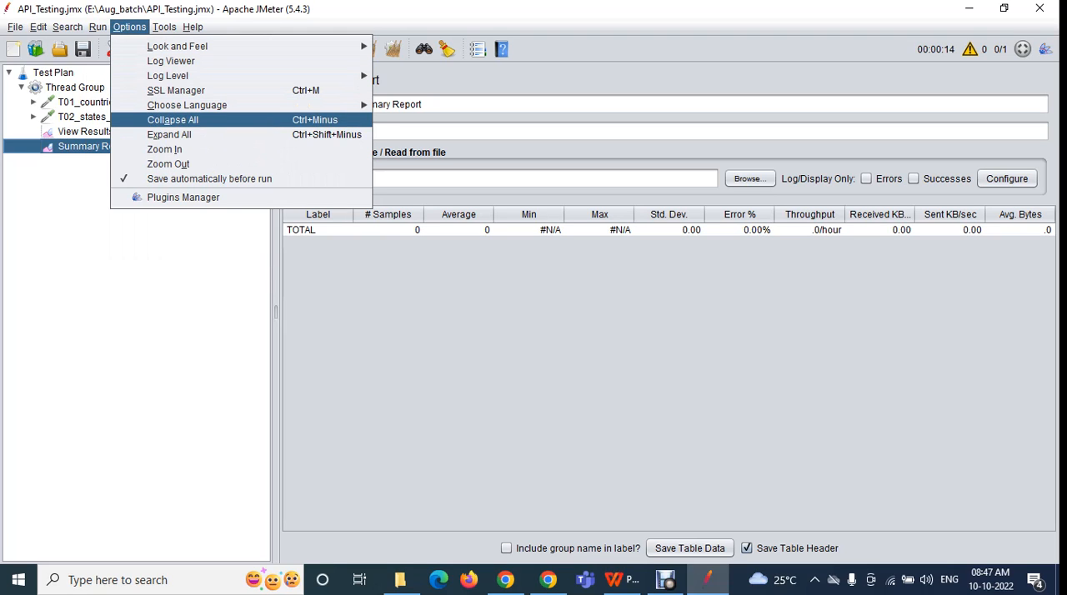
{"action": "left_click", "coordinate": [172, 120]}
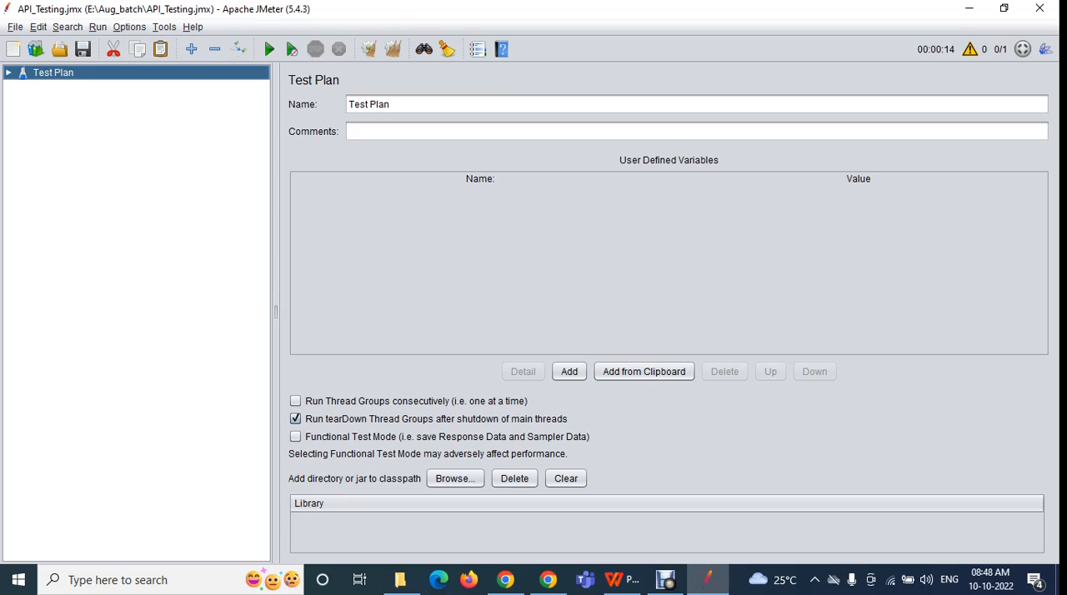
{"action": "left_click", "coordinate": [8, 72]}
{"action": "double_click", "coordinate": [75, 87]}
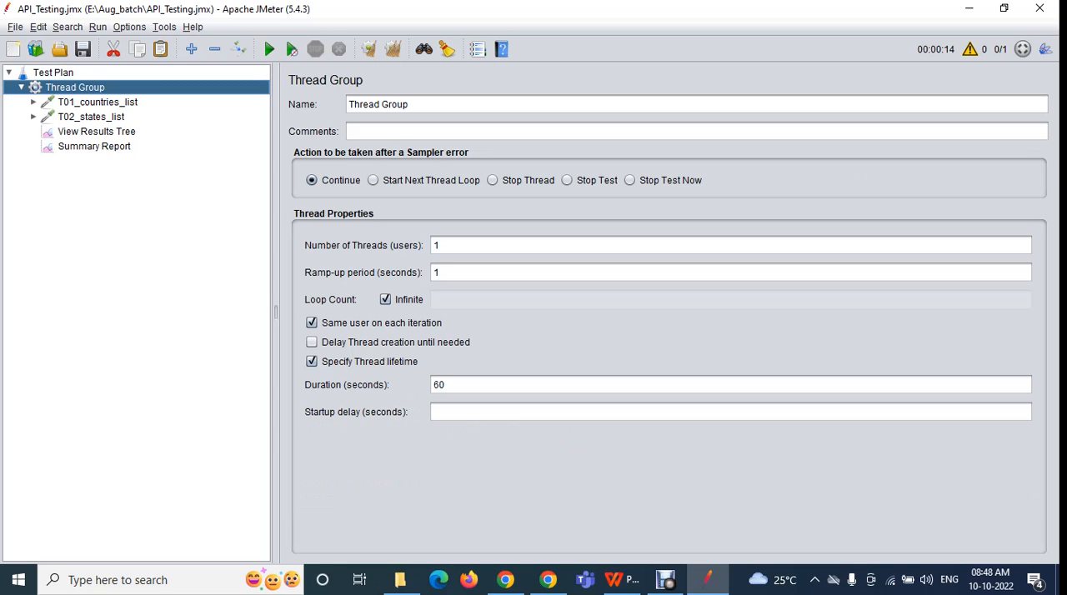
{"action": "left_click", "coordinate": [53, 72]}
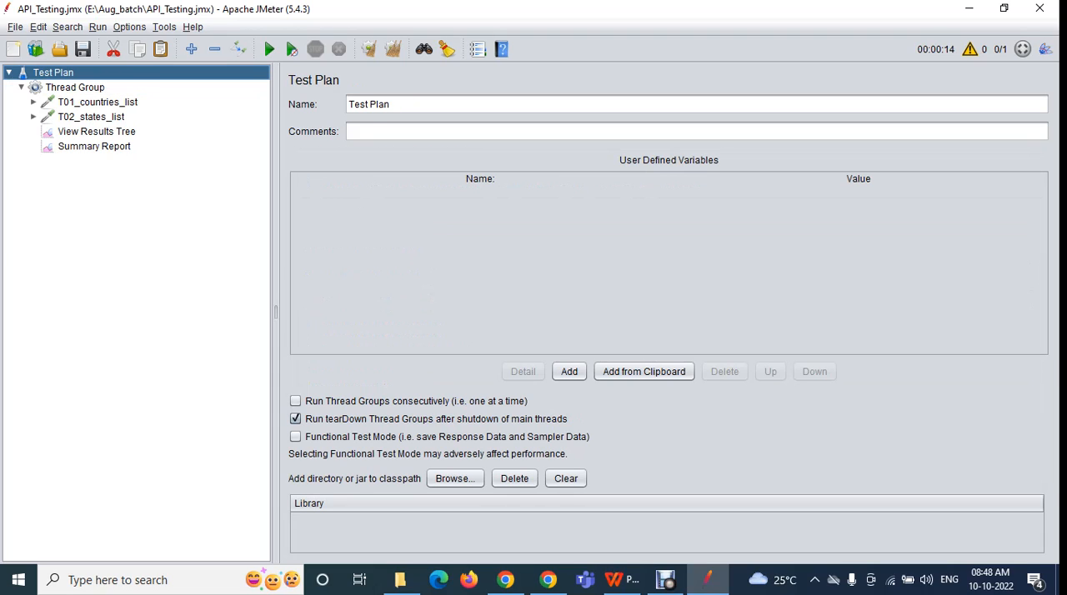
Collapse the whole test plan tree and expand all of its elements with Expand All
{"action": "left_click", "coordinate": [129, 27]}
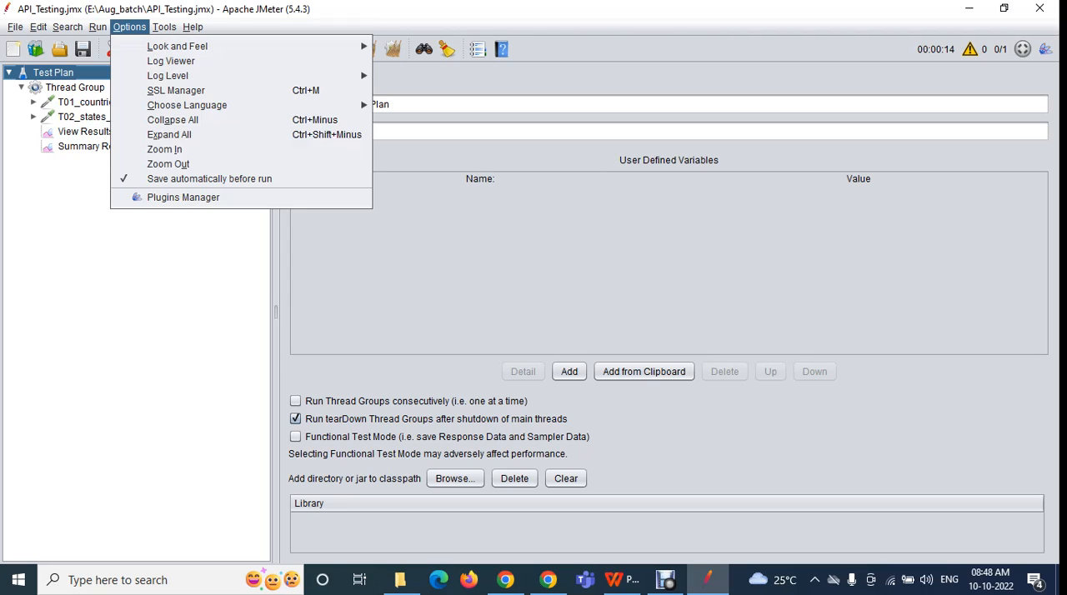
{"action": "left_click", "coordinate": [172, 119]}
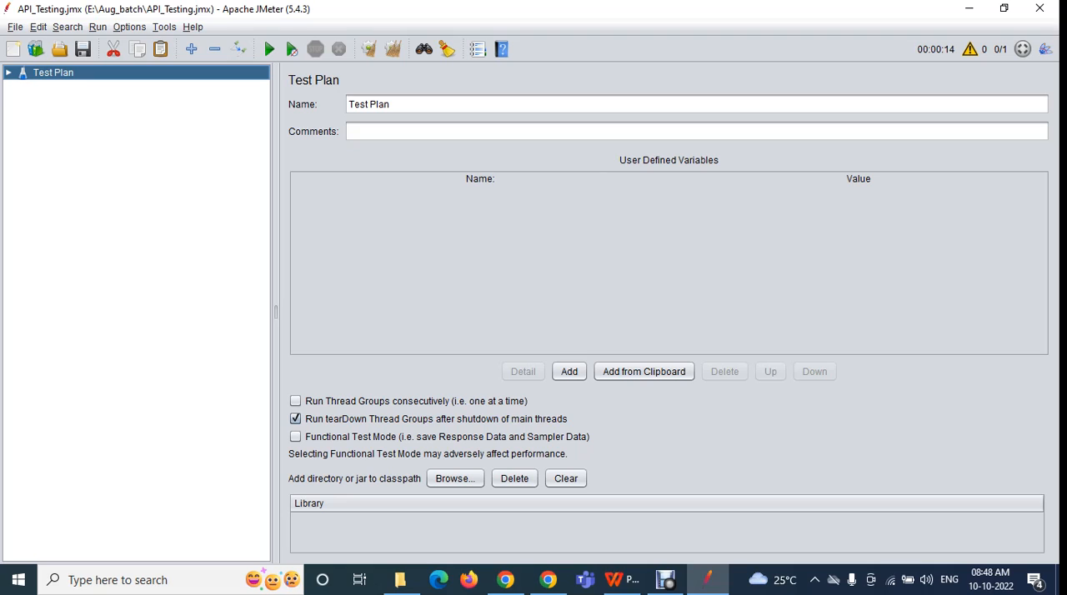
{"action": "left_click", "coordinate": [129, 27]}
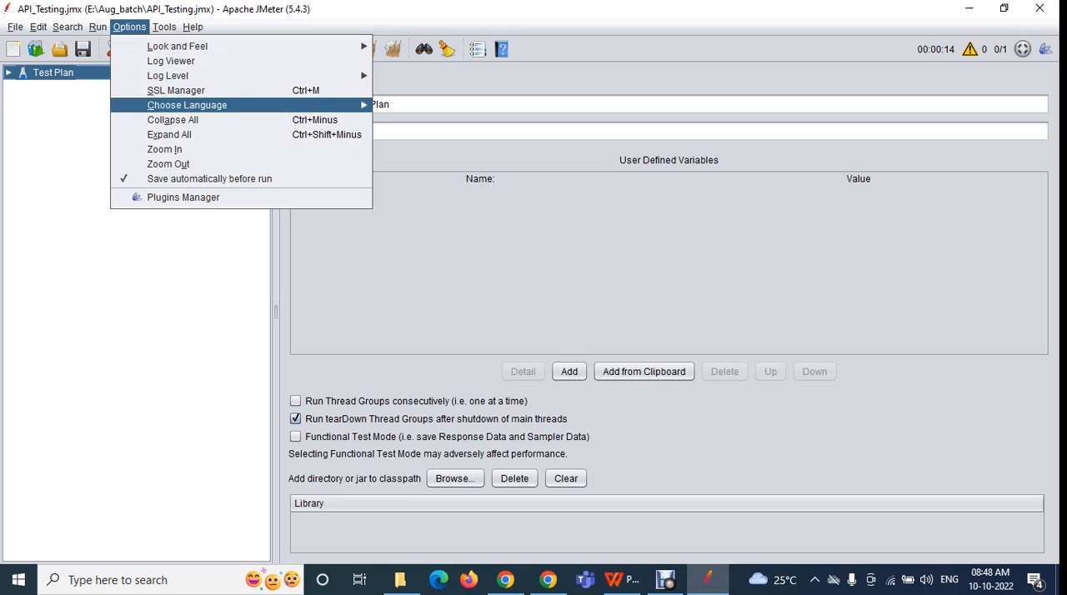
{"action": "left_click", "coordinate": [146, 136]}
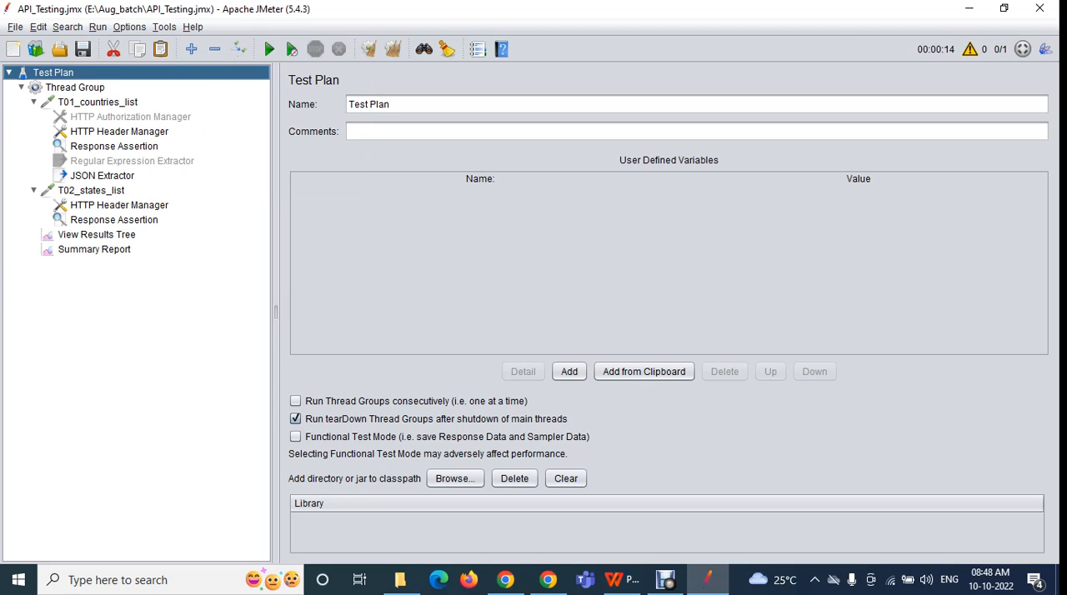
Repeat Collapse All and Expand All on the test plan tree twice, leaving every element expanded
{"action": "left_click", "coordinate": [129, 27]}
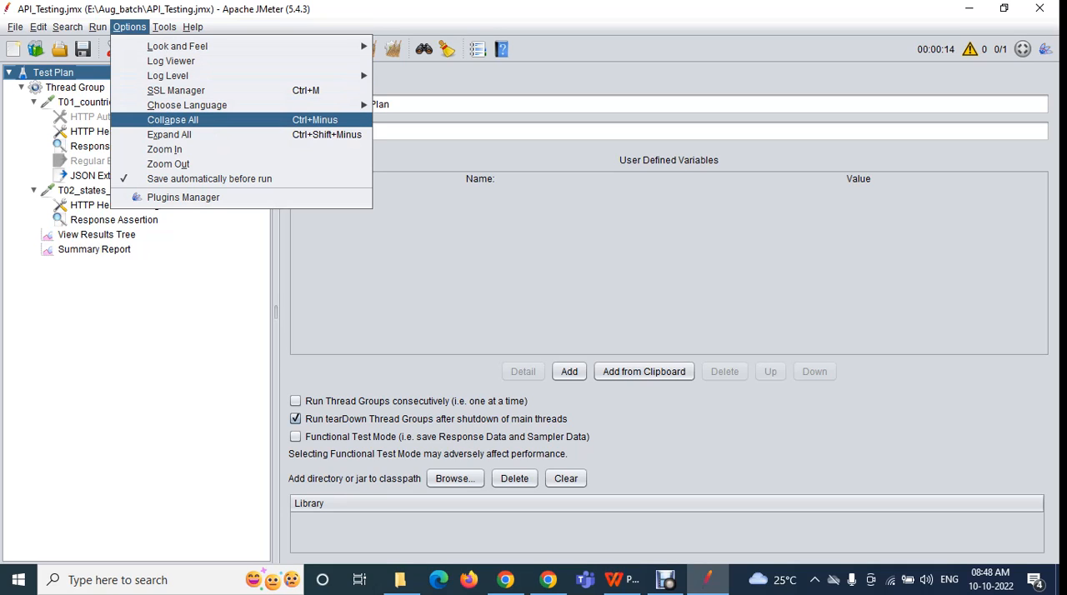
{"action": "left_click", "coordinate": [172, 119]}
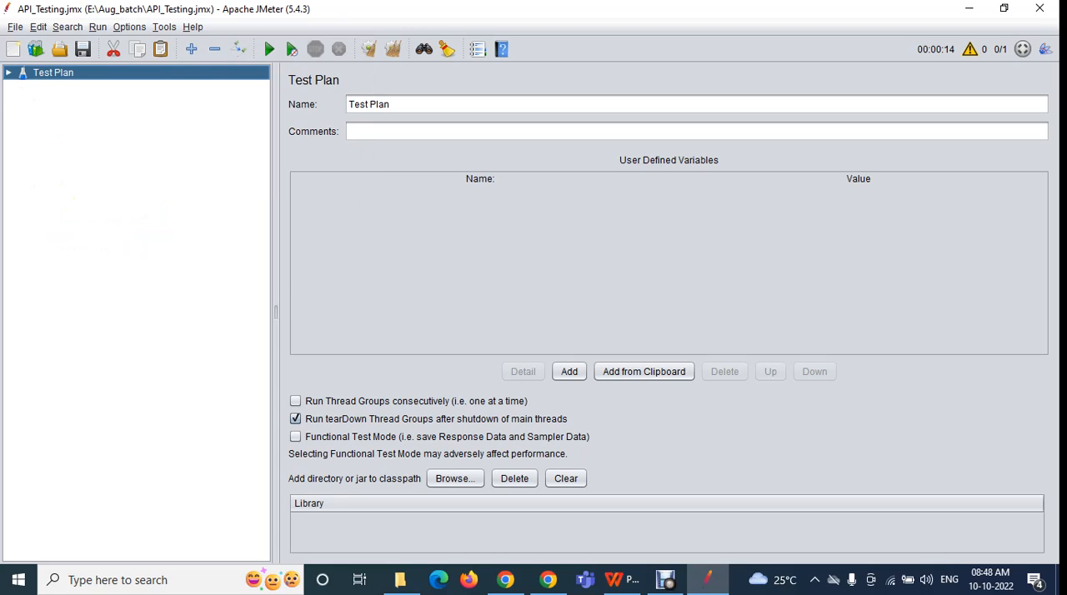
{"action": "left_click", "coordinate": [129, 27]}
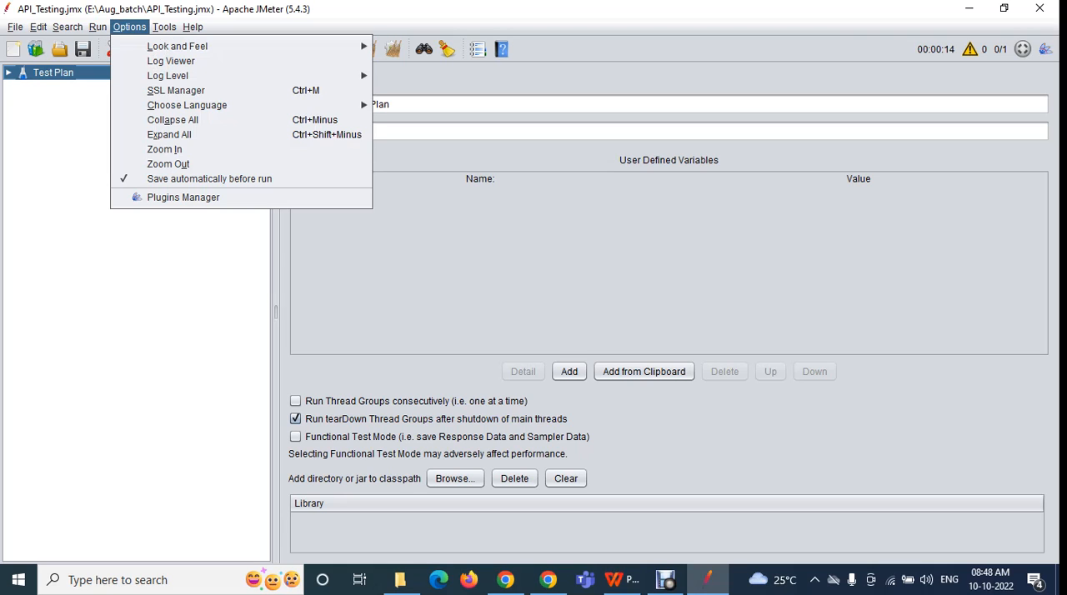
{"action": "left_click", "coordinate": [169, 135]}
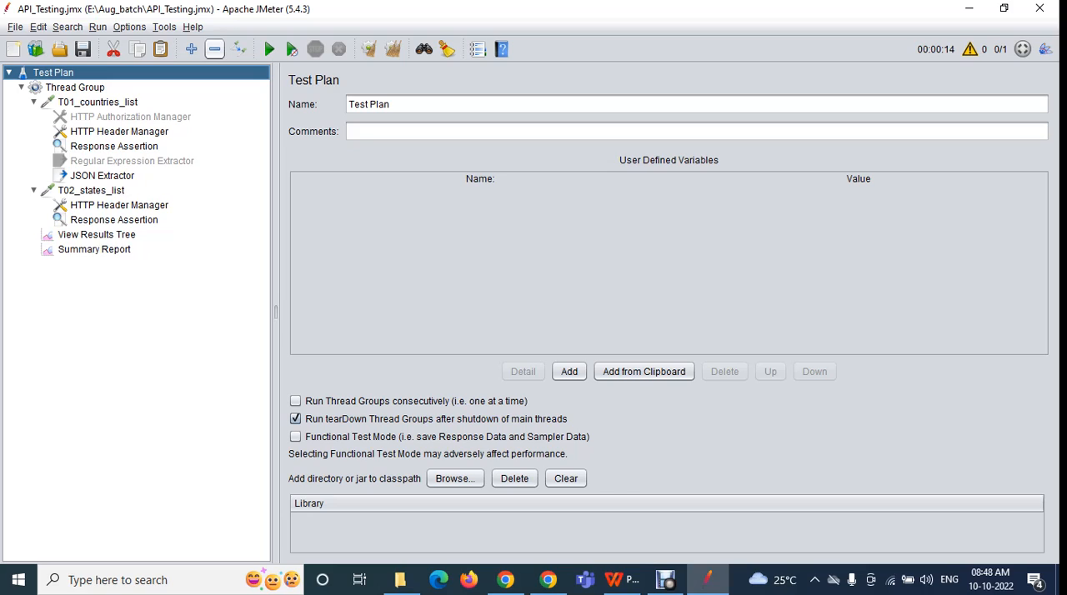
{"action": "left_click", "coordinate": [214, 50]}
{"action": "left_click", "coordinate": [190, 50]}
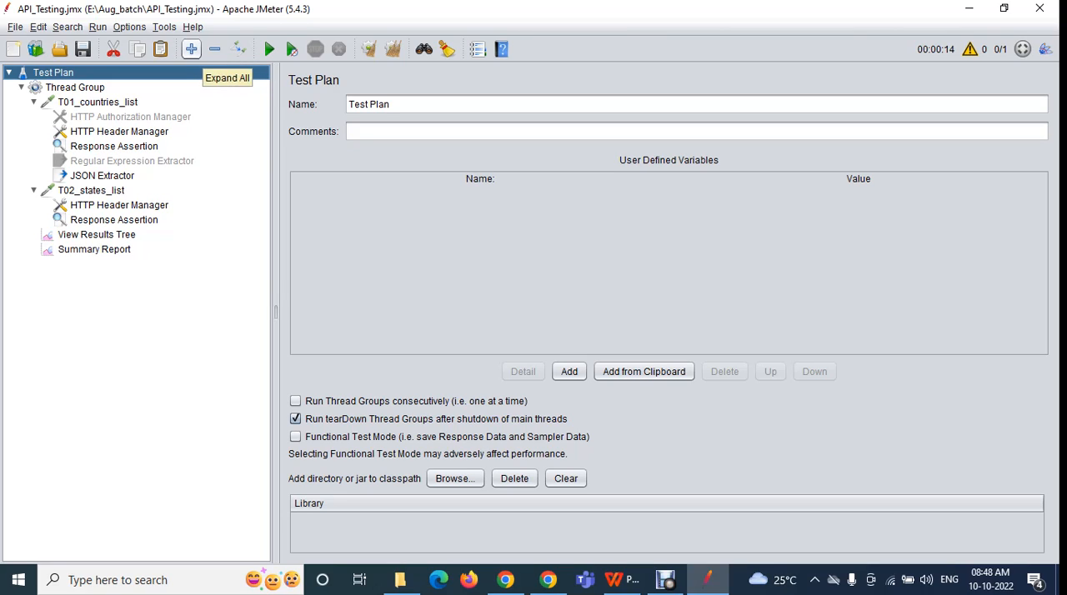
Enlarge the whole JMeter interface by applying Zoom In several times
{"action": "left_click", "coordinate": [129, 27]}
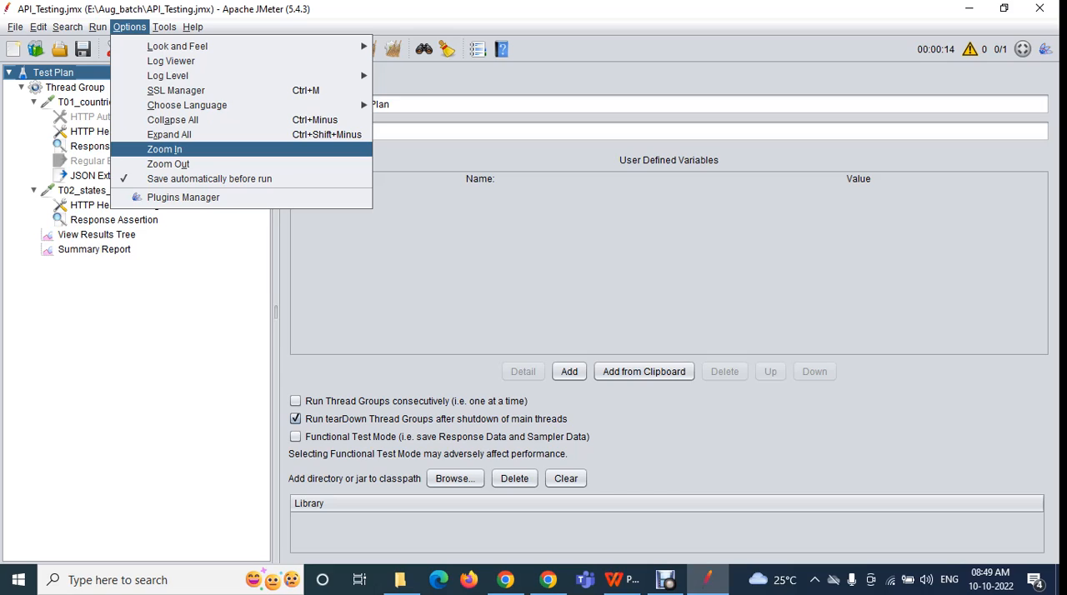
{"action": "left_click", "coordinate": [165, 149]}
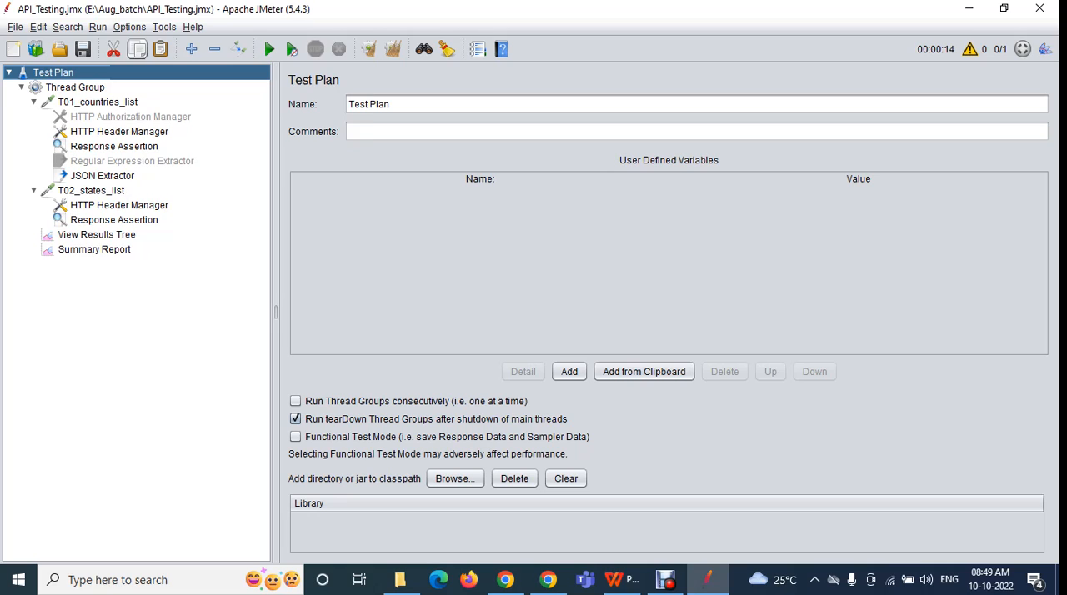
{"action": "left_click", "coordinate": [129, 27]}
{"action": "left_click", "coordinate": [165, 149]}
{"action": "left_click", "coordinate": [130, 27]}
{"action": "left_click", "coordinate": [158, 162]}
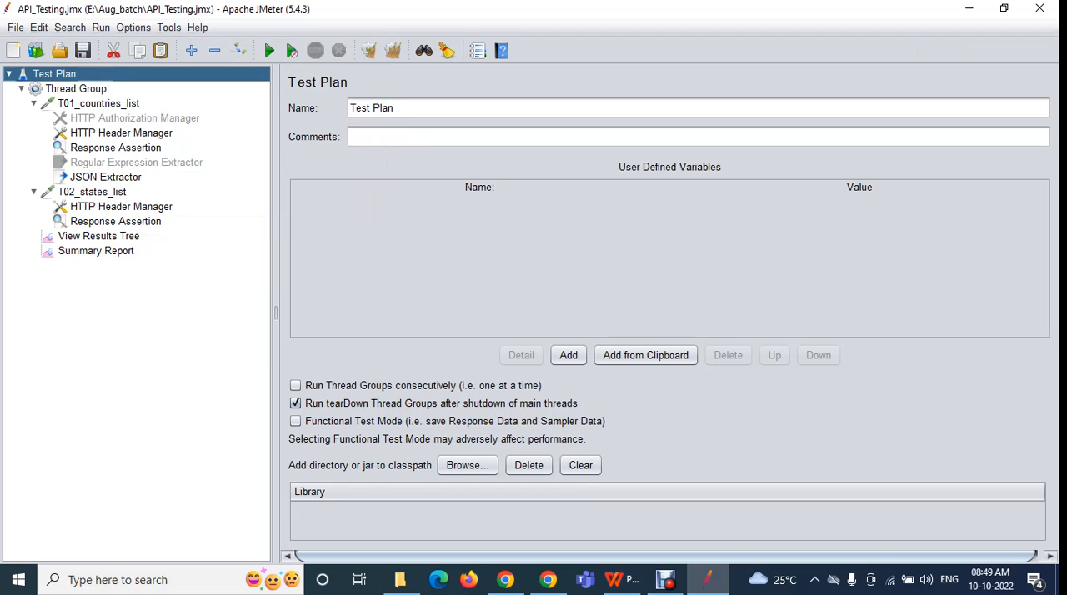
{"action": "left_click", "coordinate": [146, 26]}
{"action": "left_click", "coordinate": [167, 175]}
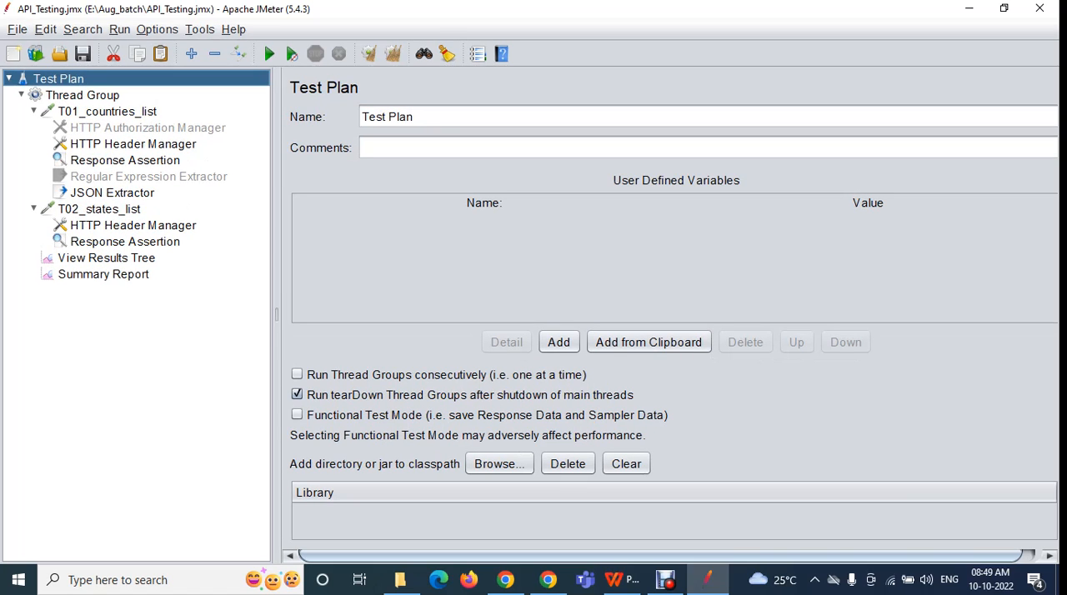
Reduce the enlarged interface step by step with repeated Zoom Out
{"action": "left_click", "coordinate": [156, 30]}
{"action": "left_click", "coordinate": [167, 209]}
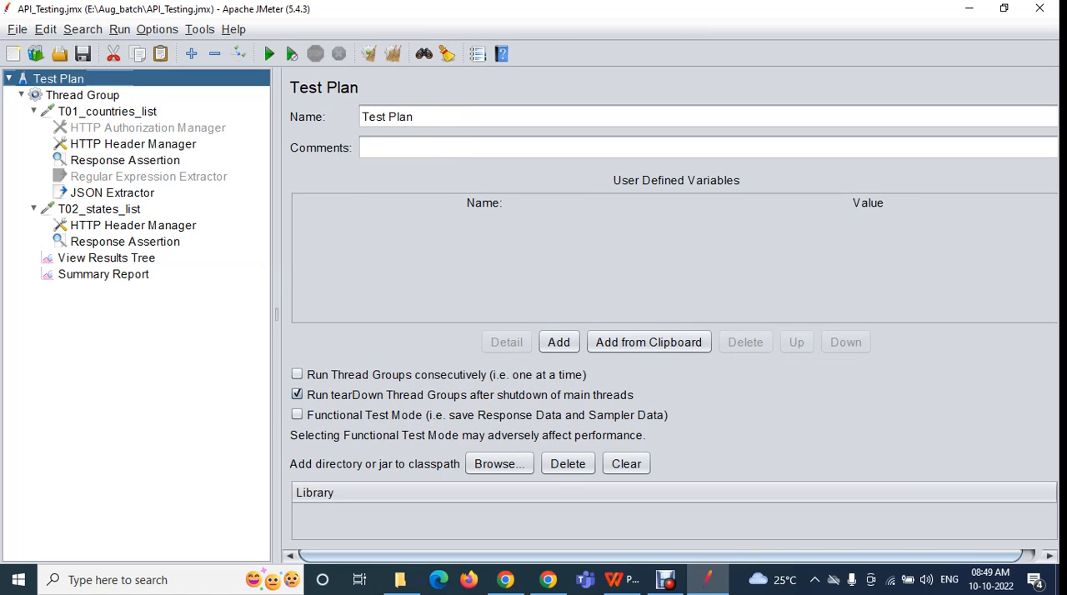
{"action": "left_click", "coordinate": [146, 28]}
{"action": "left_click", "coordinate": [167, 190]}
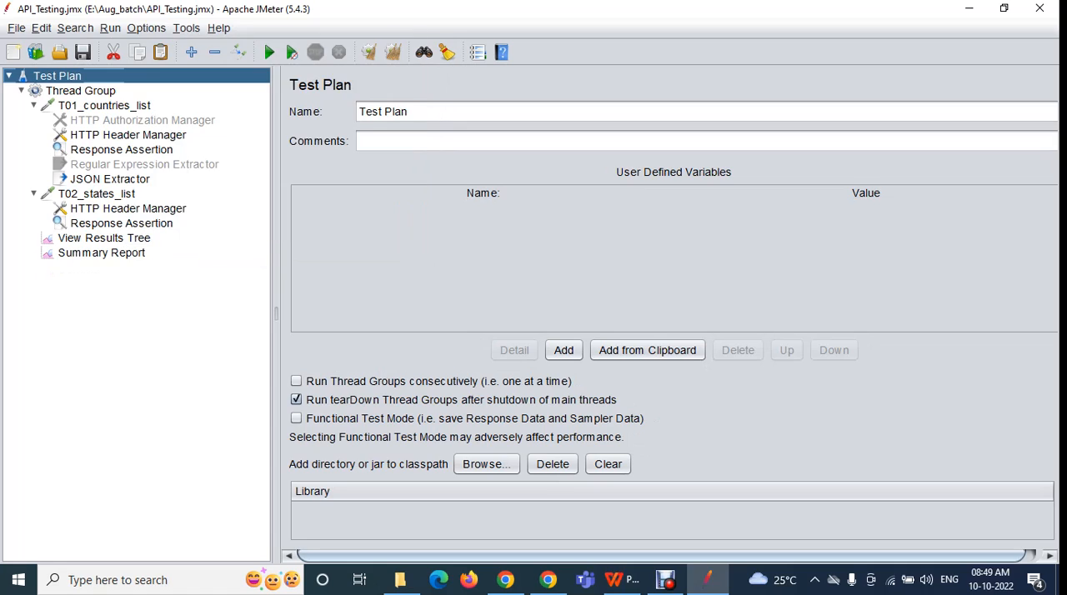
{"action": "left_click", "coordinate": [133, 27]}
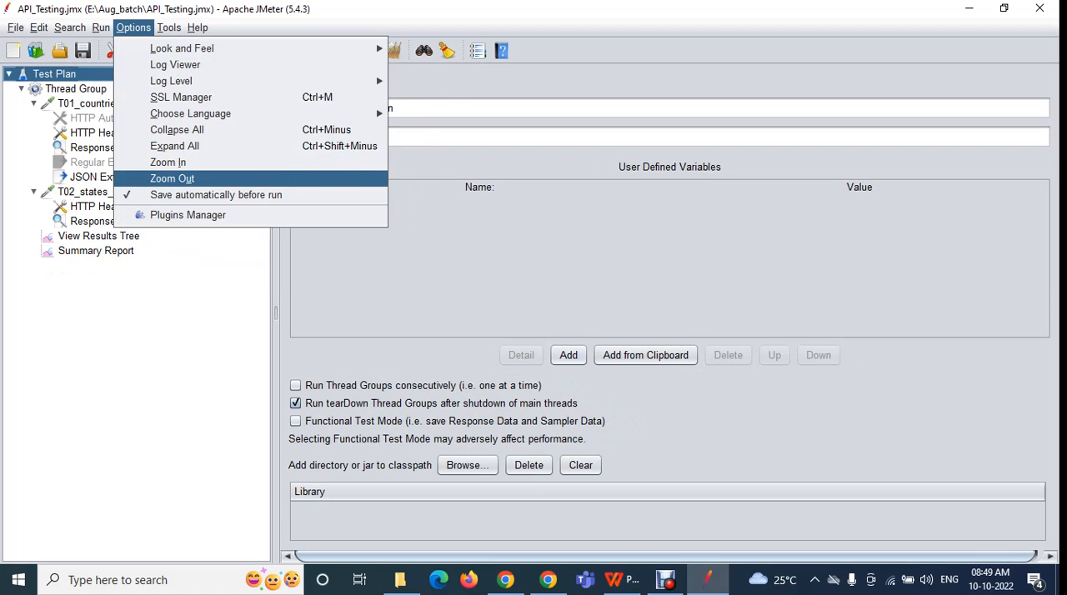
{"action": "left_click", "coordinate": [173, 178]}
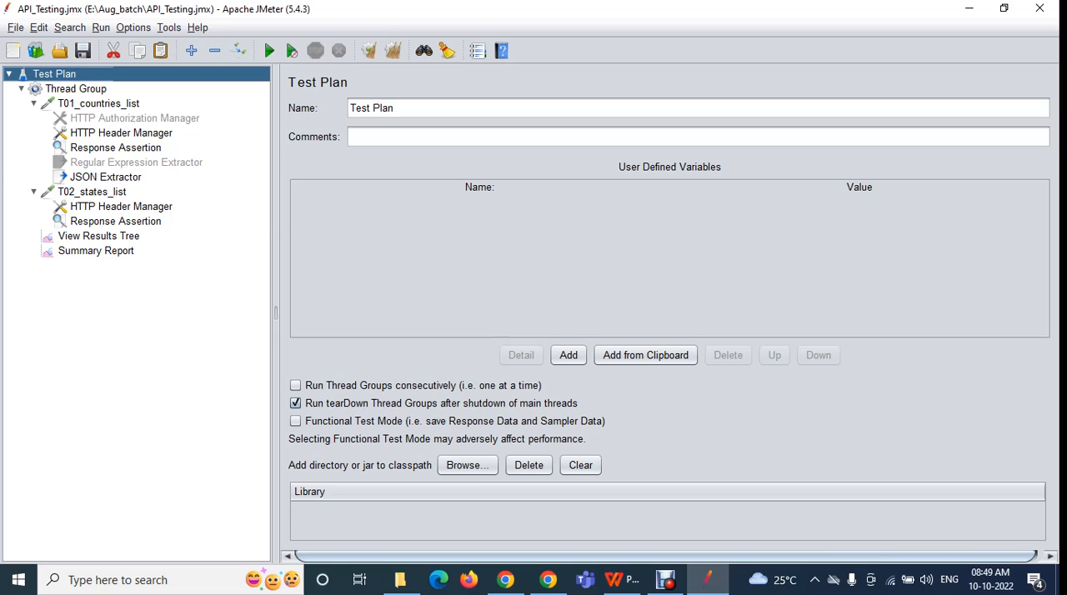
{"action": "left_click", "coordinate": [134, 28]}
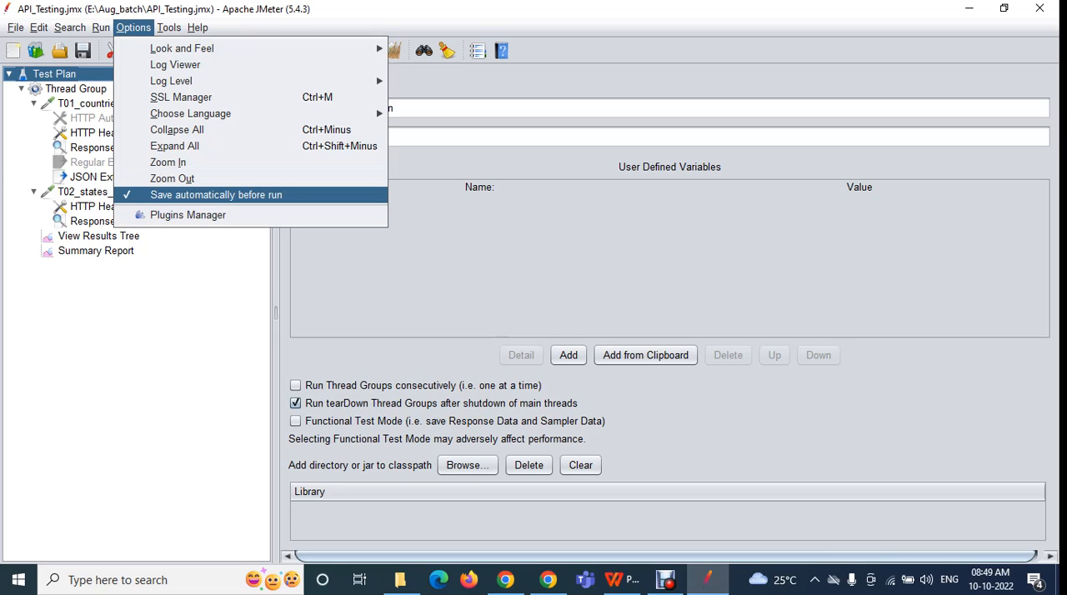
{"action": "key", "text": "Escape"}
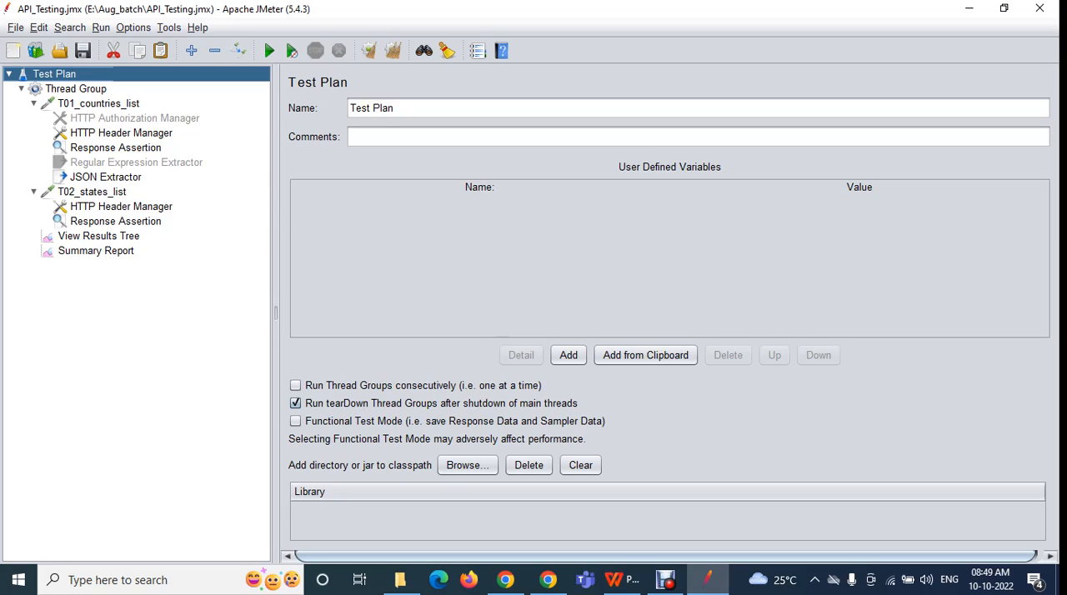
Browse the list of available functions in the Function Helper dialog and close it without choosing one
{"action": "left_click", "coordinate": [133, 28]}
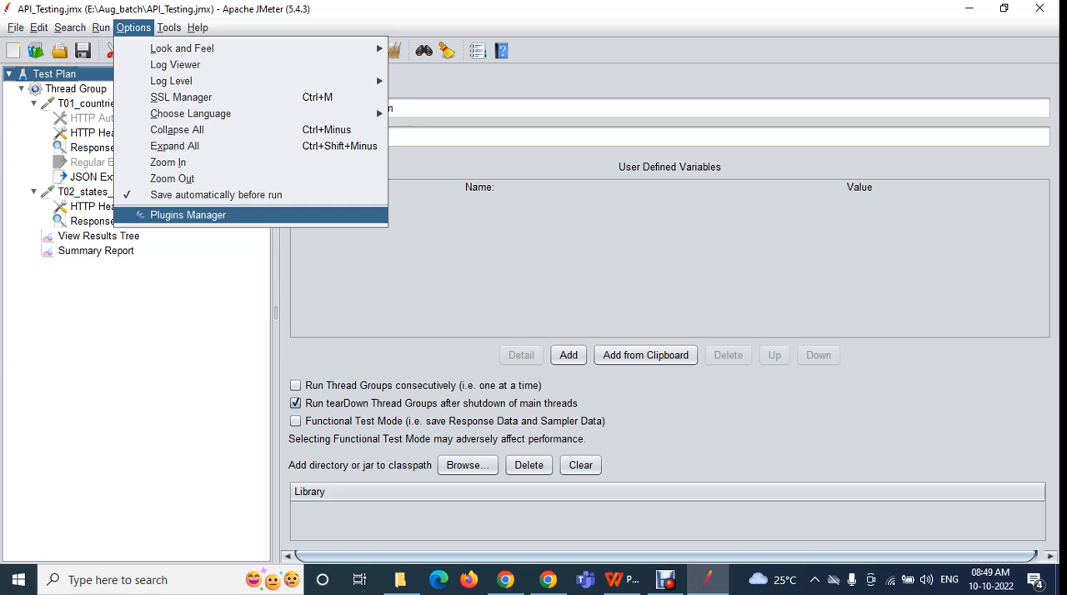
{"action": "mouse_move", "coordinate": [170, 27]}
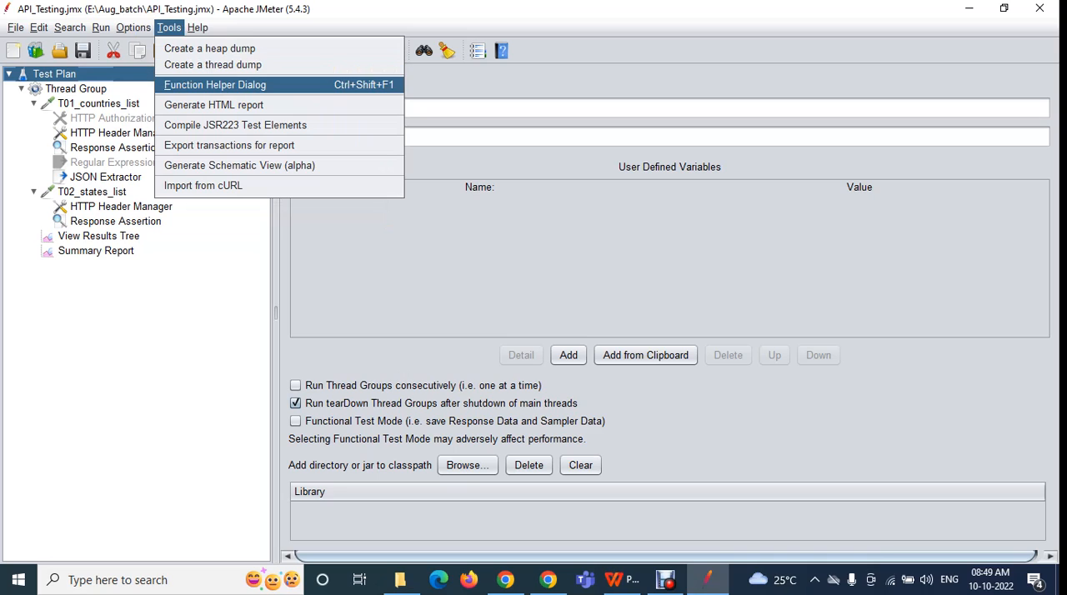
{"action": "left_click", "coordinate": [215, 85]}
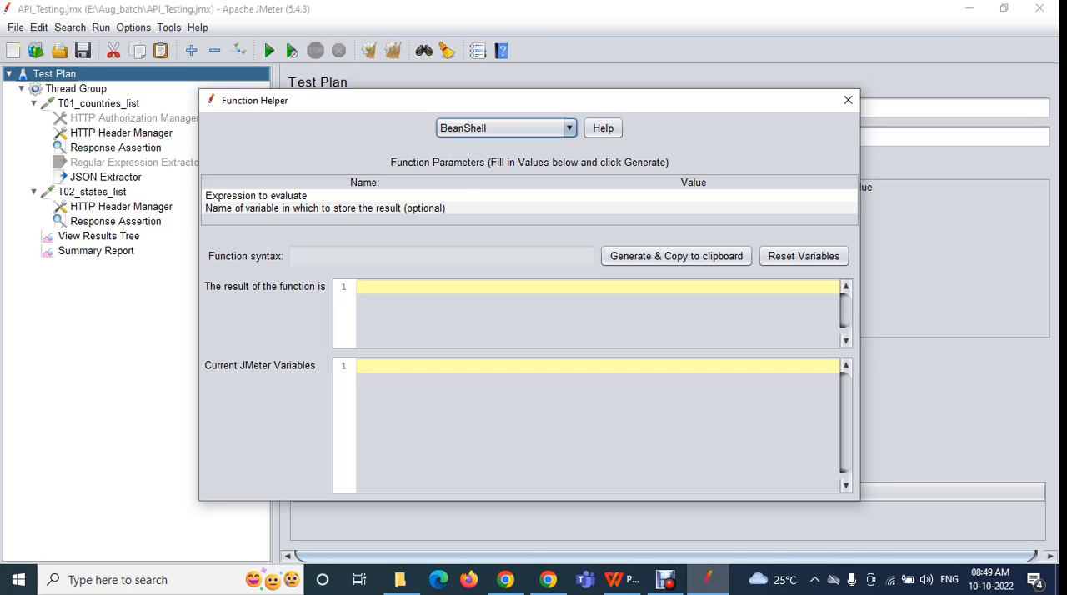
{"action": "left_click", "coordinate": [505, 128]}
{"action": "scroll", "coordinate": [500, 265], "scroll_direction": "down", "scroll_amount": 8}
{"action": "scroll", "coordinate": [500, 265], "scroll_direction": "up", "scroll_amount": 4}
{"action": "scroll", "coordinate": [500, 215], "scroll_direction": "up", "scroll_amount": 4}
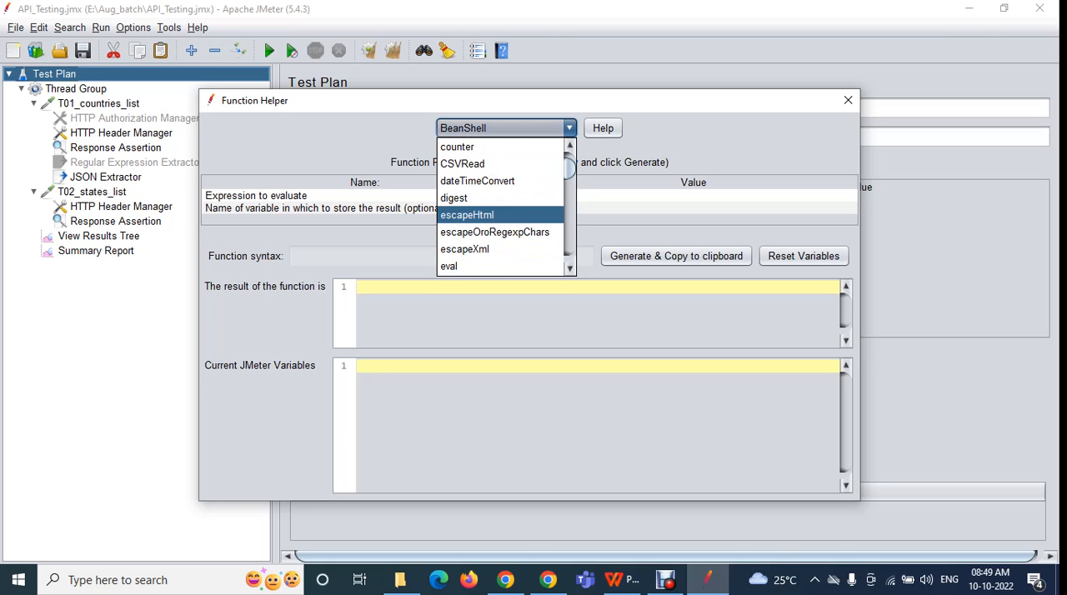
{"action": "left_click", "coordinate": [848, 100]}
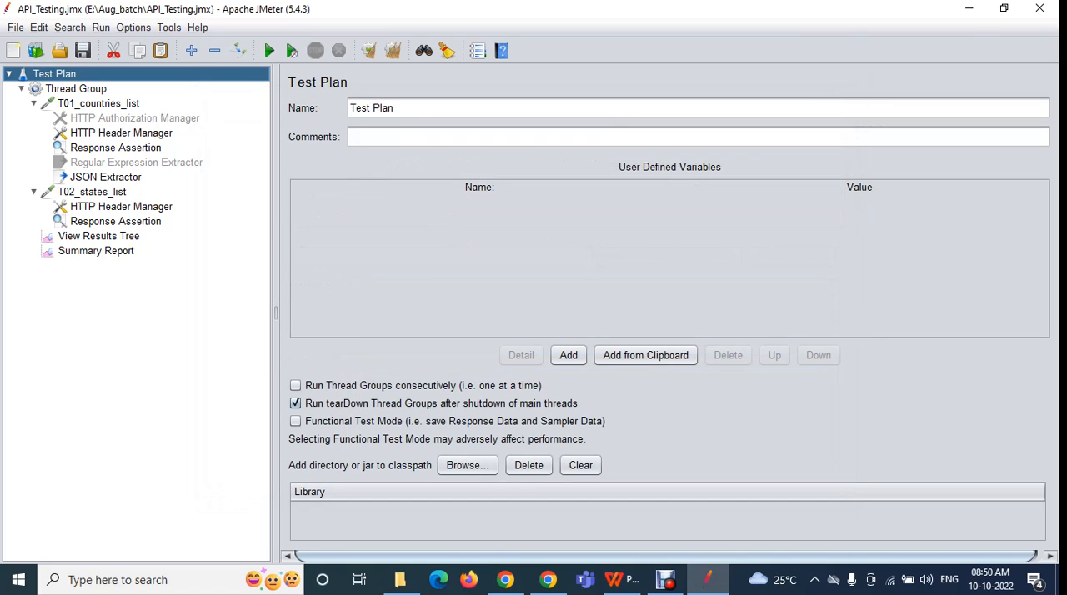
Reopen the Function Helper to view its BeanShell parameters, close it, and bring up the Tools commands again
{"action": "left_click", "coordinate": [169, 27]}
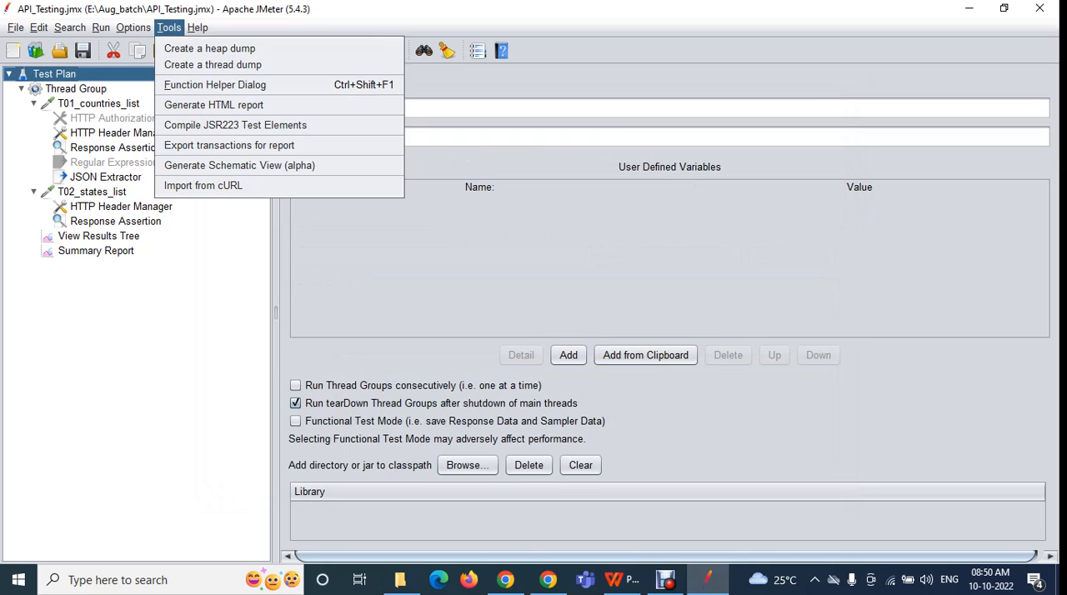
{"action": "left_click", "coordinate": [215, 84]}
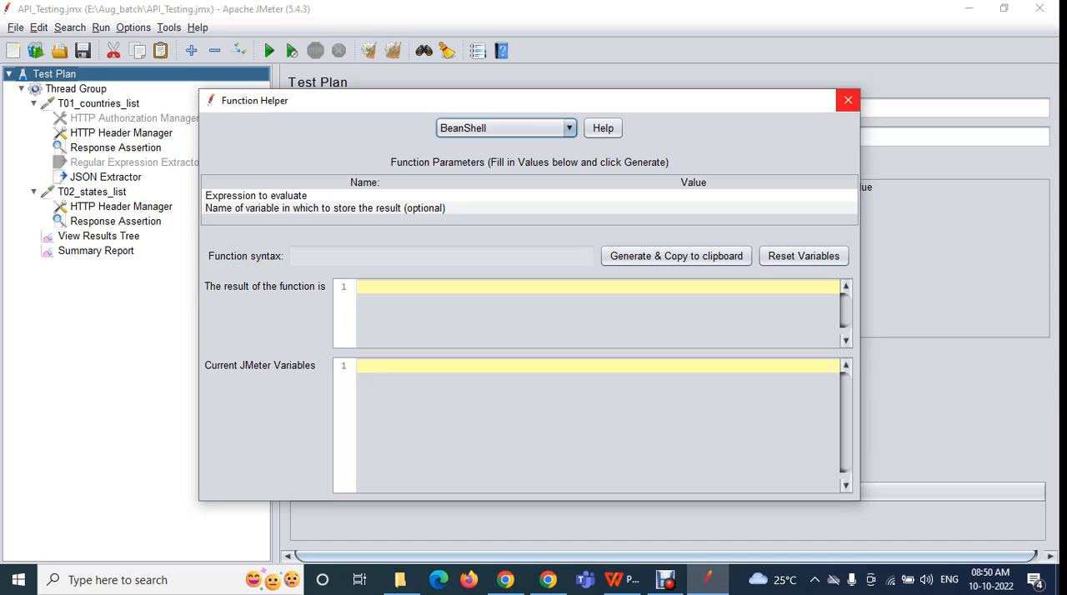
{"action": "left_click", "coordinate": [848, 100]}
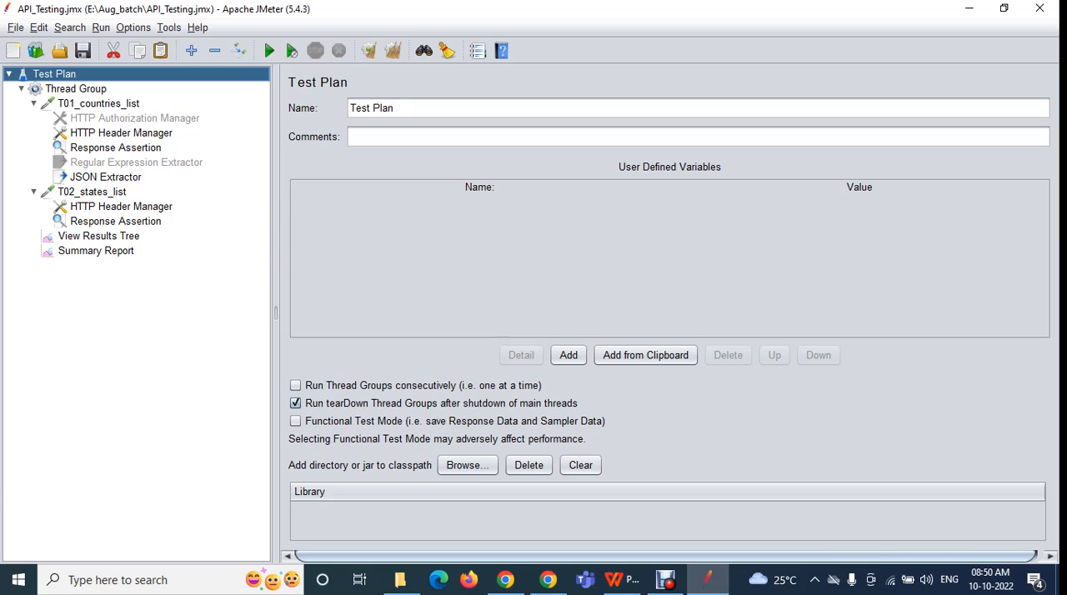
{"action": "left_click", "coordinate": [169, 27]}
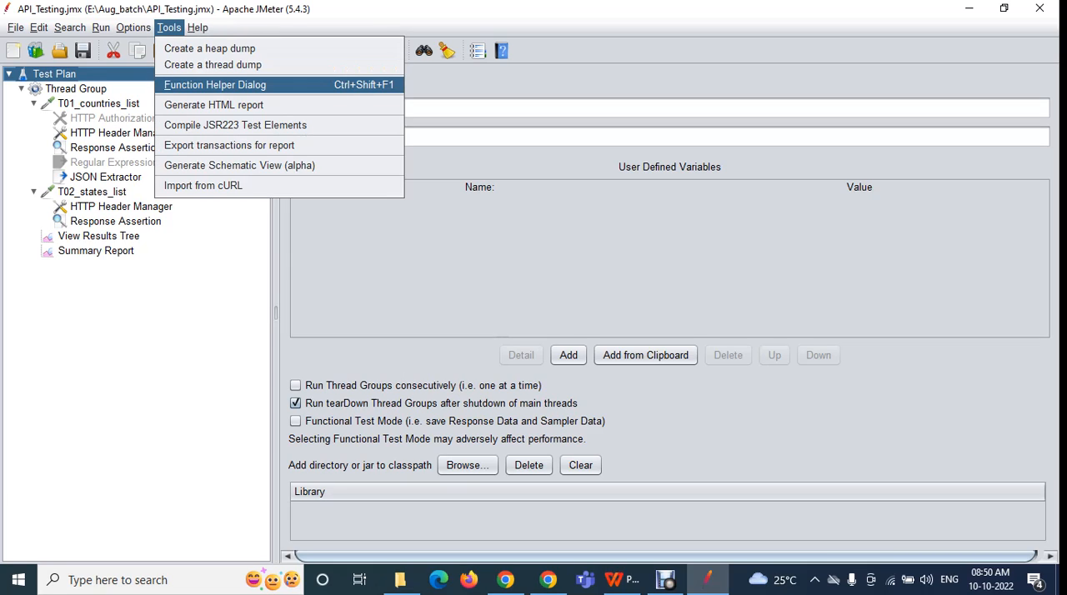
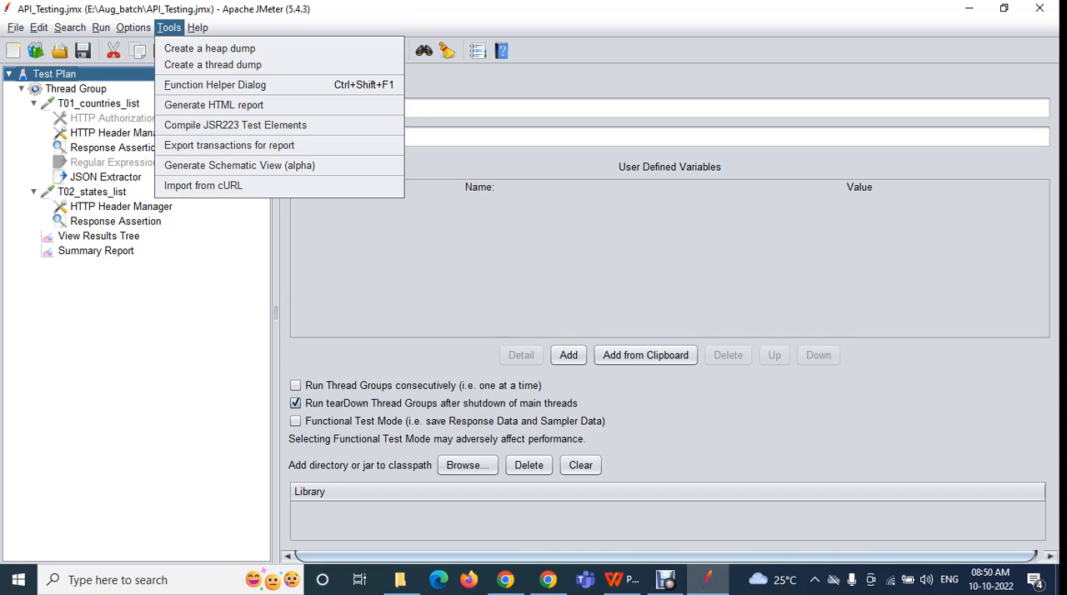
Check the Google Meet call in Chrome, return to JMeter and review its Tools commands, including Import from cURL
{"action": "left_click", "coordinate": [506, 580]}
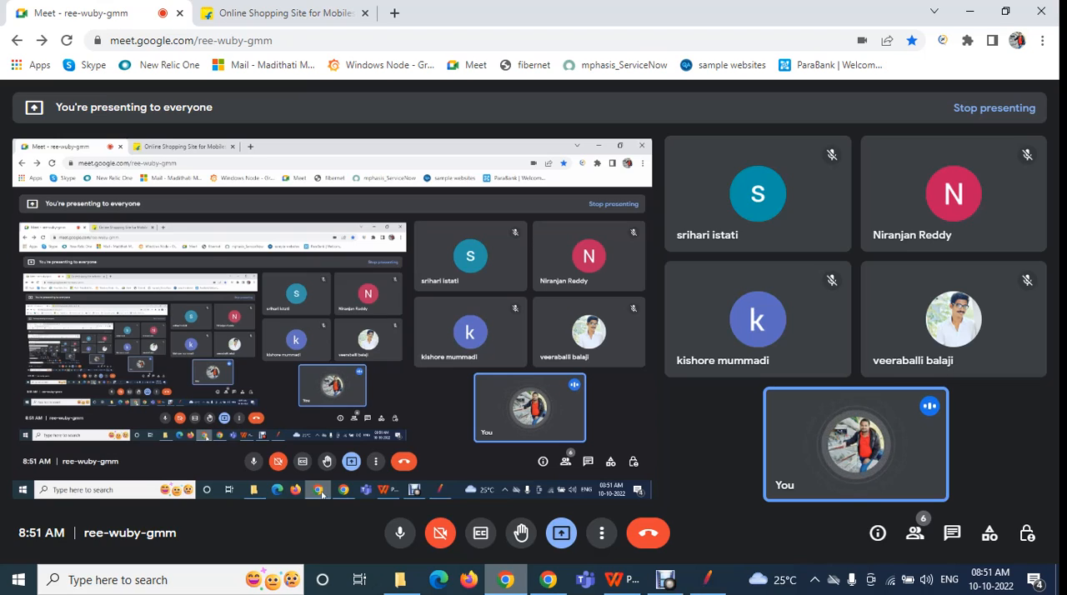
{"action": "left_click", "coordinate": [706, 580]}
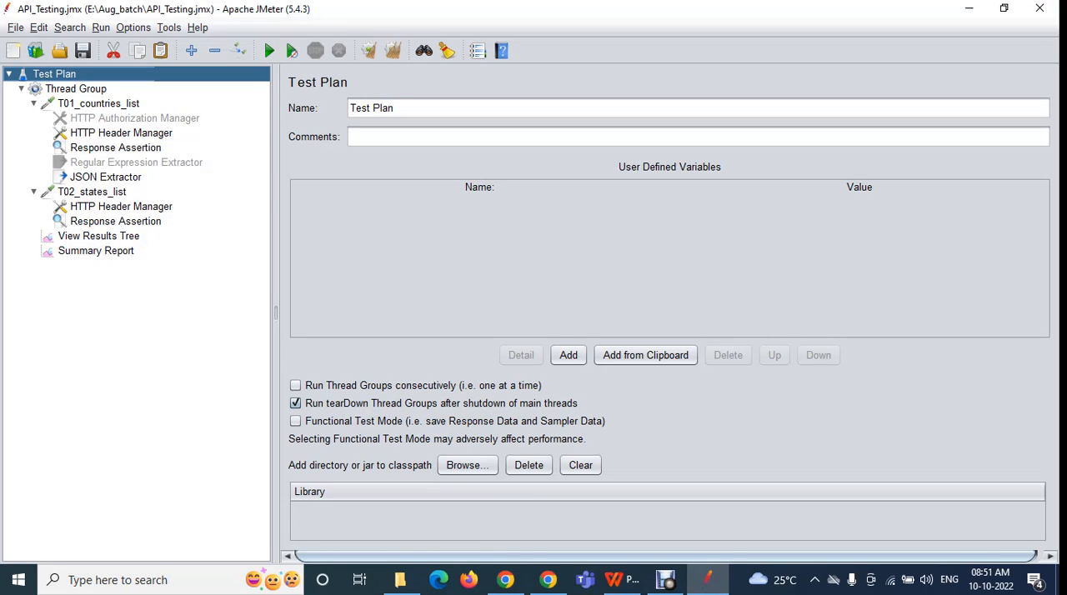
{"action": "left_click", "coordinate": [168, 28]}
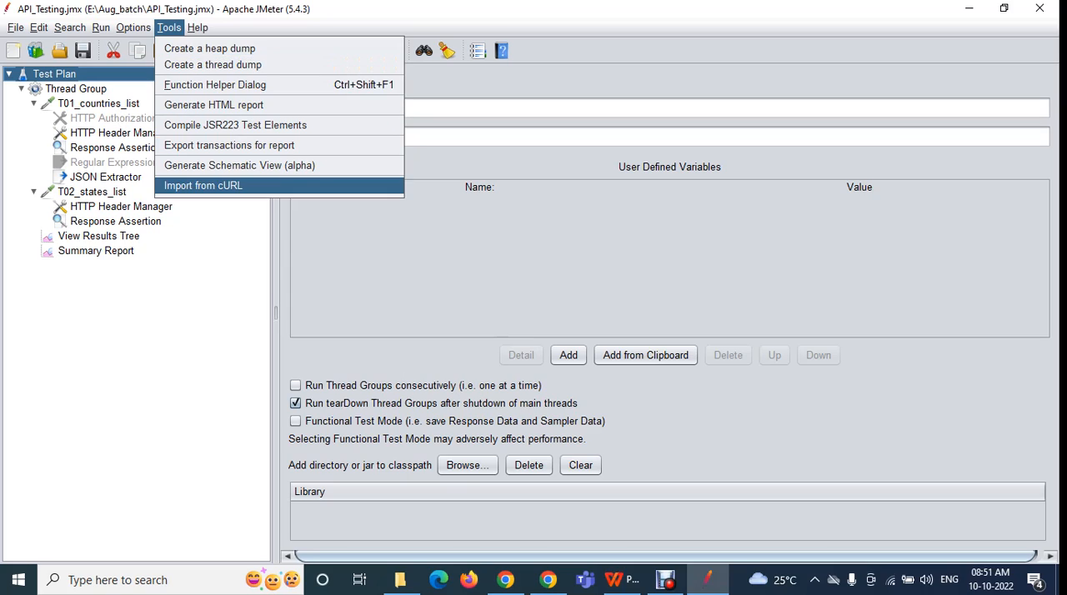
Launch JMeter's online Help for the Test Plan element in Edge, reload the page address, and return to JMeter
{"action": "mouse_move", "coordinate": [197, 27]}
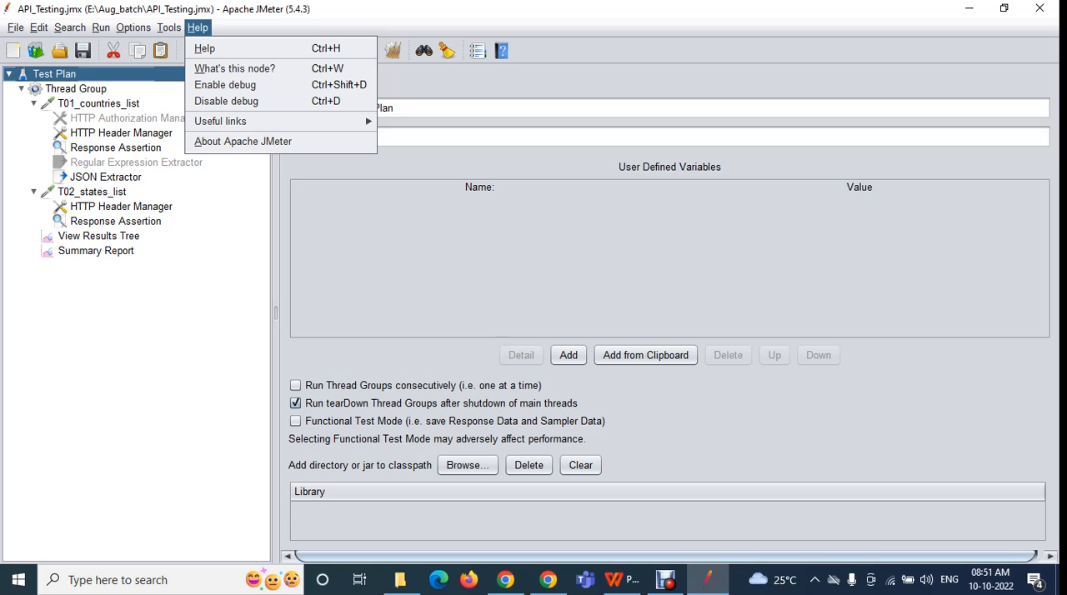
{"action": "left_click", "coordinate": [209, 48]}
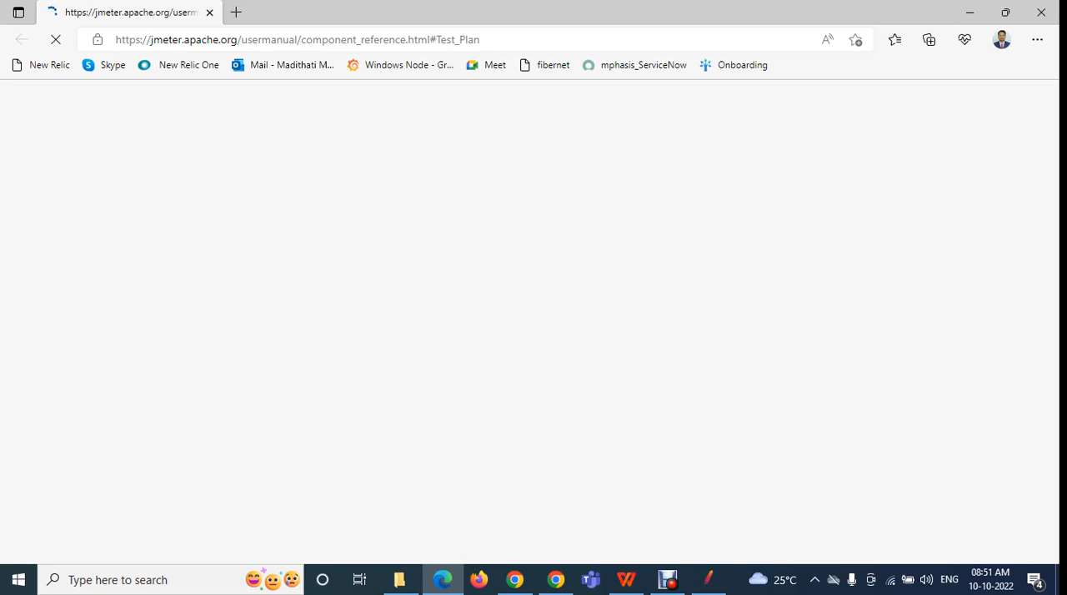
{"action": "left_click_drag", "start_coordinate": [480, 40], "coordinate": [119, 39]}
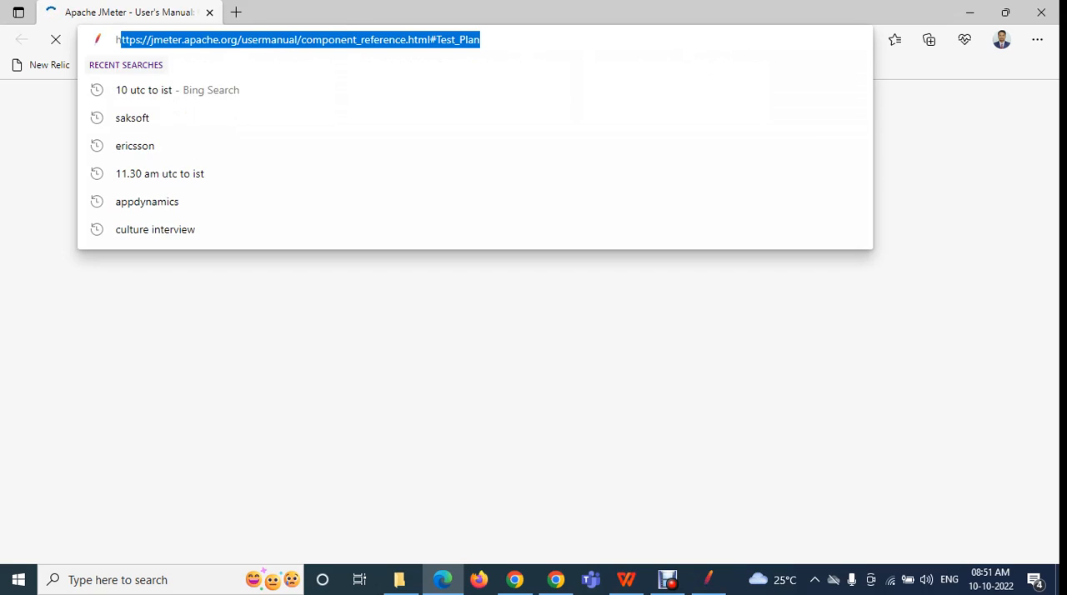
{"action": "key", "text": "Return"}
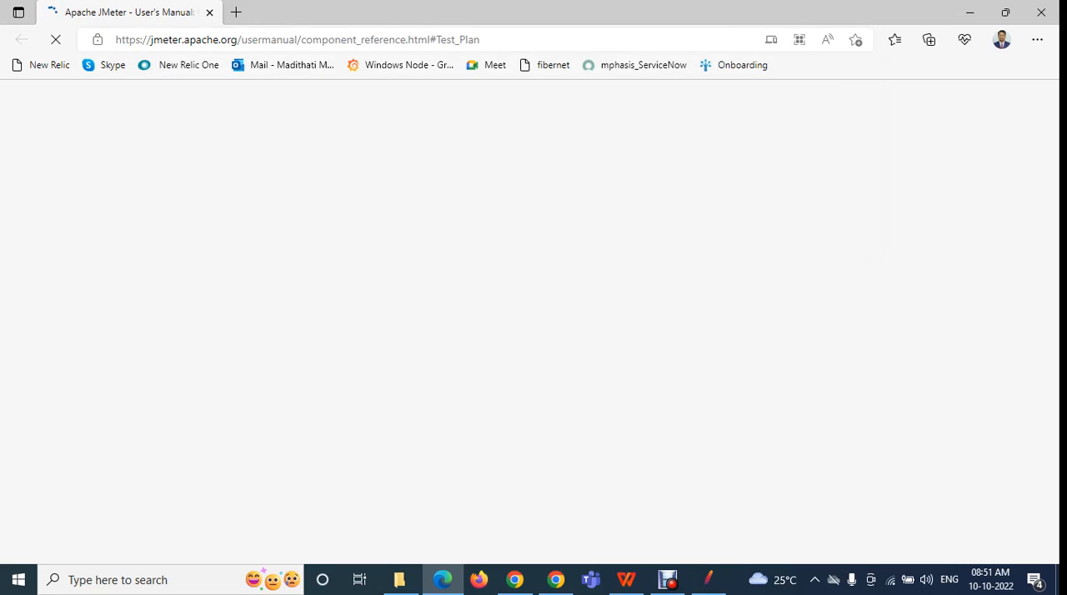
{"action": "left_click", "coordinate": [708, 579]}
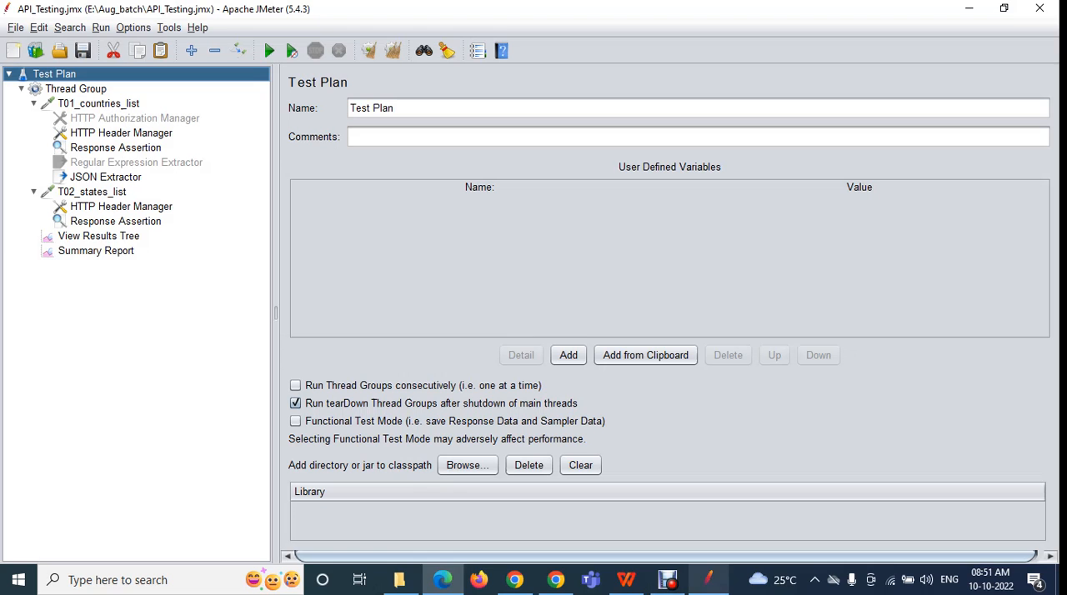
Review the debug and link commands in JMeter's Help, and view and close the About Apache JMeter information
{"action": "left_click", "coordinate": [198, 28]}
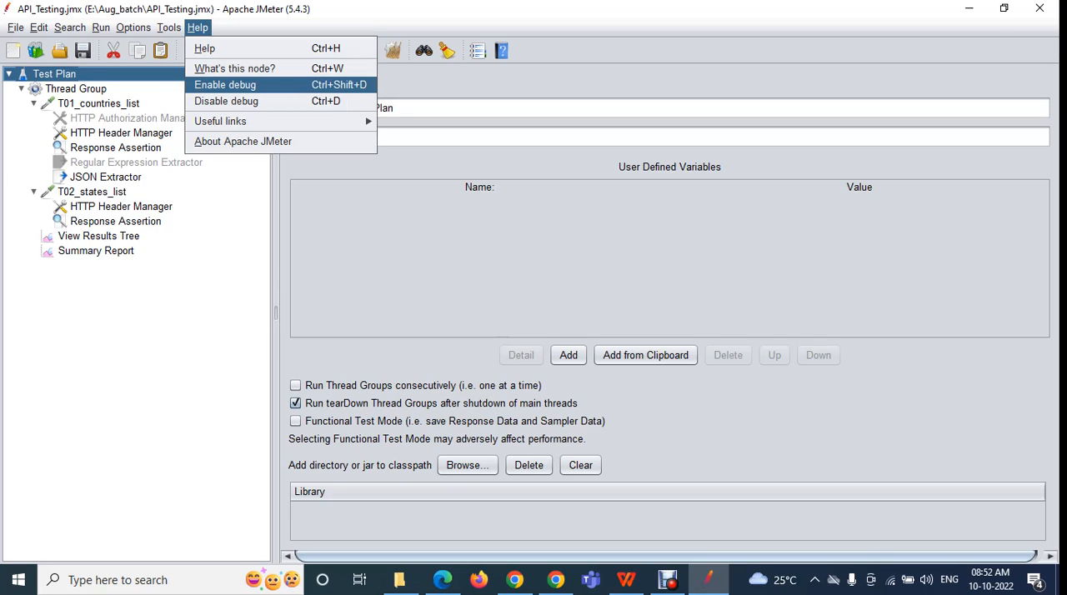
{"action": "mouse_move", "coordinate": [220, 121]}
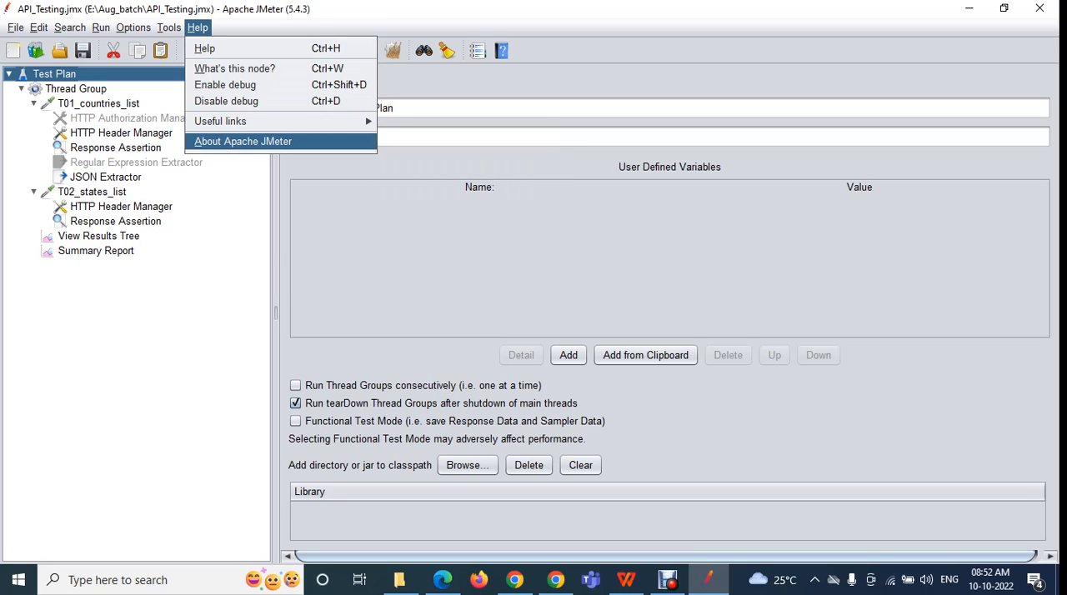
{"action": "left_click", "coordinate": [243, 141]}
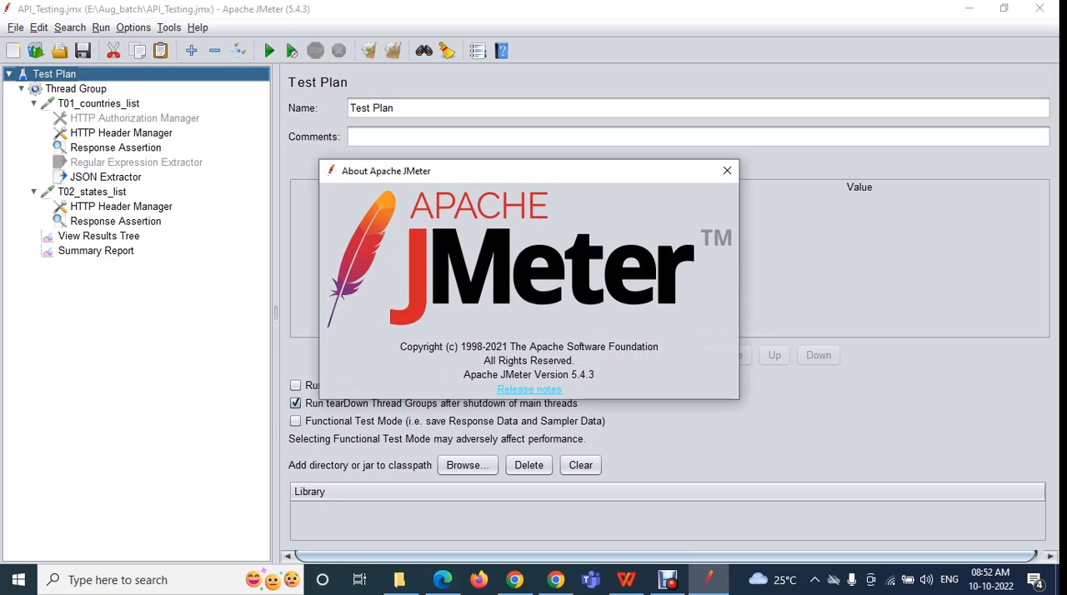
{"action": "left_click", "coordinate": [727, 170]}
{"action": "left_click", "coordinate": [198, 27]}
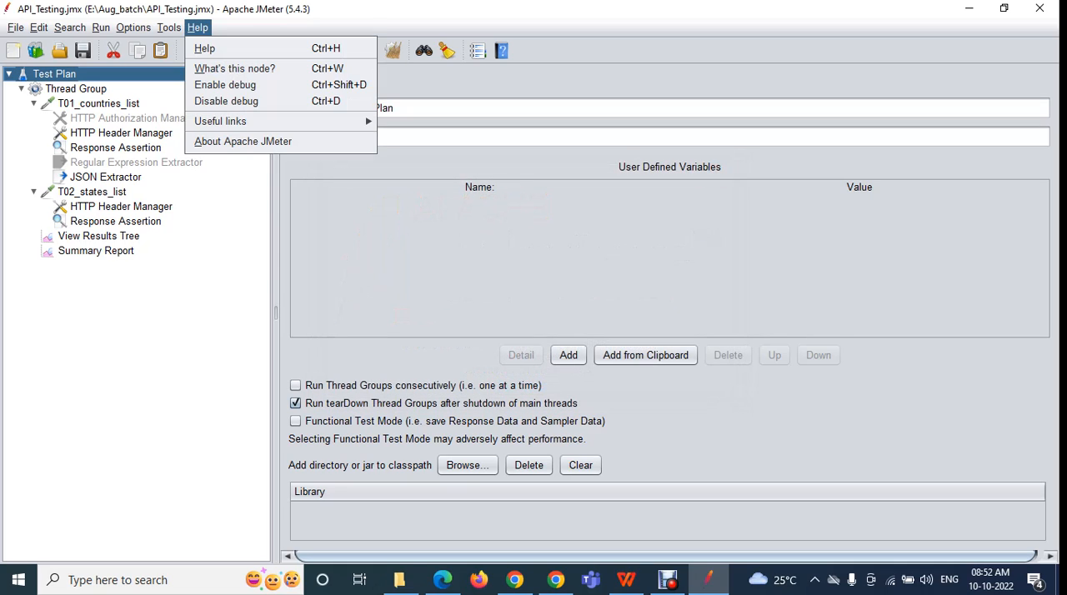
{"action": "left_click", "coordinate": [198, 27]}
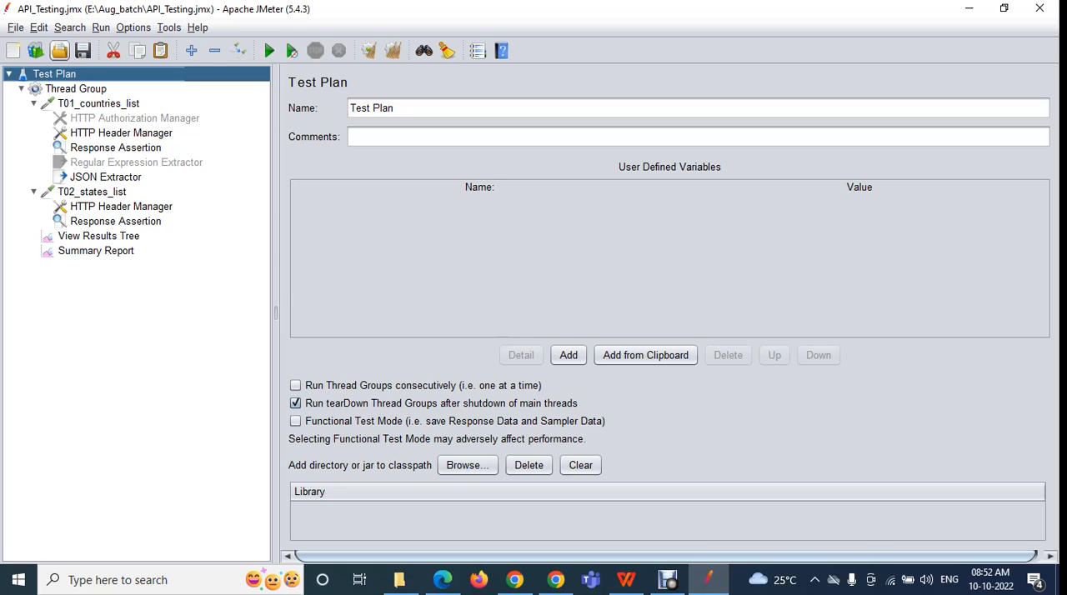
Create a new empty test plan without saving the current one, and view the Templates dialog before closing it
{"action": "left_click", "coordinate": [13, 50]}
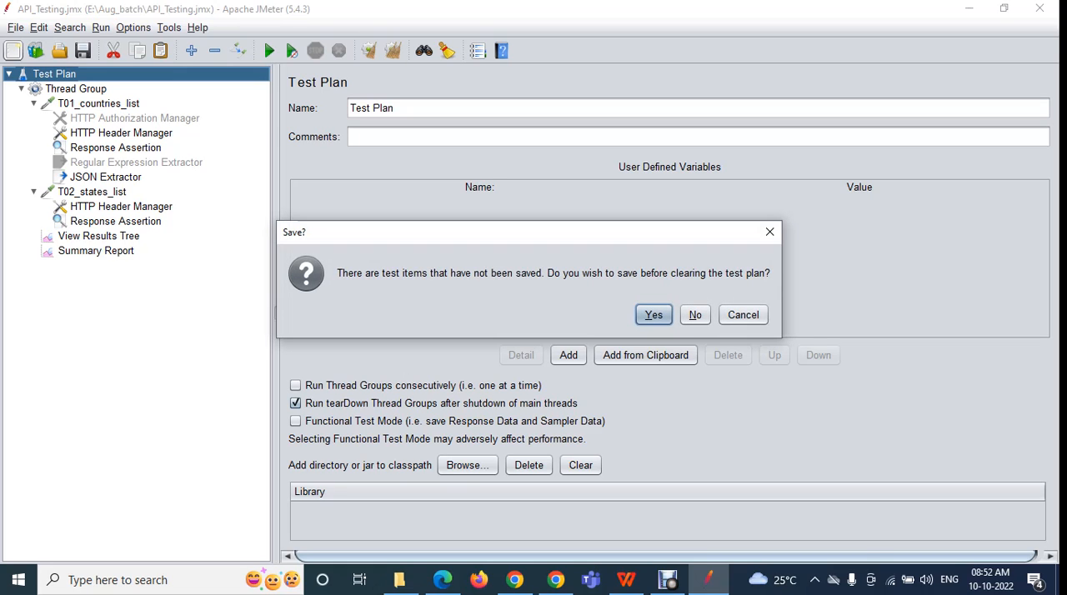
{"action": "left_click", "coordinate": [695, 314]}
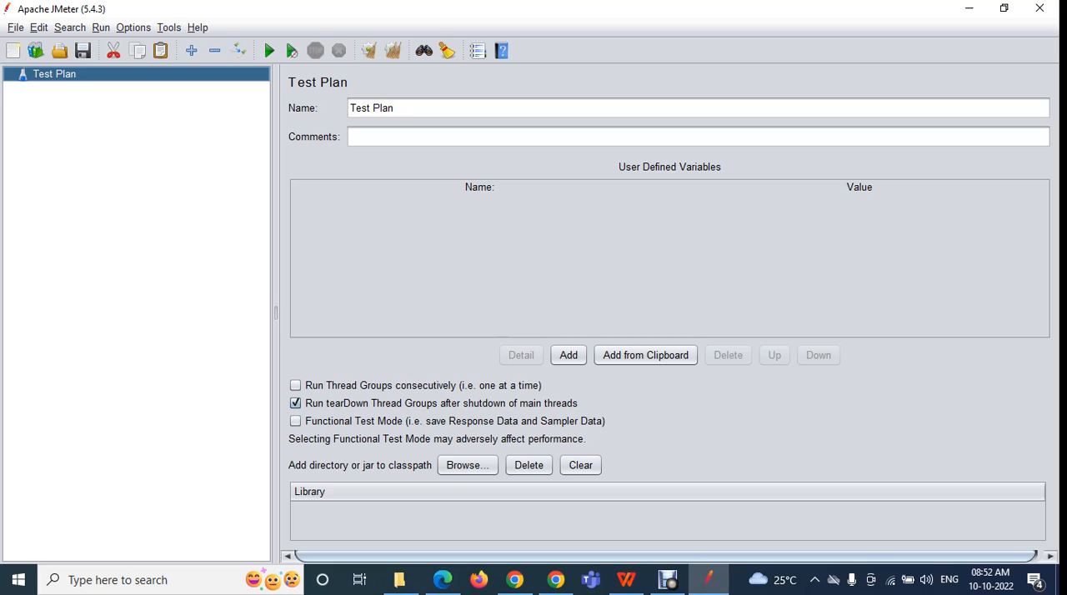
{"action": "left_click", "coordinate": [35, 51]}
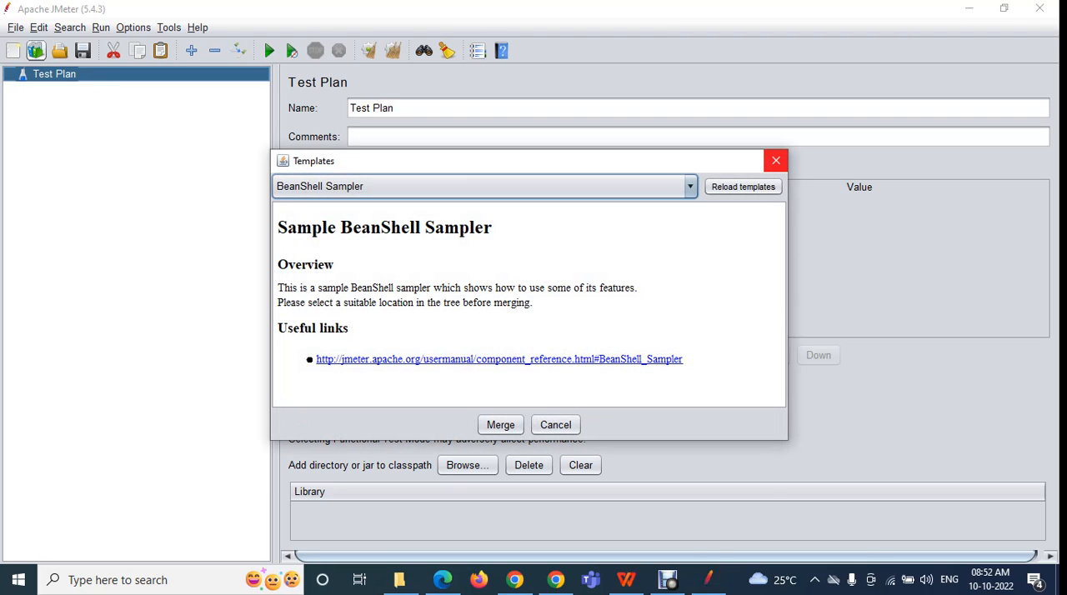
{"action": "left_click", "coordinate": [776, 160]}
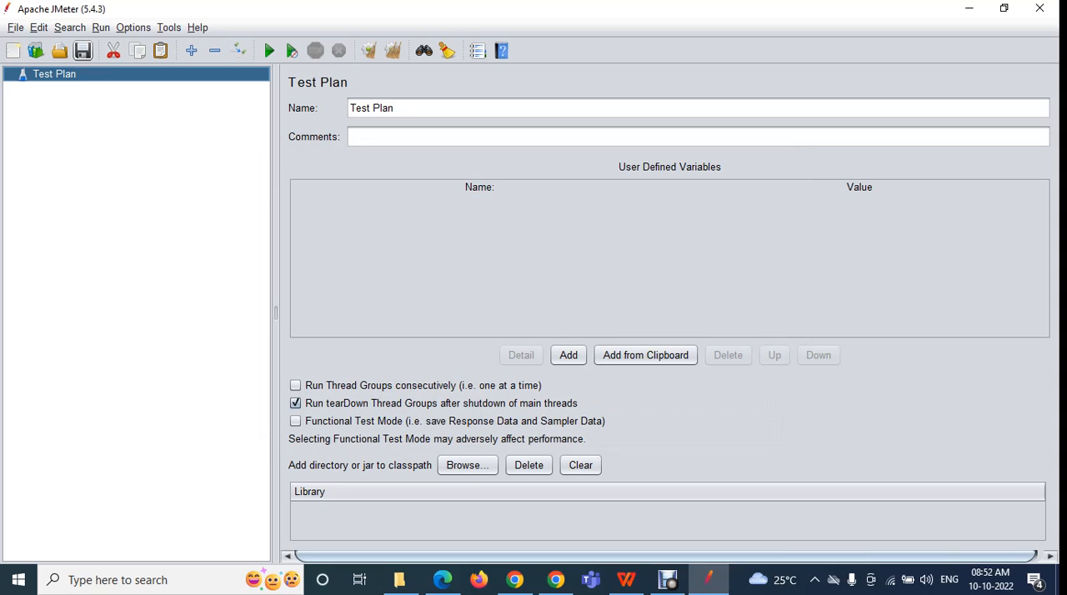
Bring up the Open dialog to view the test plan files in Aug_batch and dismiss it without loading any
{"action": "left_click", "coordinate": [59, 51]}
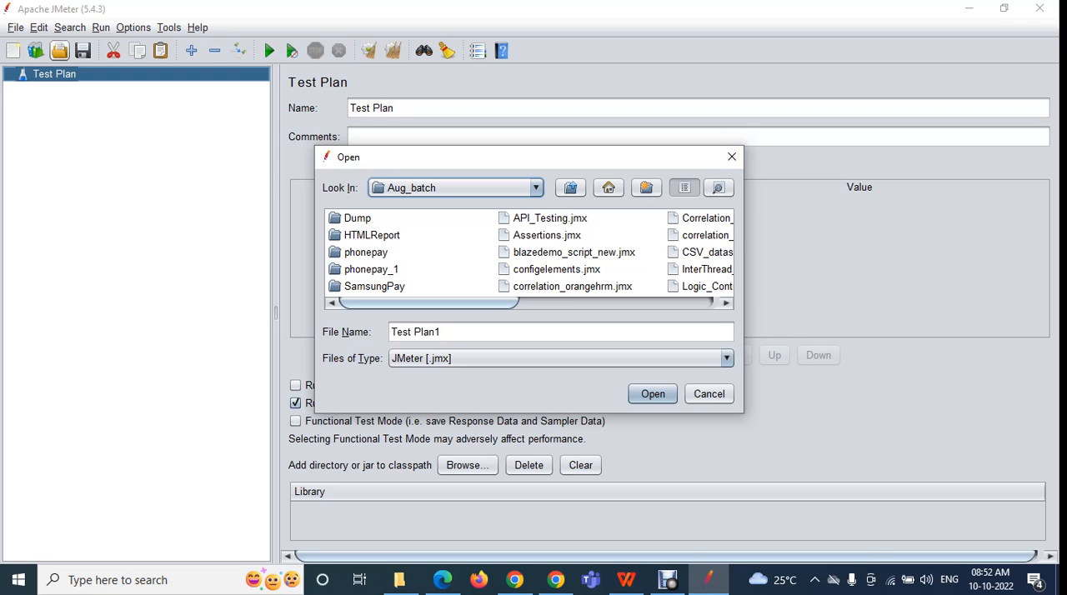
{"action": "left_click", "coordinate": [731, 156]}
{"action": "left_click", "coordinate": [60, 51]}
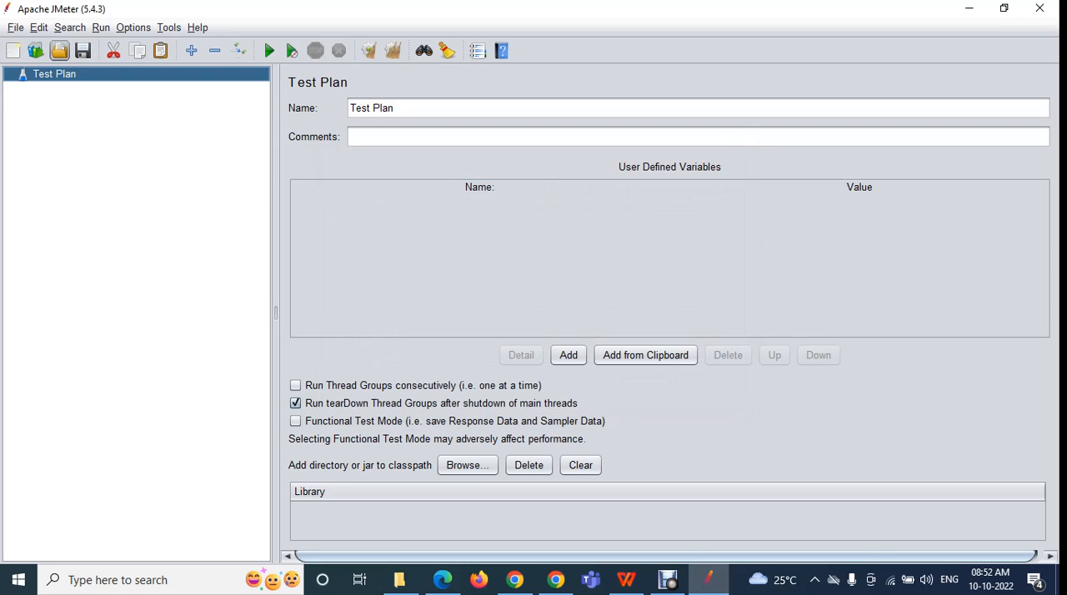
{"action": "left_click", "coordinate": [730, 157]}
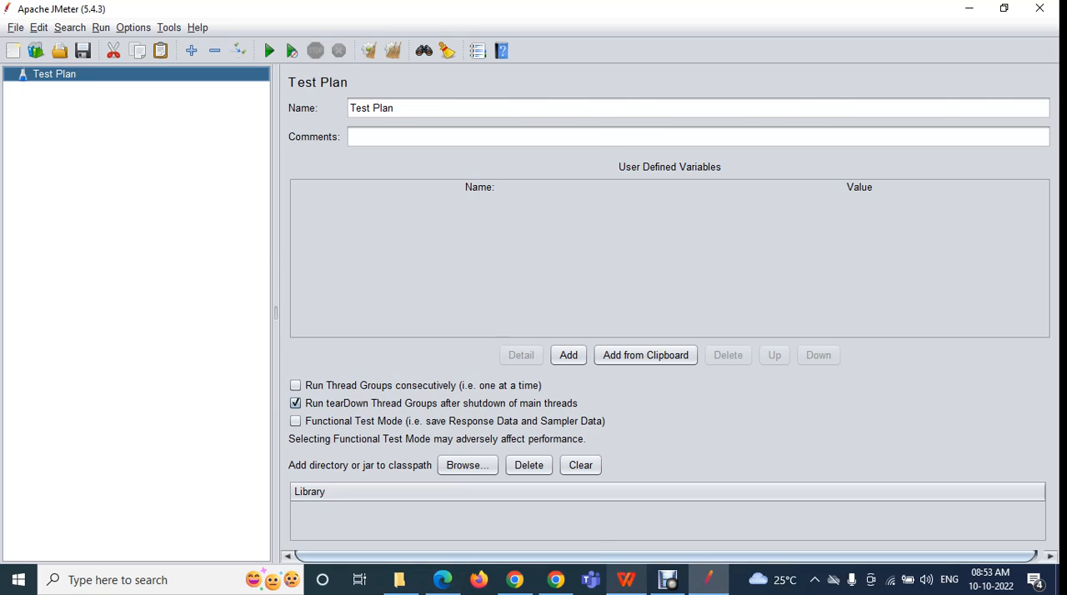
Switch to the Performance Testing syllabus PDF in WPS Office, examine the "Jmeter tool & its features Walk through" topic, and return to JMeter
{"action": "left_click", "coordinate": [626, 580]}
{"action": "left_click_drag", "start_coordinate": [234, 333], "coordinate": [465, 504]}
{"action": "left_click", "coordinate": [464, 503]}
{"action": "scroll", "coordinate": [464, 503], "scroll_direction": "up", "scroll_amount": 10}
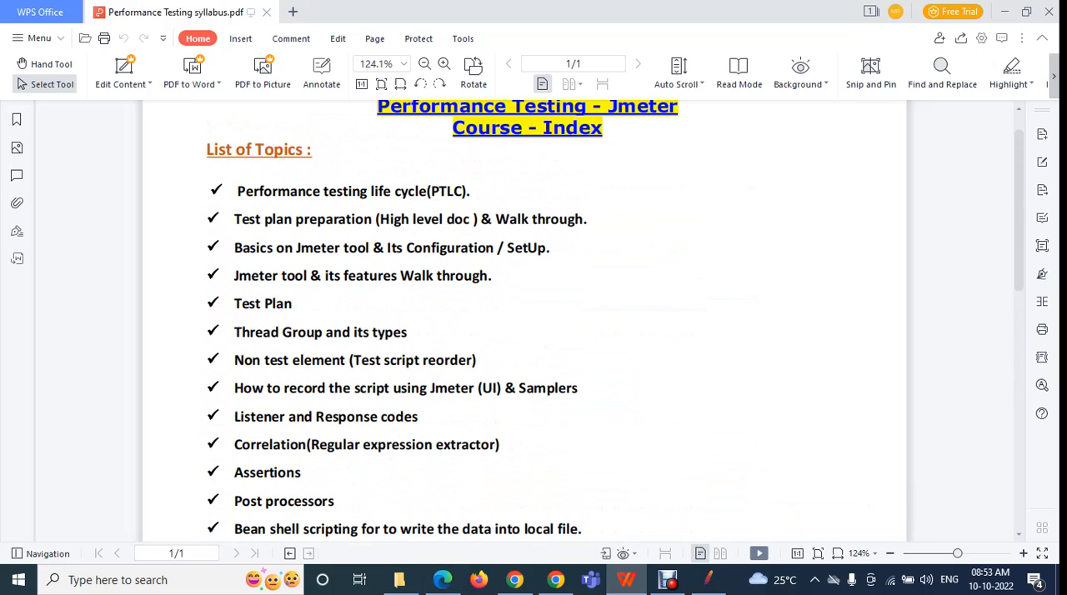
{"action": "left_click_drag", "start_coordinate": [234, 276], "coordinate": [398, 276]}
{"action": "left_click", "coordinate": [398, 276]}
{"action": "left_click", "coordinate": [709, 579]}
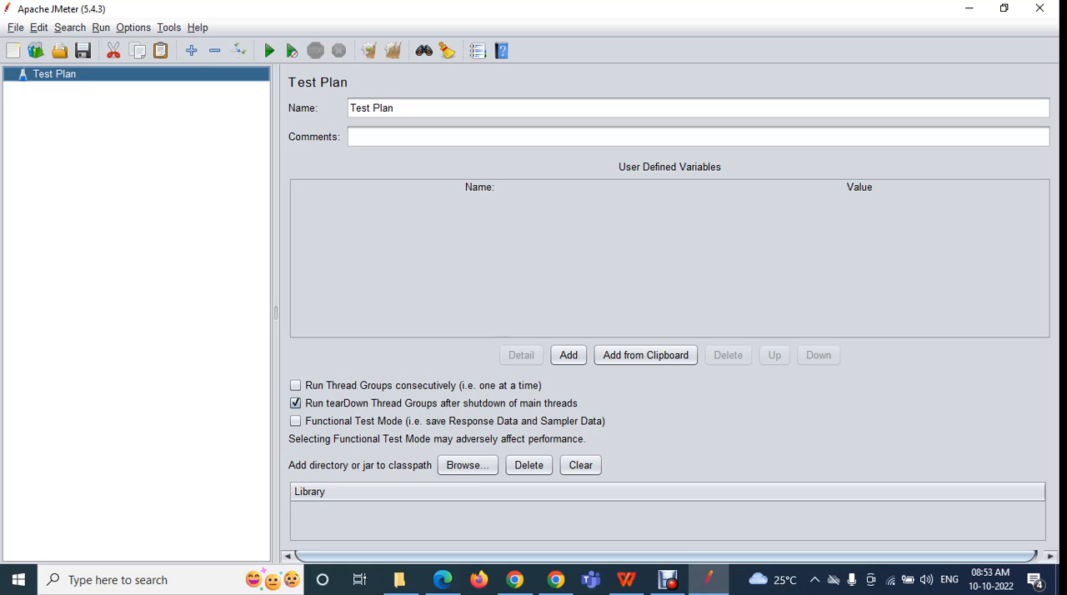
Show JMeter's File commands and its Search commands, closing each list without choosing anything
{"action": "key", "text": "alt+f"}
{"action": "key", "text": "Right"}
{"action": "key", "text": "Left"}
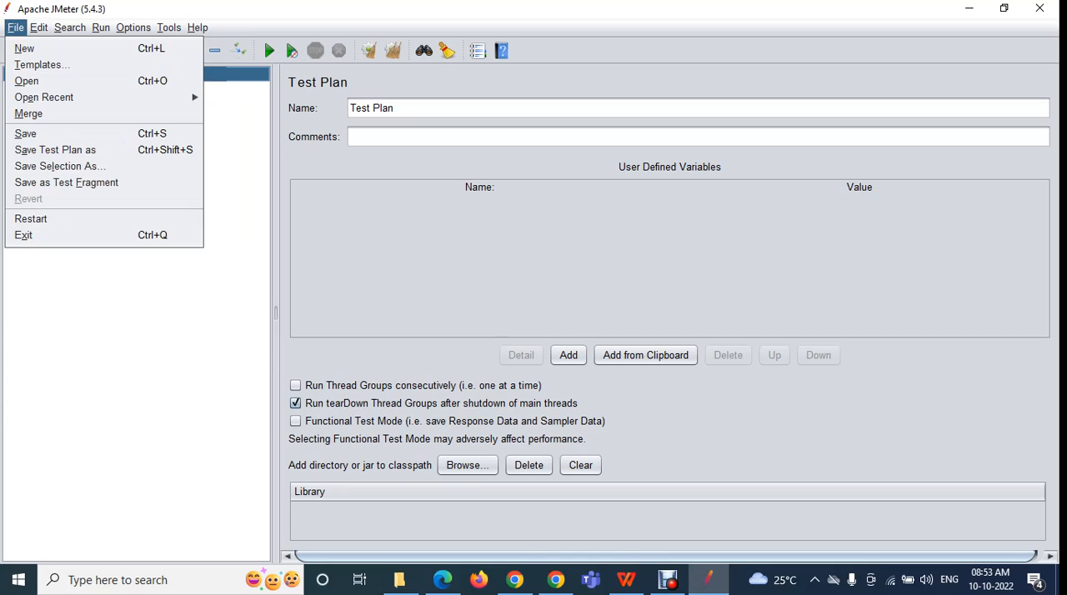
{"action": "key", "text": "Escape"}
{"action": "key", "text": "alt+s"}
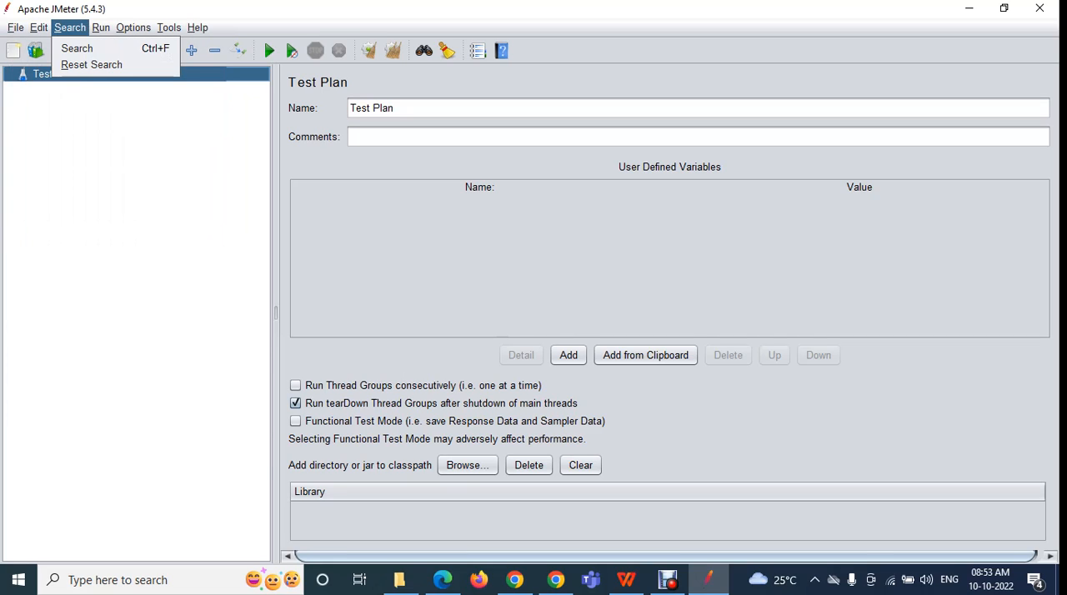
{"action": "key", "text": "Escape"}
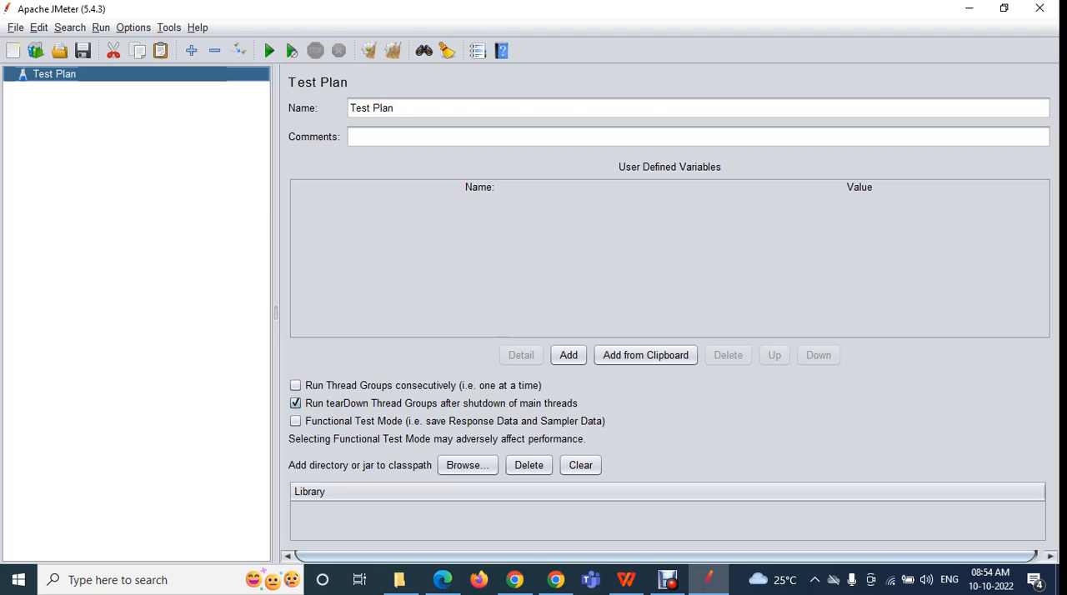
Return to the syllabus PDF in WPS Office and examine the topics from the performance testing life cycle through Listener and Response codes
{"action": "left_click", "coordinate": [626, 579]}
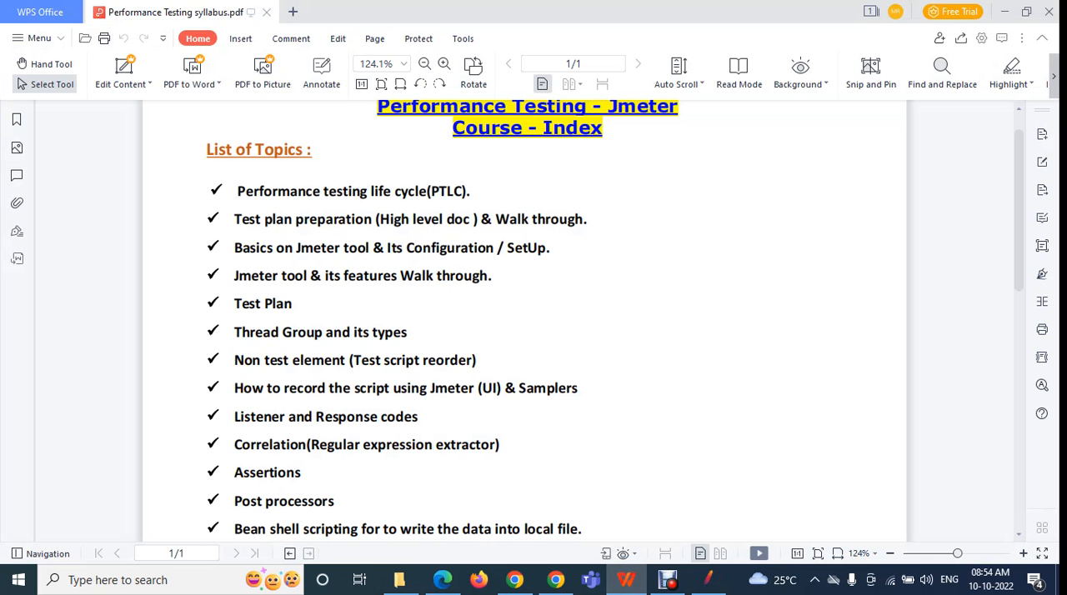
{"action": "left_click_drag", "start_coordinate": [234, 304], "coordinate": [293, 304]}
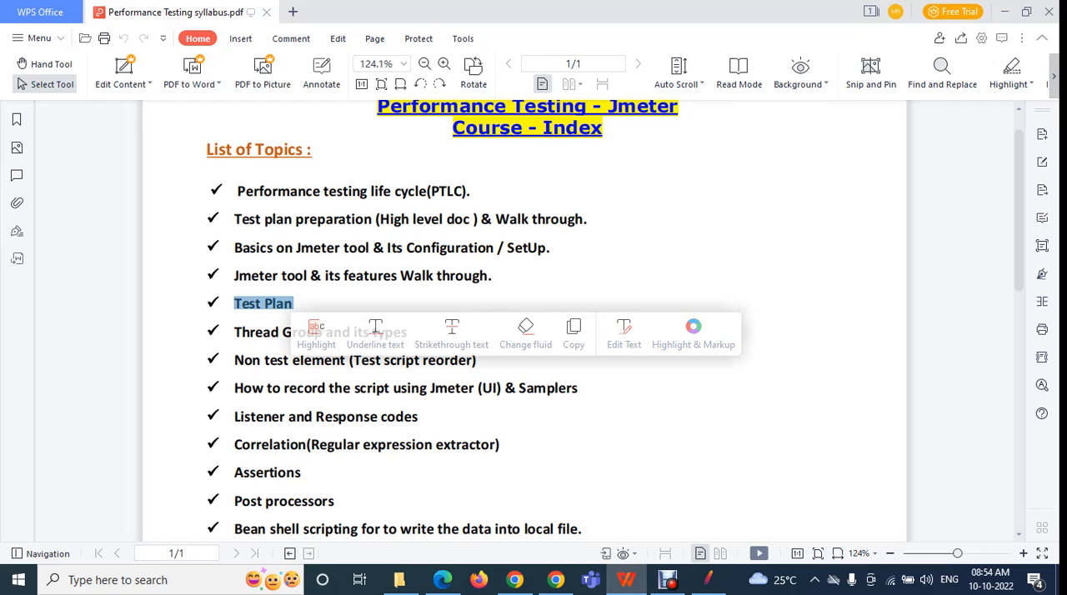
{"action": "left_click", "coordinate": [236, 332]}
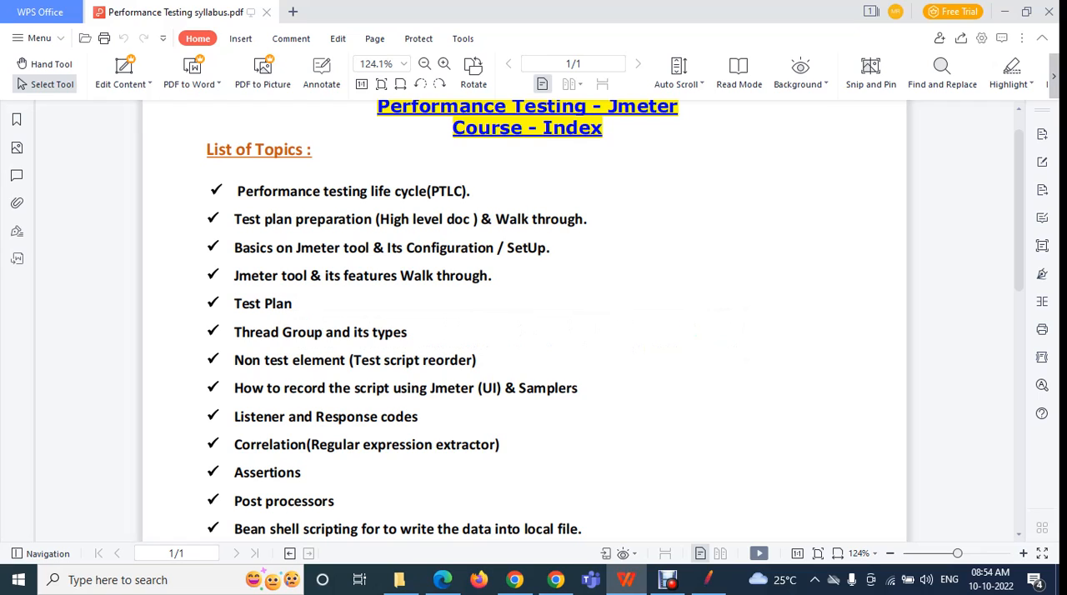
{"action": "left_click_drag", "start_coordinate": [234, 303], "coordinate": [405, 417]}
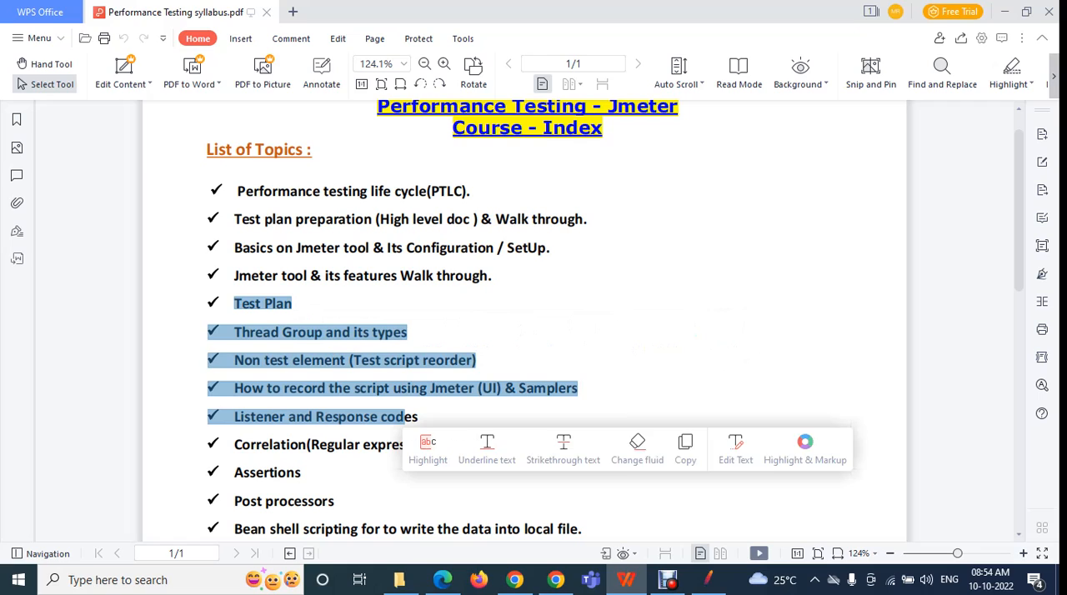
{"action": "left_click", "coordinate": [294, 303]}
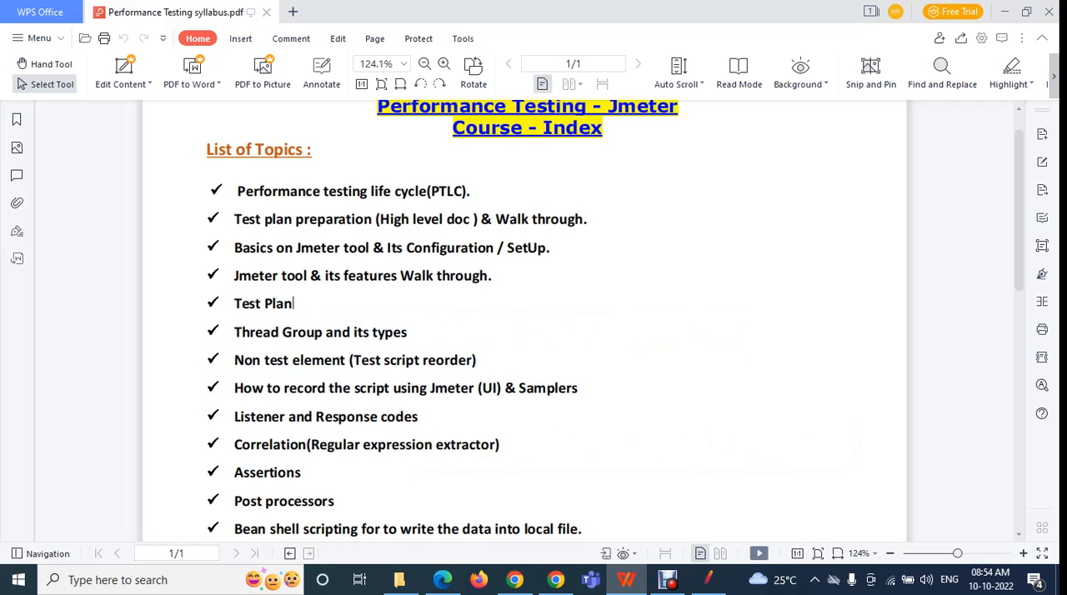
{"action": "left_click_drag", "start_coordinate": [238, 192], "coordinate": [550, 247]}
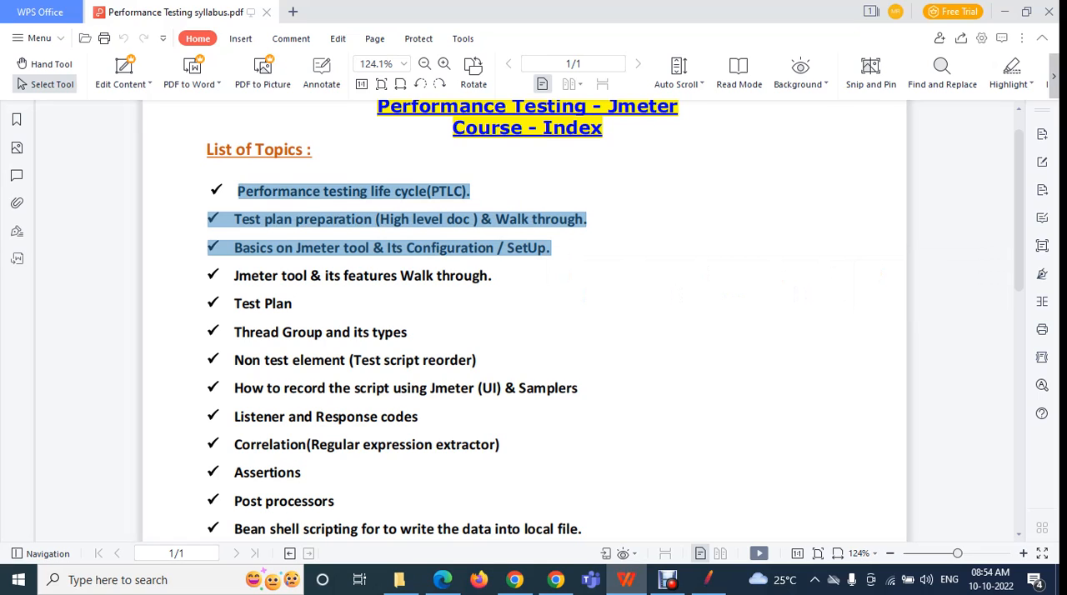
{"action": "left_click", "coordinate": [242, 304]}
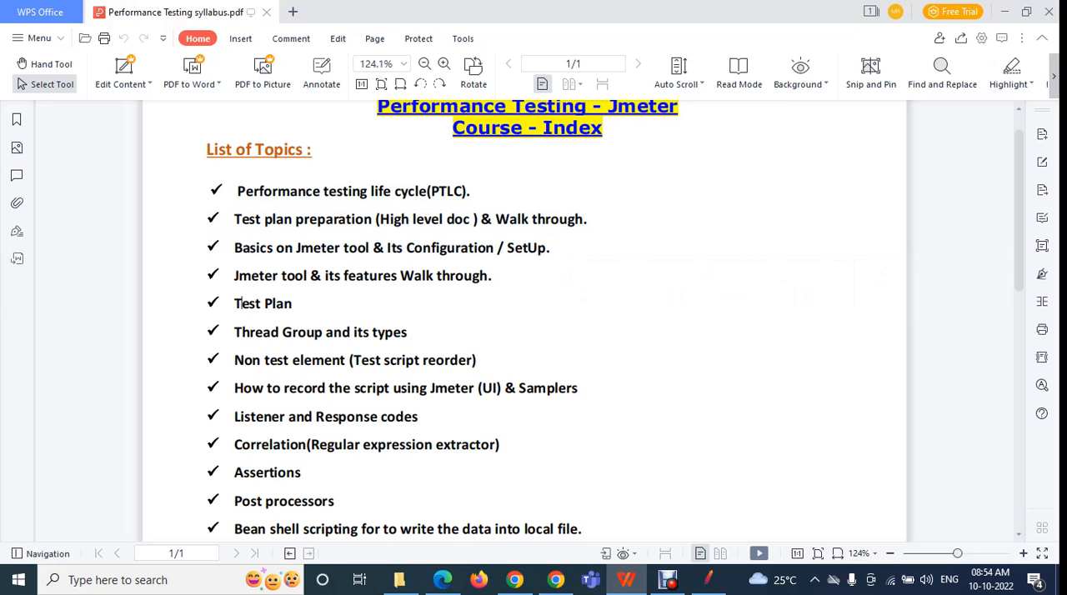
{"action": "left_click_drag", "start_coordinate": [234, 304], "coordinate": [324, 332]}
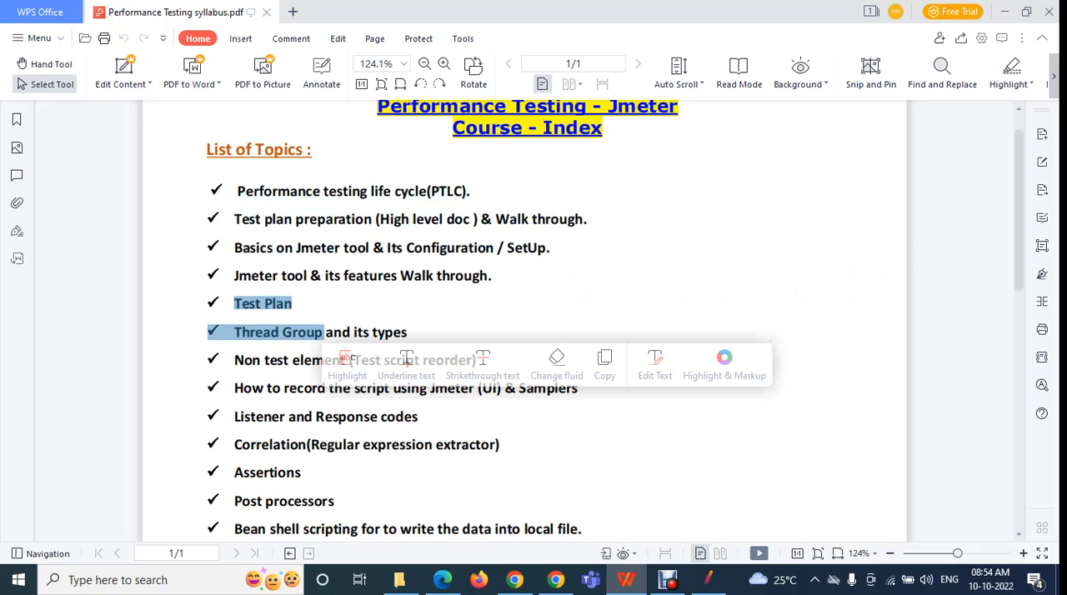
{"action": "left_click", "coordinate": [324, 333]}
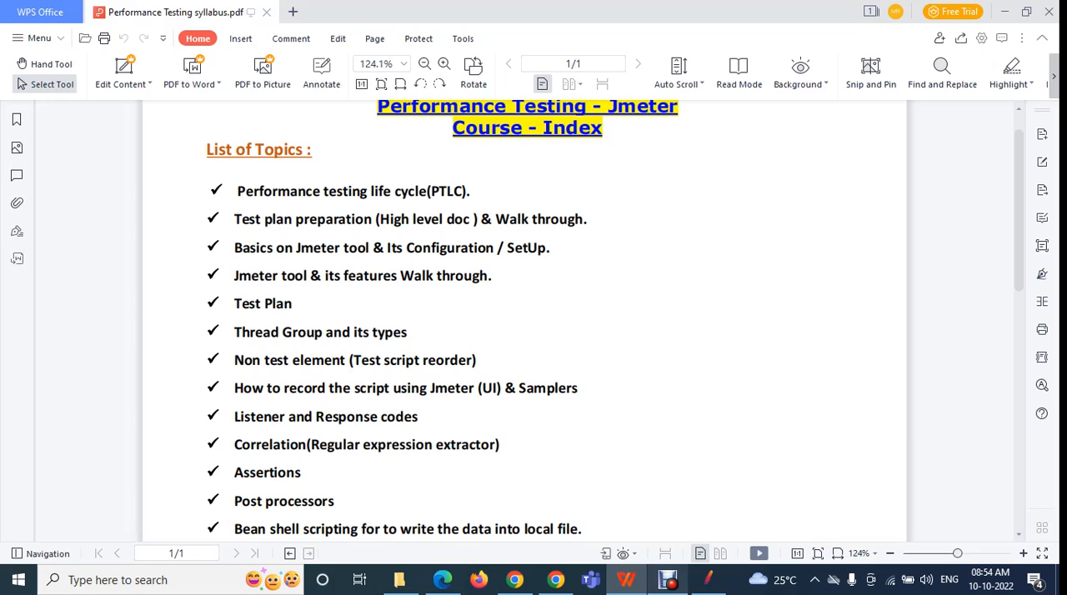
{"action": "left_click", "coordinate": [667, 580]}
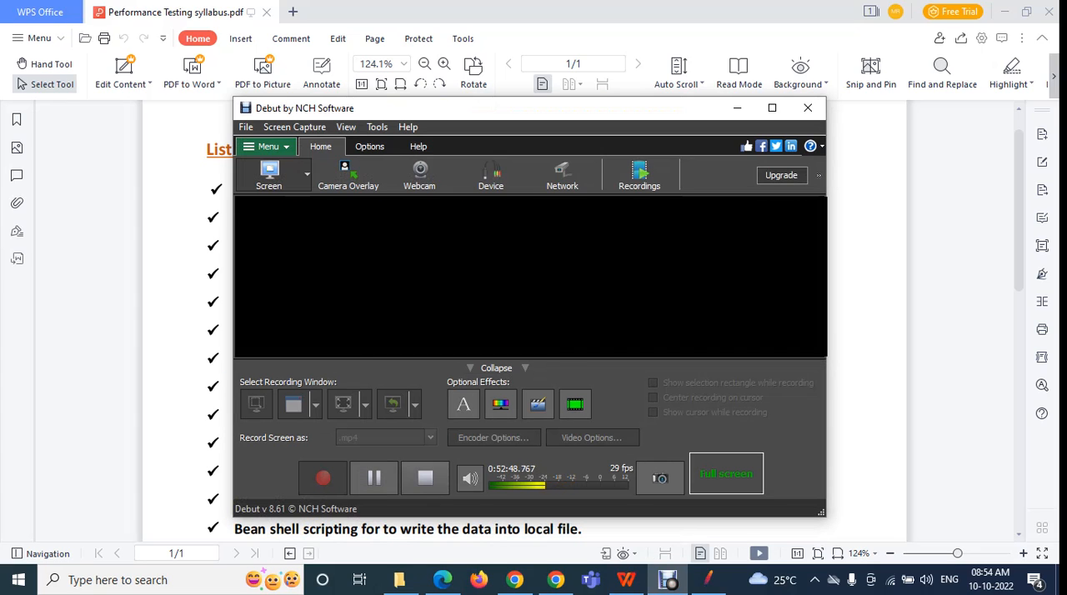